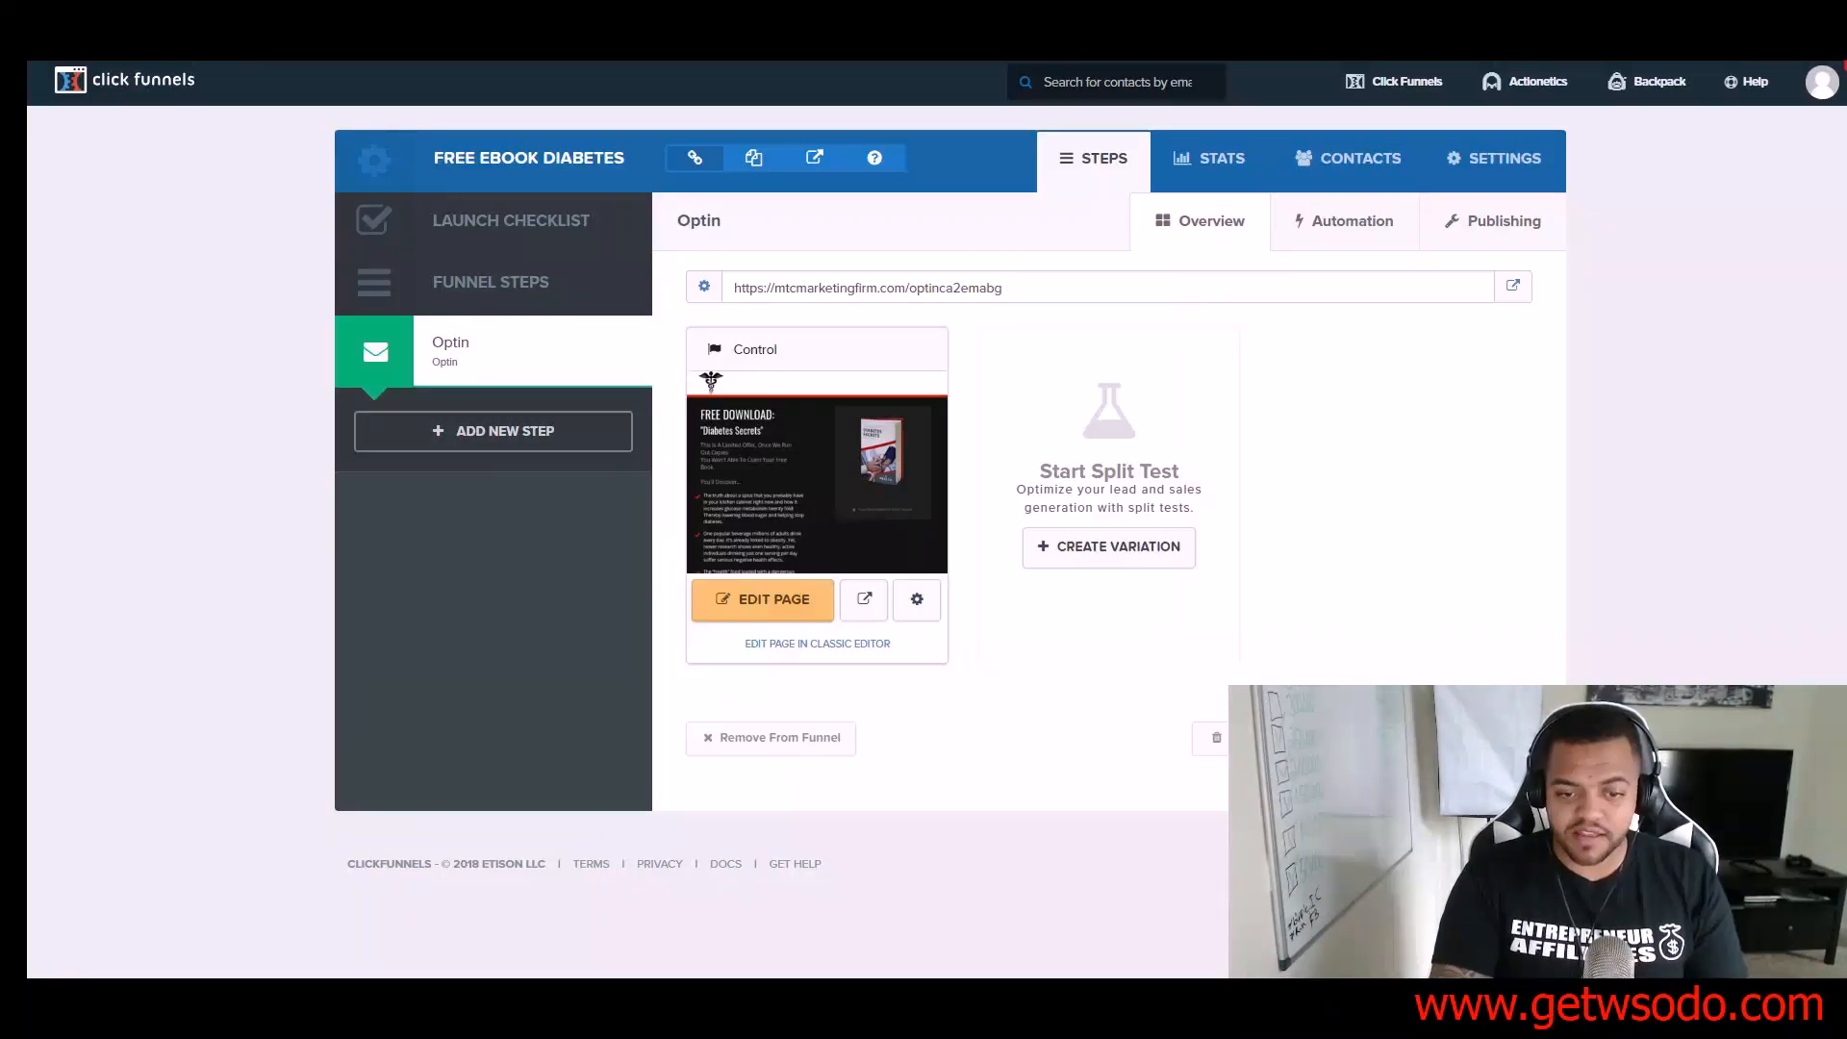
Step: Start a blank Notepad note headed "Facebook Tracking Link" and move it out of the browser's way
left_click(724, 998)
left_click_drag(426, 228, 472, 237)
key("Return")
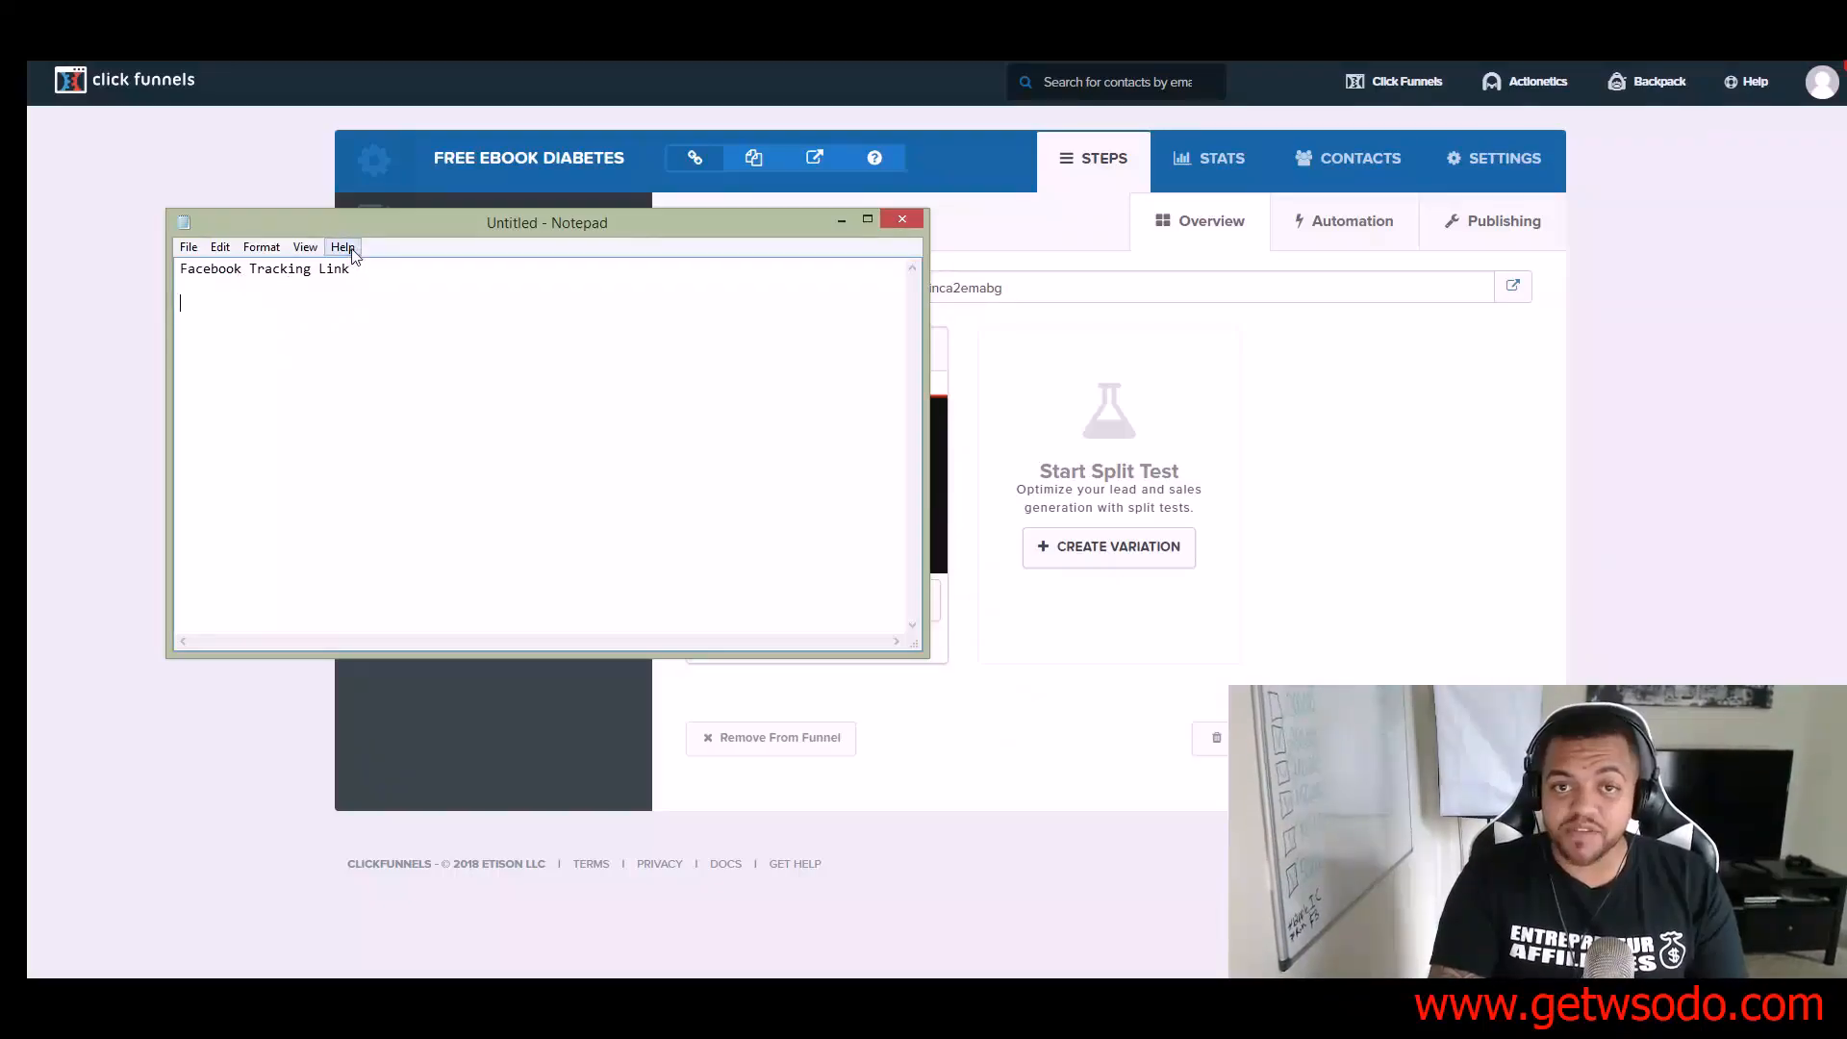
left_click_drag(472, 222, 656, 398)
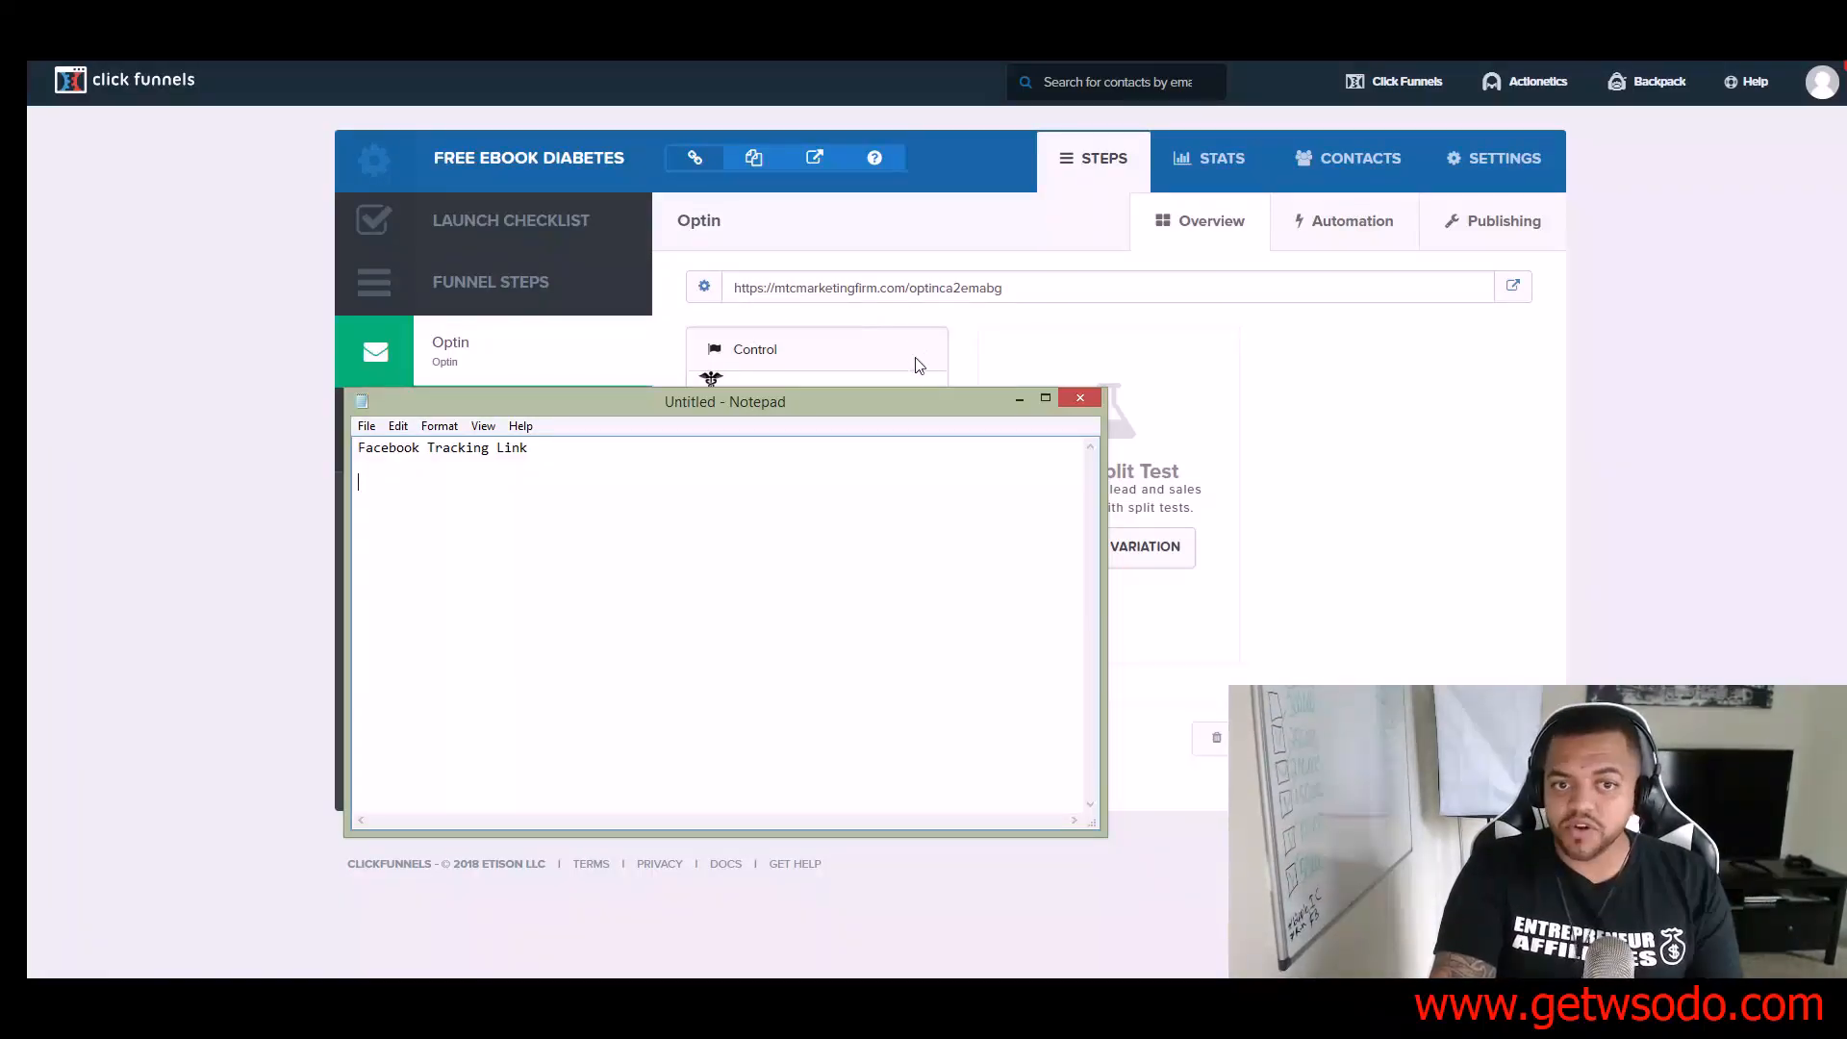
left_click_drag(914, 405, 26, 279)
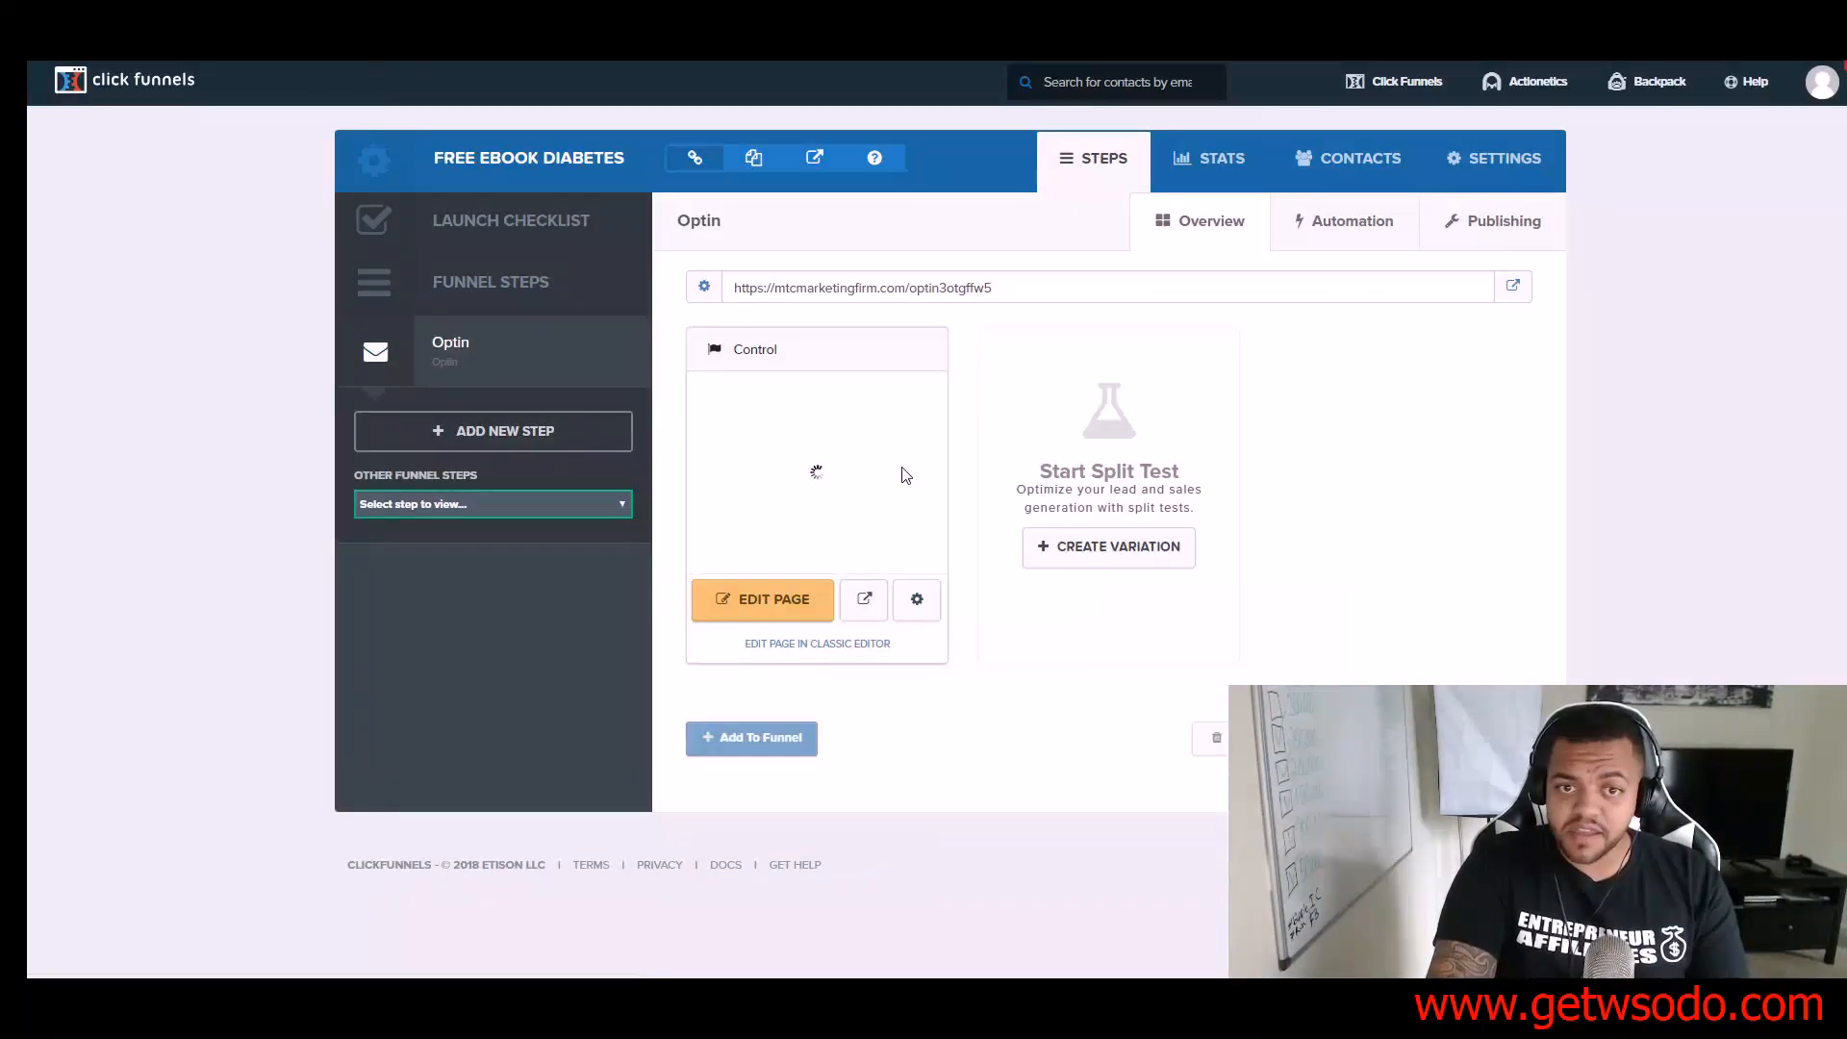
Step: Rename the page of the additional Optin step to "Beststudents" in its page settings and update the page
left_click(519, 508)
left_click(466, 537)
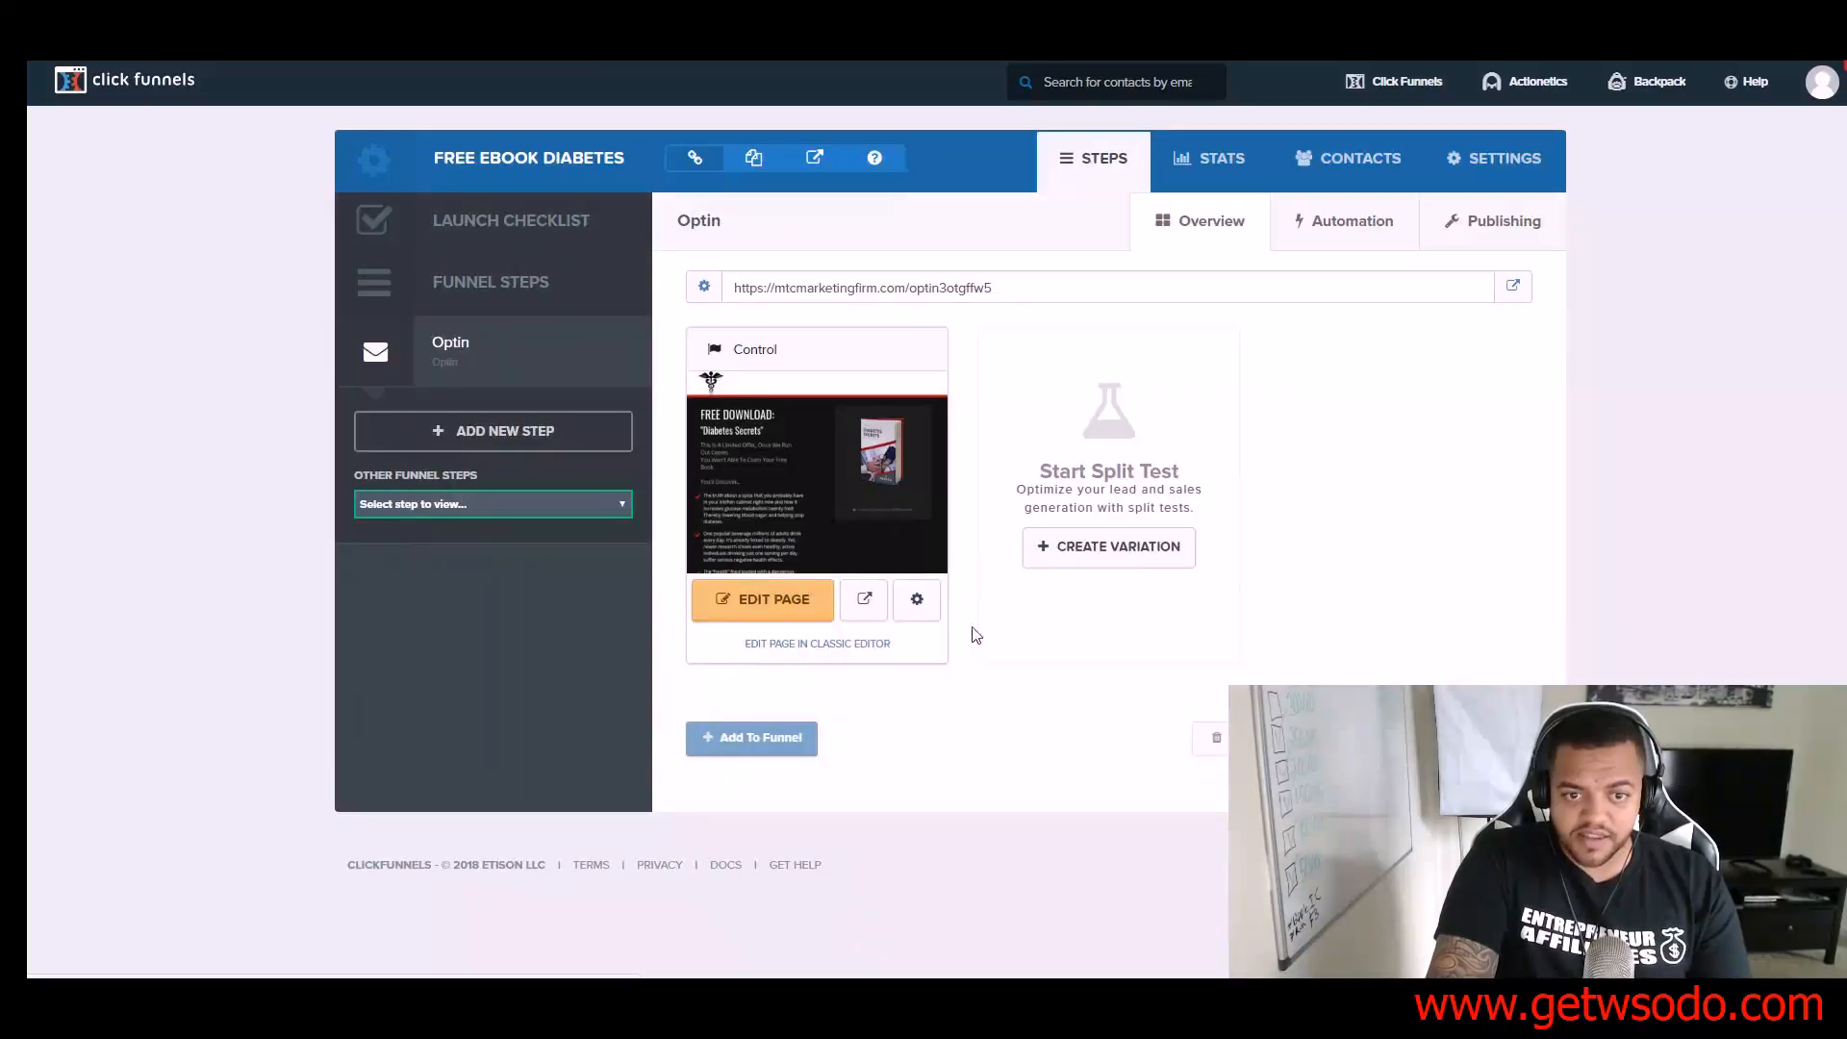
left_click(916, 599)
double_click(734, 277)
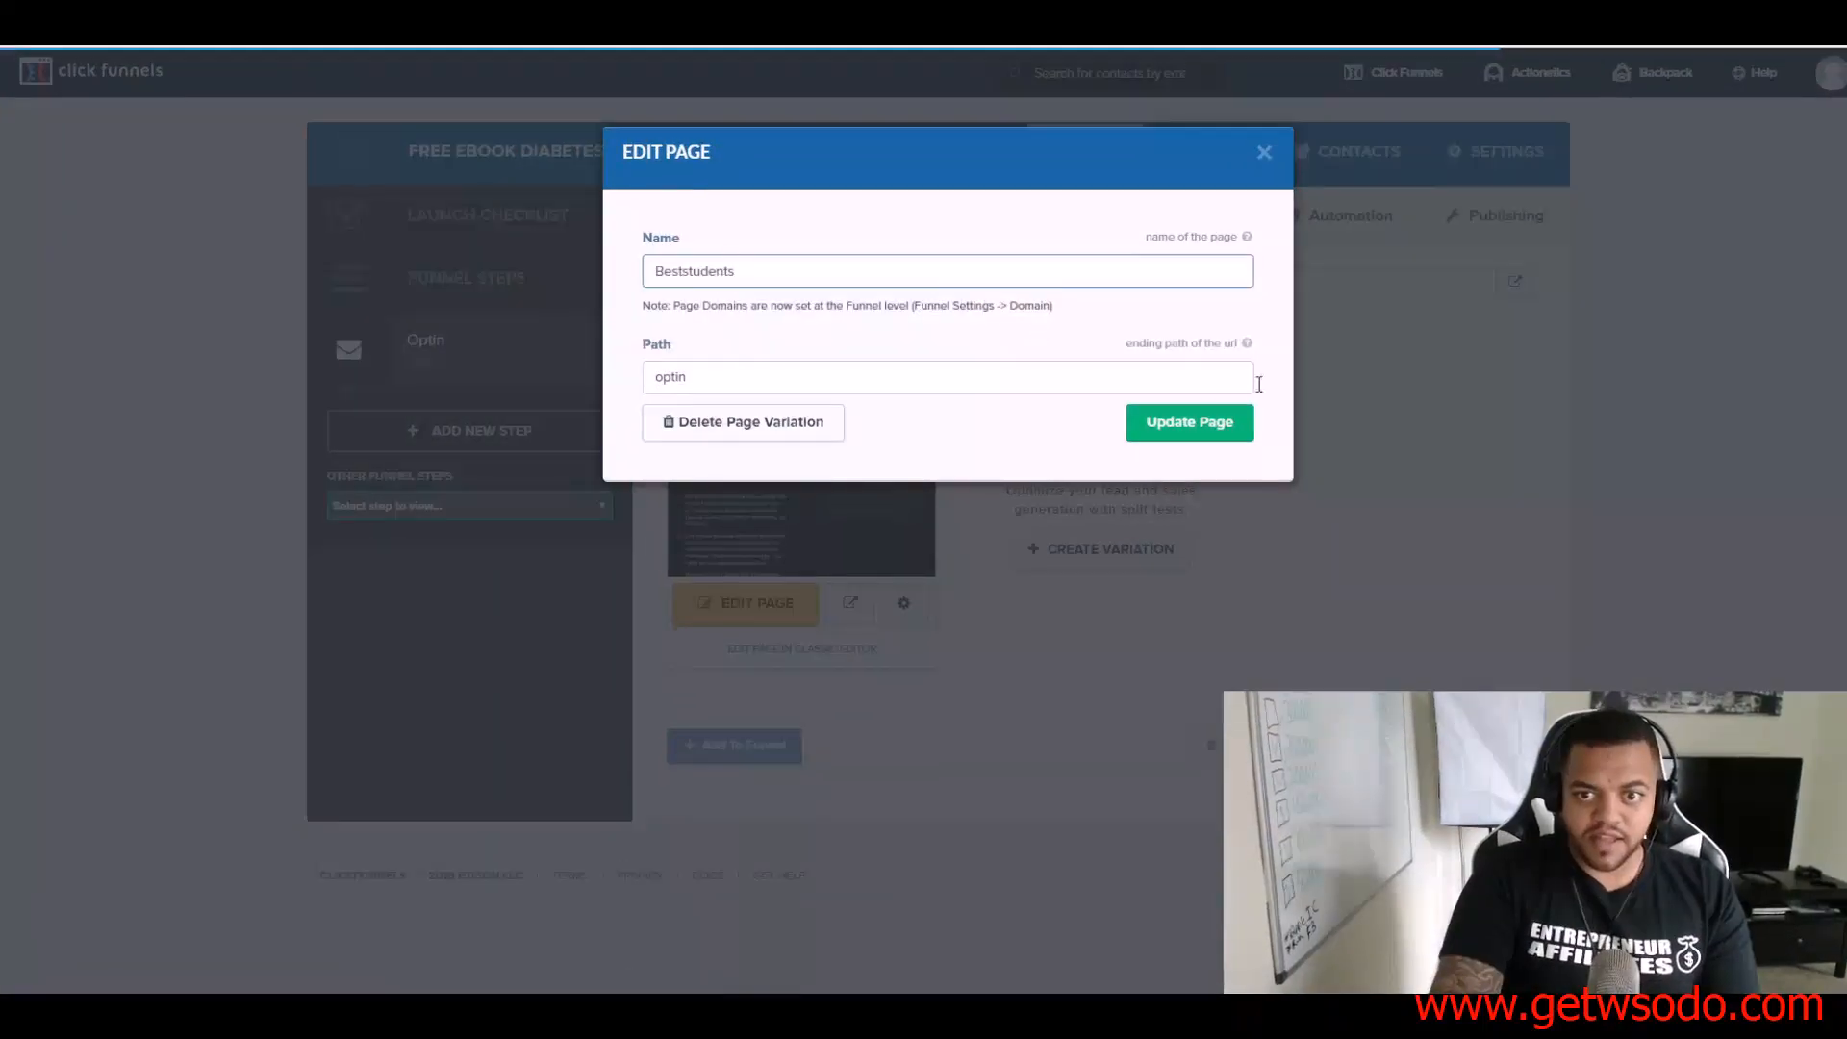
left_click(1196, 427)
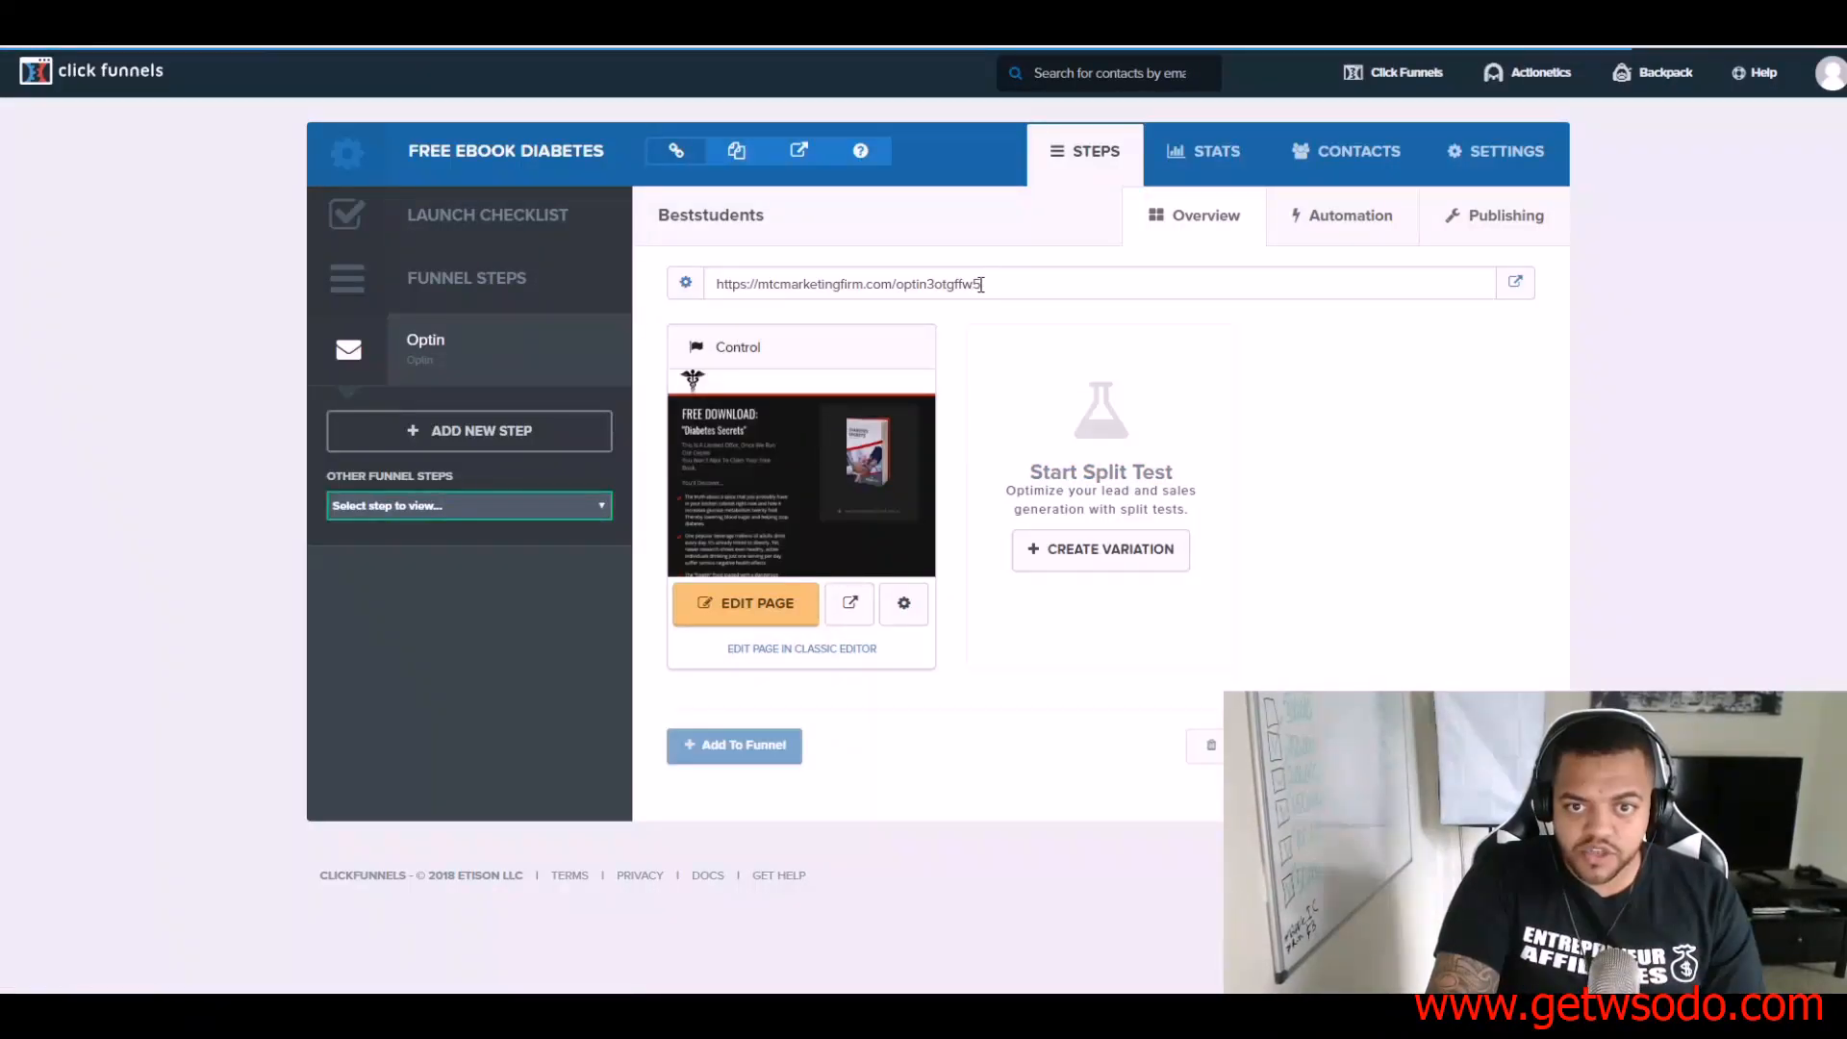
Step: Copy the Beststudents page's full URL
left_click_drag(980, 285, 734, 280)
right_click(734, 280)
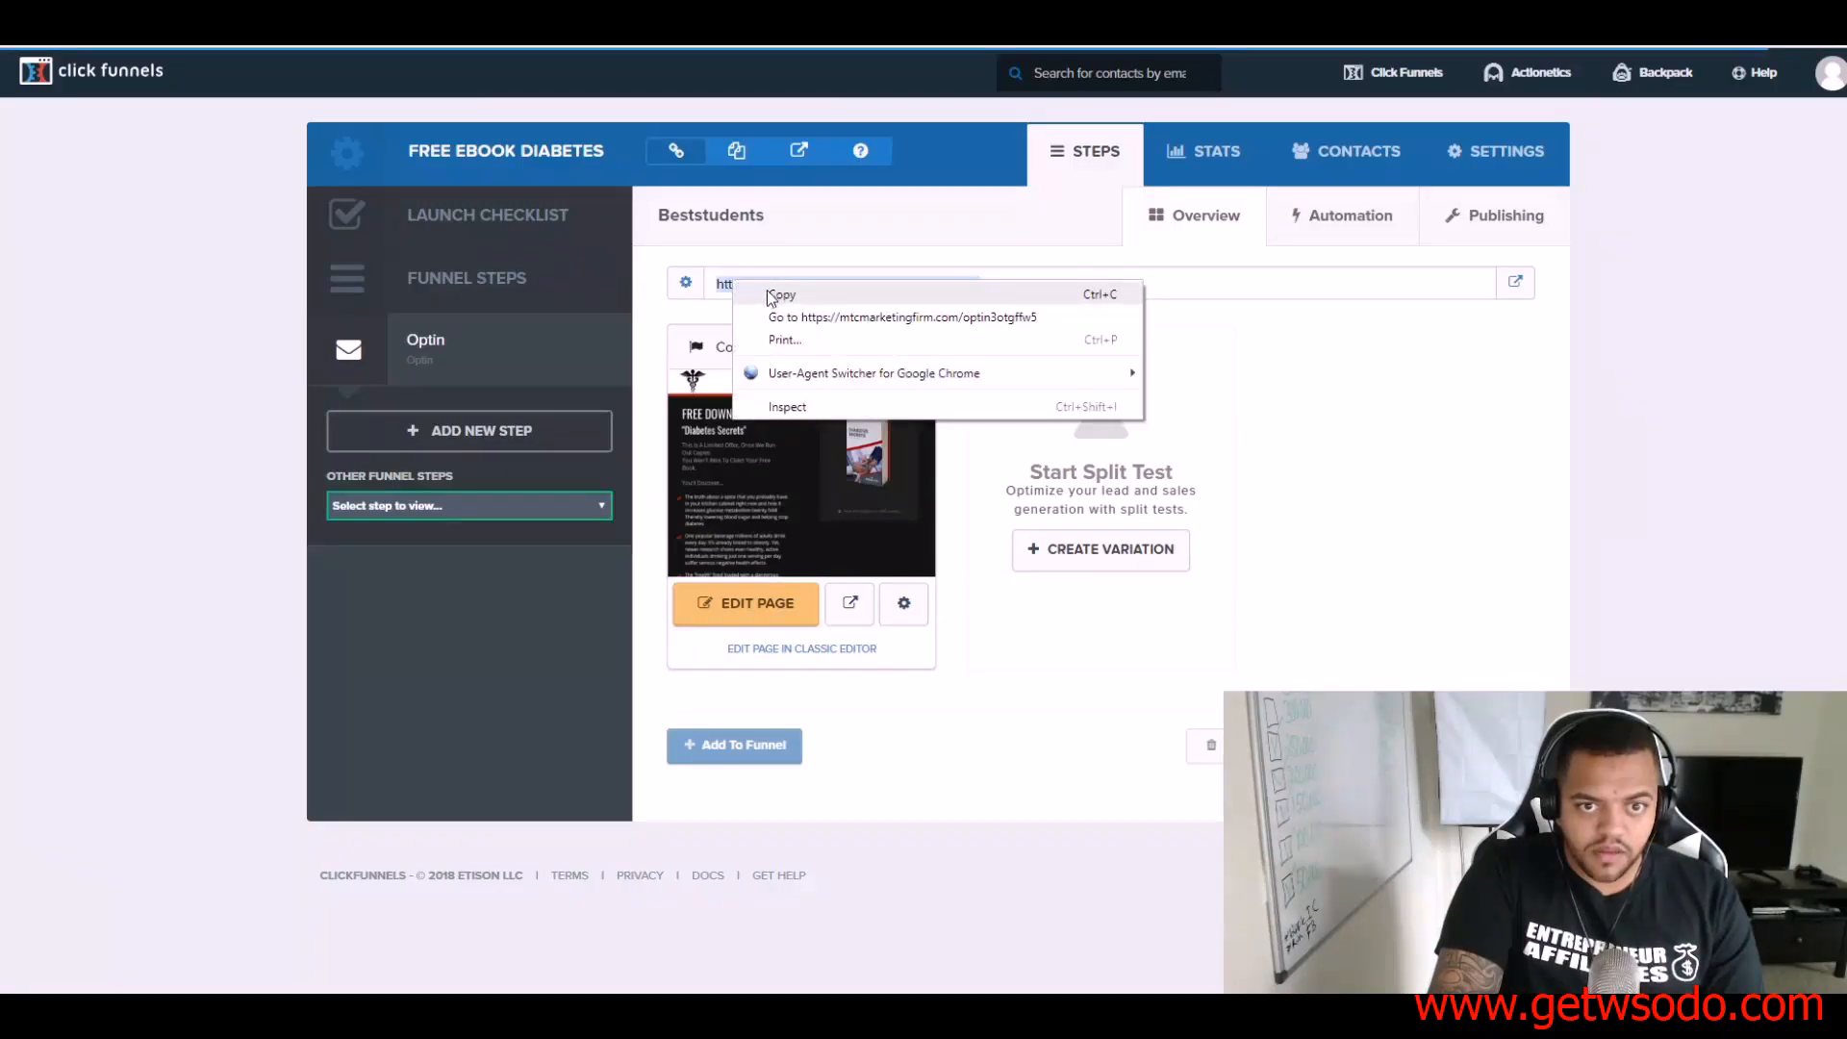
left_click(769, 291)
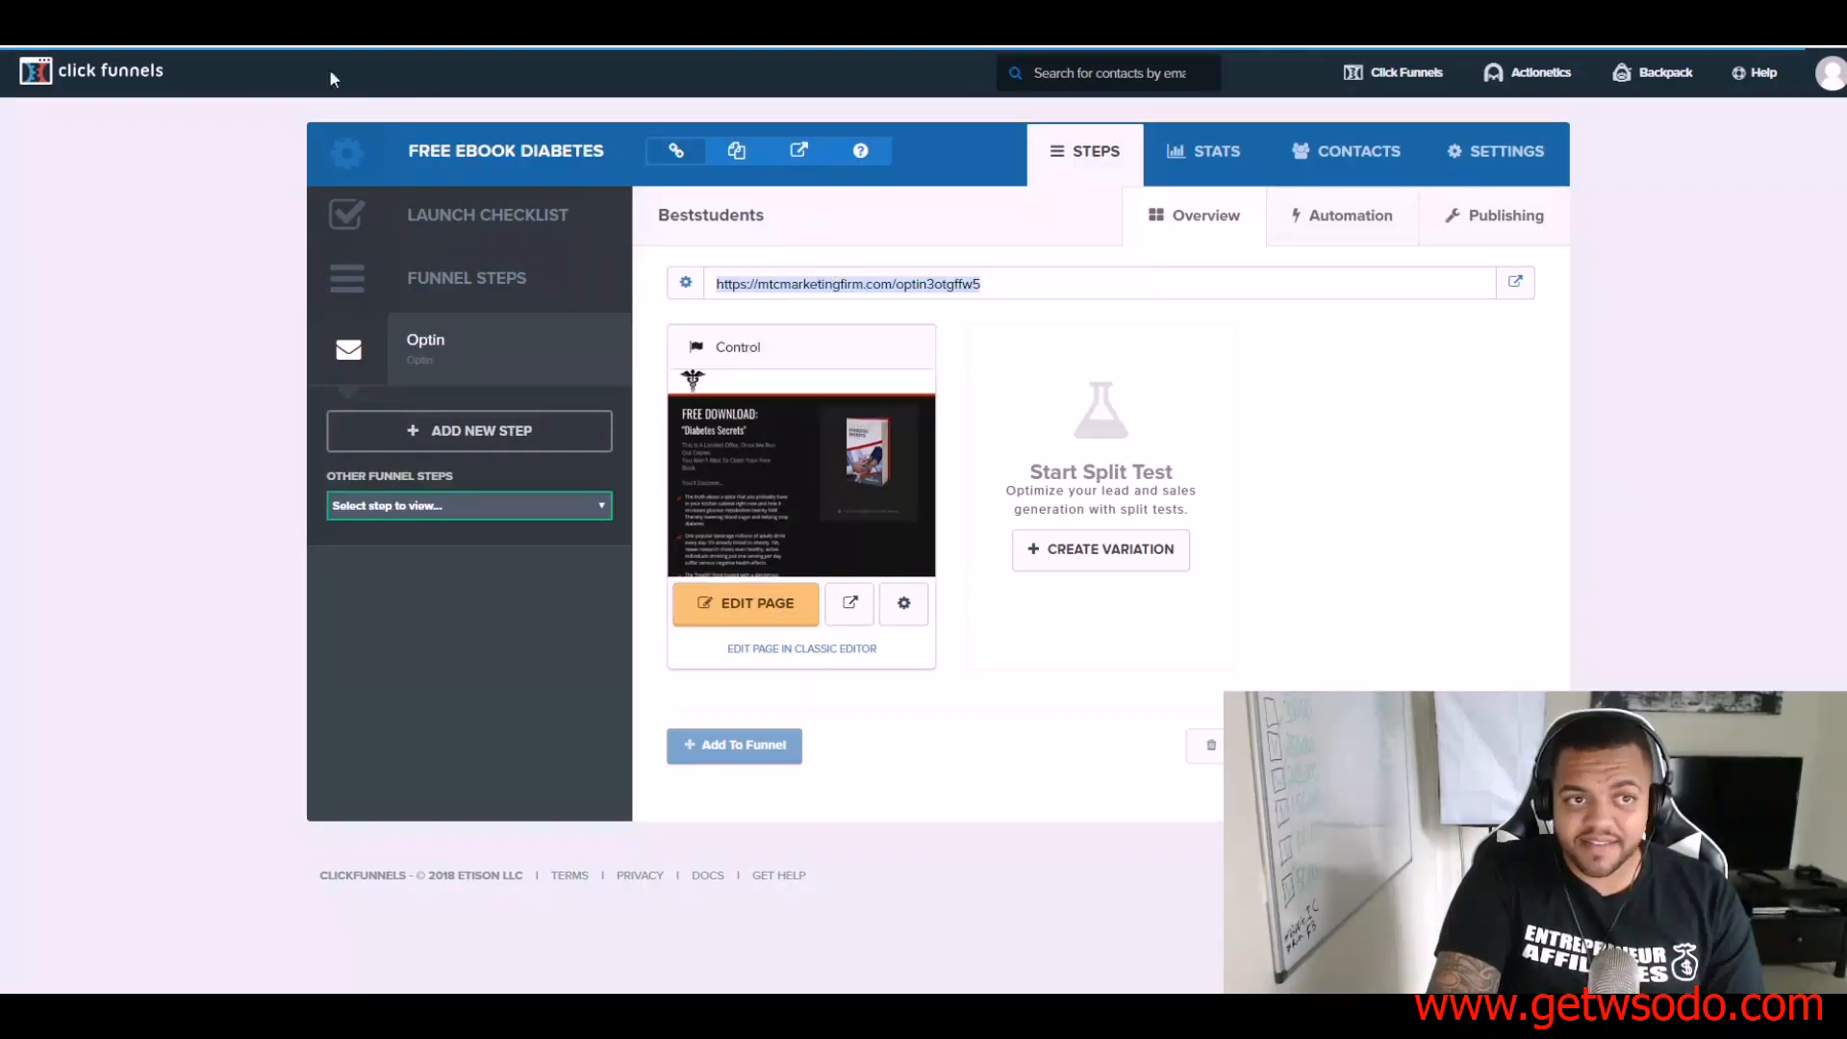
Step: Switch to ClickMagick and start a new tracking link named "Best Product Main Lander 7-15-18"
left_click(578, 14)
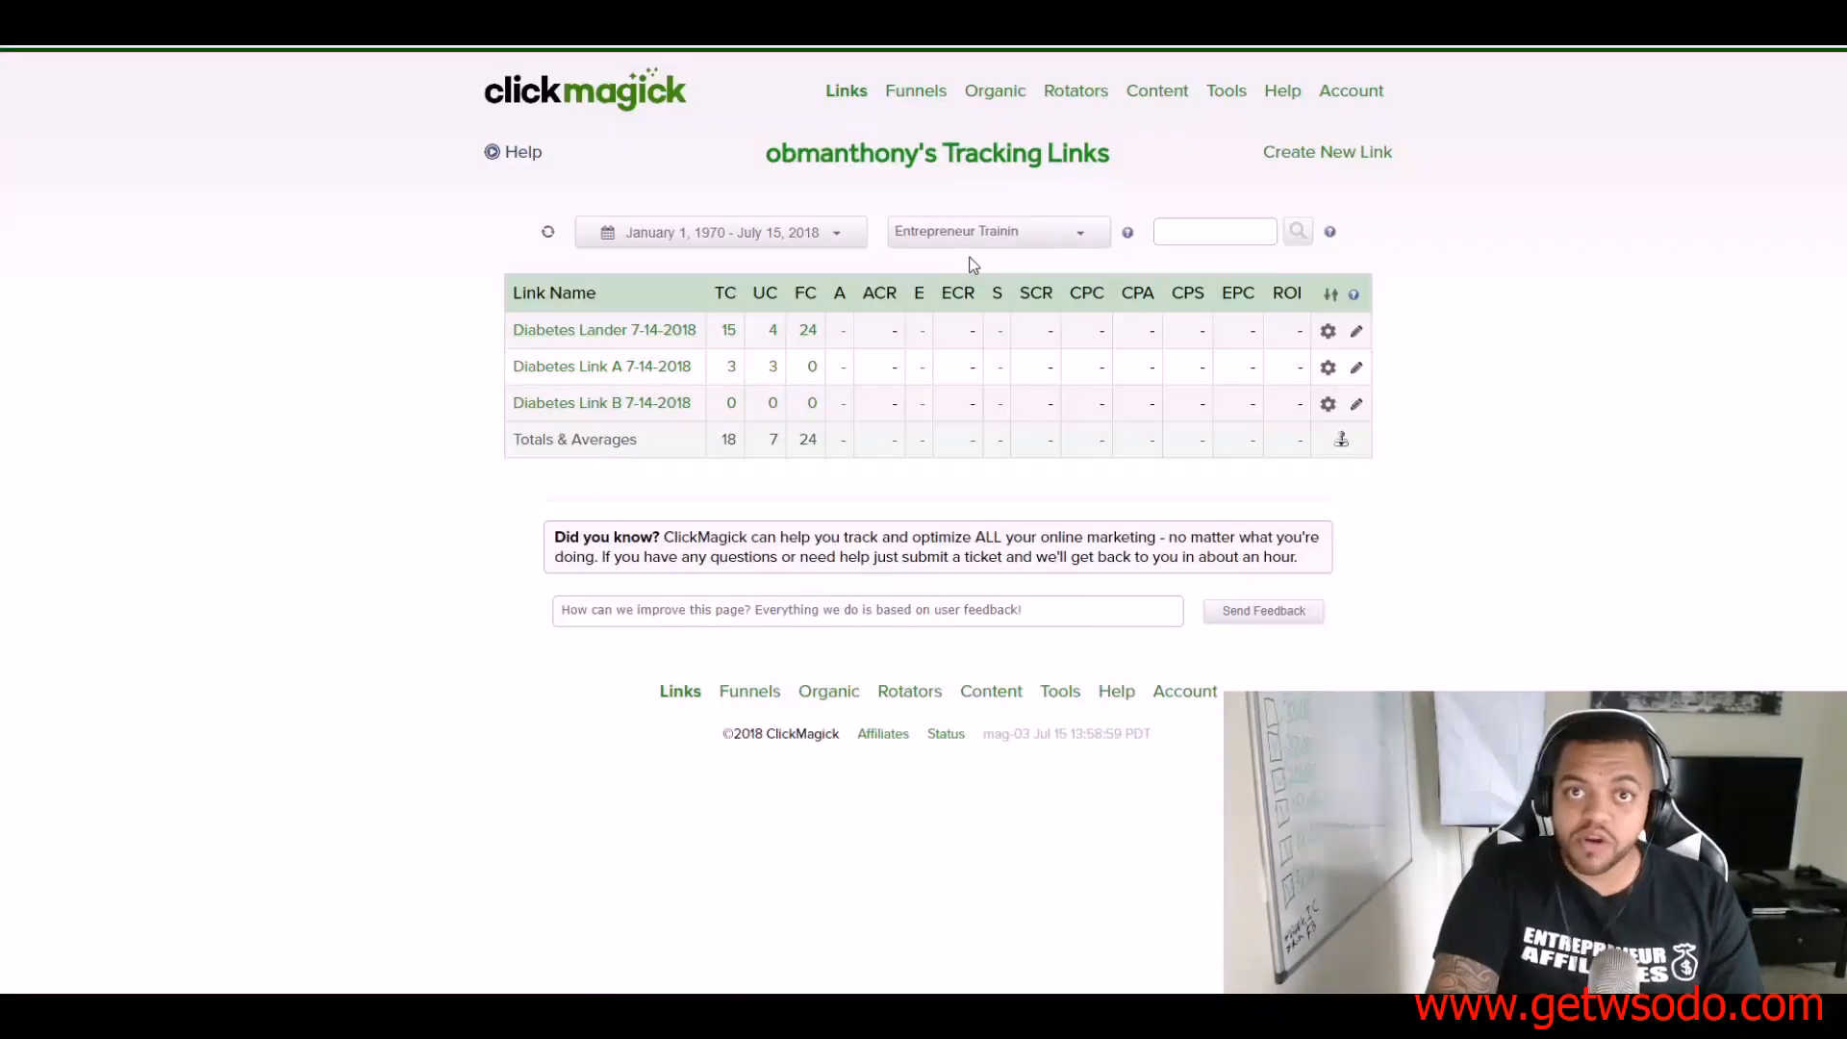
left_click(1294, 154)
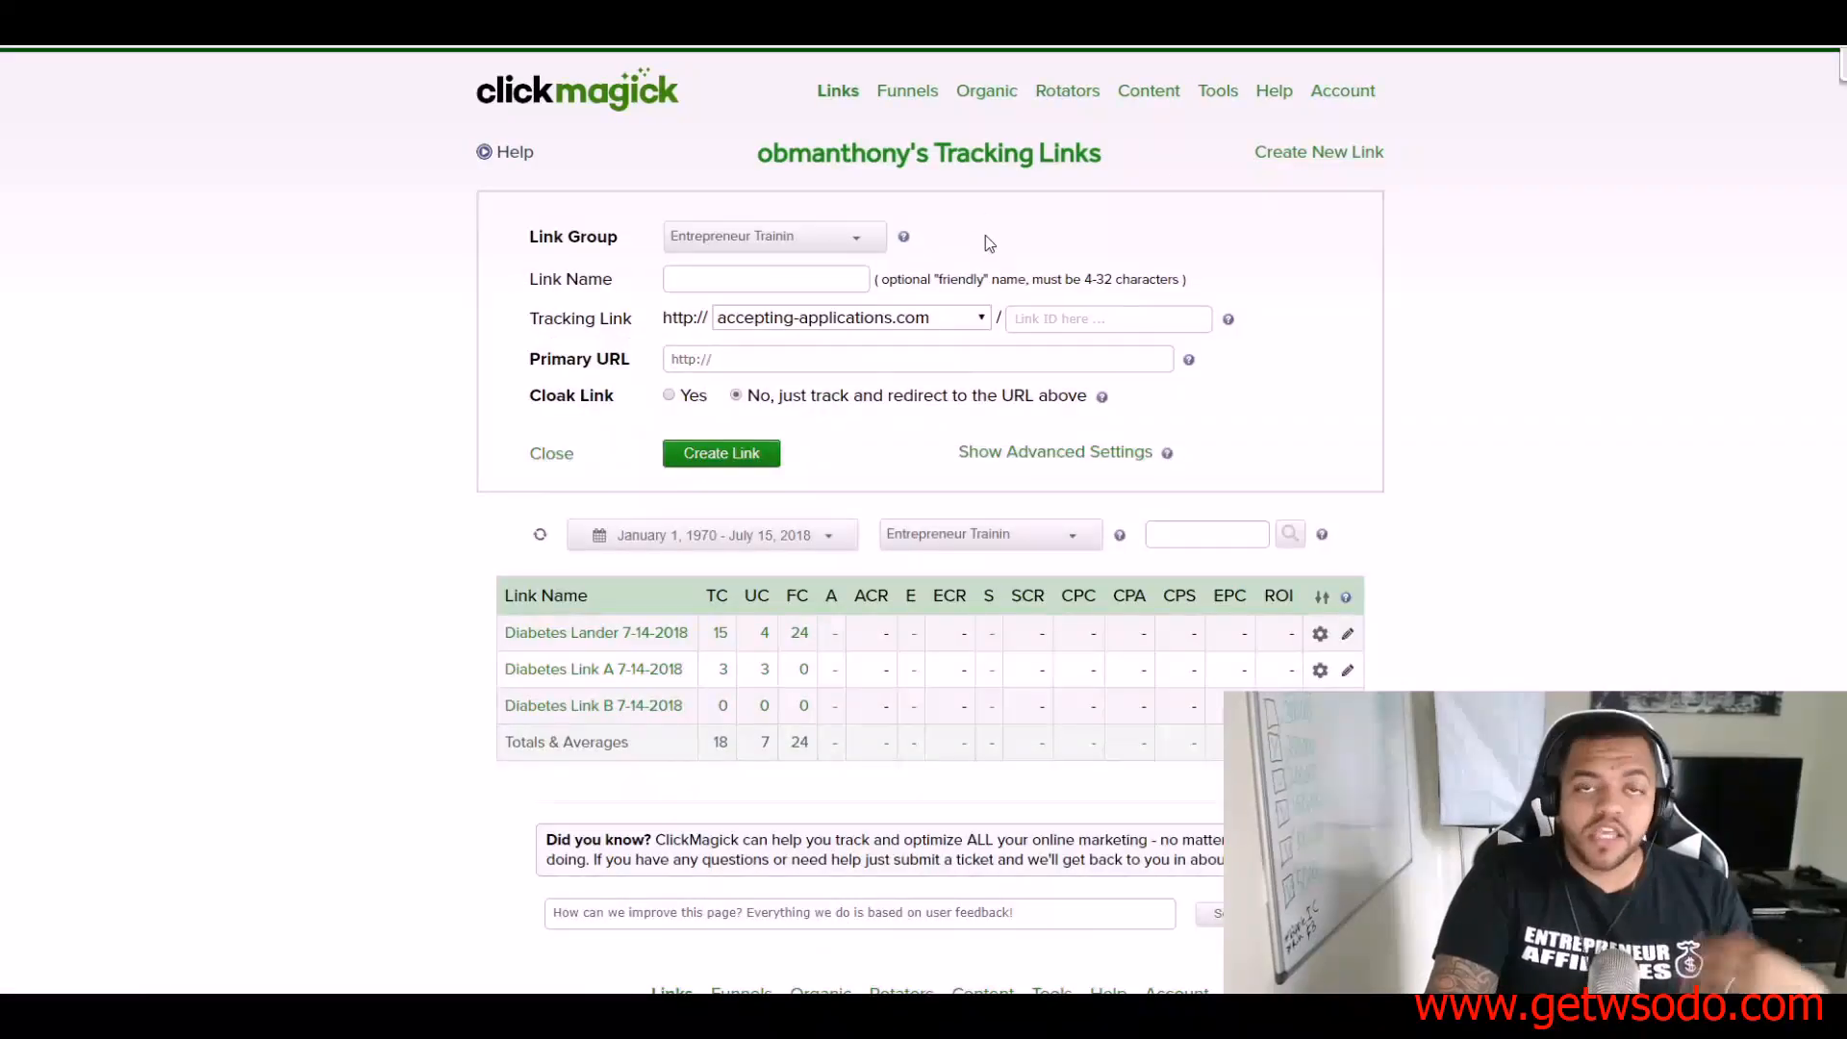
left_click(683, 277)
type("Best Product Main Lander 7")
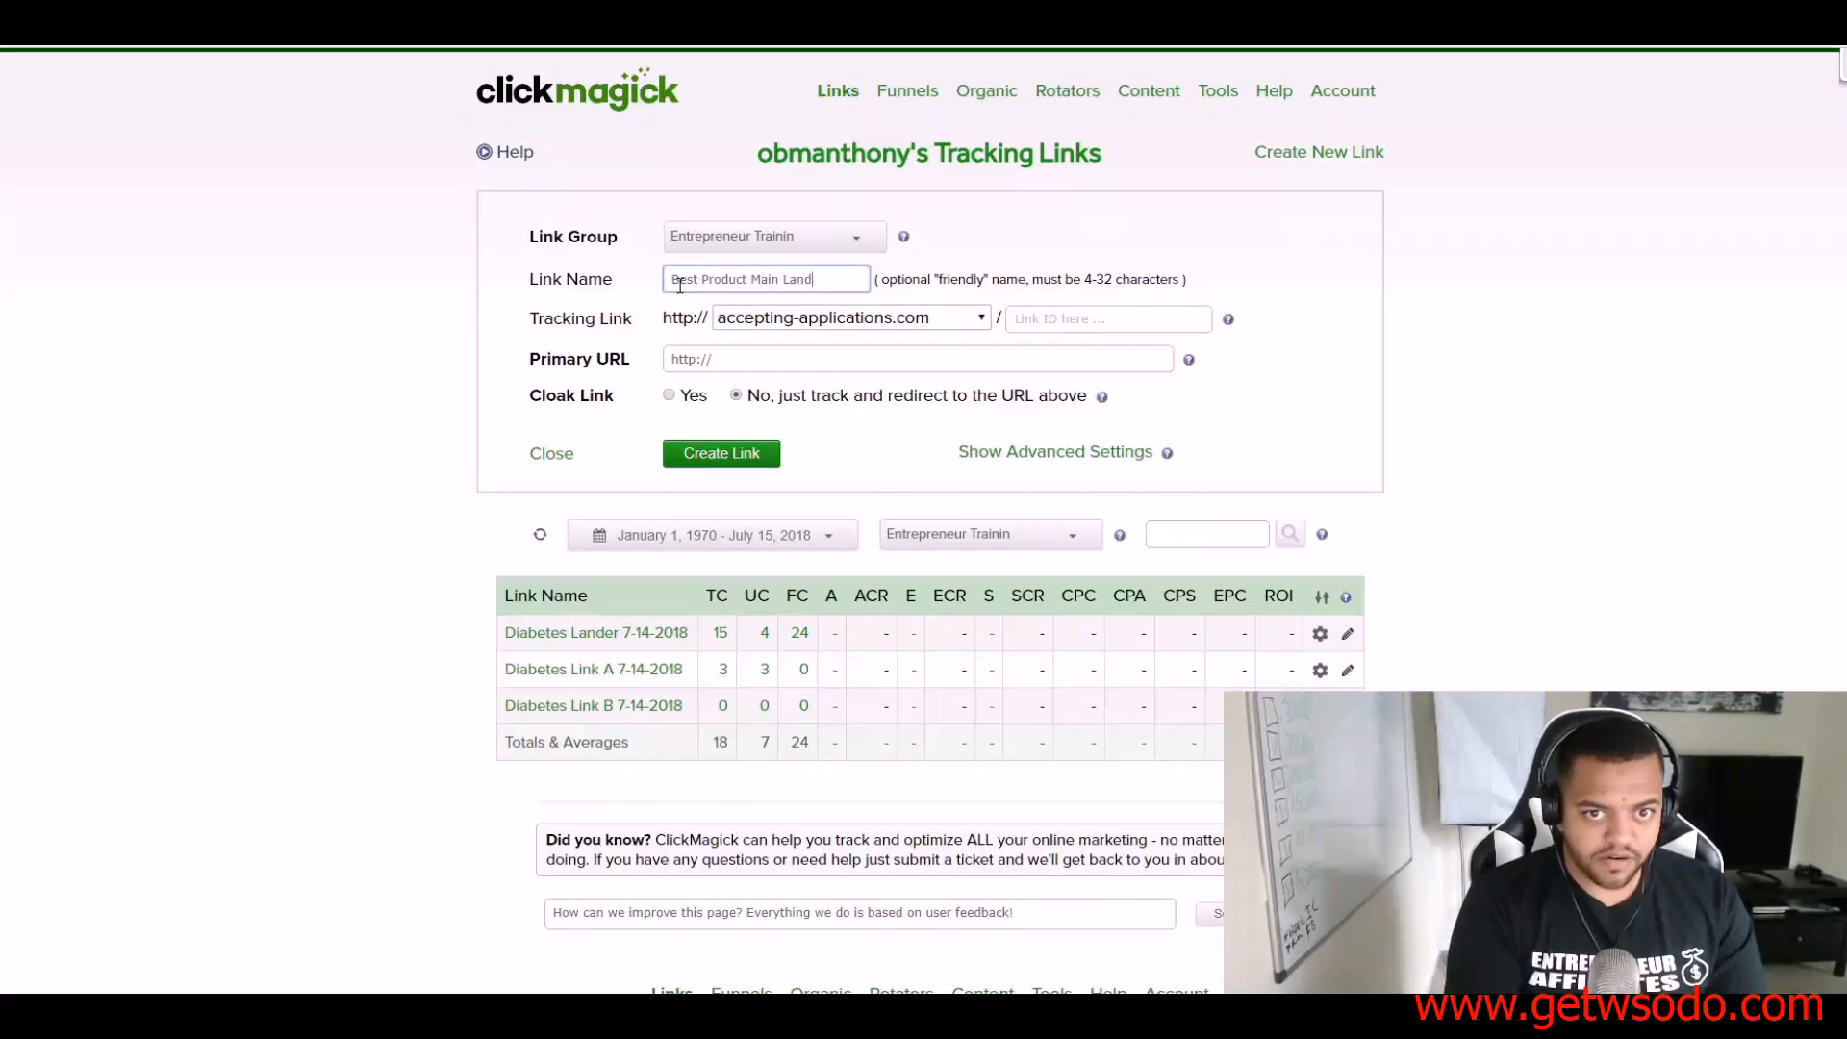
type("-15-18")
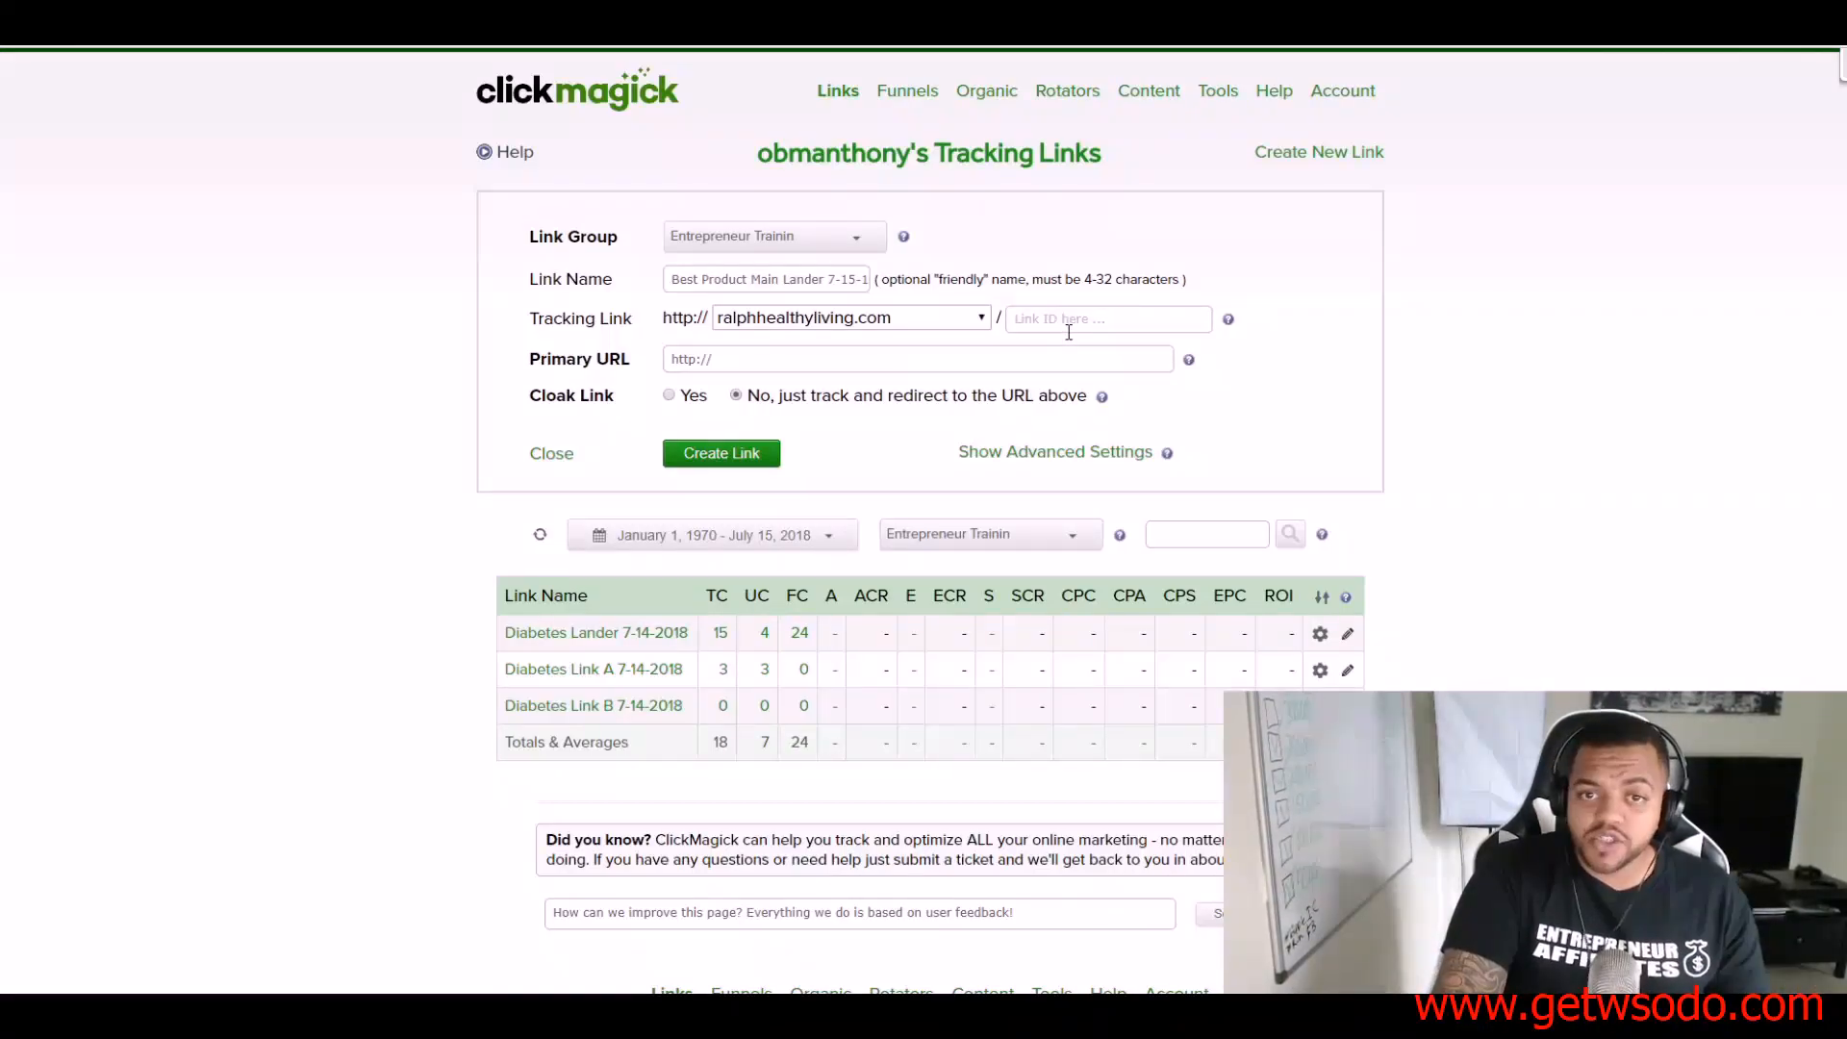
Step: Set the tracking link to ralphhealthyliving.com with link ID "club", and enter the copied funnel URL followed by "?" as the primary URL
type("club")
key("Tab")
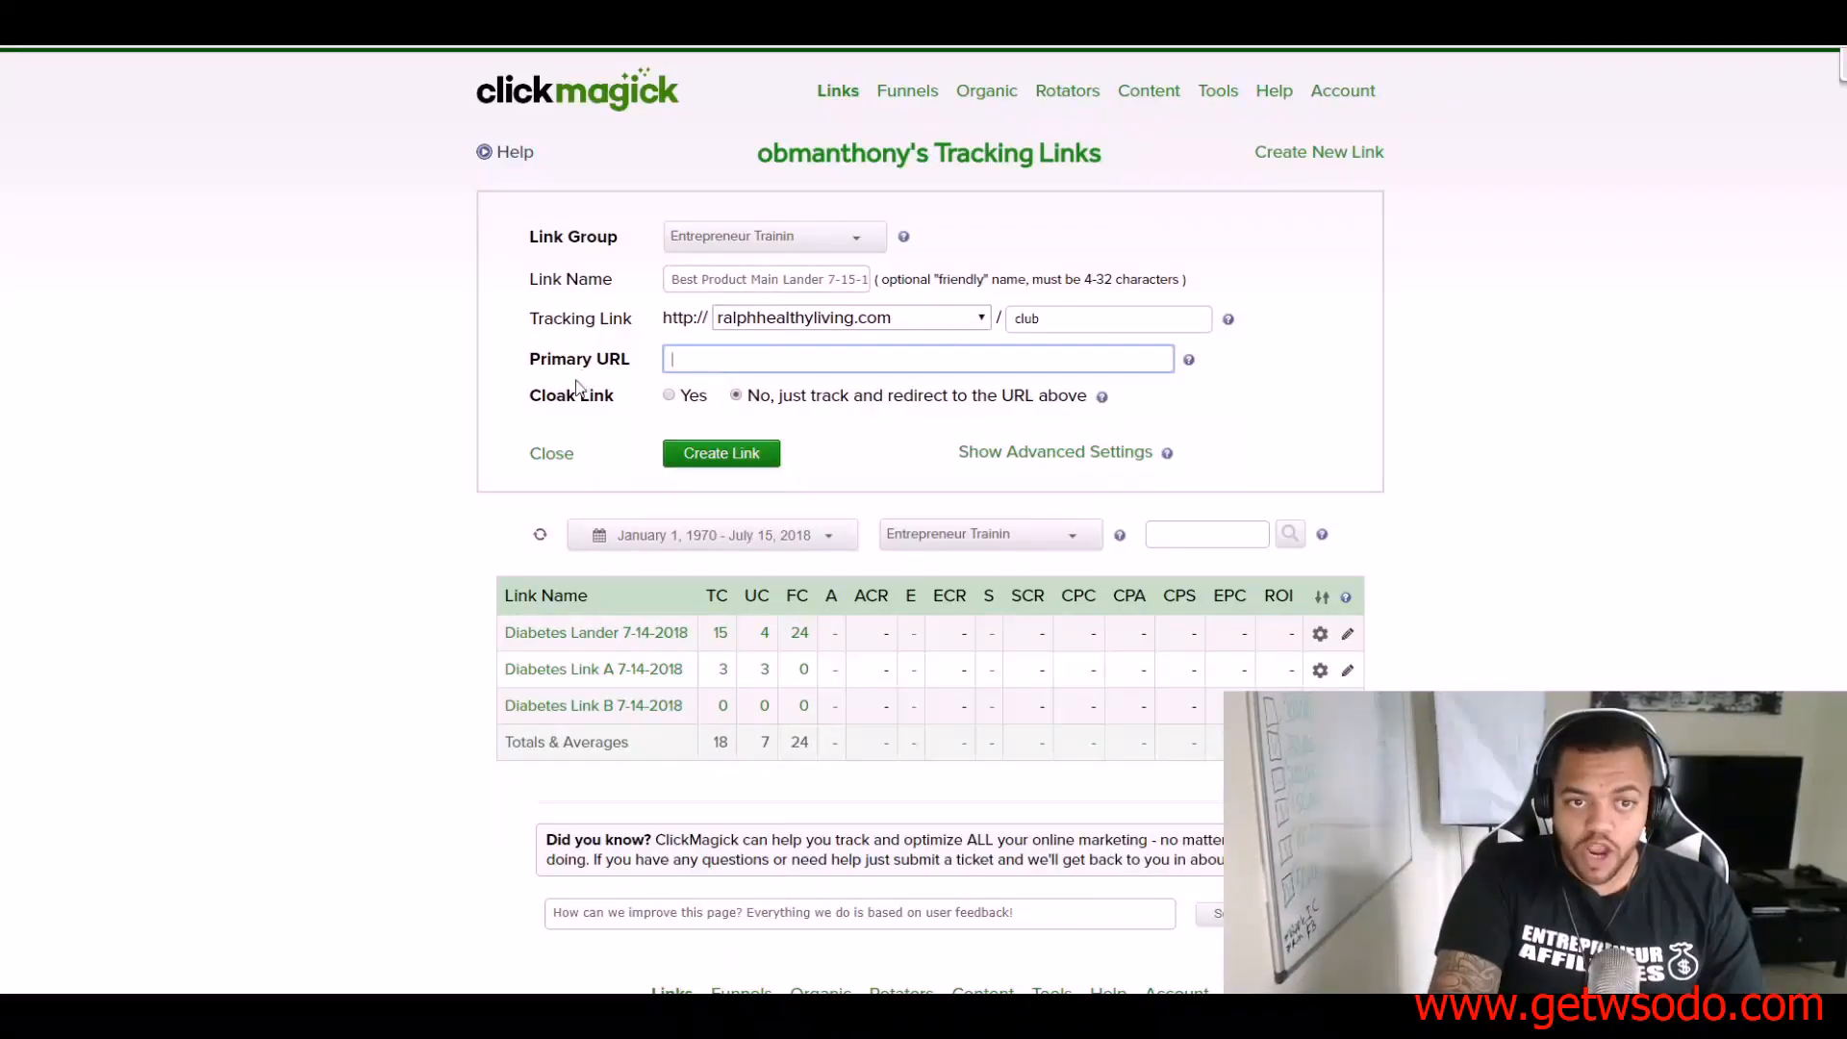
key("ctrl+v")
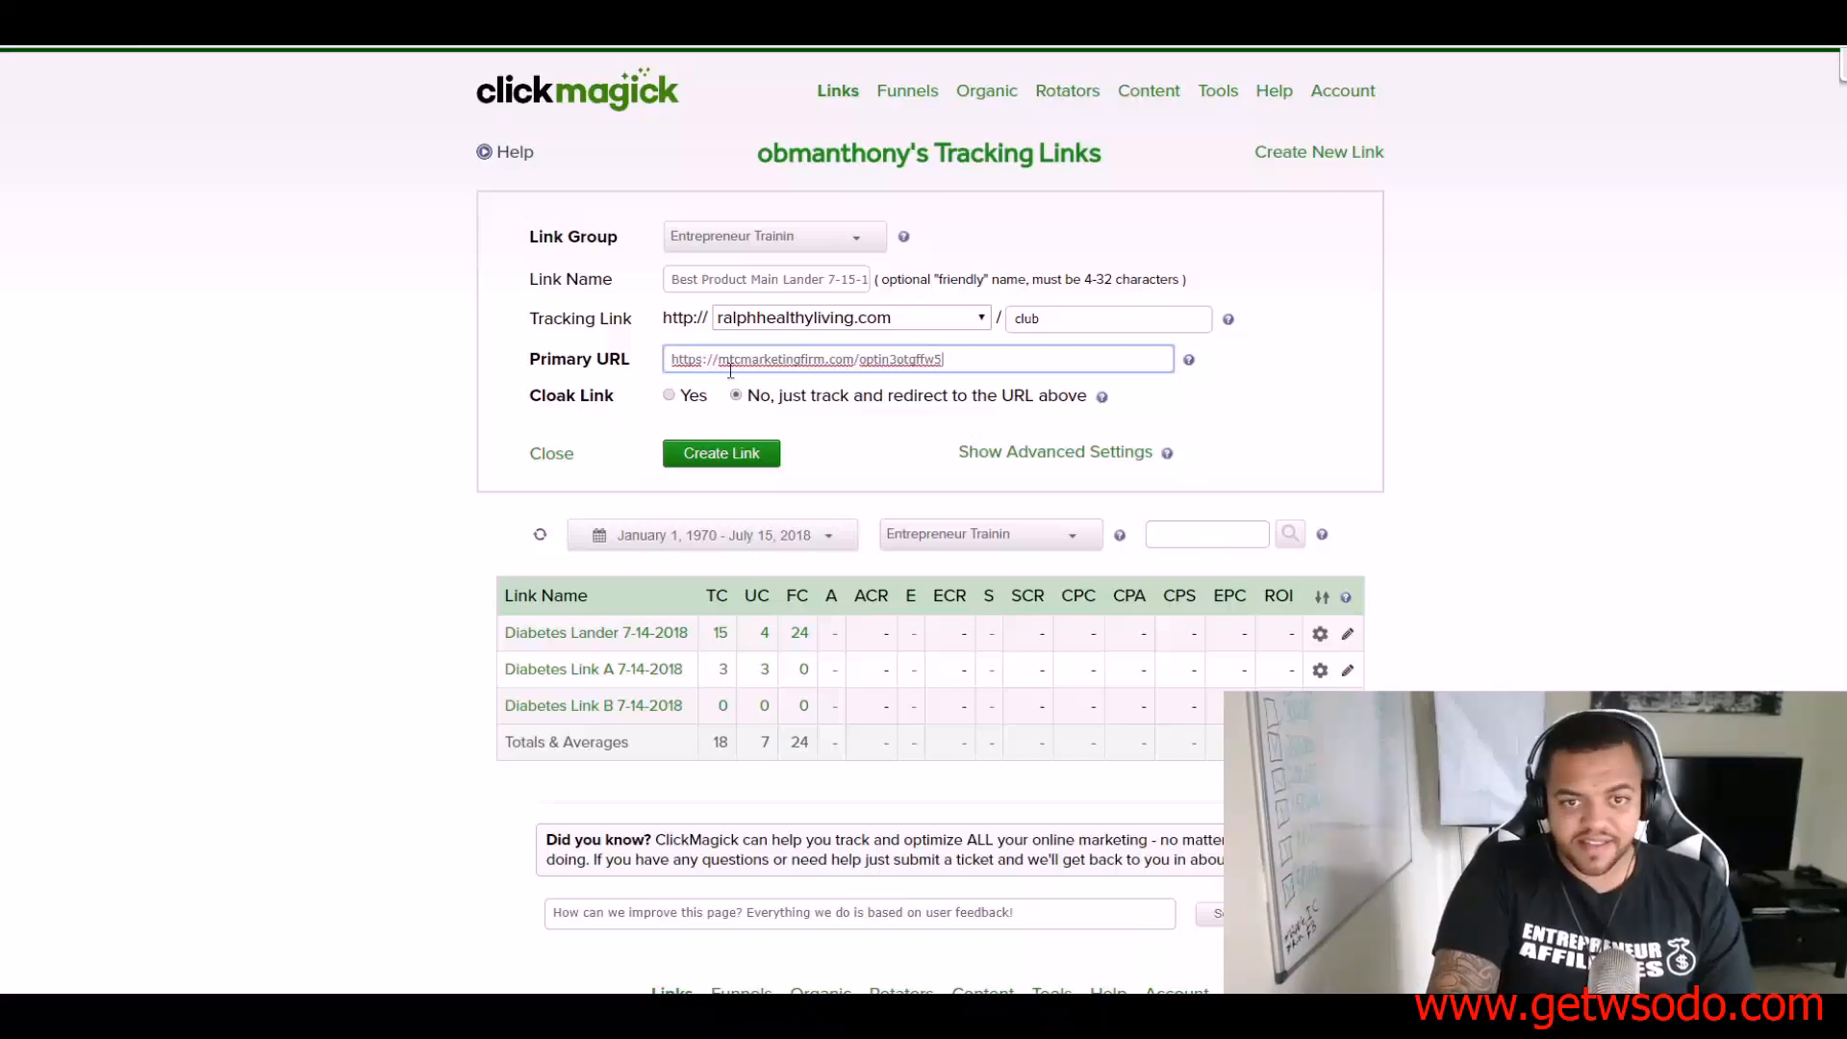
left_click_drag(668, 363, 951, 366)
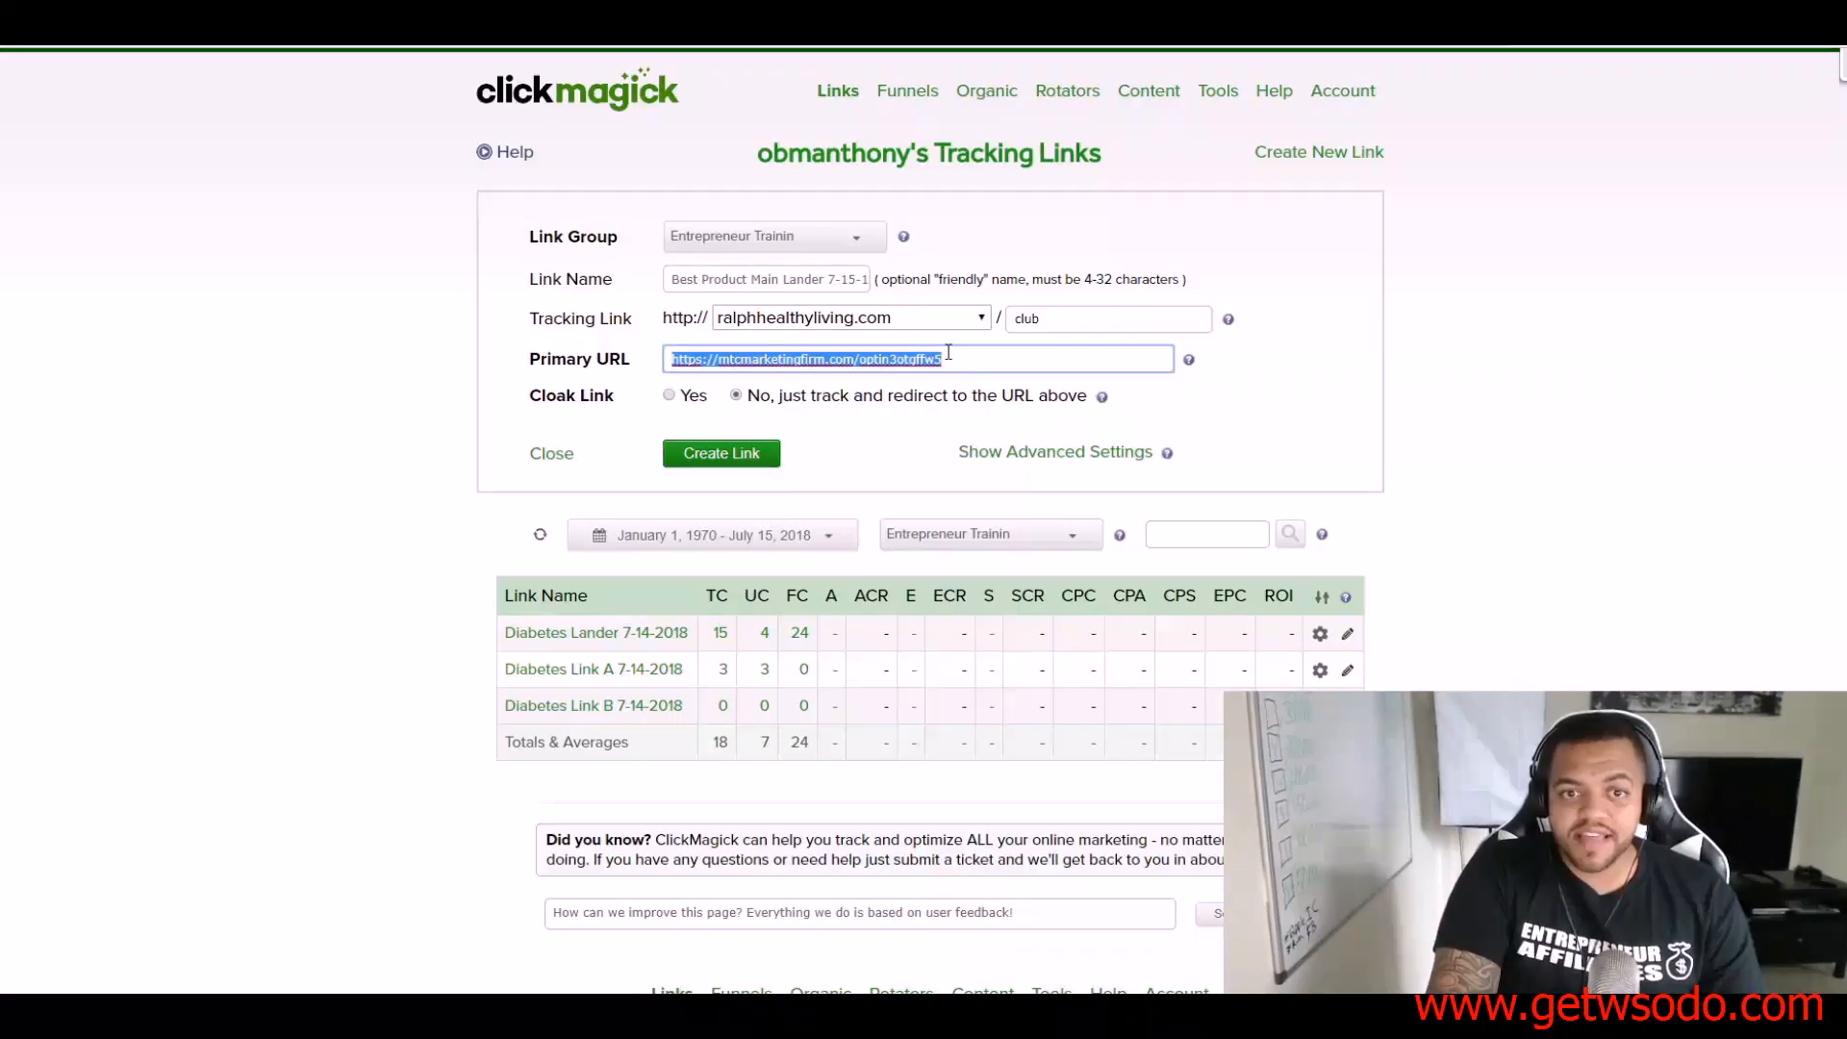
left_click(947, 359)
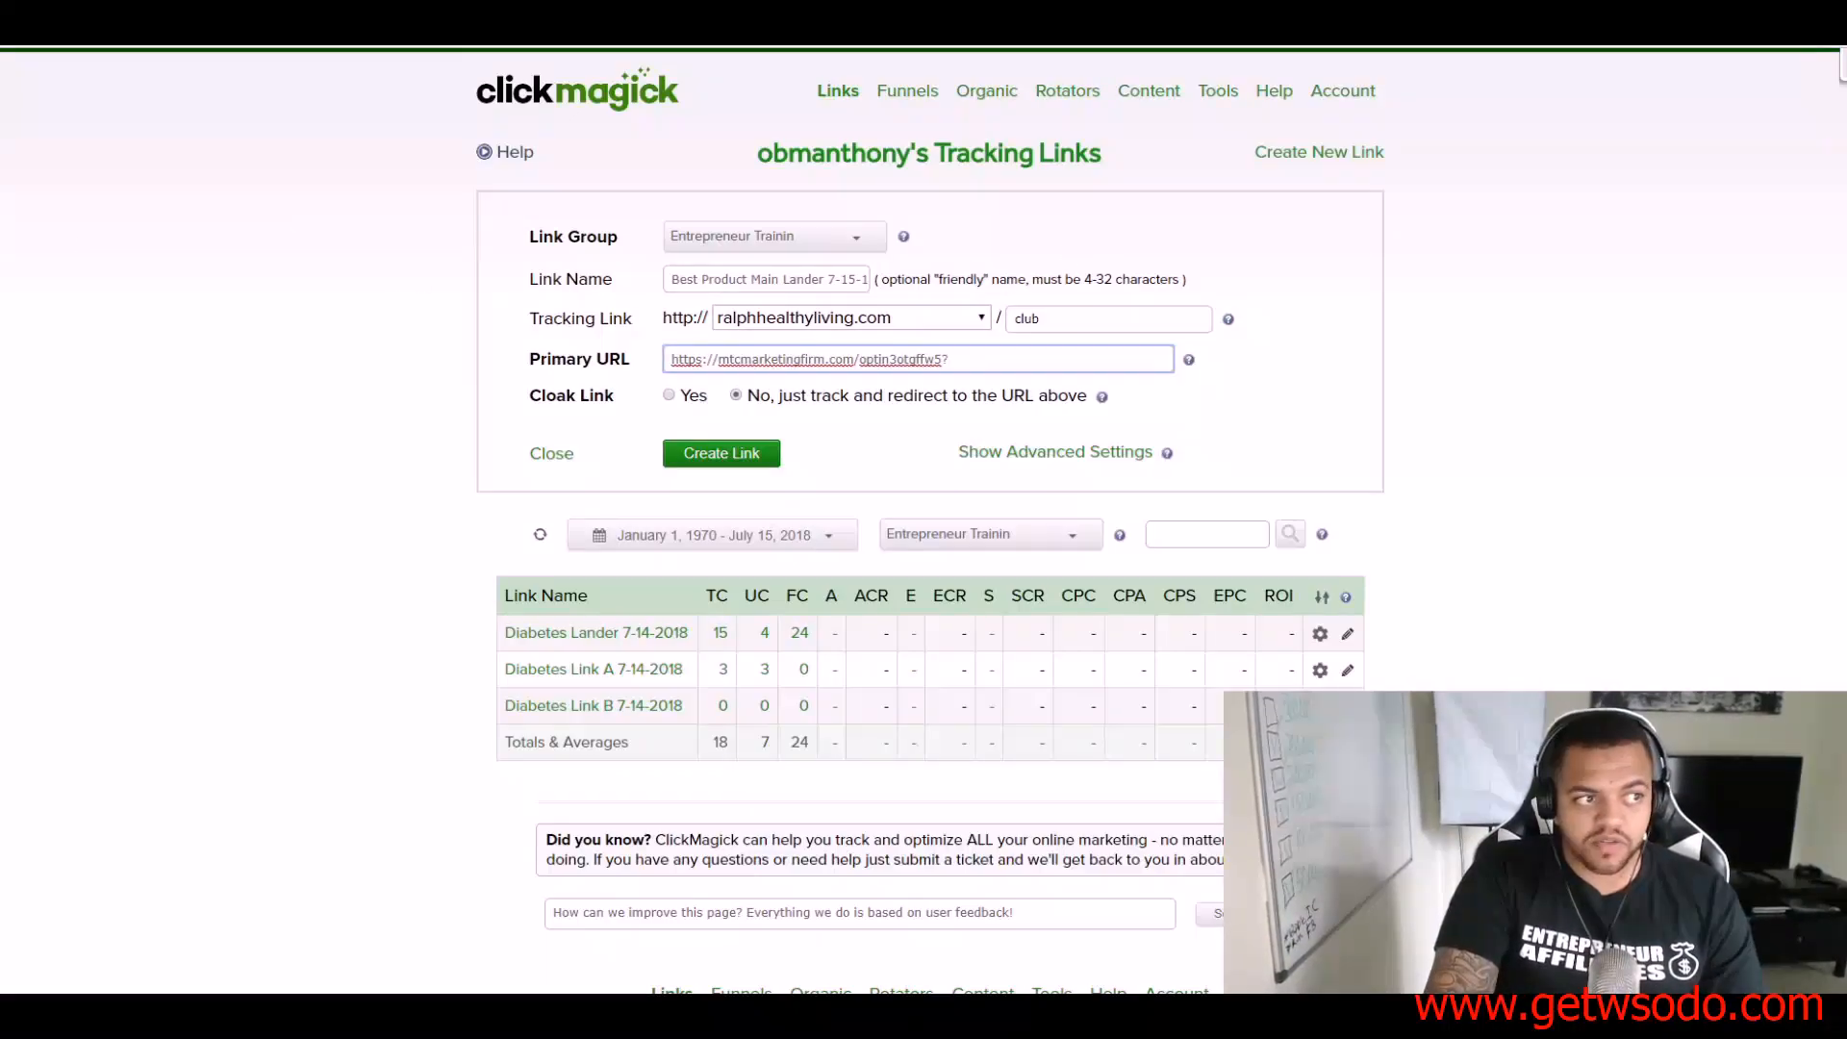
Step: Append the tracking parameters "s1=[s1]&s2=[s2]&s3=[clickid]" from the Notepad note to the primary URL and create the link
left_click_drag(0, 249, 198, 223)
key("ctrl+v")
left_click_drag(375, 221, 990, 207)
left_click_drag(768, 293, 817, 291)
left_click(818, 291)
left_click_drag(996, 216, 0, 268)
left_click_drag(136, 271, 279, 239)
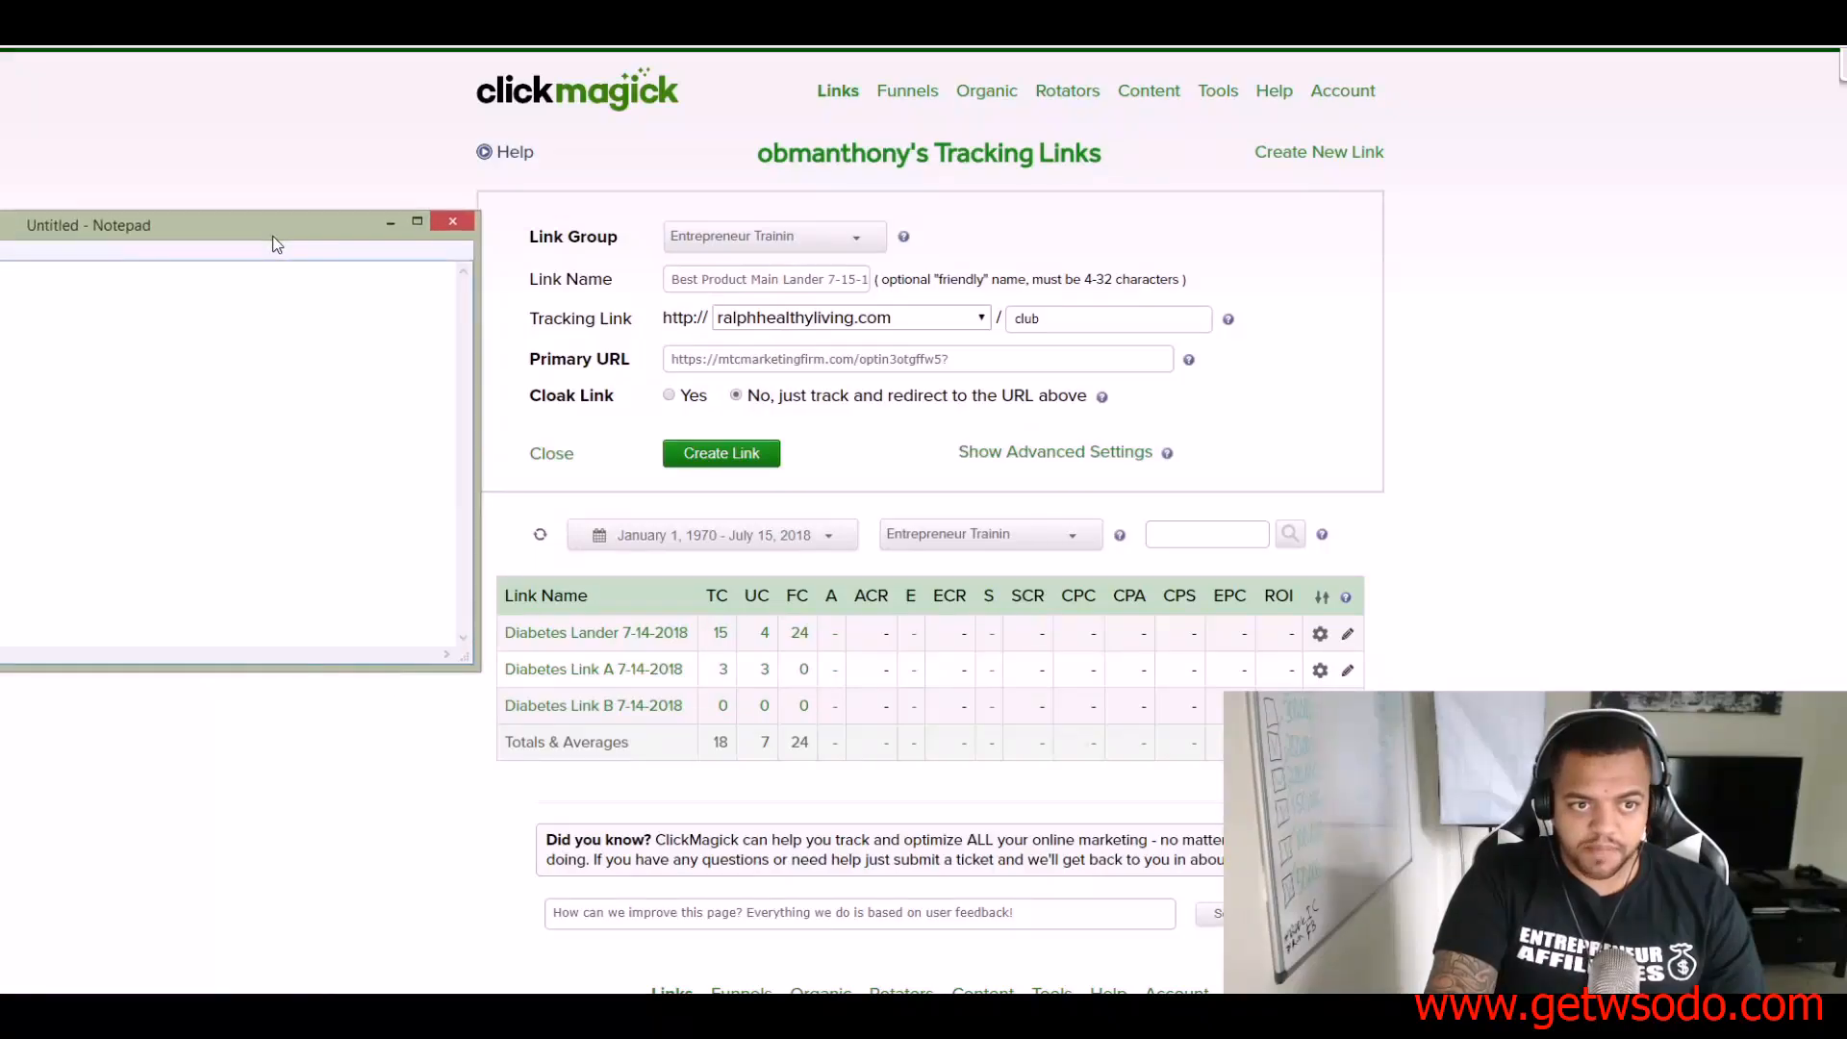
left_click(983, 354)
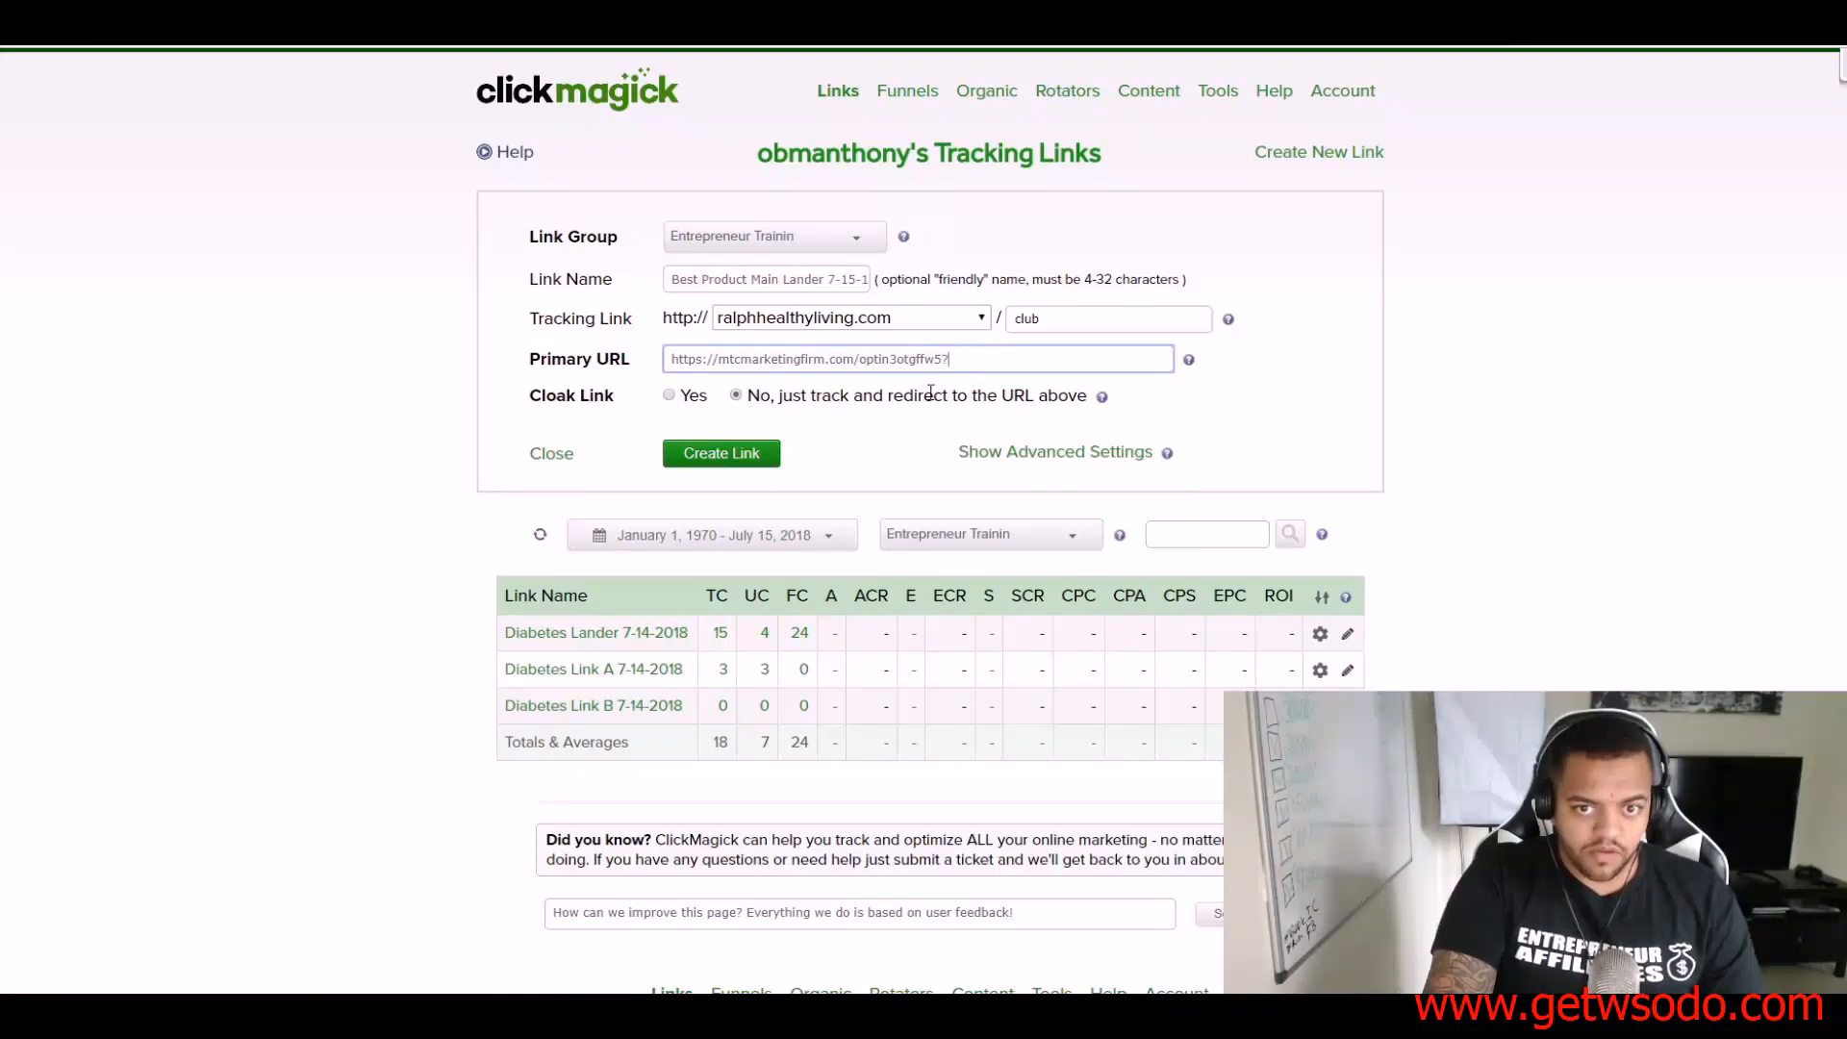
key("ctrl+v")
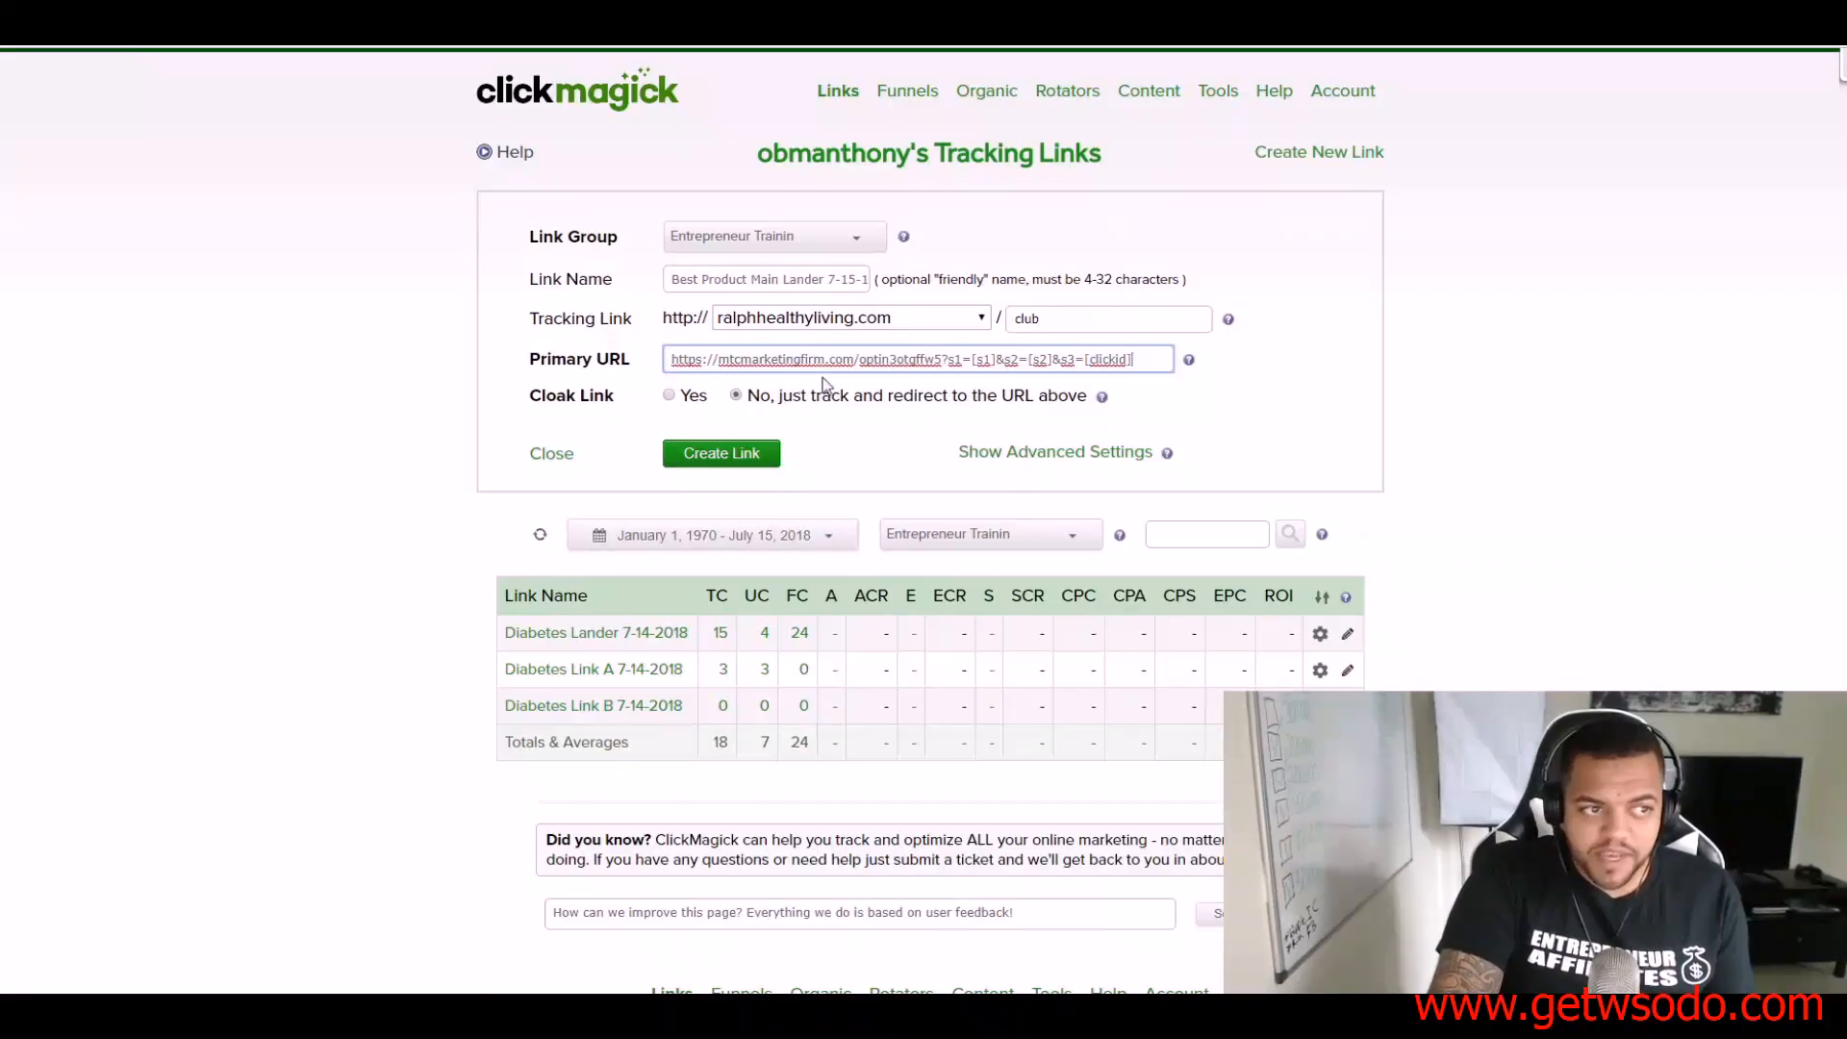
left_click_drag(1132, 361, 686, 357)
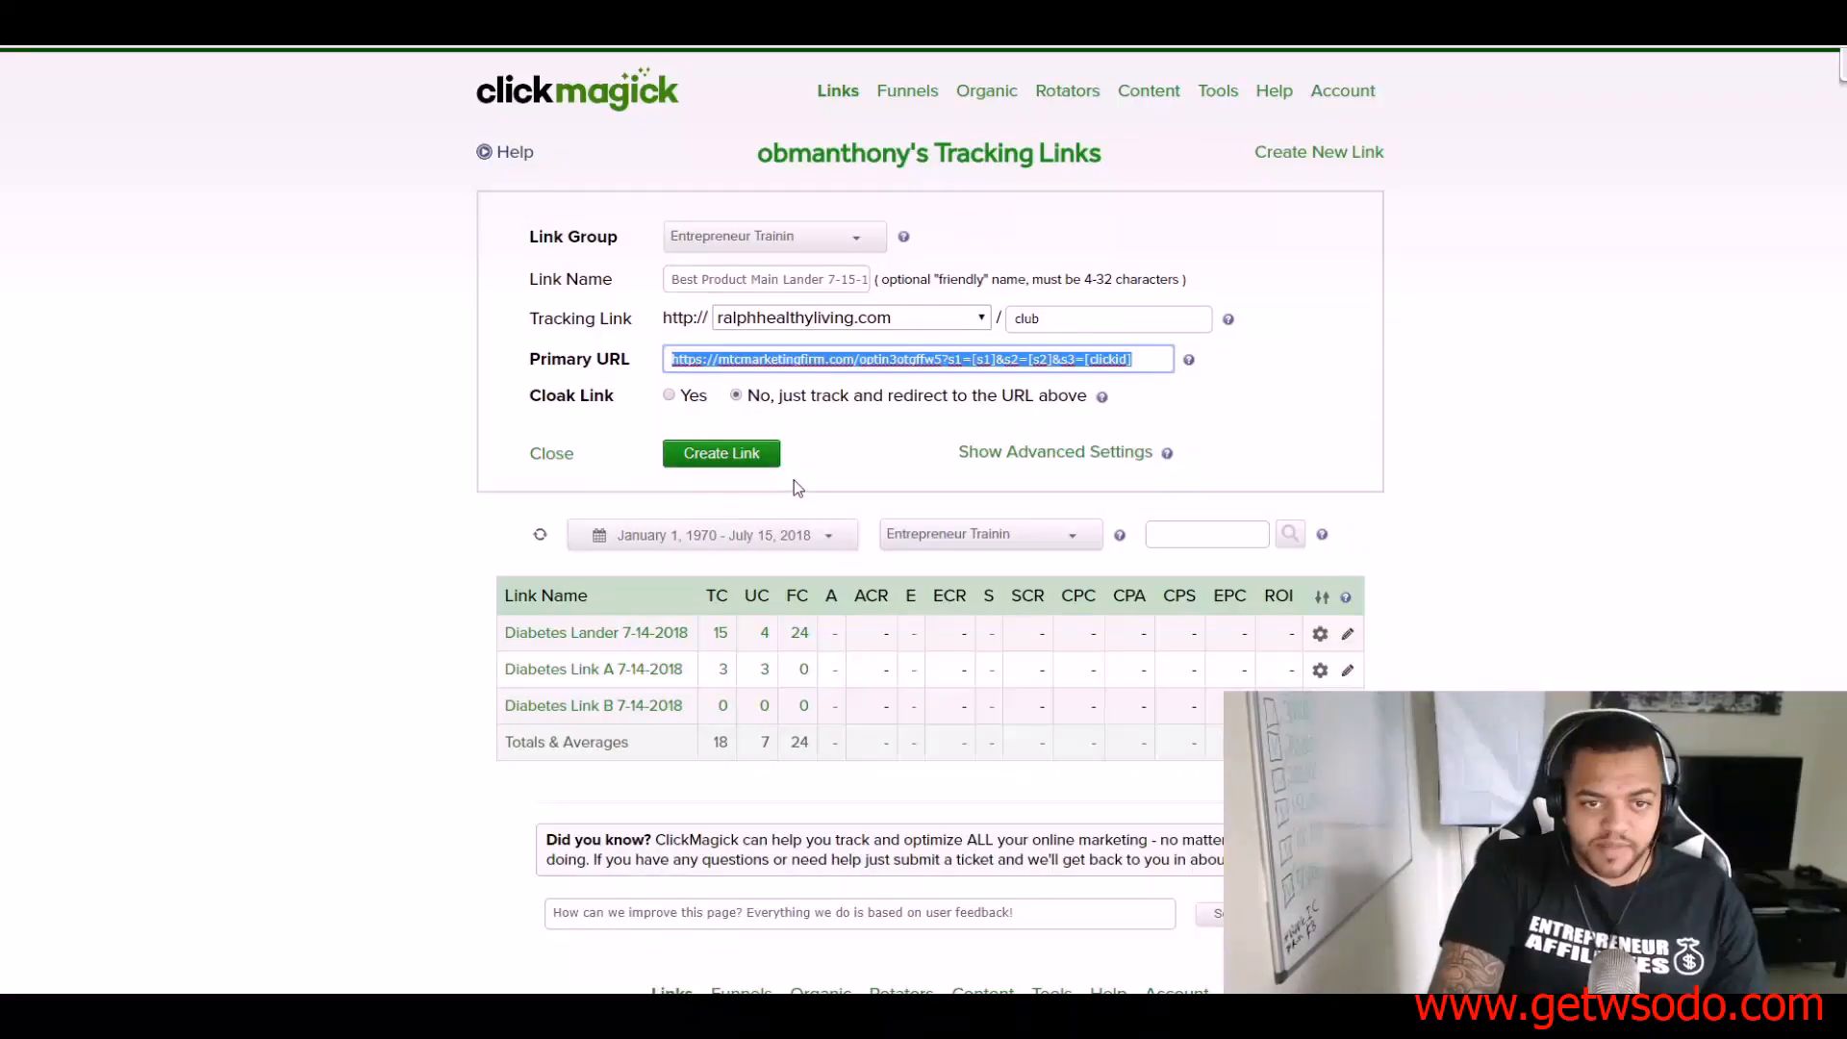
left_click(769, 458)
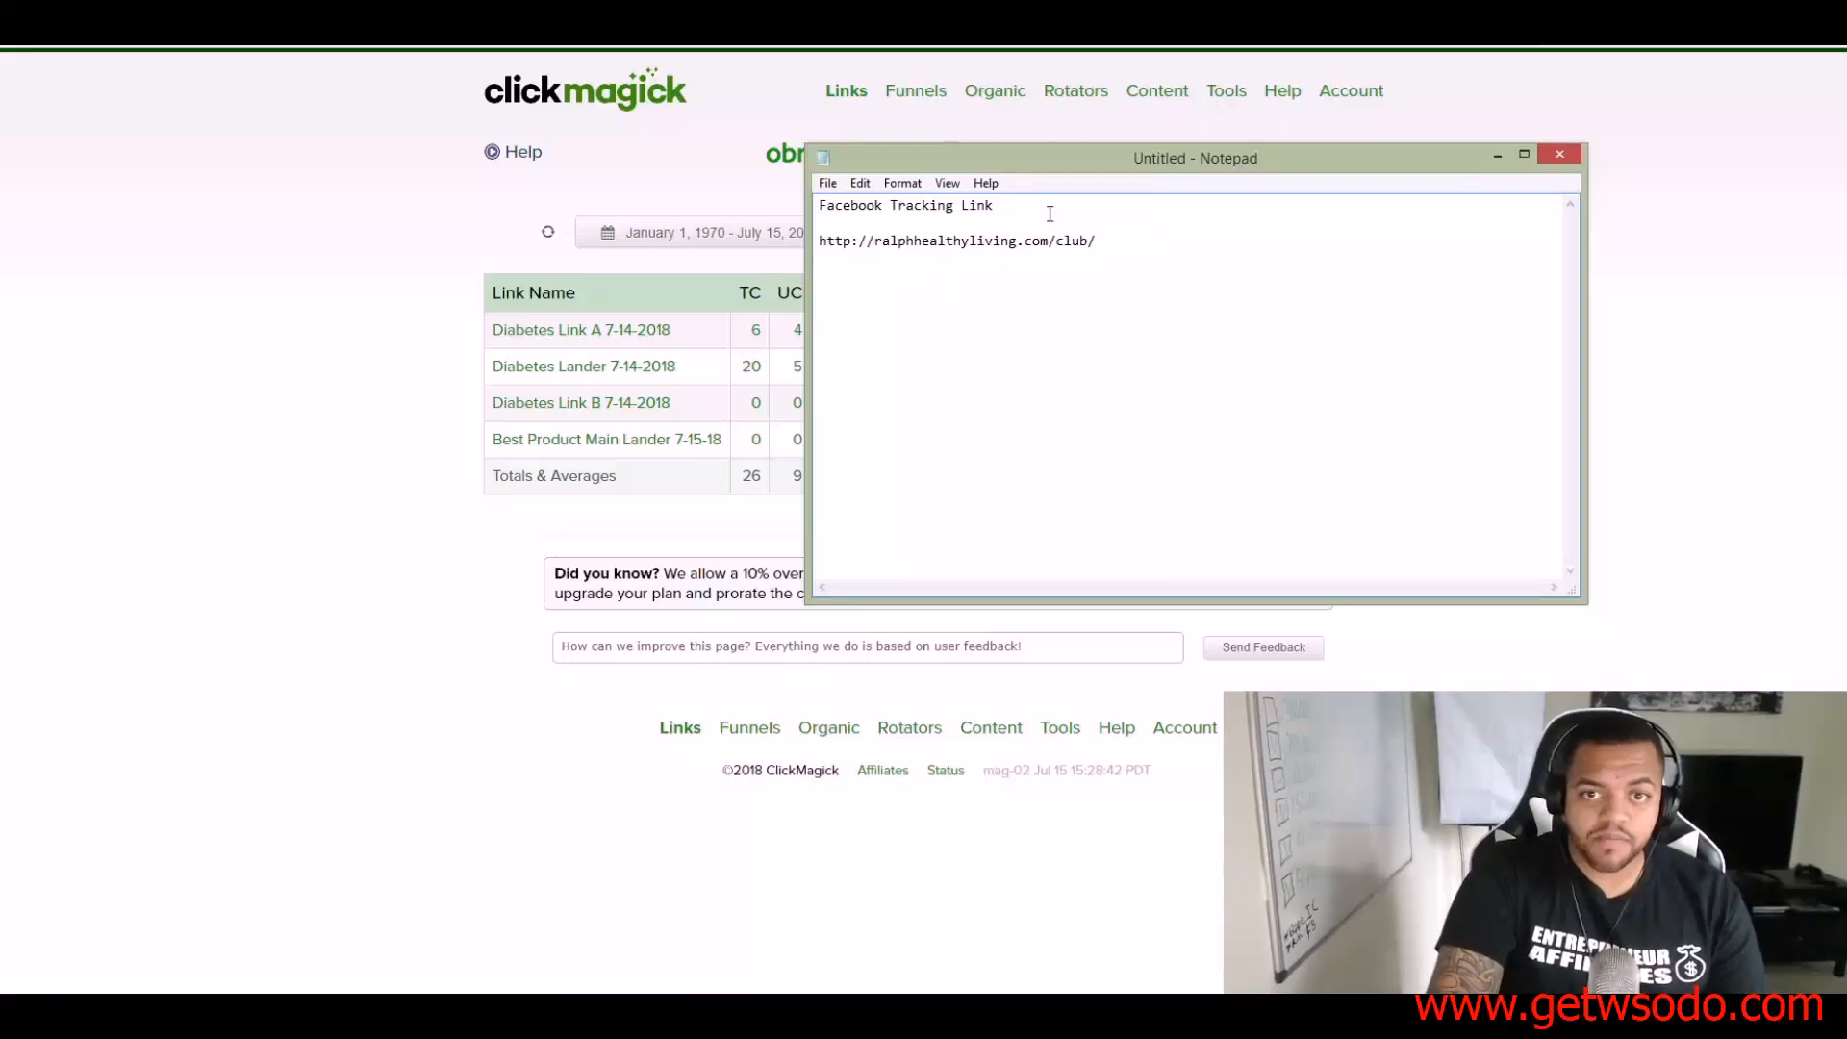
Step: Examine the new tracking link in the Notepad note and compare it with the link in the Facebook page's pinned post
left_click_drag(1086, 242, 862, 242)
left_click(1091, 242)
left_click(1315, 256)
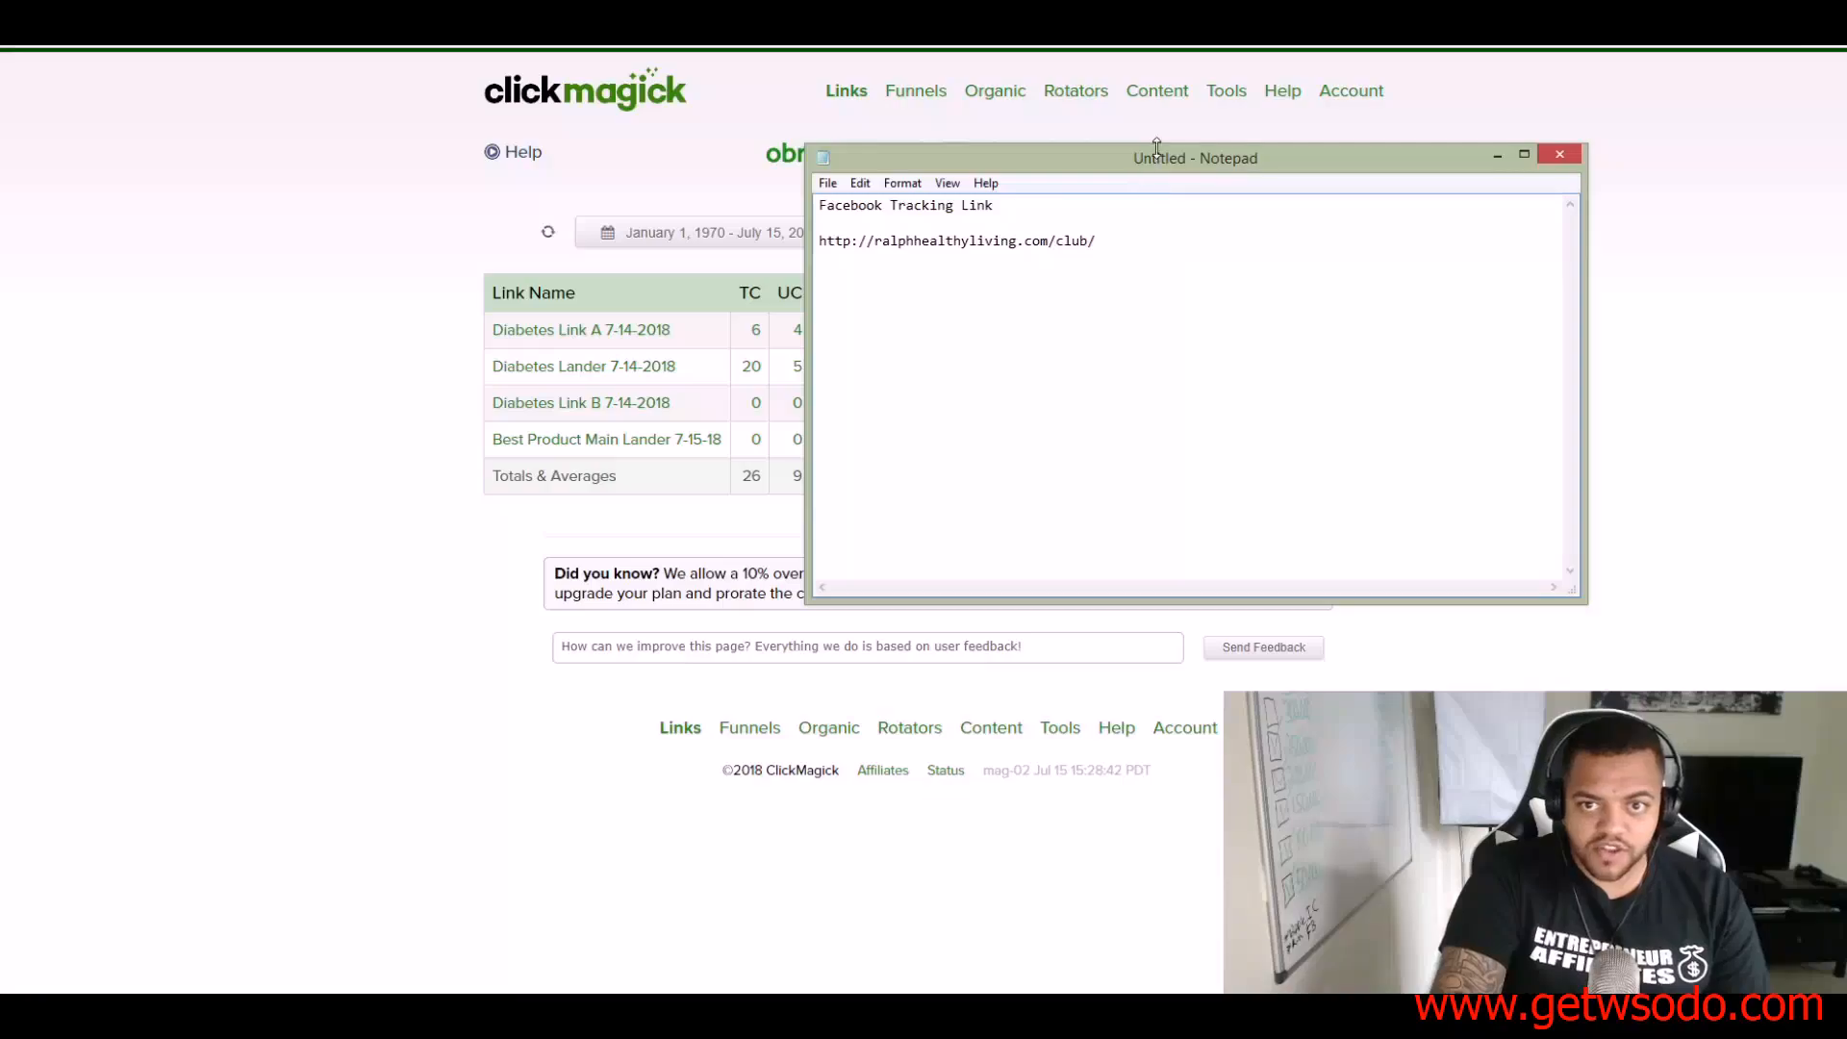
left_click_drag(1141, 159, 404, 196)
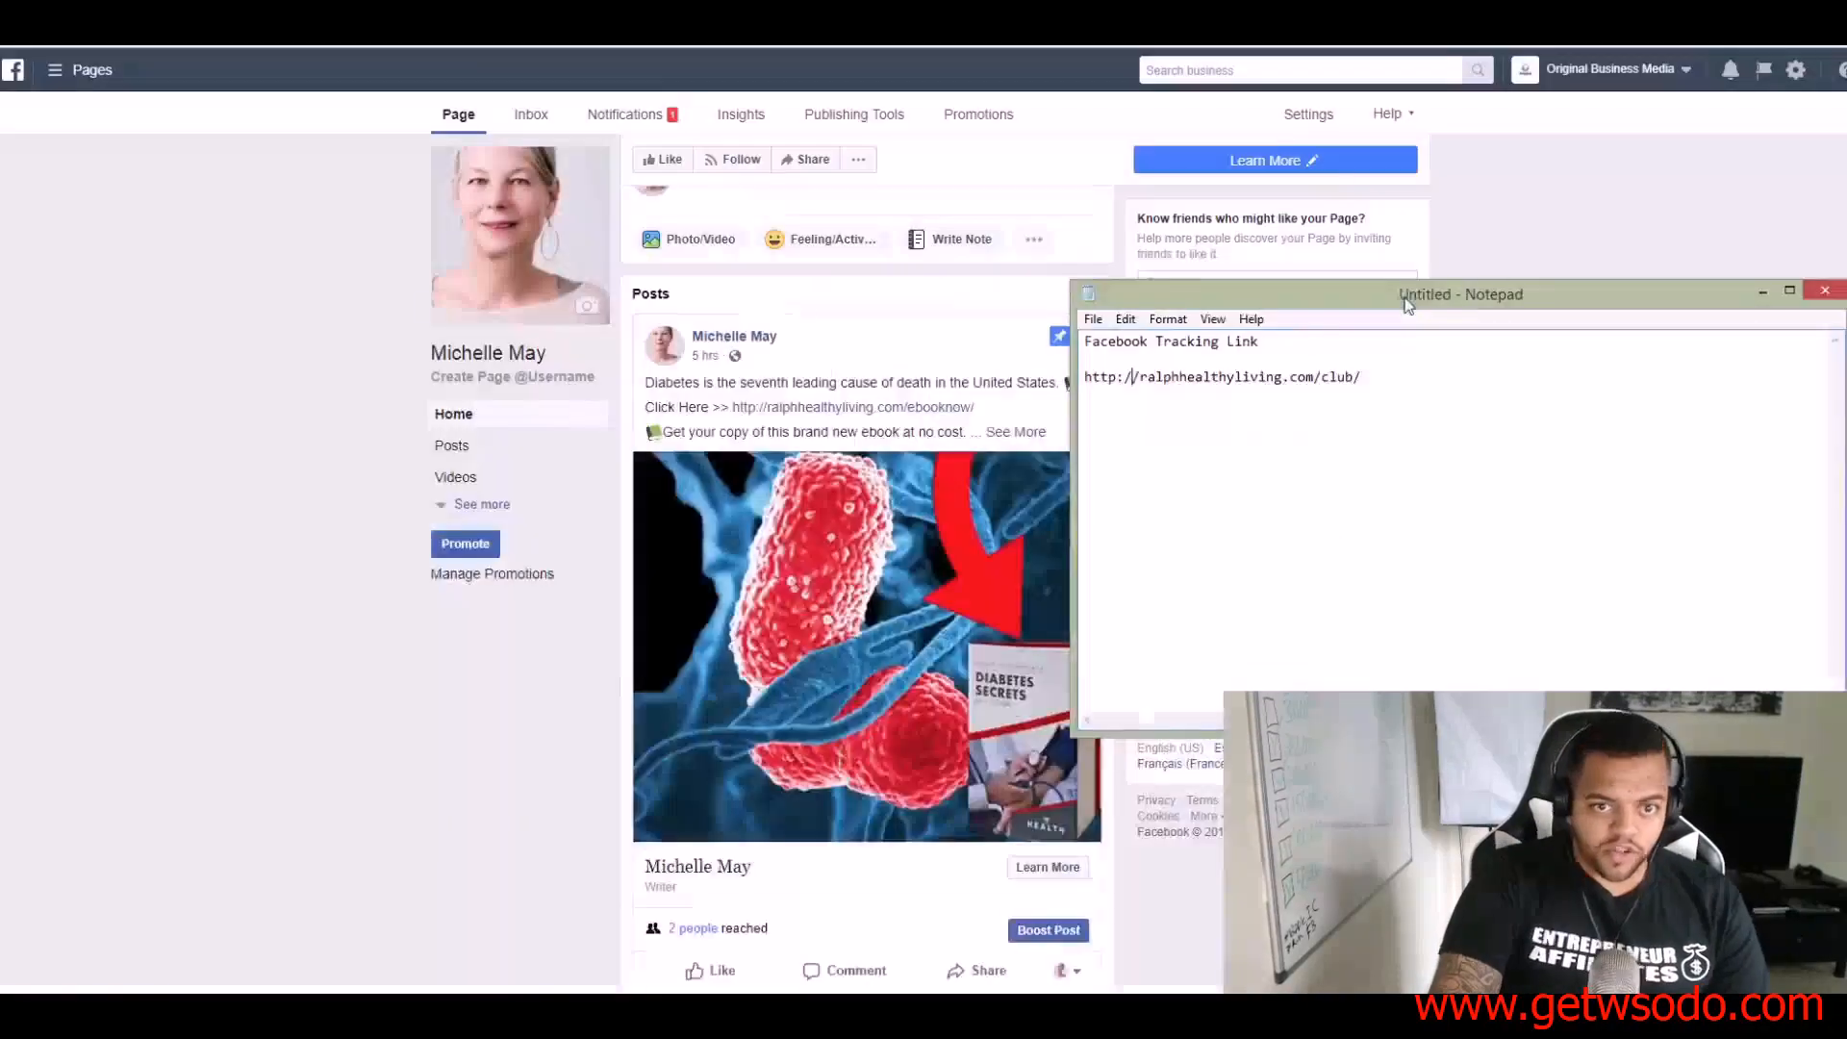
left_click_drag(1405, 298, 1441, 261)
left_click(1170, 355)
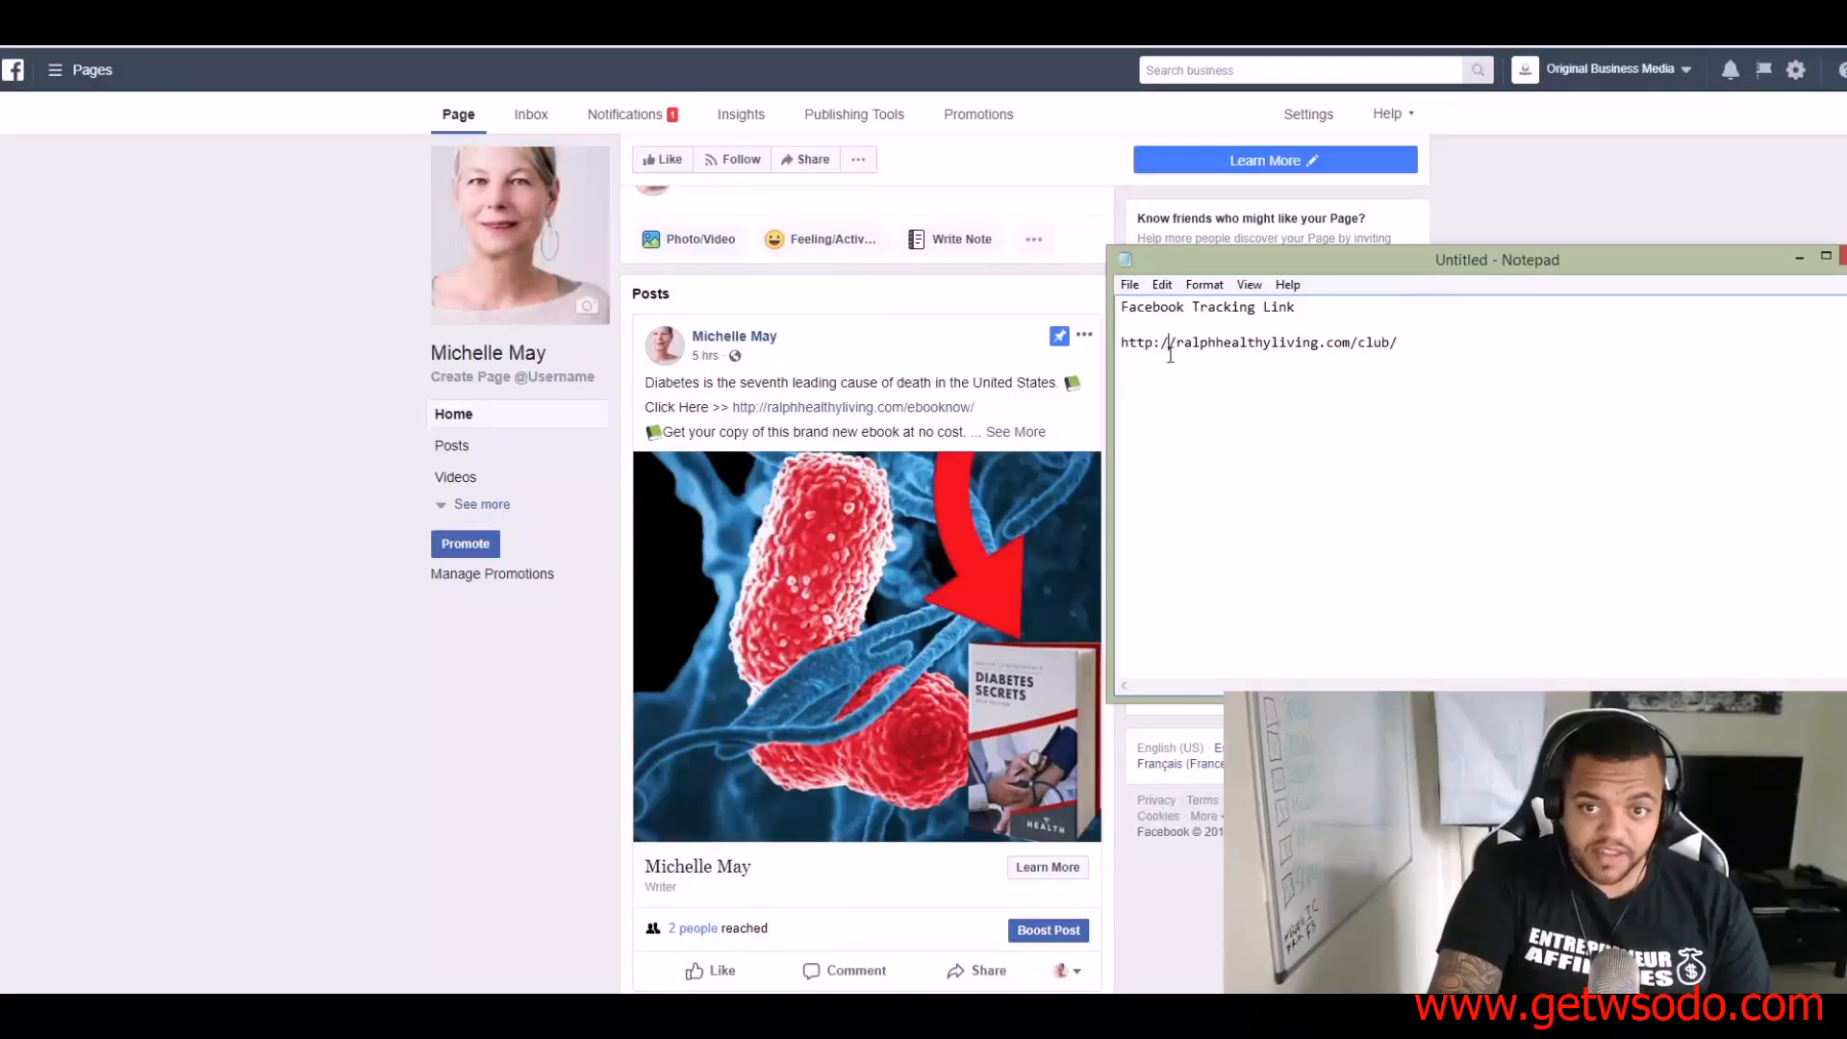
left_click_drag(1401, 343, 1277, 345)
Step: Add the line "-> Masking Clickfunnel Link" beneath the tracking link in the Notepad note
left_click(1360, 353)
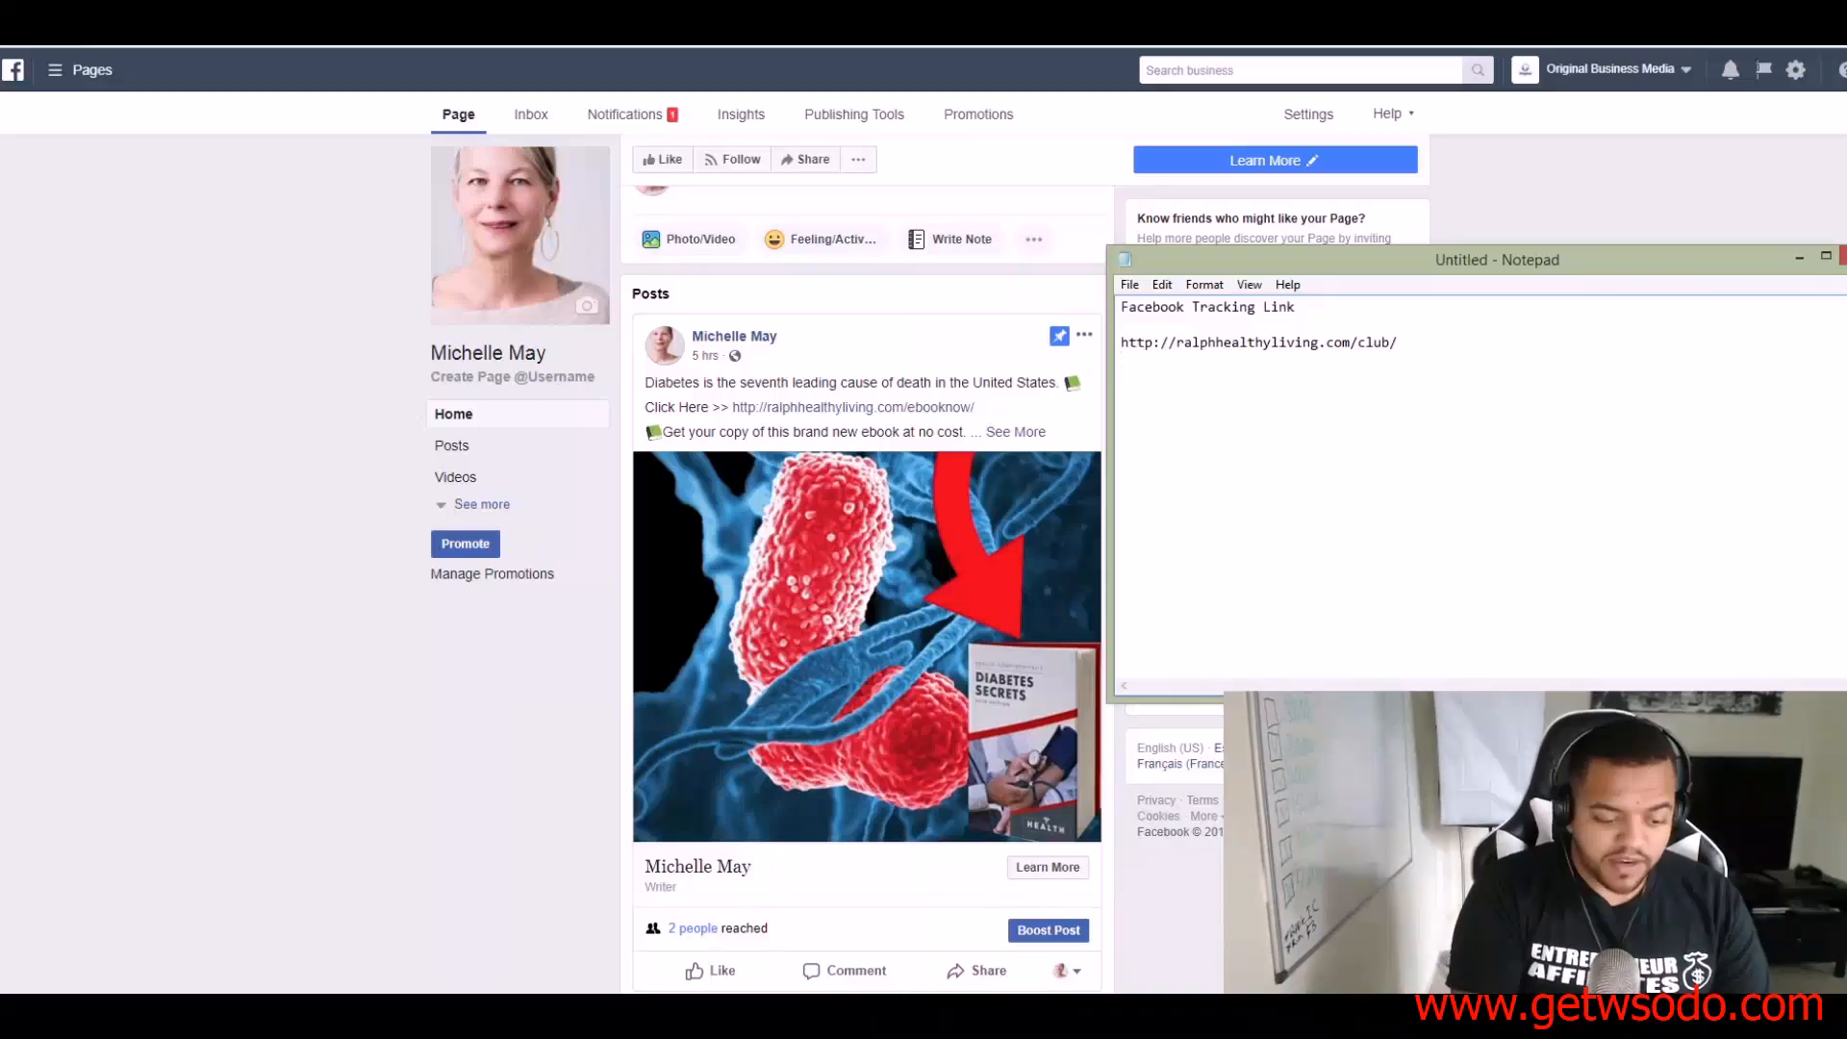
type(">.")
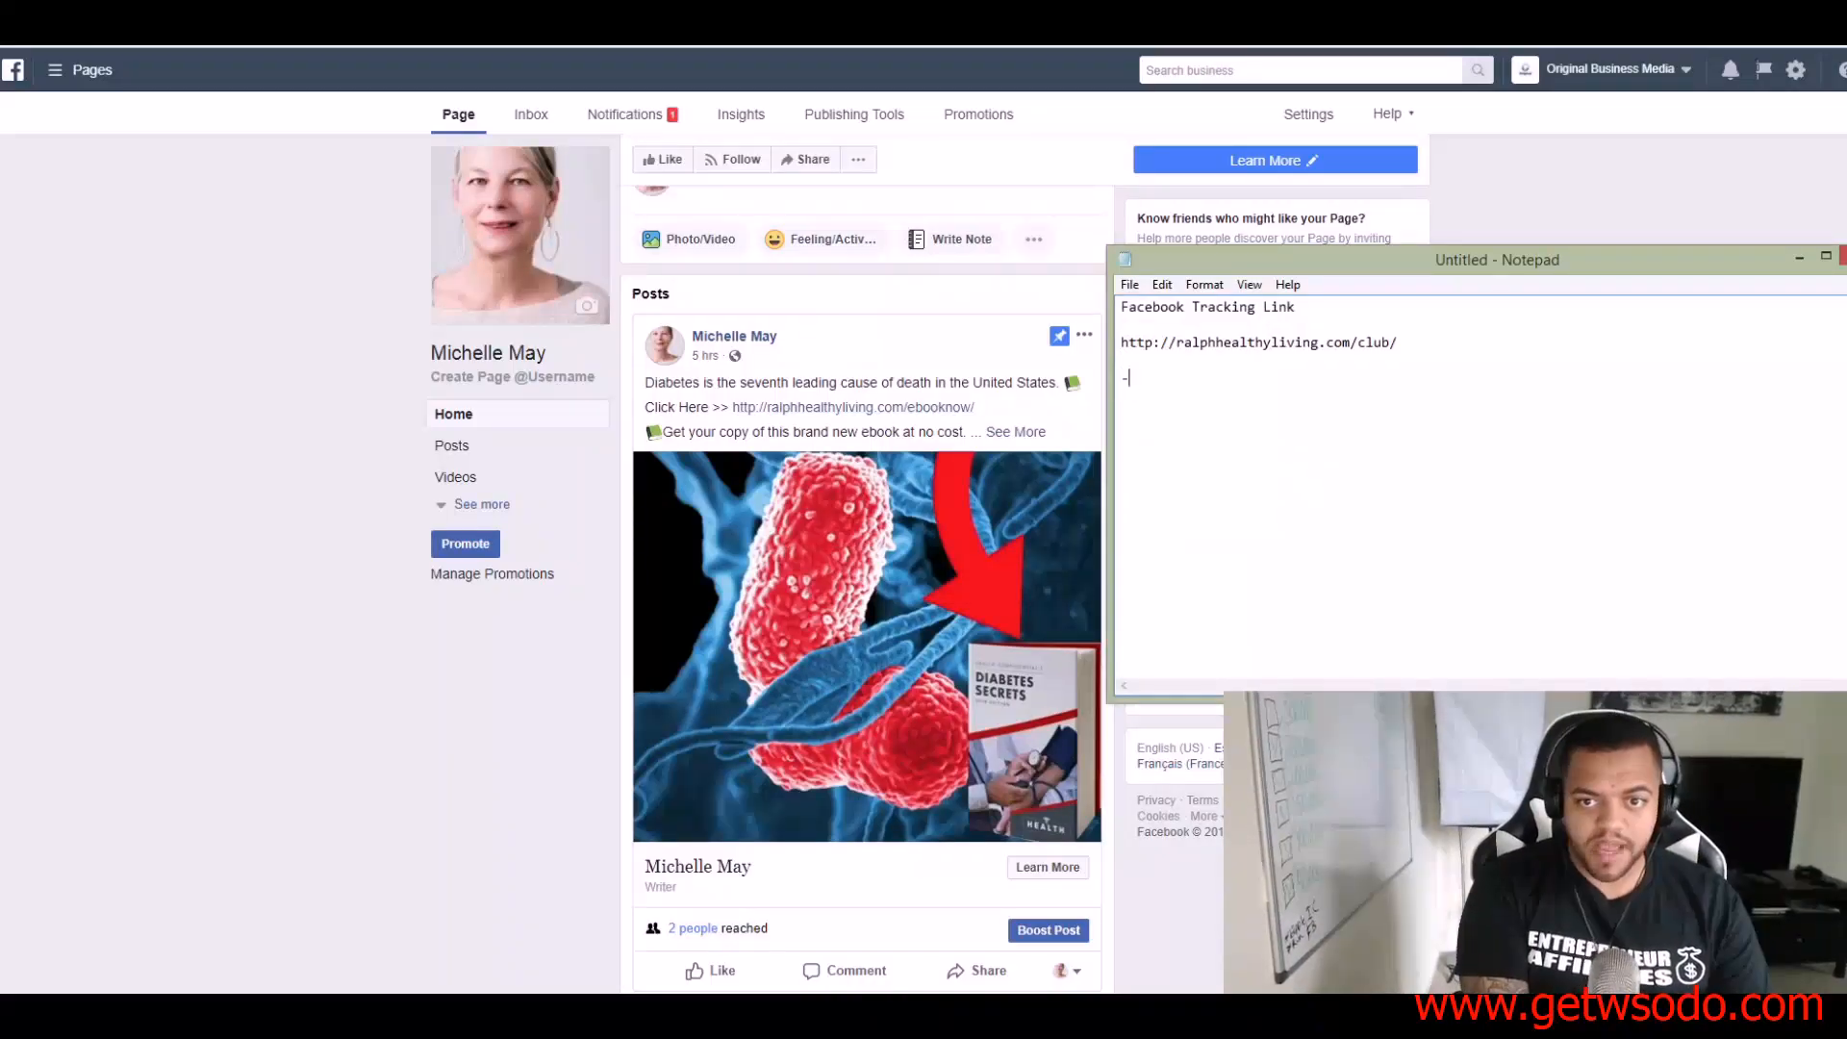
type(" Masking Clickfun")
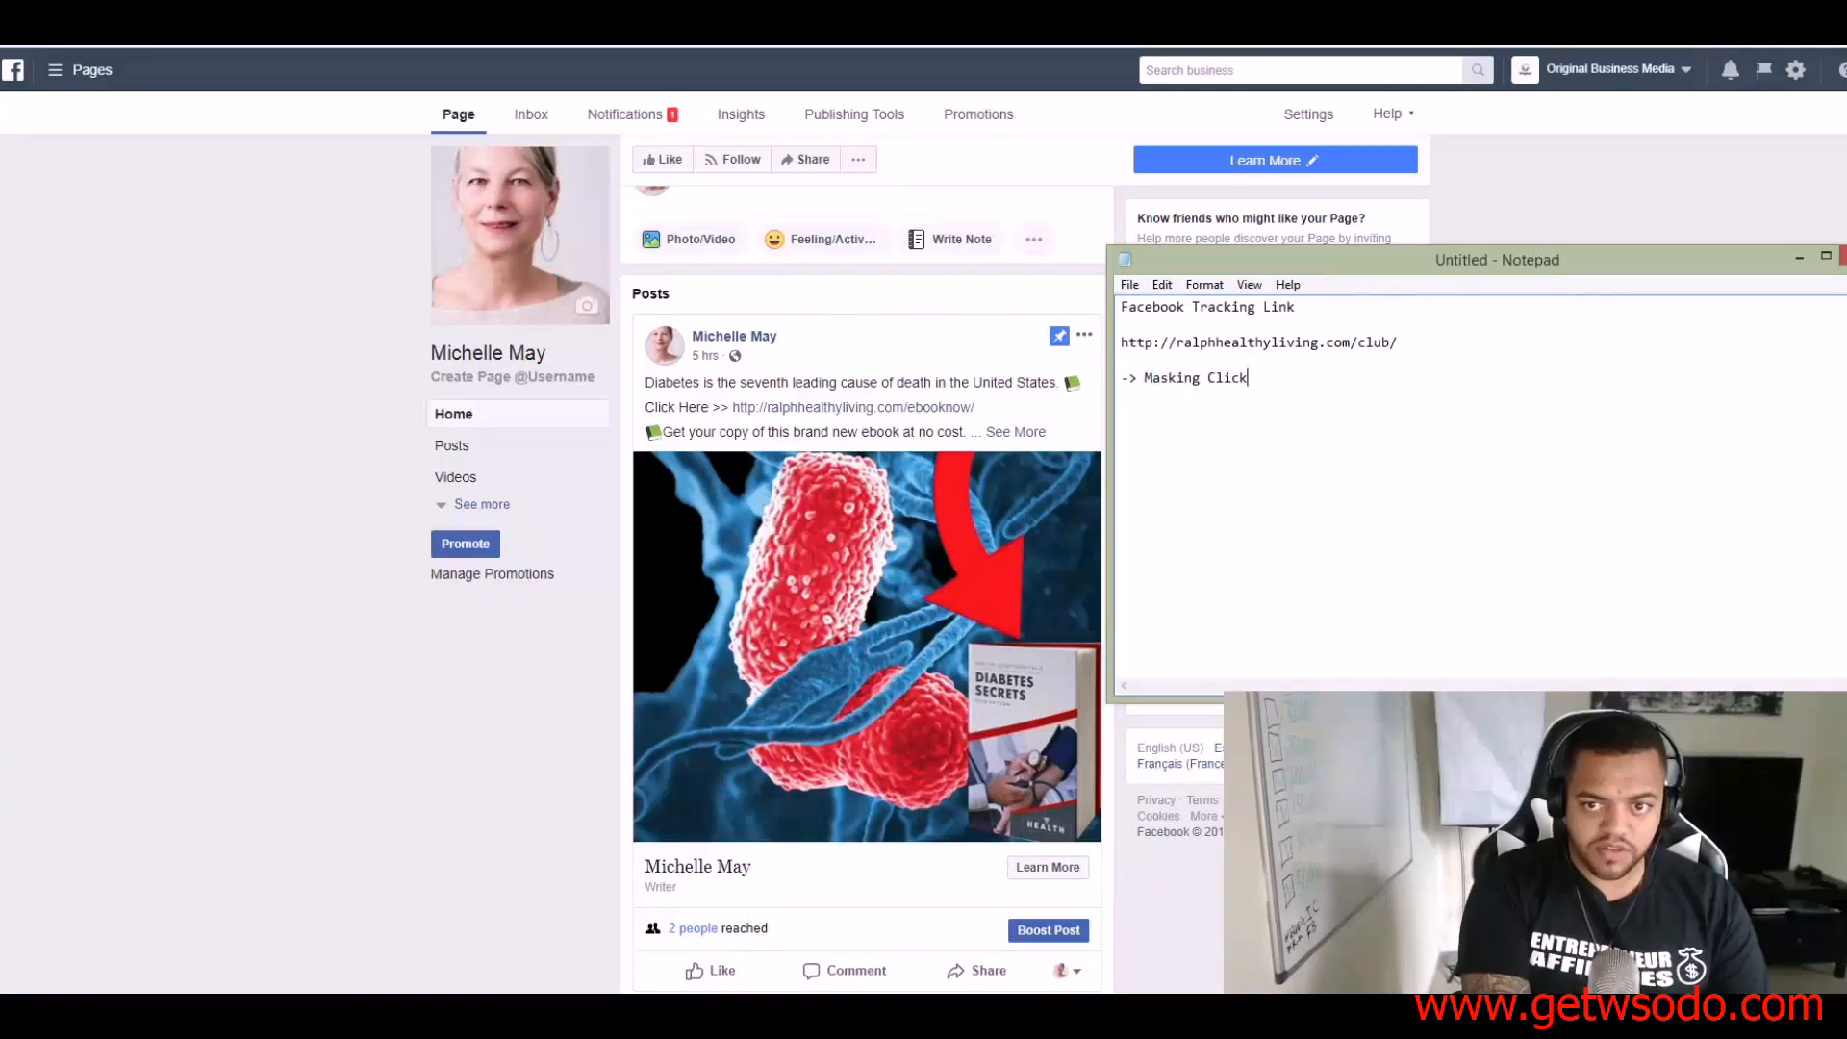
type("nel Link")
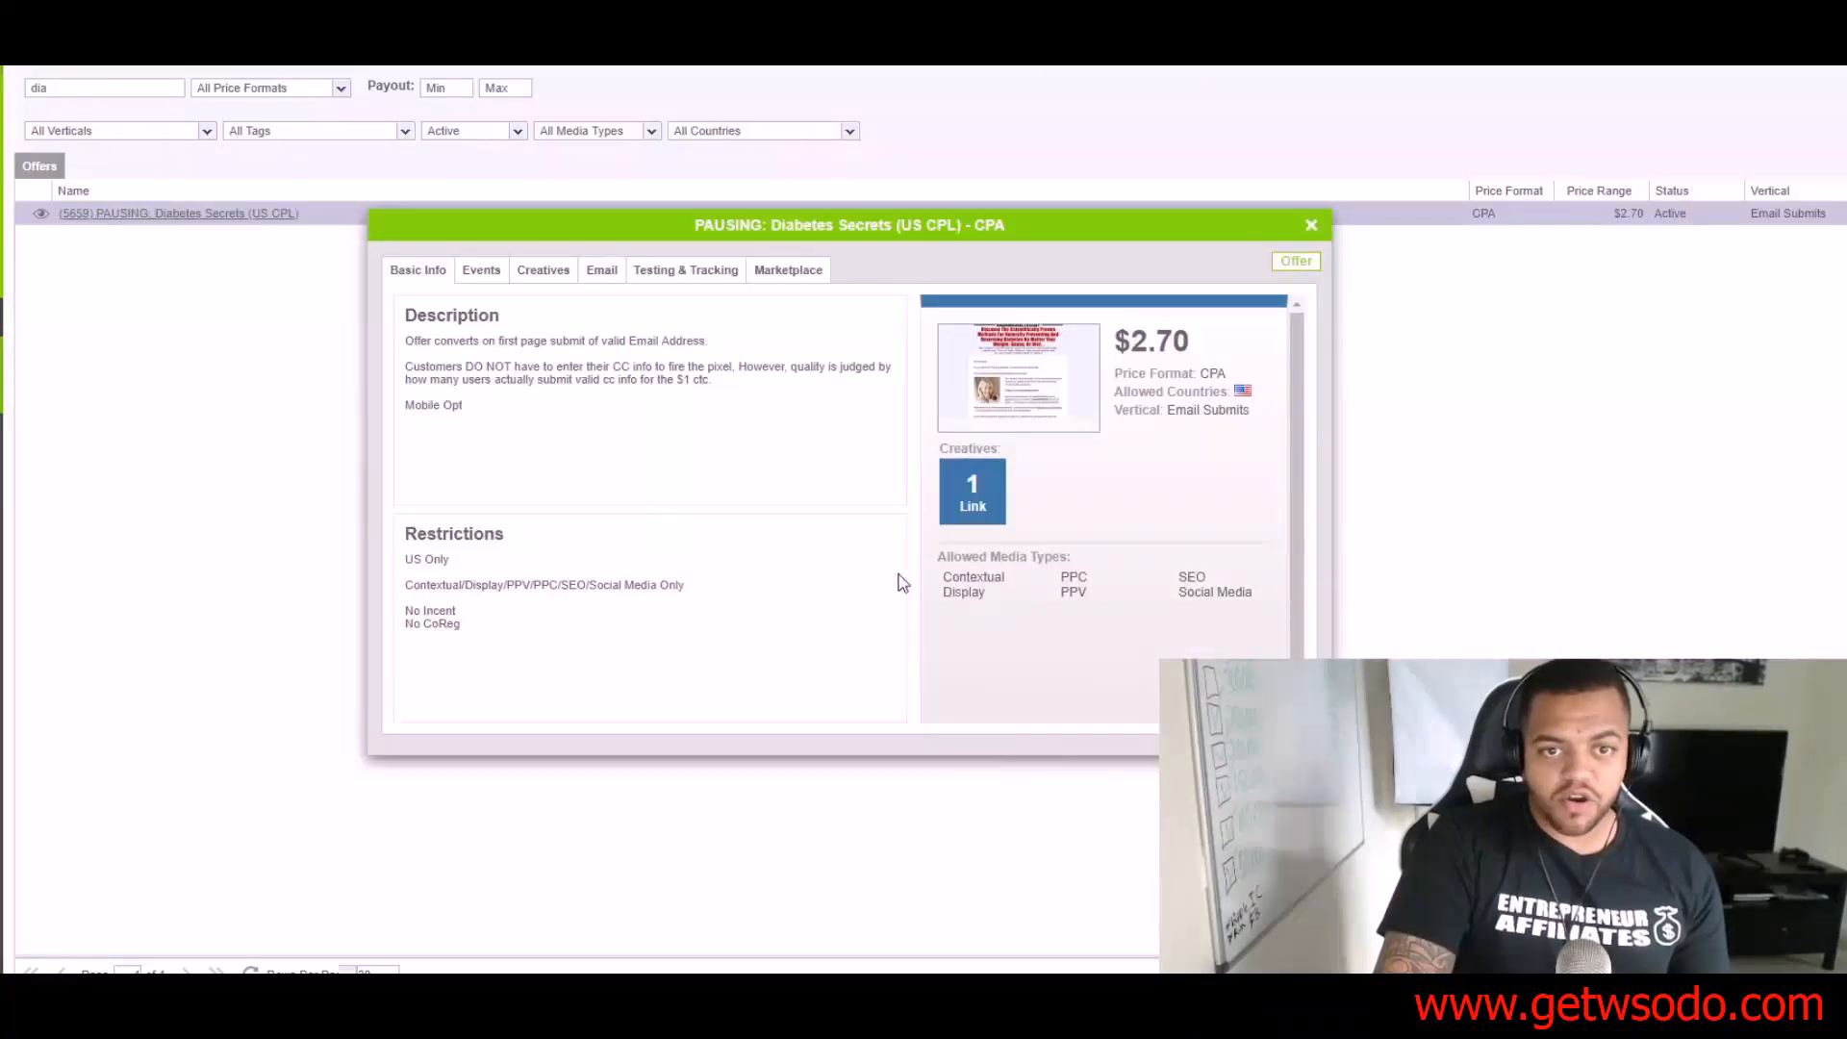
Step: Generate the custom link for the Diabetes Secrets (US CPL) offer's link creative and copy it
left_click(981, 471)
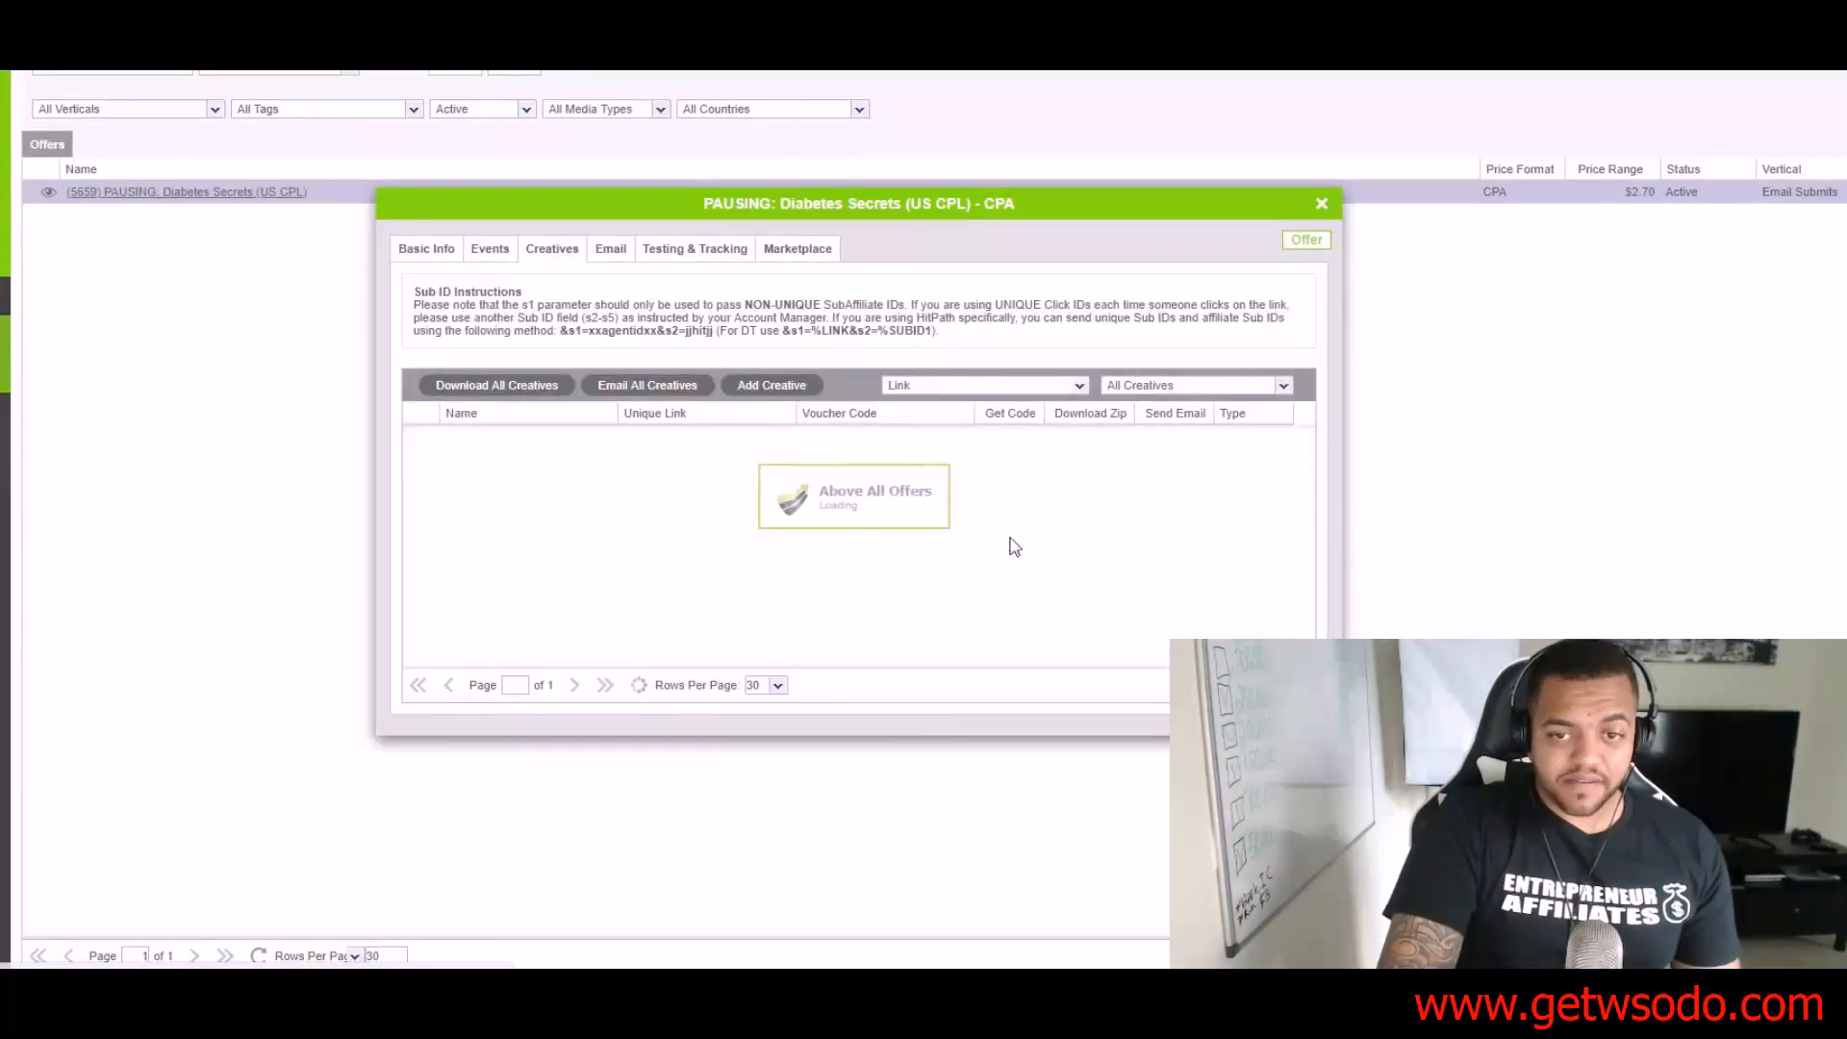
left_click(1009, 437)
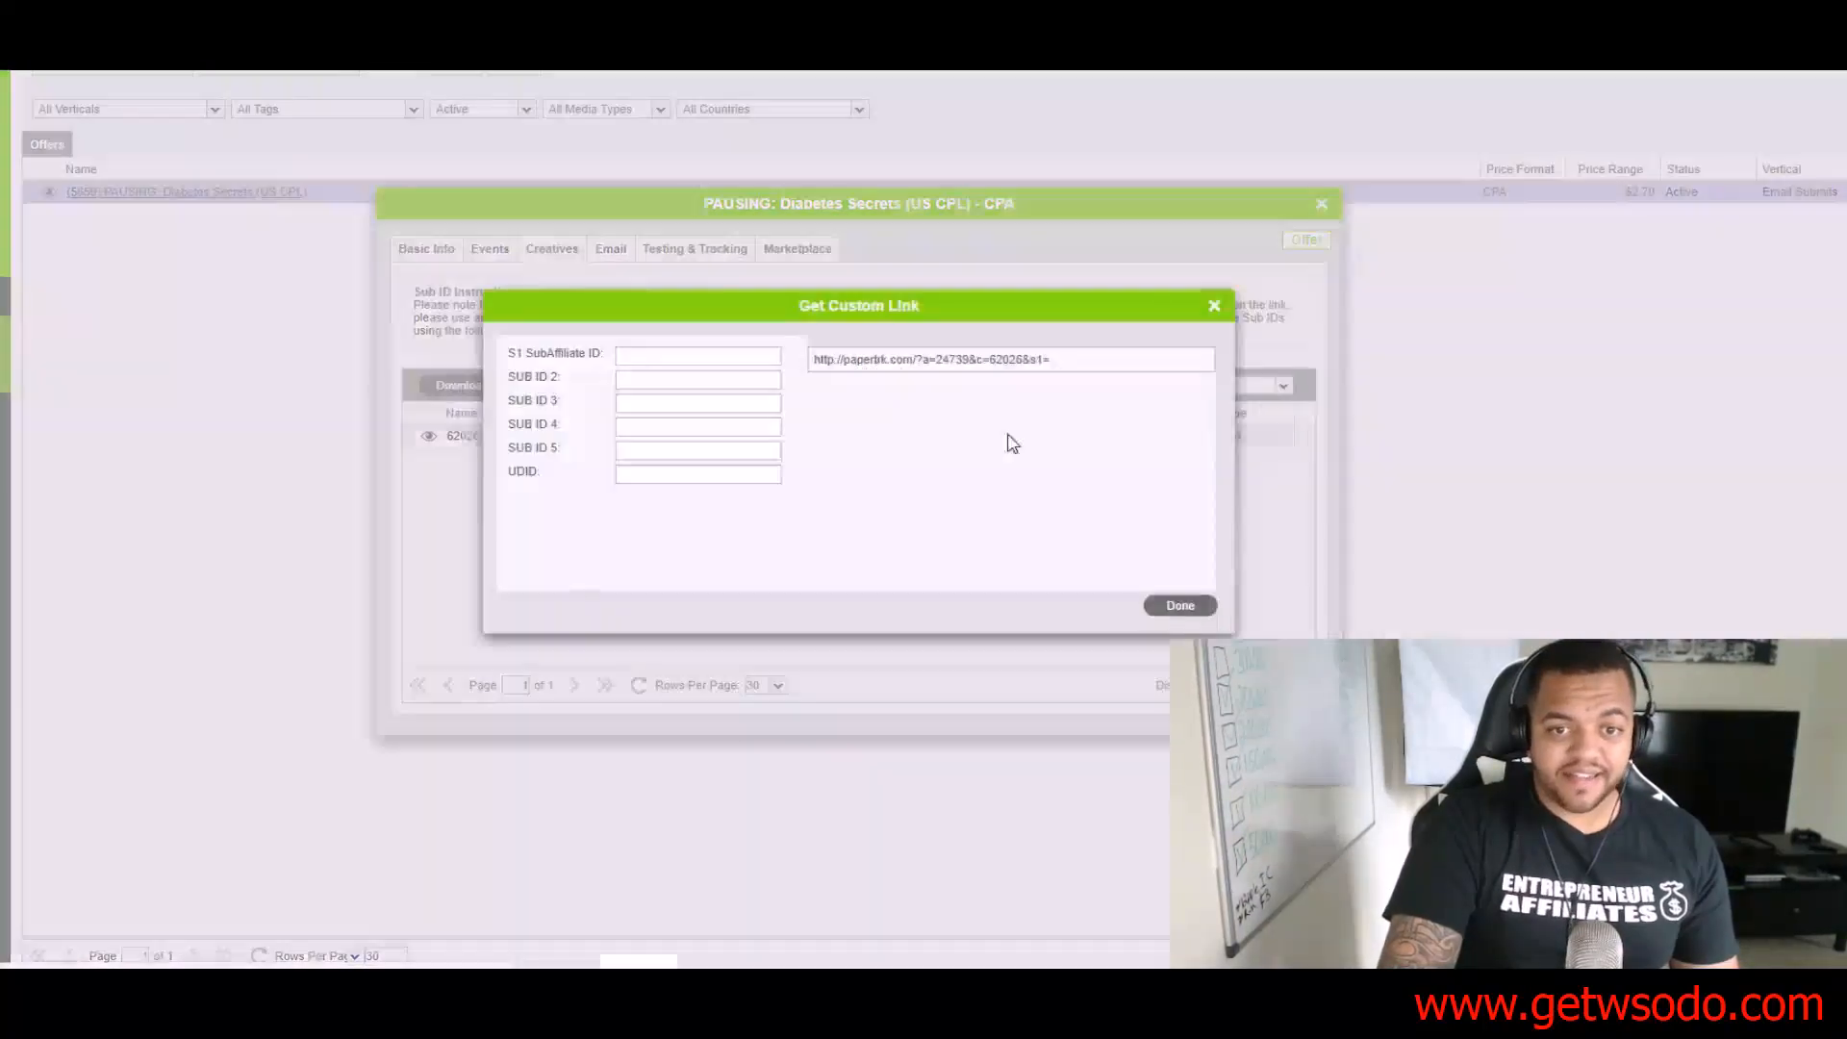
triple_click(1050, 366)
right_click(1001, 364)
left_click(1044, 373)
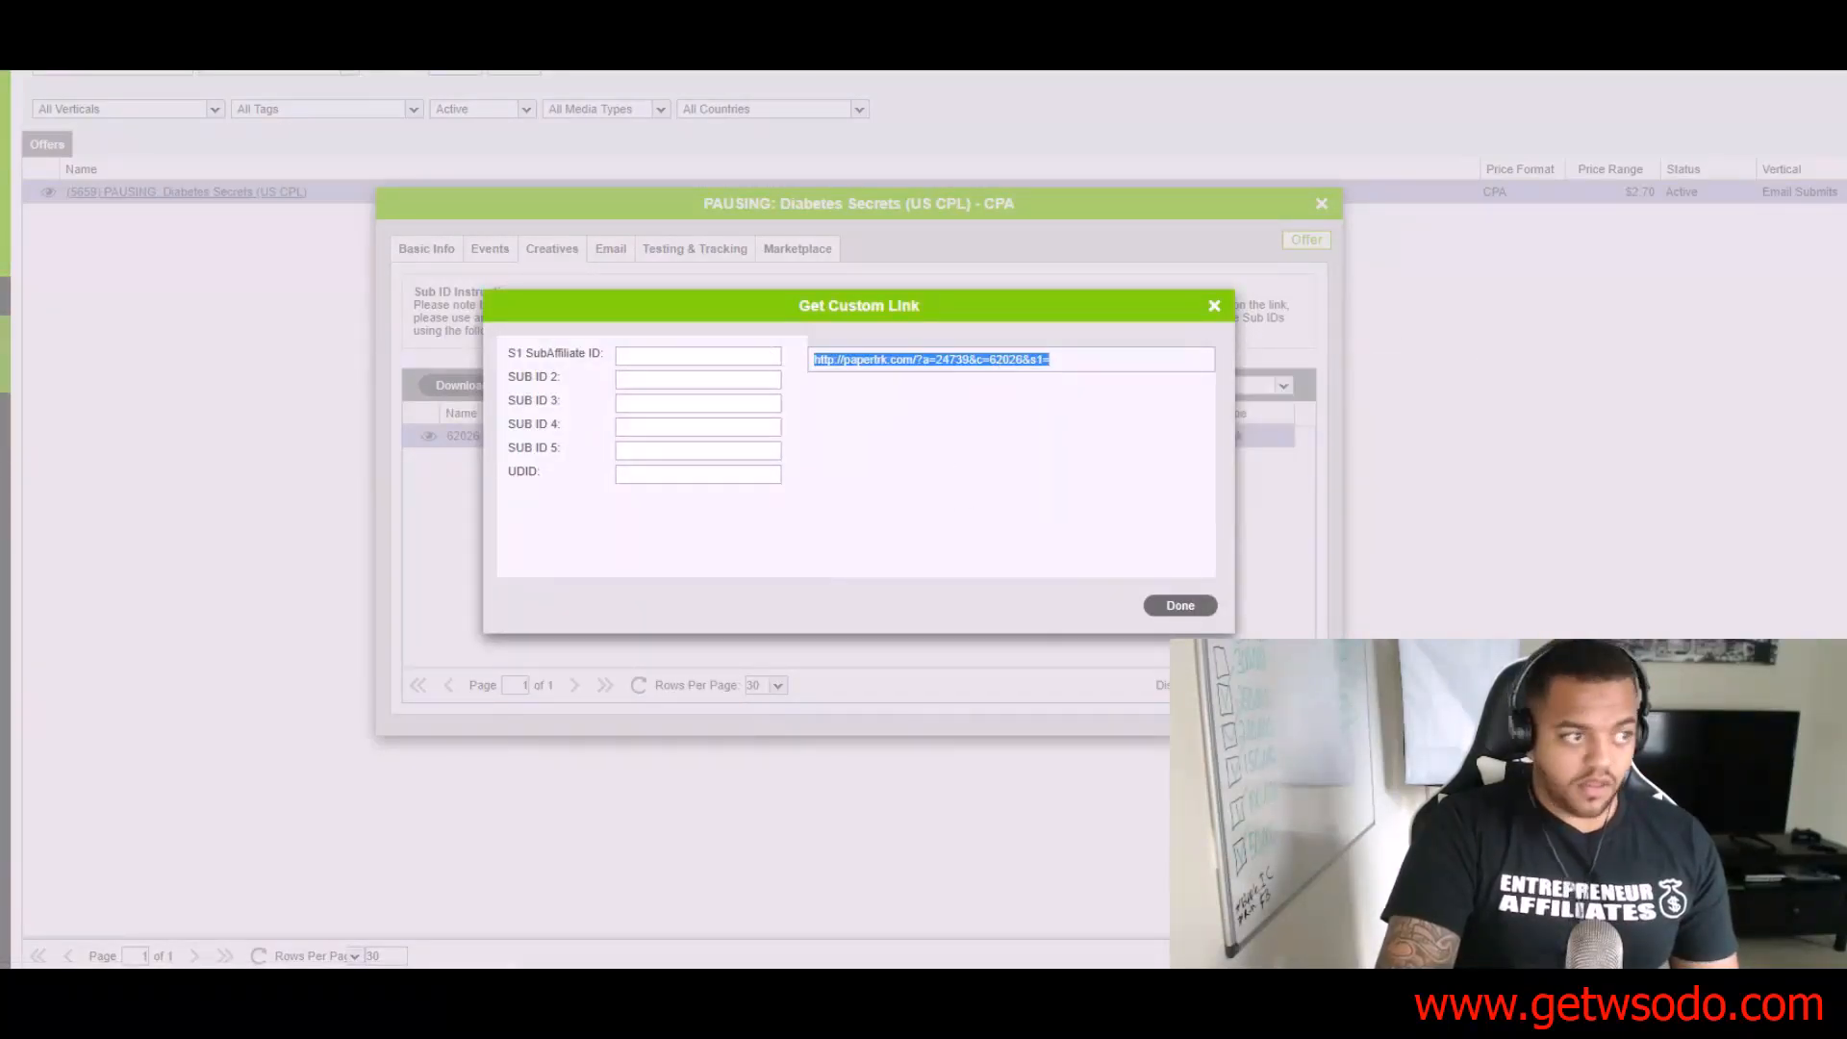
Step: Number the Facebook tracking link "1)" in the Notepad note and paste the copied offer link as item "2)" below the masking line
left_click_drag(0, 227, 730, 179)
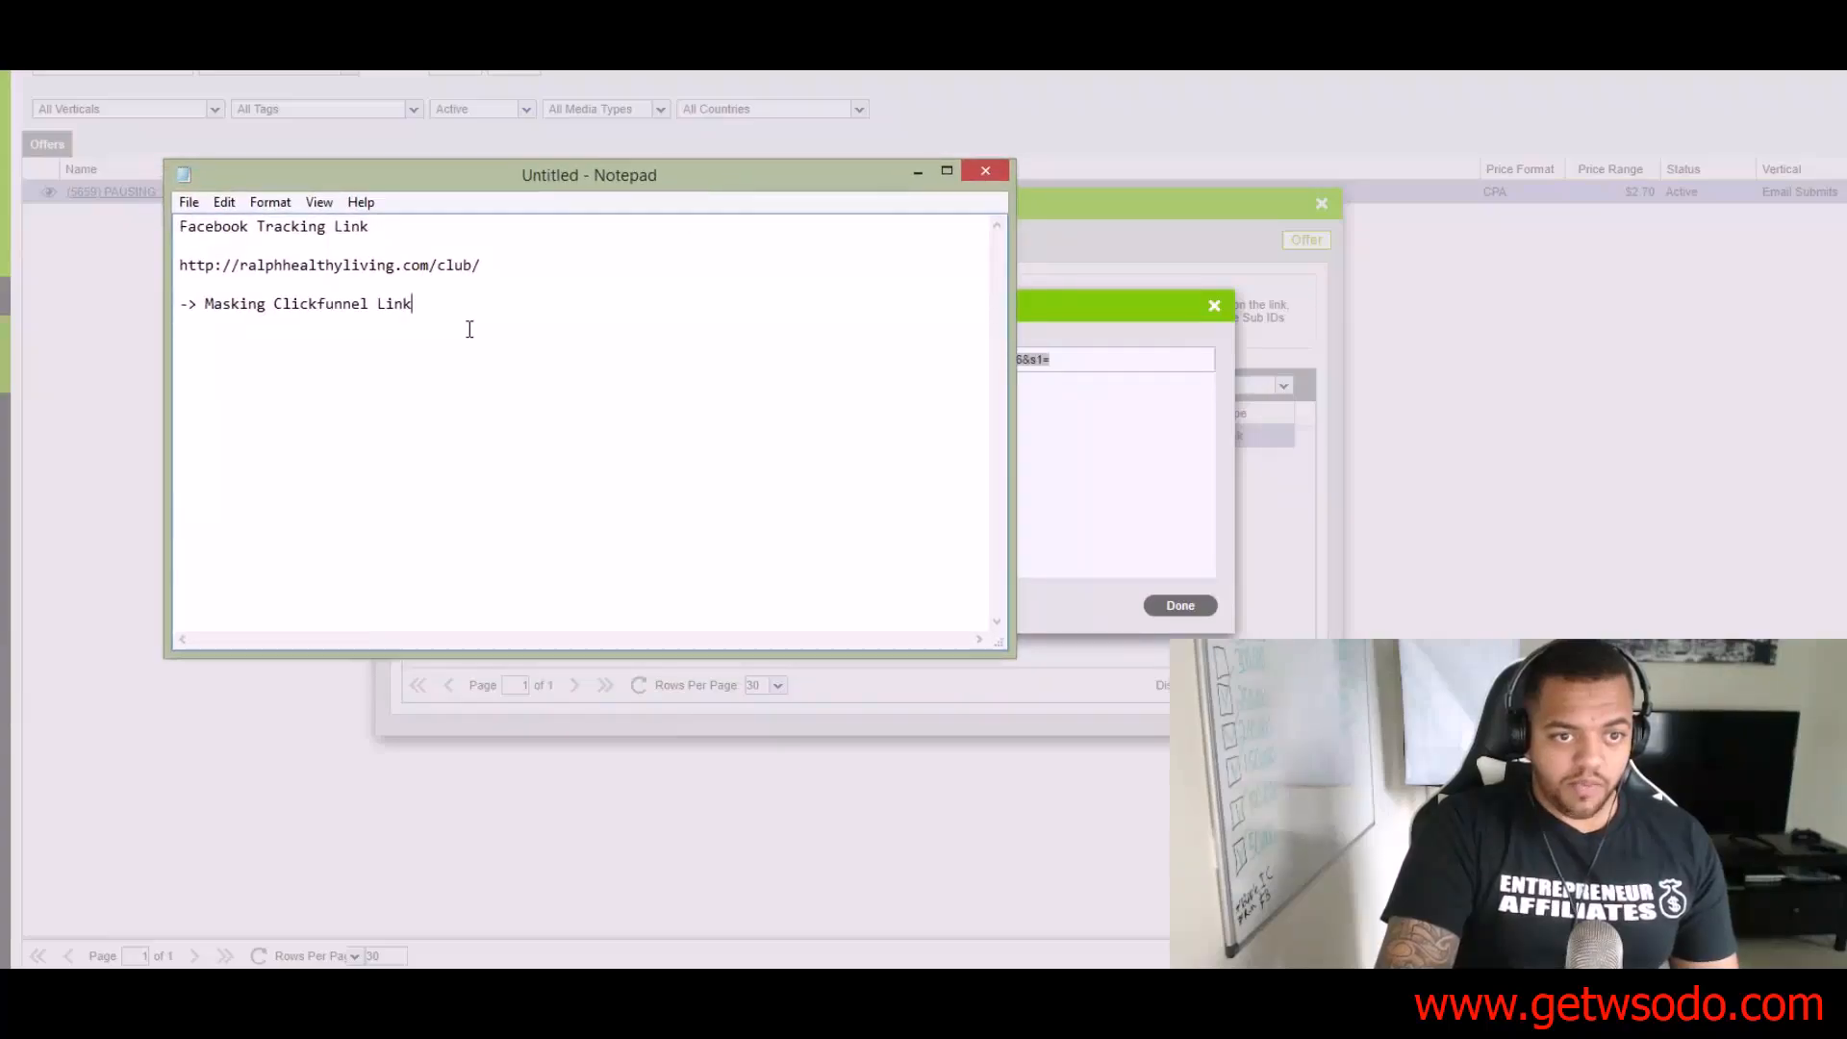
left_click(181, 264)
type("1)")
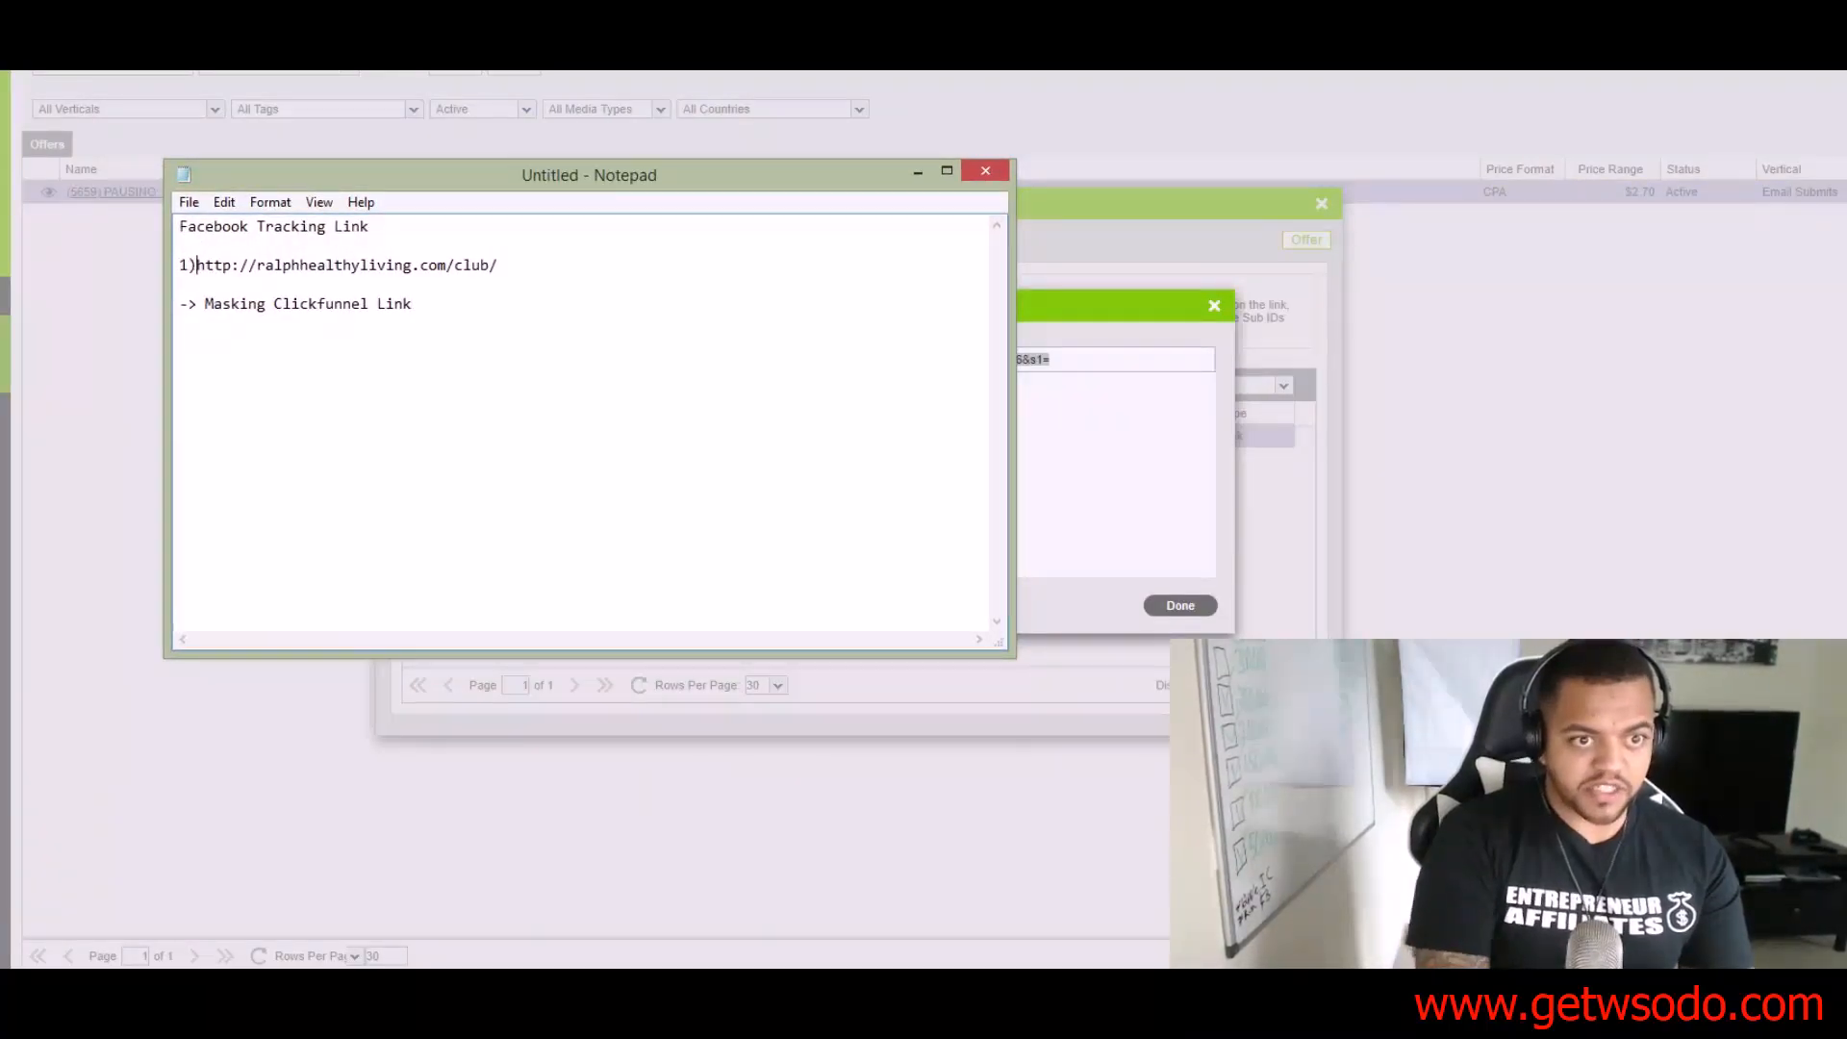
left_click(442, 319)
key("Return")
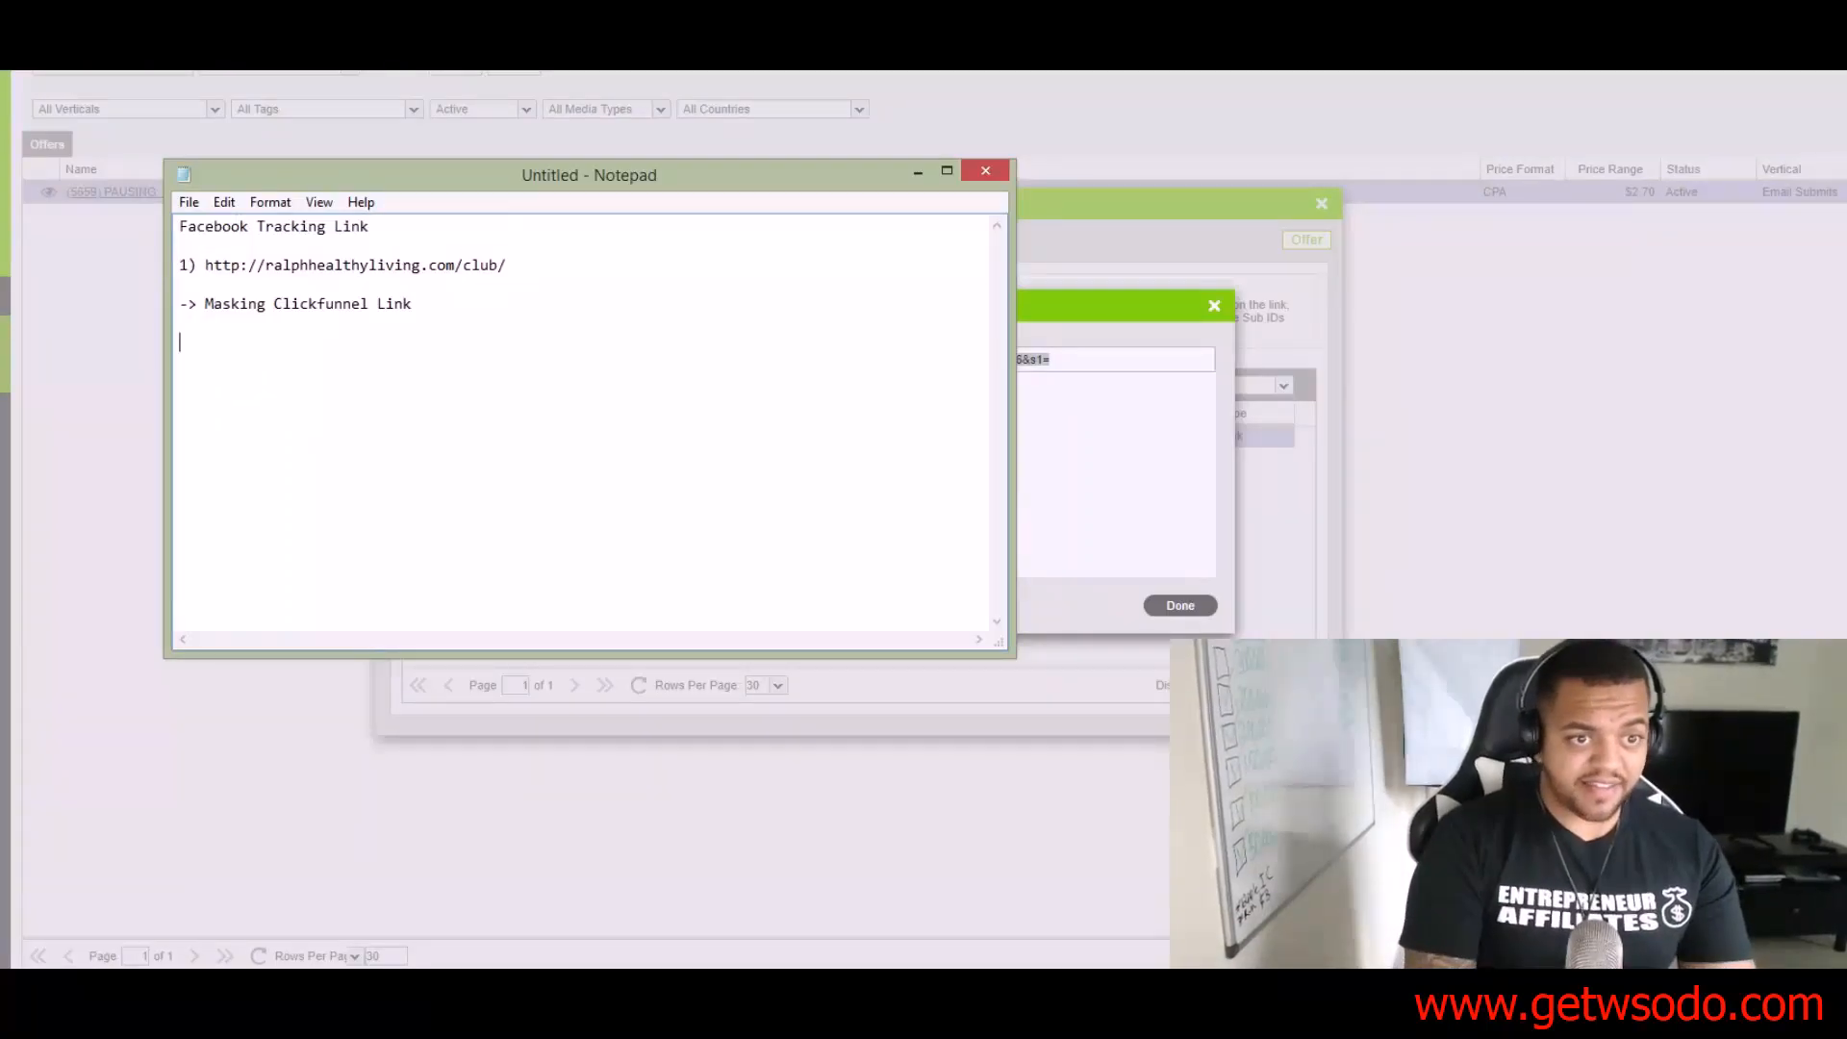
type("2)")
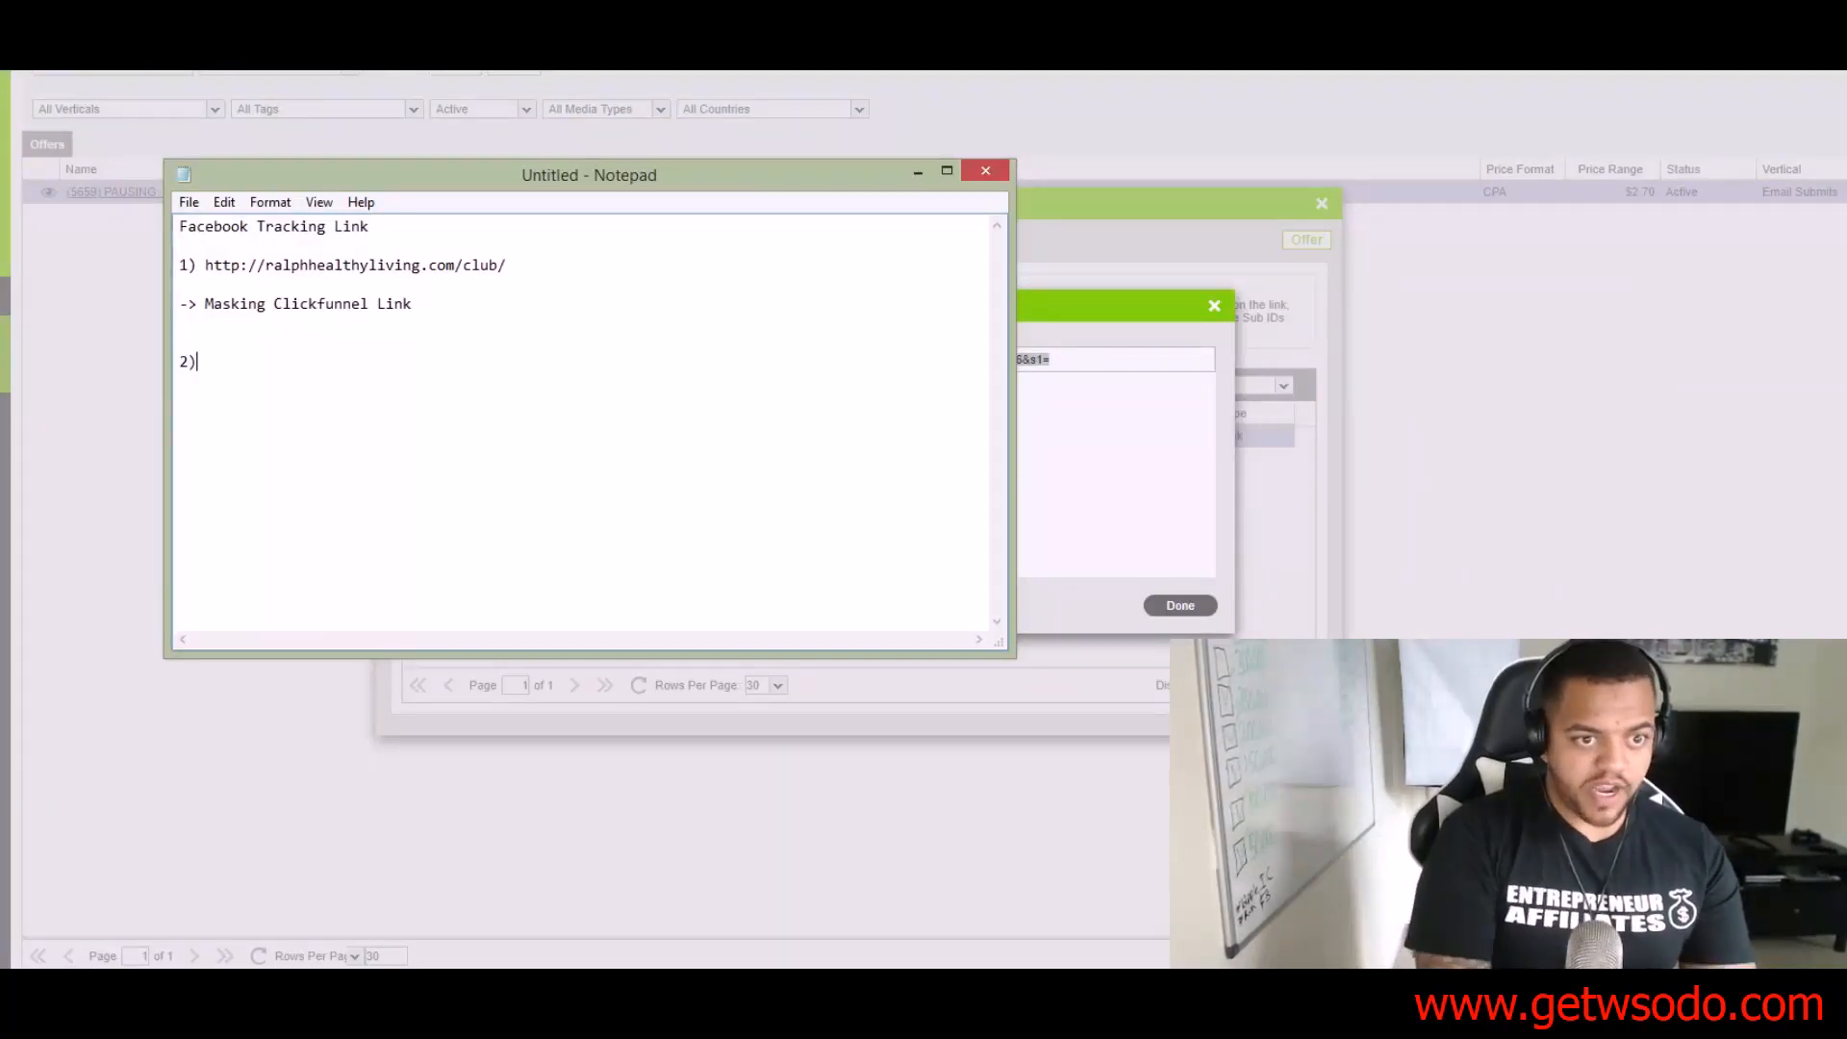
key("Return")
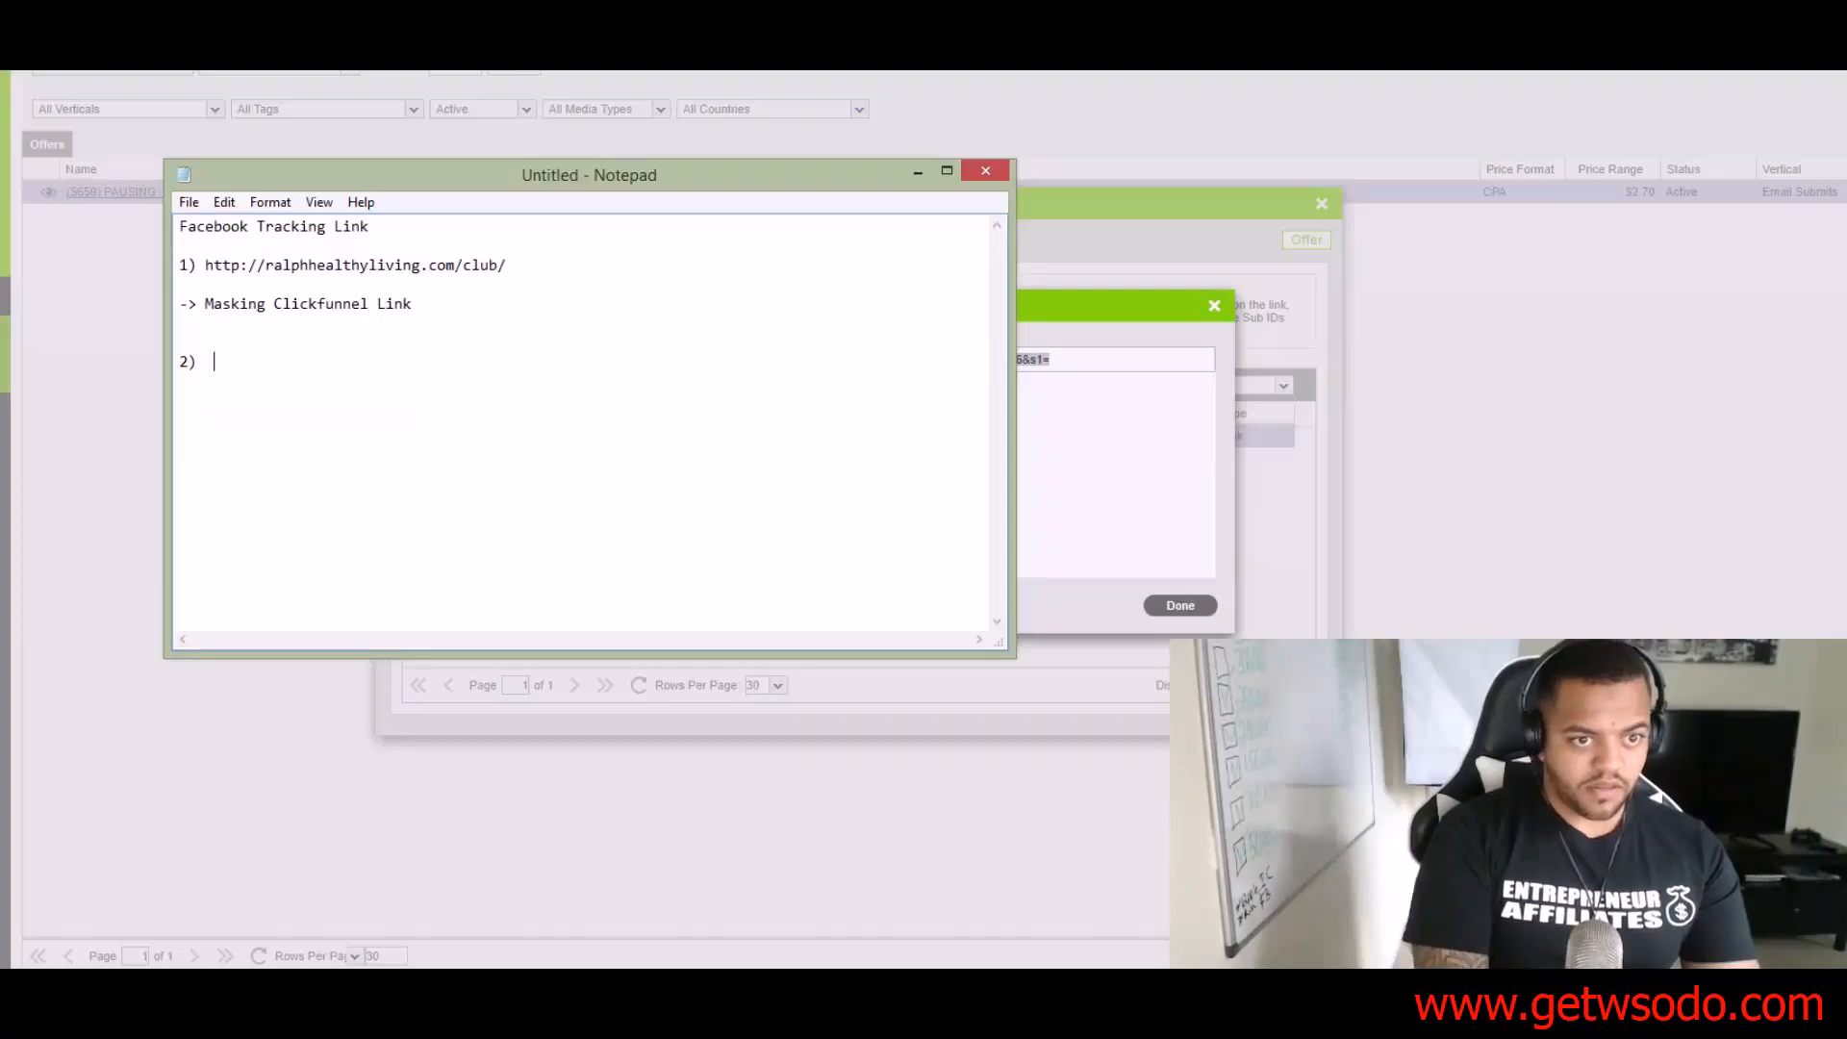
key("ctrl+v")
Step: Copy the parameters "&s1=[s1]-[s2]&s4=LanderA" from the real button destination on the Expert Tracking slide
left_click_drag(763, 172, 591, 238)
mouse_move(385, 429)
left_mouse_down()
mouse_move(42, 429)
mouse_move(376, 429)
left_mouse_up()
left_click(373, 415)
left_click(377, 429)
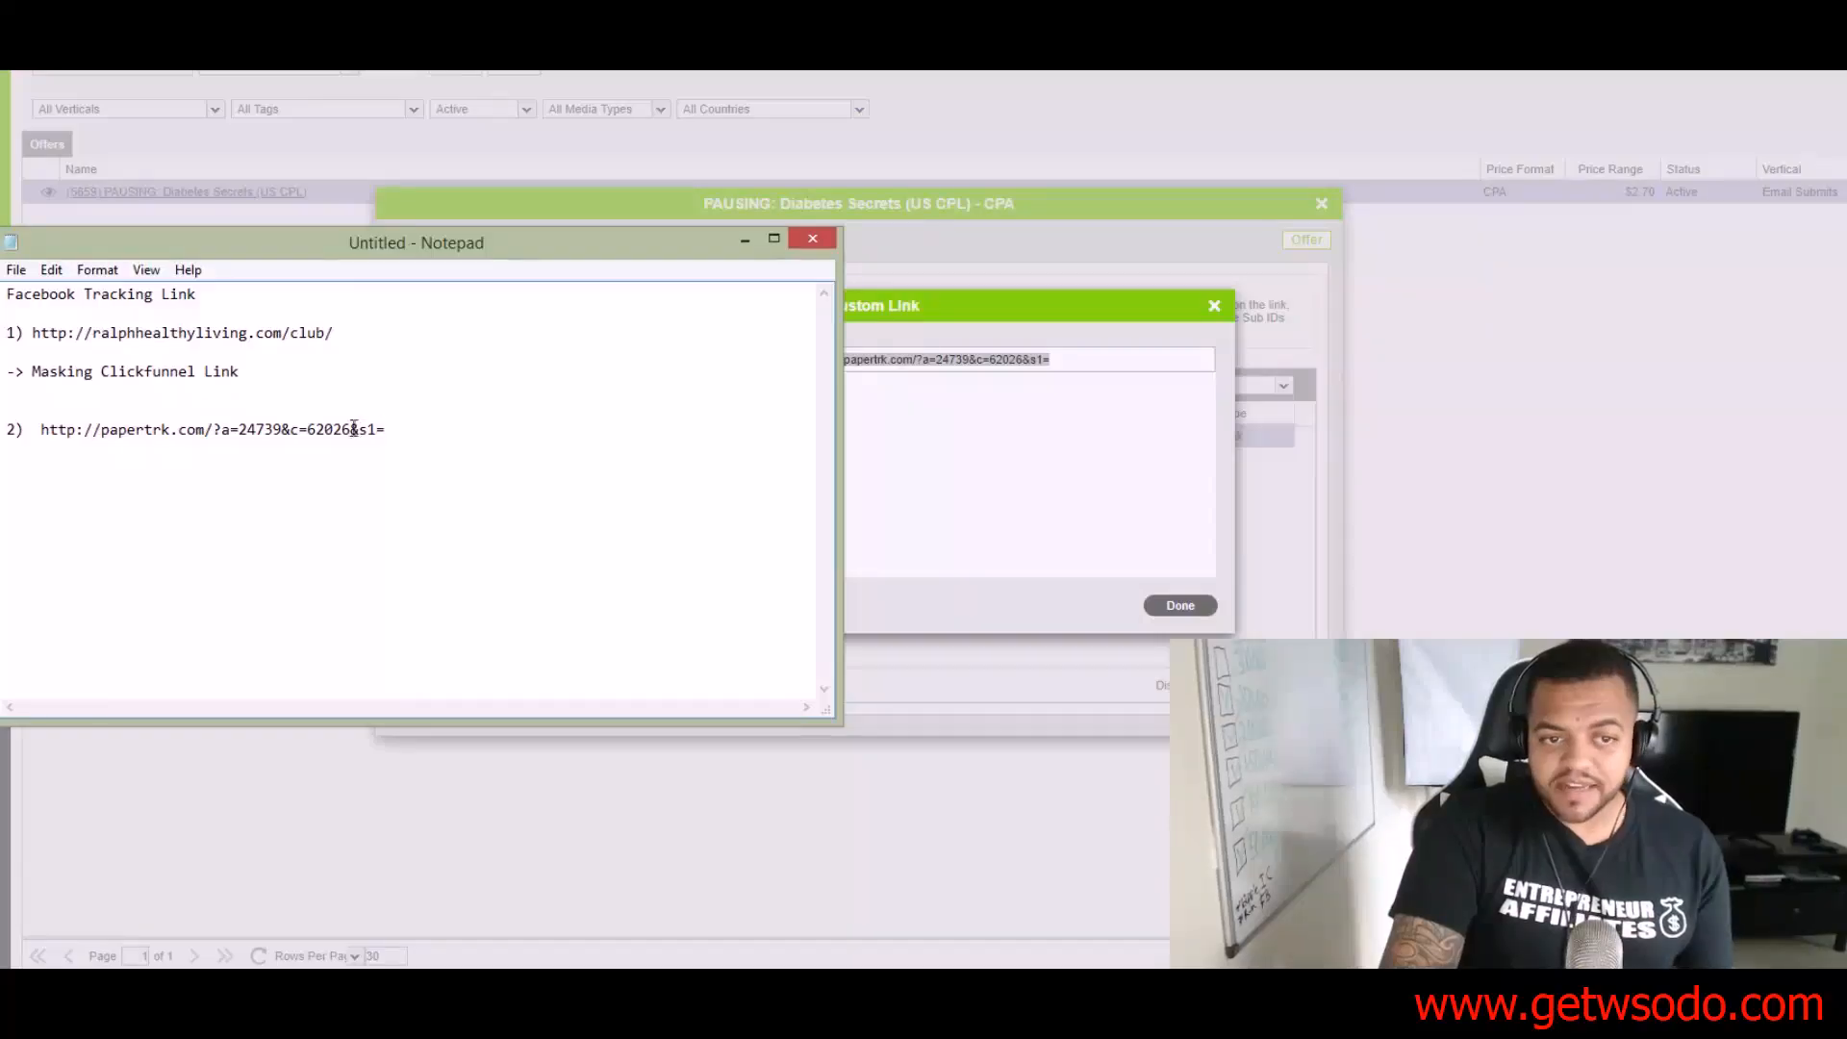
left_click_drag(352, 429, 385, 429)
left_click_drag(606, 244, 0, 207)
left_click_drag(883, 567, 1214, 567)
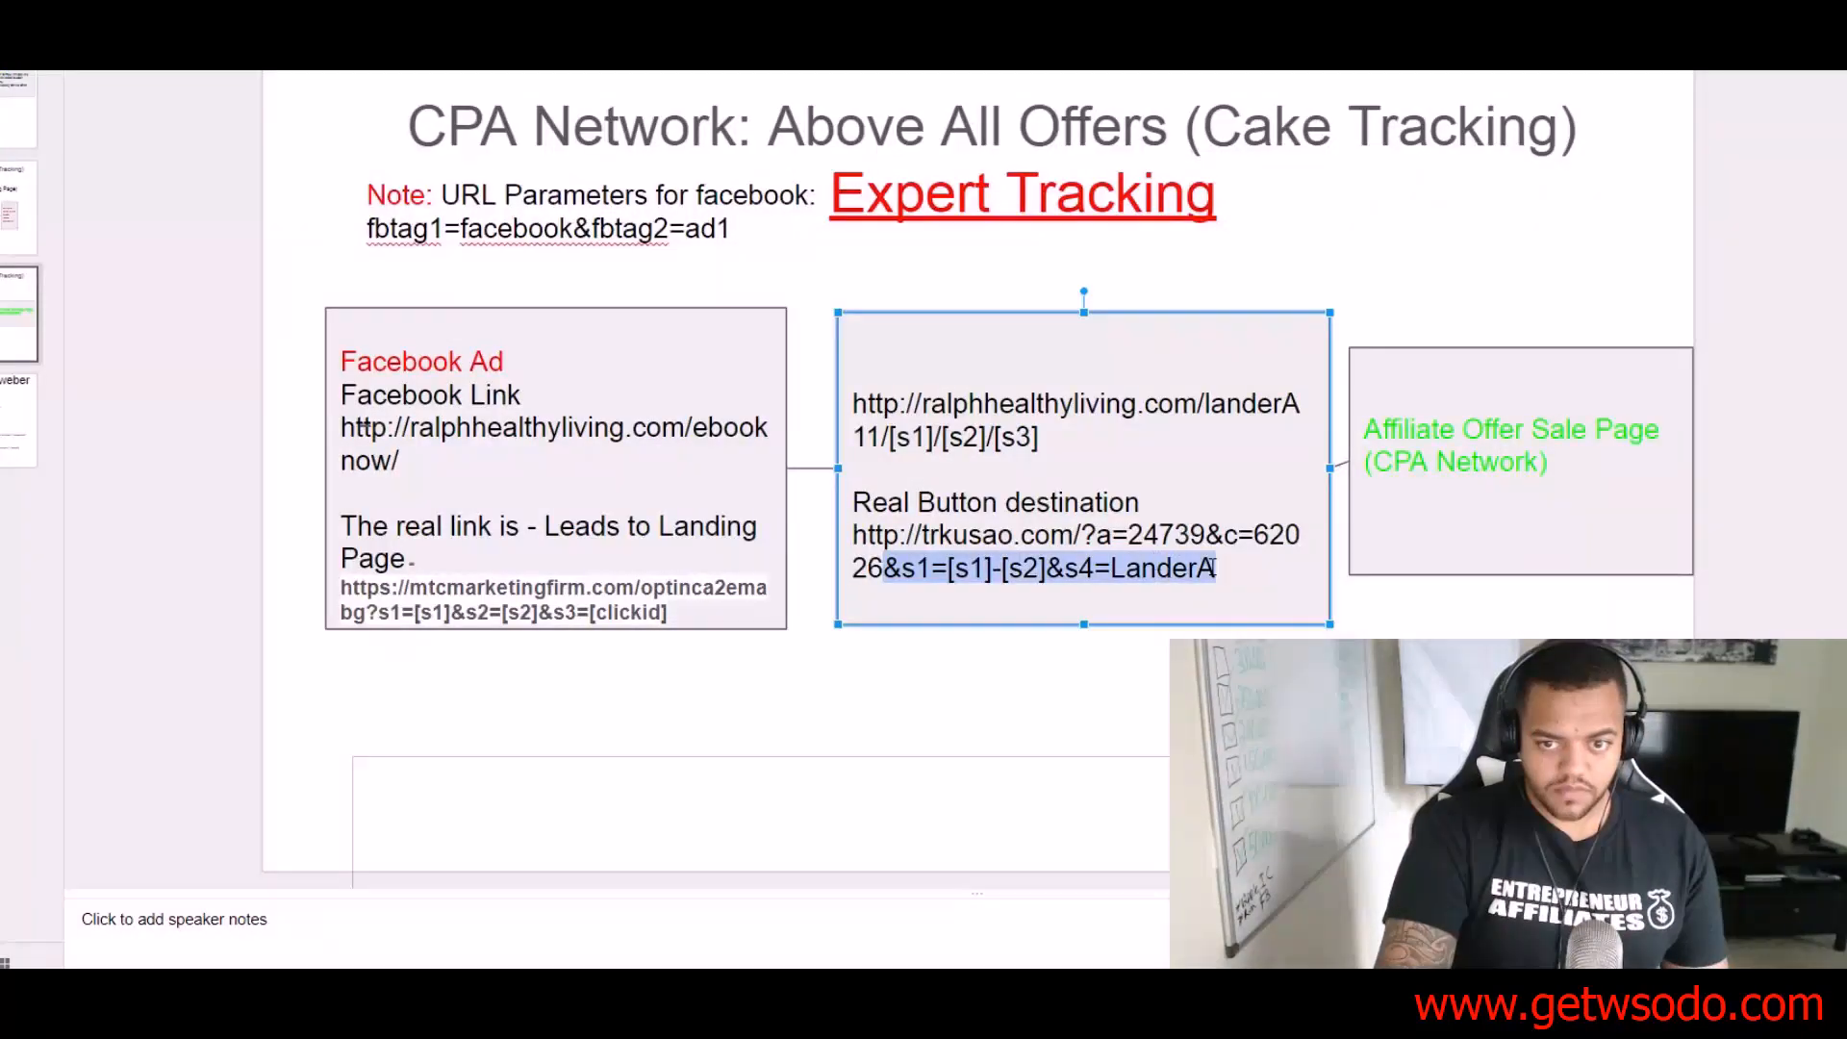
right_click(1210, 568)
left_click(1248, 143)
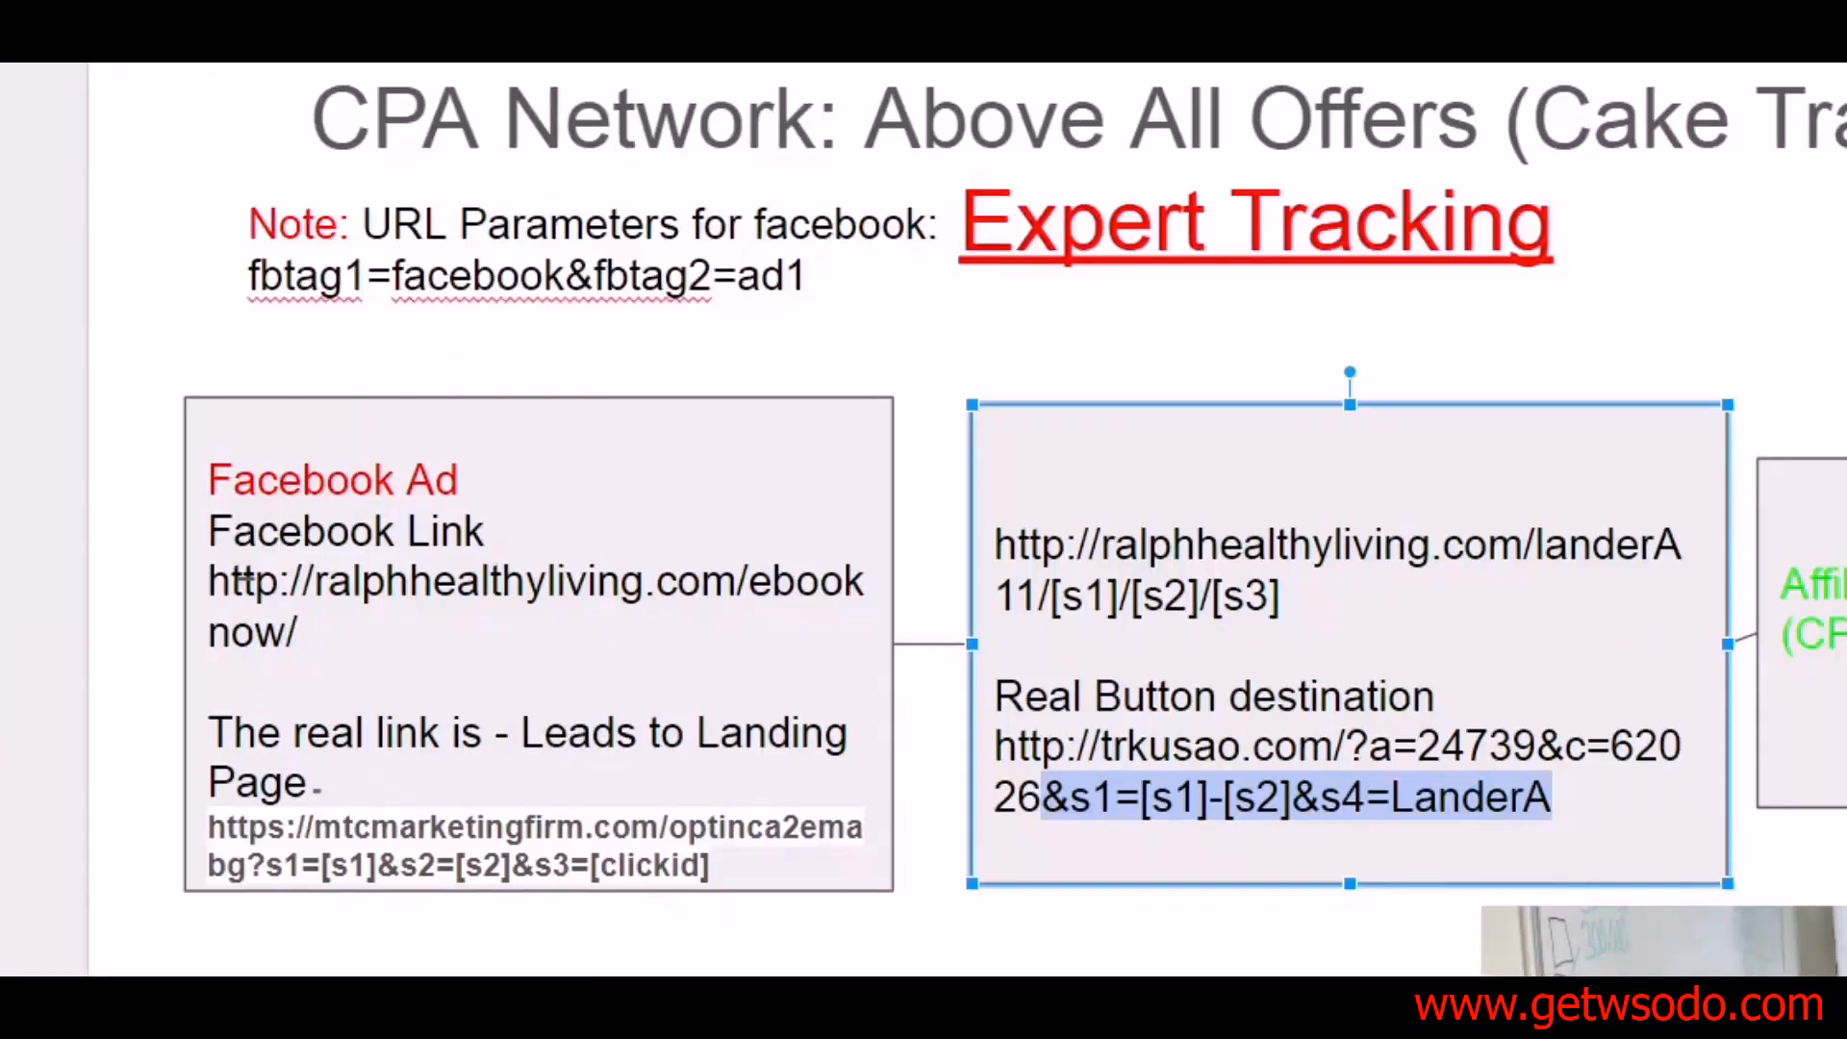
Step: Replace the trailing "&s1=" of the papertrk.com link in the Notepad note with the copied parameters
key("alt+Tab")
left_click(659, 330)
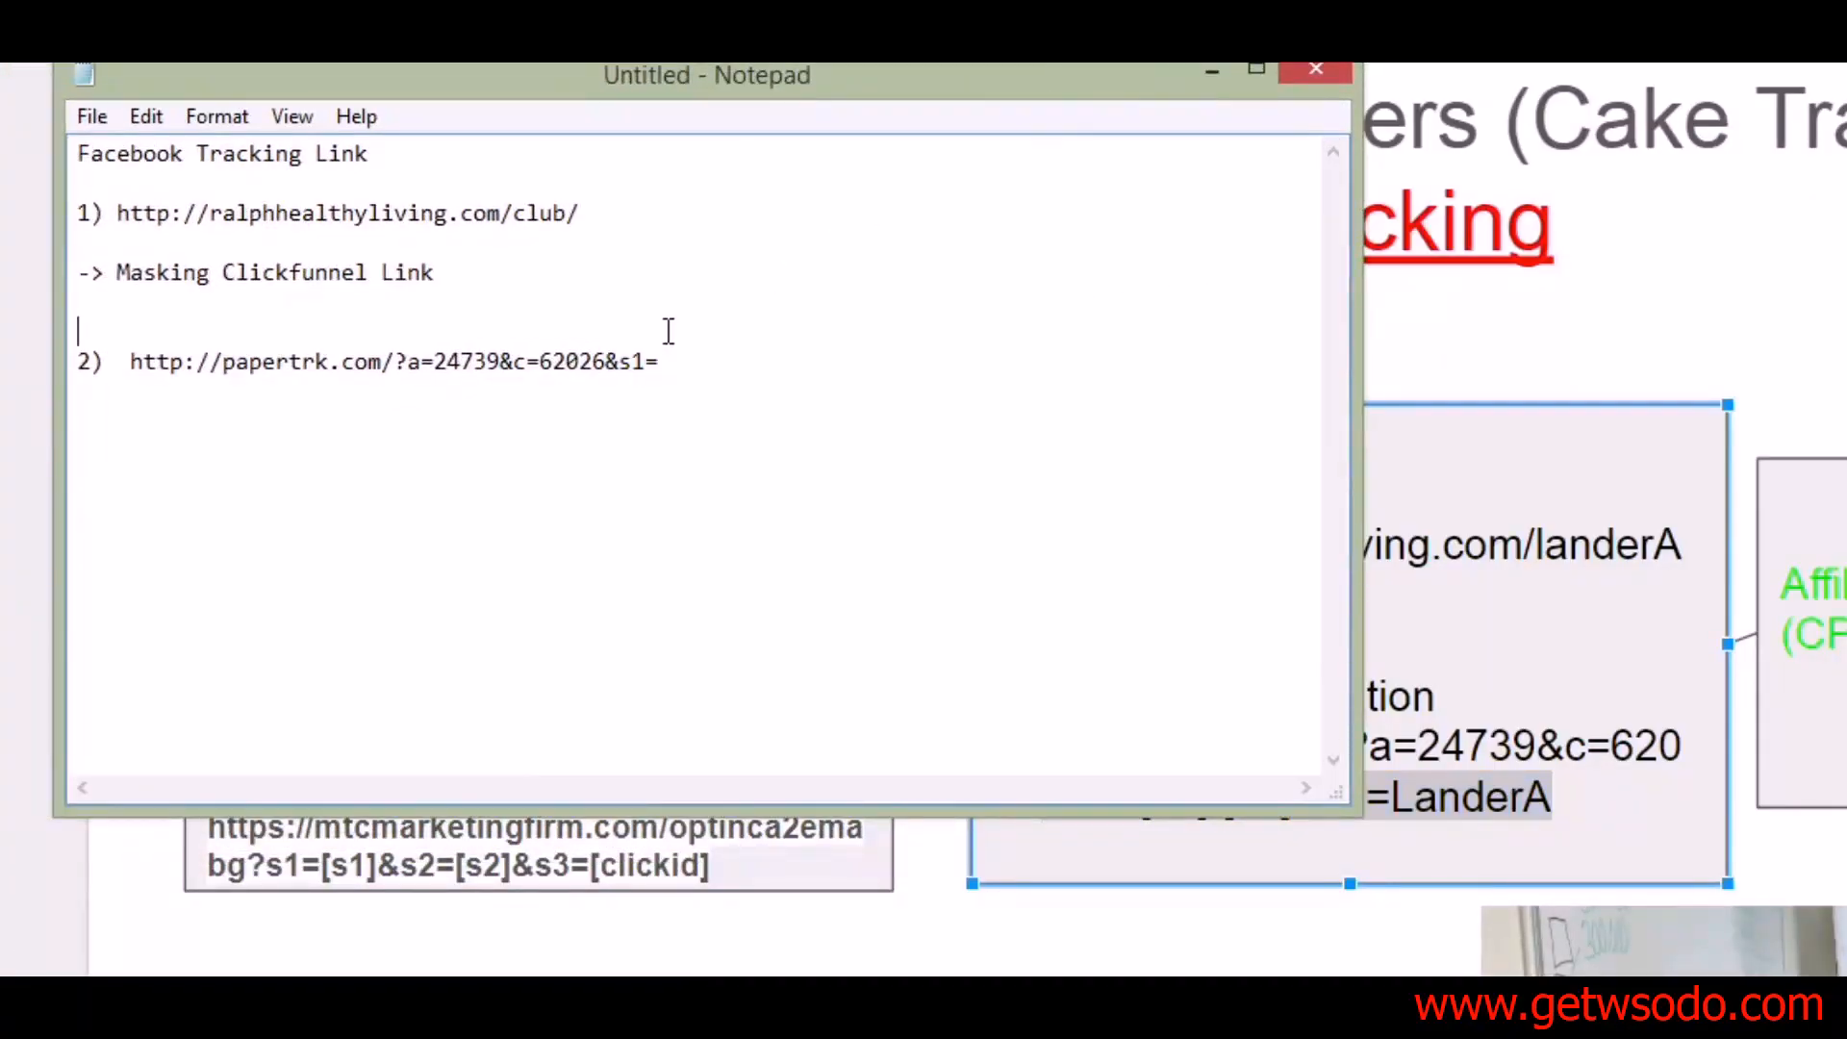
mouse_move(667, 359)
left_mouse_down()
mouse_move(606, 375)
mouse_move(646, 375)
left_mouse_up()
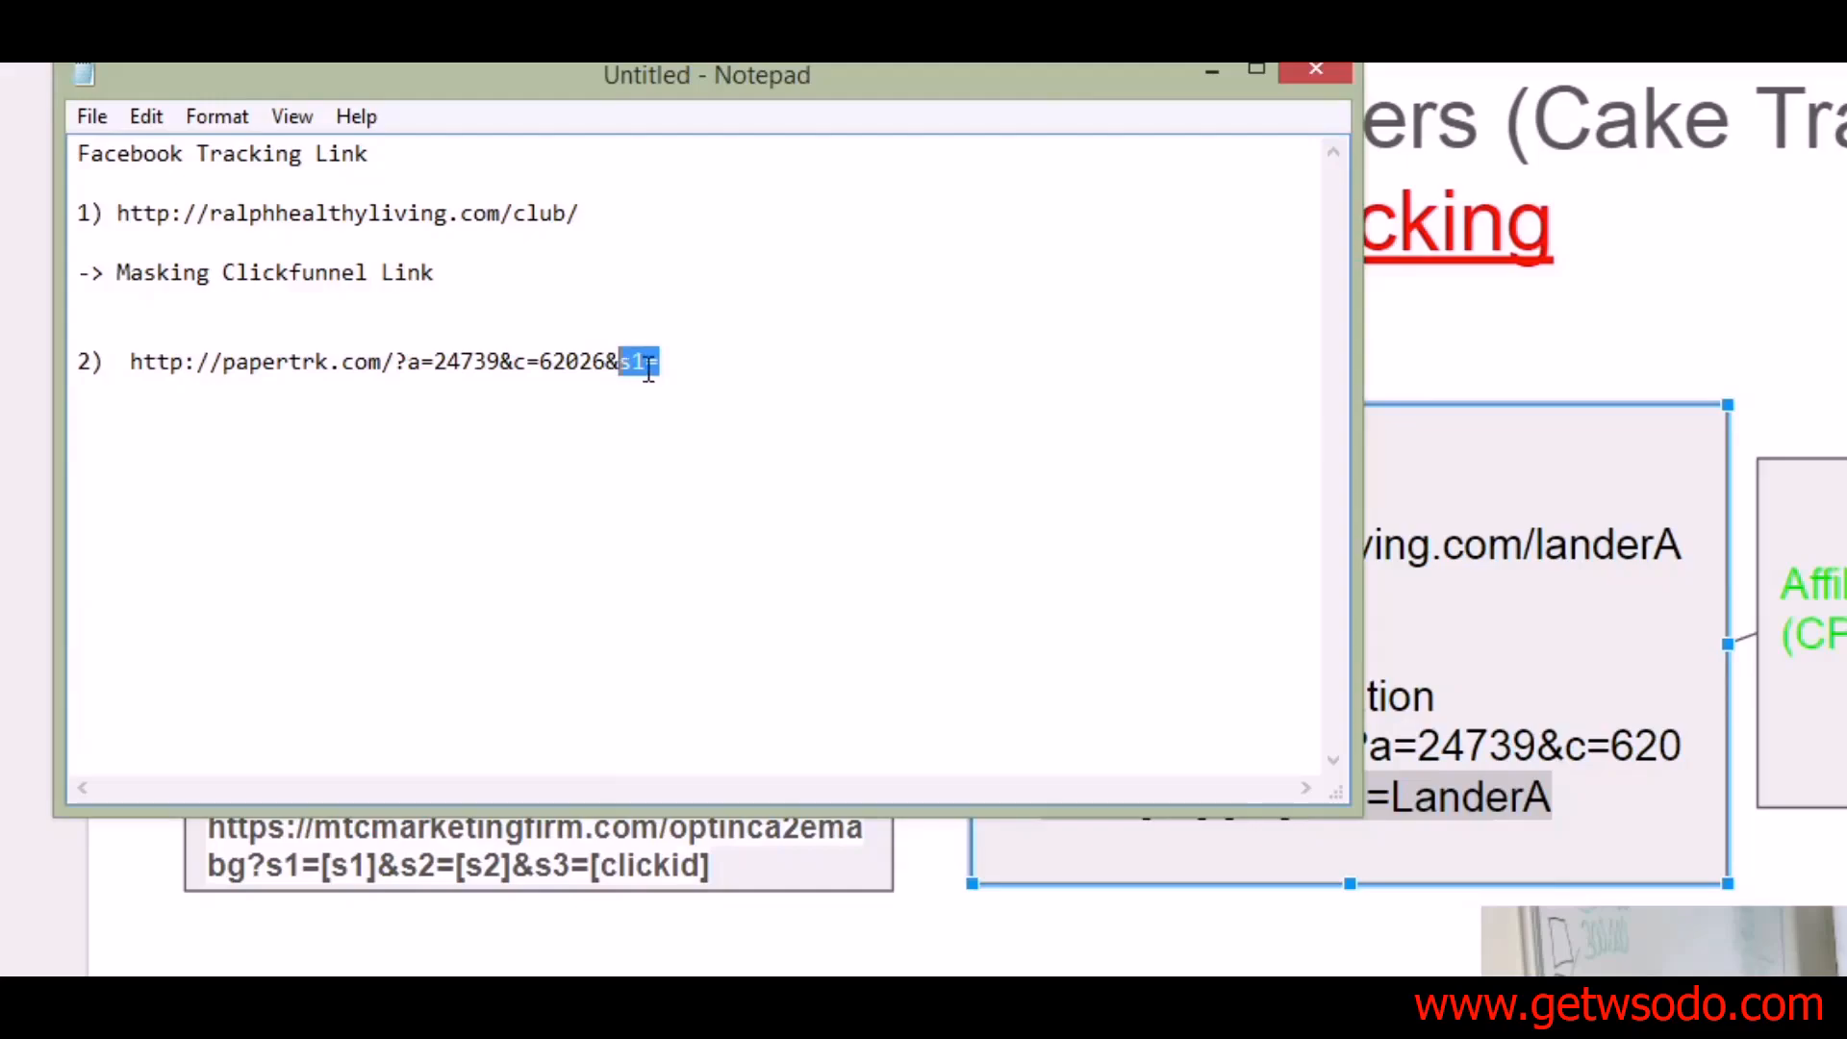
key("BackSpace")
key("BackSpace")
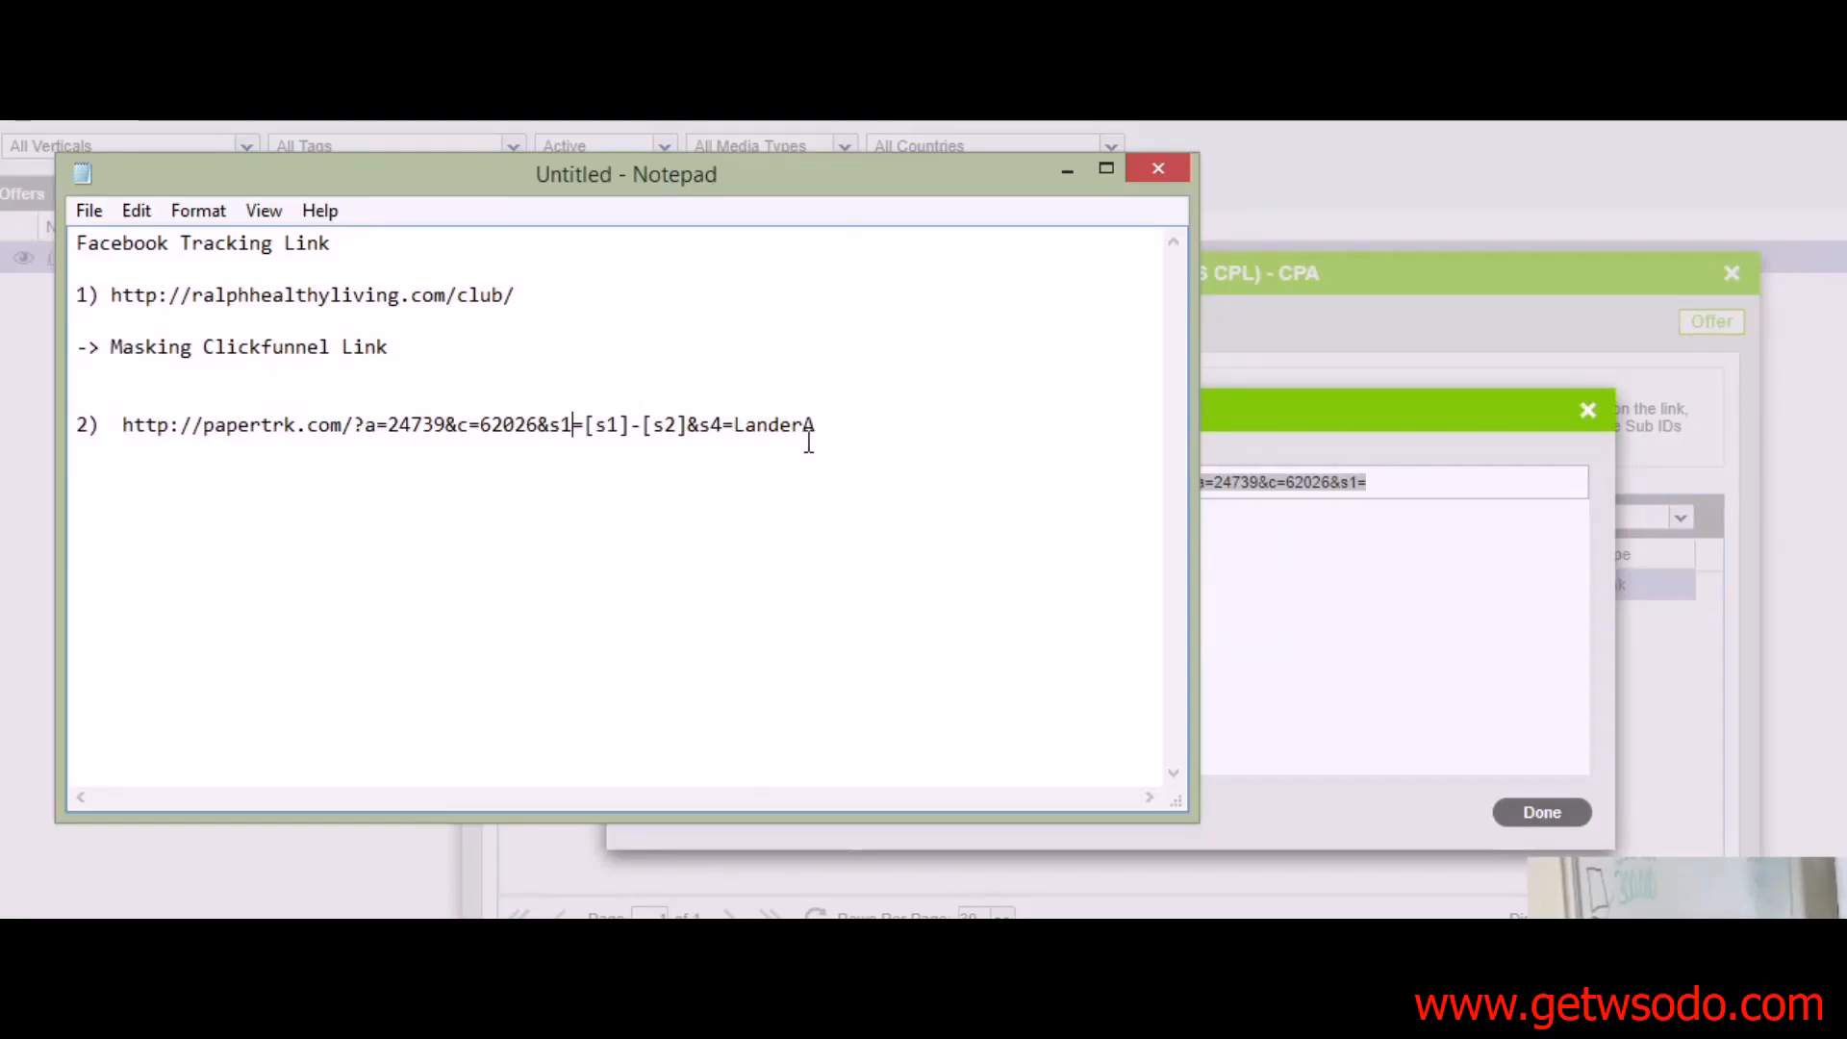
Step: Copy the complete papertrk.com offer link with its parameters from item 2 of the Notepad note
left_click_drag(814, 429, 747, 437)
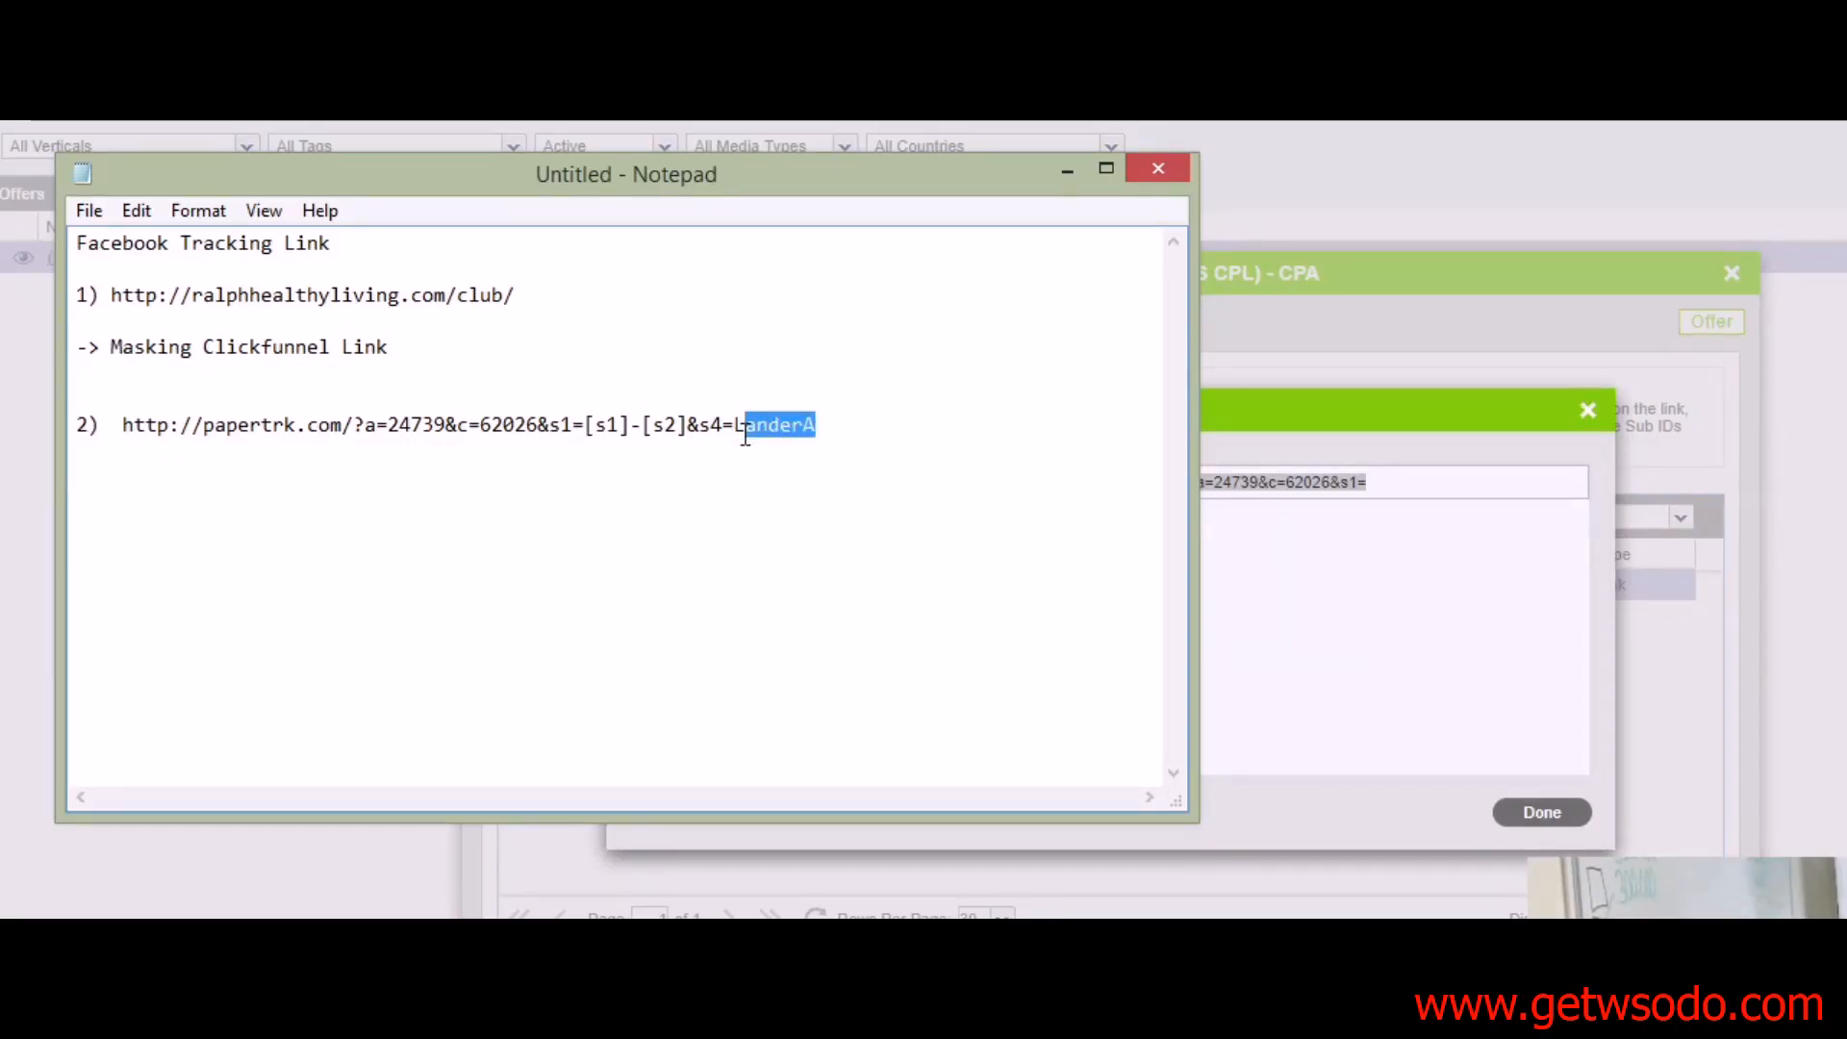
left_click_drag(745, 438, 370, 433)
left_click(131, 435)
left_click(357, 433)
left_click(120, 432)
left_click_drag(123, 432, 891, 429)
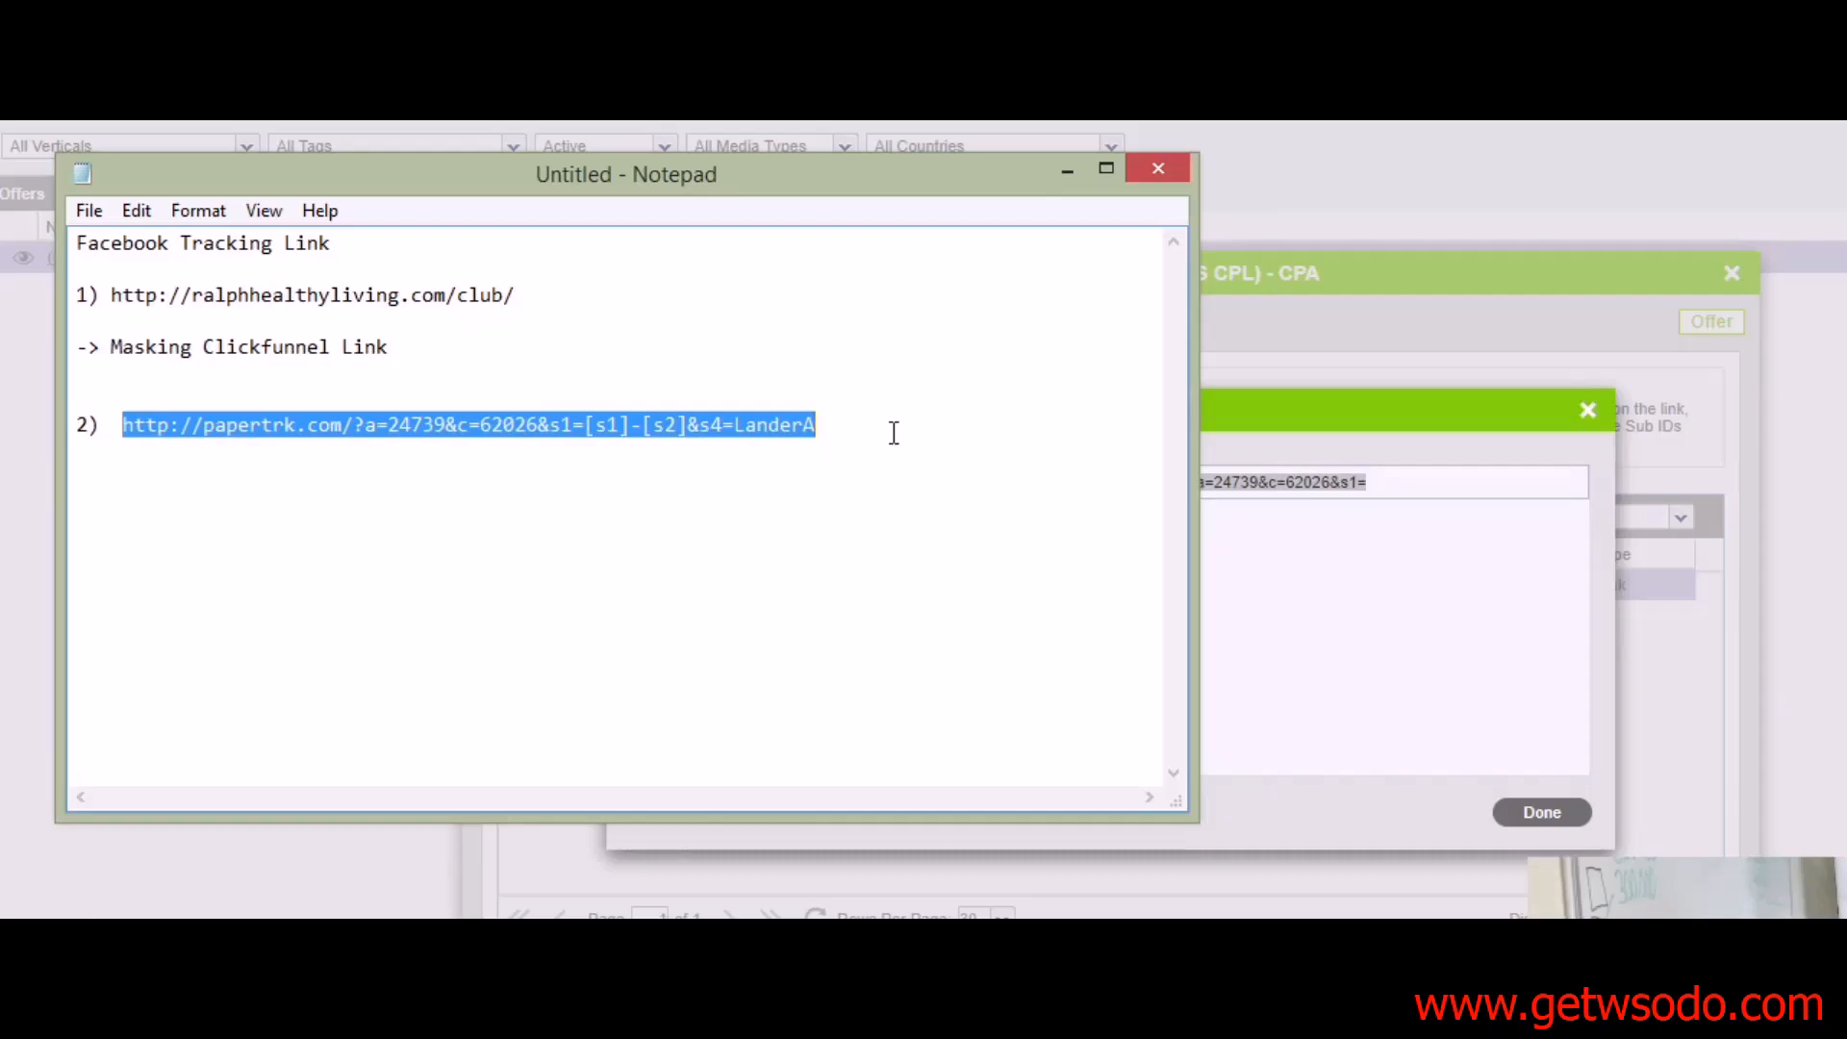
right_click(674, 424)
left_click(745, 514)
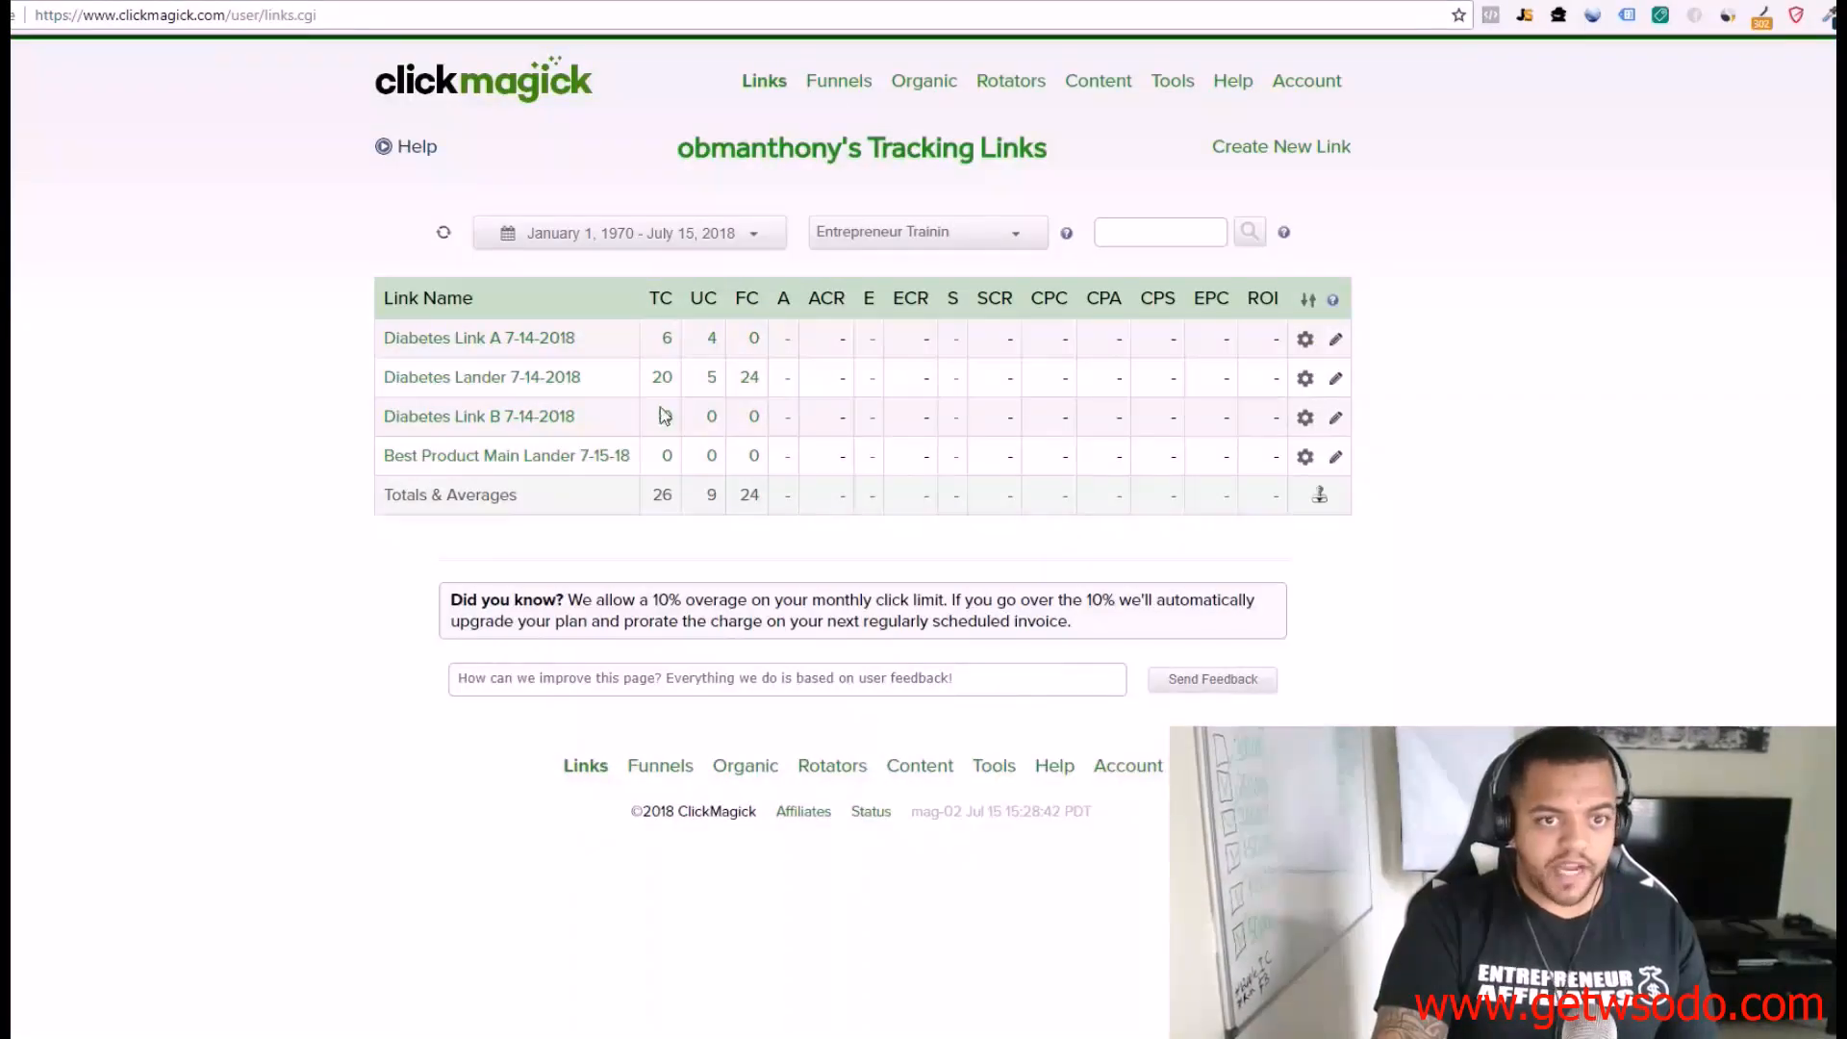
Step: Start a new tracking link in ClickMagick and name it "Best Product Affiliate A 7-15-18"
left_click(1315, 150)
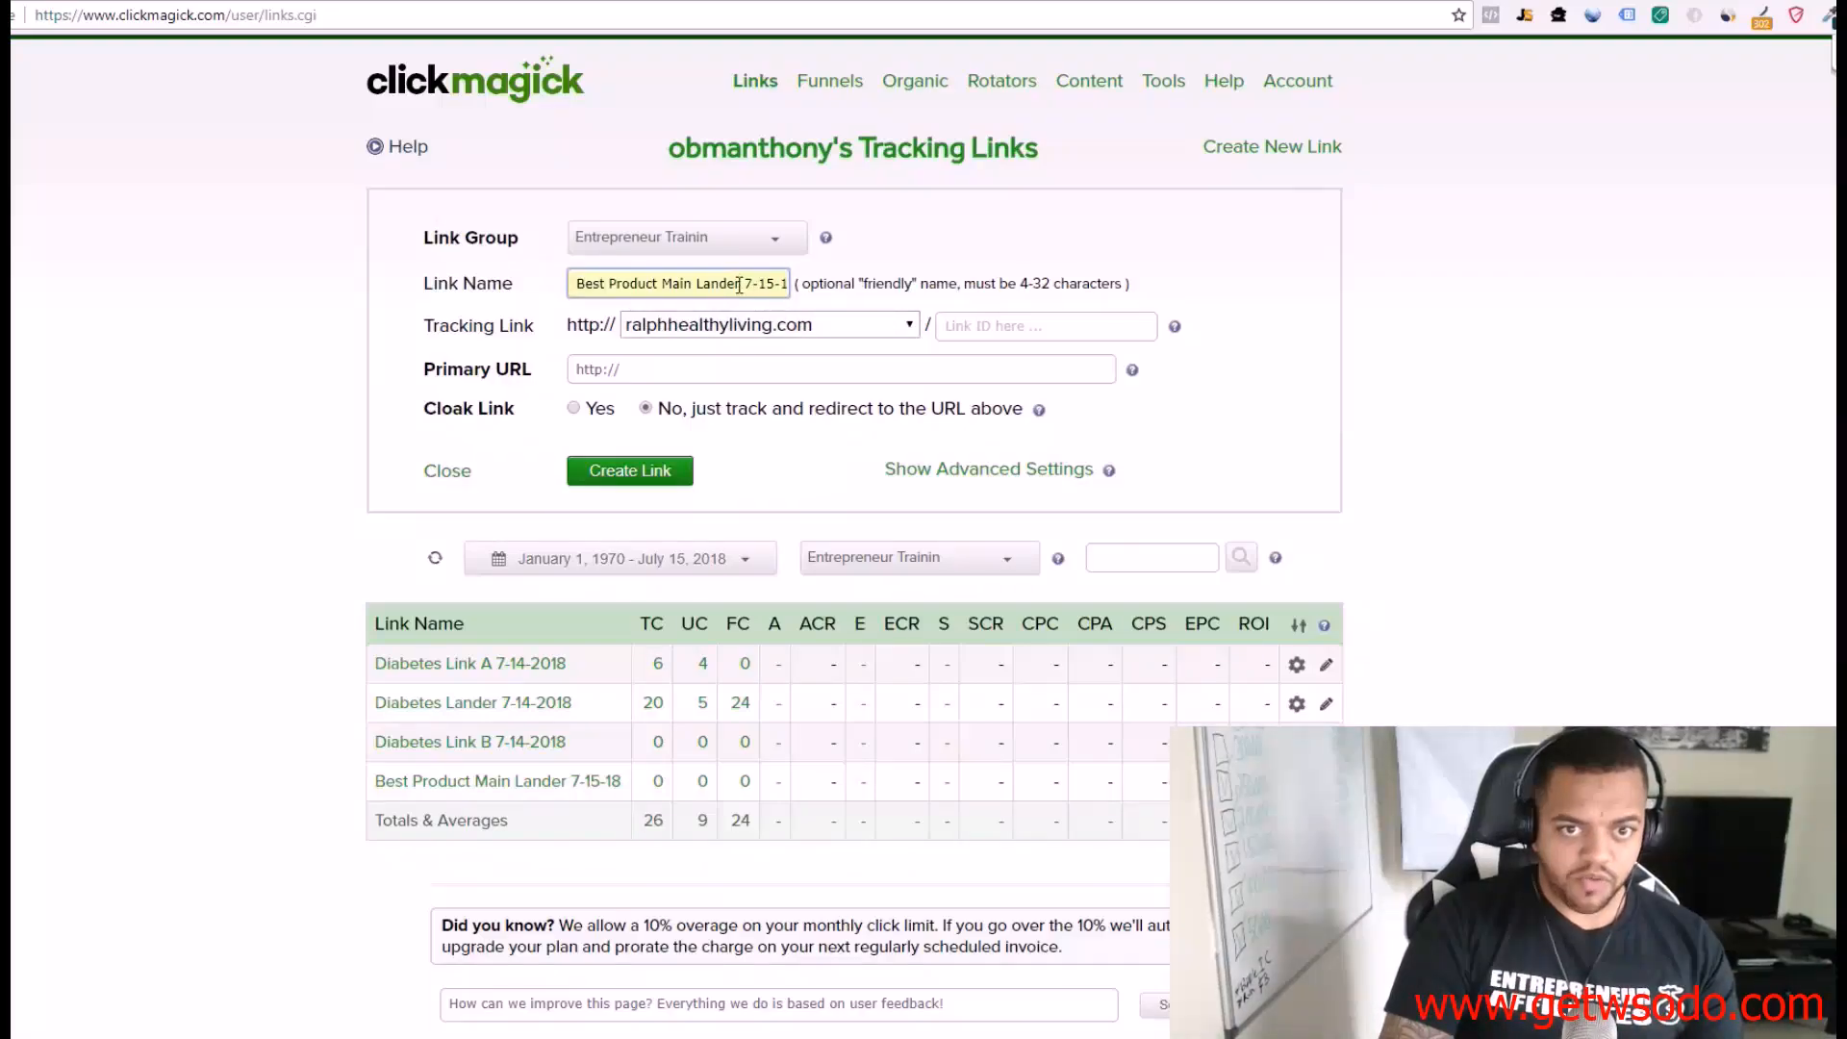
left_click_drag(739, 283, 669, 290)
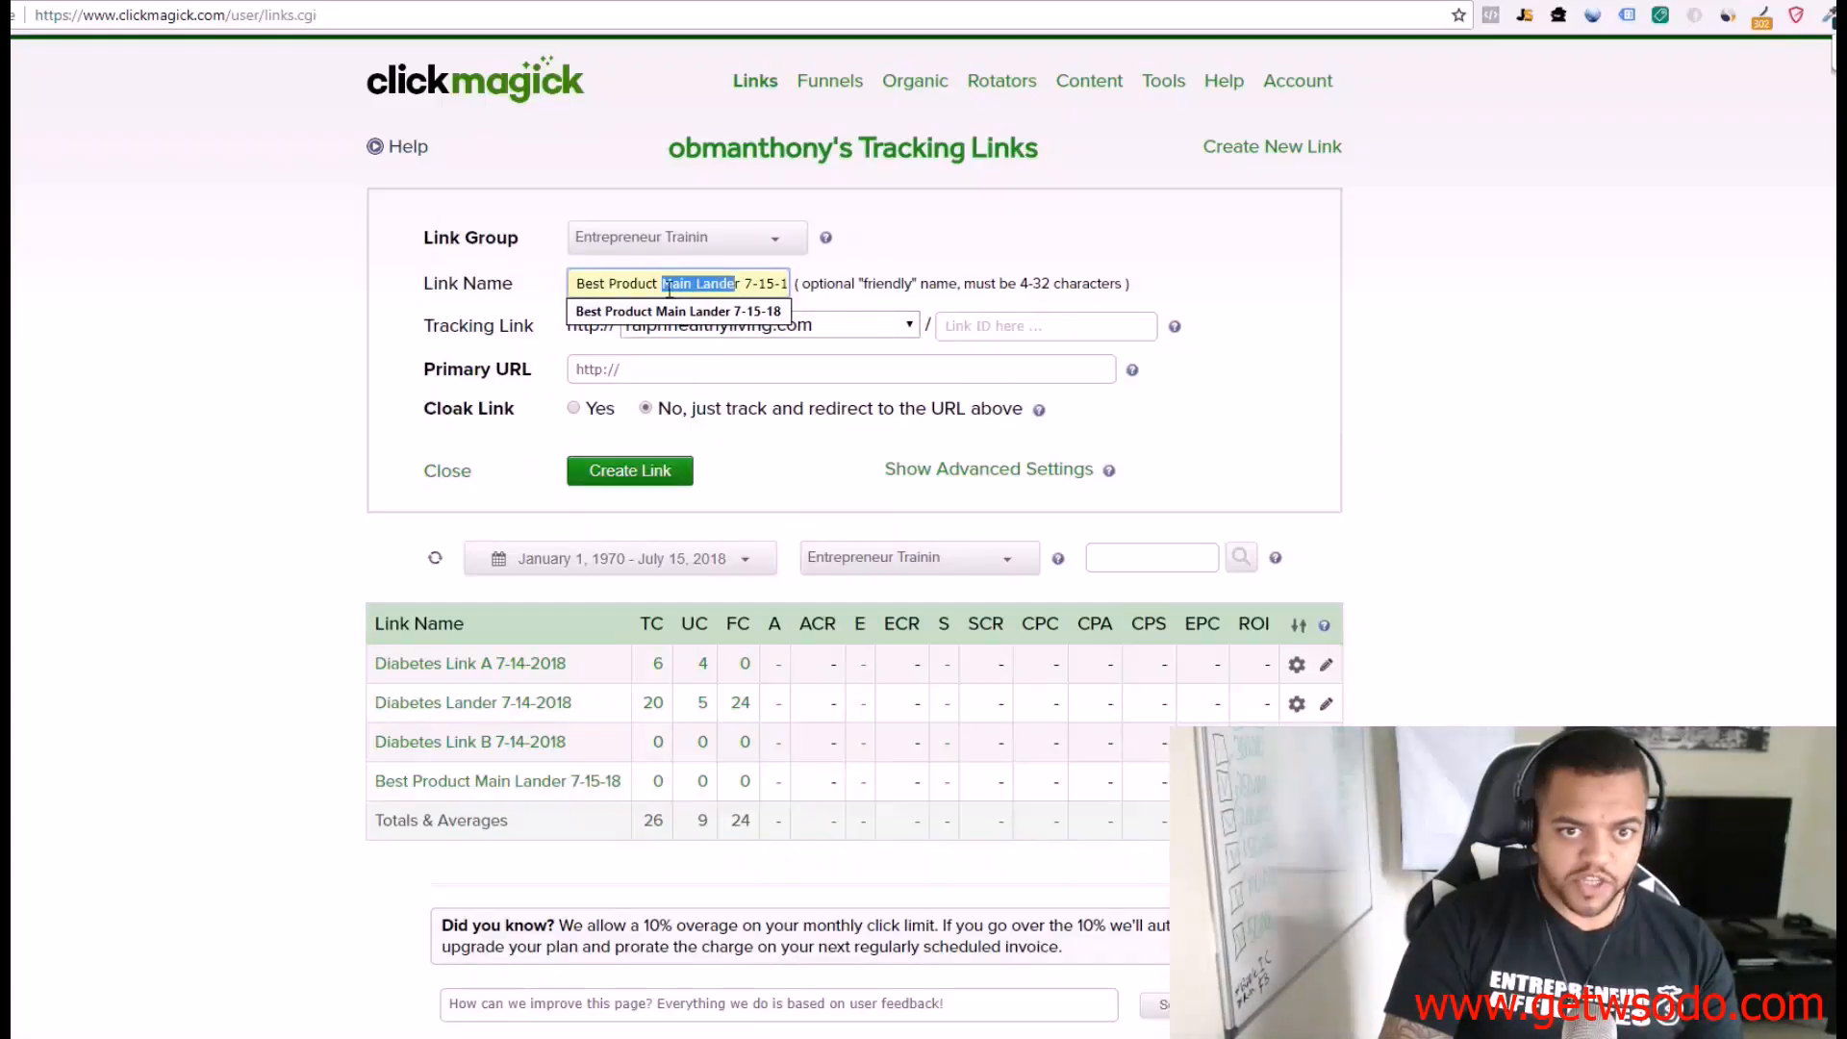
key("BackSpace")
key("BackSpace")
type("Affiliate ")
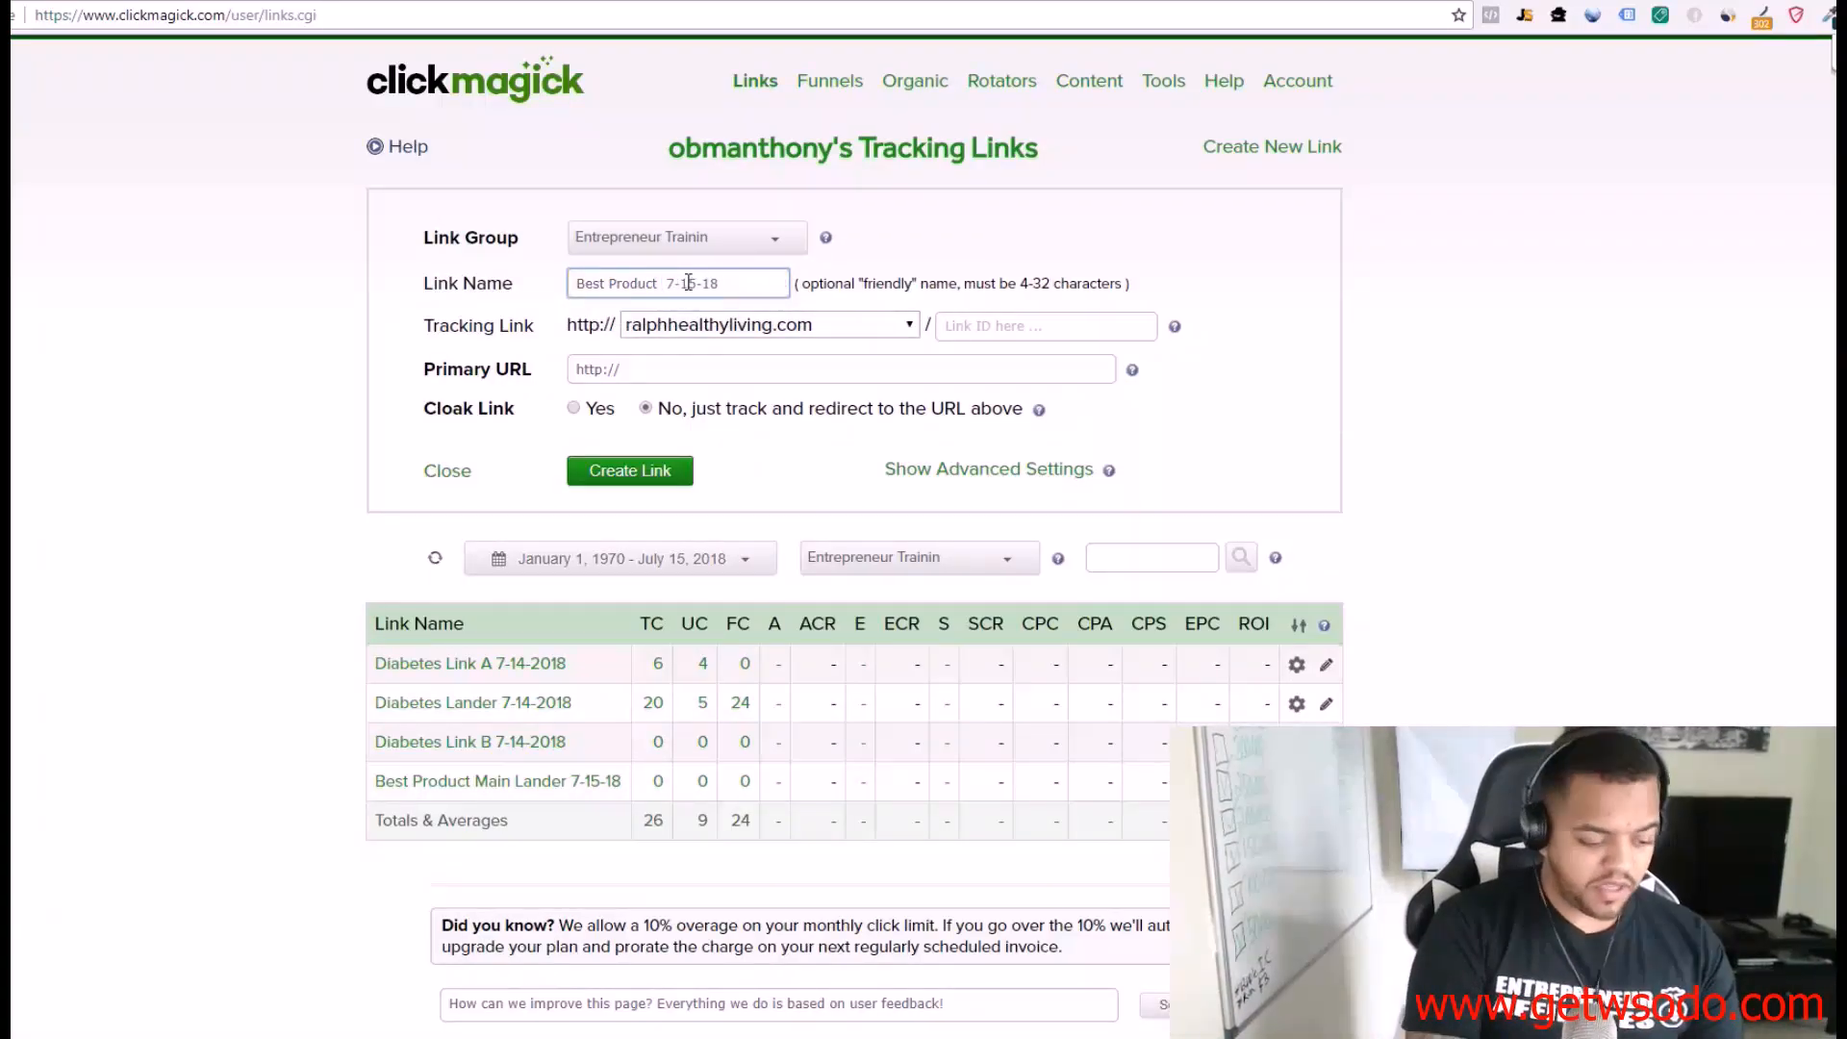
type("O")
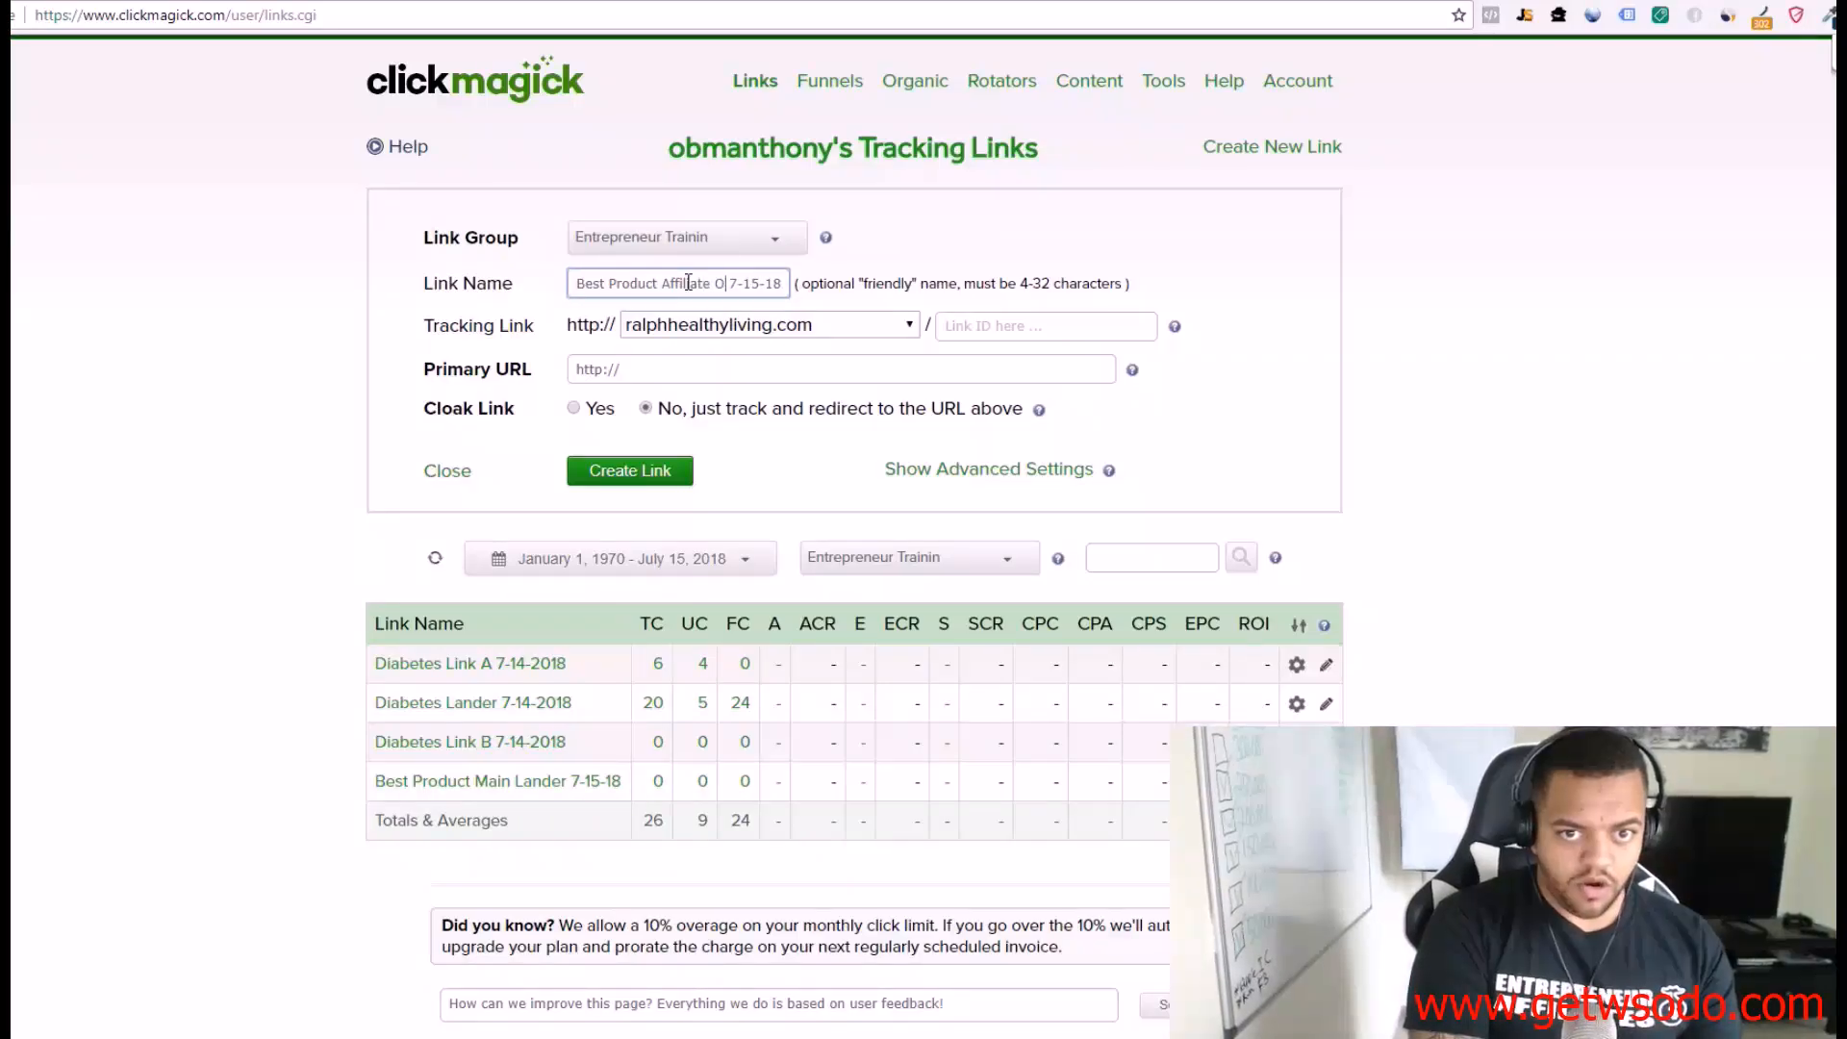
key("BackSpace")
type("A")
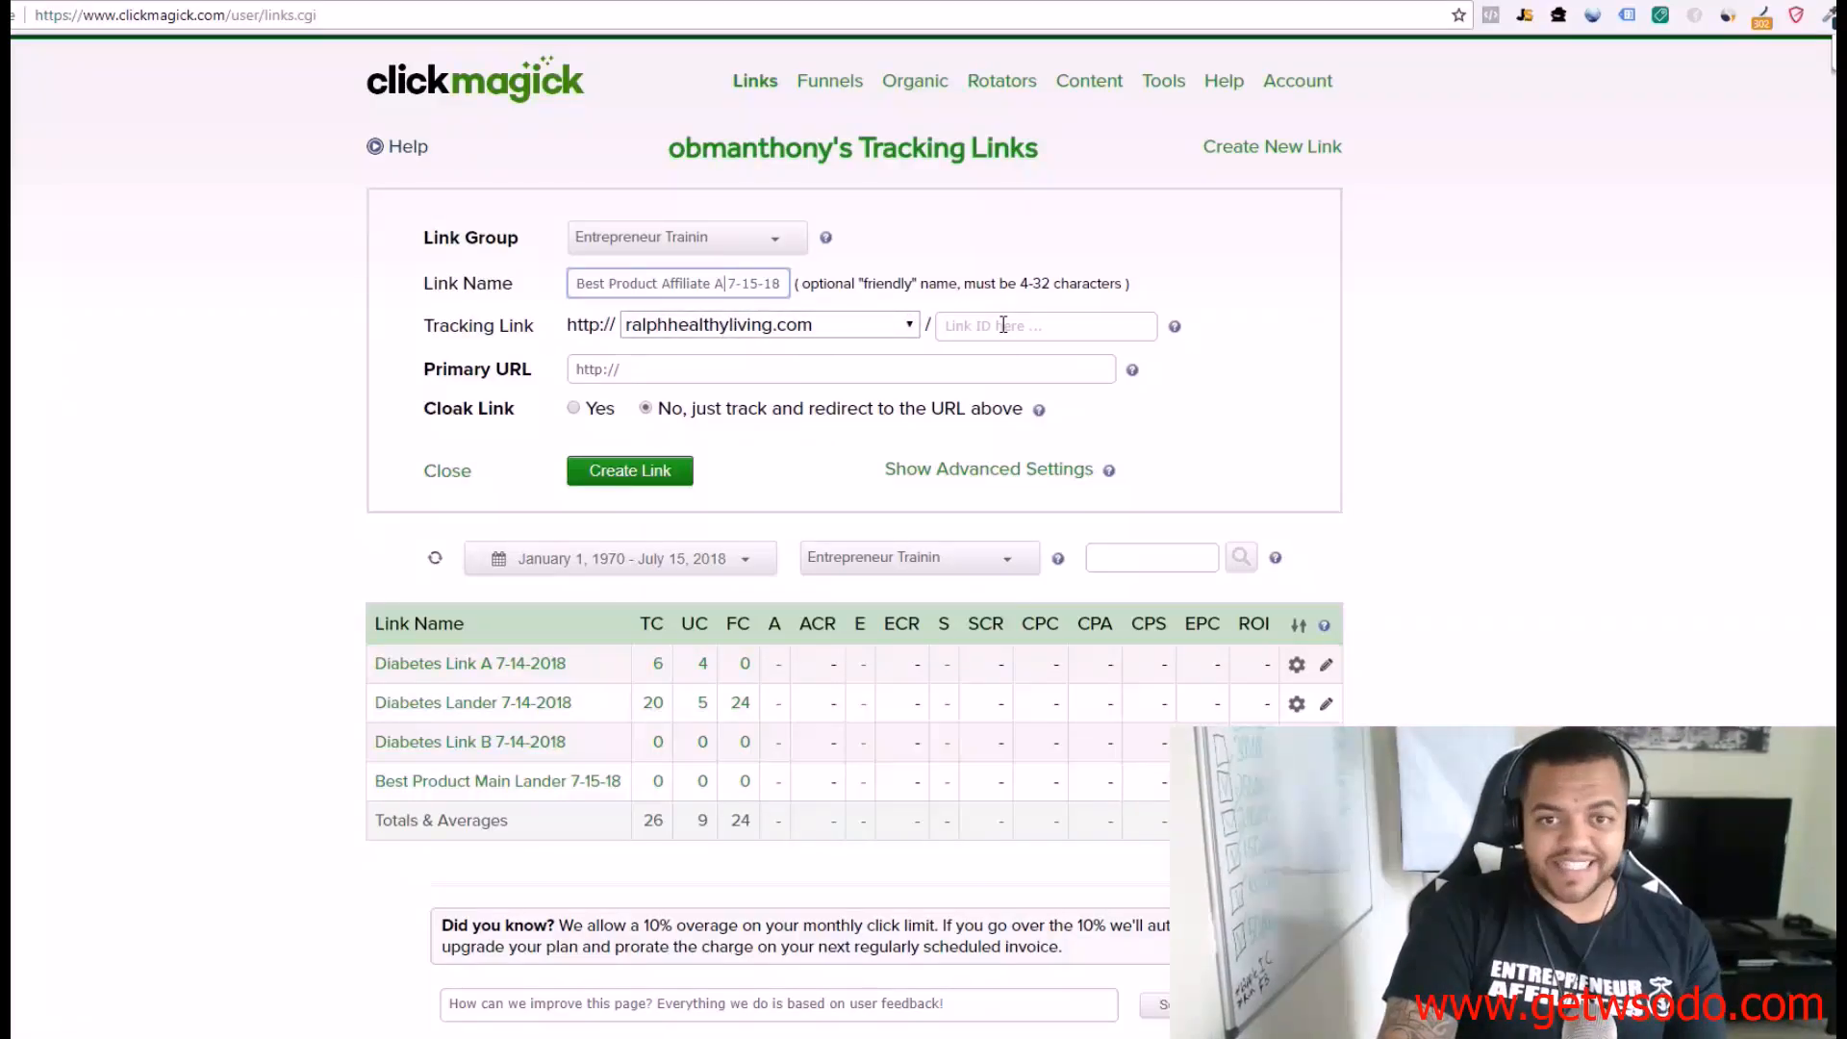
Step: Set the link ID of the new ralphhealthyliving.com tracking link to "xxvbAA"
left_click(972, 328)
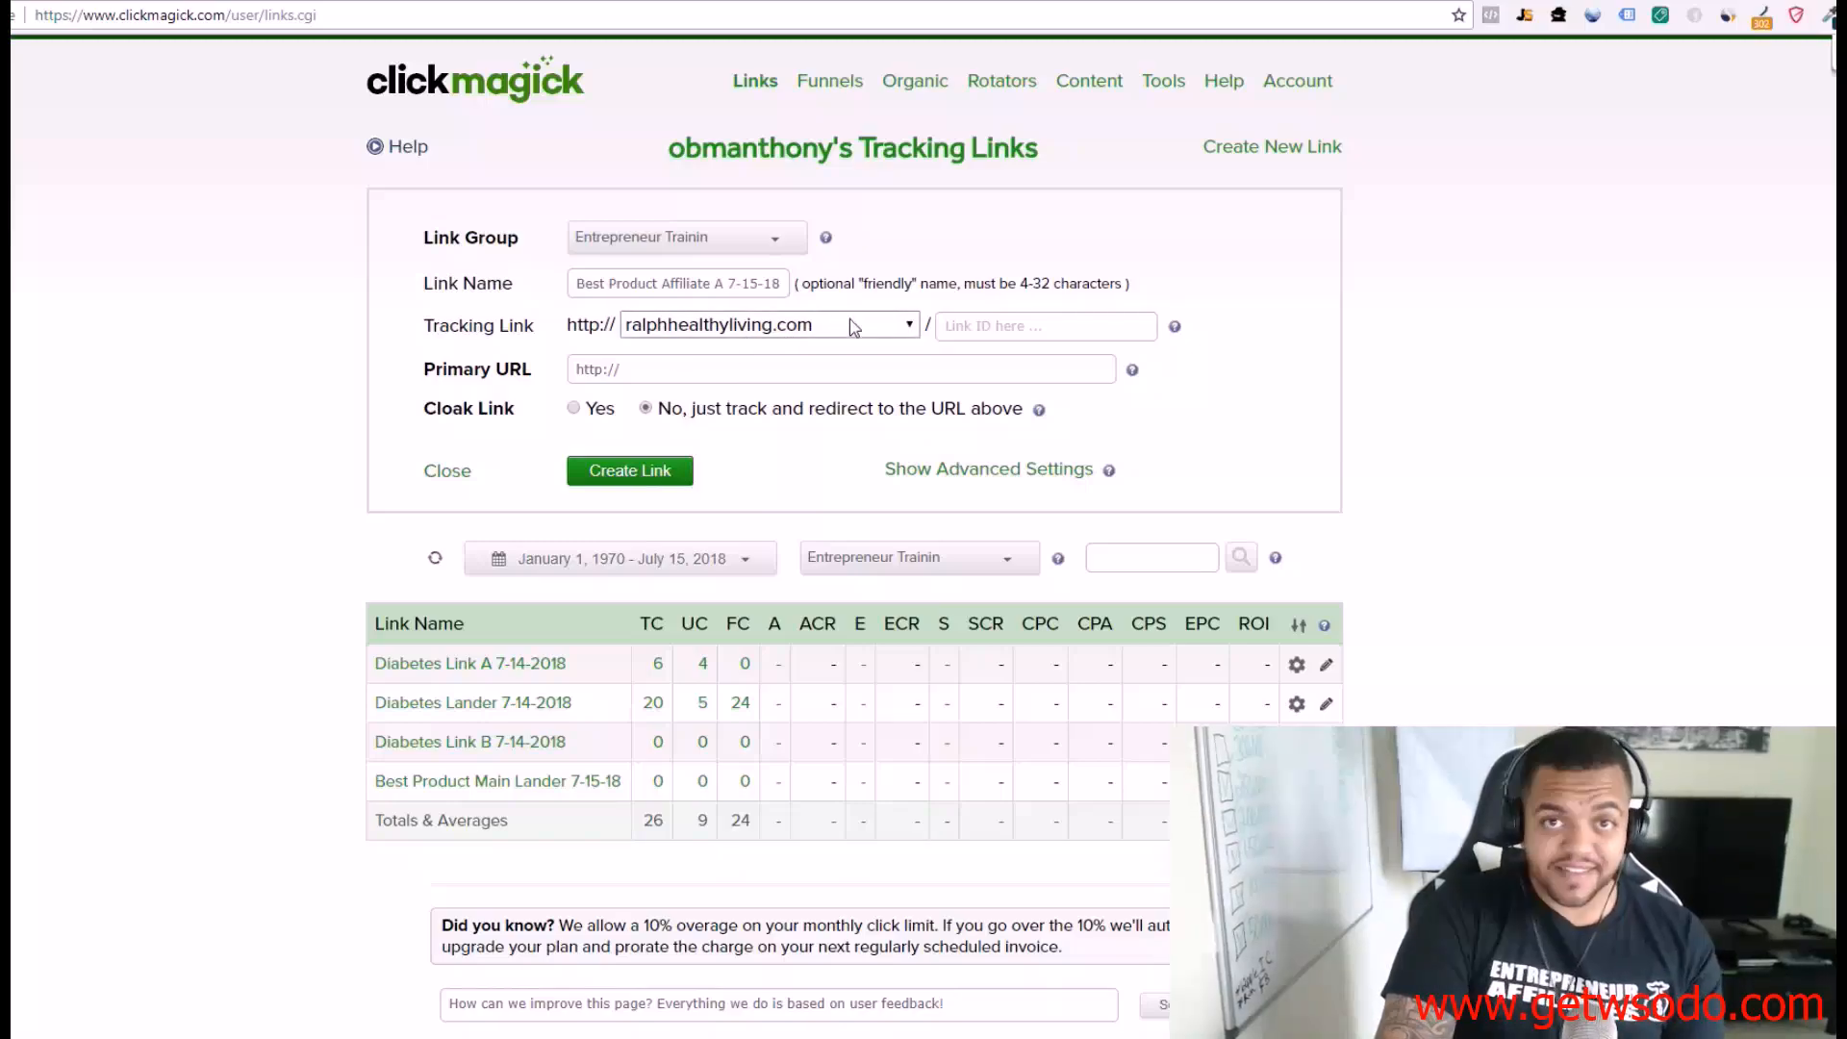
left_click(981, 327)
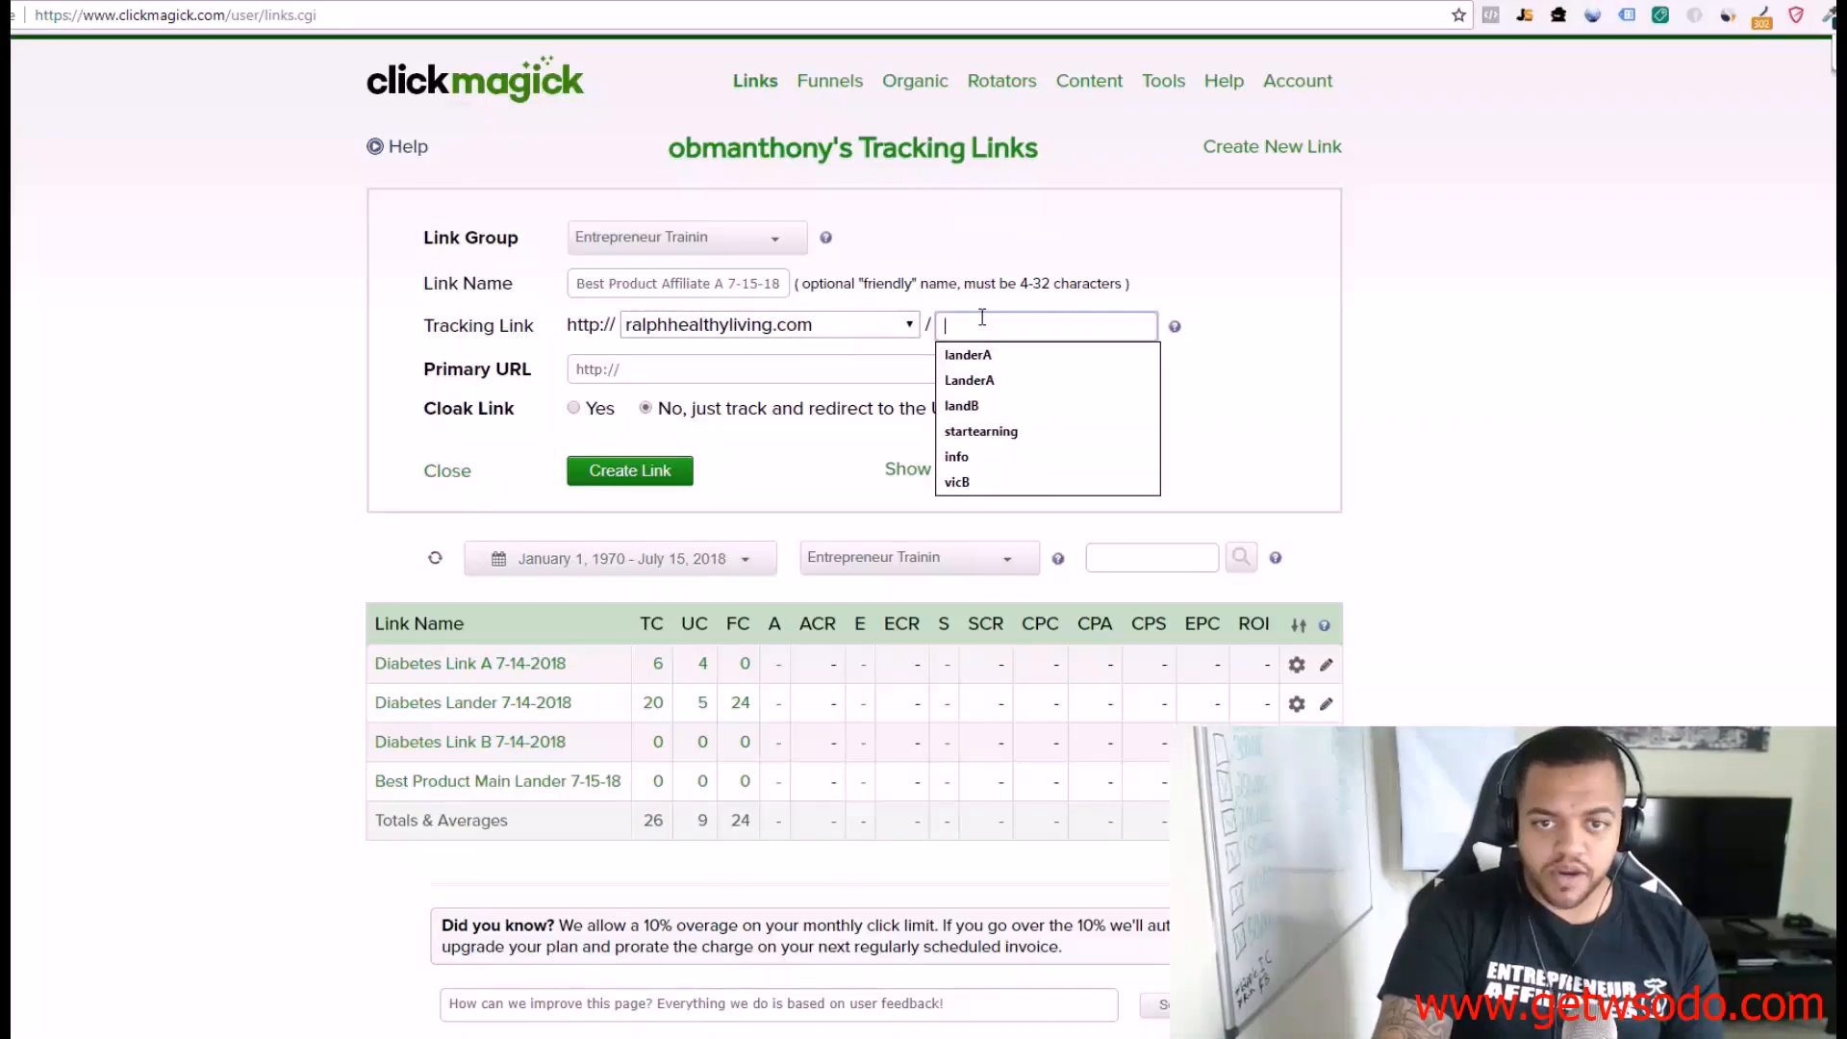
type("xxvbAA")
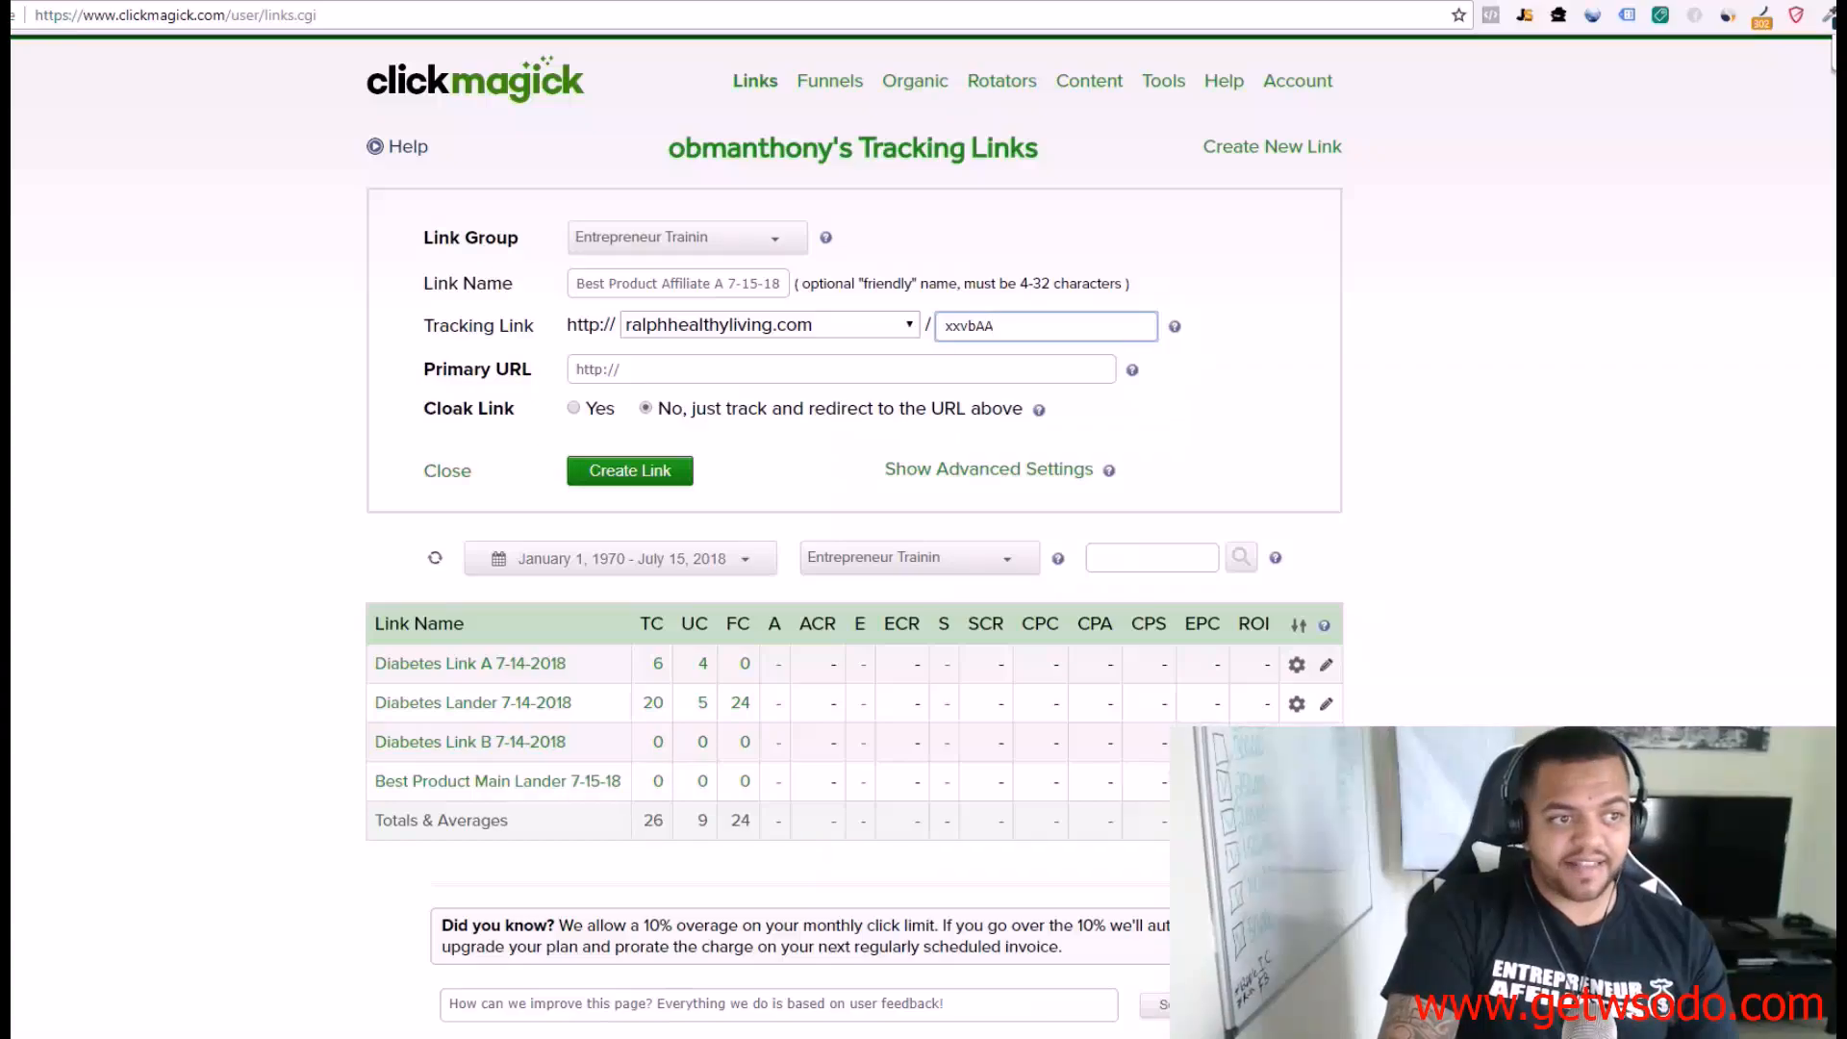
Step: Paste the copied papertrk.com offer link as the primary URL and create the tracking link
key("alt+Tab")
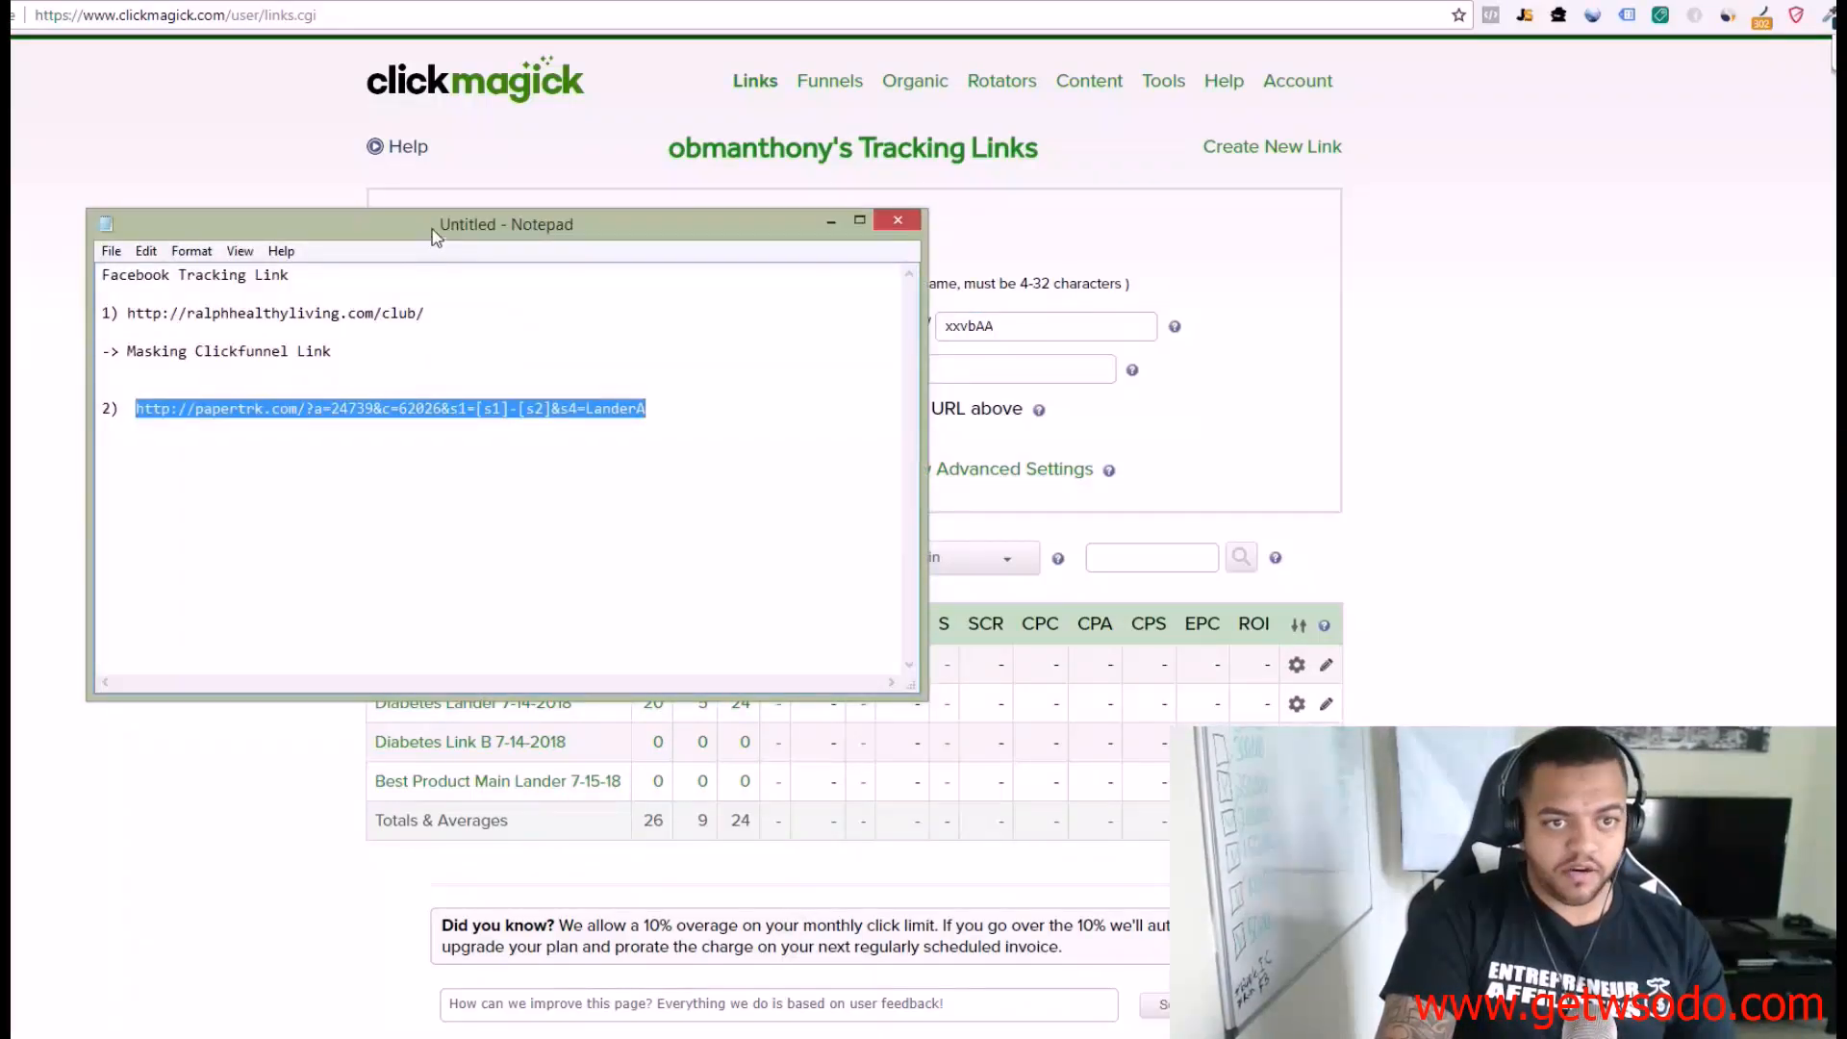
key("alt+Tab")
left_click(770, 375)
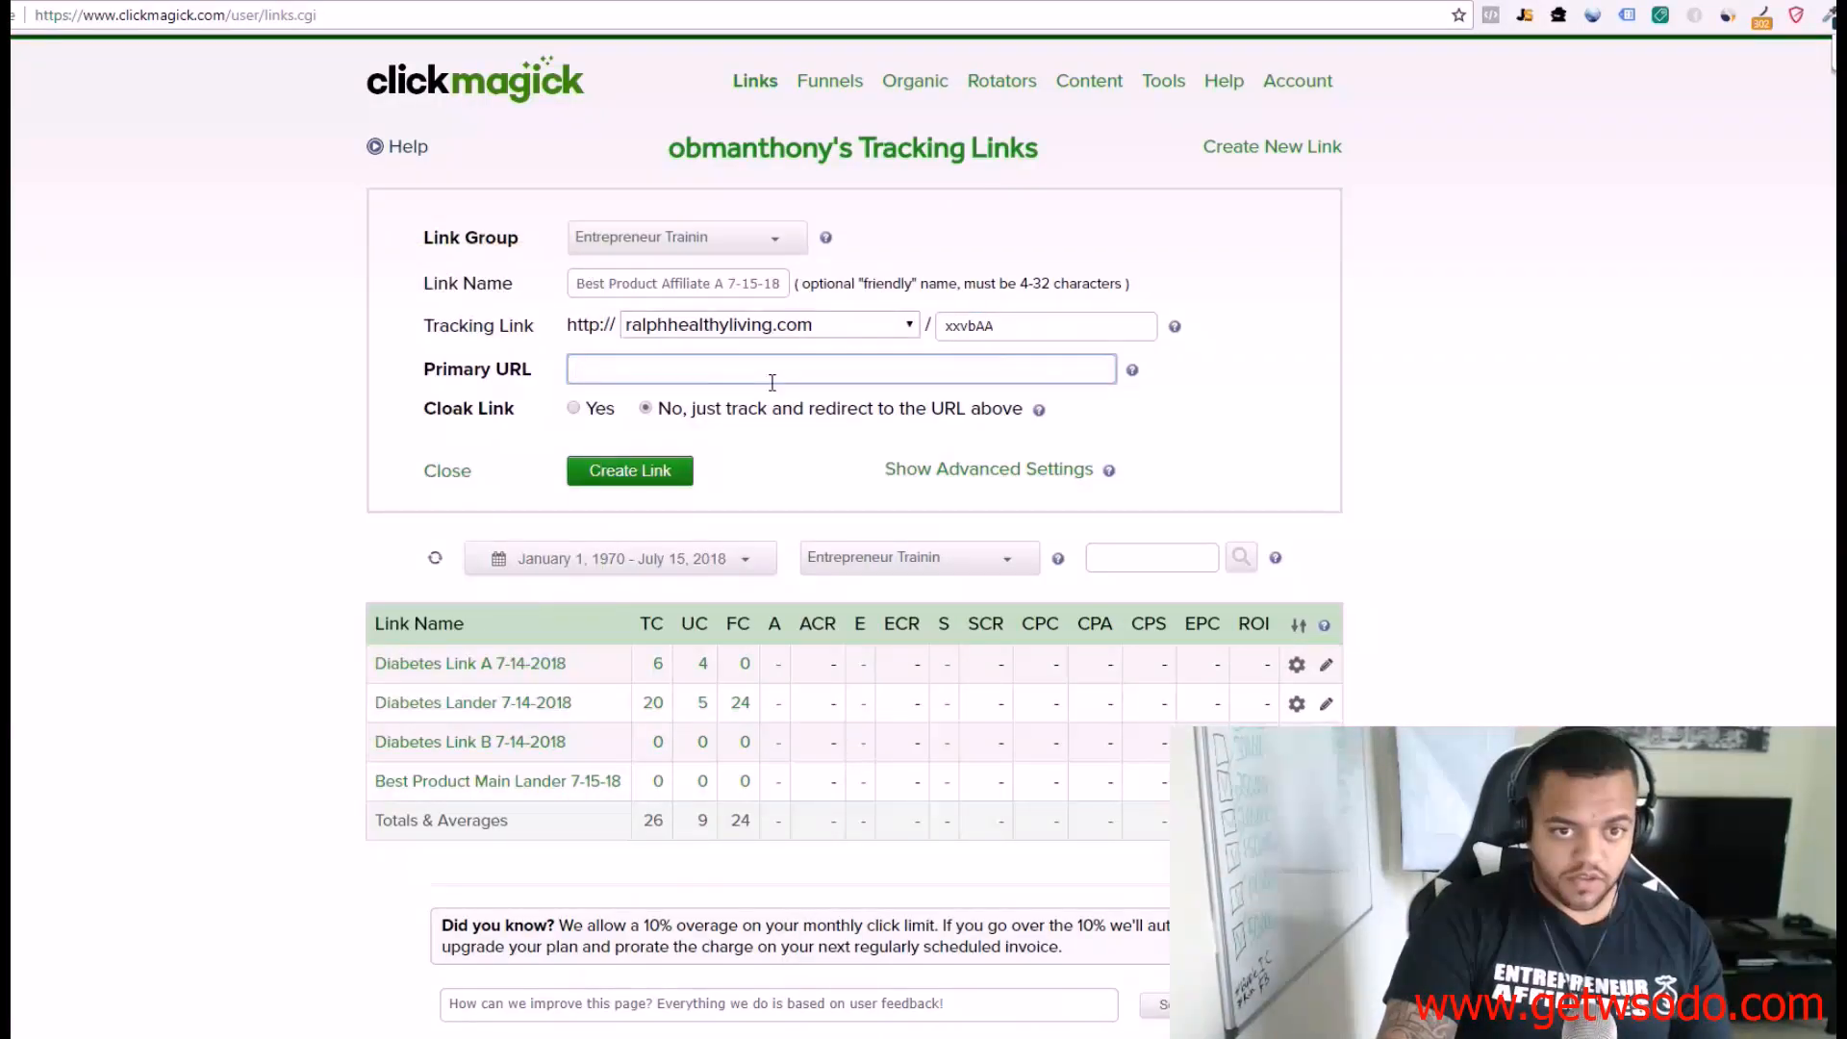
key("ctrl+v")
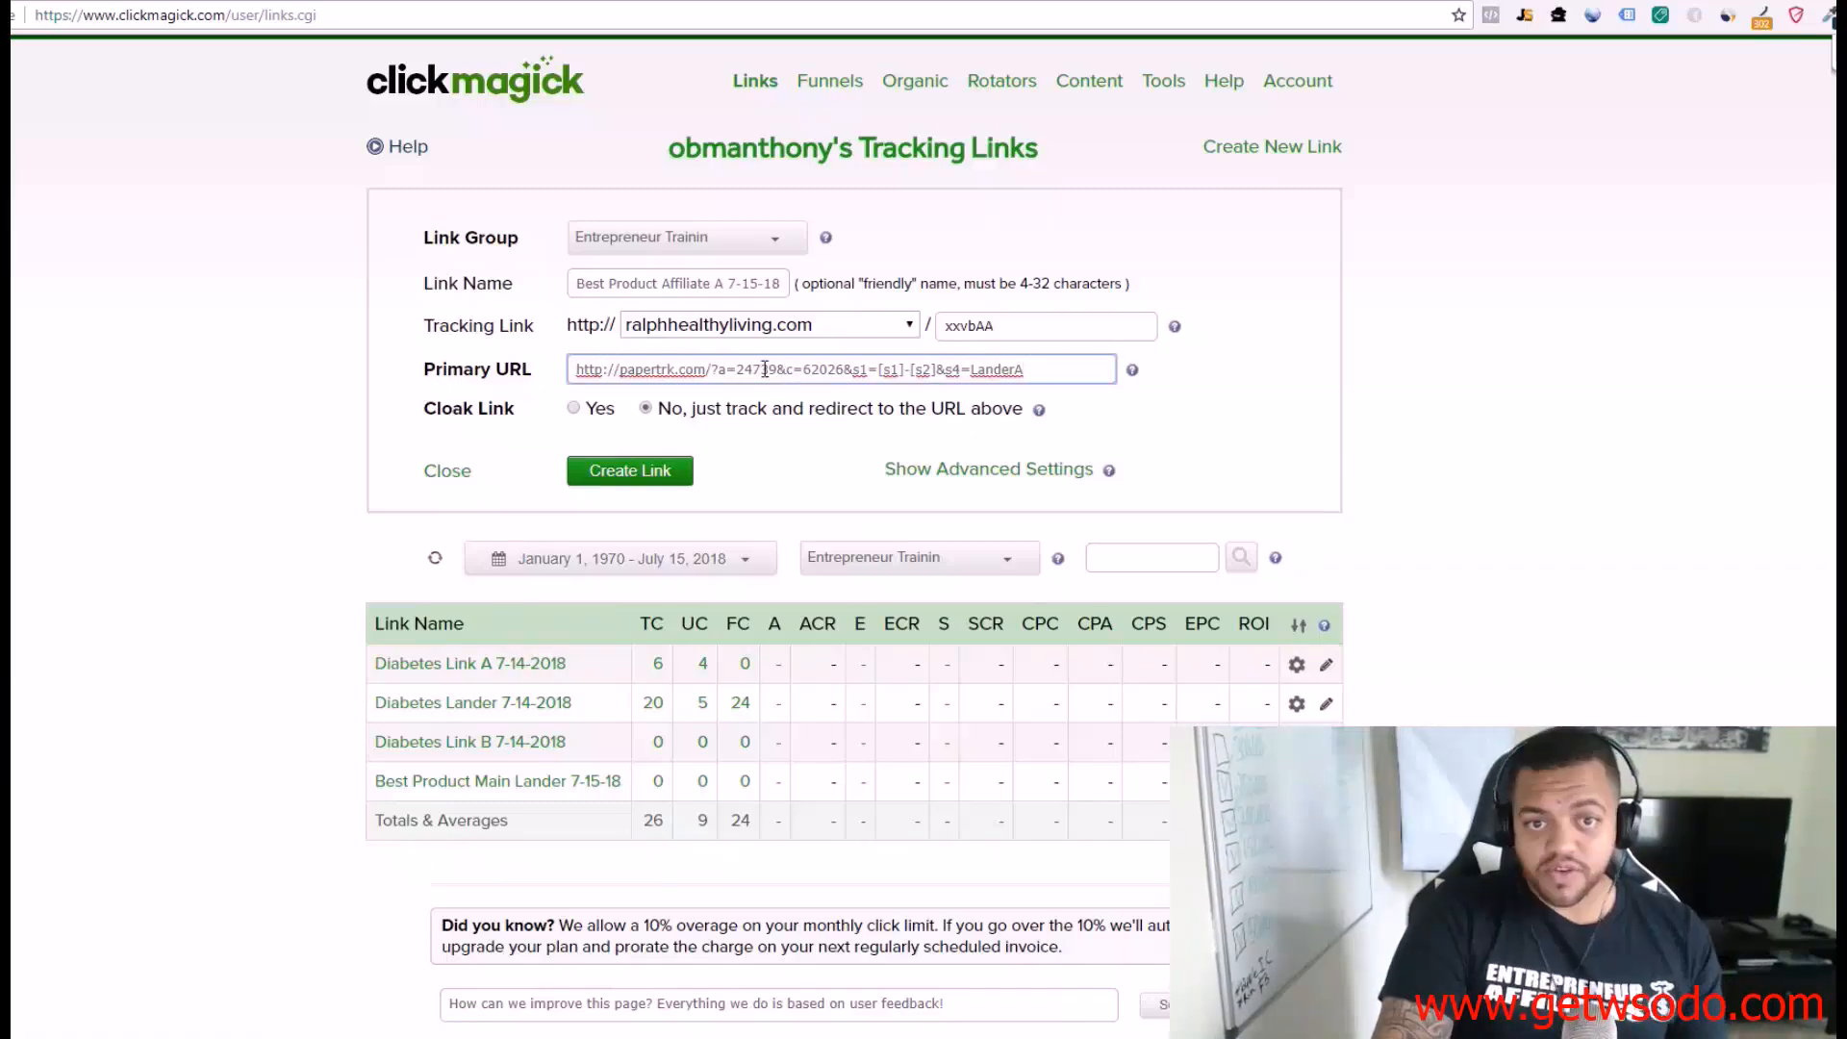
left_click(627, 476)
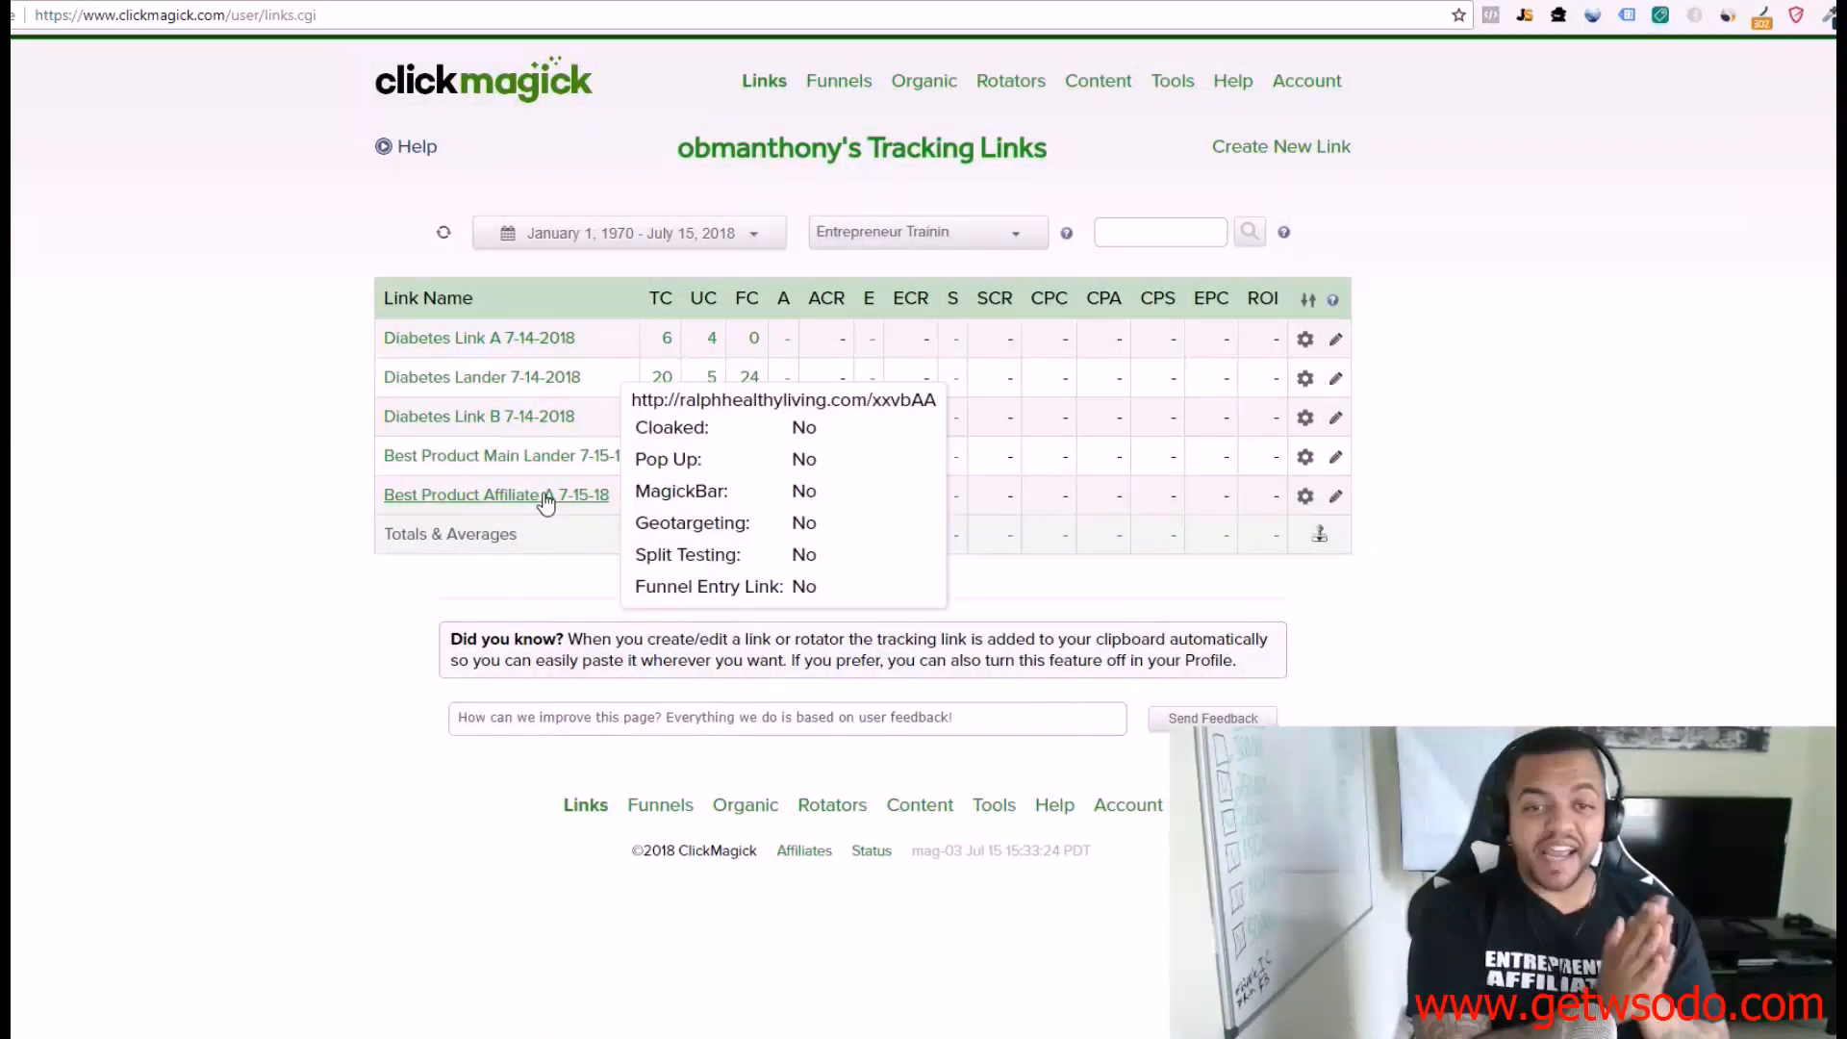
Step: Open the details of both Best Product links and try a trailing "/" on the Main Lander's displayed tracking link
left_click(545, 496)
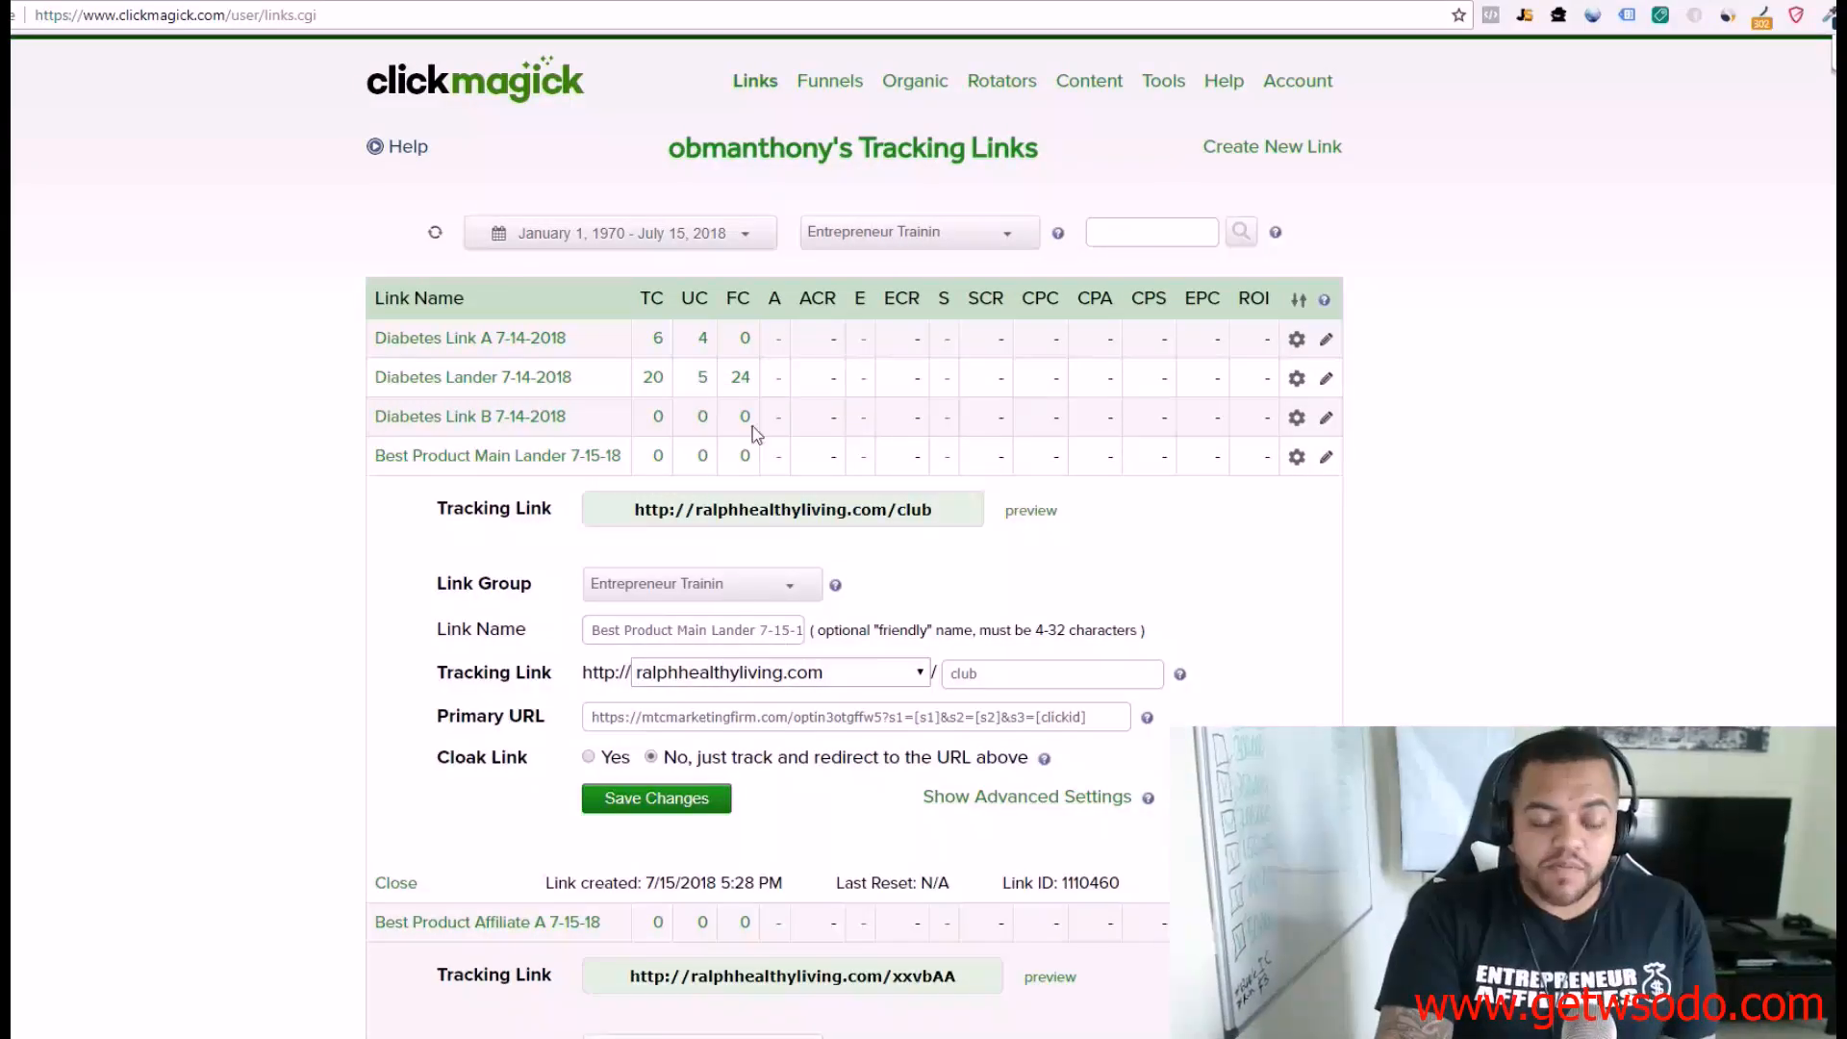
left_click(640, 511)
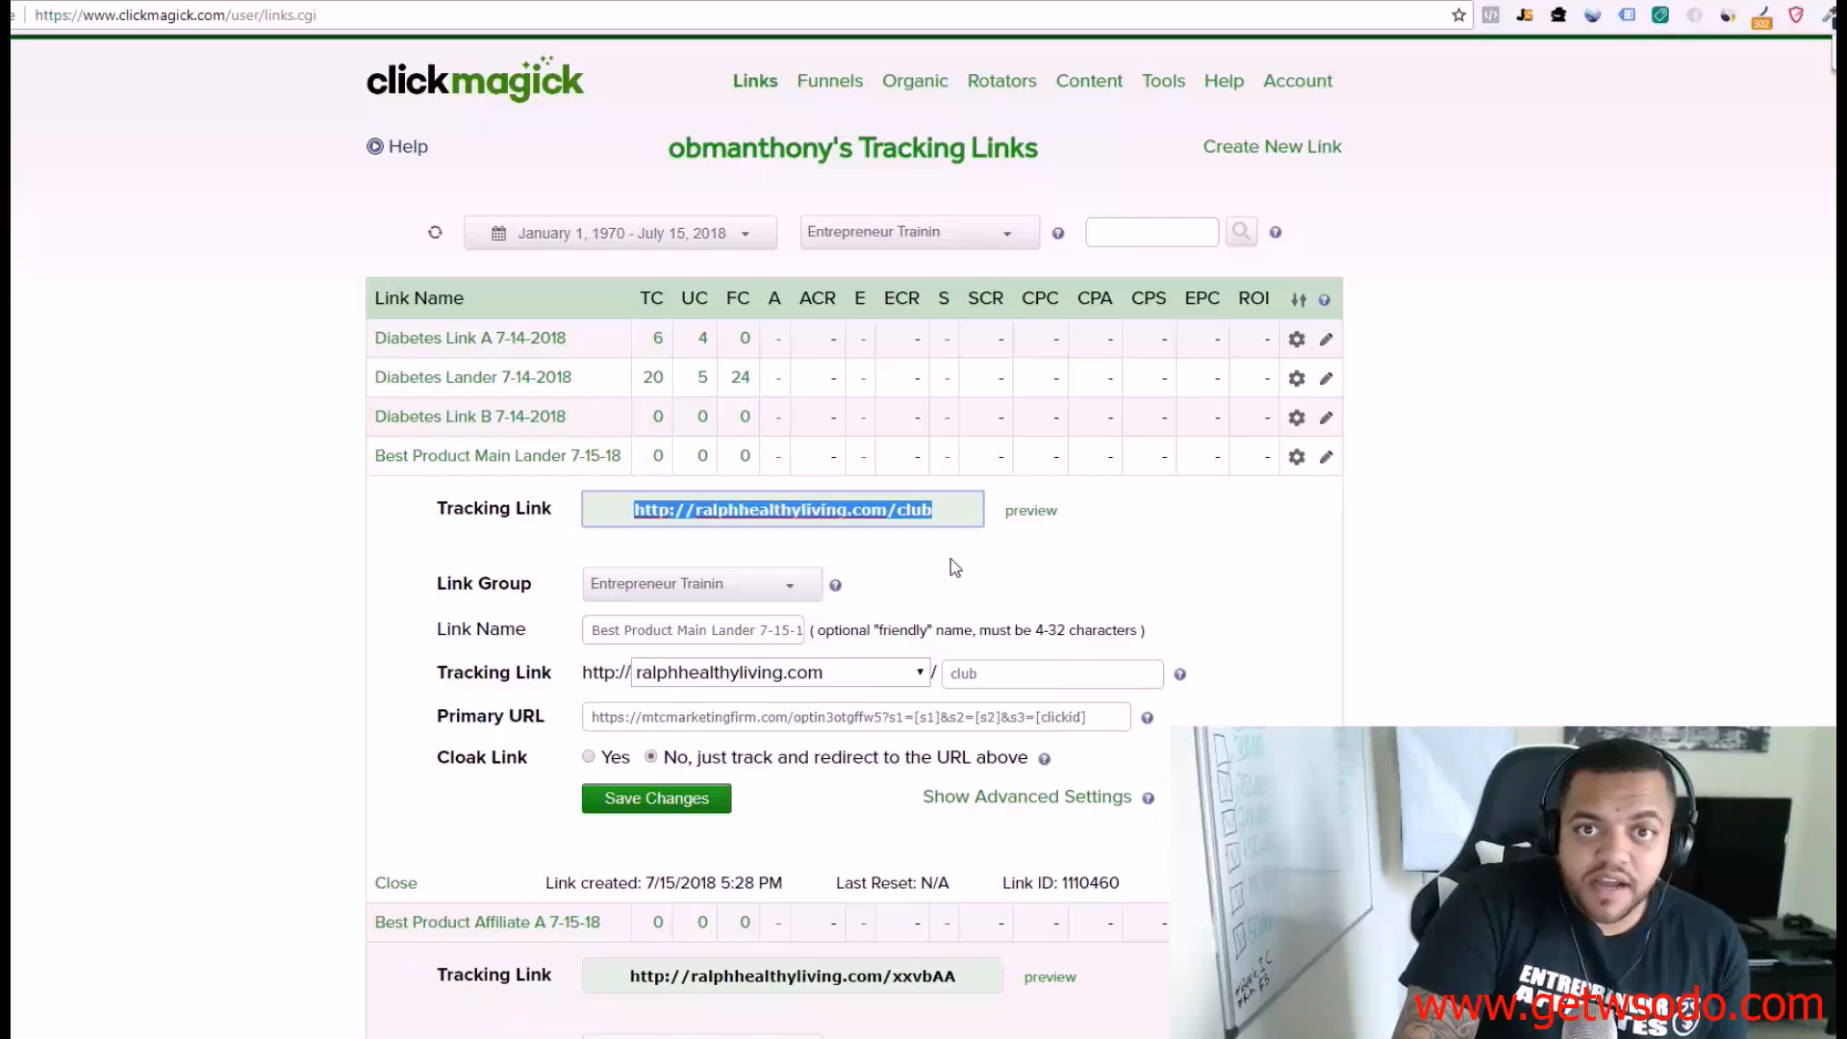
left_click(924, 513)
left_click(933, 514)
left_click(937, 511)
type("/")
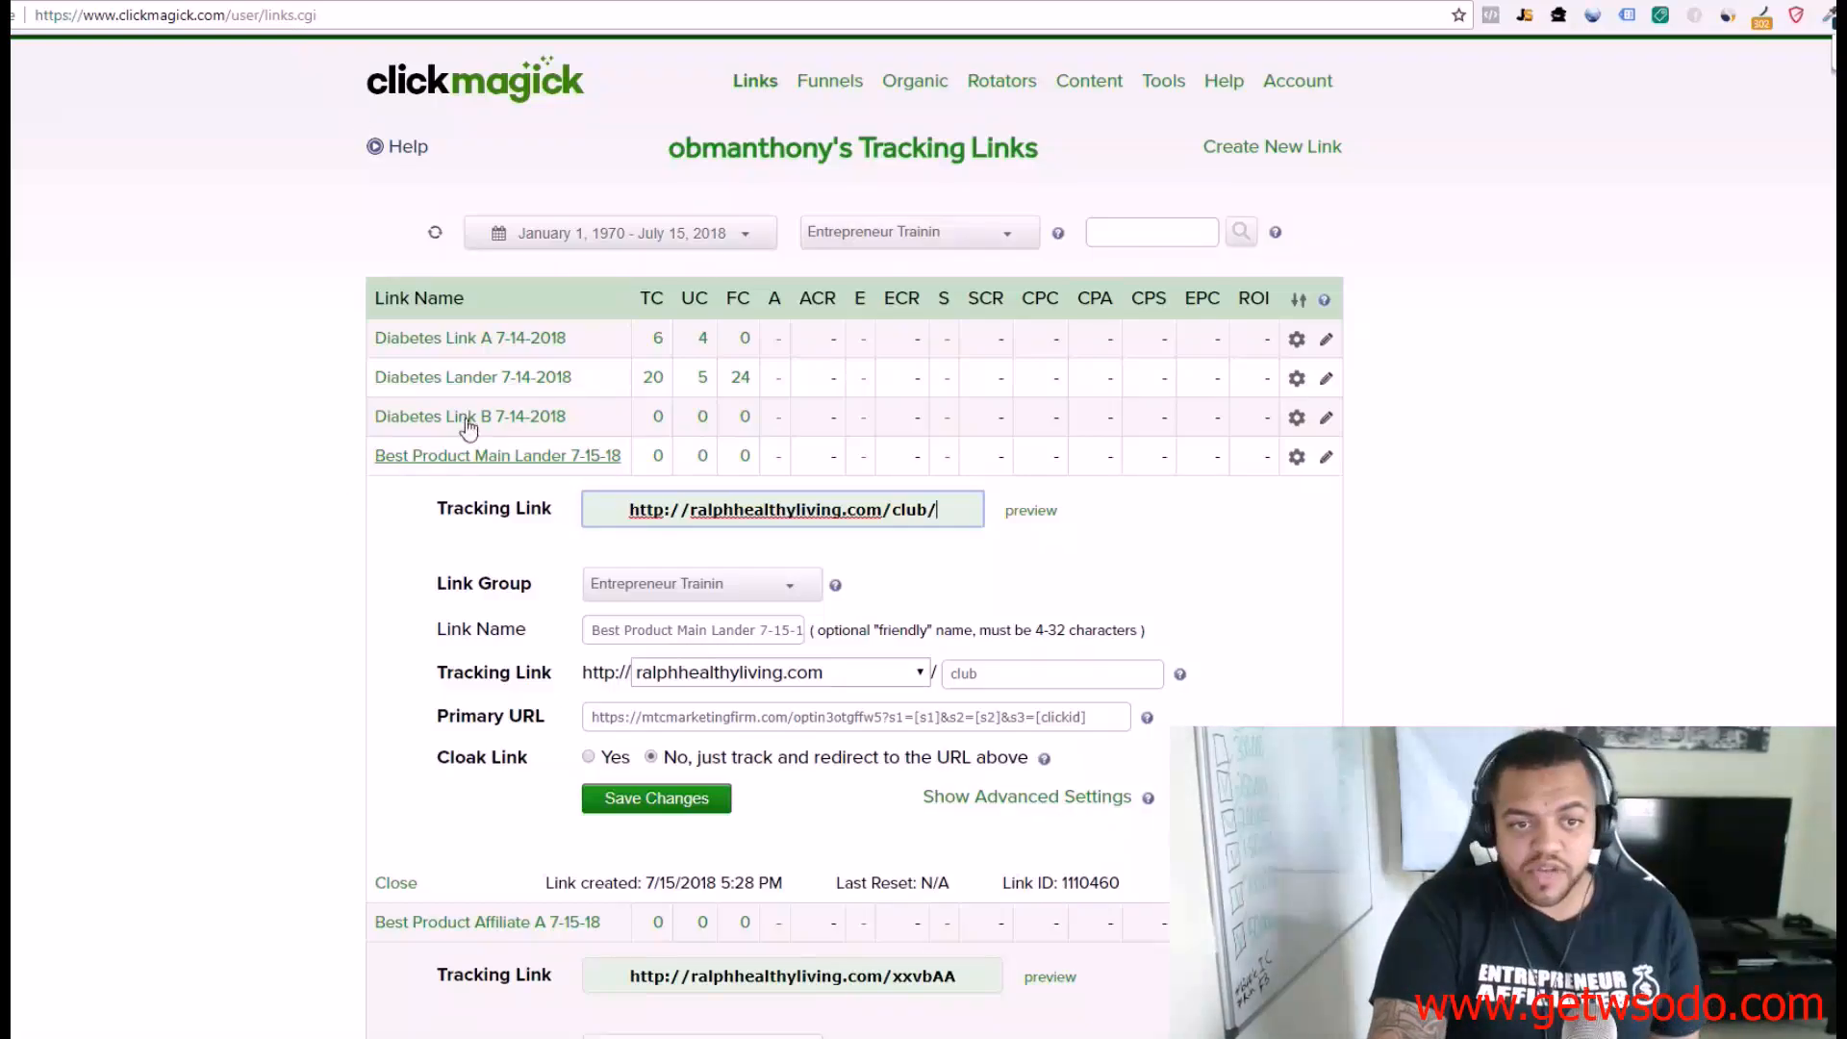
left_click(462, 457)
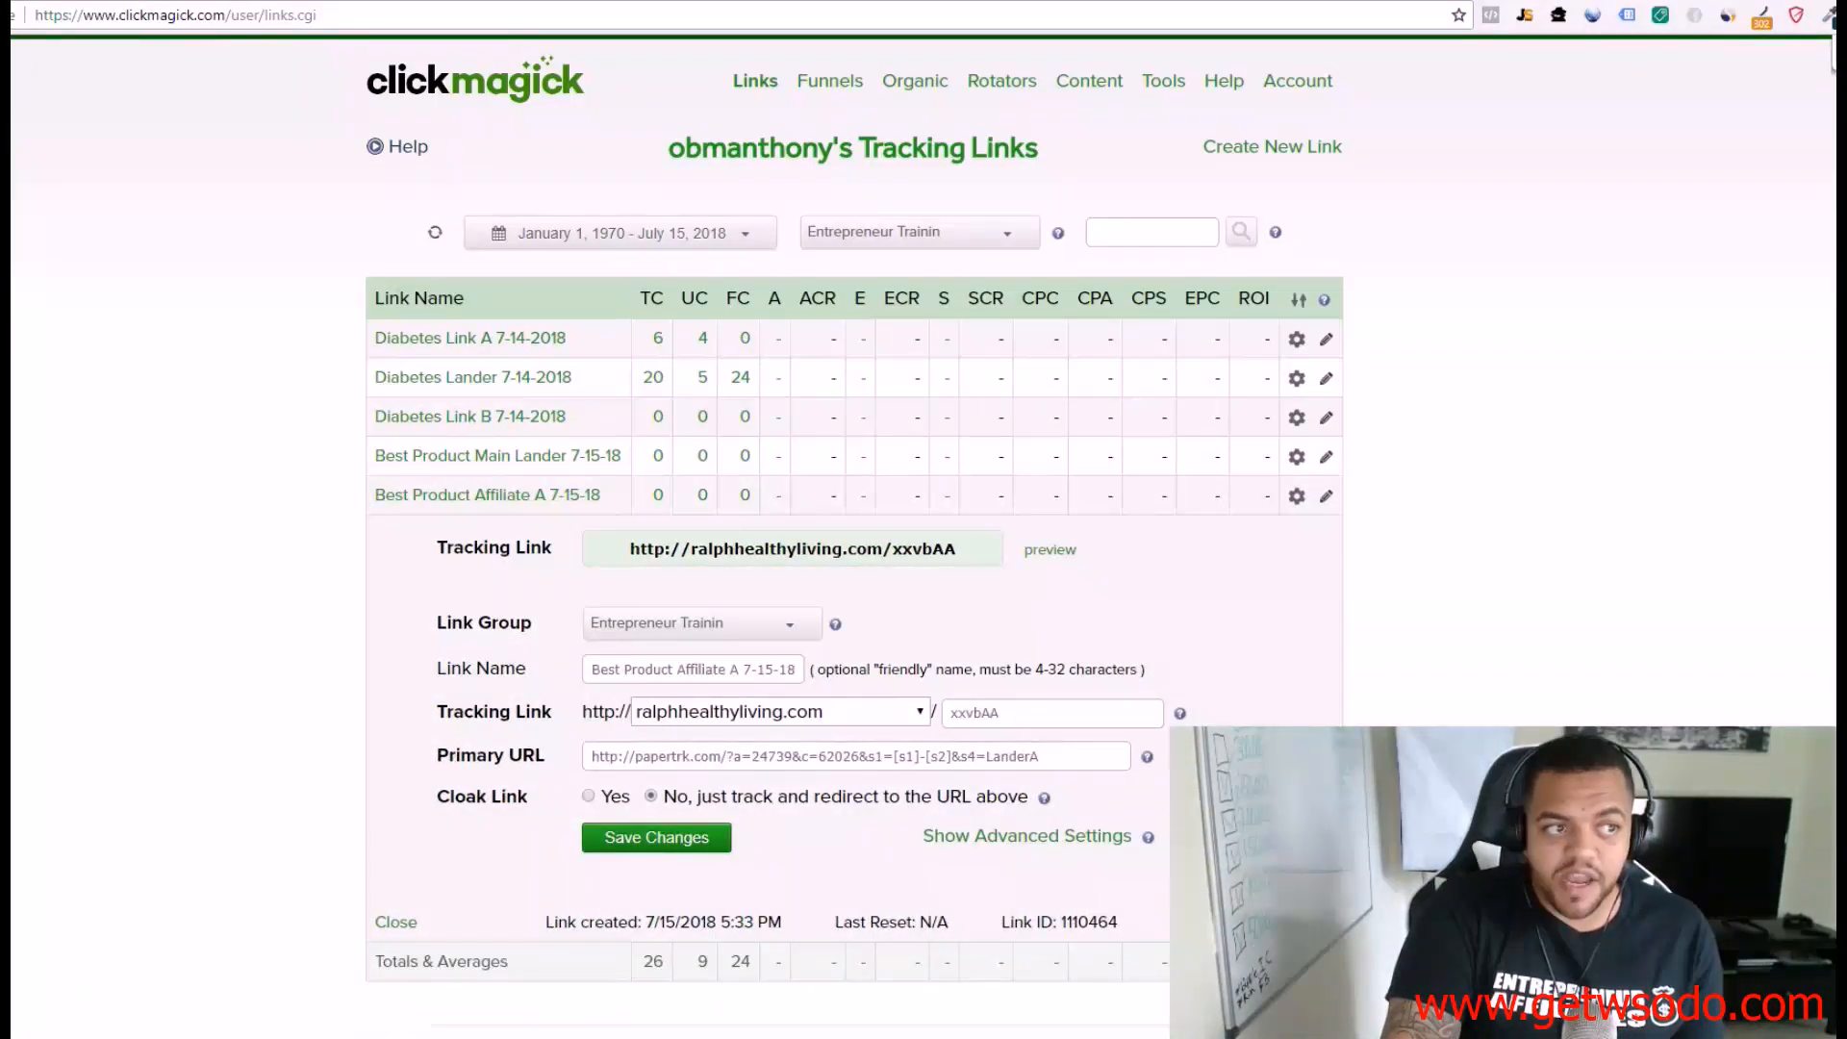
key("alt+Tab")
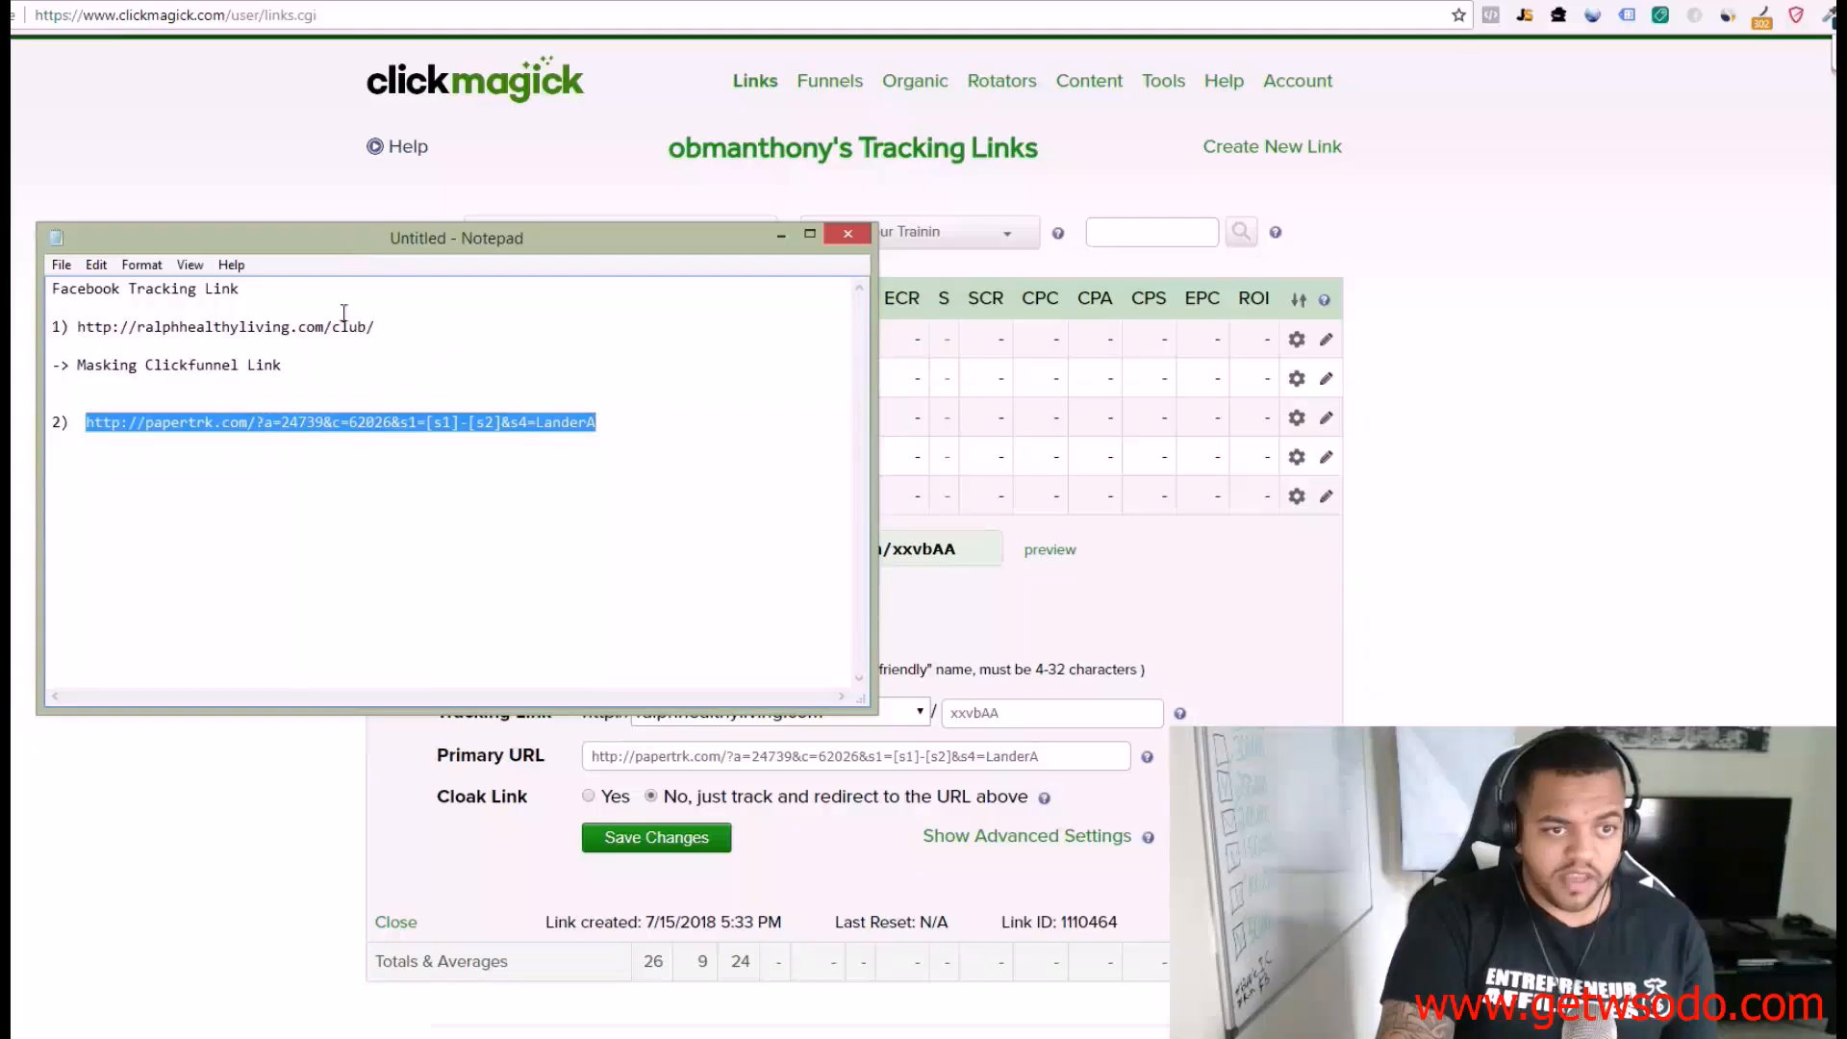
key("alt+Tab")
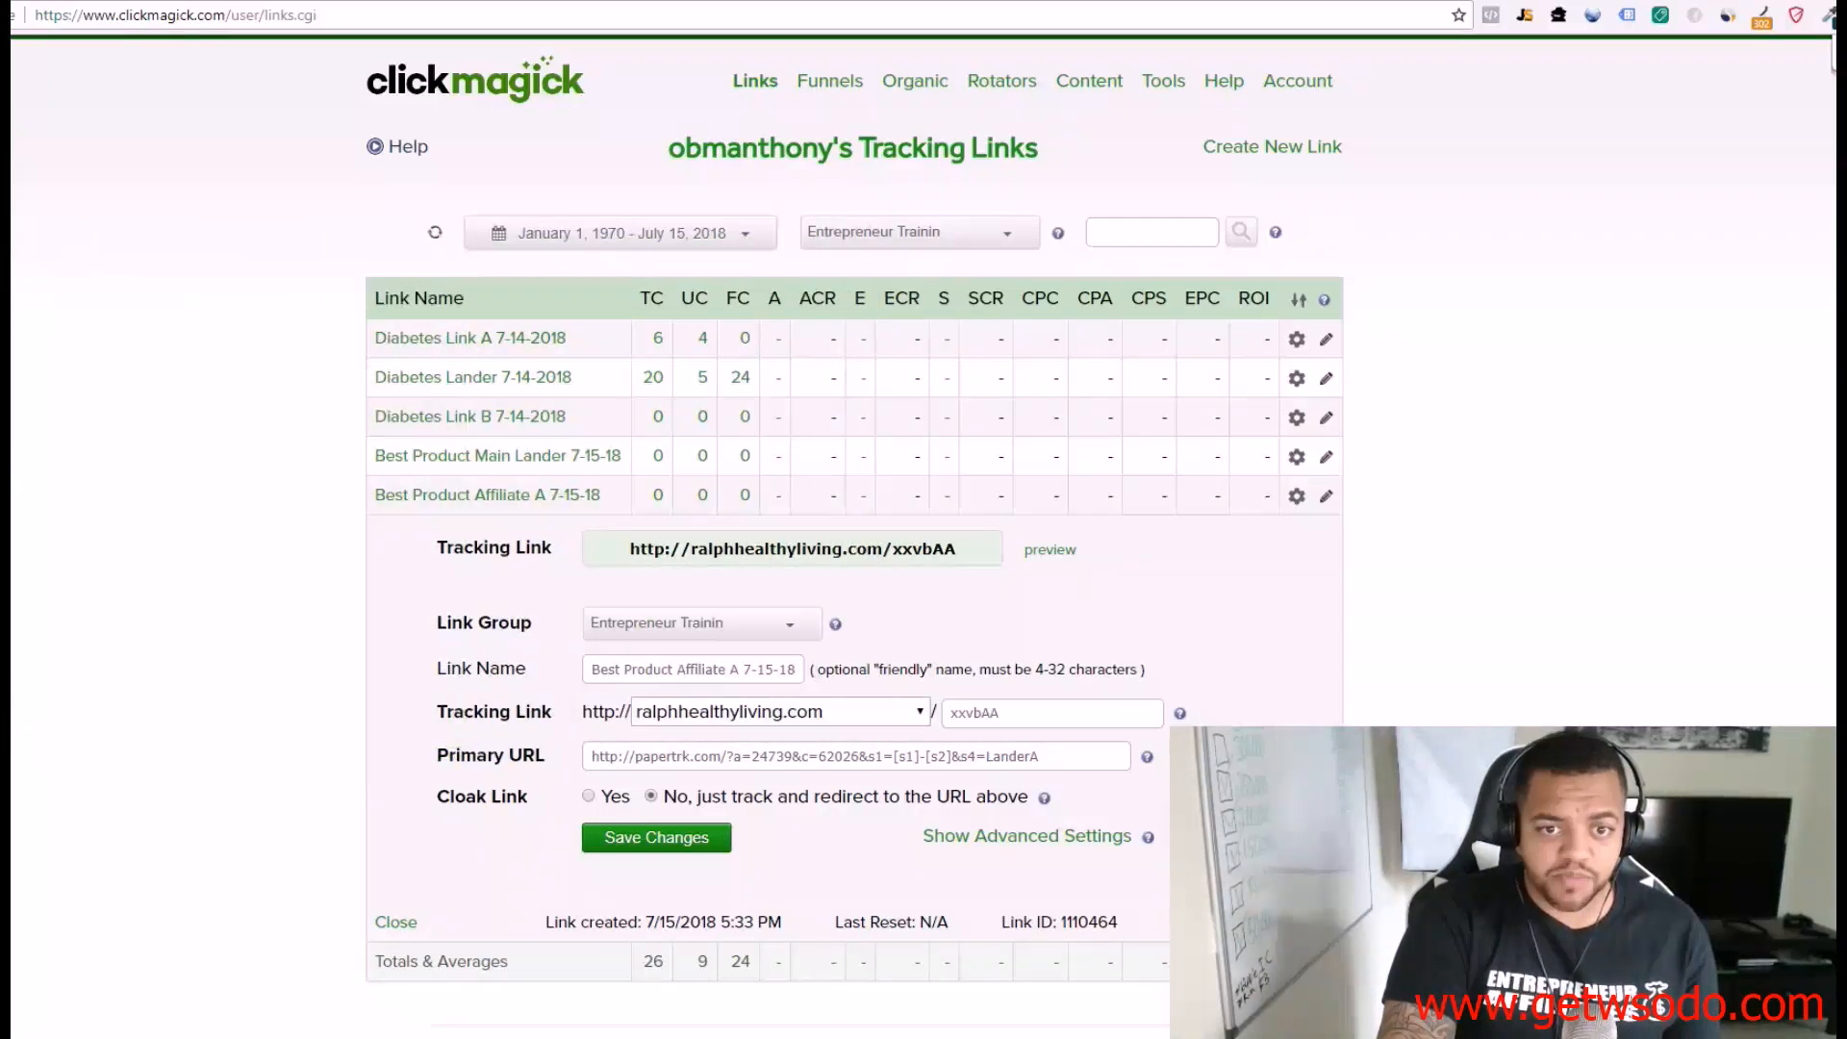
left_click_drag(955, 548, 621, 561)
right_click(660, 544)
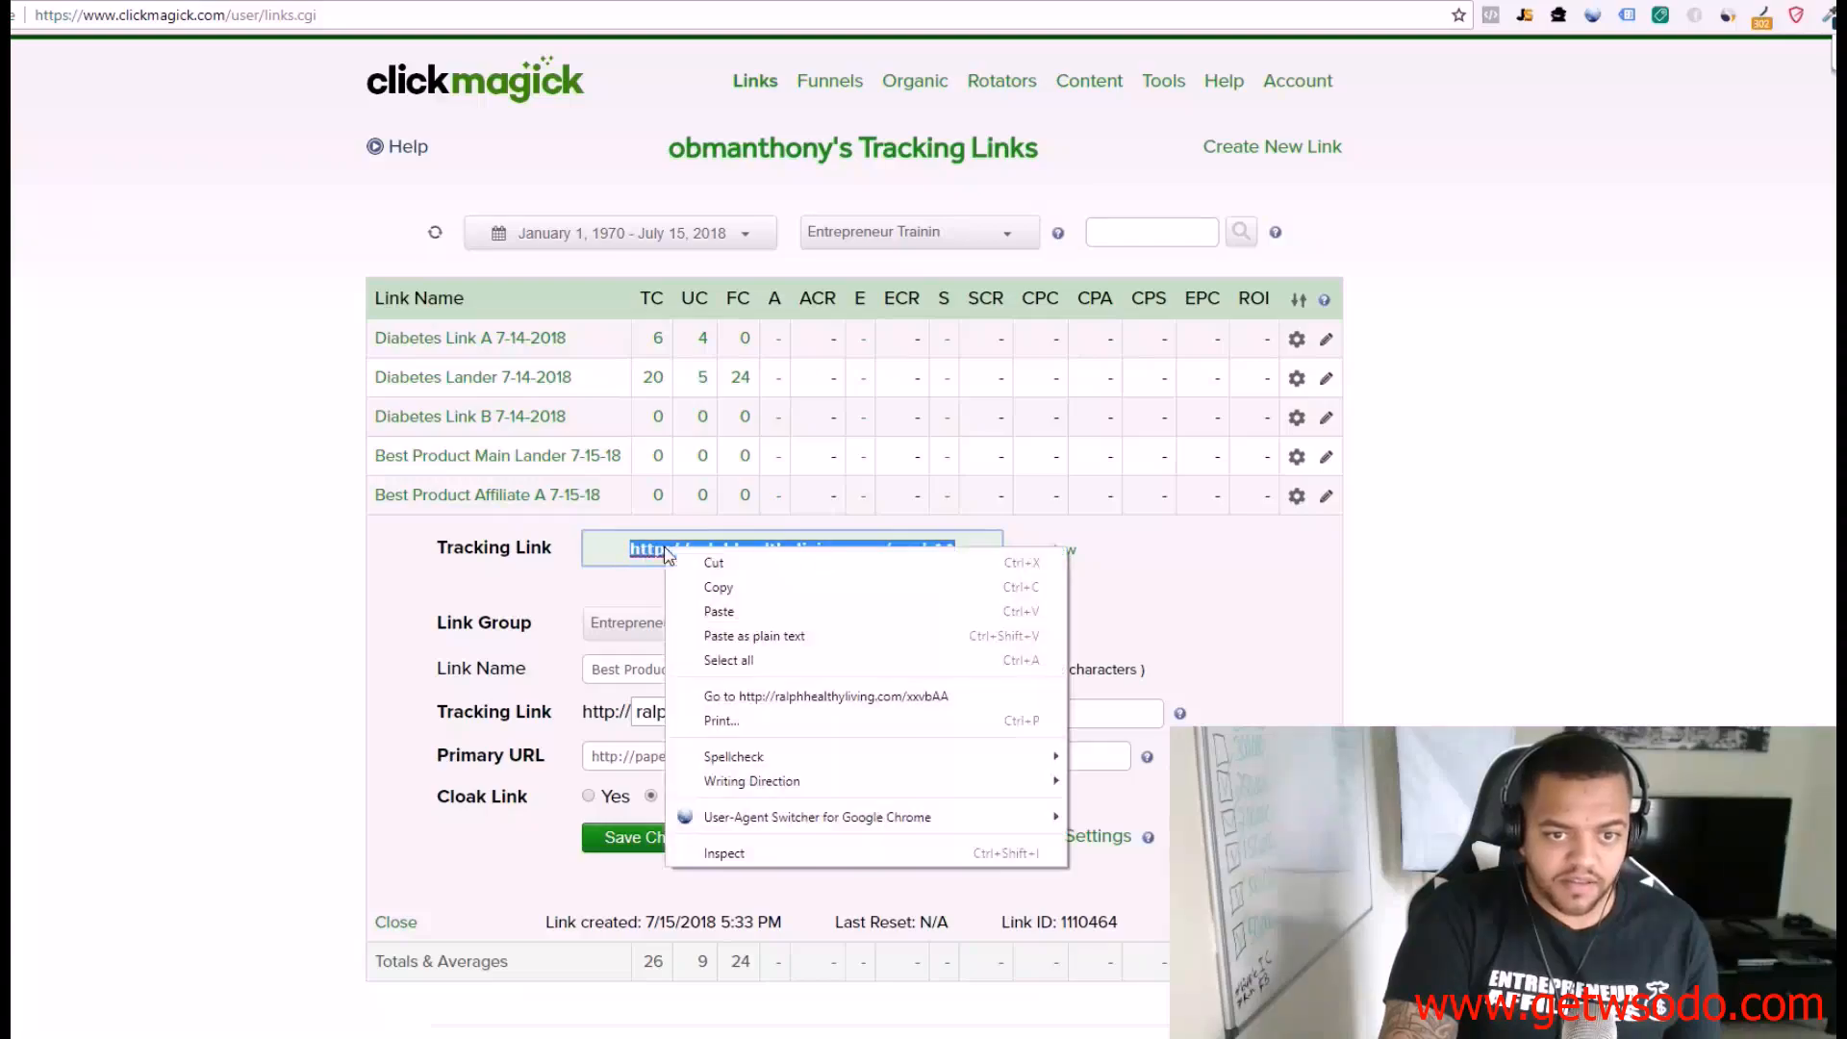
left_click(731, 589)
Step: In the Notepad note, put the papertrk.com link on its own line prefixed with "->" and paste the copied tracking link after "2)"
key("alt+Tab")
left_click(767, 568)
left_click(298, 568)
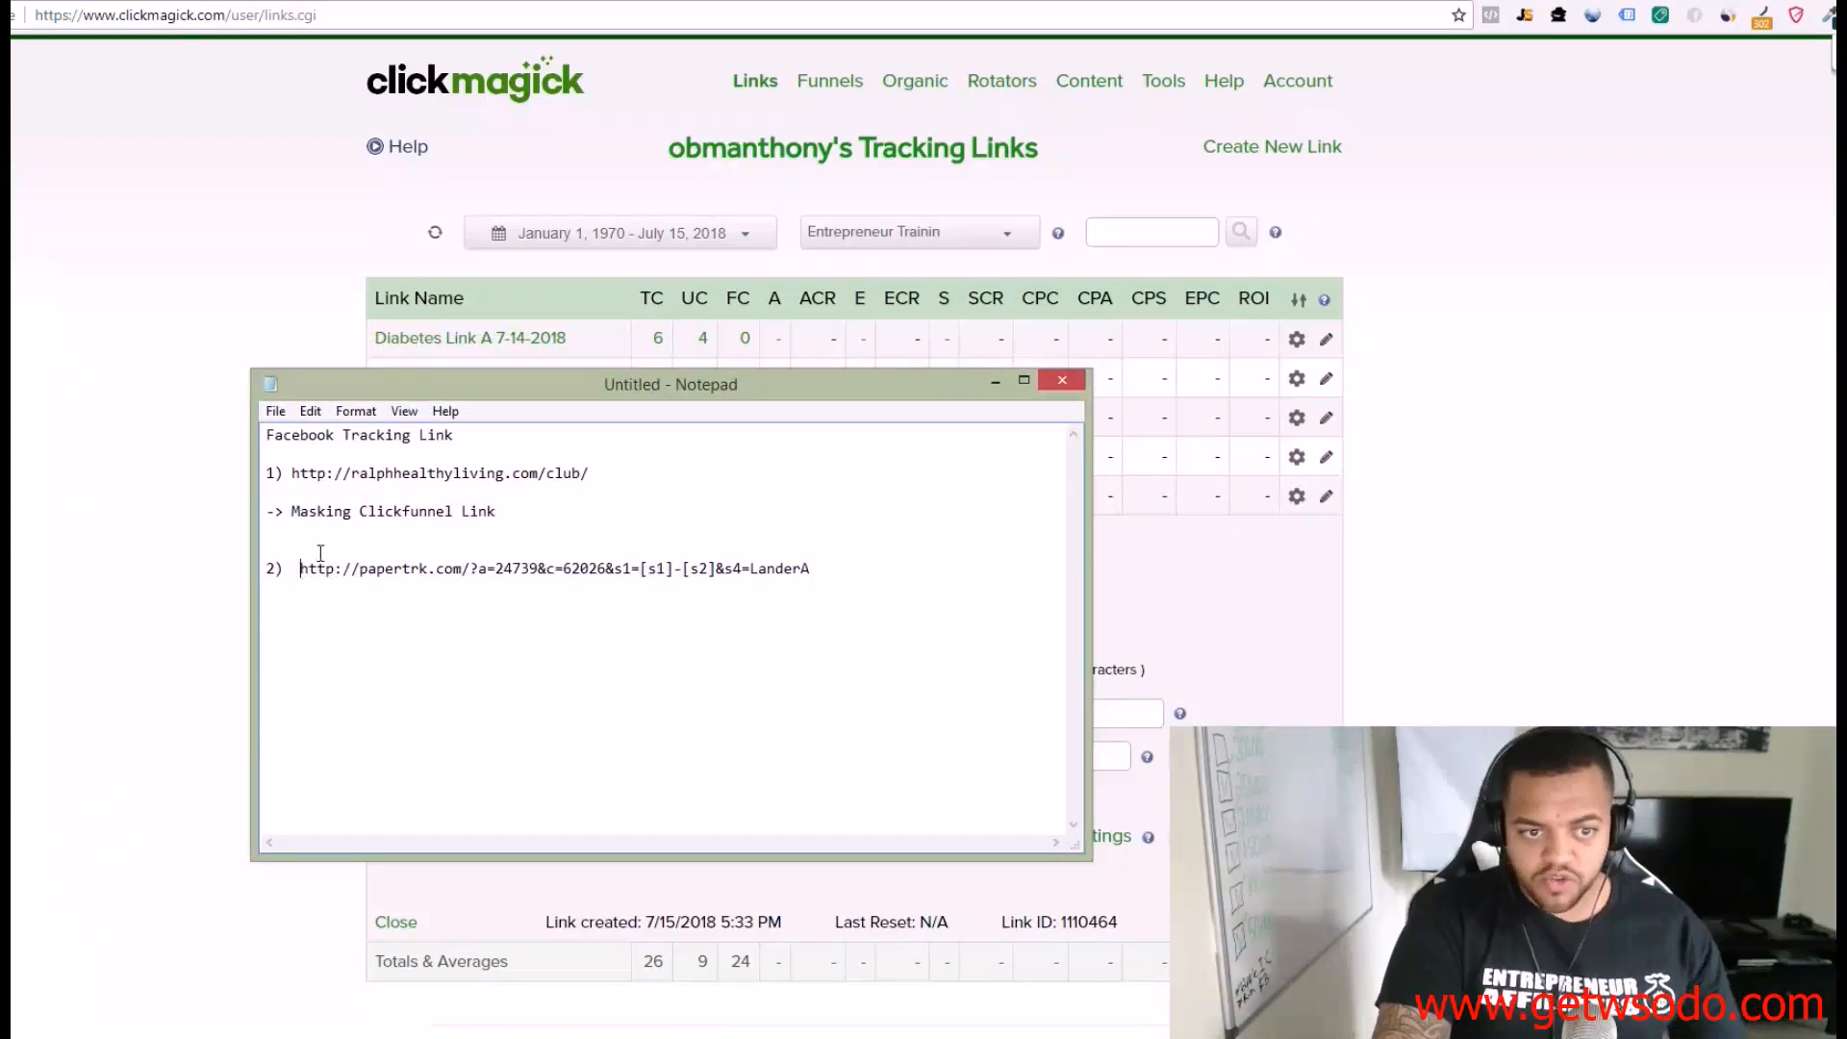
key("Return")
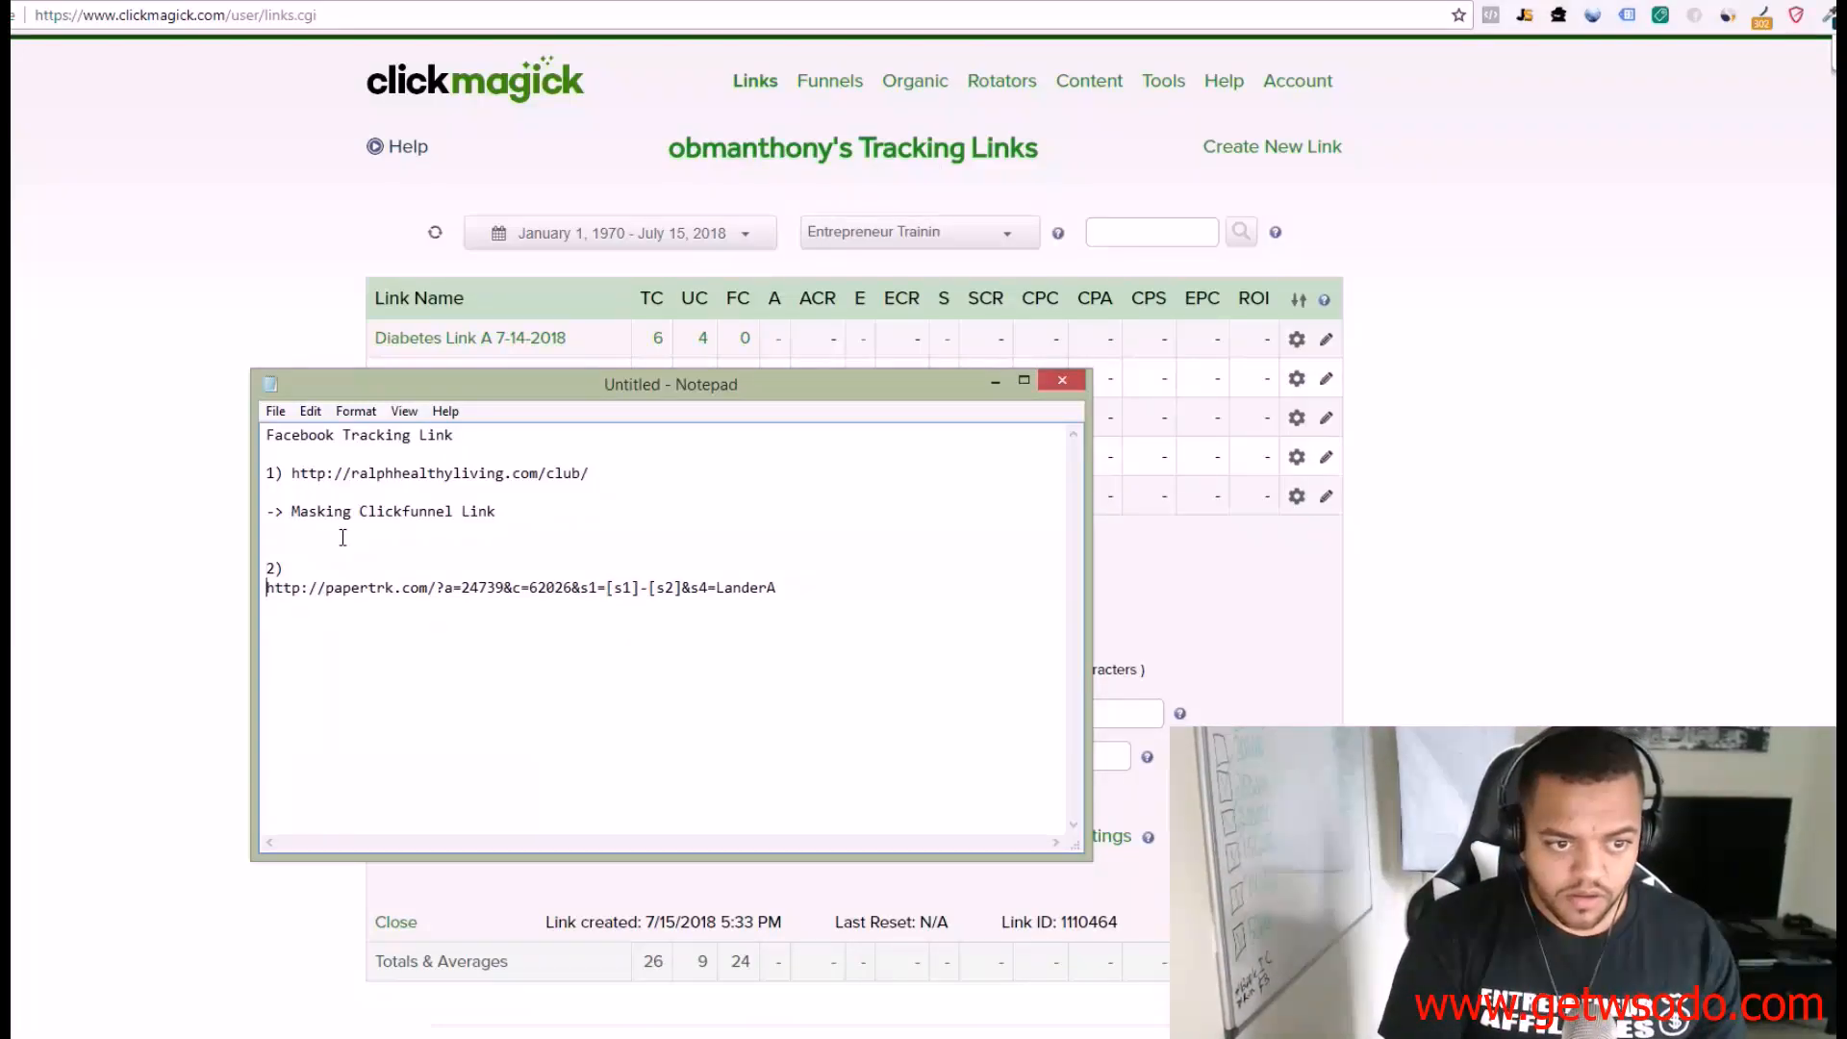
key("Return")
type(">")
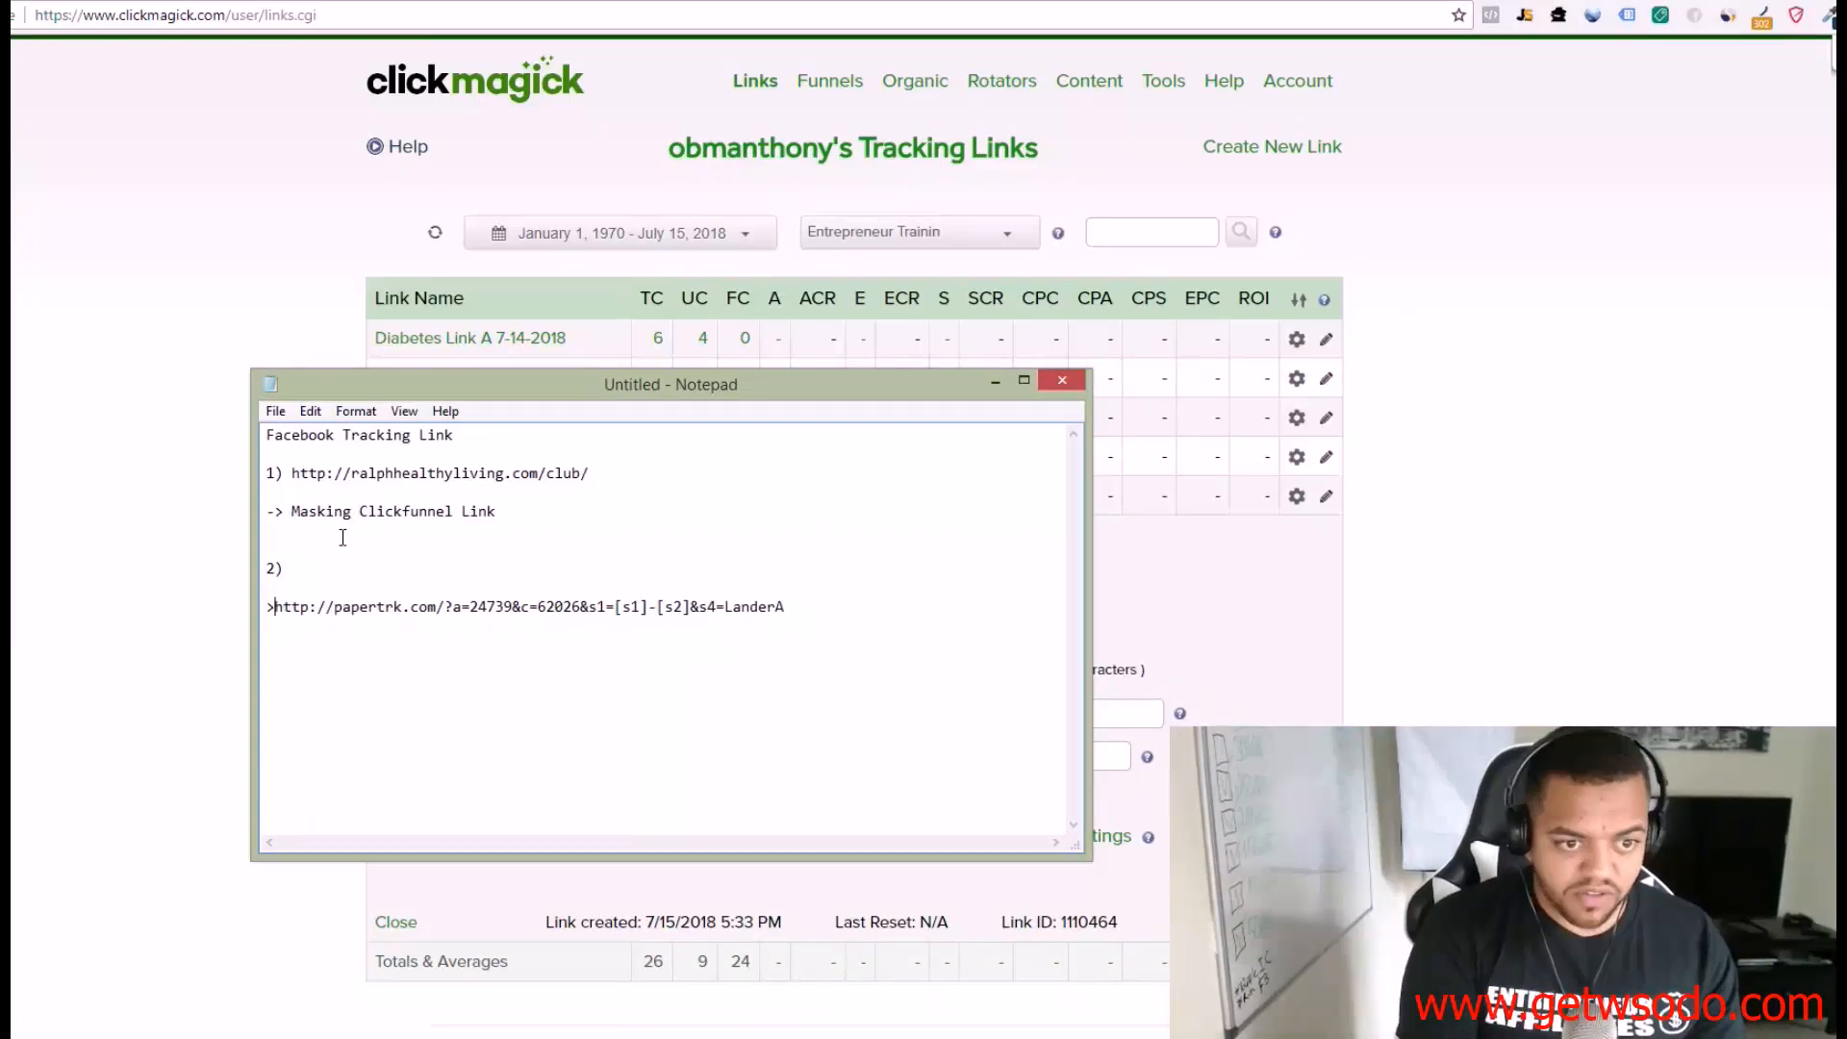
type("-")
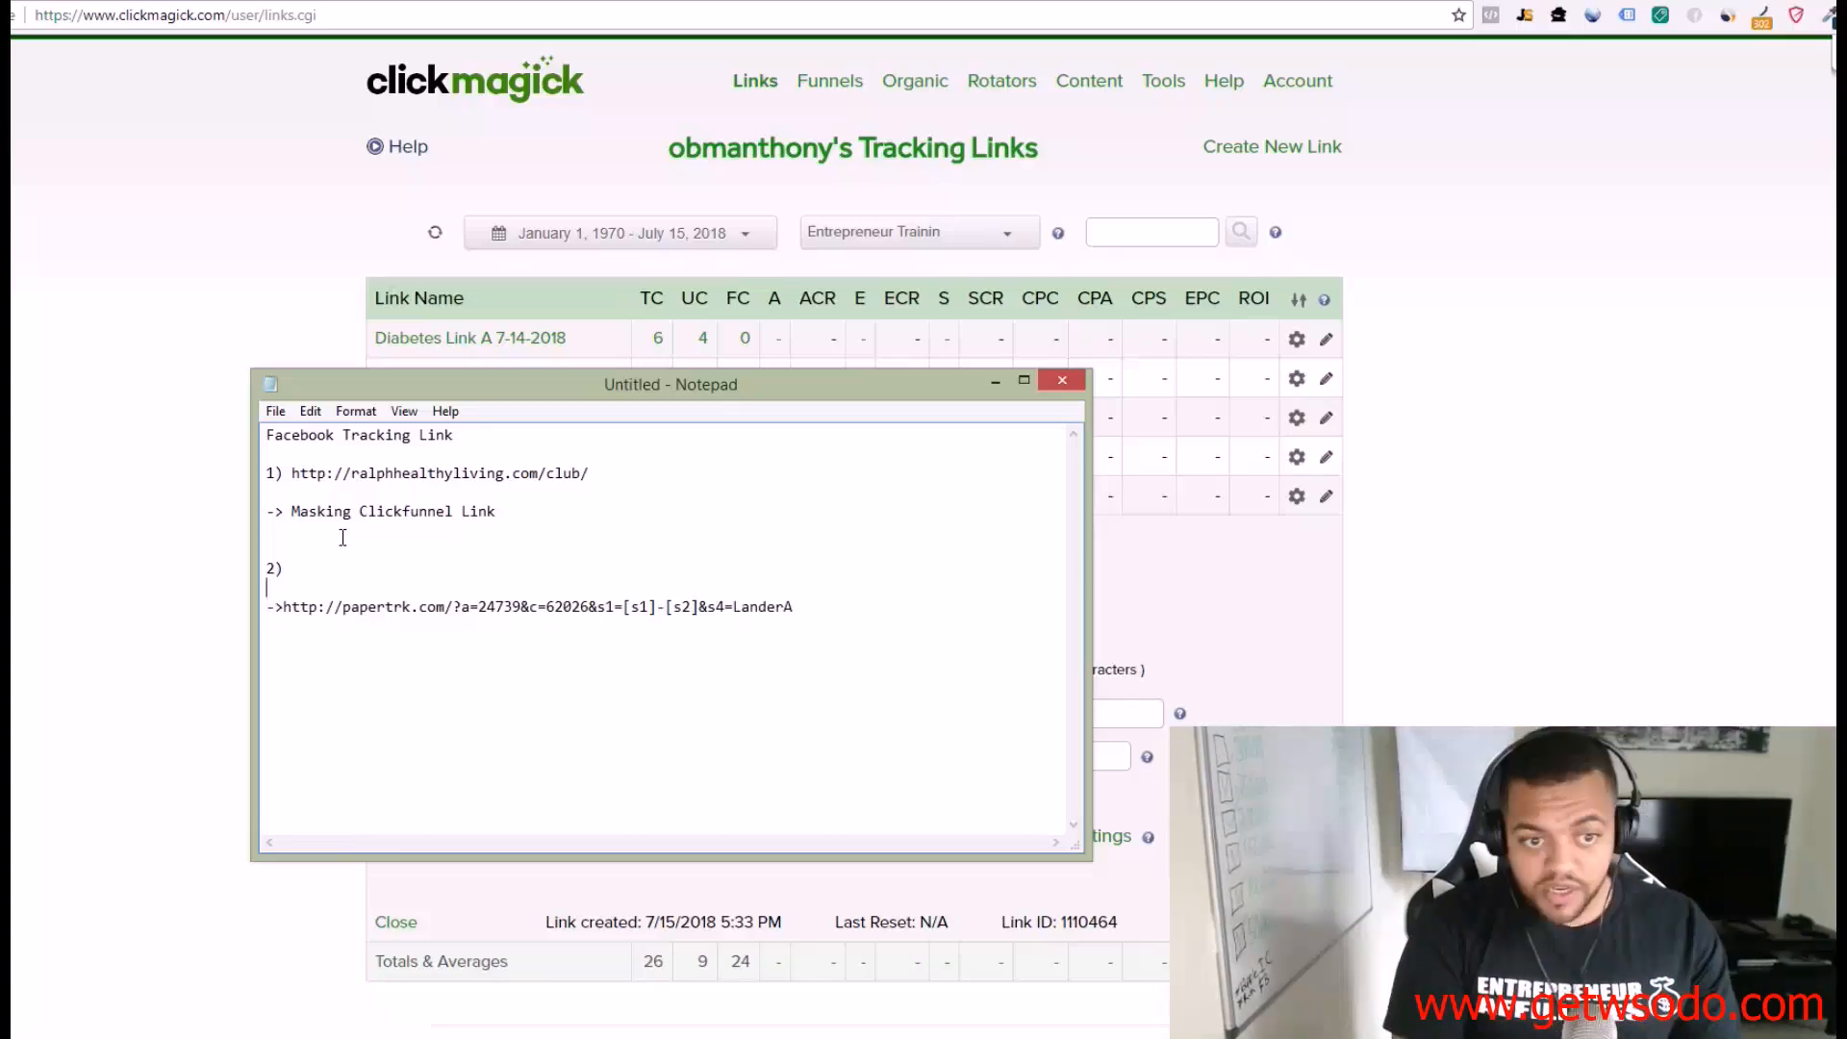
key("ctrl+v")
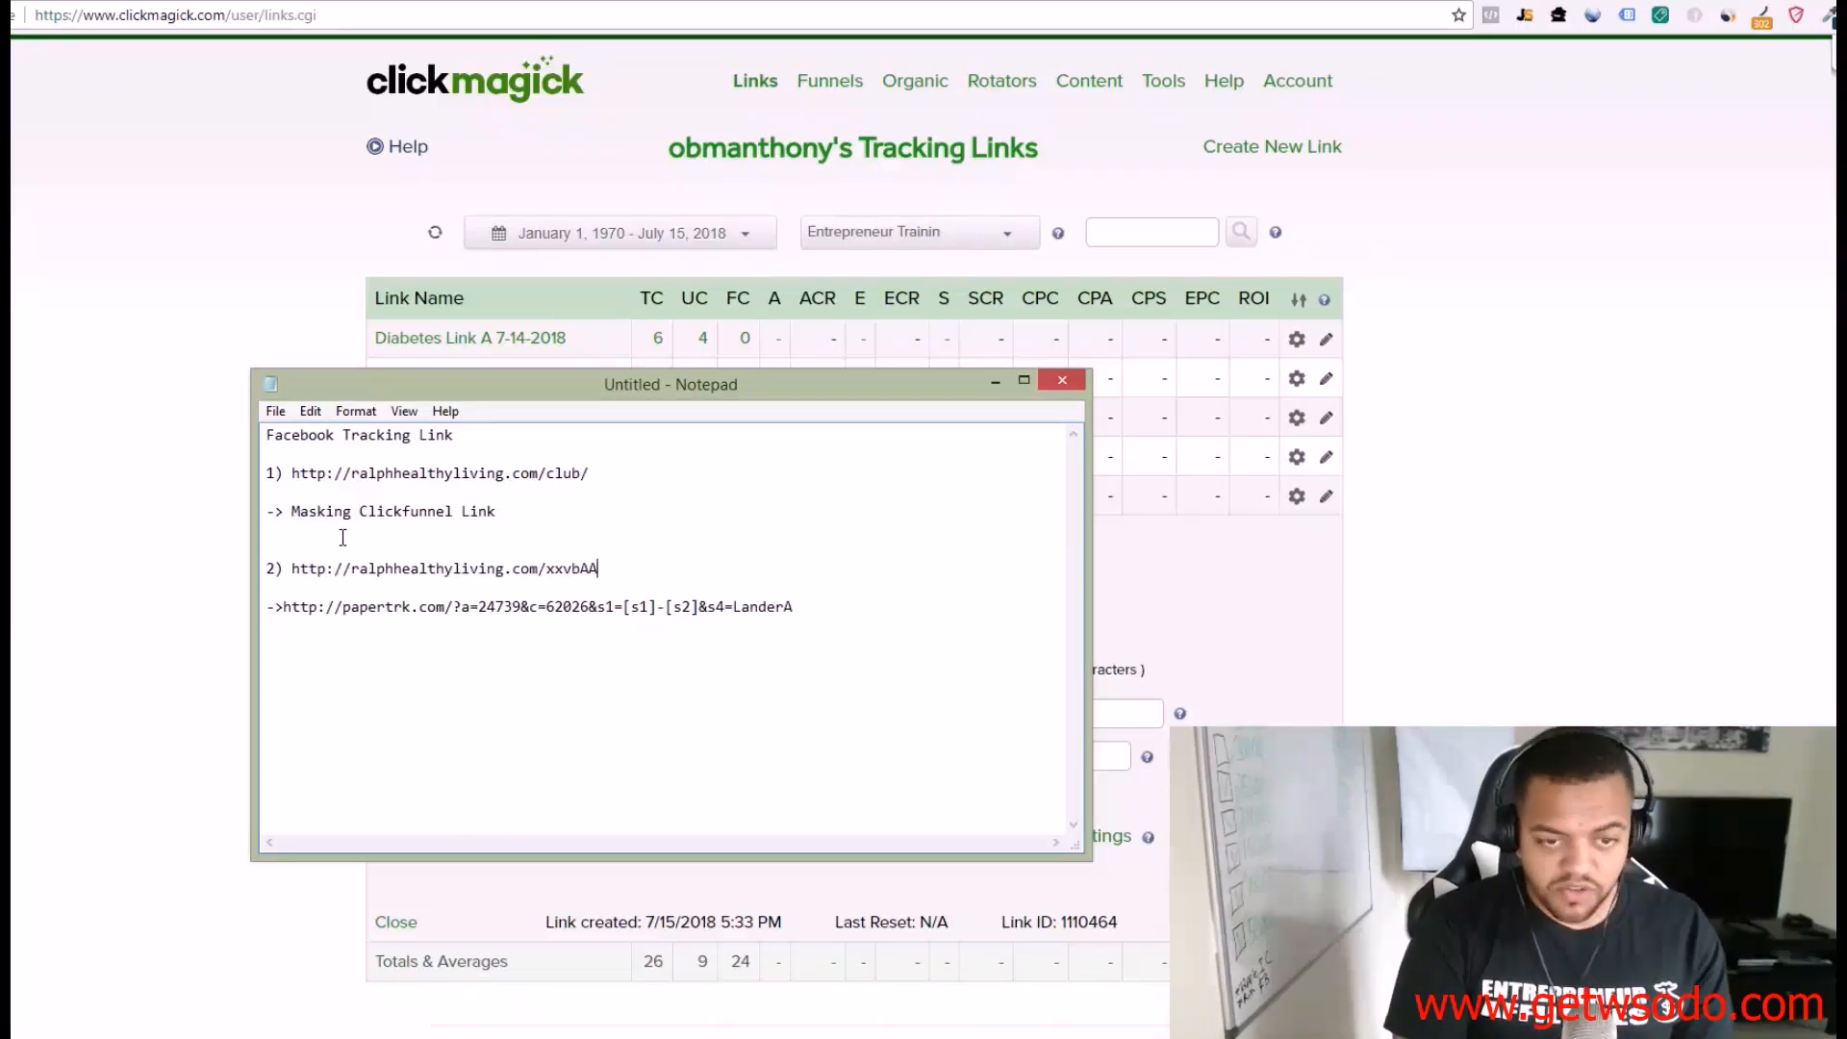
Step: Copy the "/[s1]/[s2]/[s3]" parameters from the Google Slides diagram and append them to the note's xxvbAA link with a single slash
mouse_move(588, 472)
left_mouse_down()
mouse_move(336, 475)
mouse_move(580, 479)
left_mouse_up()
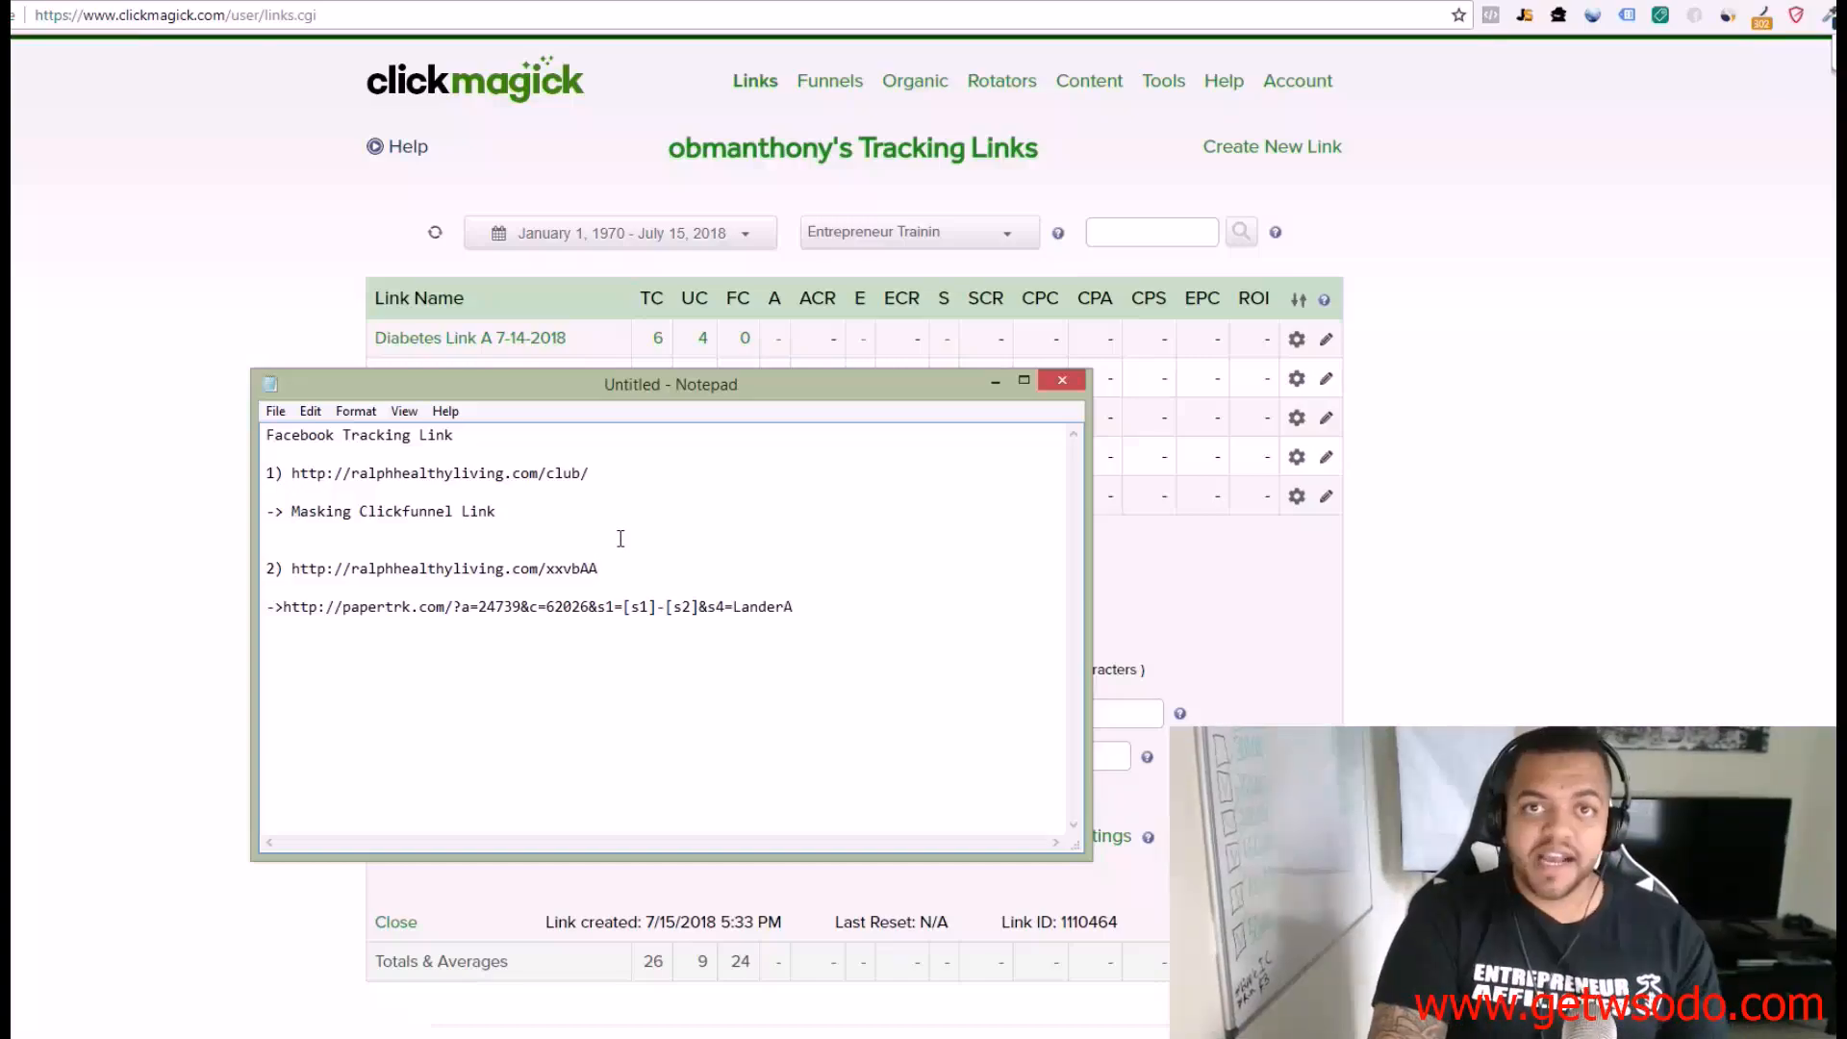
left_click_drag(749, 384, 0, 332)
left_click(425, 2)
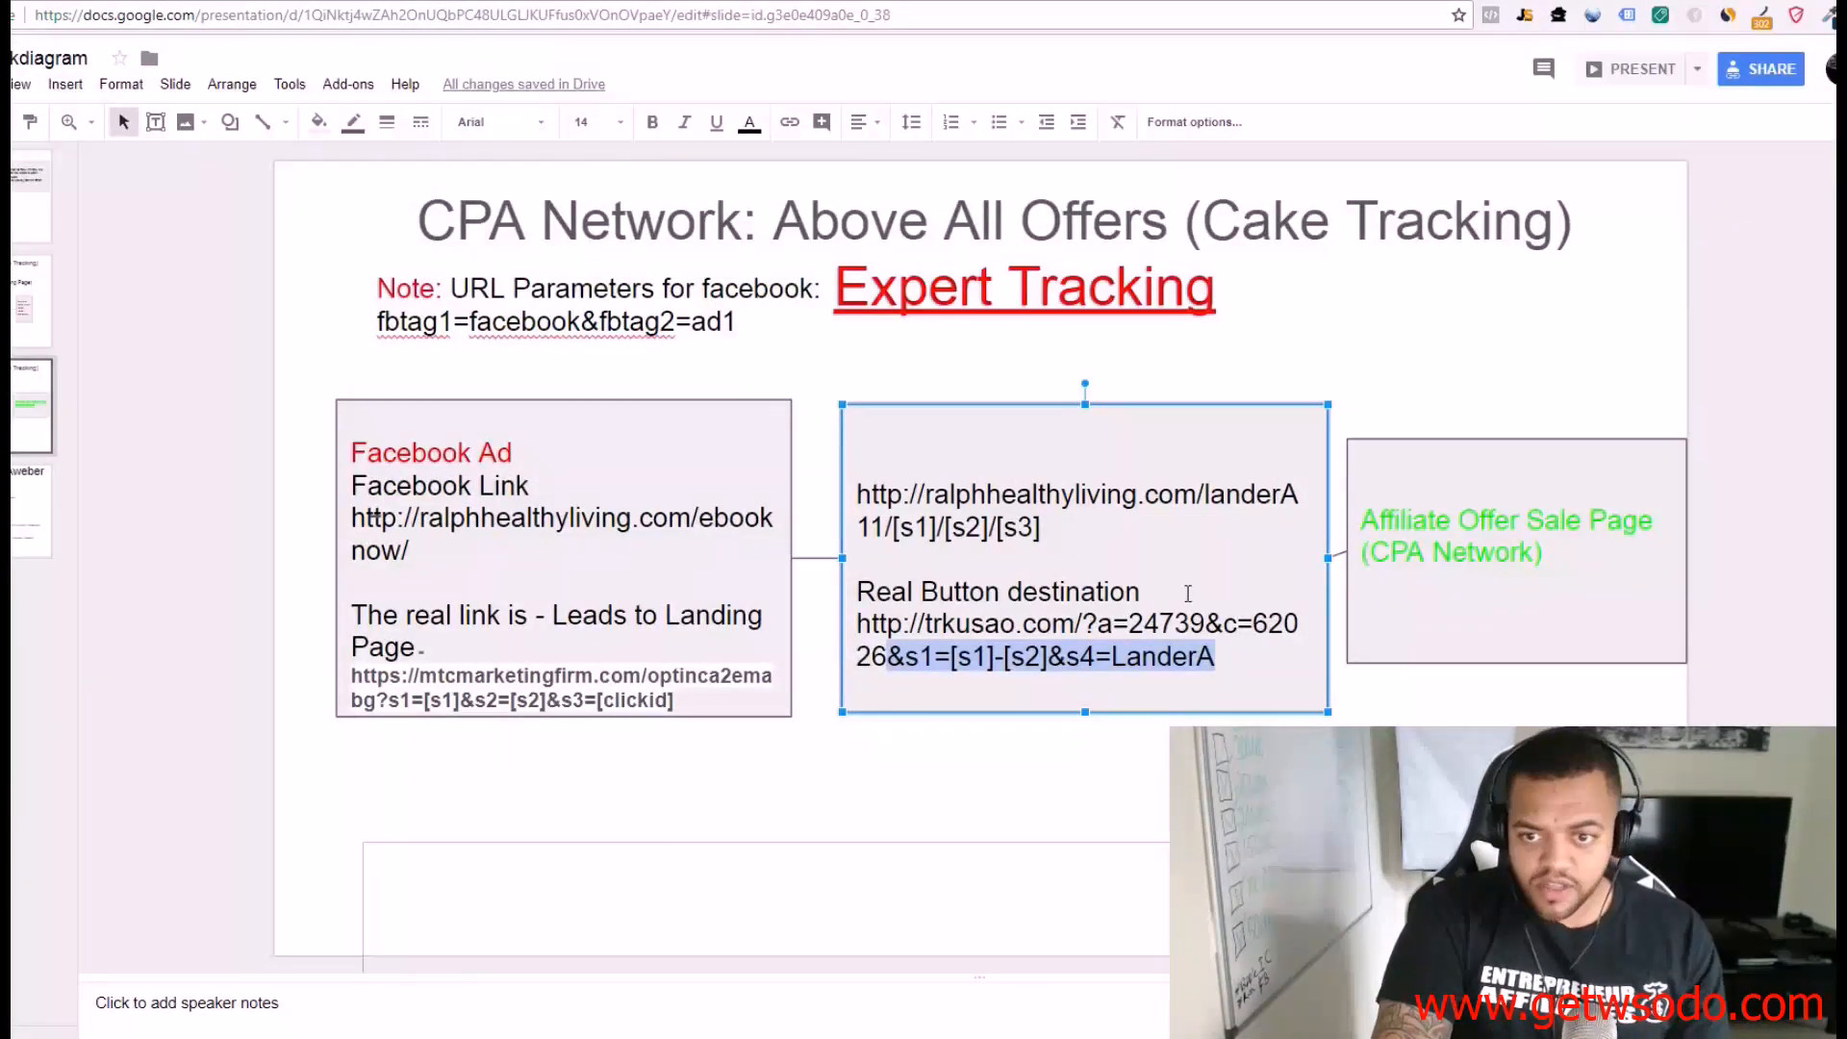
left_click(1176, 618)
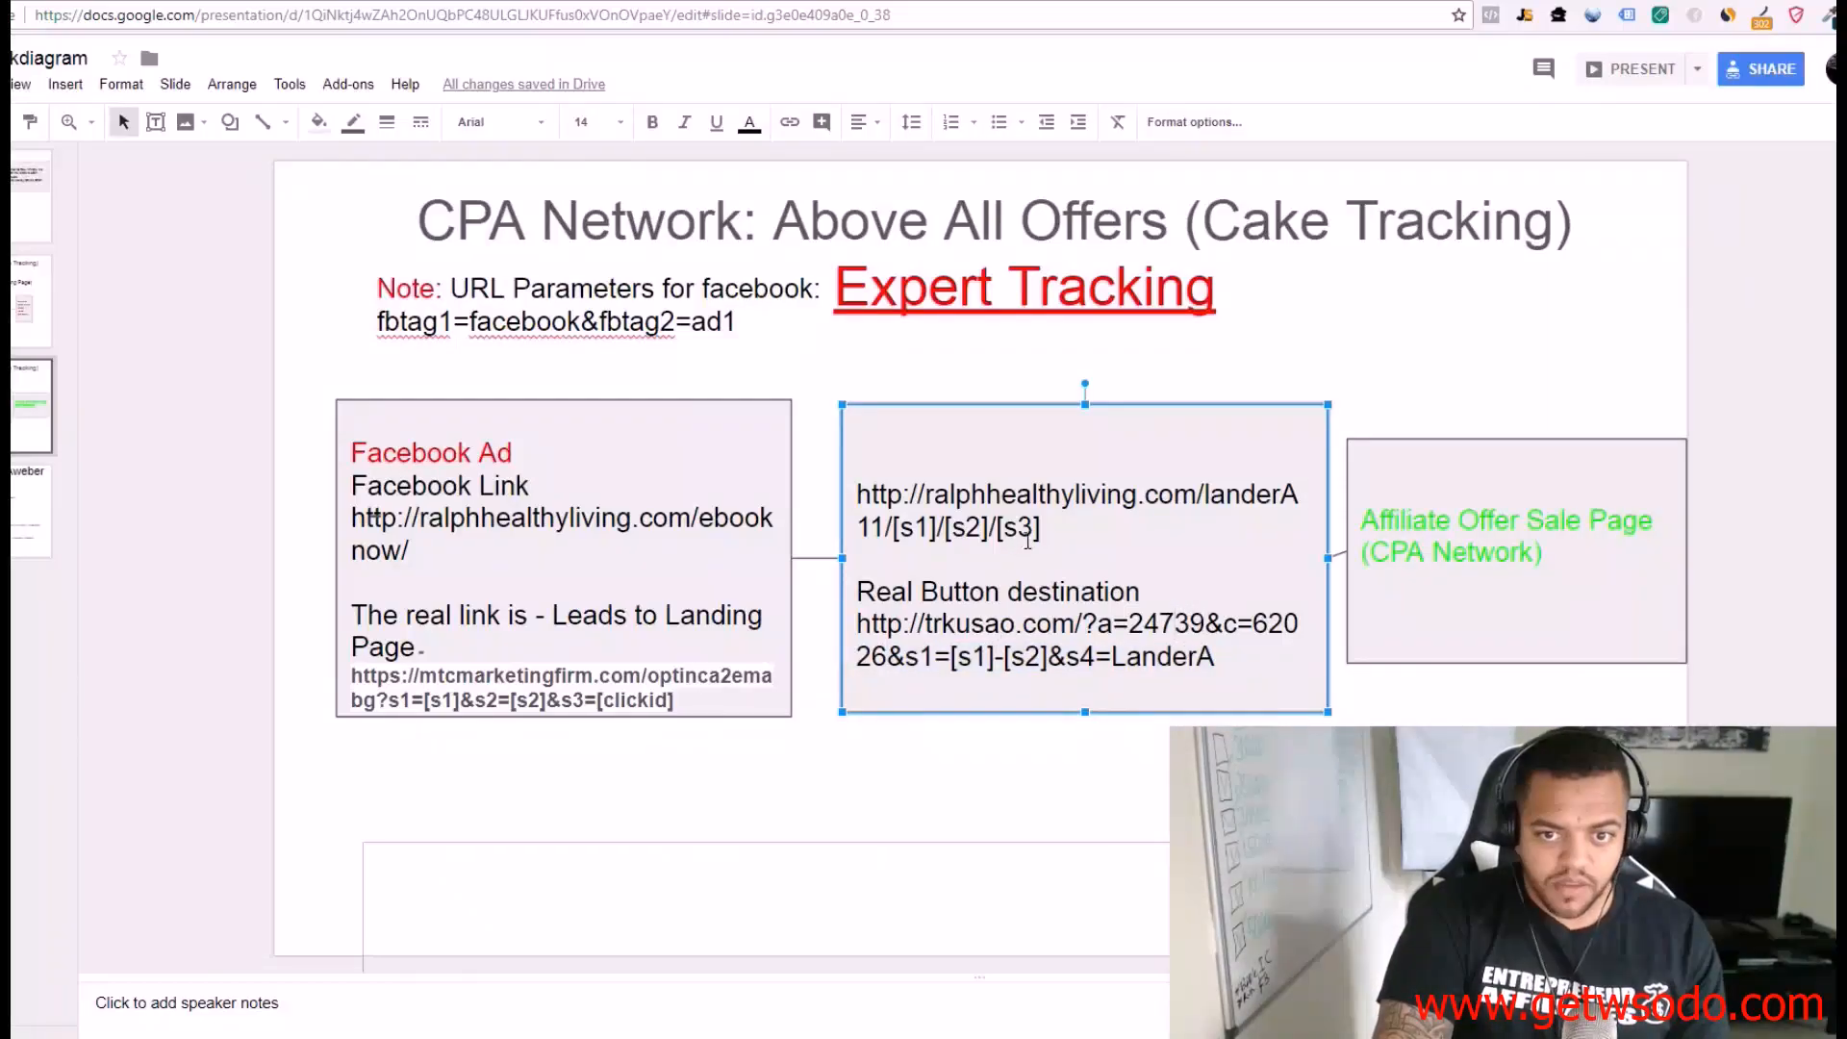
left_click(870, 529)
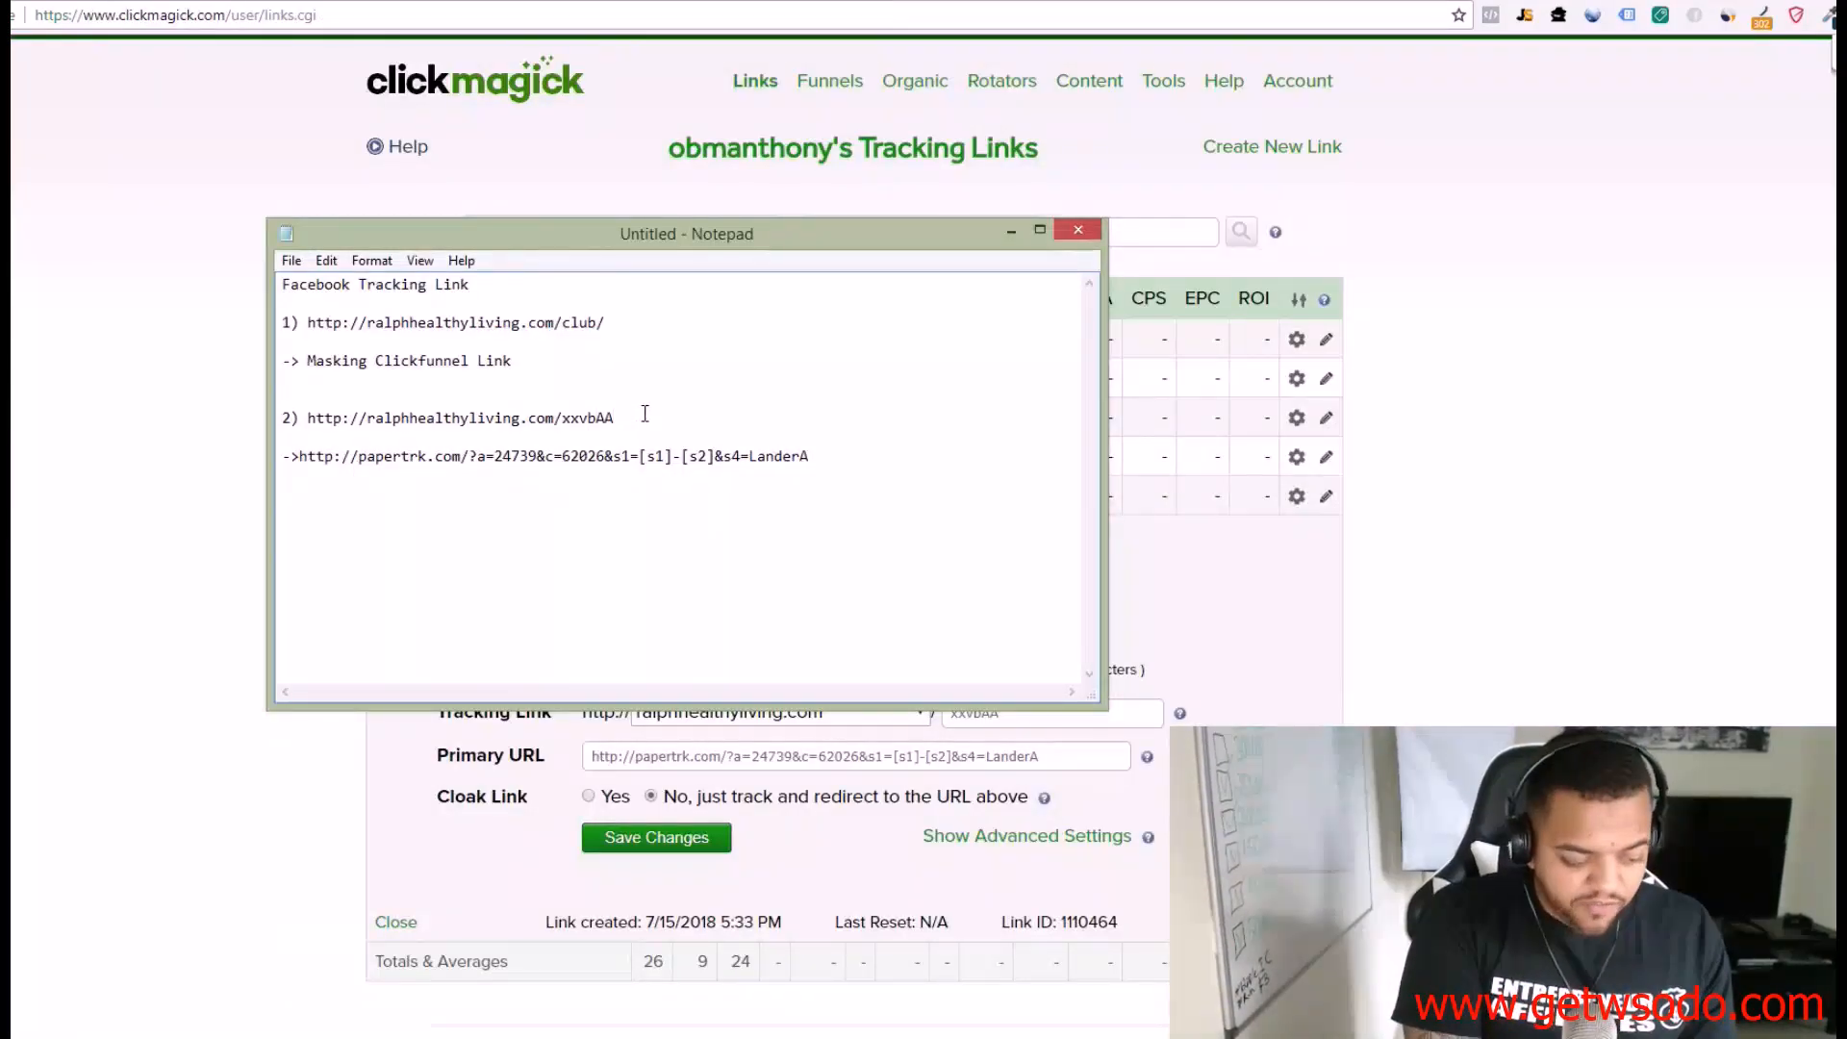
left_click(644, 414)
key("ctrl+v")
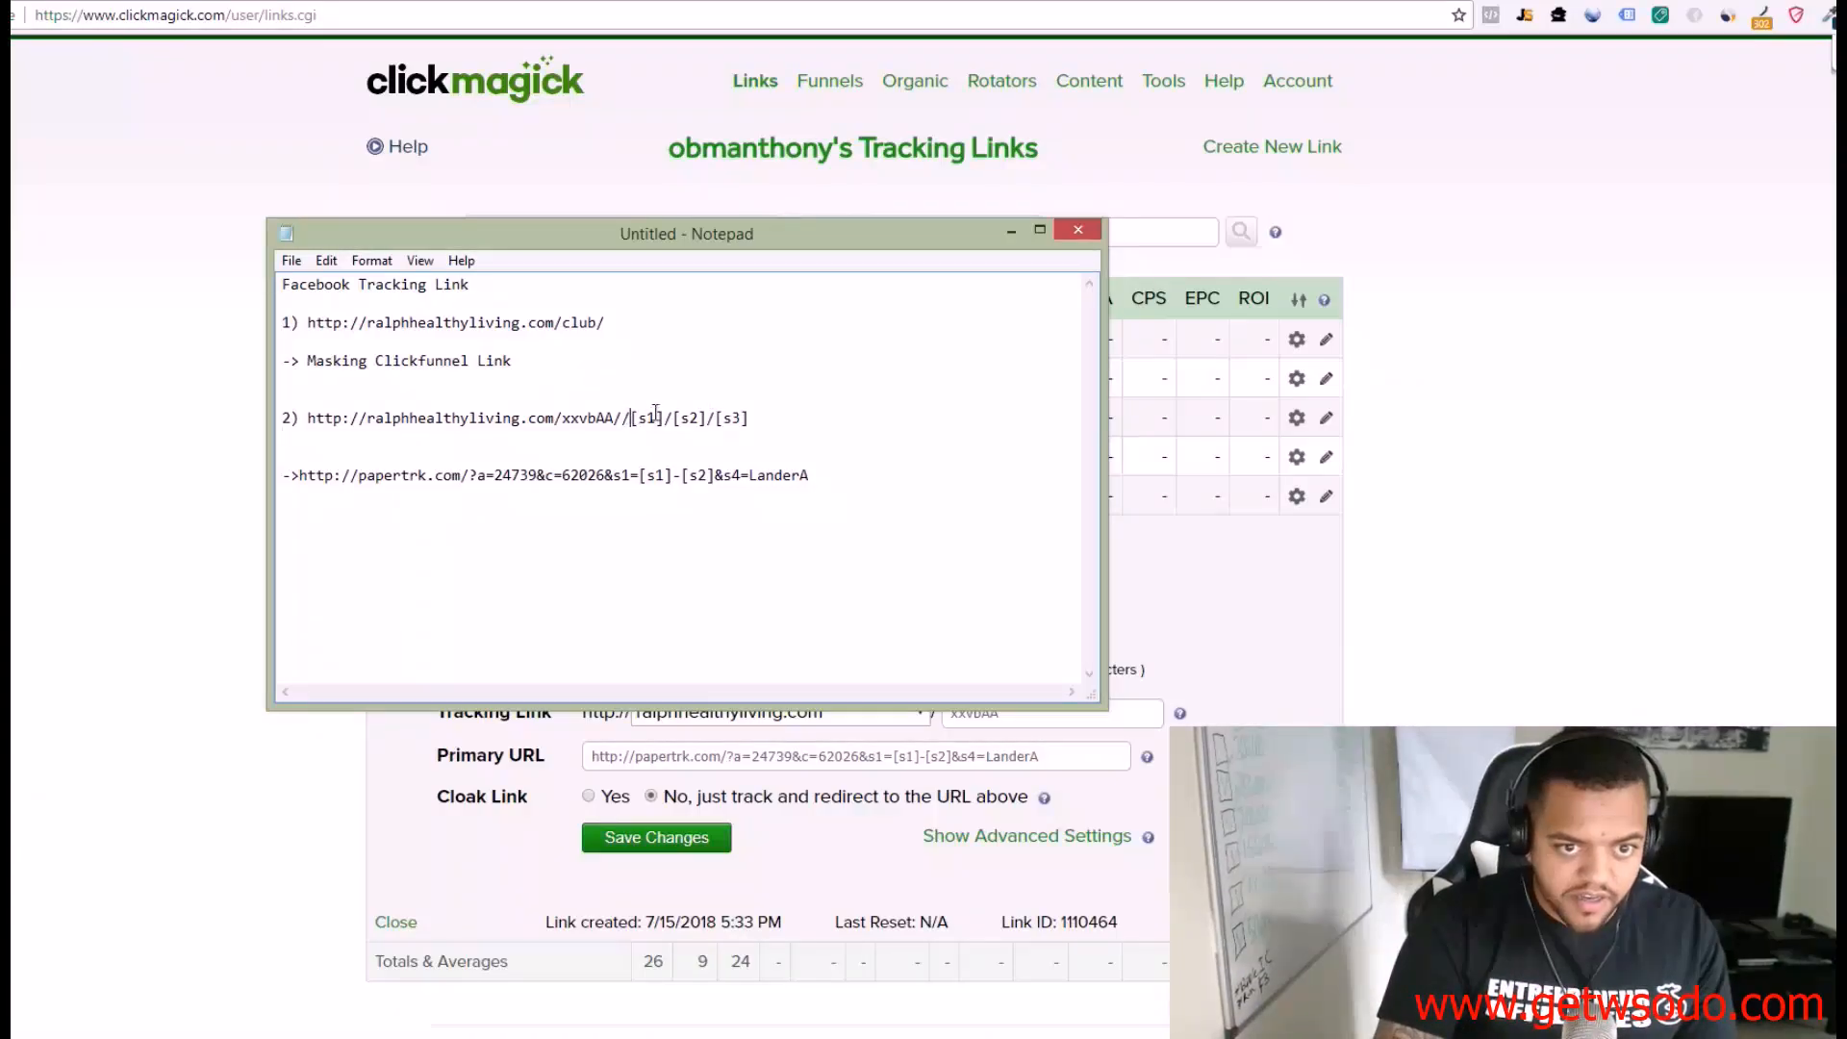
key("BackSpace")
left_click(755, 416)
left_click_drag(755, 416, 311, 425)
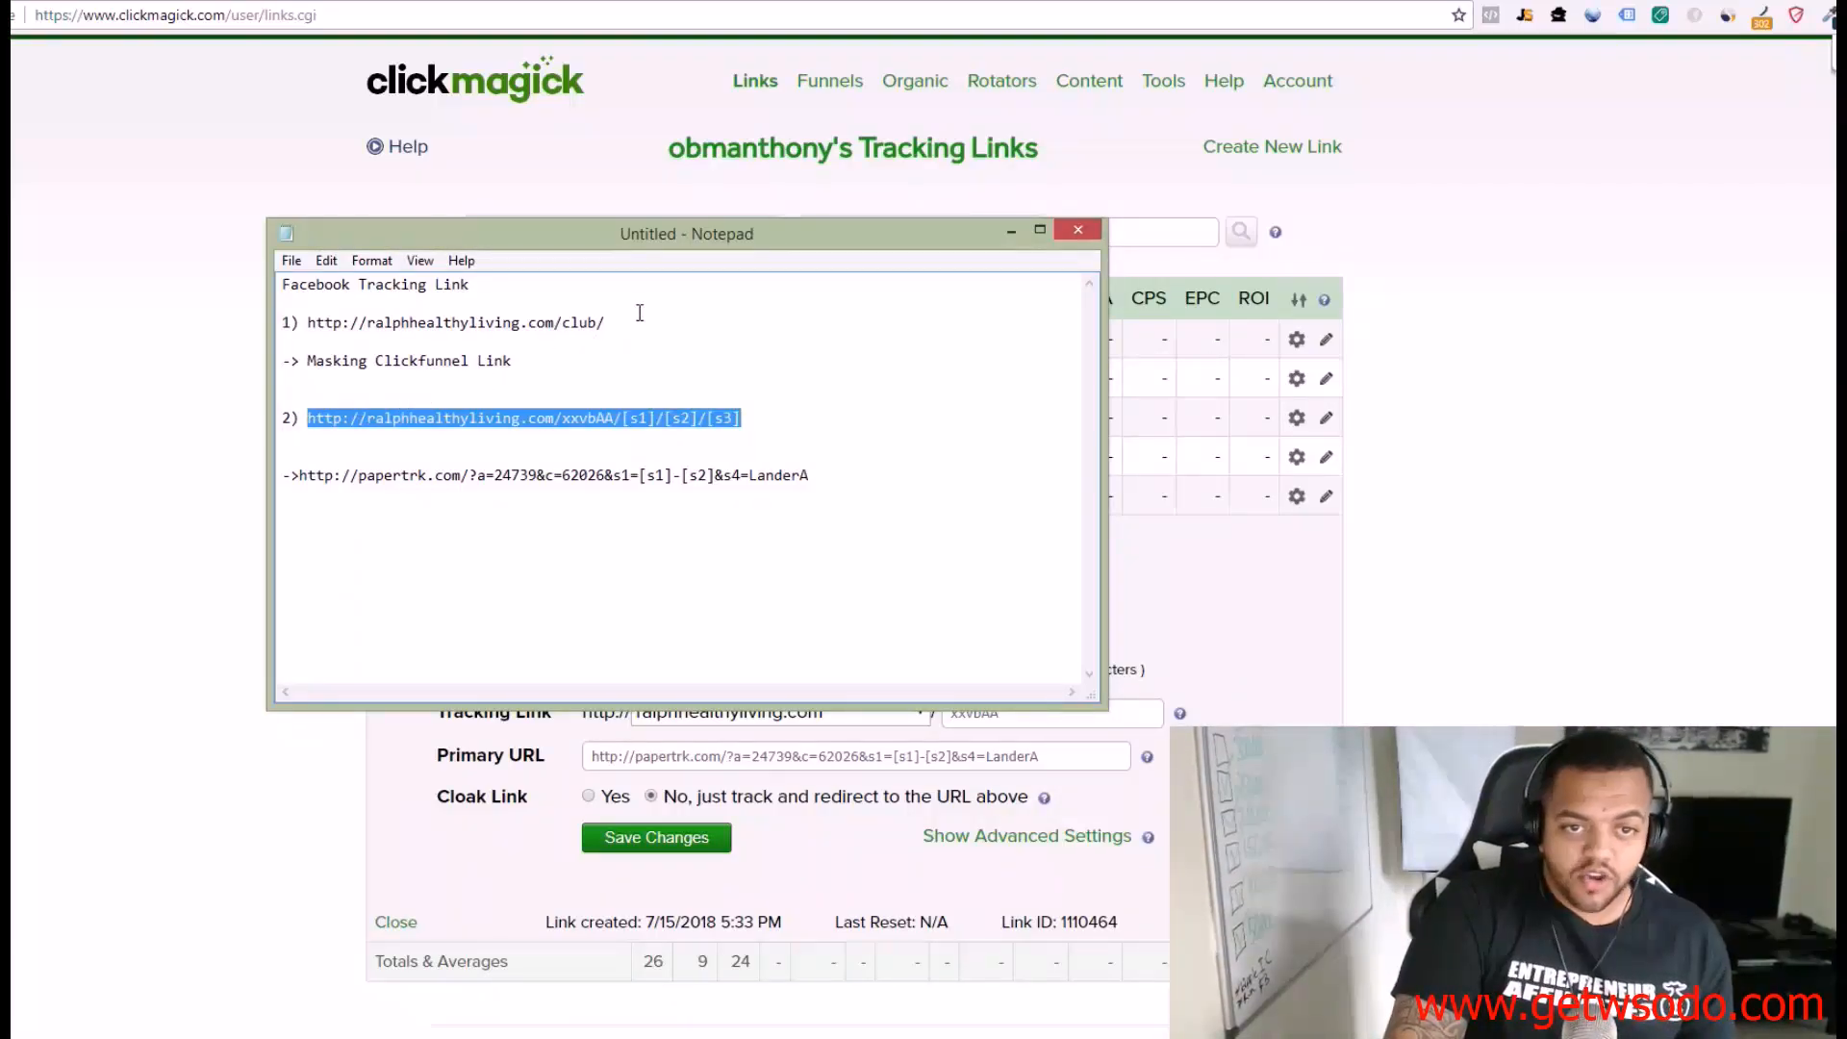
left_click(534, 322)
left_click_drag(606, 322, 305, 324)
left_click(307, 323)
left_click_drag(308, 418, 714, 418)
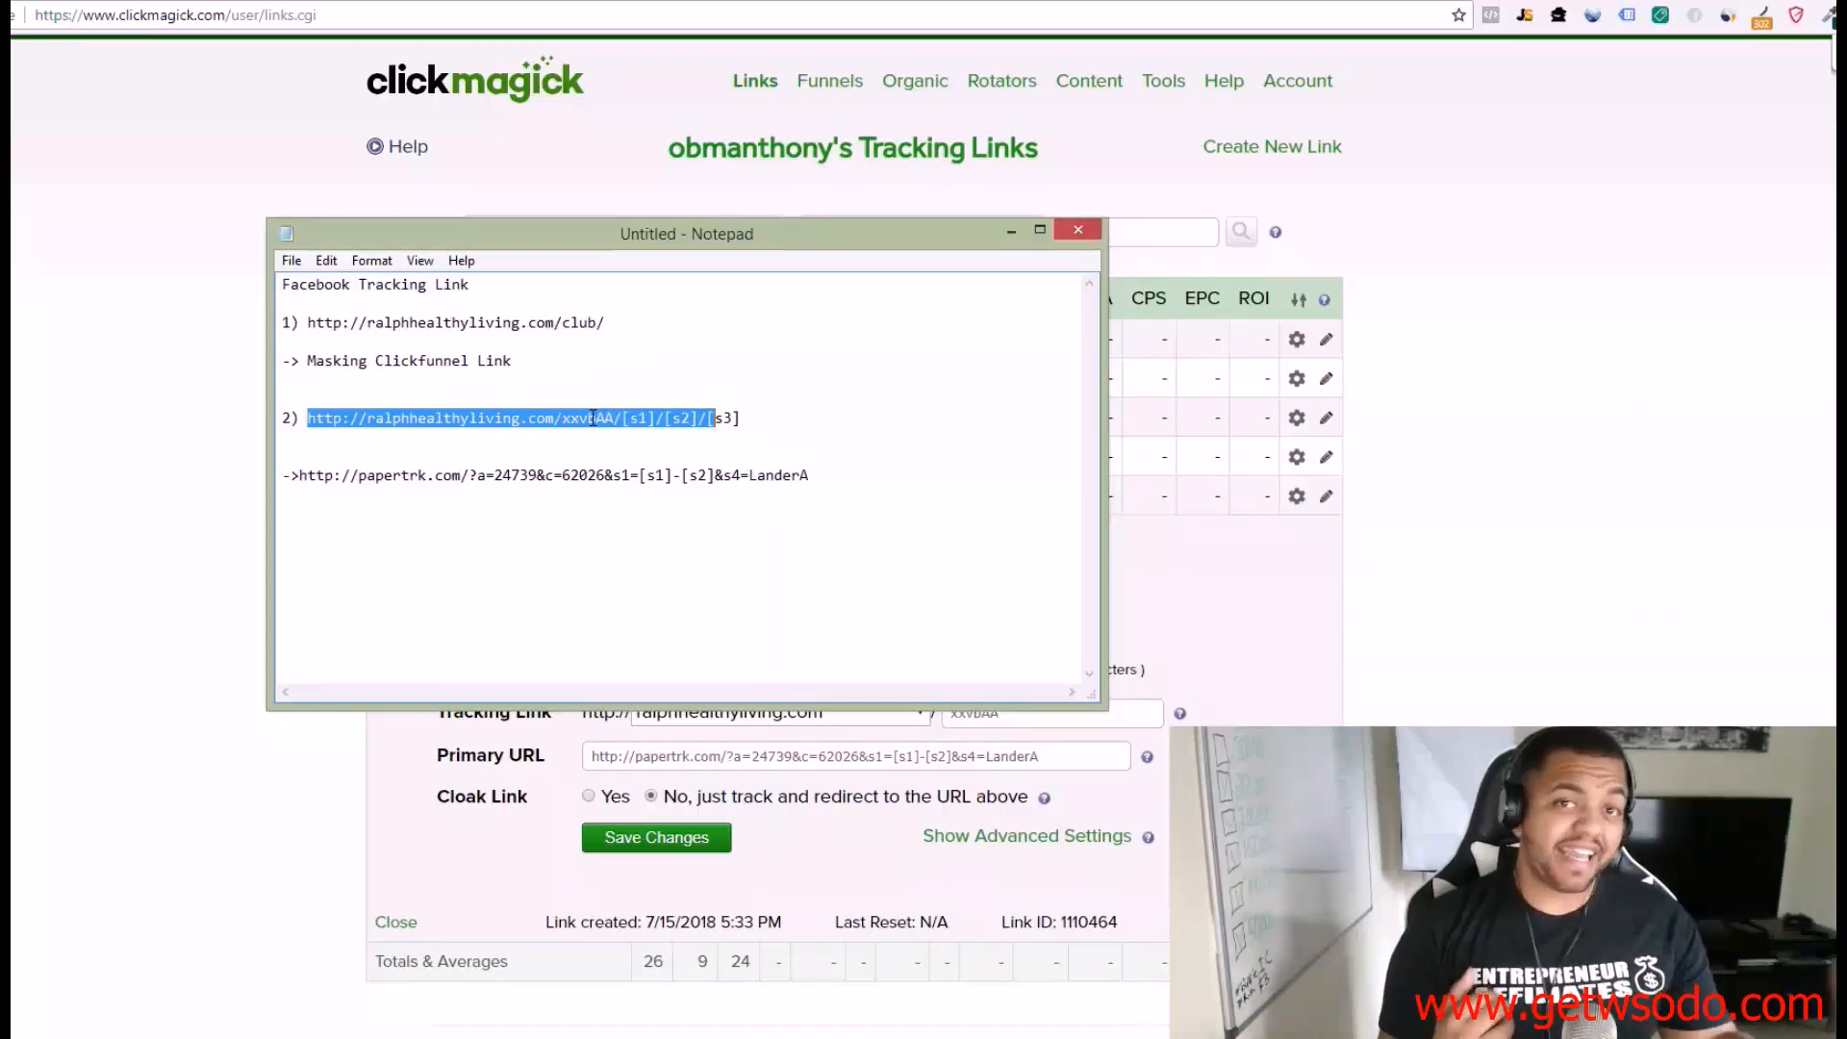
Step: Add the line "3) Intergration (Aweber) + Clickfunnels" below the papertrk.com link in the note
left_click(849, 468)
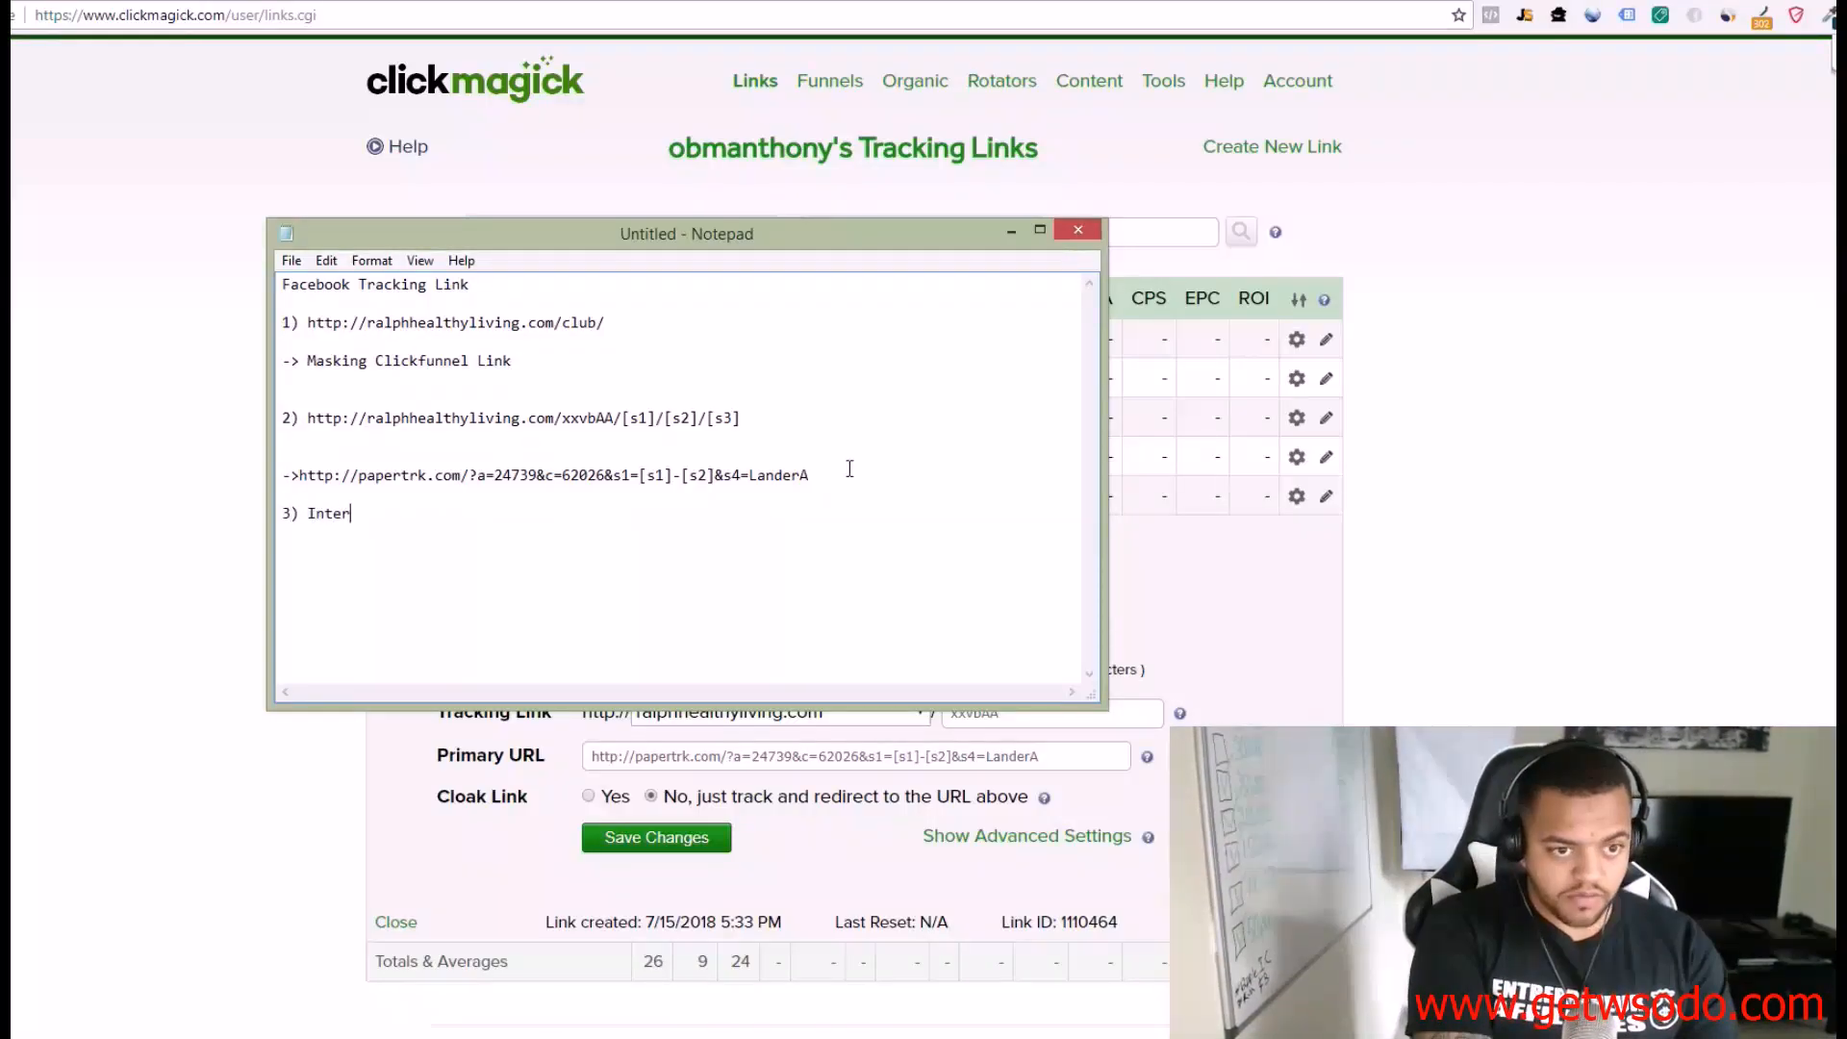
type("tion")
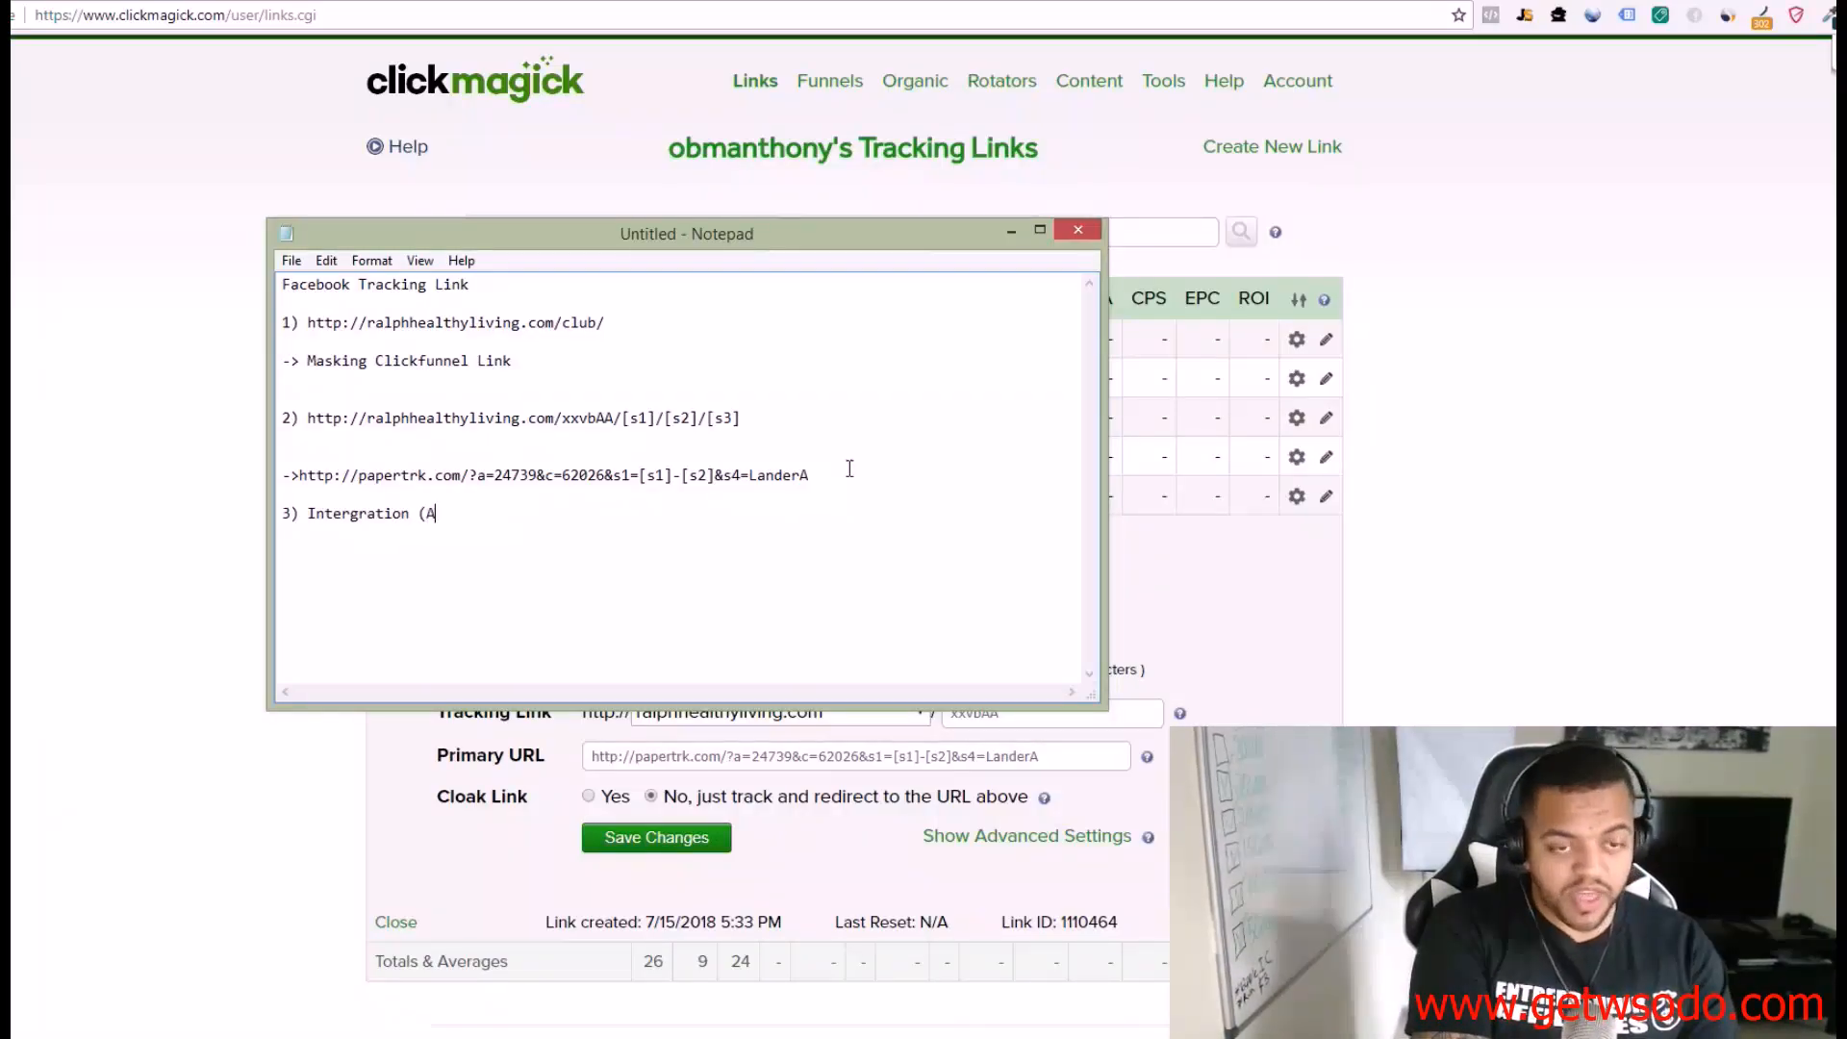
type("(Aweber) + C")
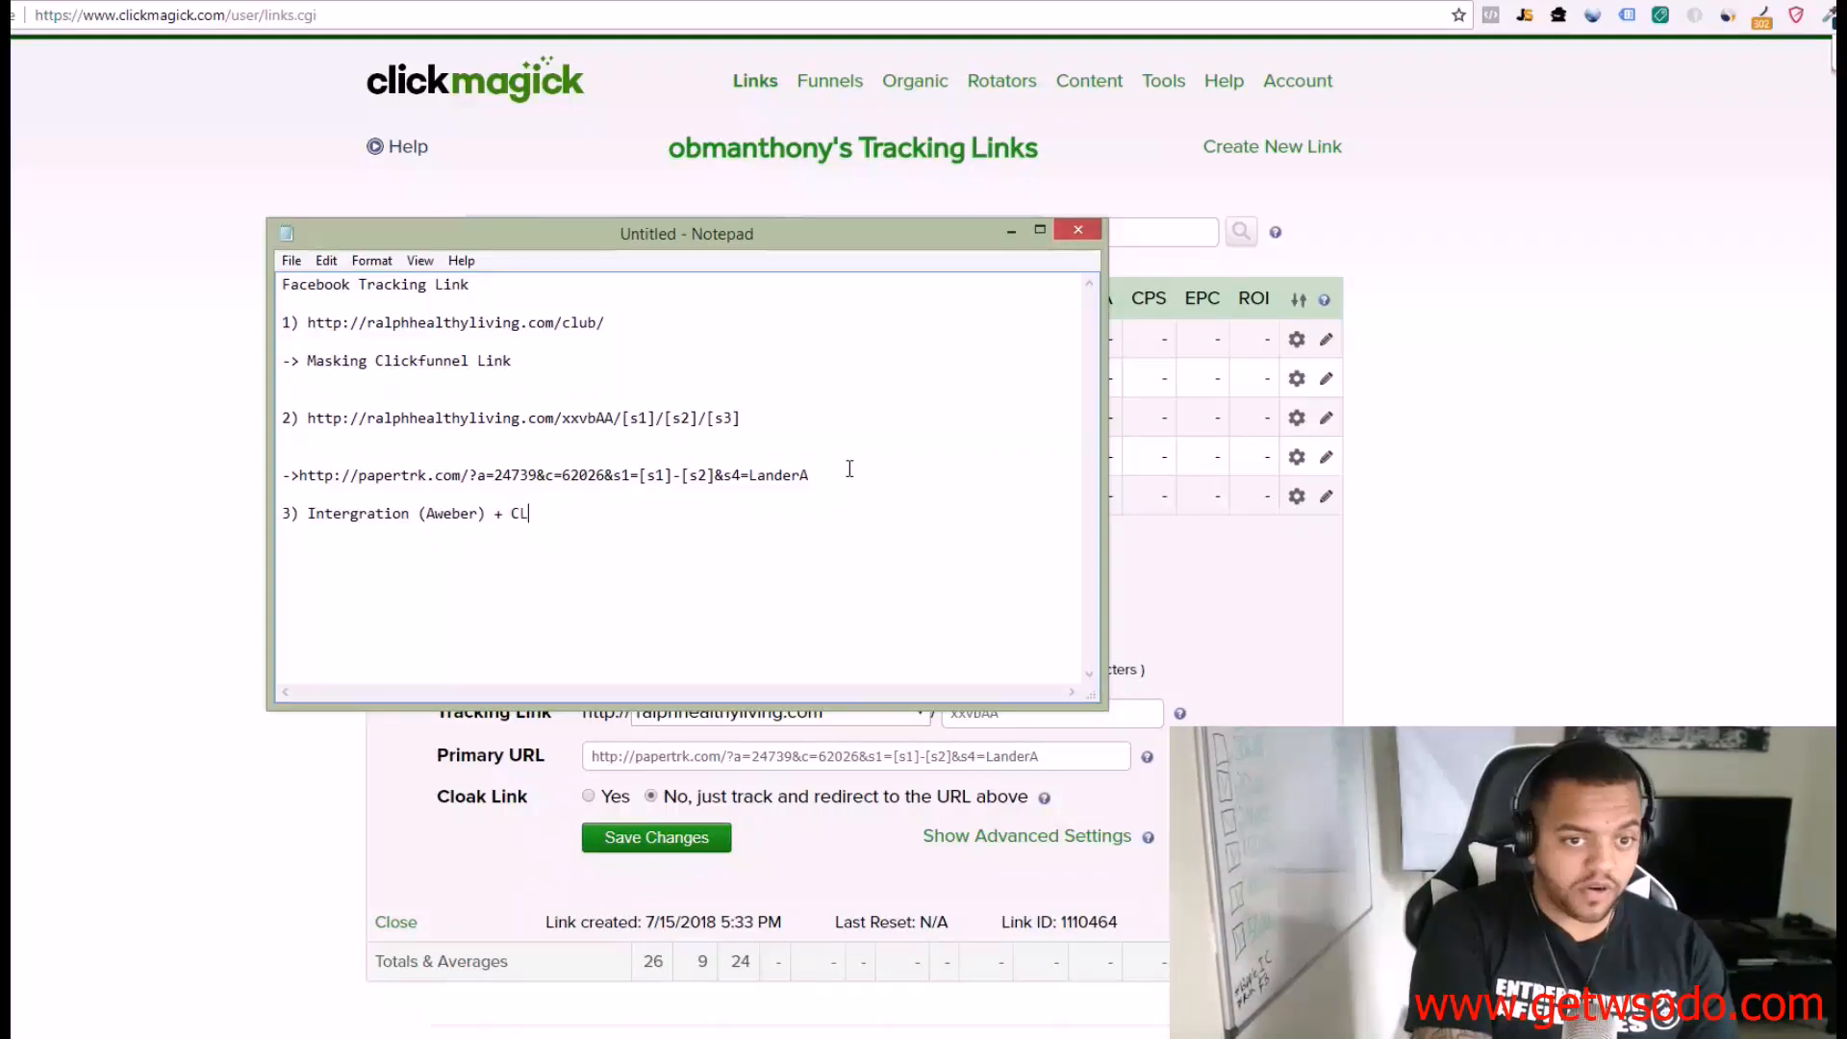
type("lickfunnels")
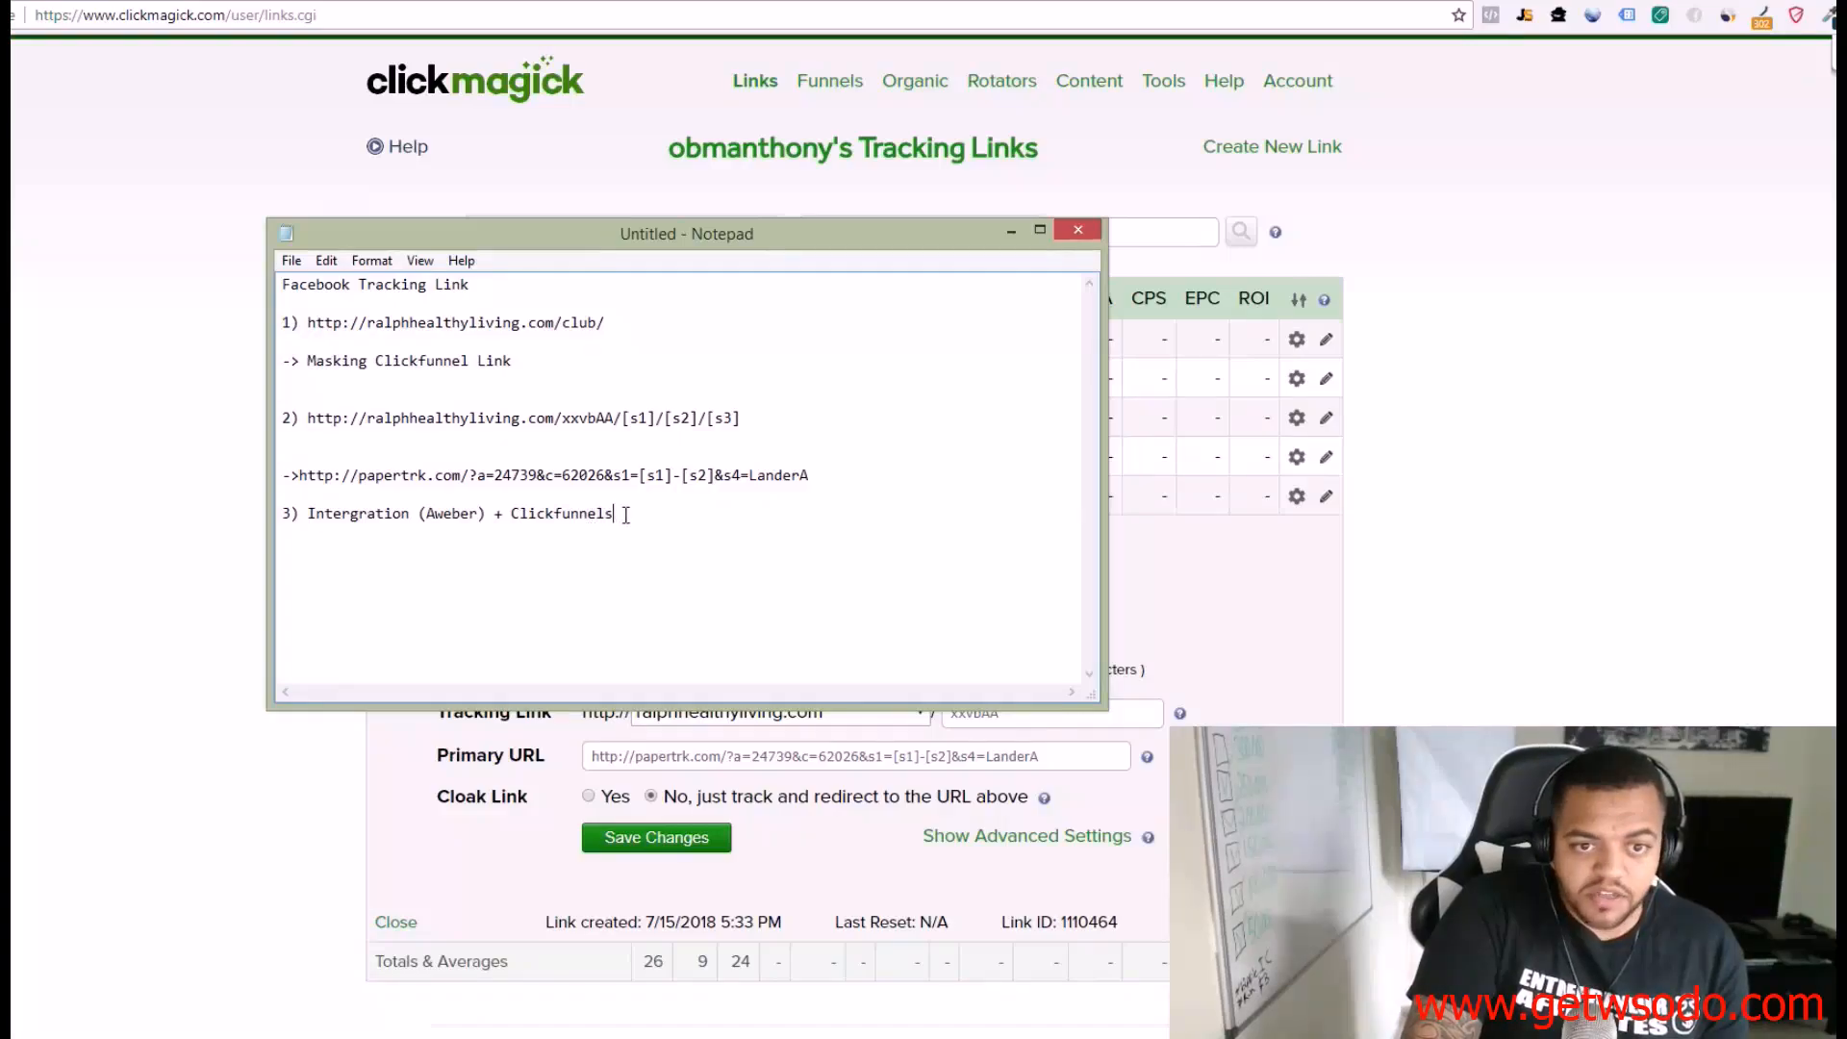
Step: Move the note aside, switch to ClickFunnels and open the Beststudents optin page in the page editor
left_click_drag(811, 248, 0, 245)
key("ctrl+Tab")
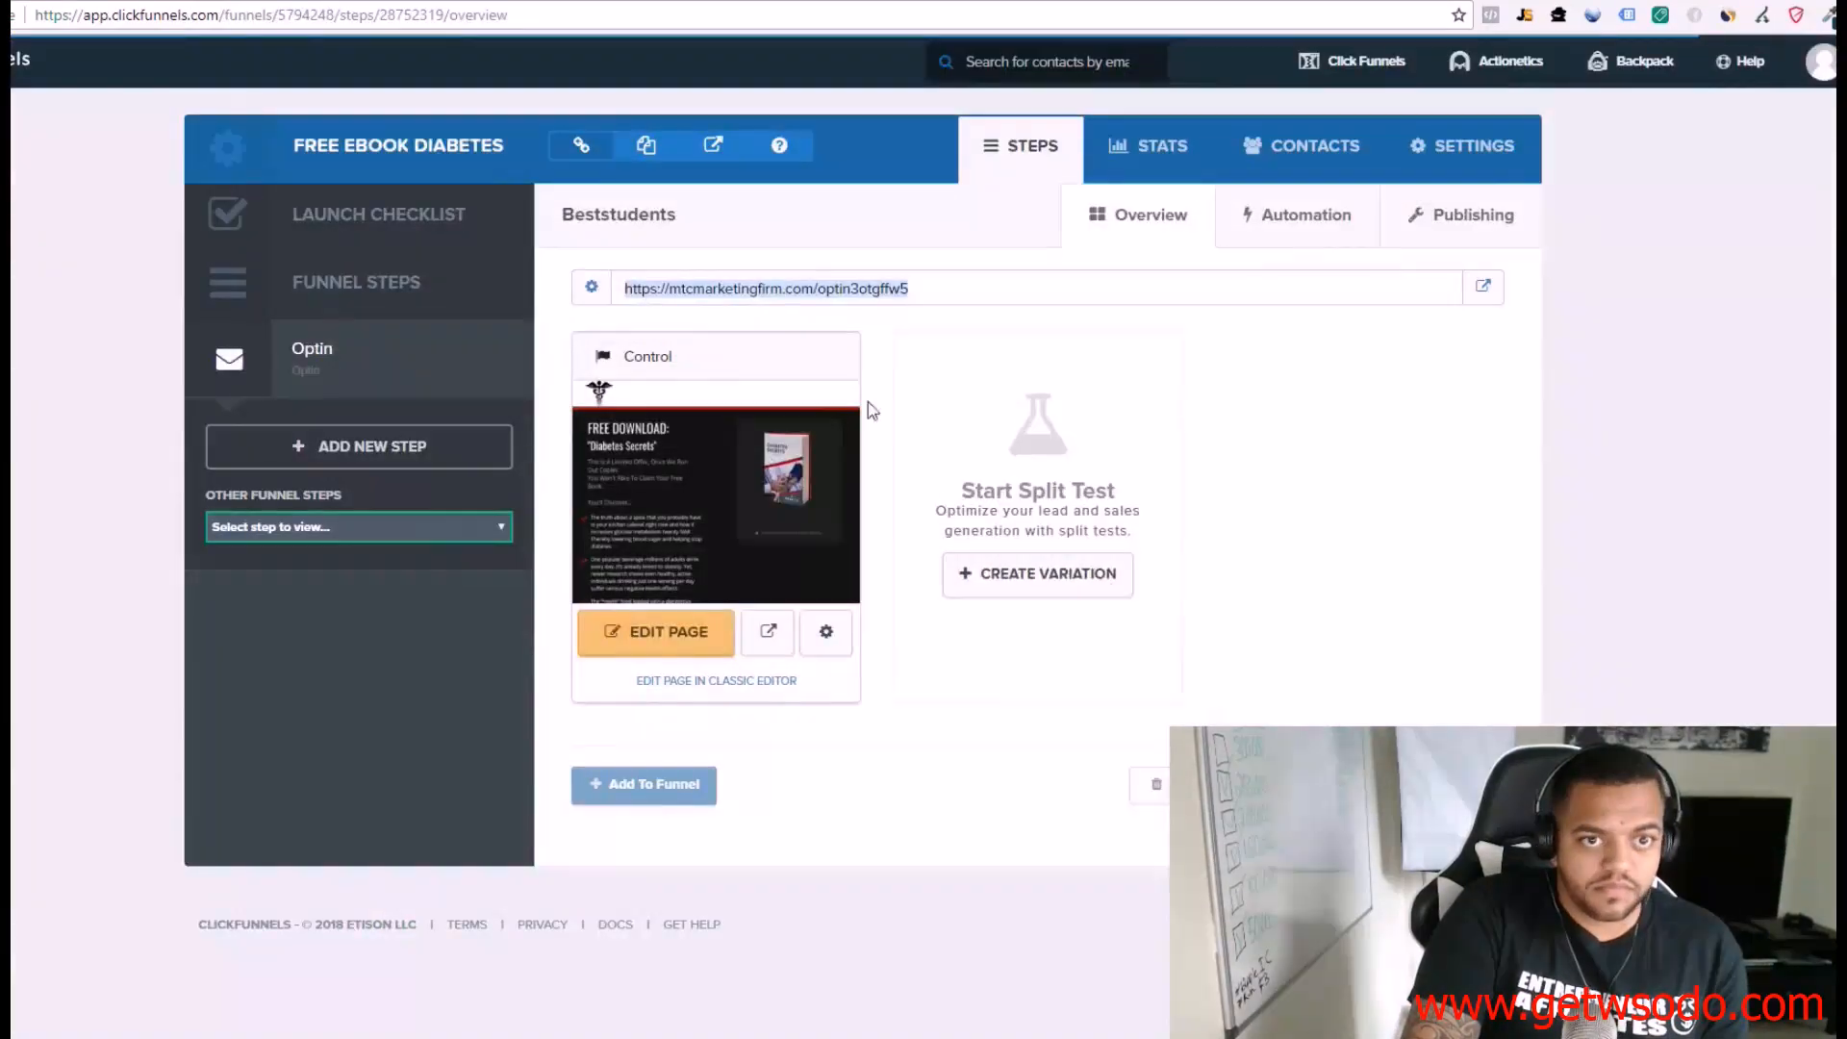
left_click(668, 206)
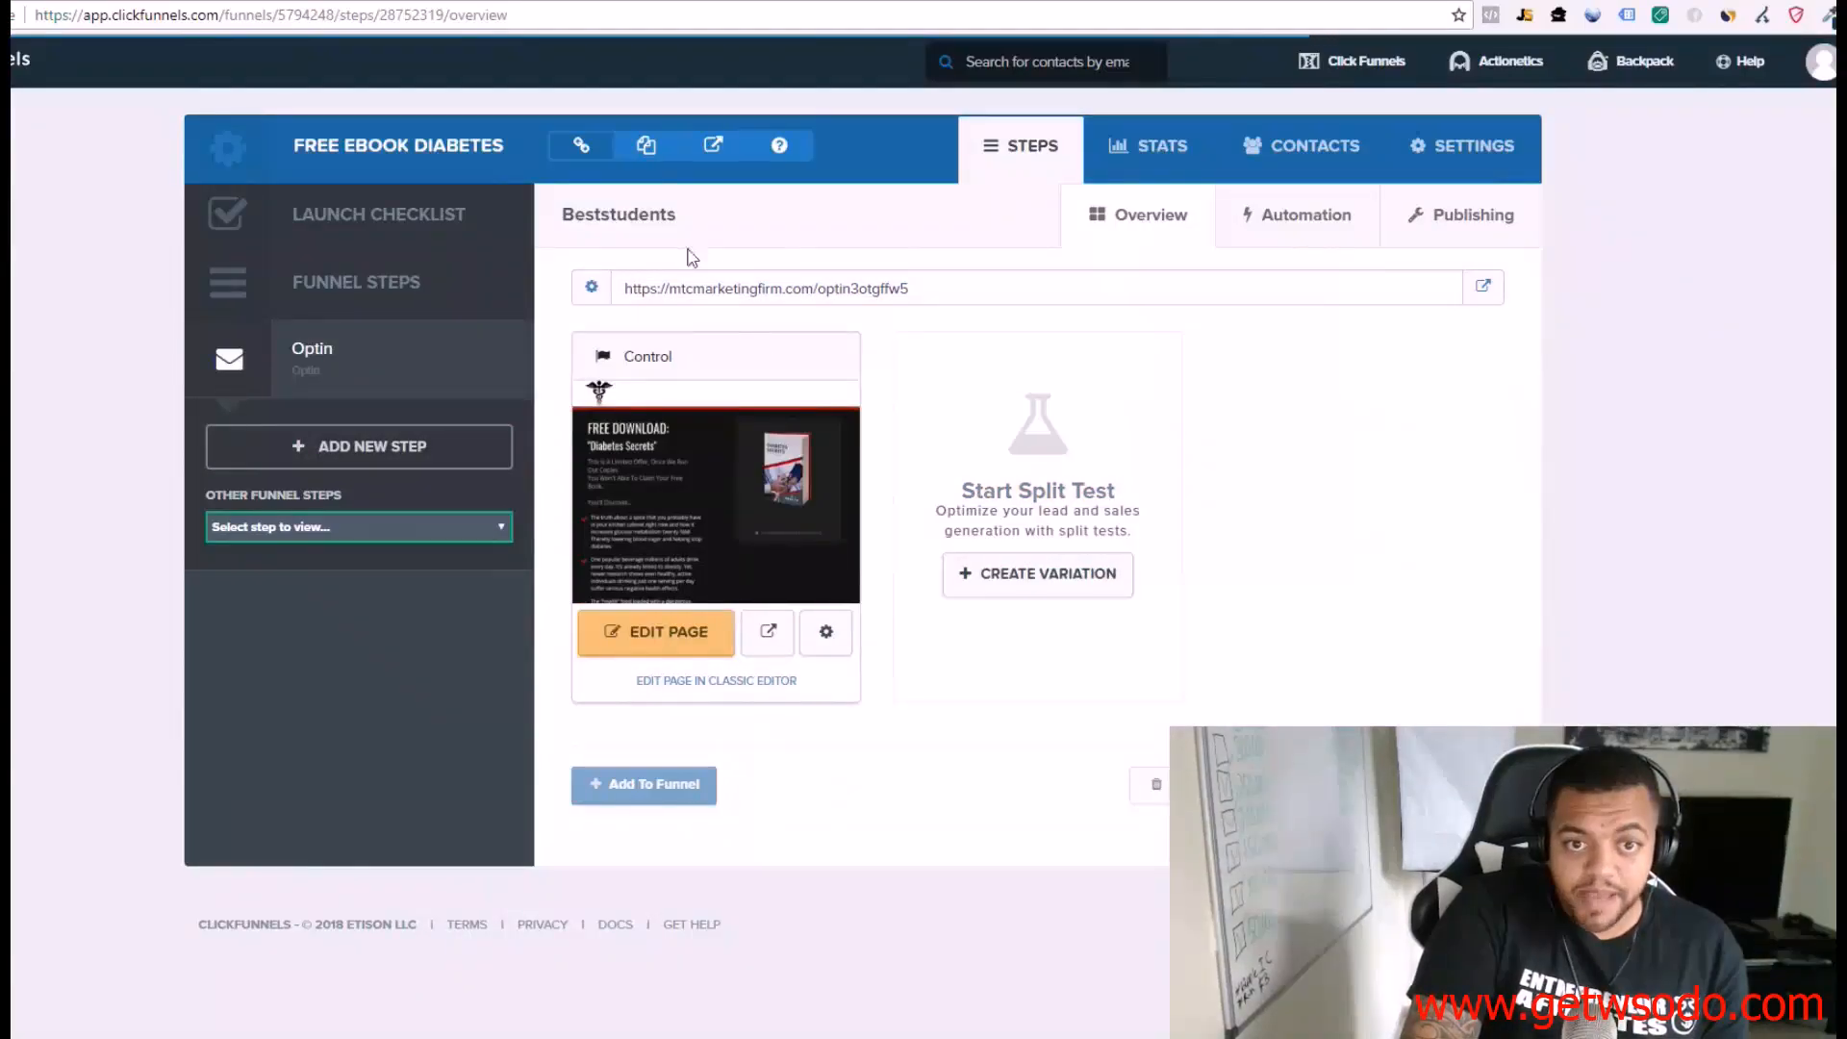
left_click(663, 627)
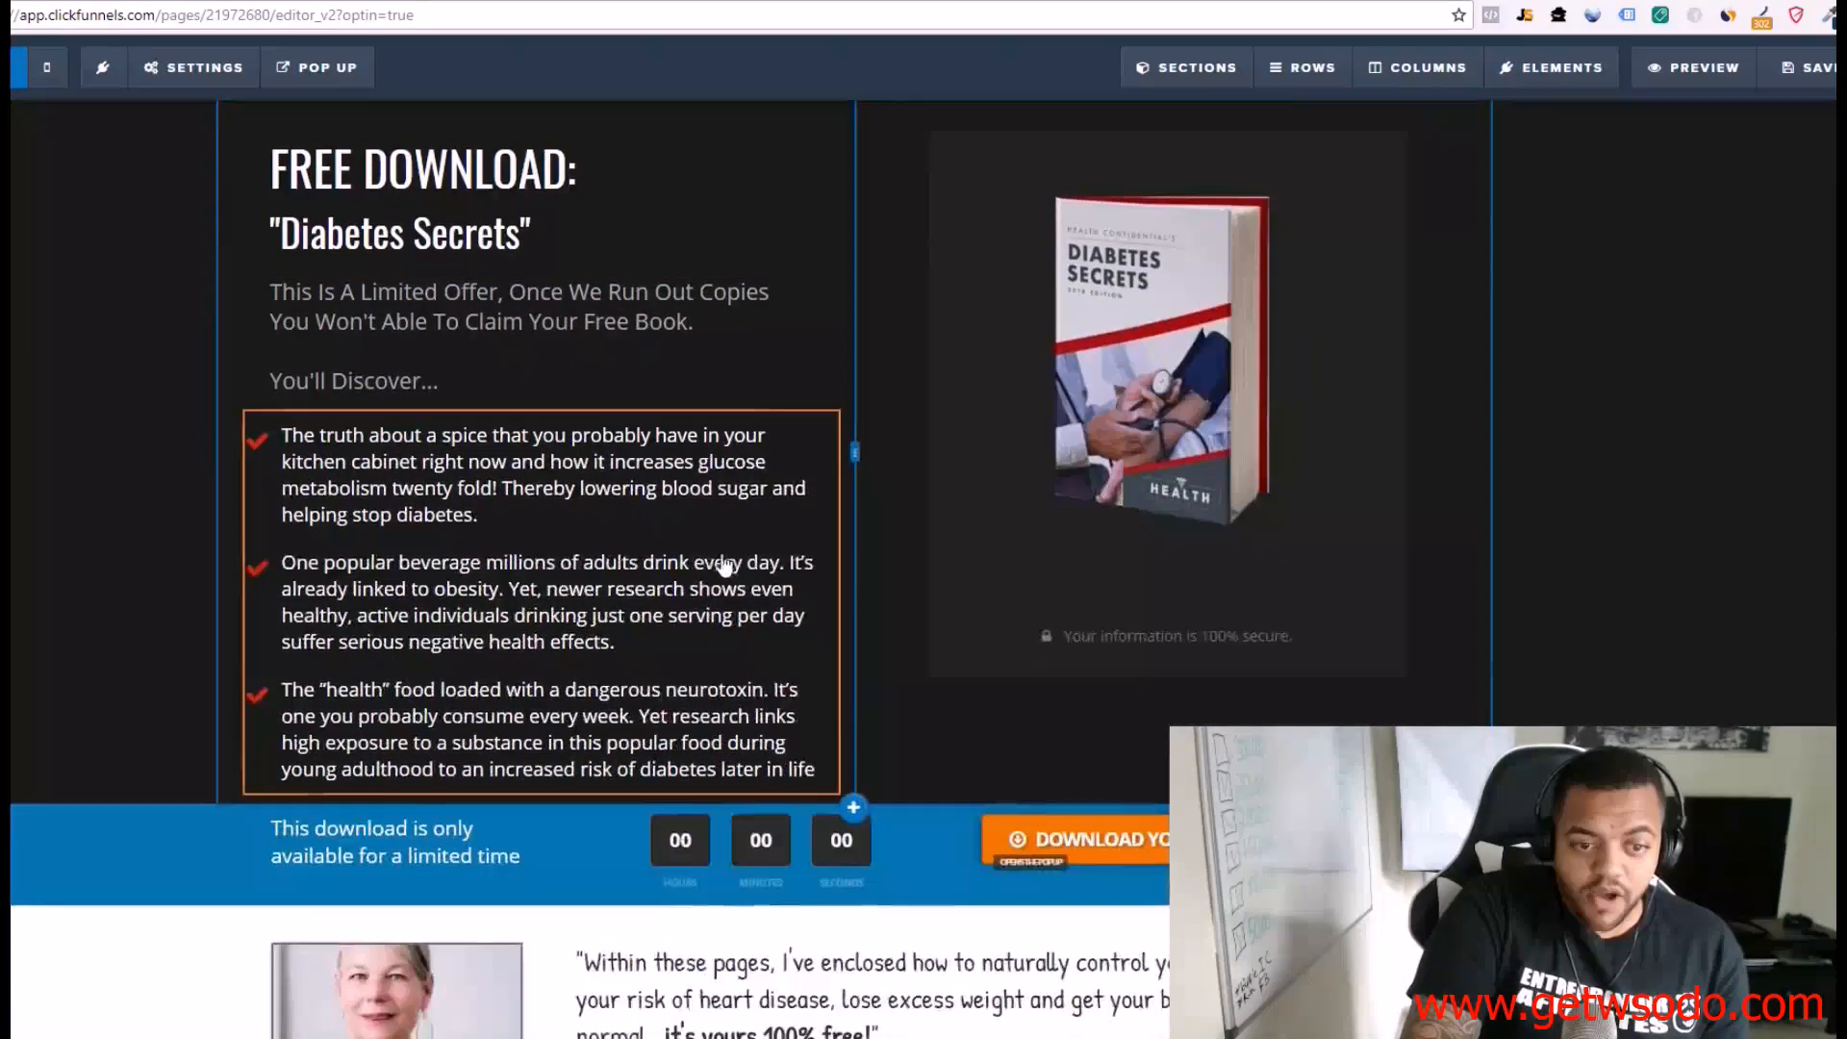
Step: Show the page's name and email optin pop-up, close it, and view the page's integrations settings
scroll(723, 565, "up", 1)
left_click(317, 68)
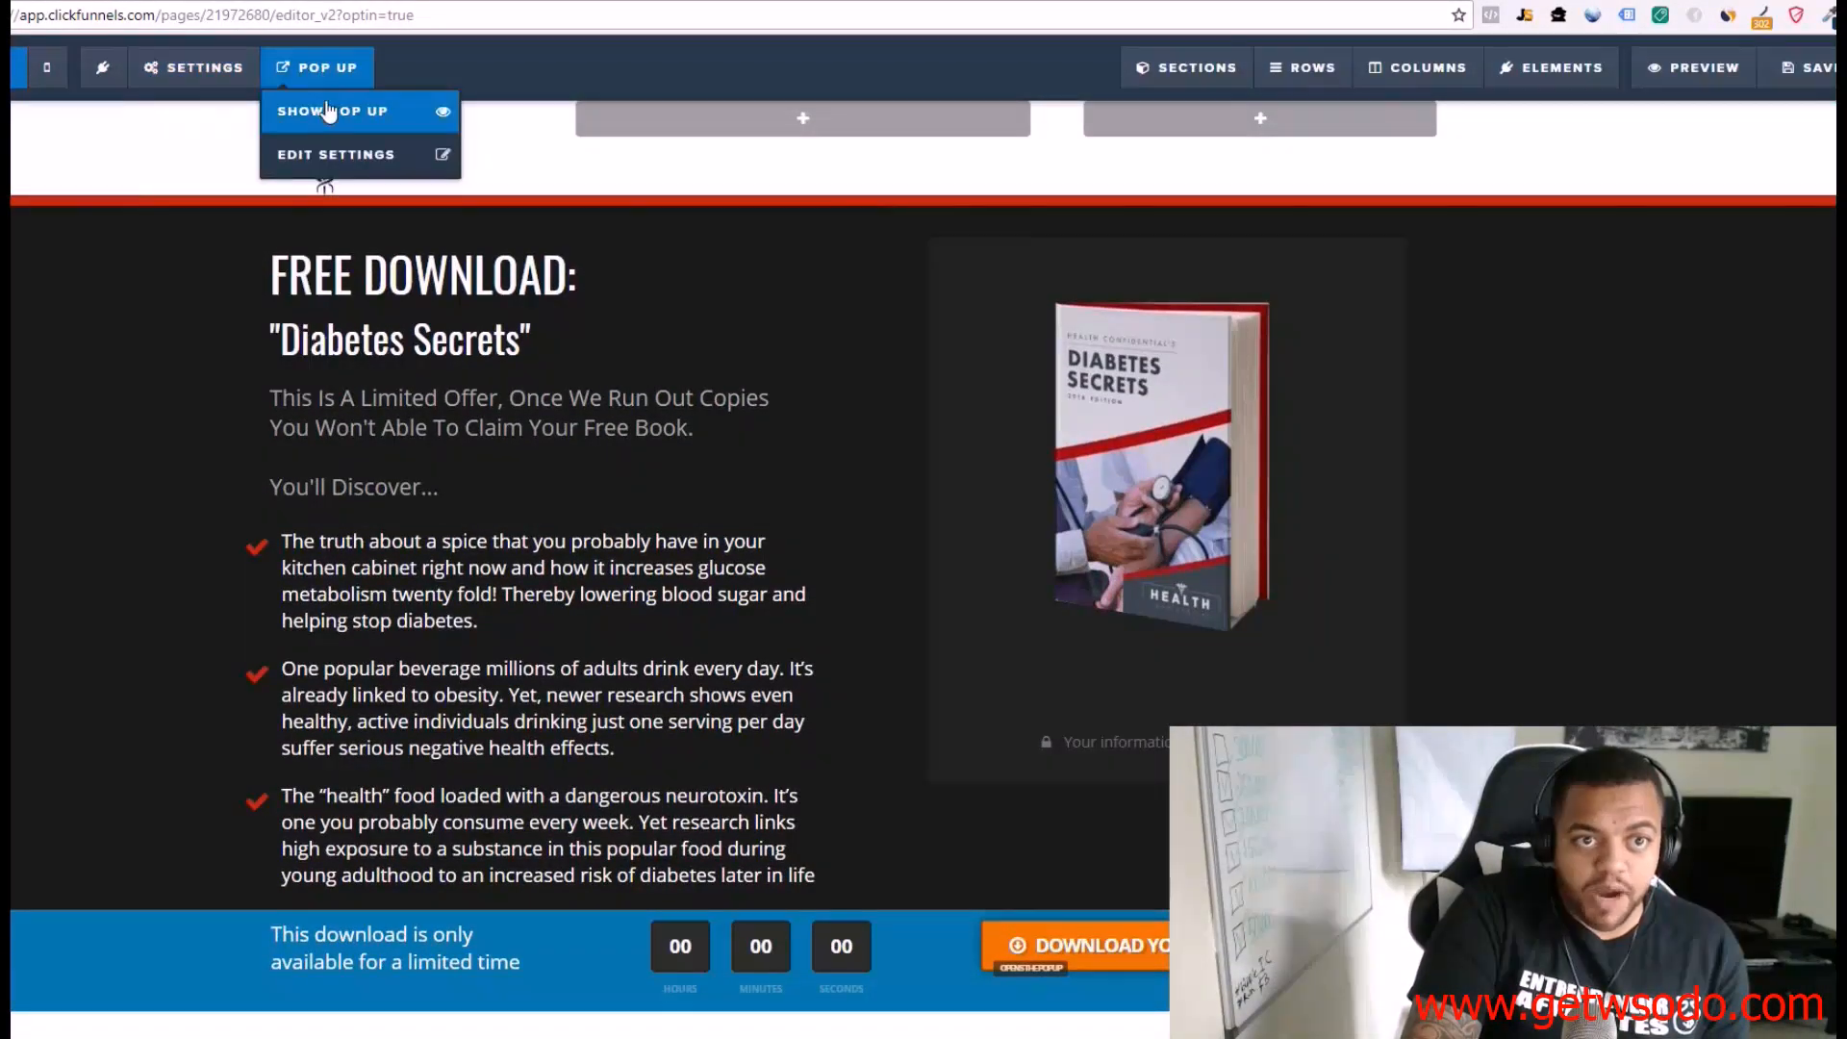
left_click(328, 113)
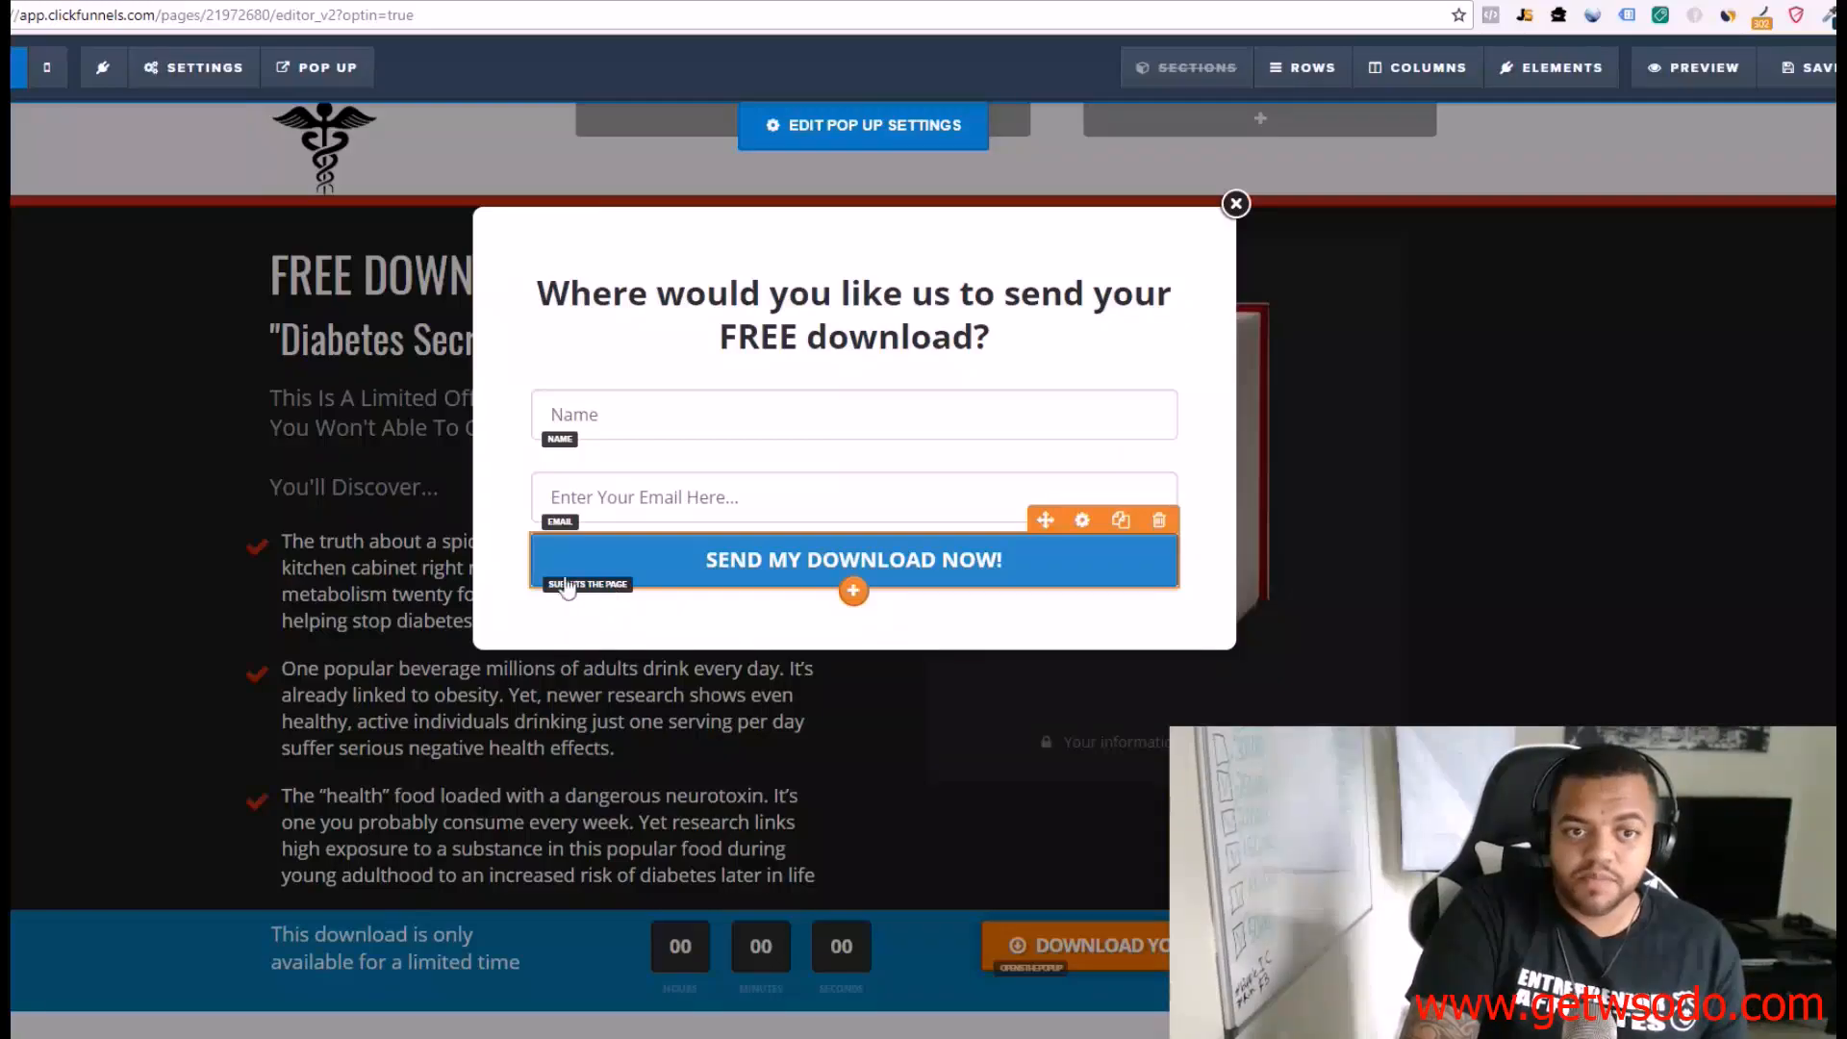
left_click(242, 158)
mouse_move(197, 67)
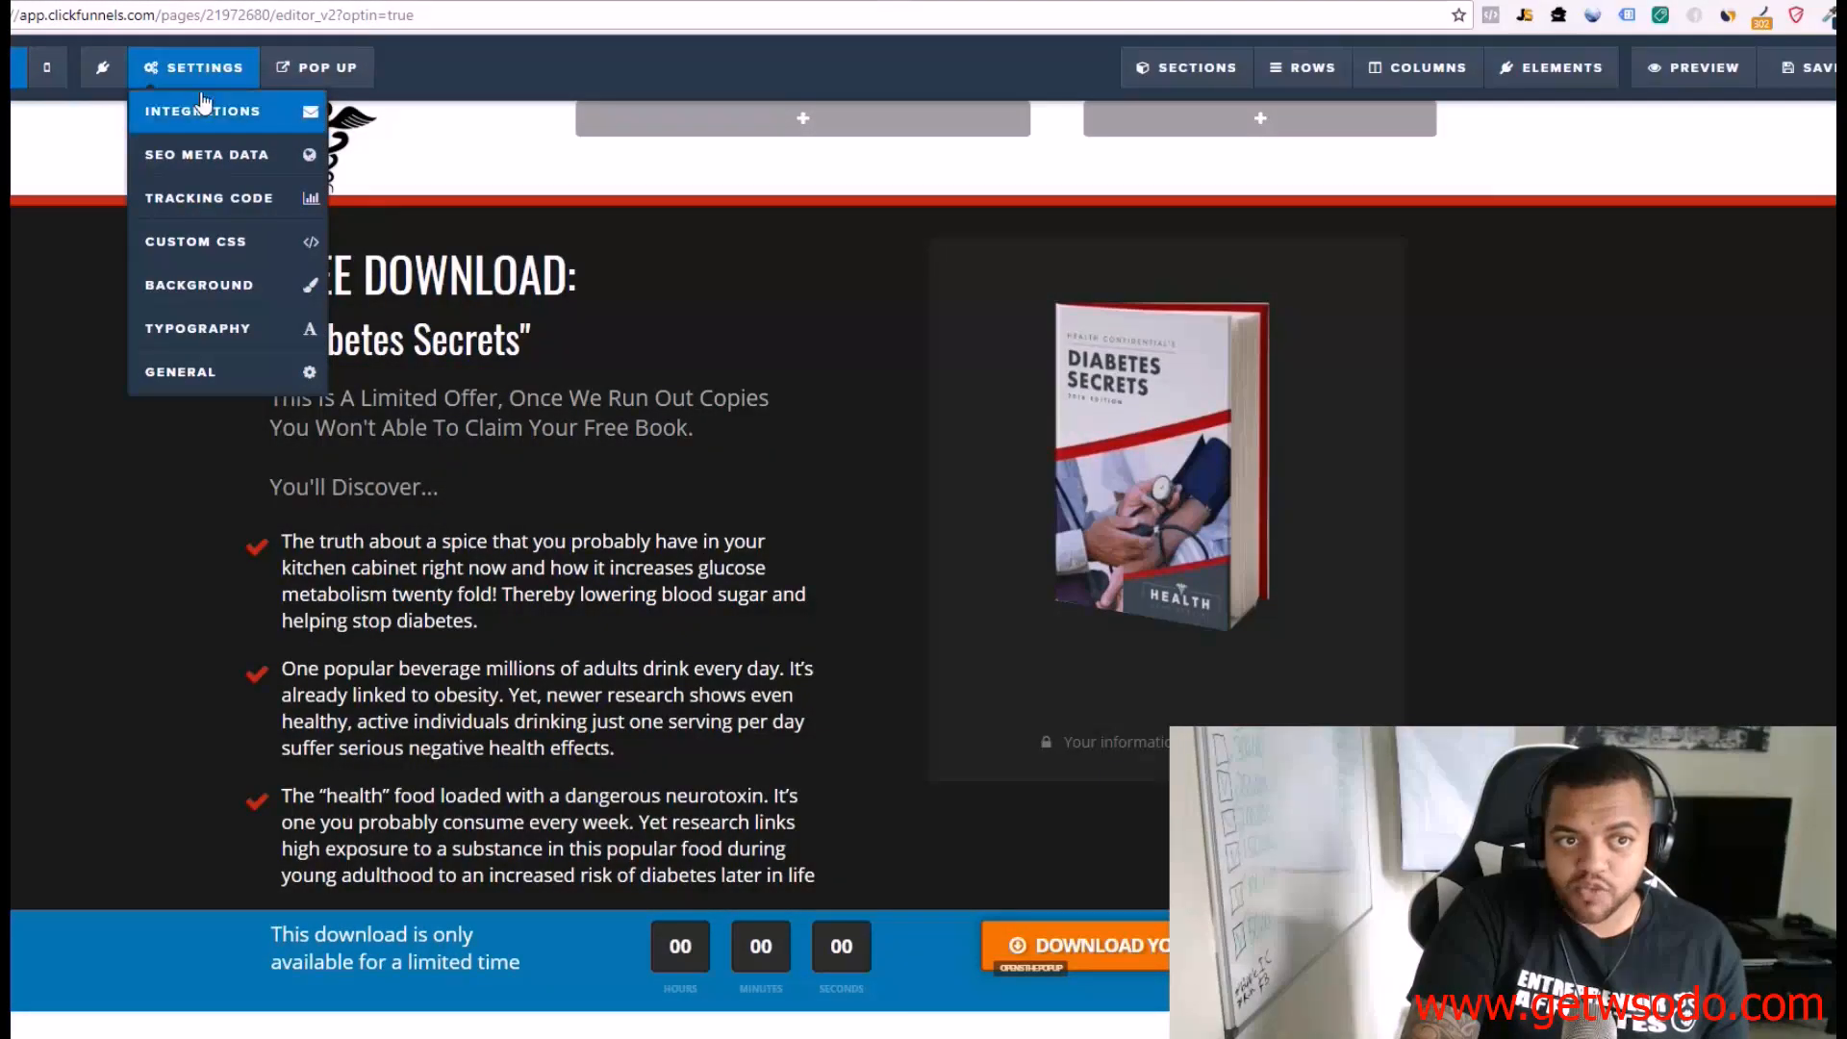
left_click(197, 113)
left_click(1693, 376)
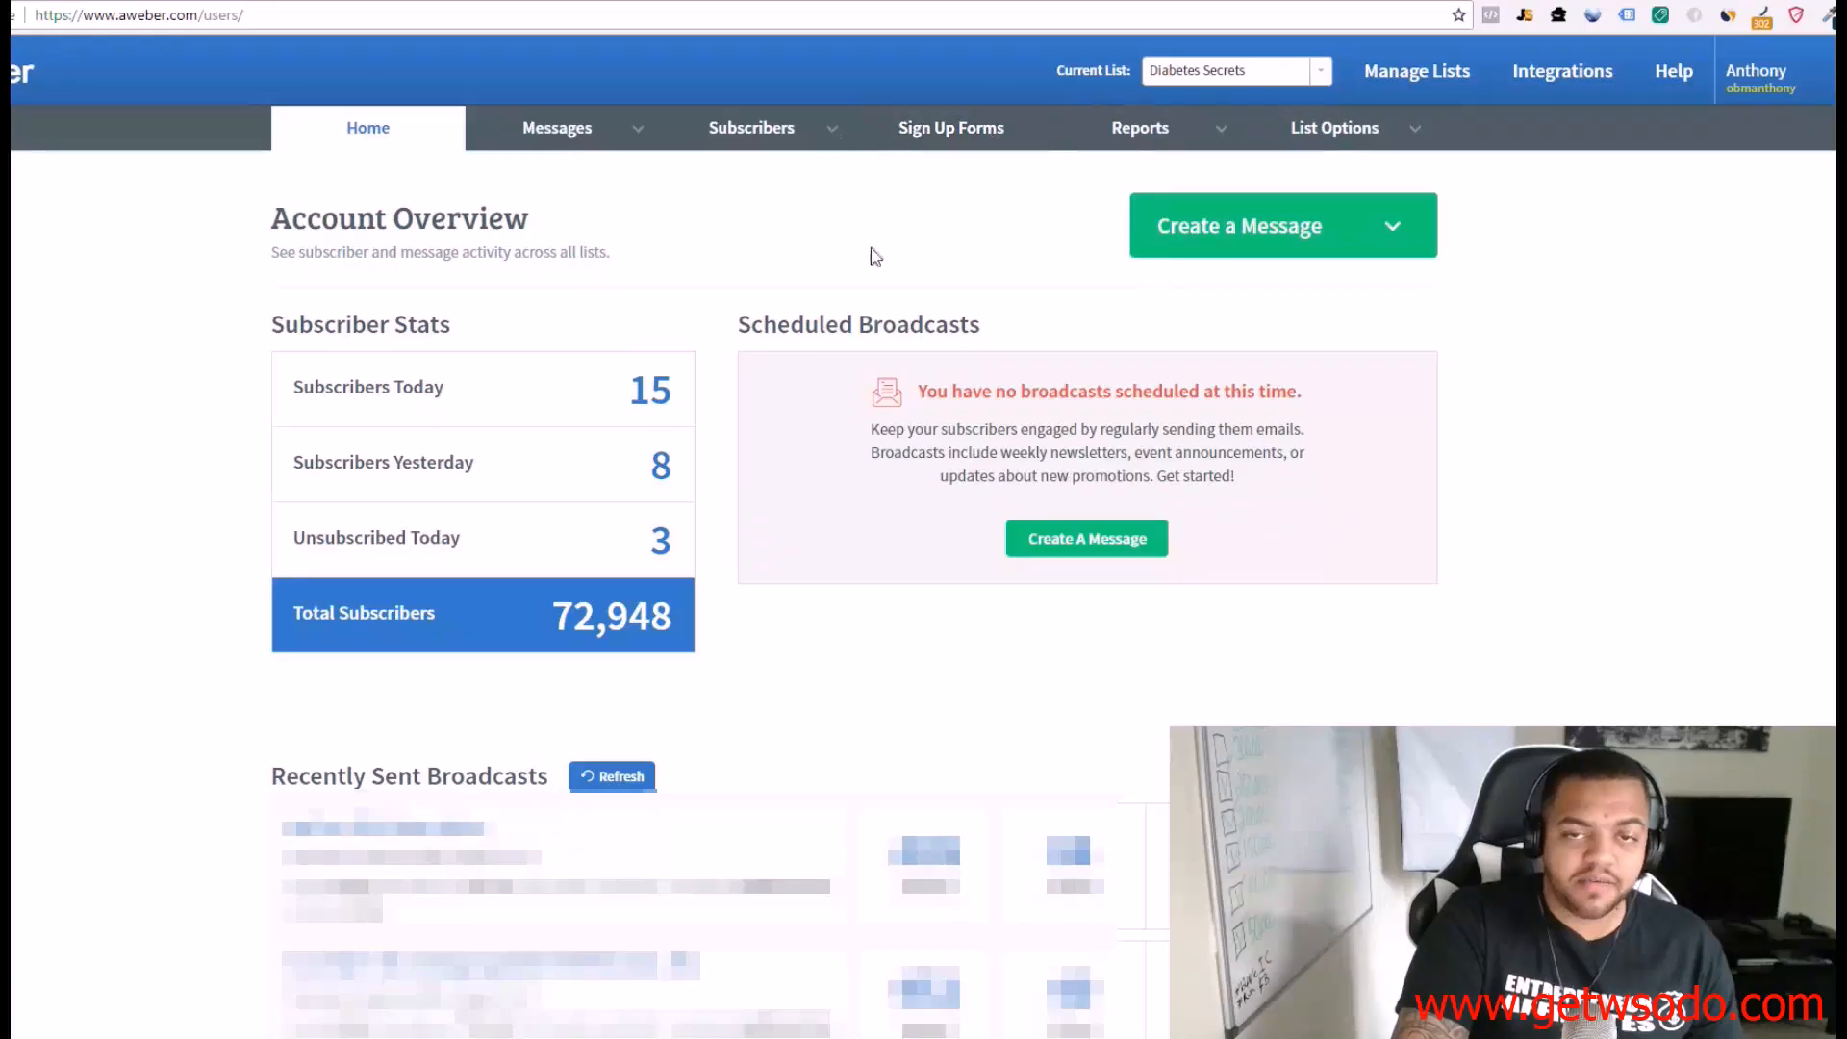
Step: In AWeber, open the Diabetes Optin sign-up form of the Diabetes Secrets list and go to its settings
left_click(952, 140)
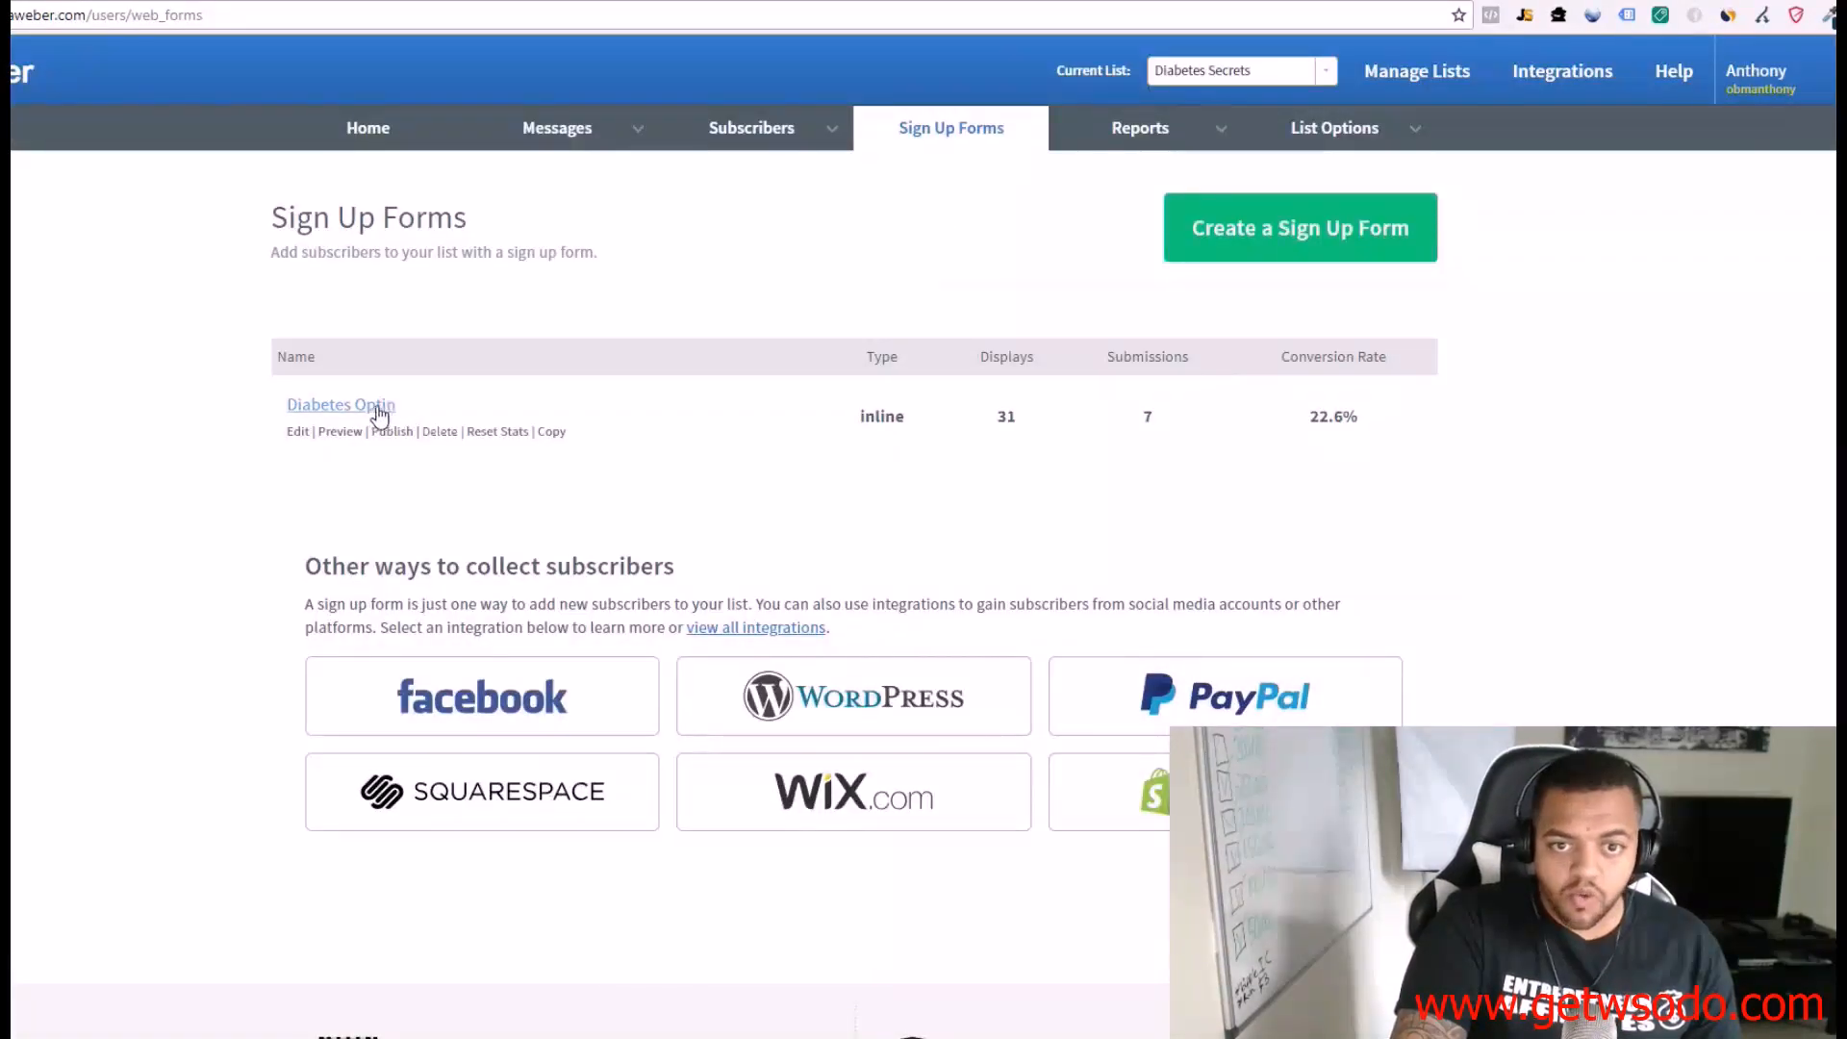
left_click(333, 409)
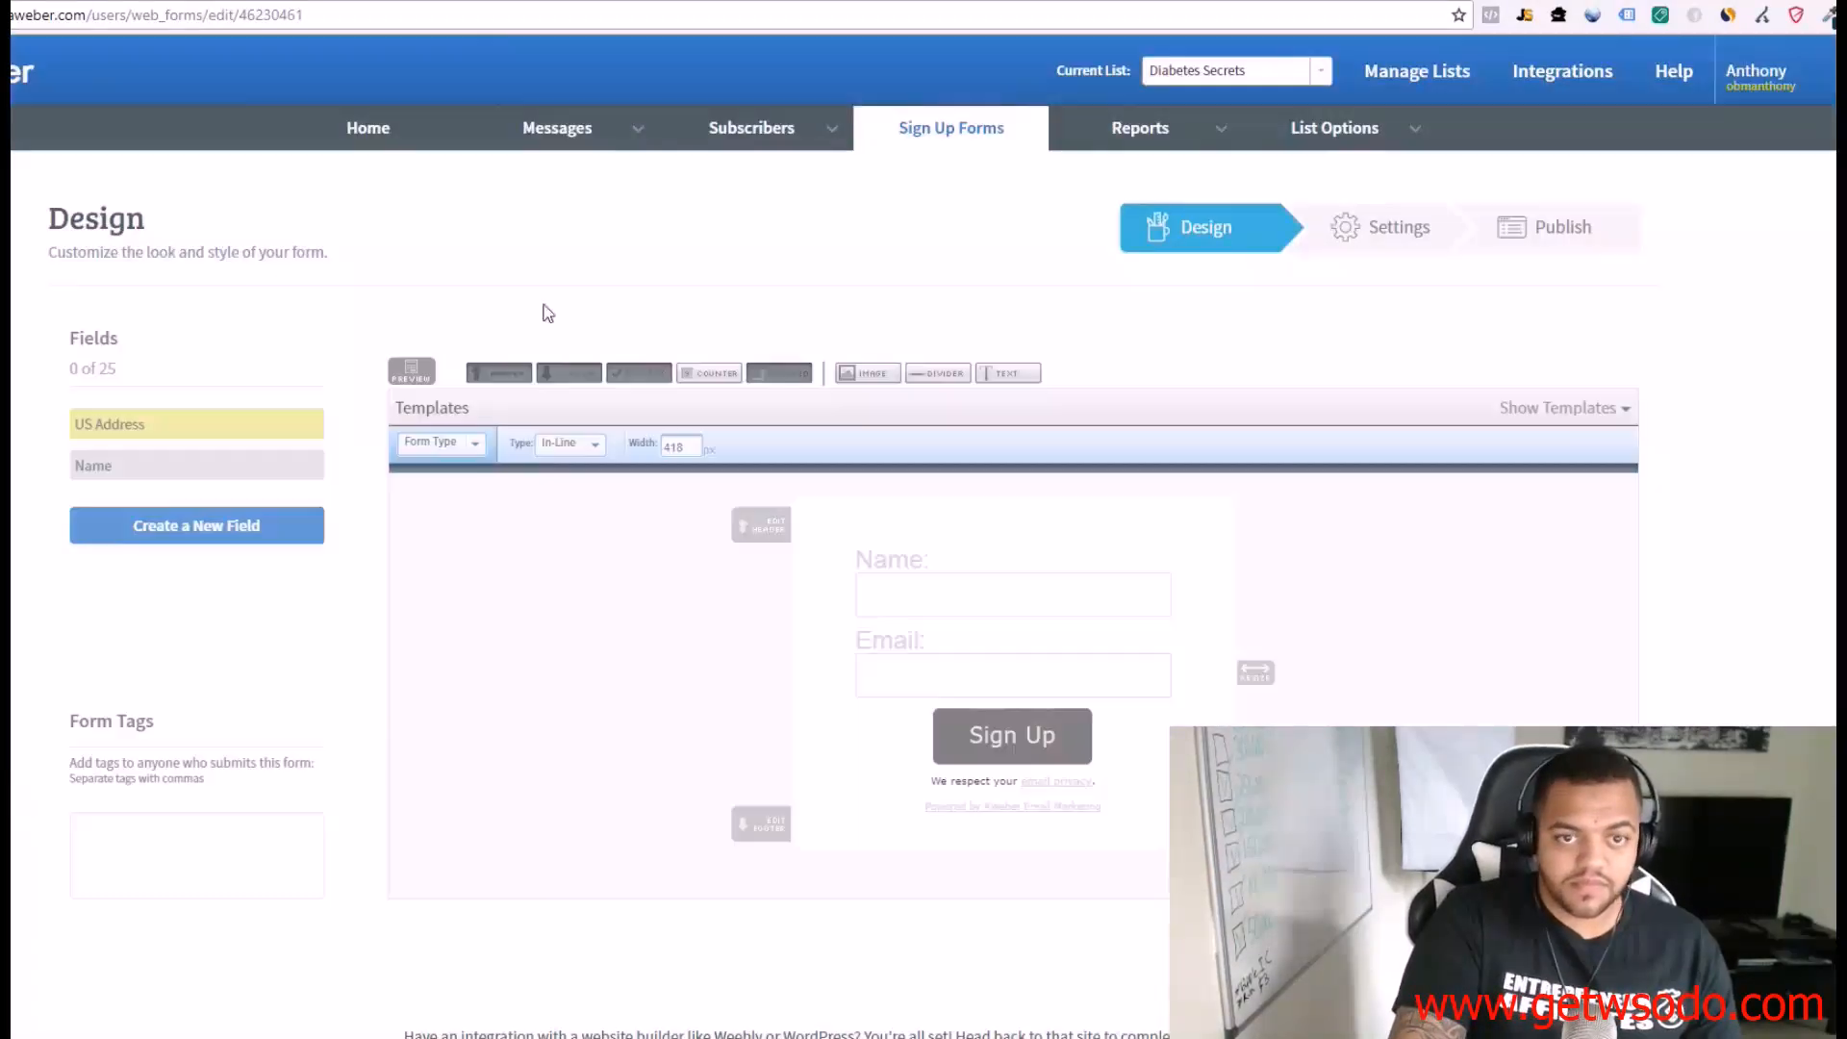
scroll(1035, 433, "down", 2)
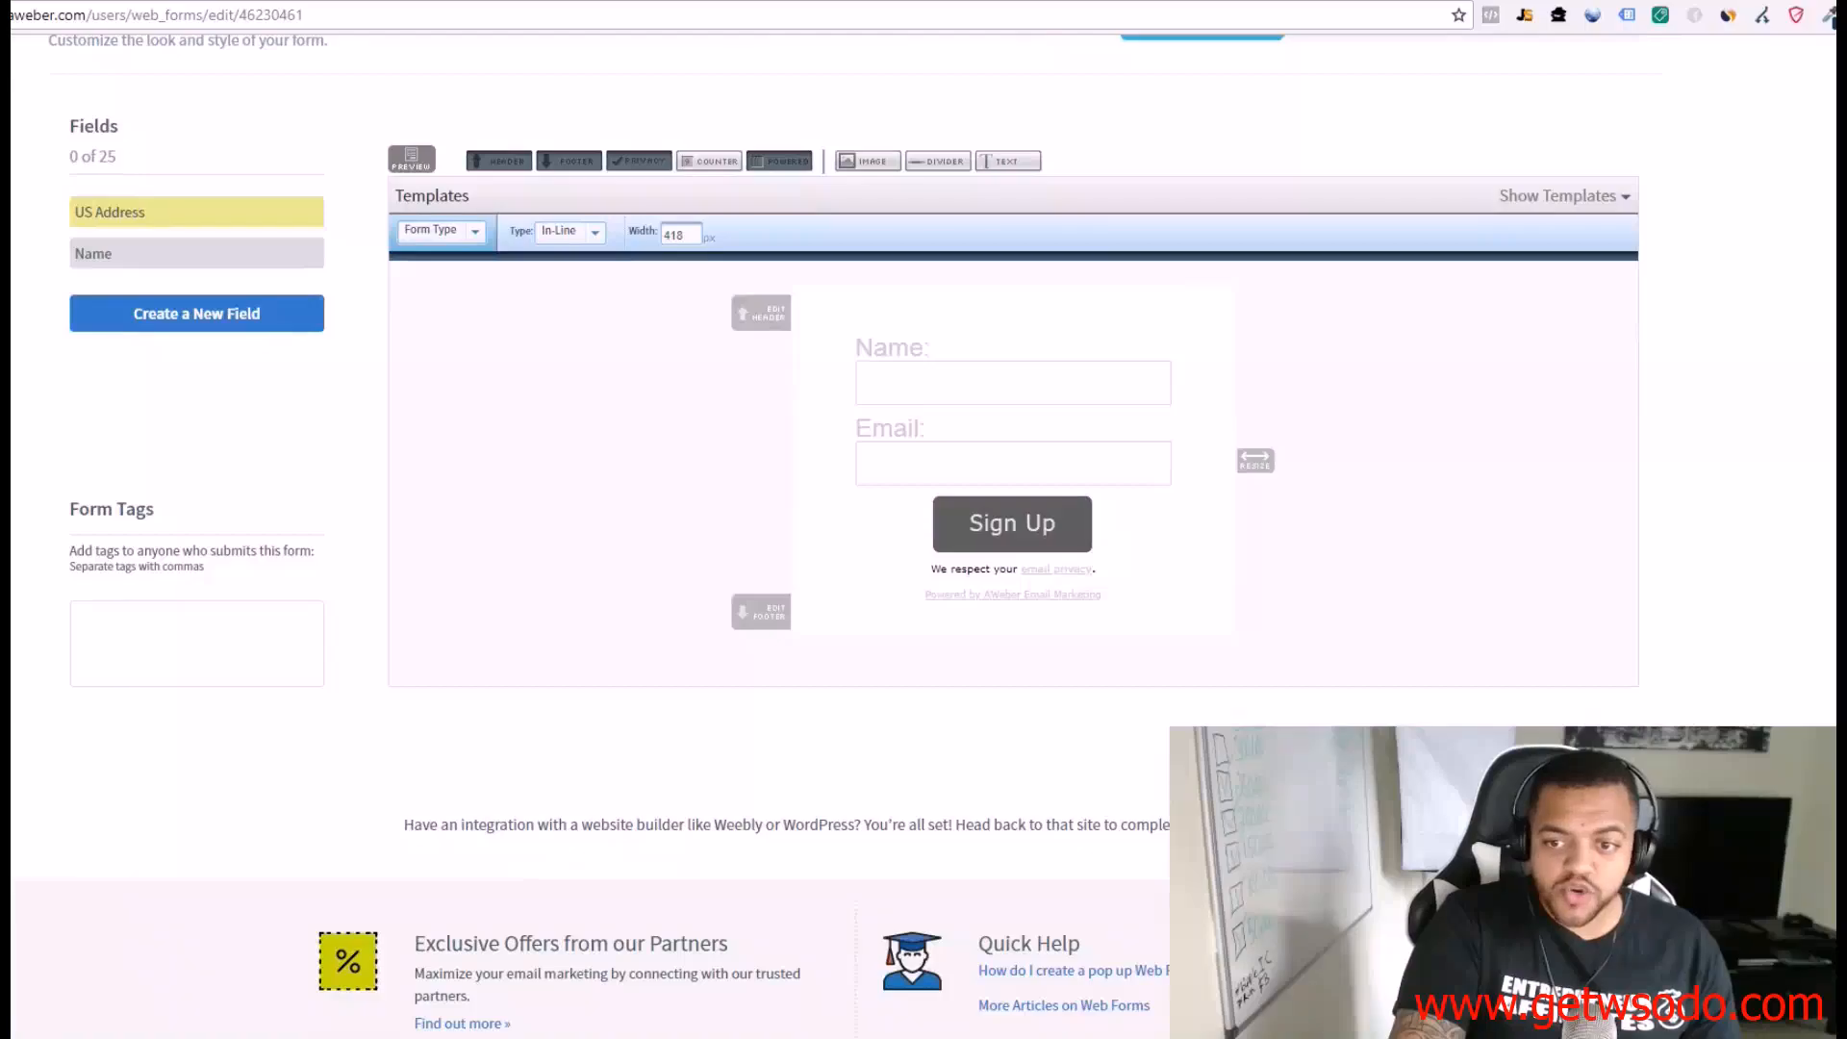
scroll(943, 412, "up", 2)
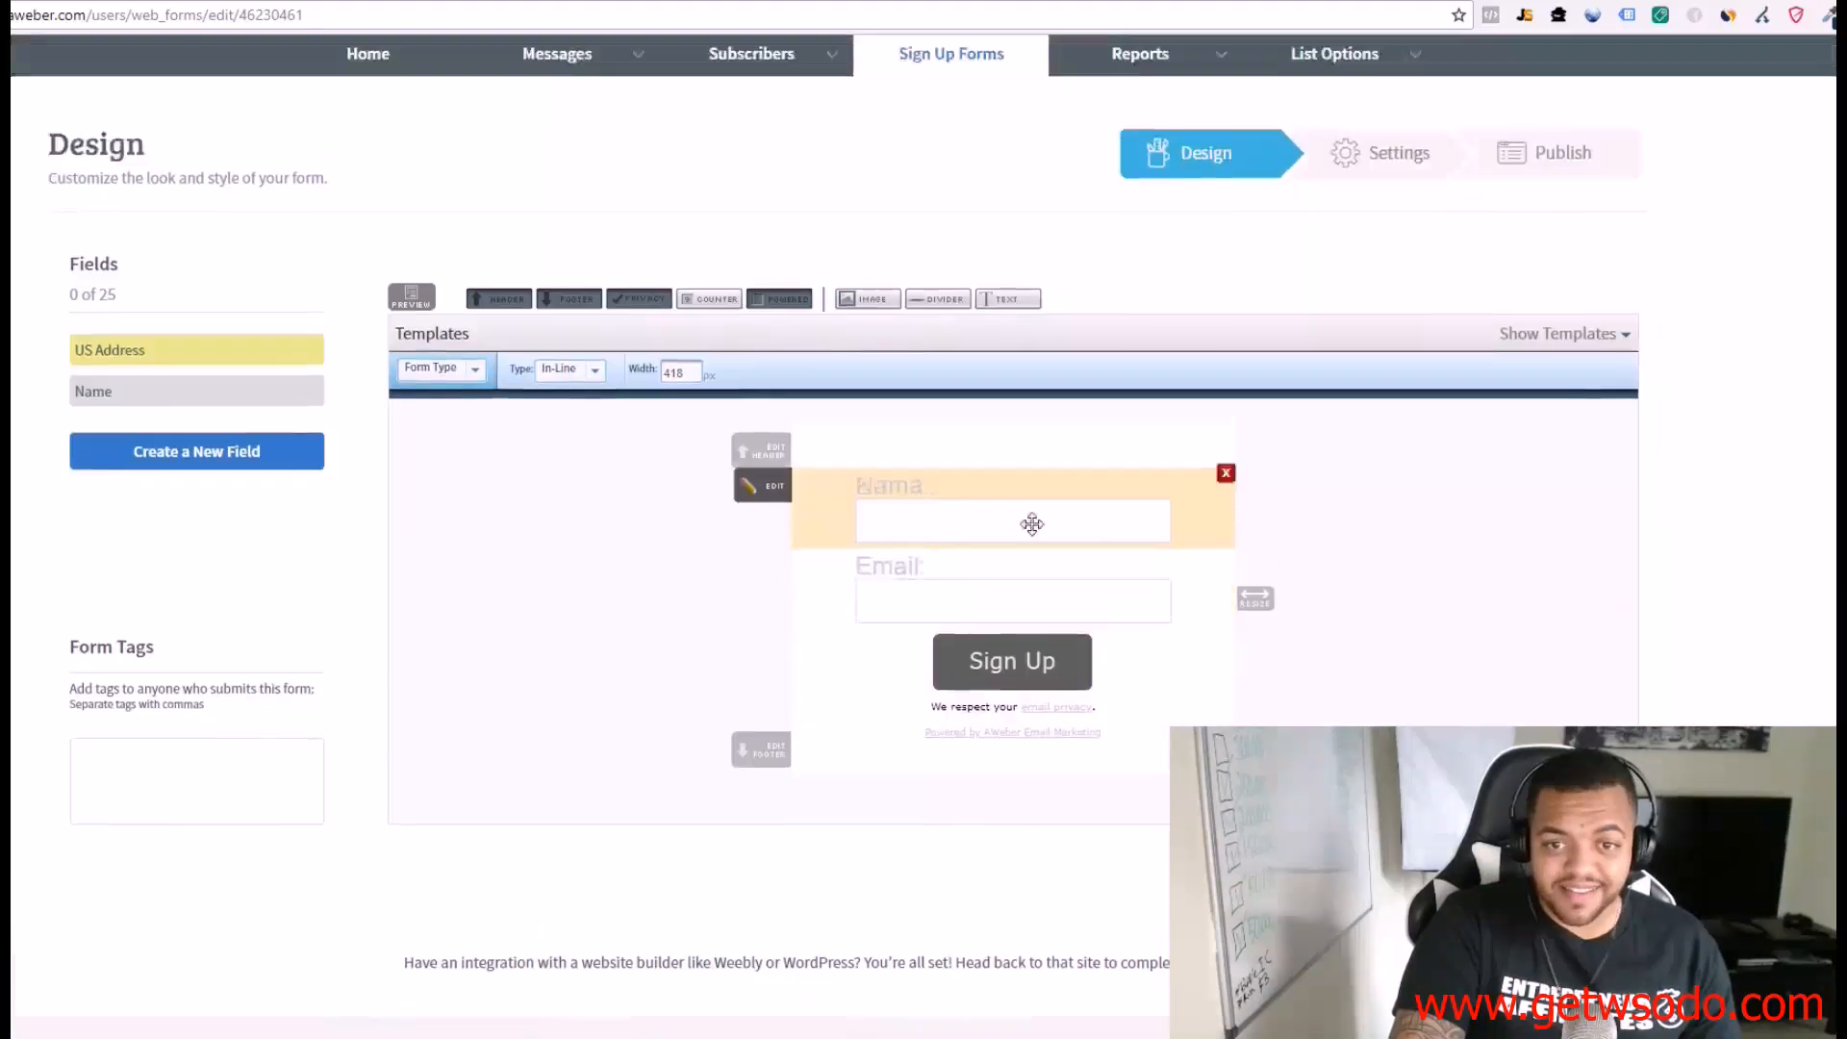
scroll(997, 762, "down", 2)
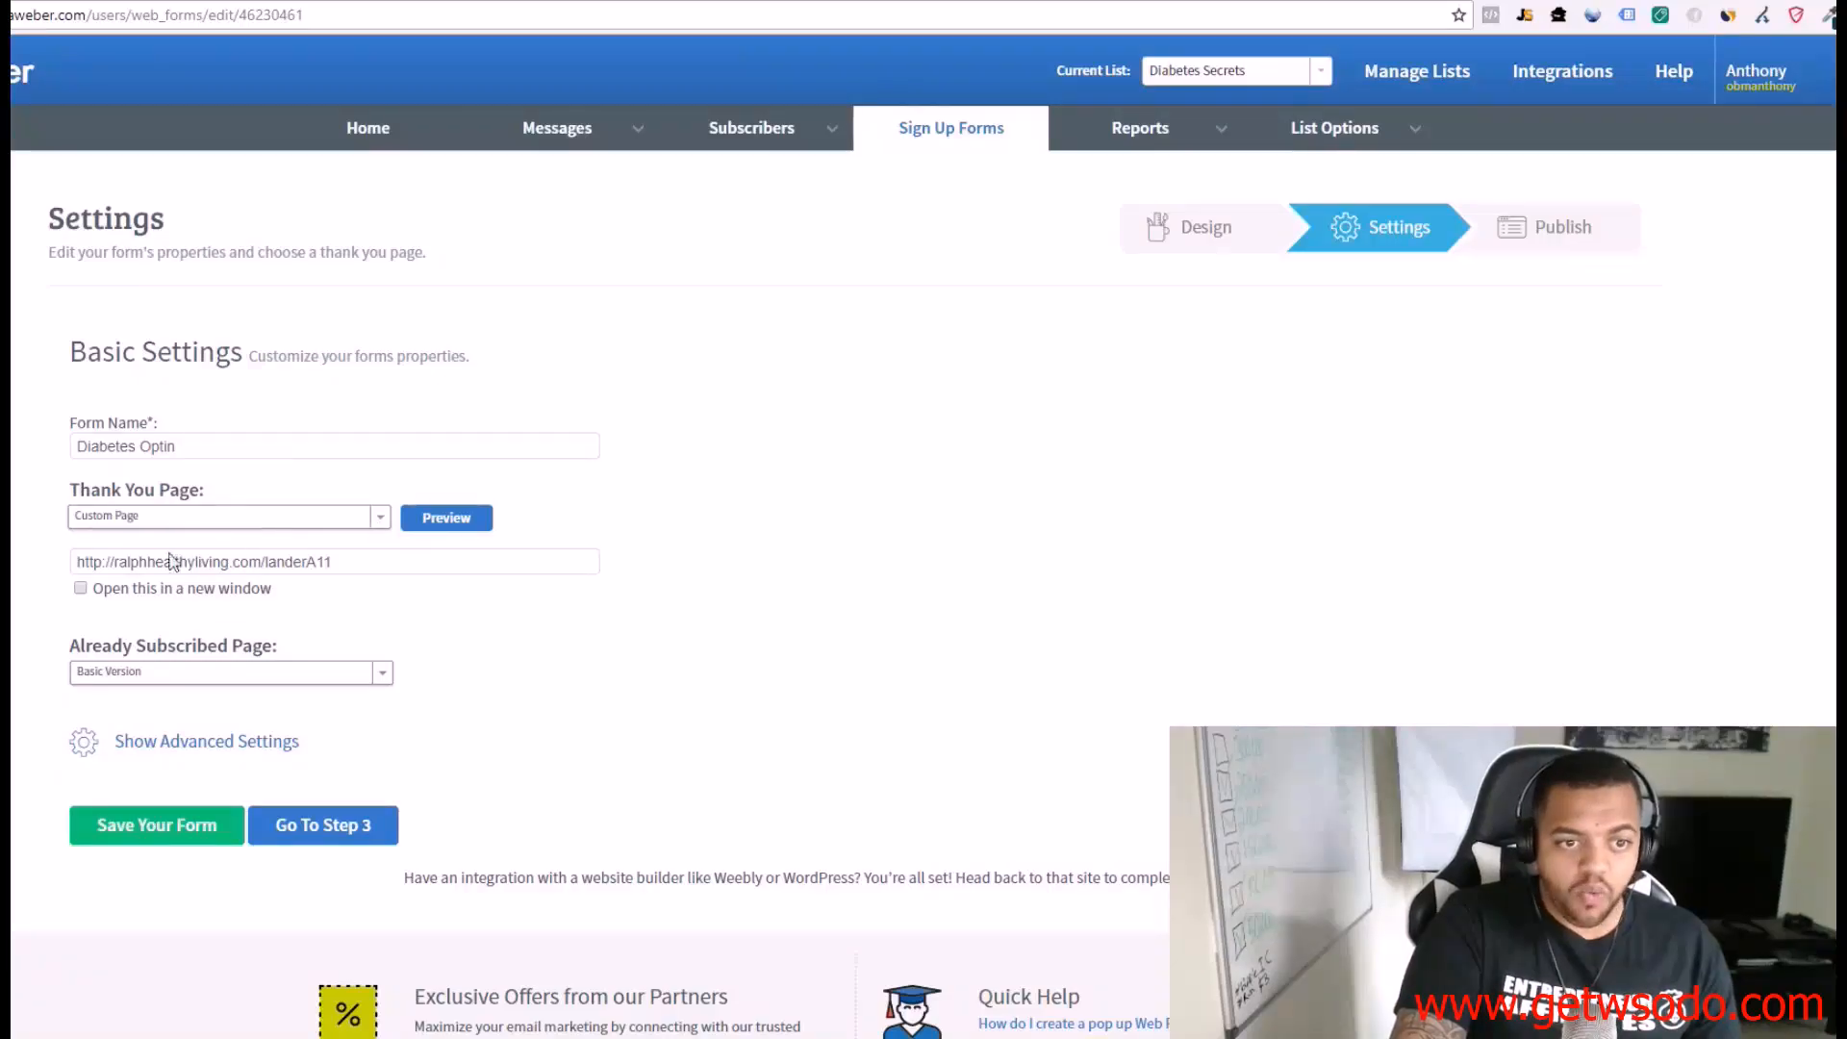
left_click(344, 570)
left_click_drag(12, 370, 1308, 280)
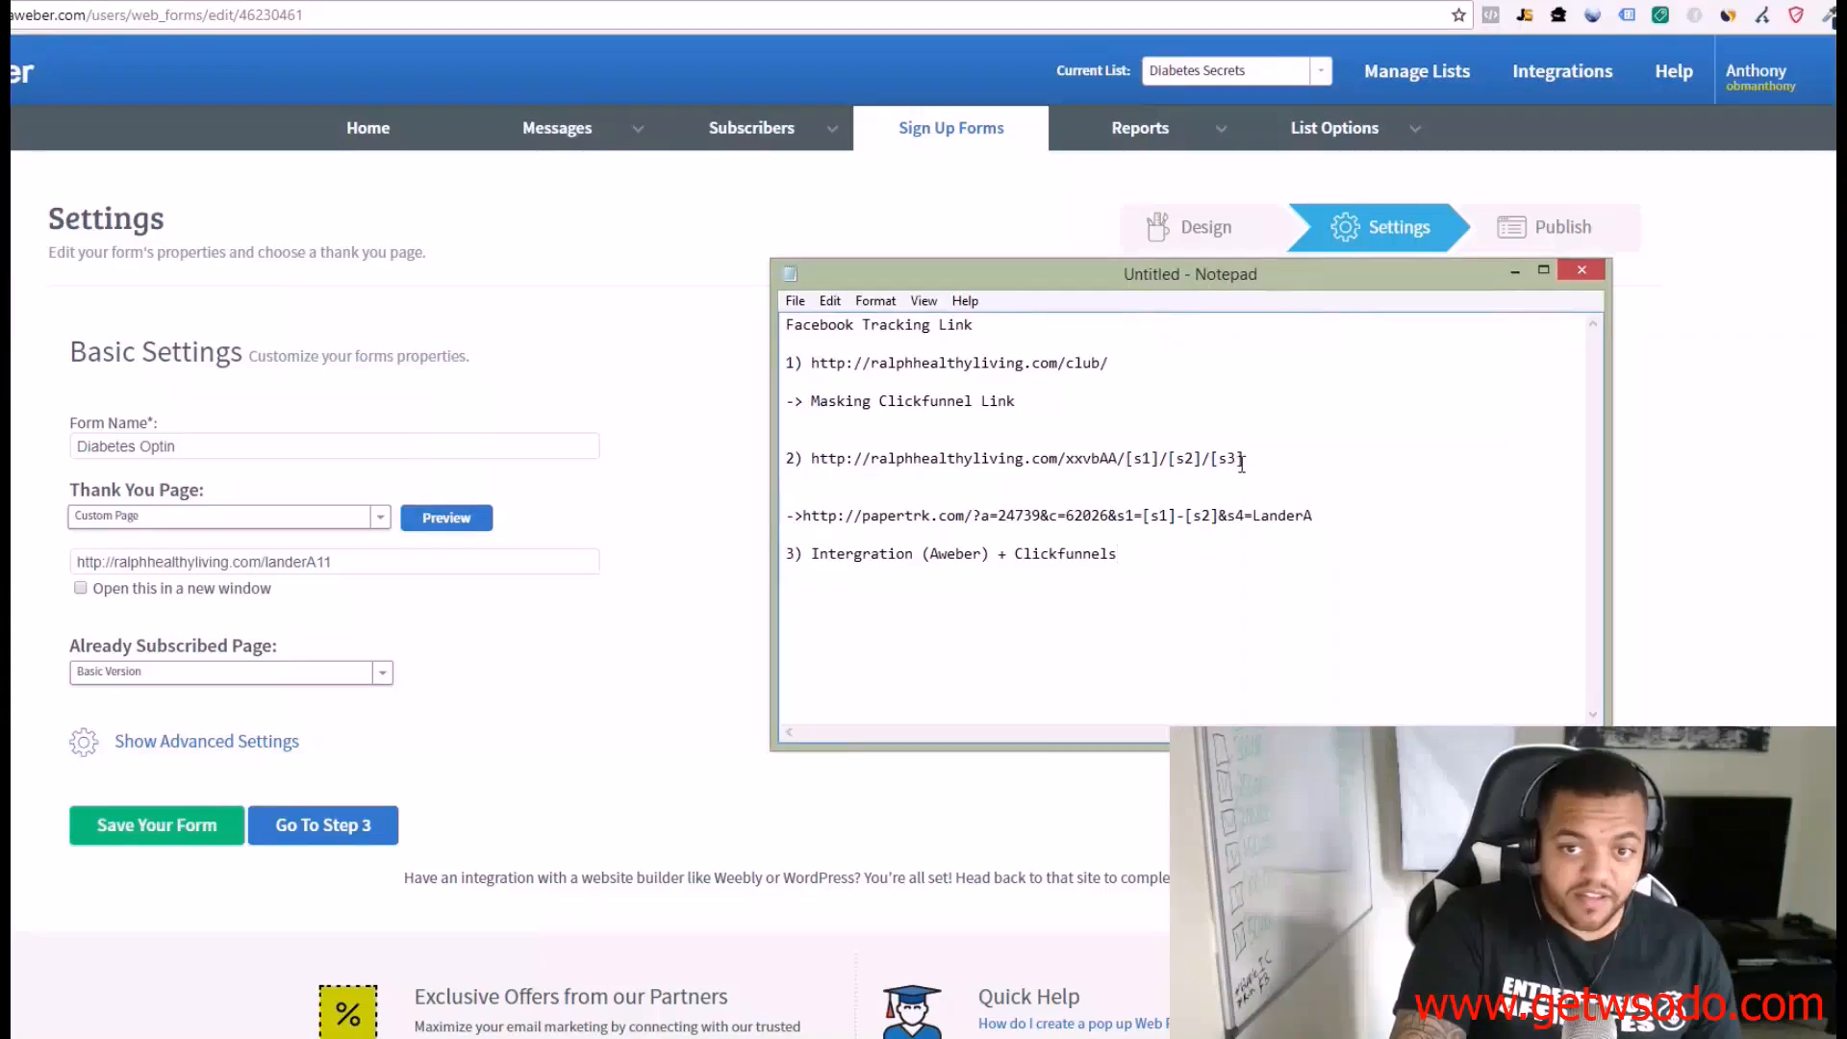
left_click_drag(1243, 463, 1068, 452)
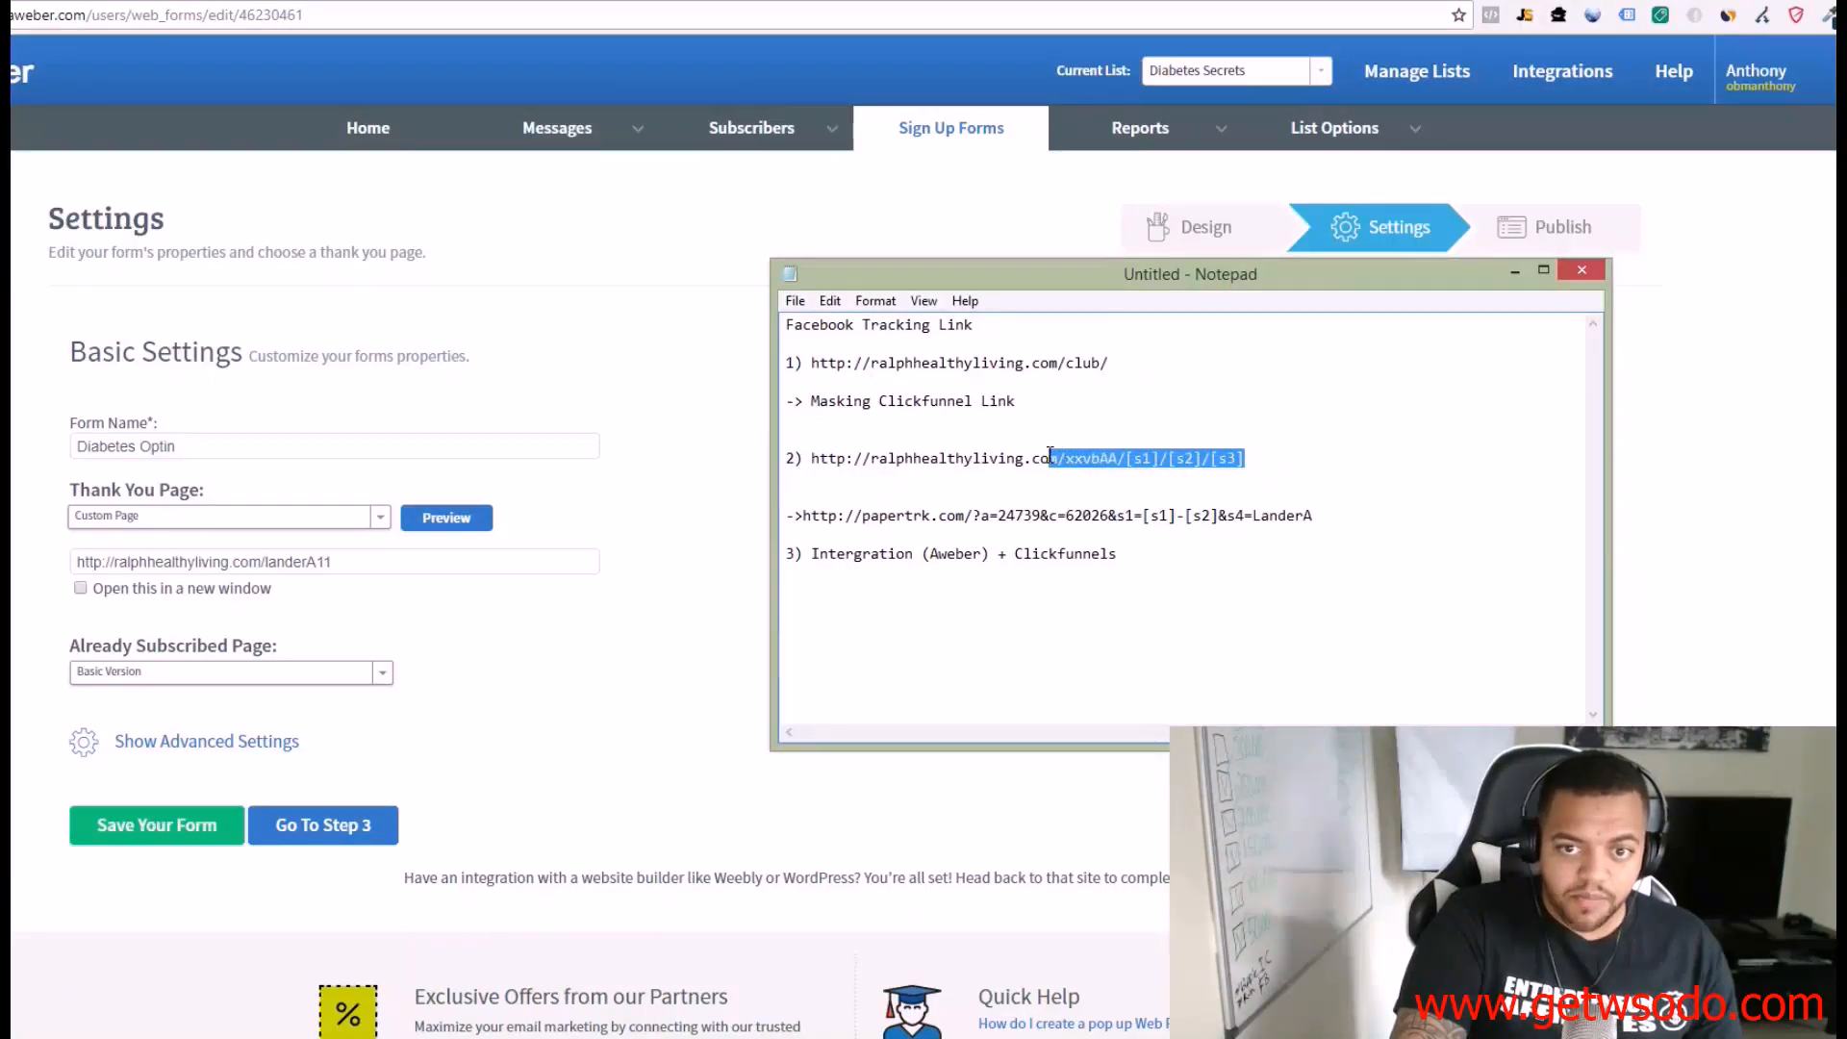
left_click(341, 565)
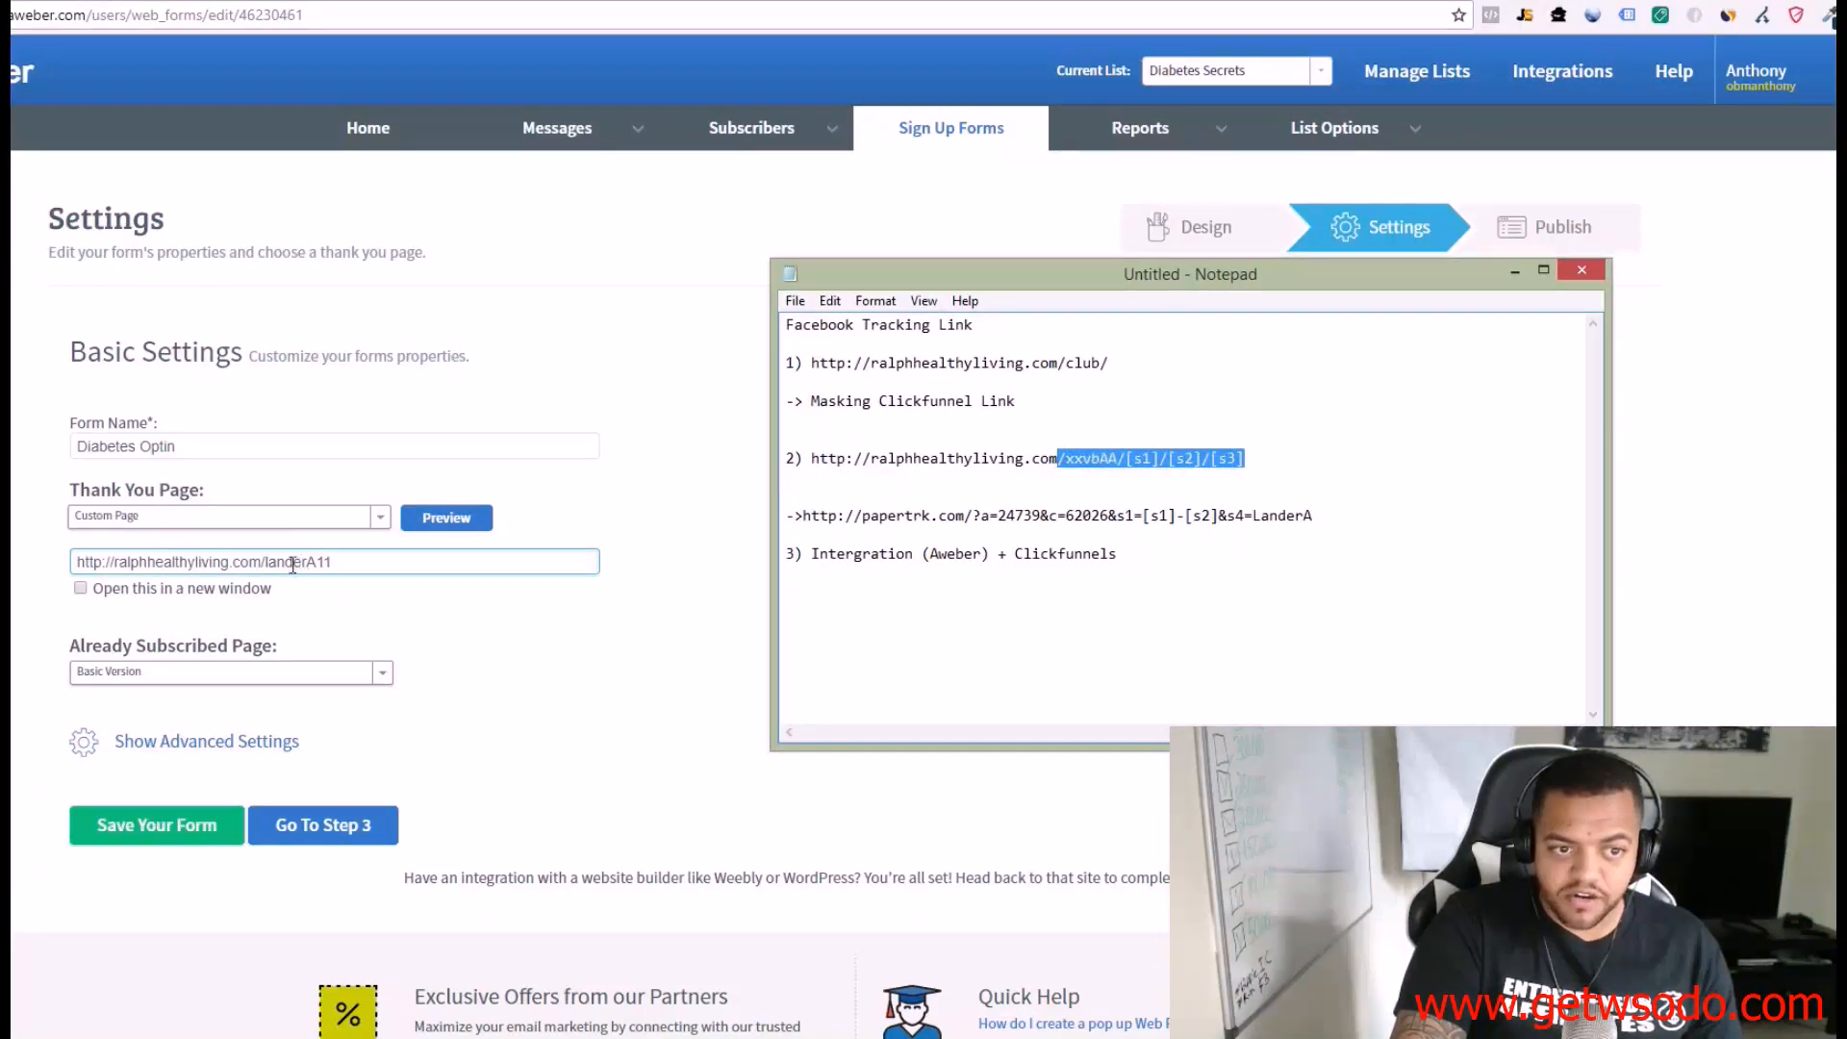
left_click(1033, 477)
left_click_drag(1088, 463, 813, 467)
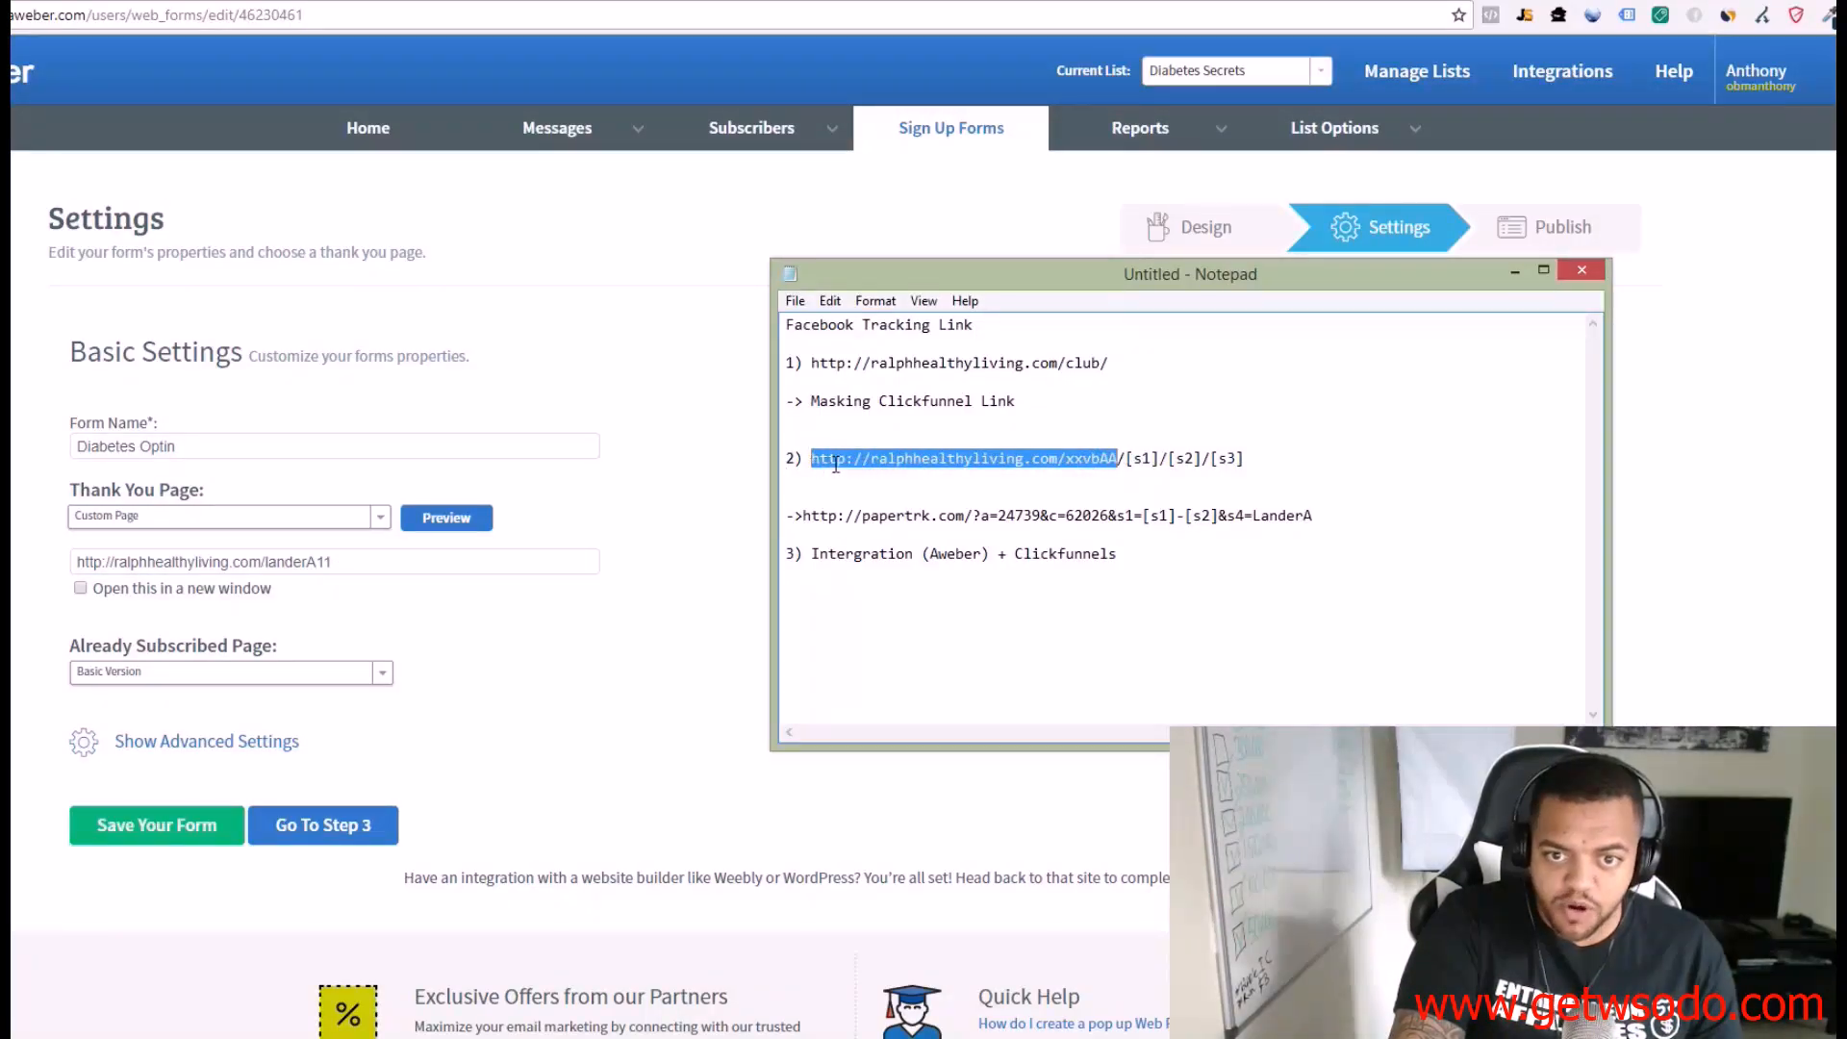
left_click(185, 561)
left_click(67, 440)
left_click(202, 644)
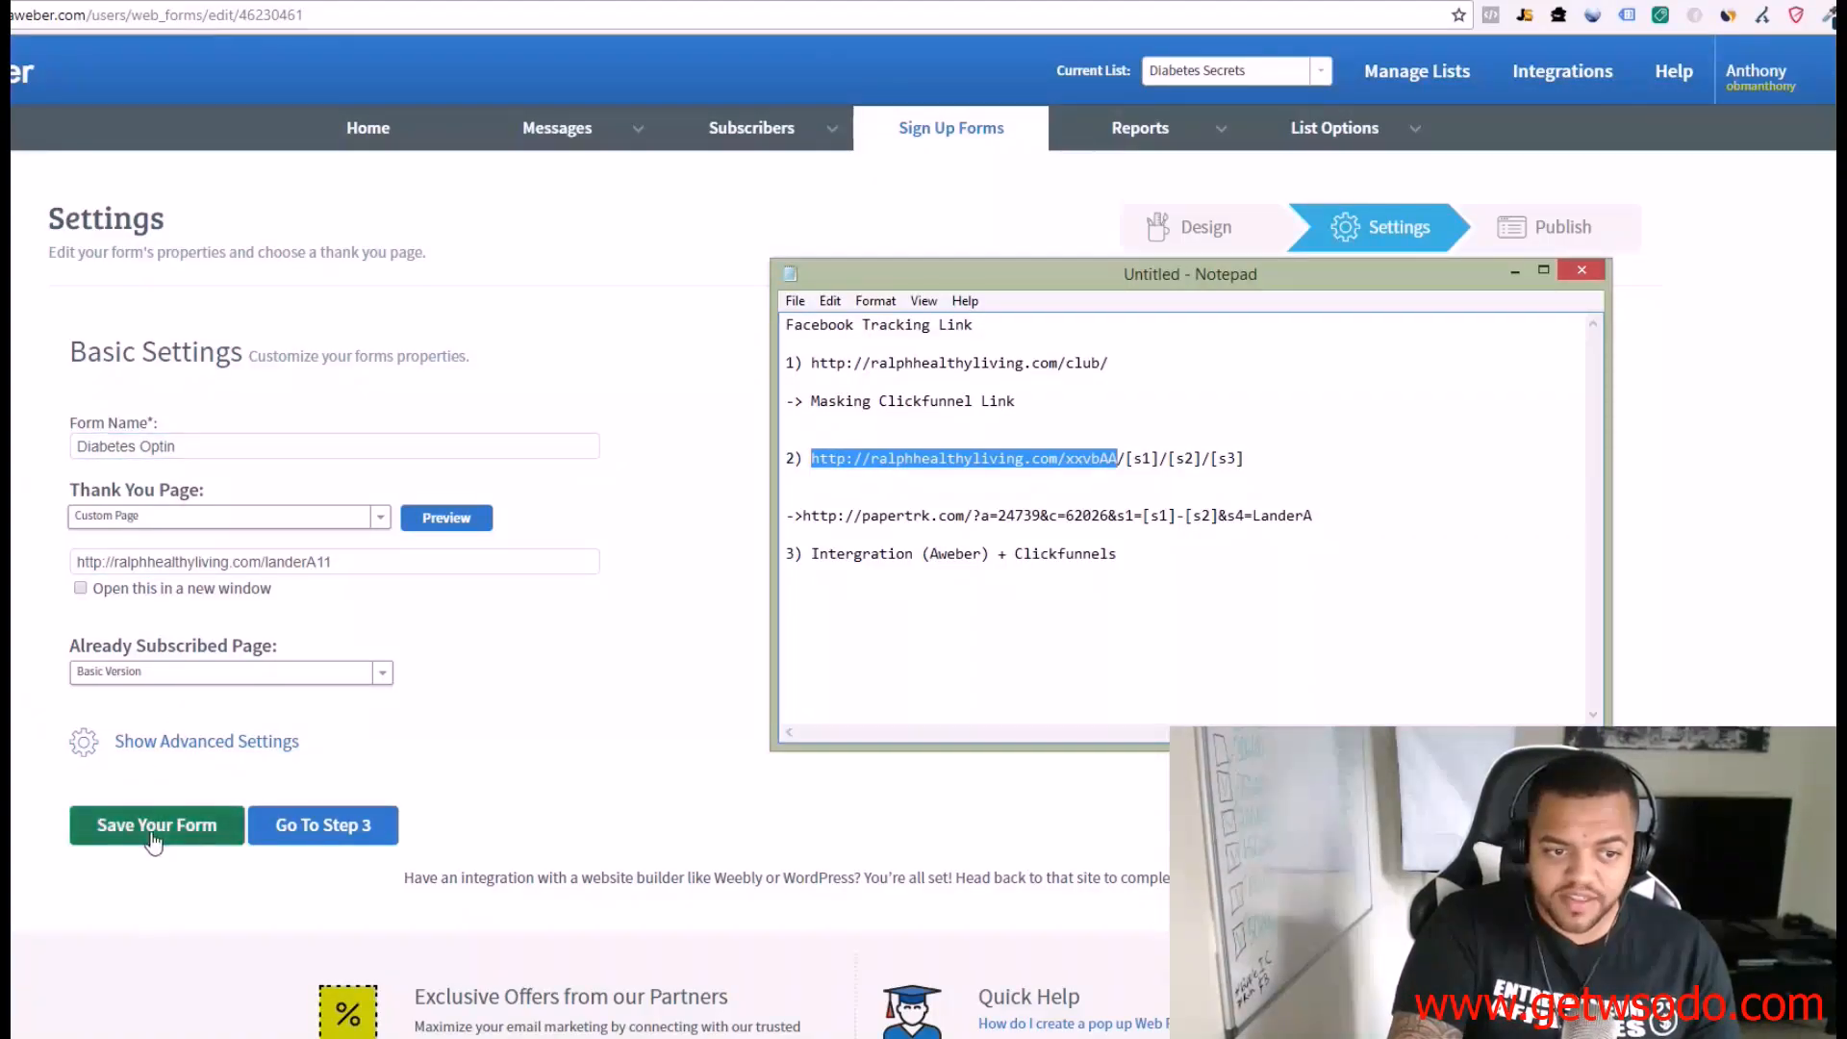
left_click(146, 564)
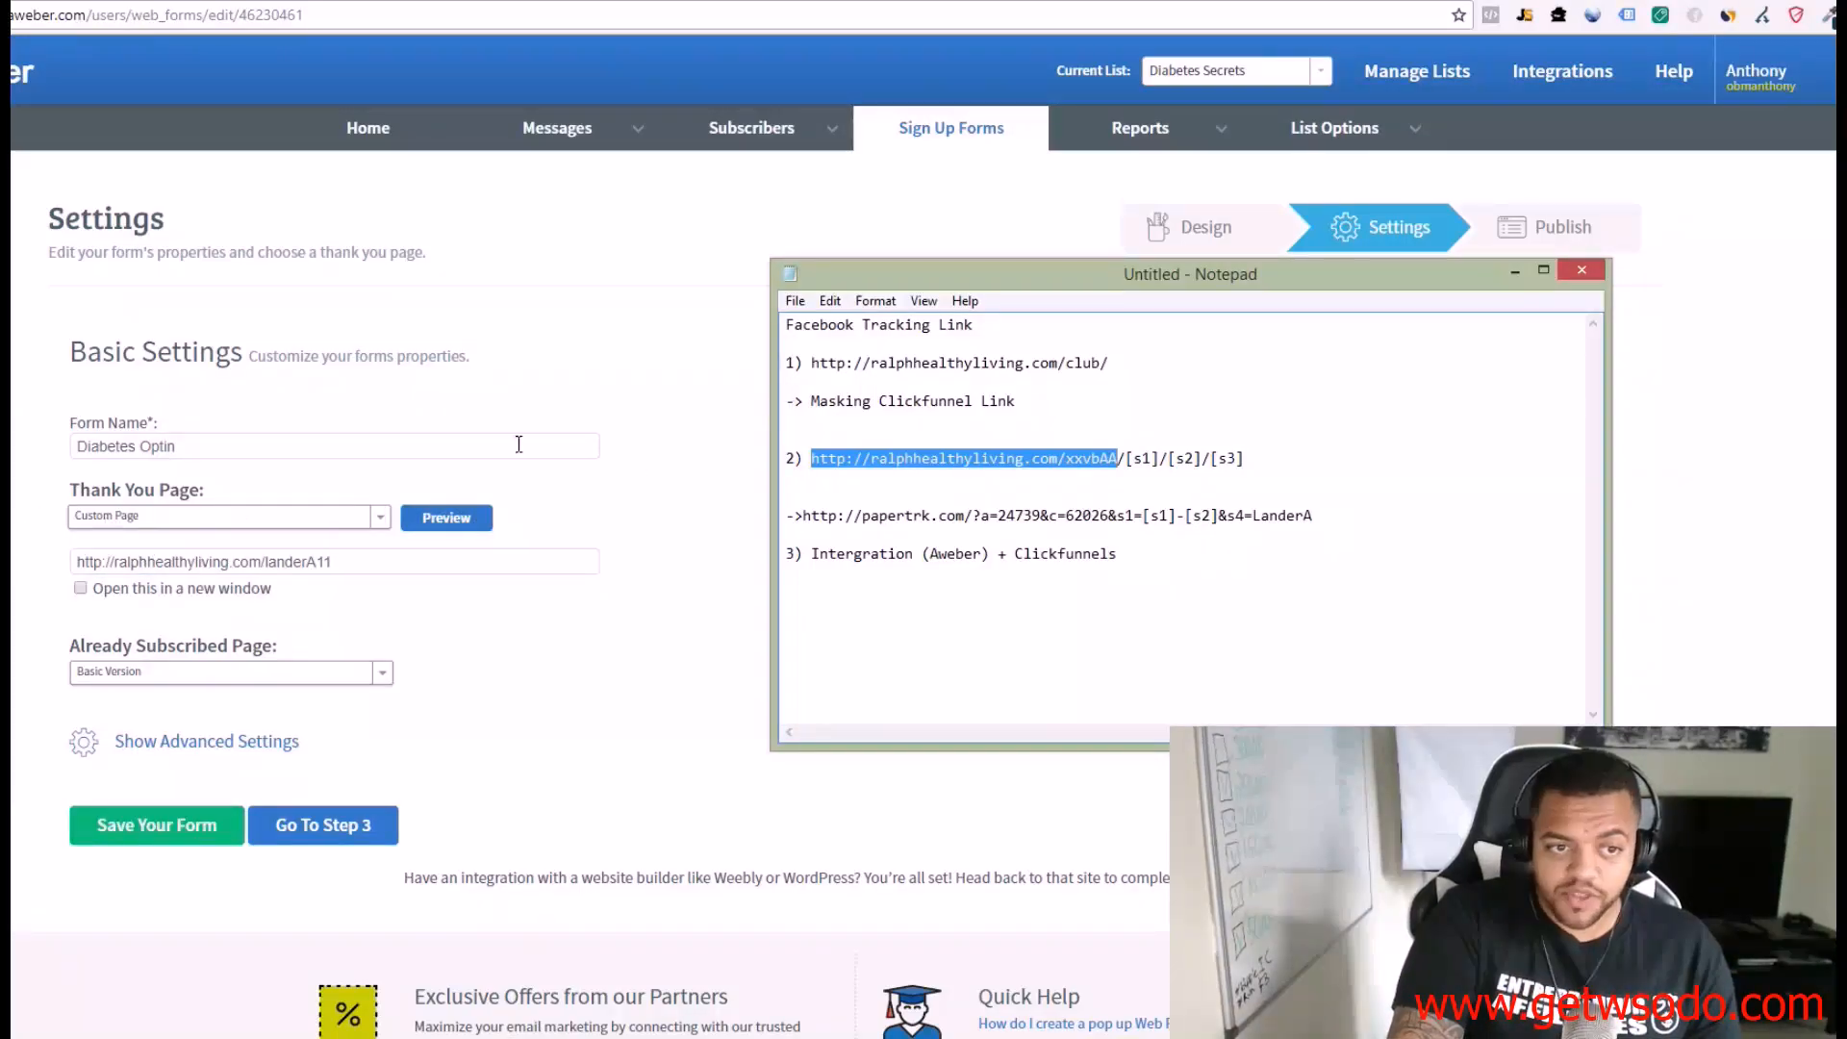
left_click_drag(1213, 277, 0, 319)
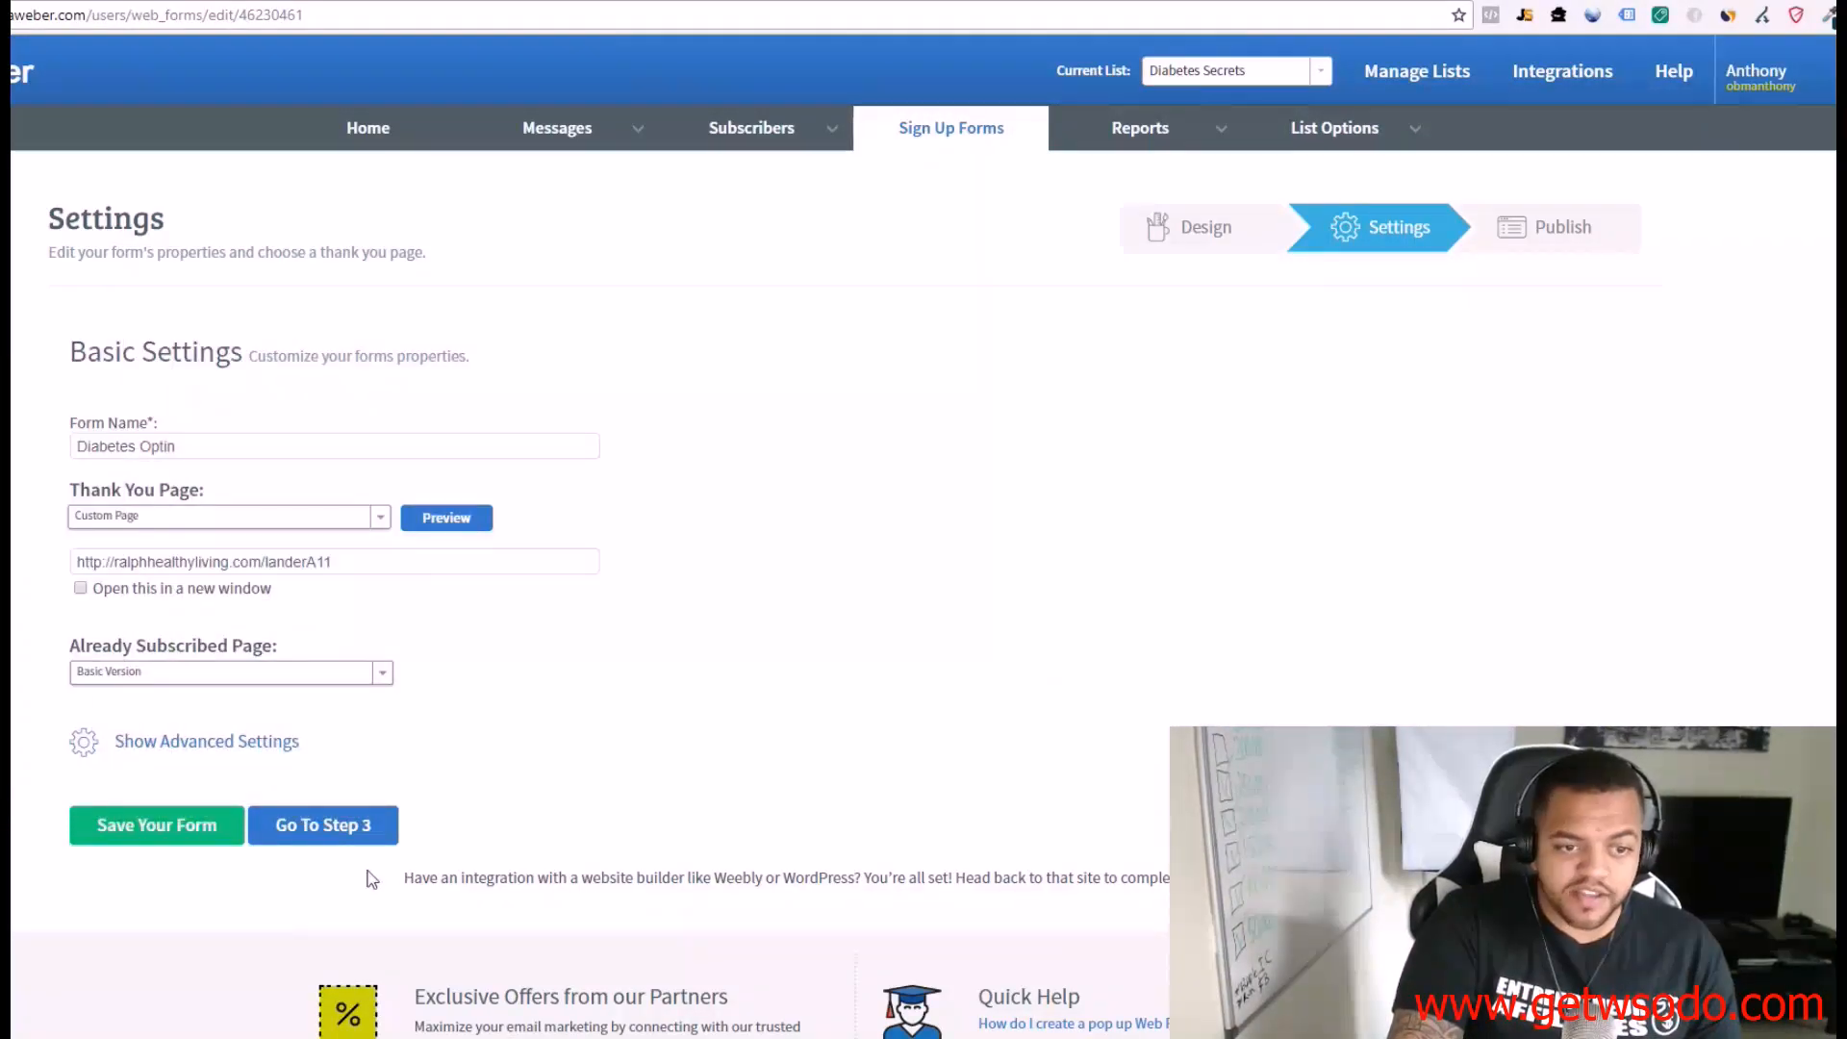
Step: Advance the Diabetes Optin form from its settings to the publishing options
left_click(350, 844)
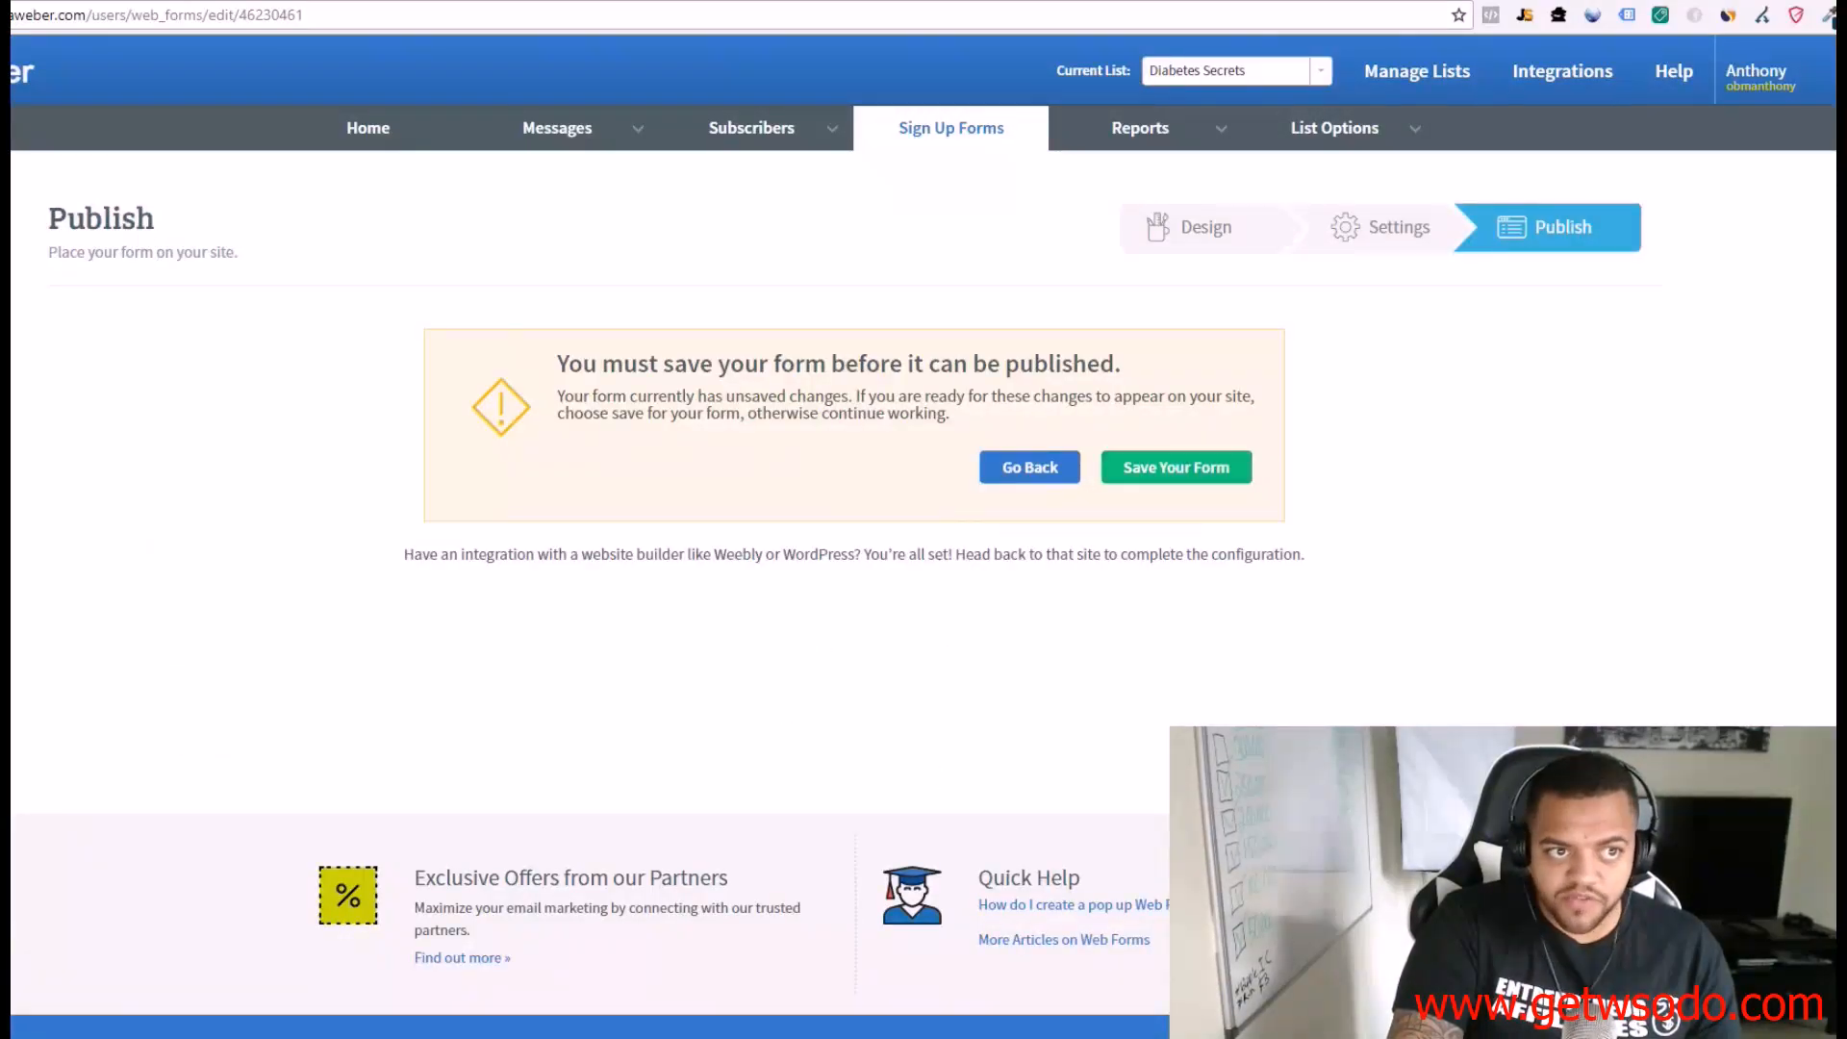
left_click(985, 460)
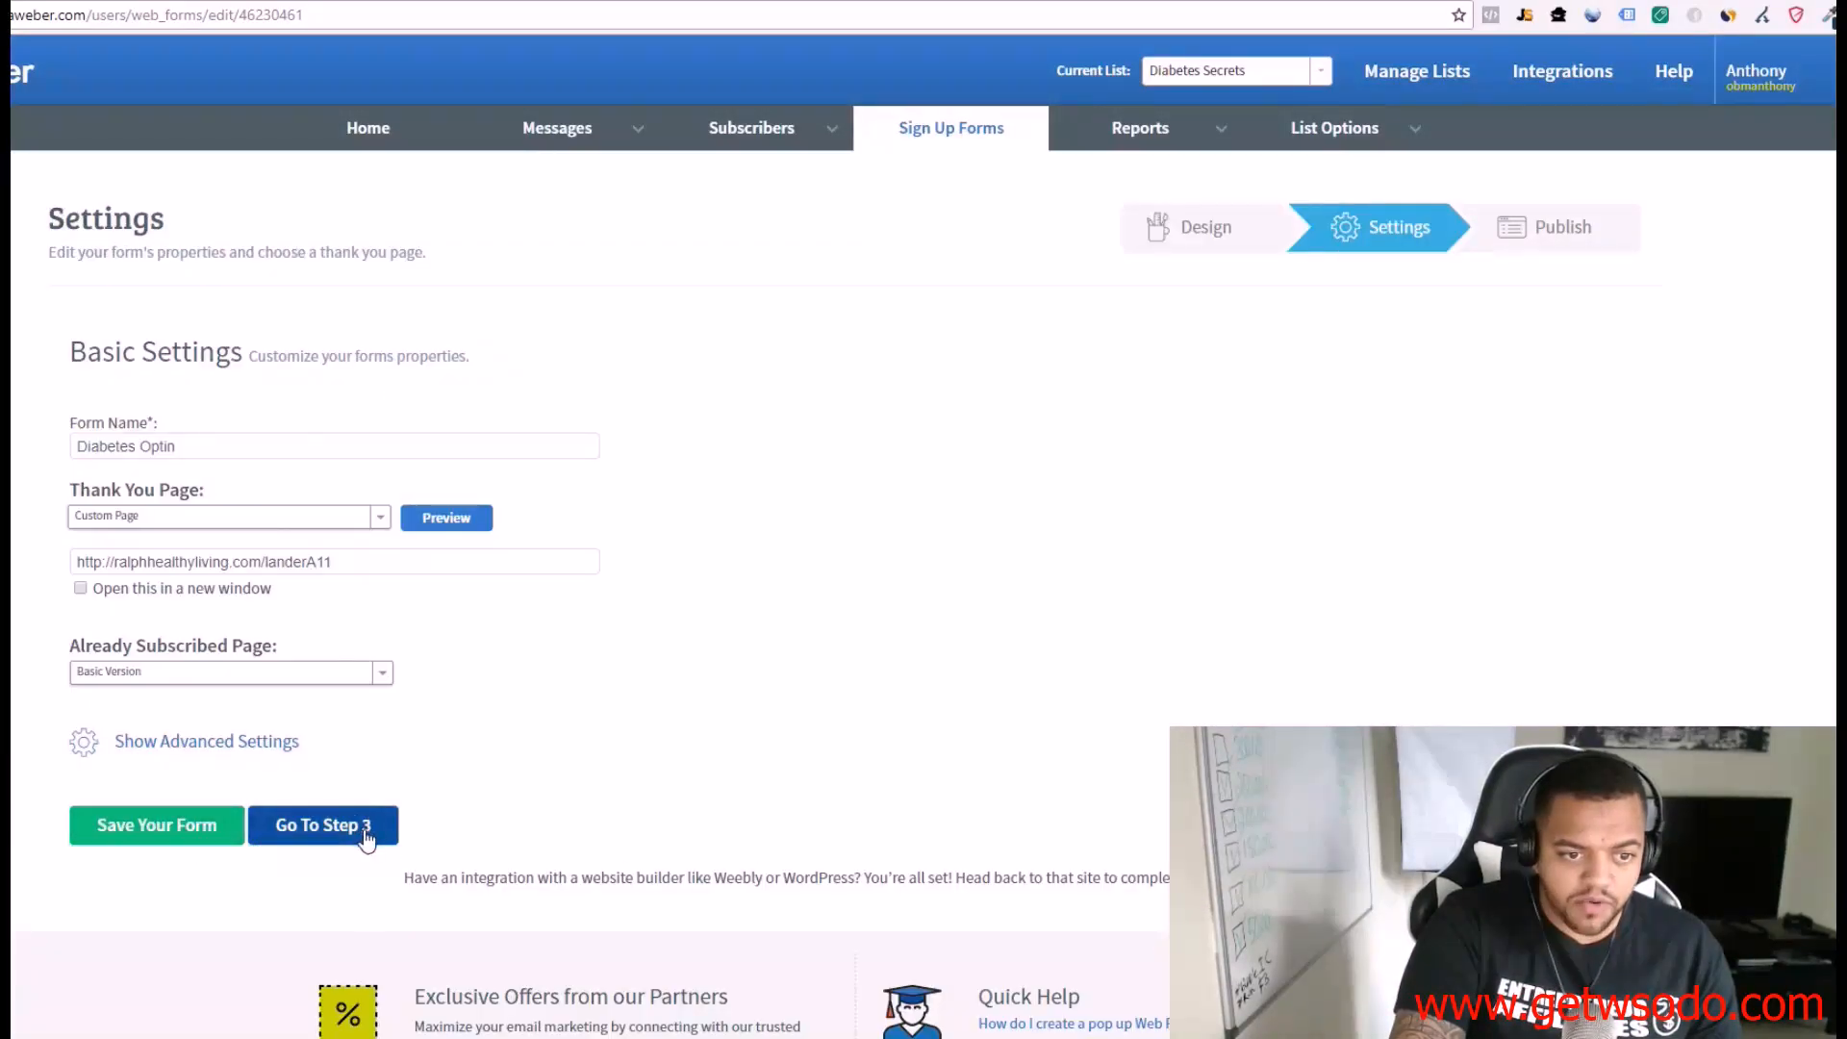
left_click(363, 828)
Step: Bring up the tracking link note, move it off the page, and glance at the ClickFunnels optin page before returning to AWeber
key("alt+Tab")
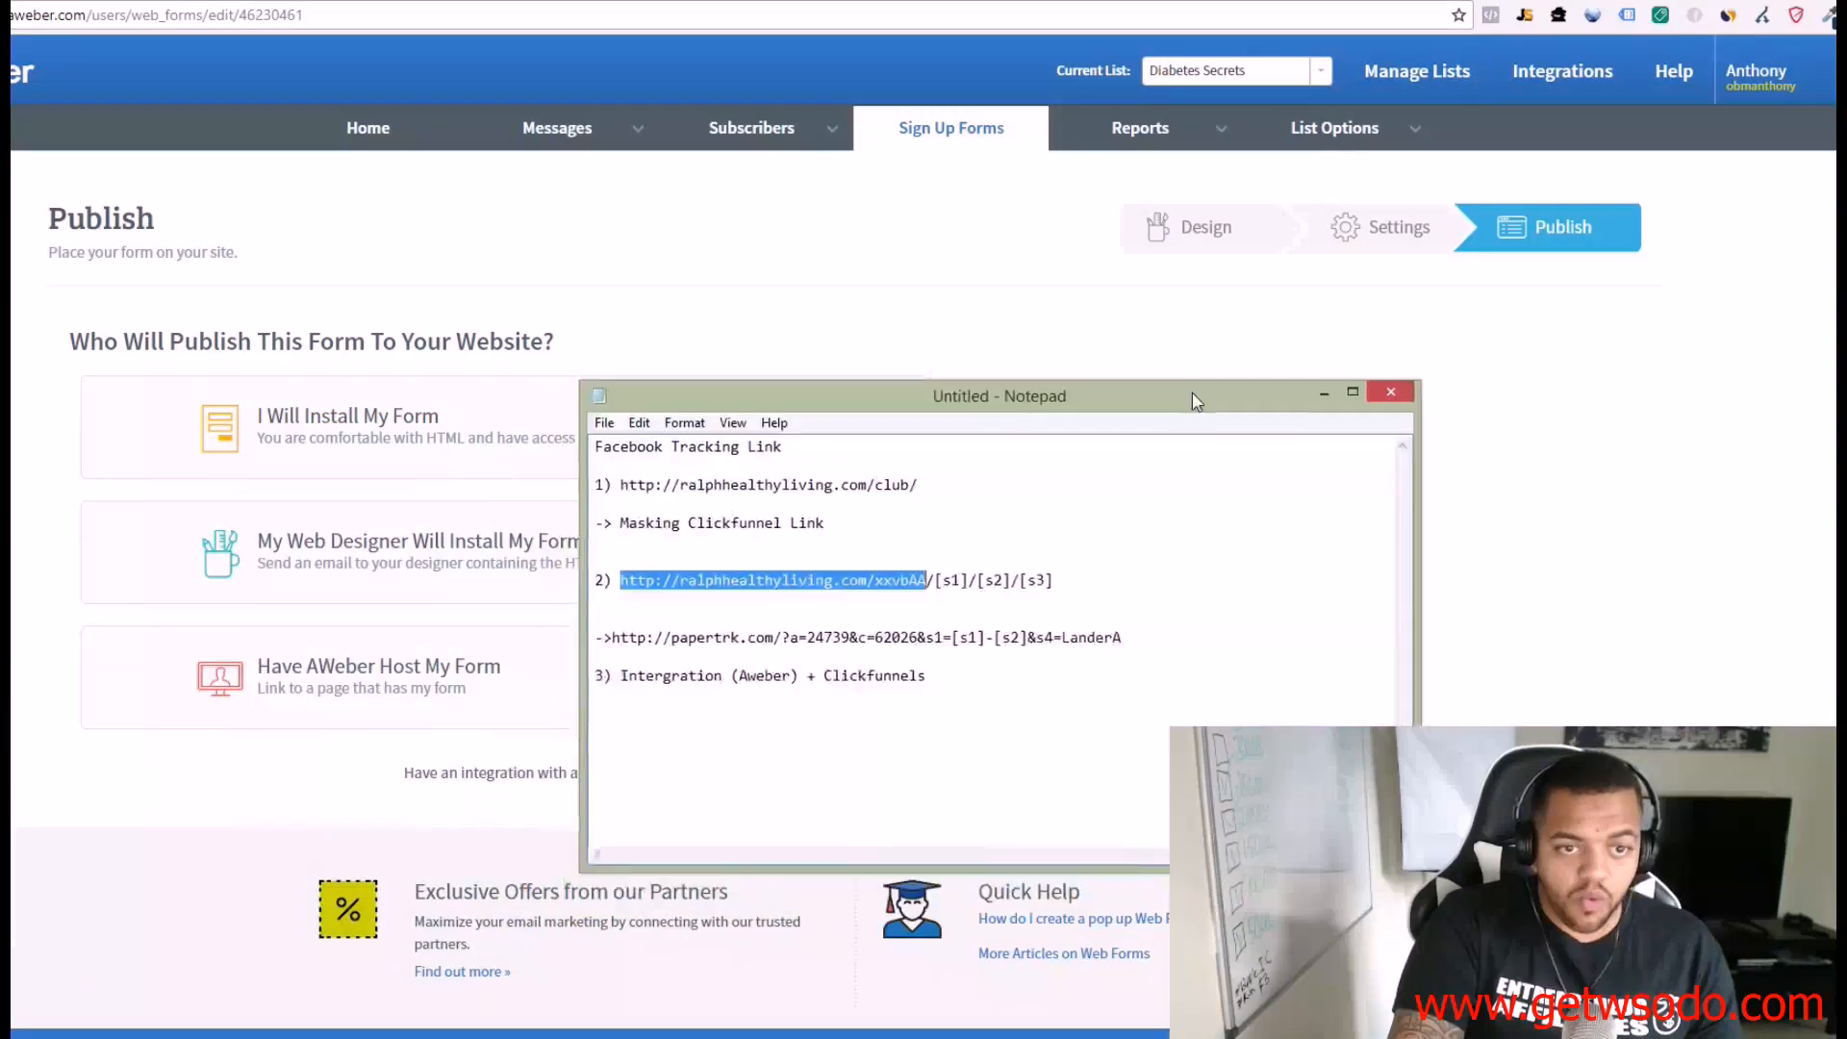
left_click_drag(1174, 408, 1407, 293)
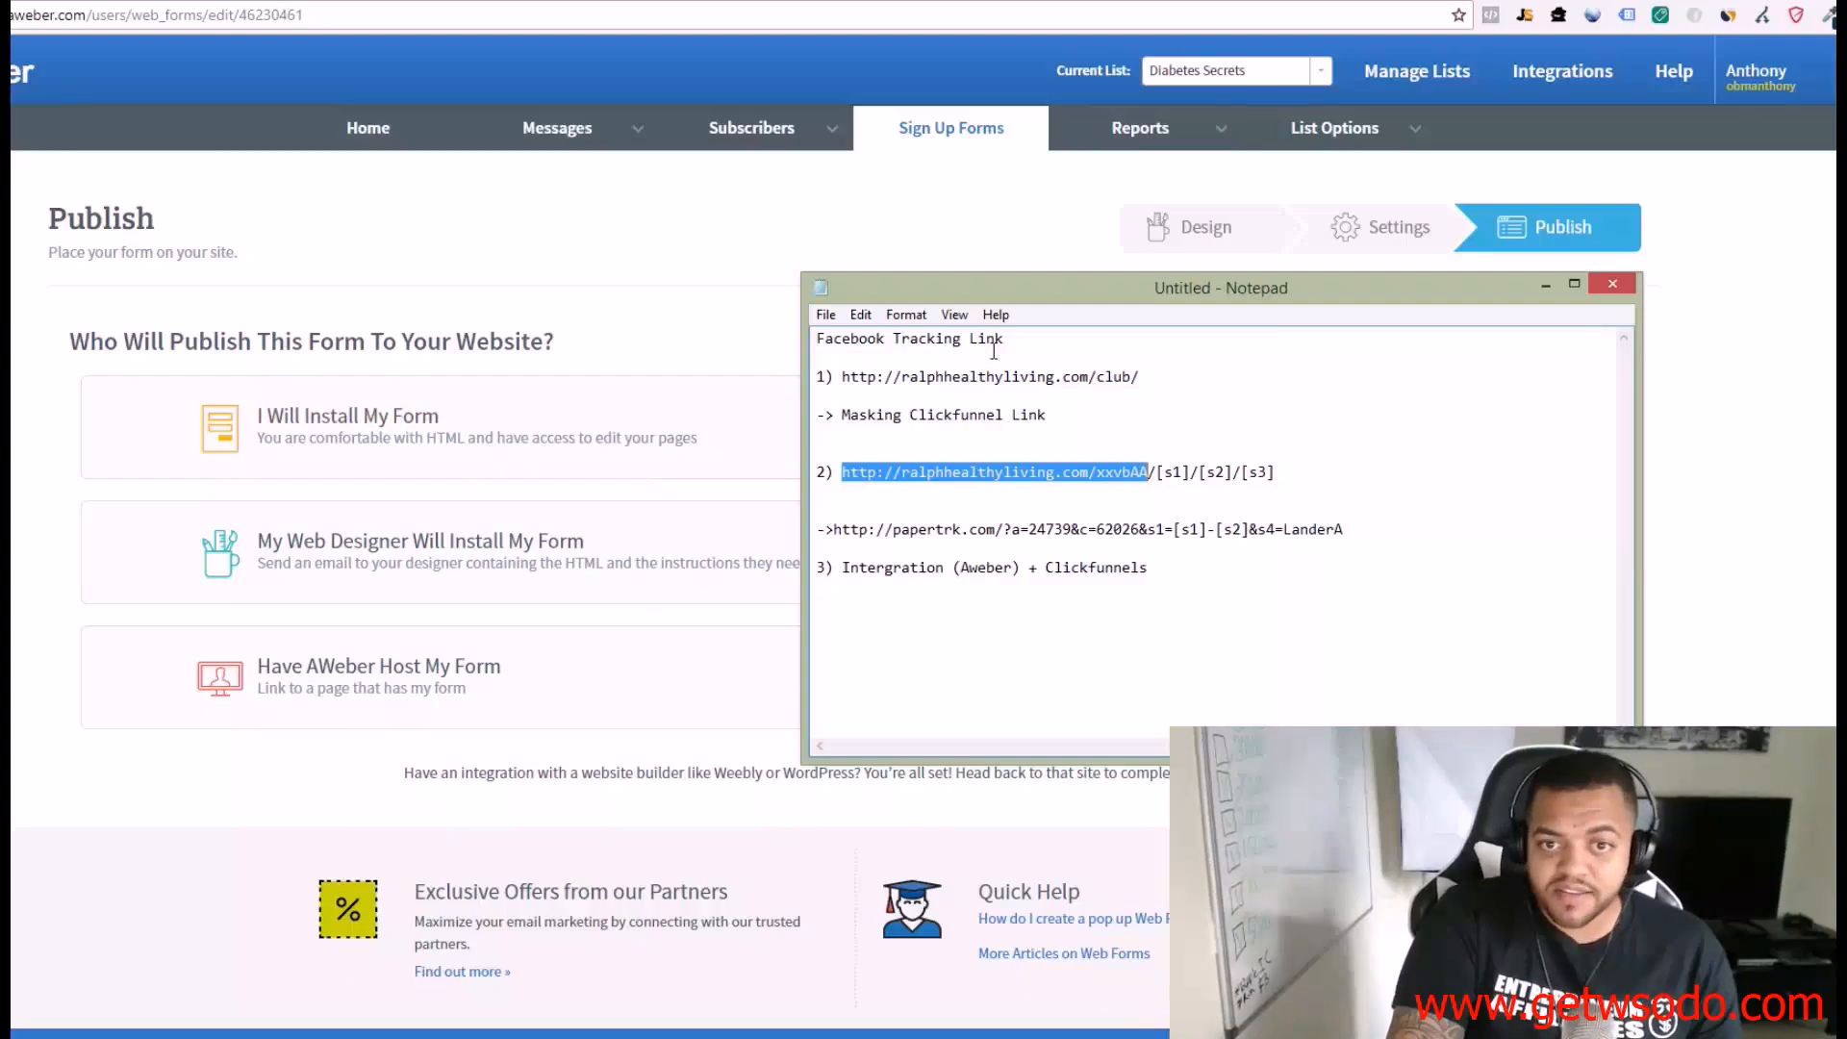
left_click_drag(1104, 291, 2, 366)
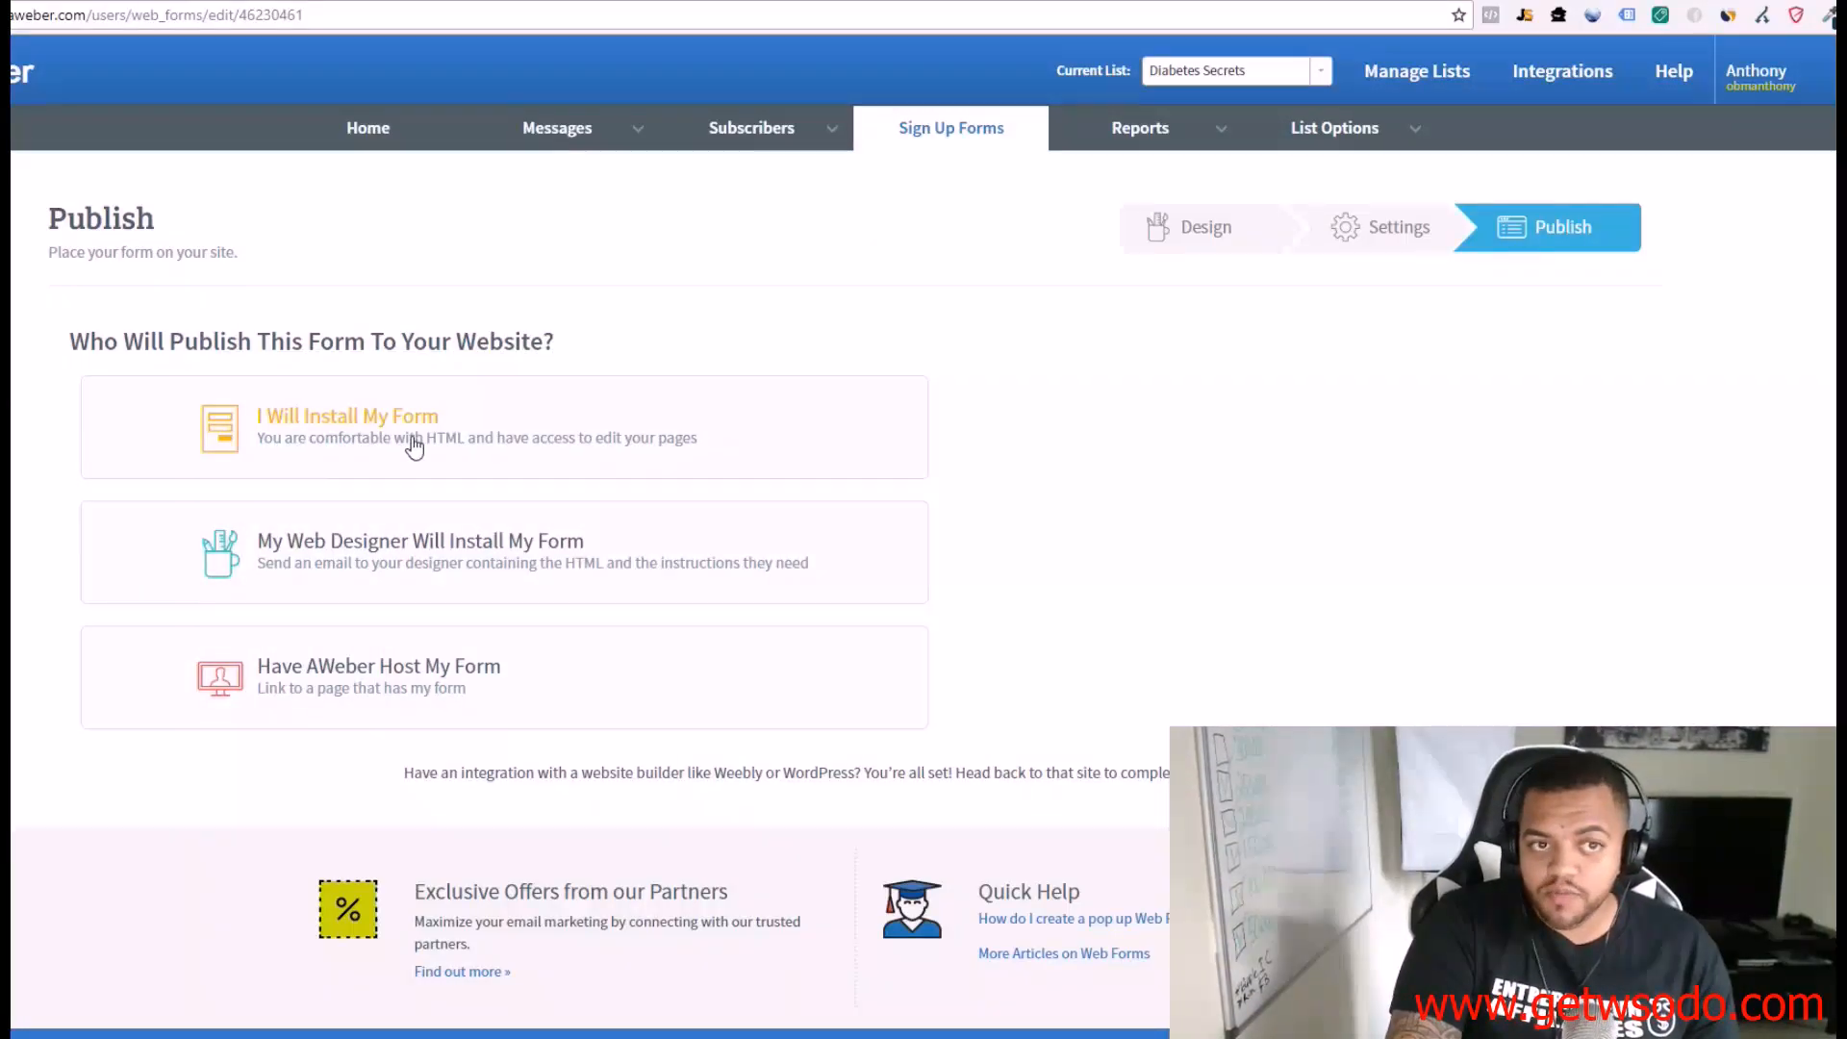
left_click(29, 1)
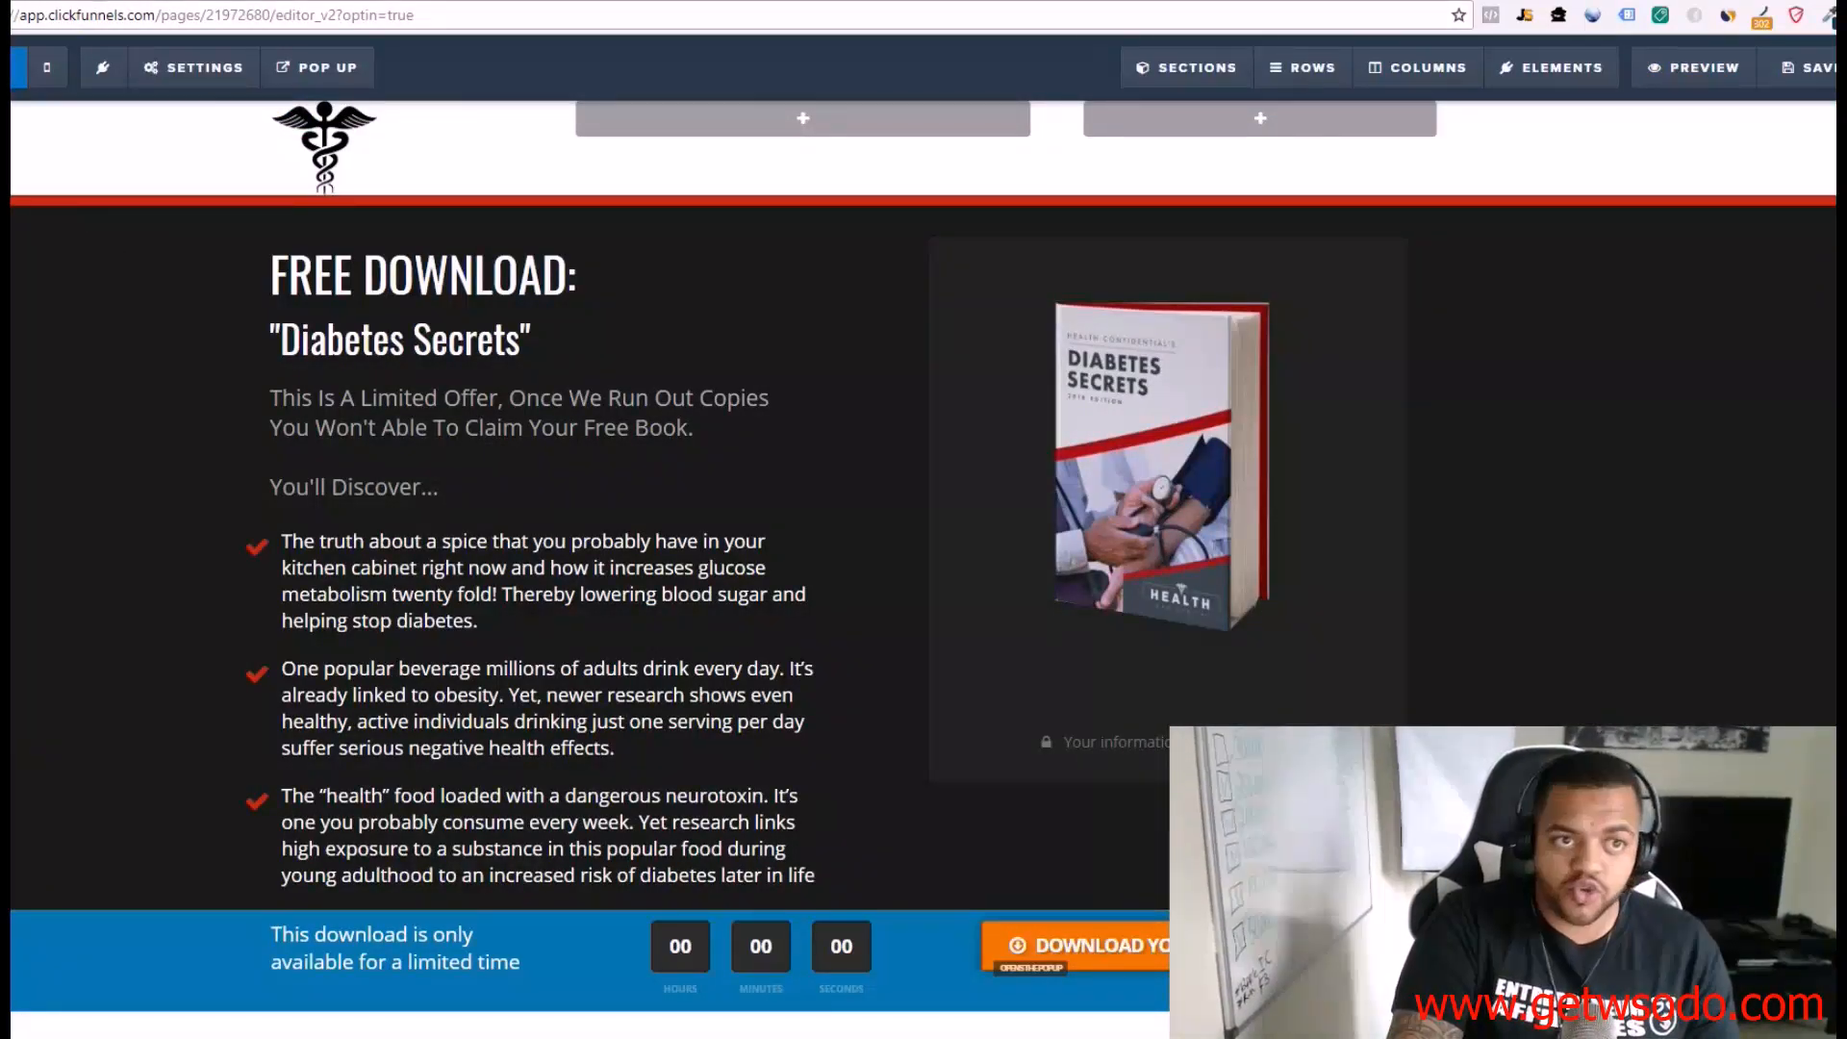
left_click(29, 1)
Step: Choose to install the form yourself and show its Raw HTML version
left_click(466, 452)
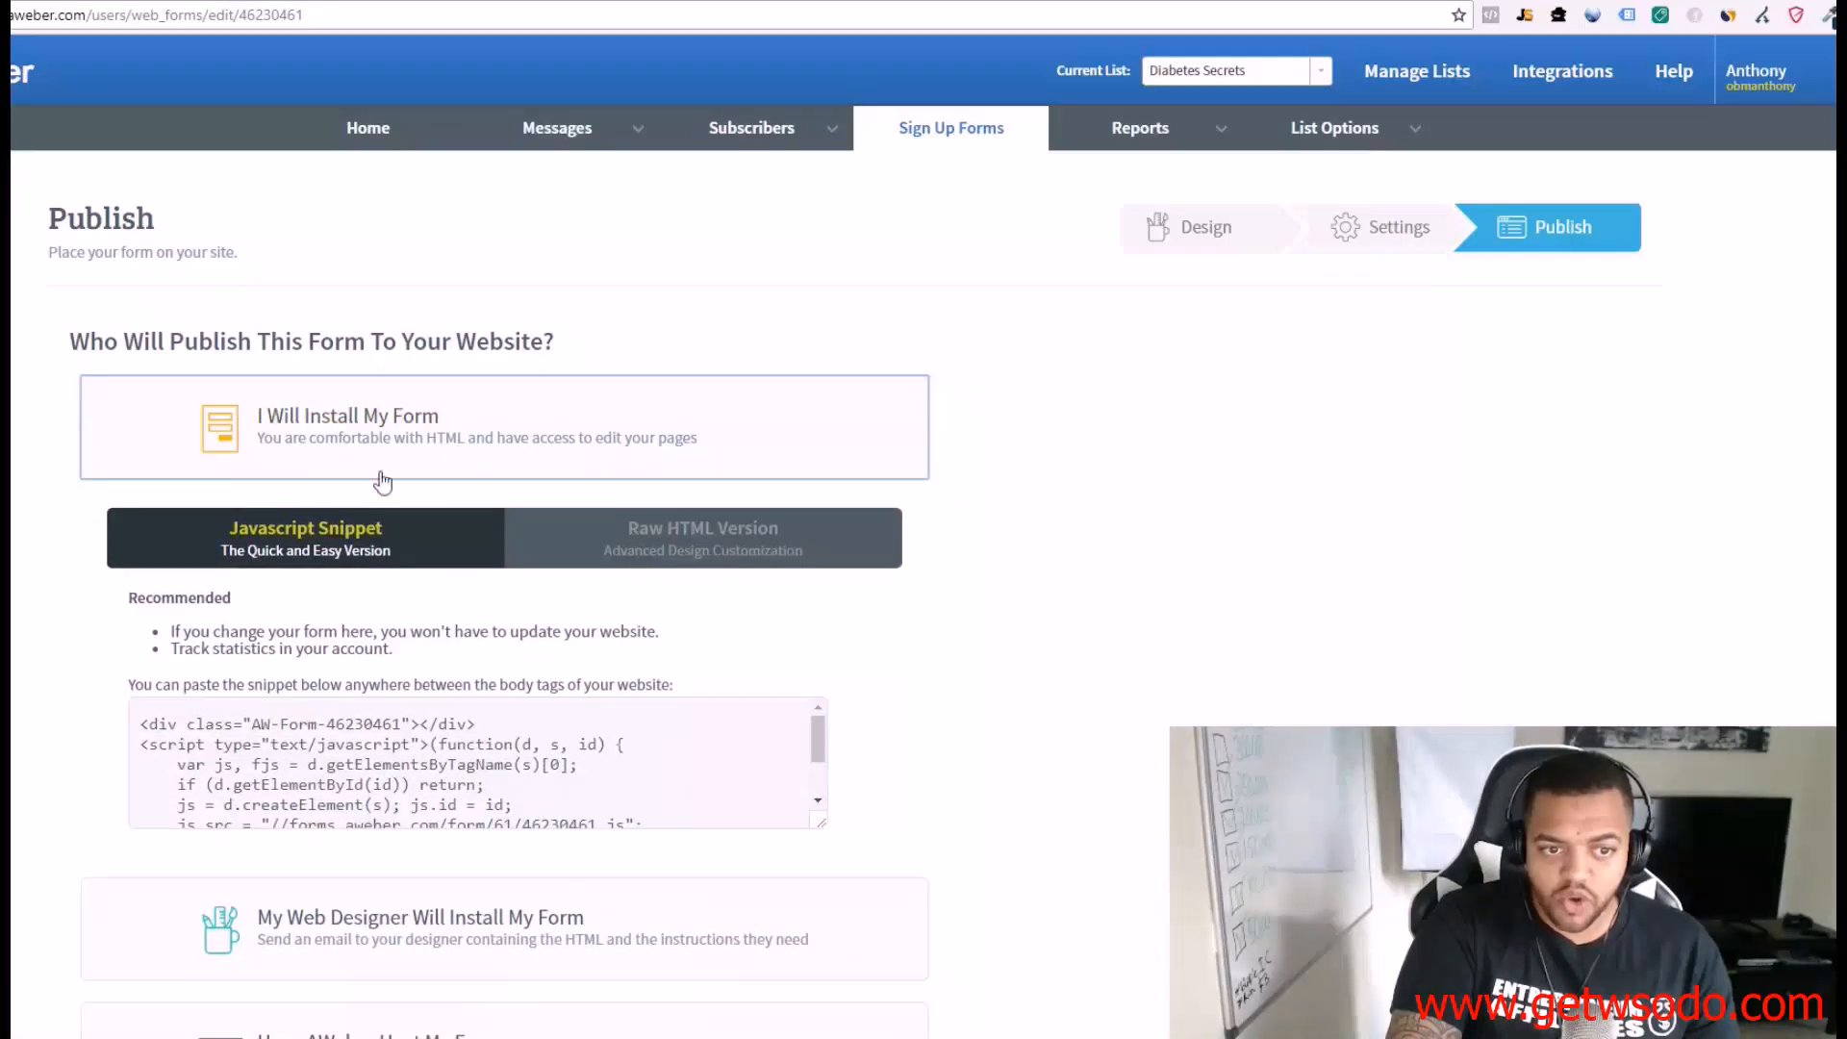
scroll(534, 538, "down", 2)
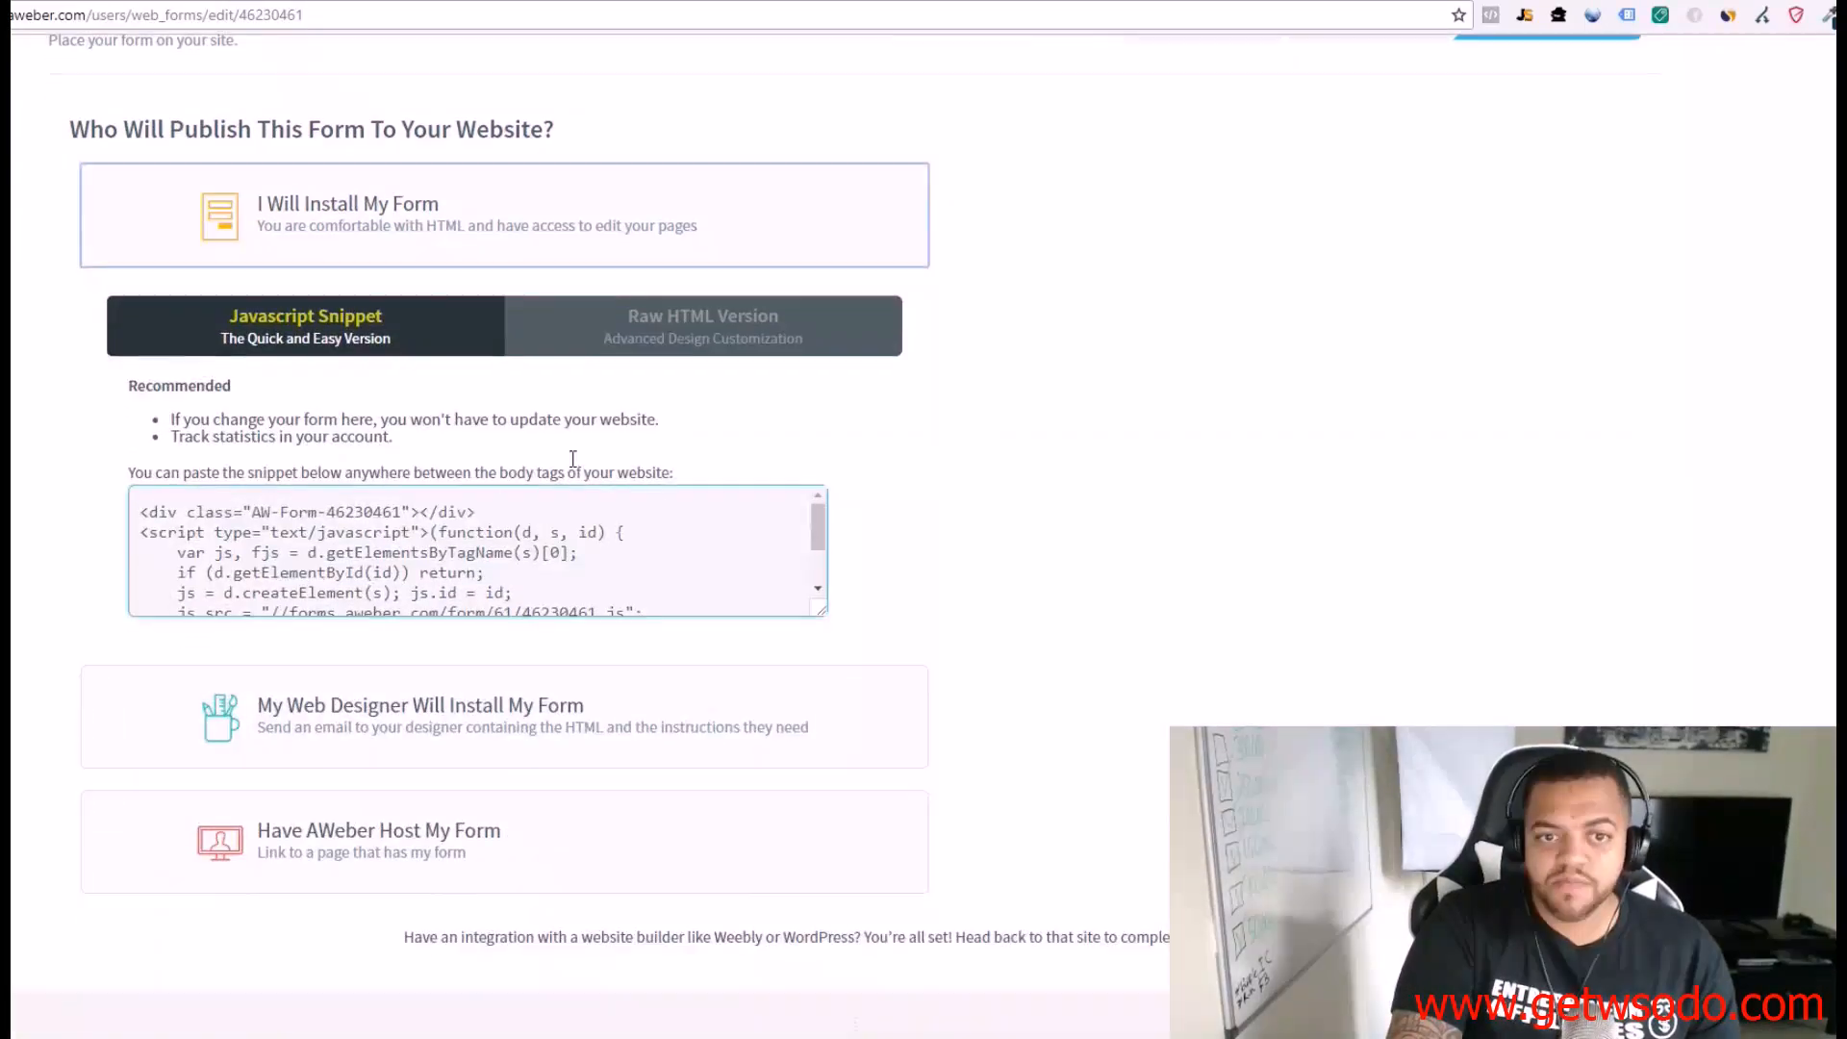
left_click(721, 344)
scroll(255, 519, "up", 1)
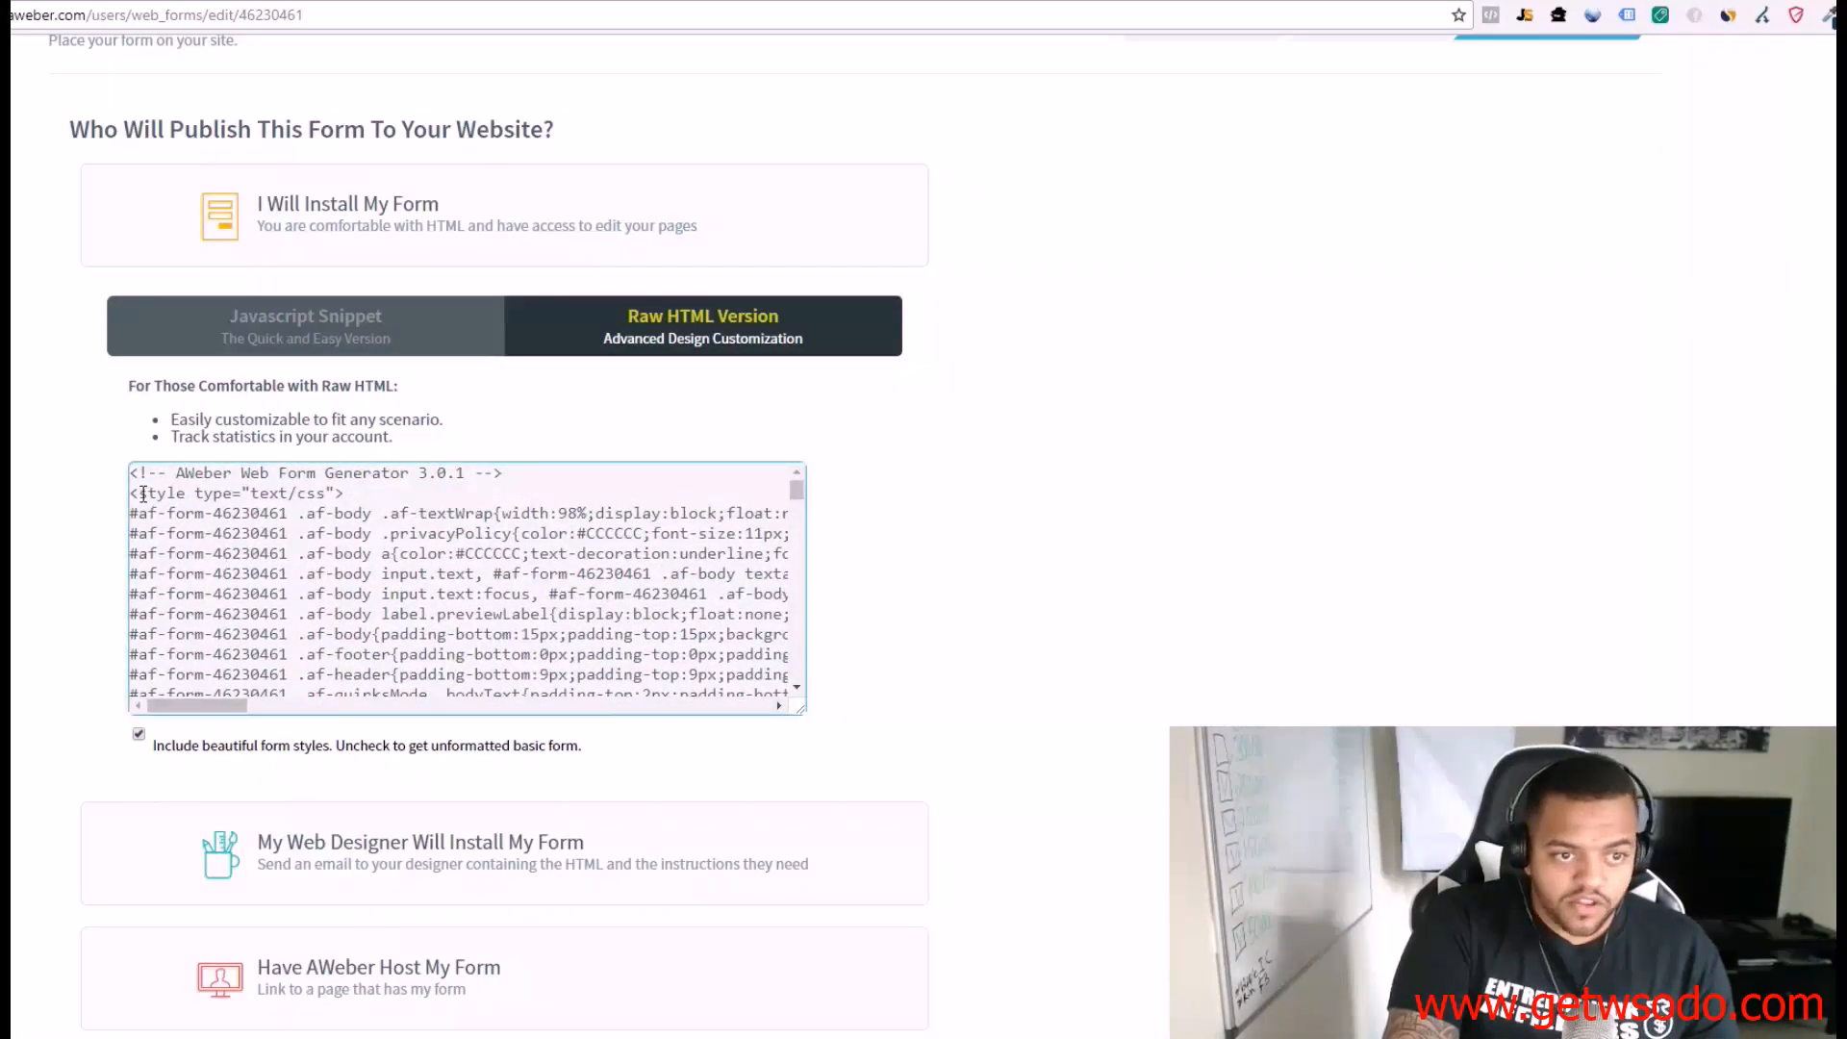
Step: Copy the form's entire raw HTML code and paste it into a blank note on notes.io
left_click_drag(134, 479, 180, 490)
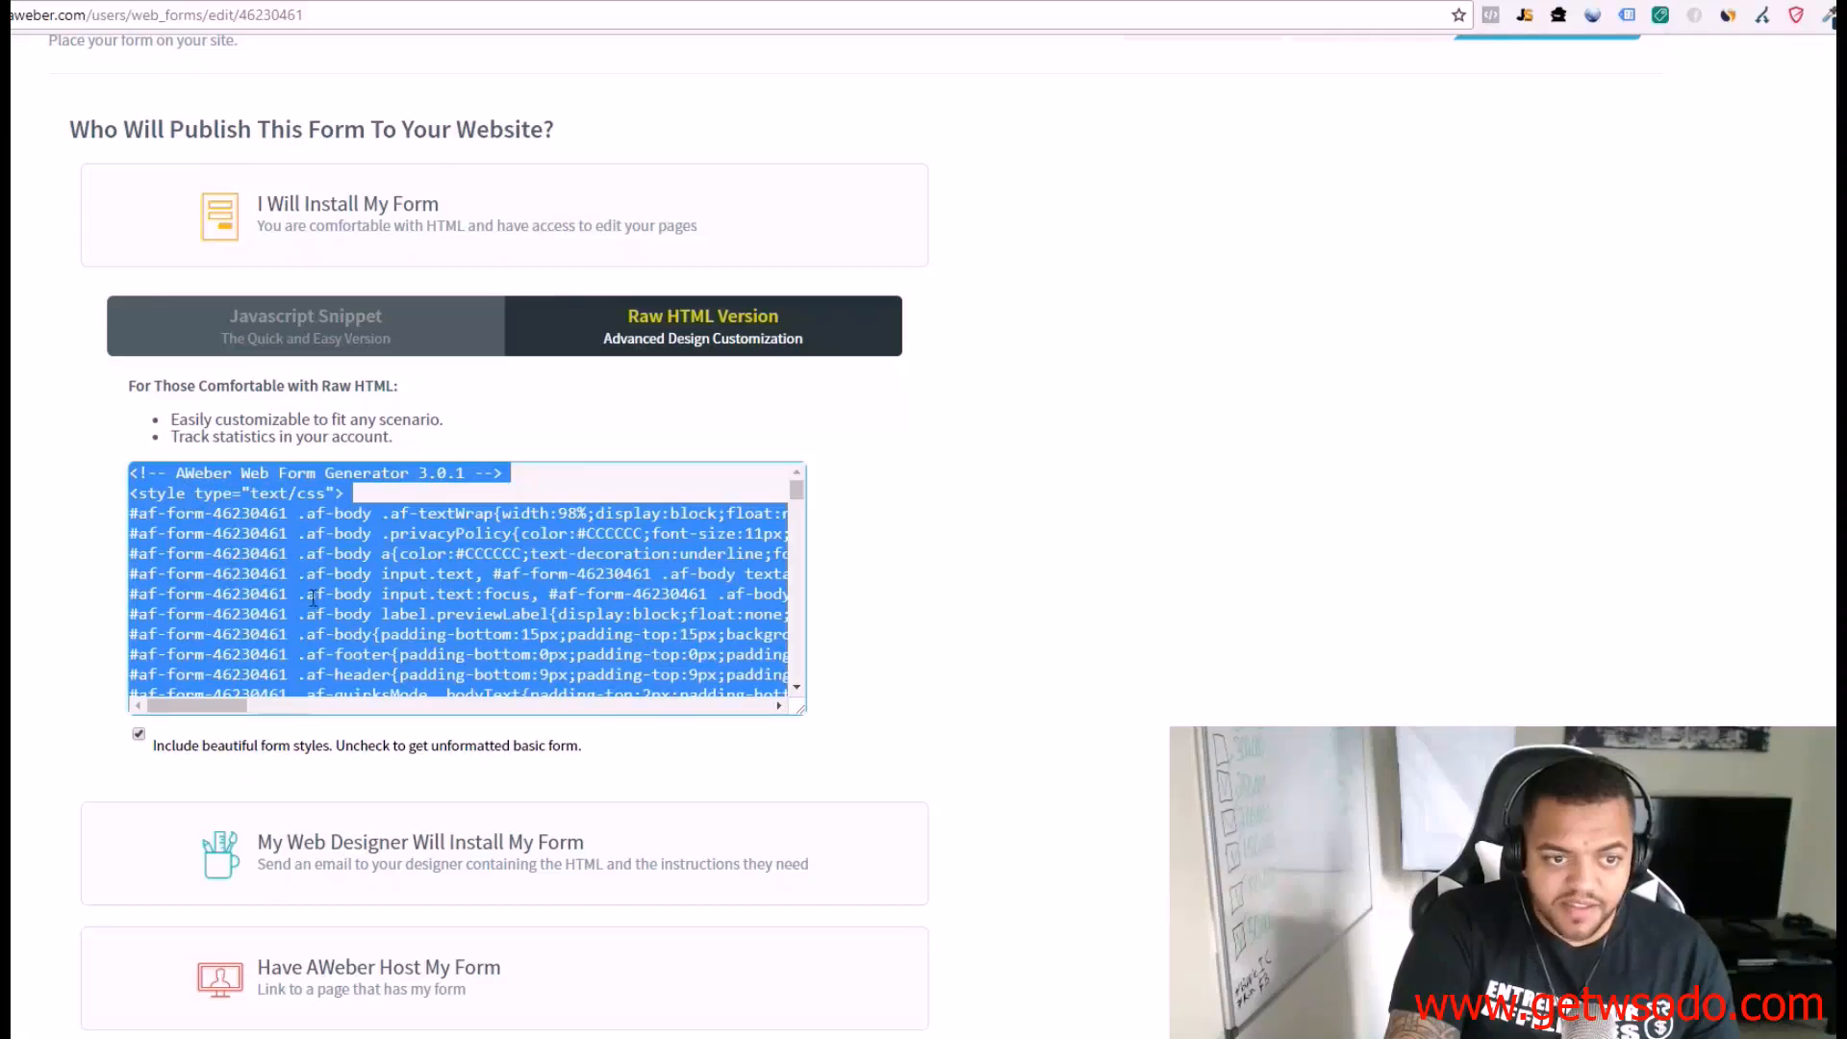
scroll(312, 597, "down", 10)
right_click(339, 579)
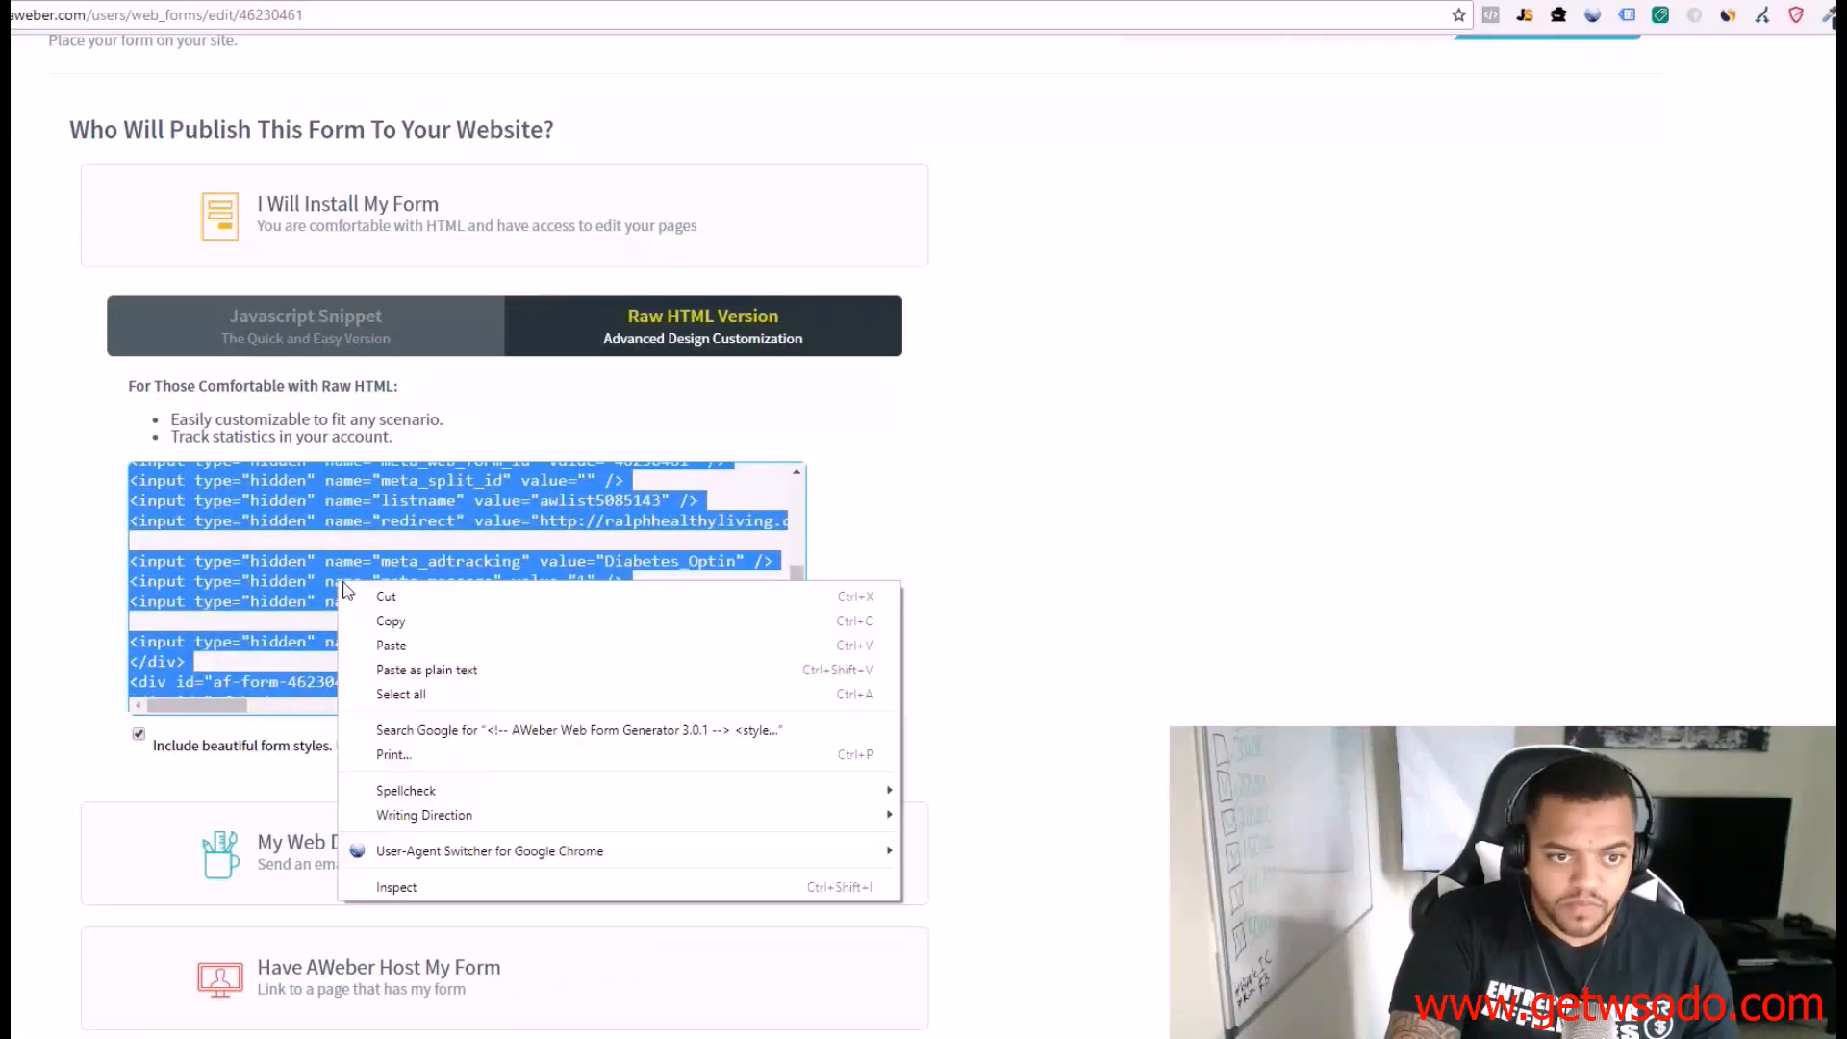
left_click(393, 624)
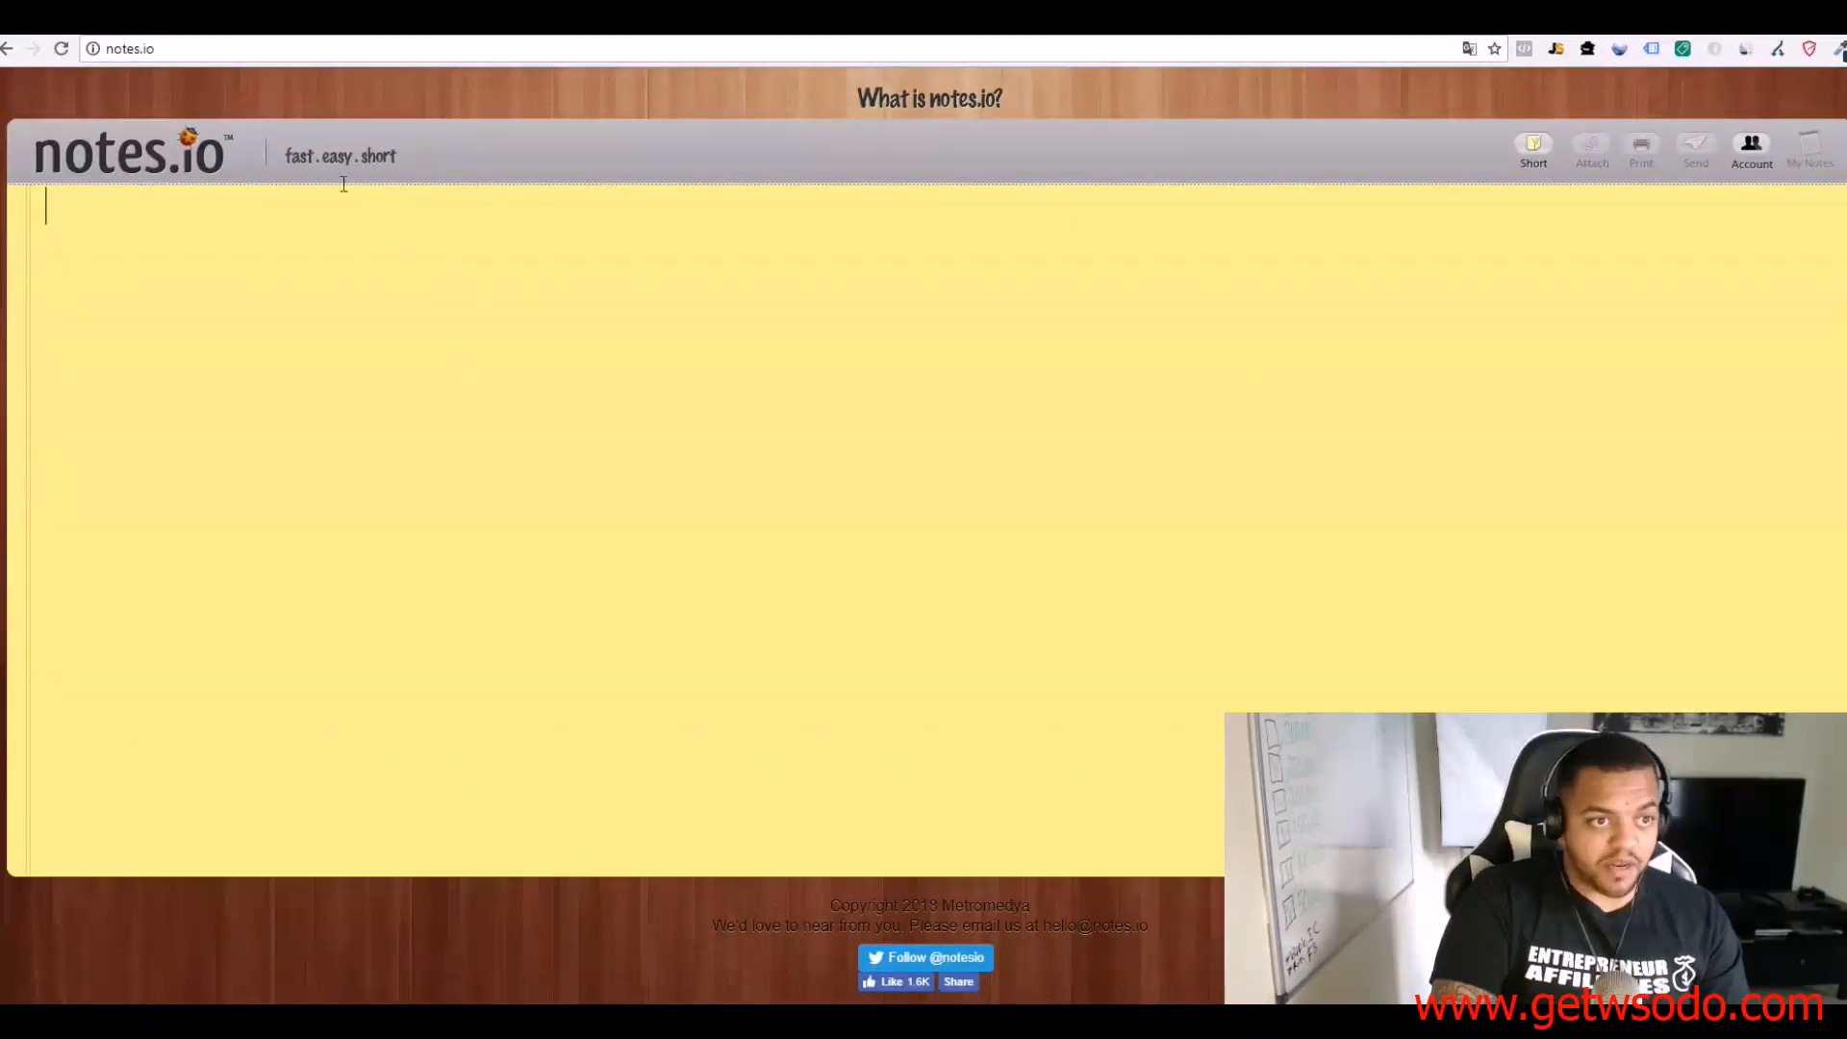
key("ctrl+v")
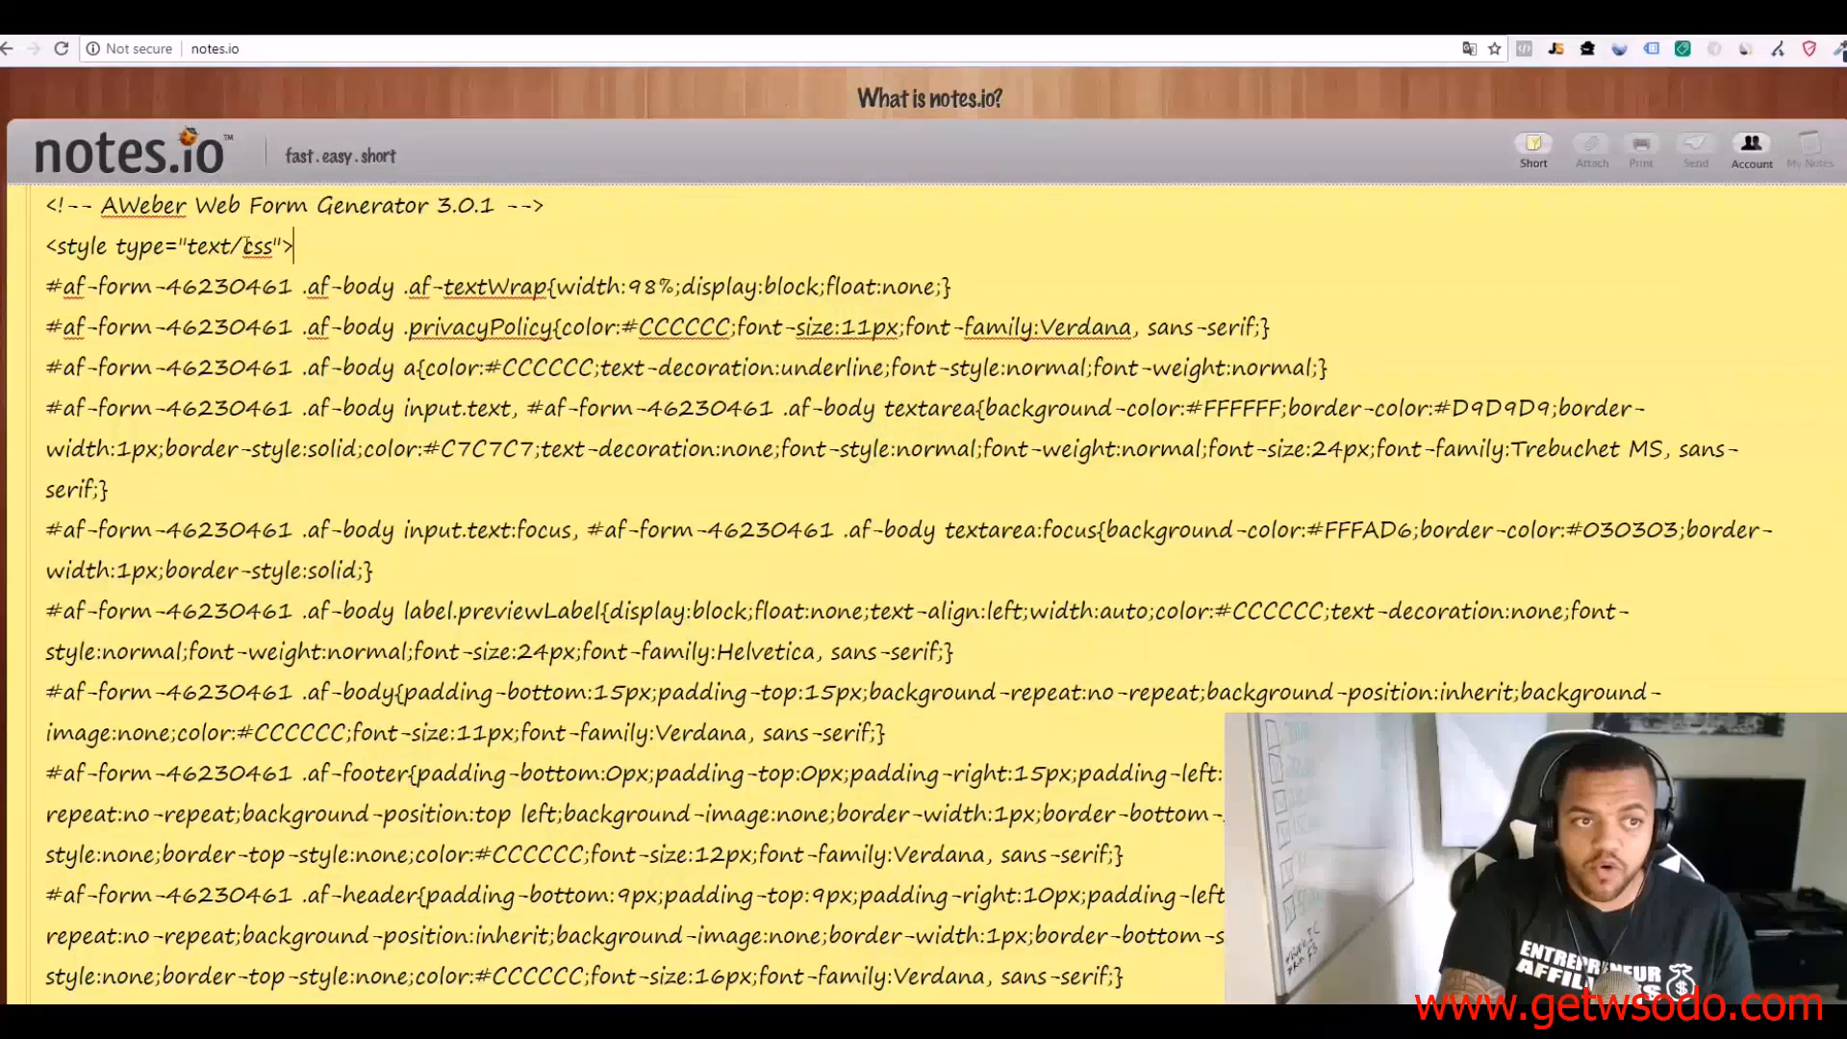
Step: Delete all the CSS code above the closing </style> tag, including the opening AWeber Web Form Generator comment
scroll(212, 289, "down", 2)
scroll(144, 365, "up", 1)
scroll(97, 402, "down", 1)
scroll(98, 402, "down", 4)
scroll(116, 632, "down", 4)
scroll(79, 708, "down", 7)
scroll(117, 690, "down", 6)
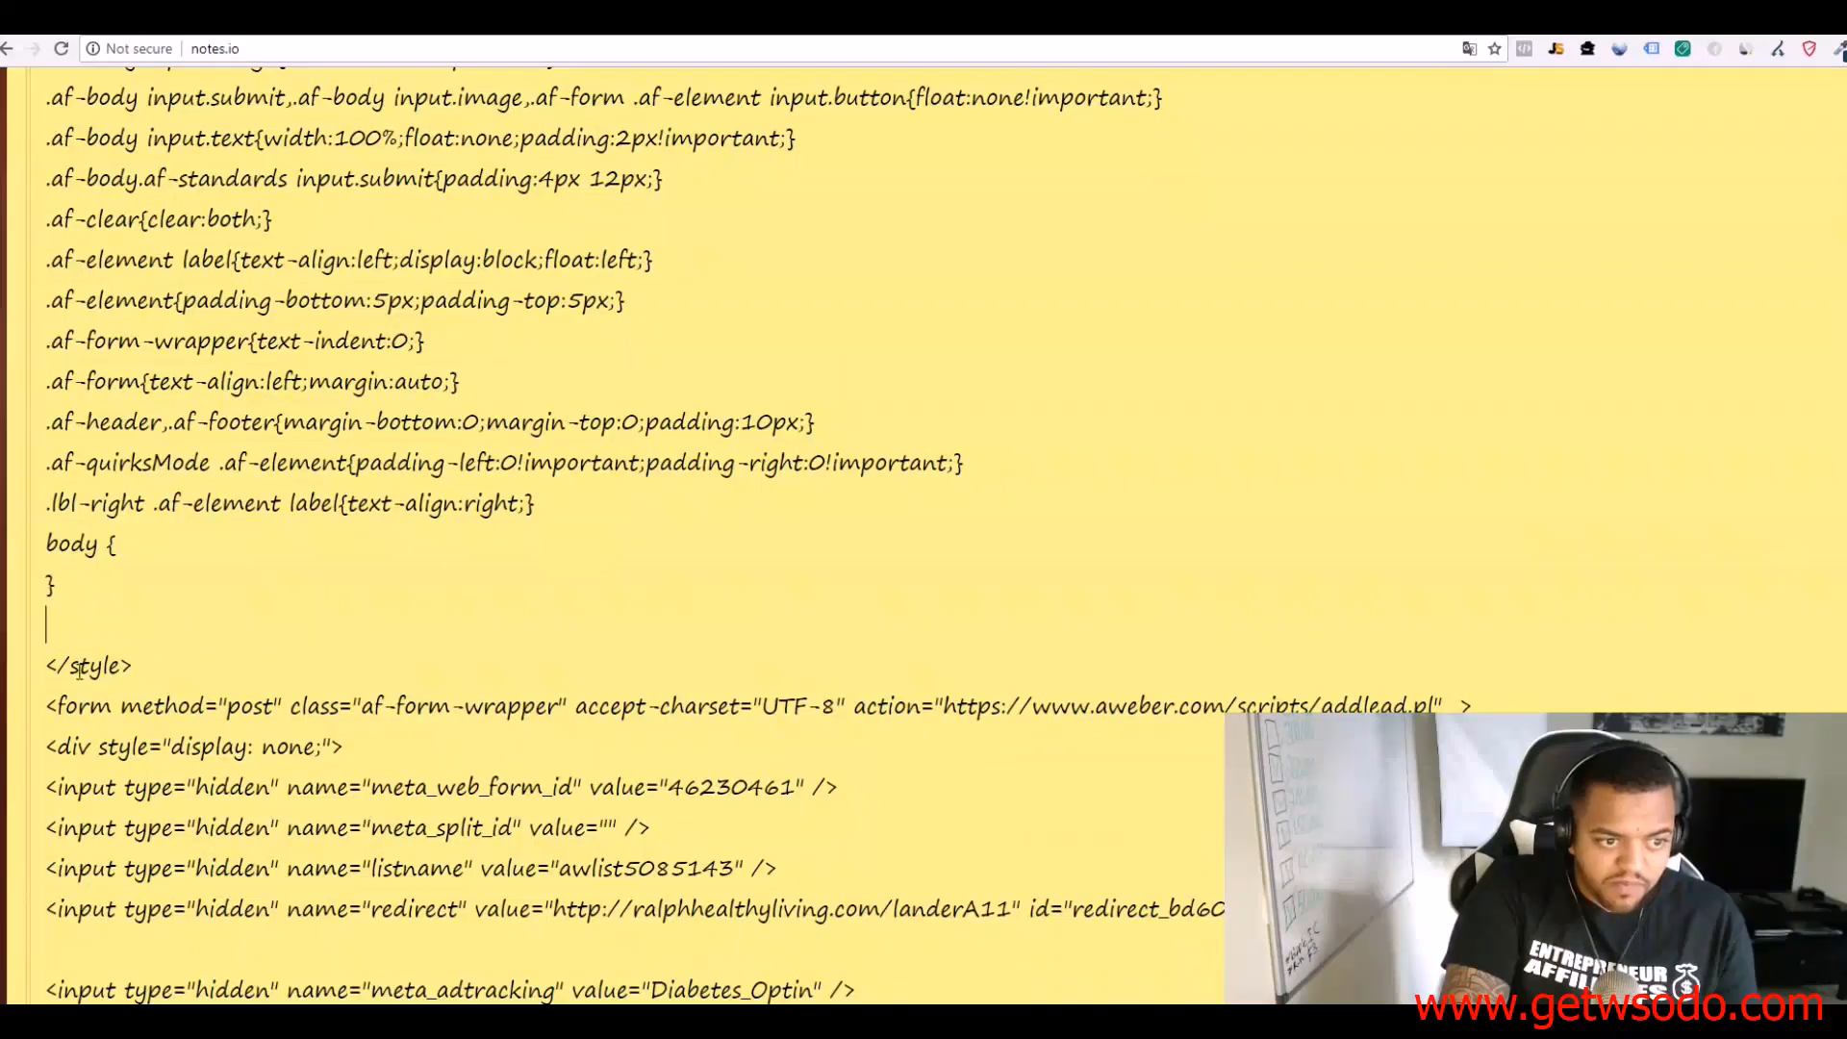
left_click(116, 646)
scroll(106, 577, "down", 3)
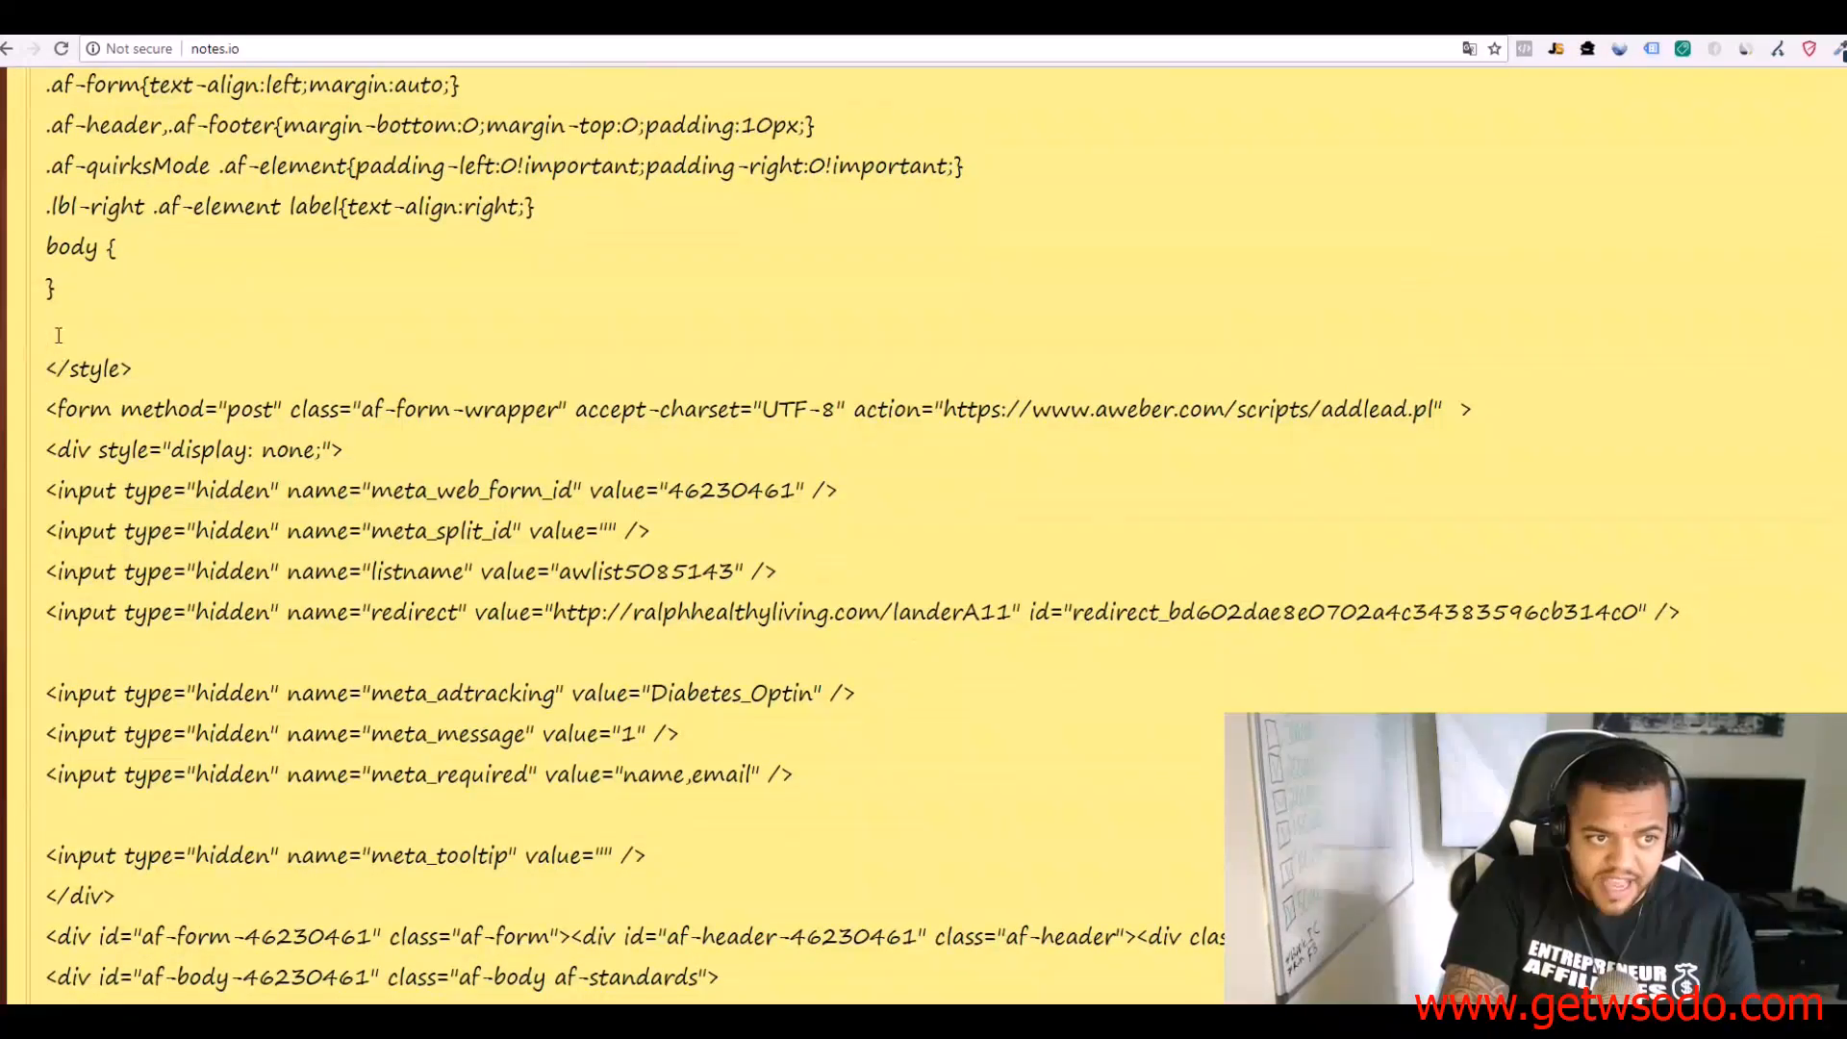
left_click_drag(34, 343, 42, 191)
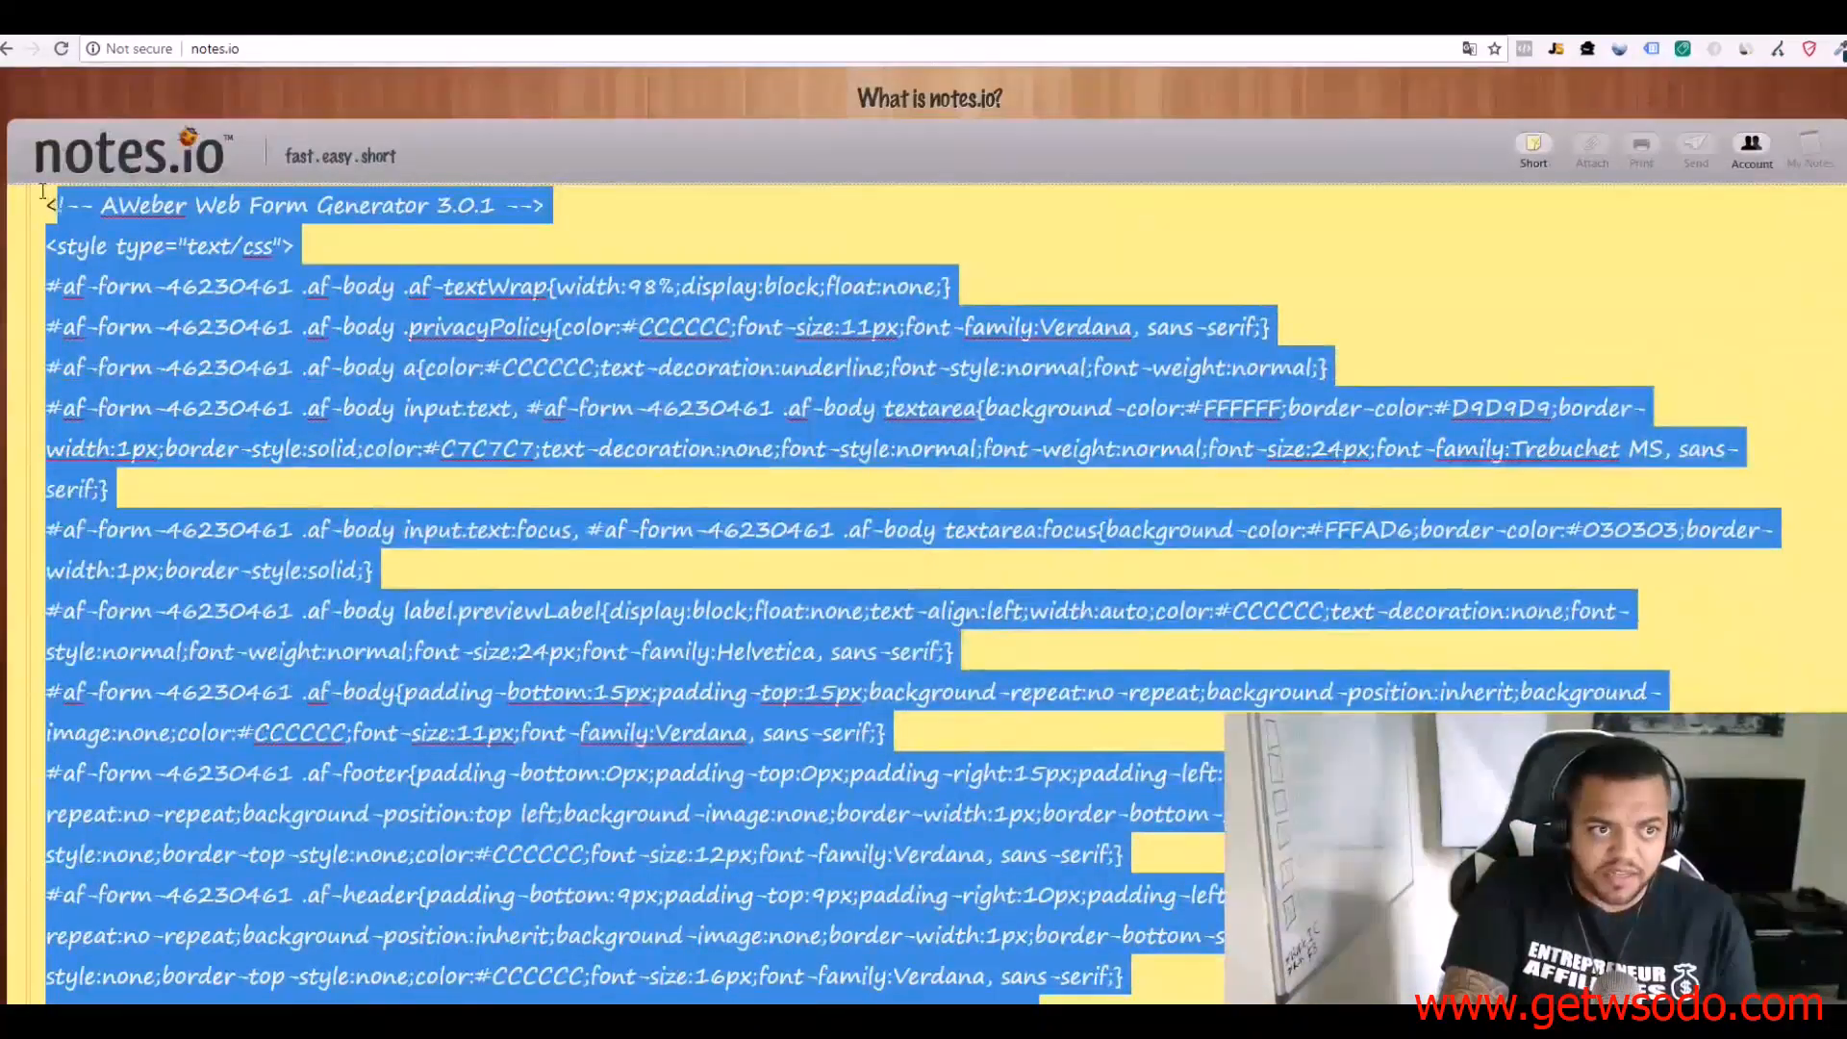
key("BackSpace")
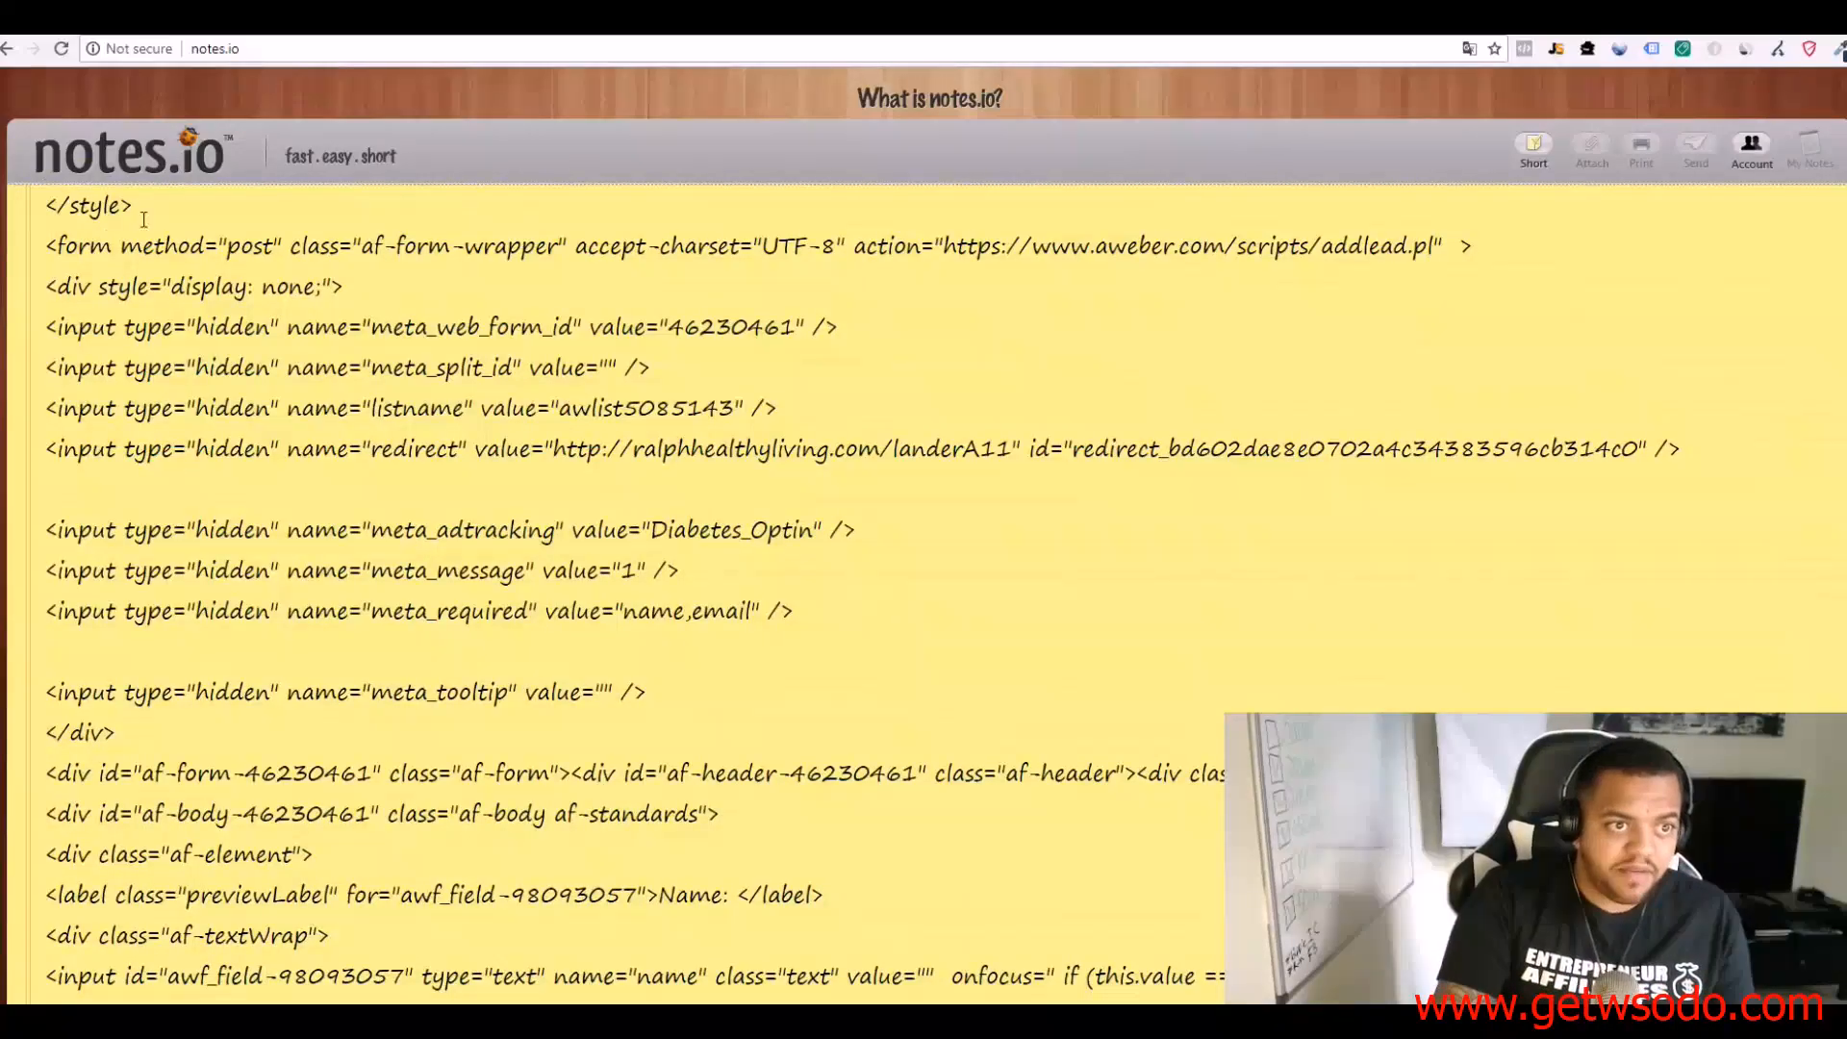
Step: Delete both JavaScript blocks and the closing AWeber comment that follow the </form> tag at the end of the code
left_click_drag(44, 204, 465, 181)
left_click(465, 188)
scroll(452, 230, "down", 3)
scroll(440, 253, "down", 3)
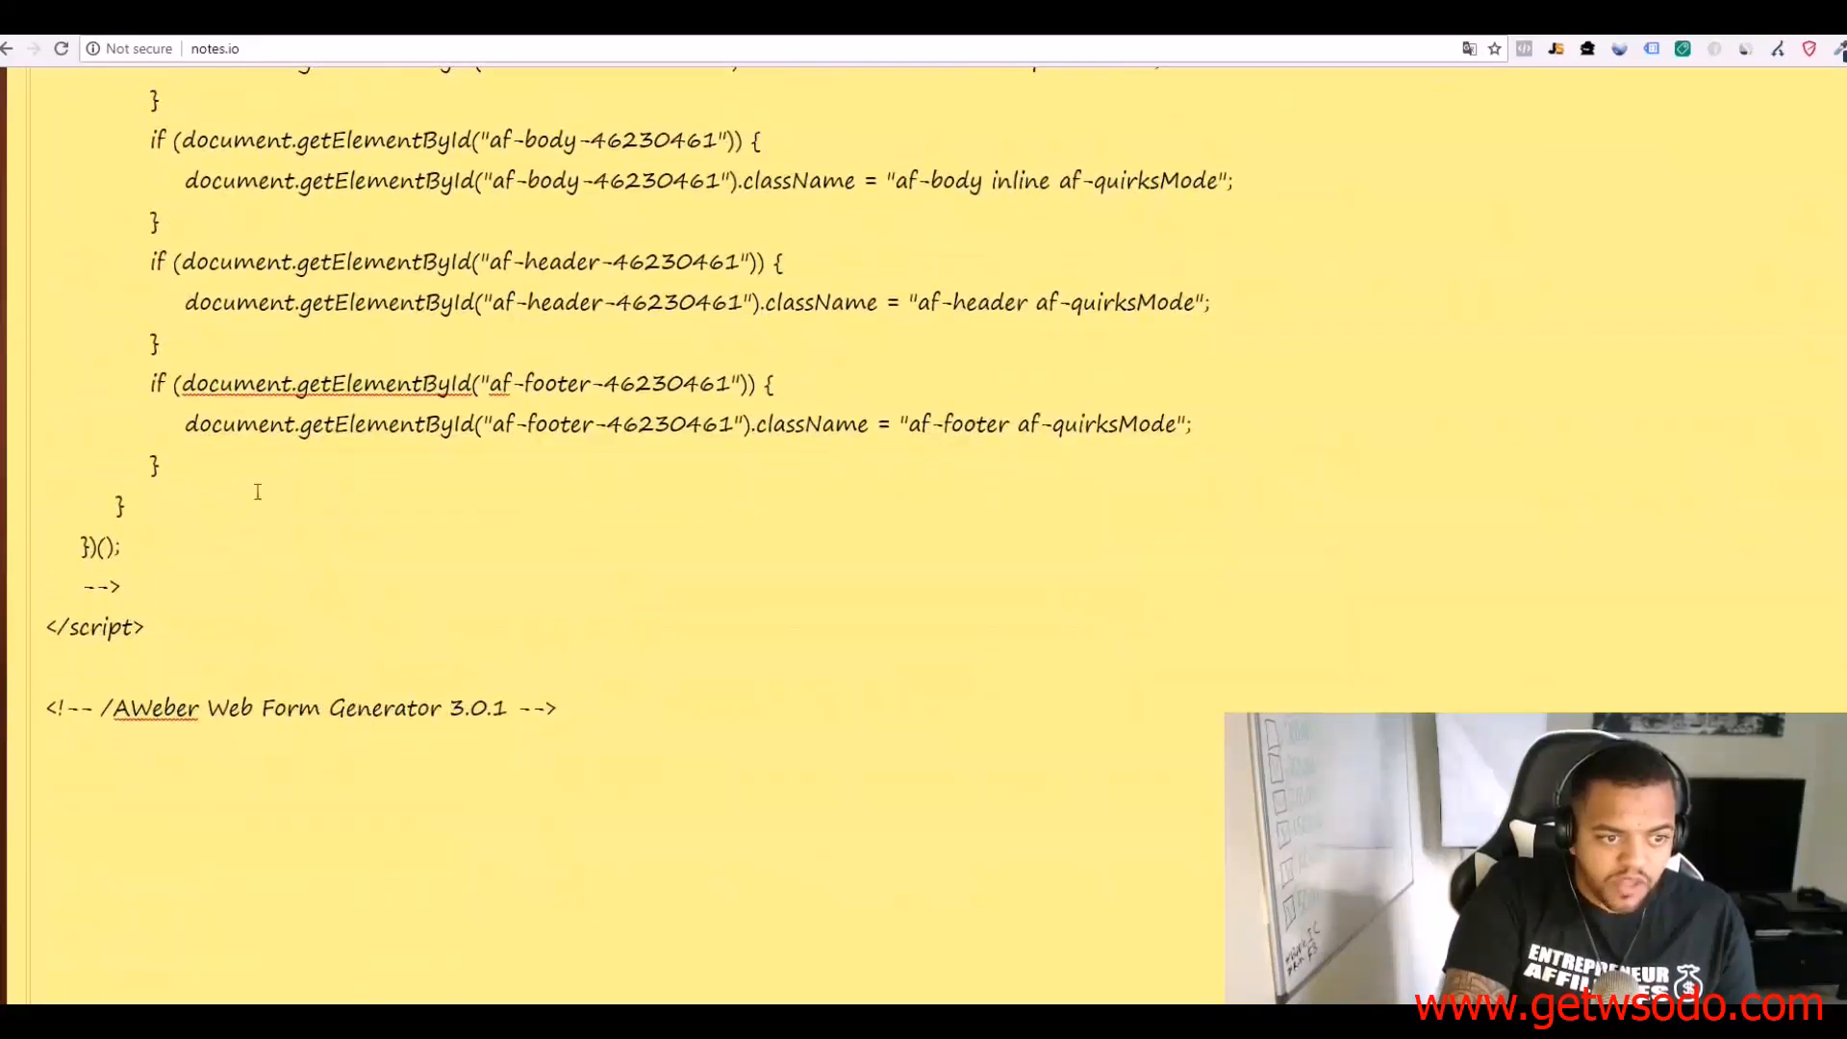
left_click_drag(567, 710, 118, 72)
left_click_drag(123, 109, 43, 279)
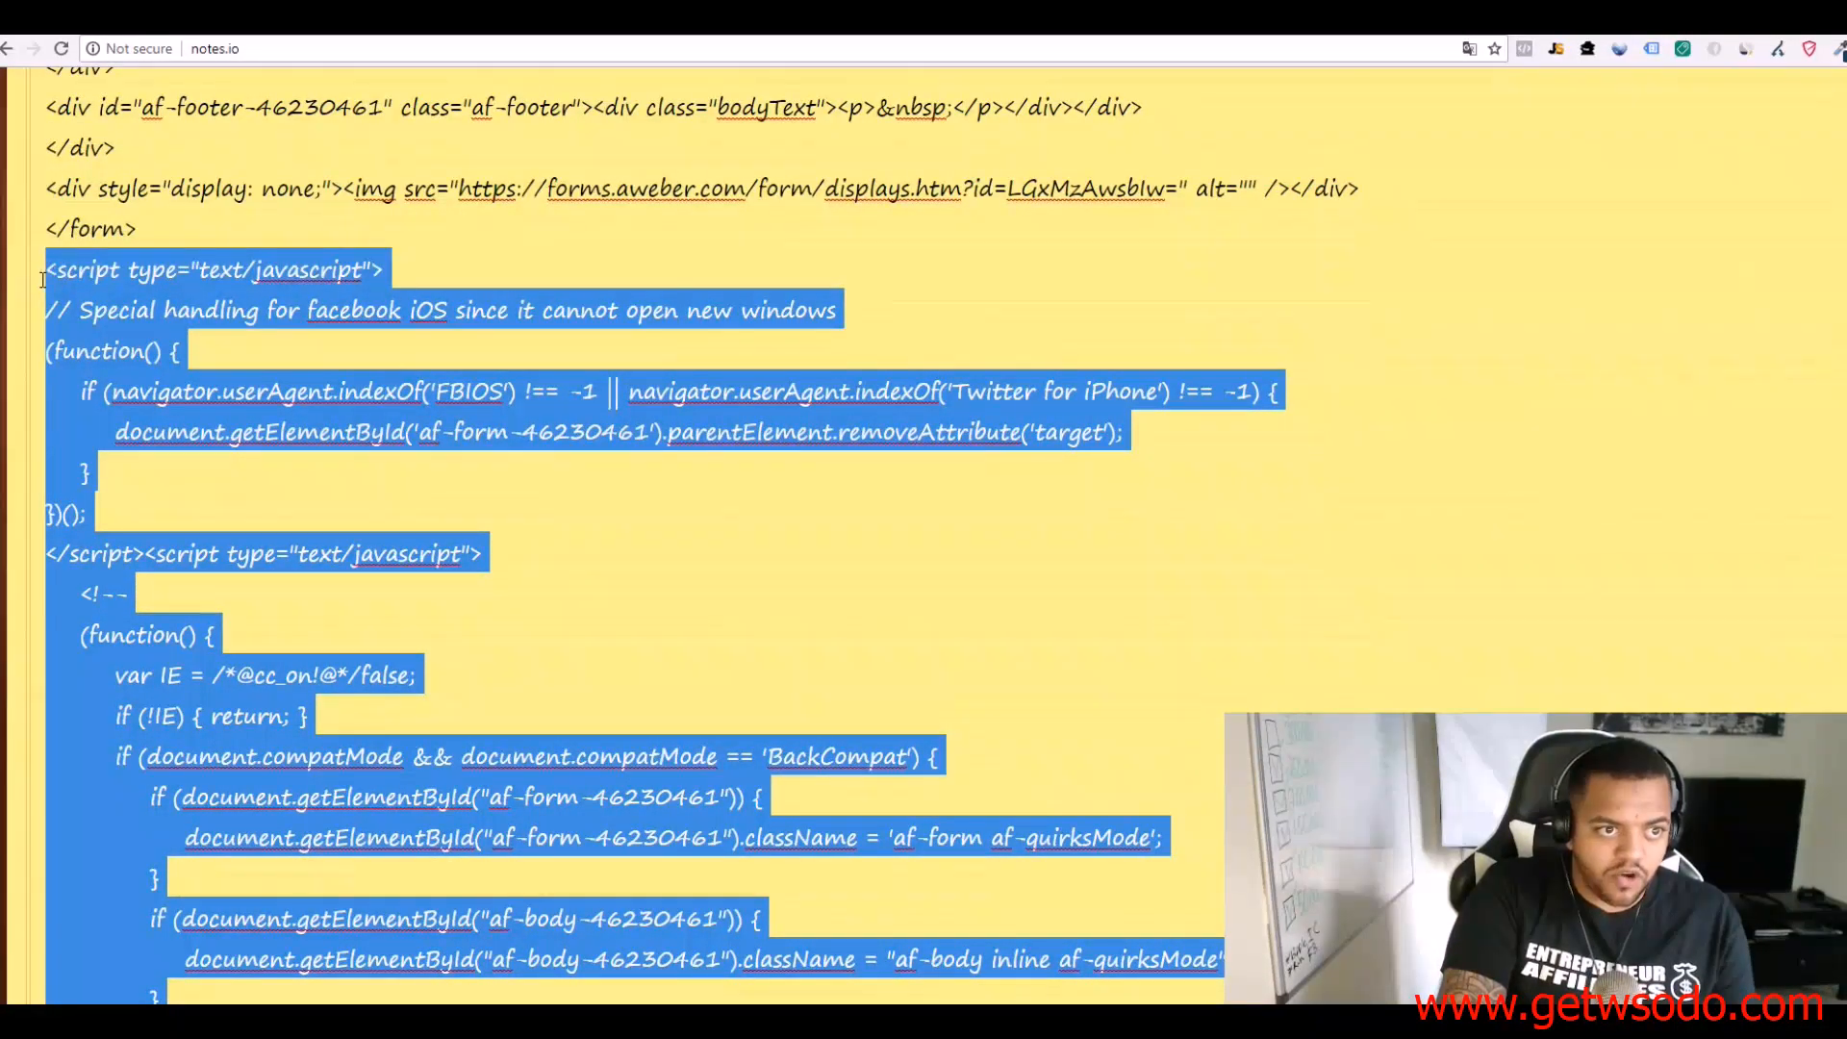
key("BackSpace")
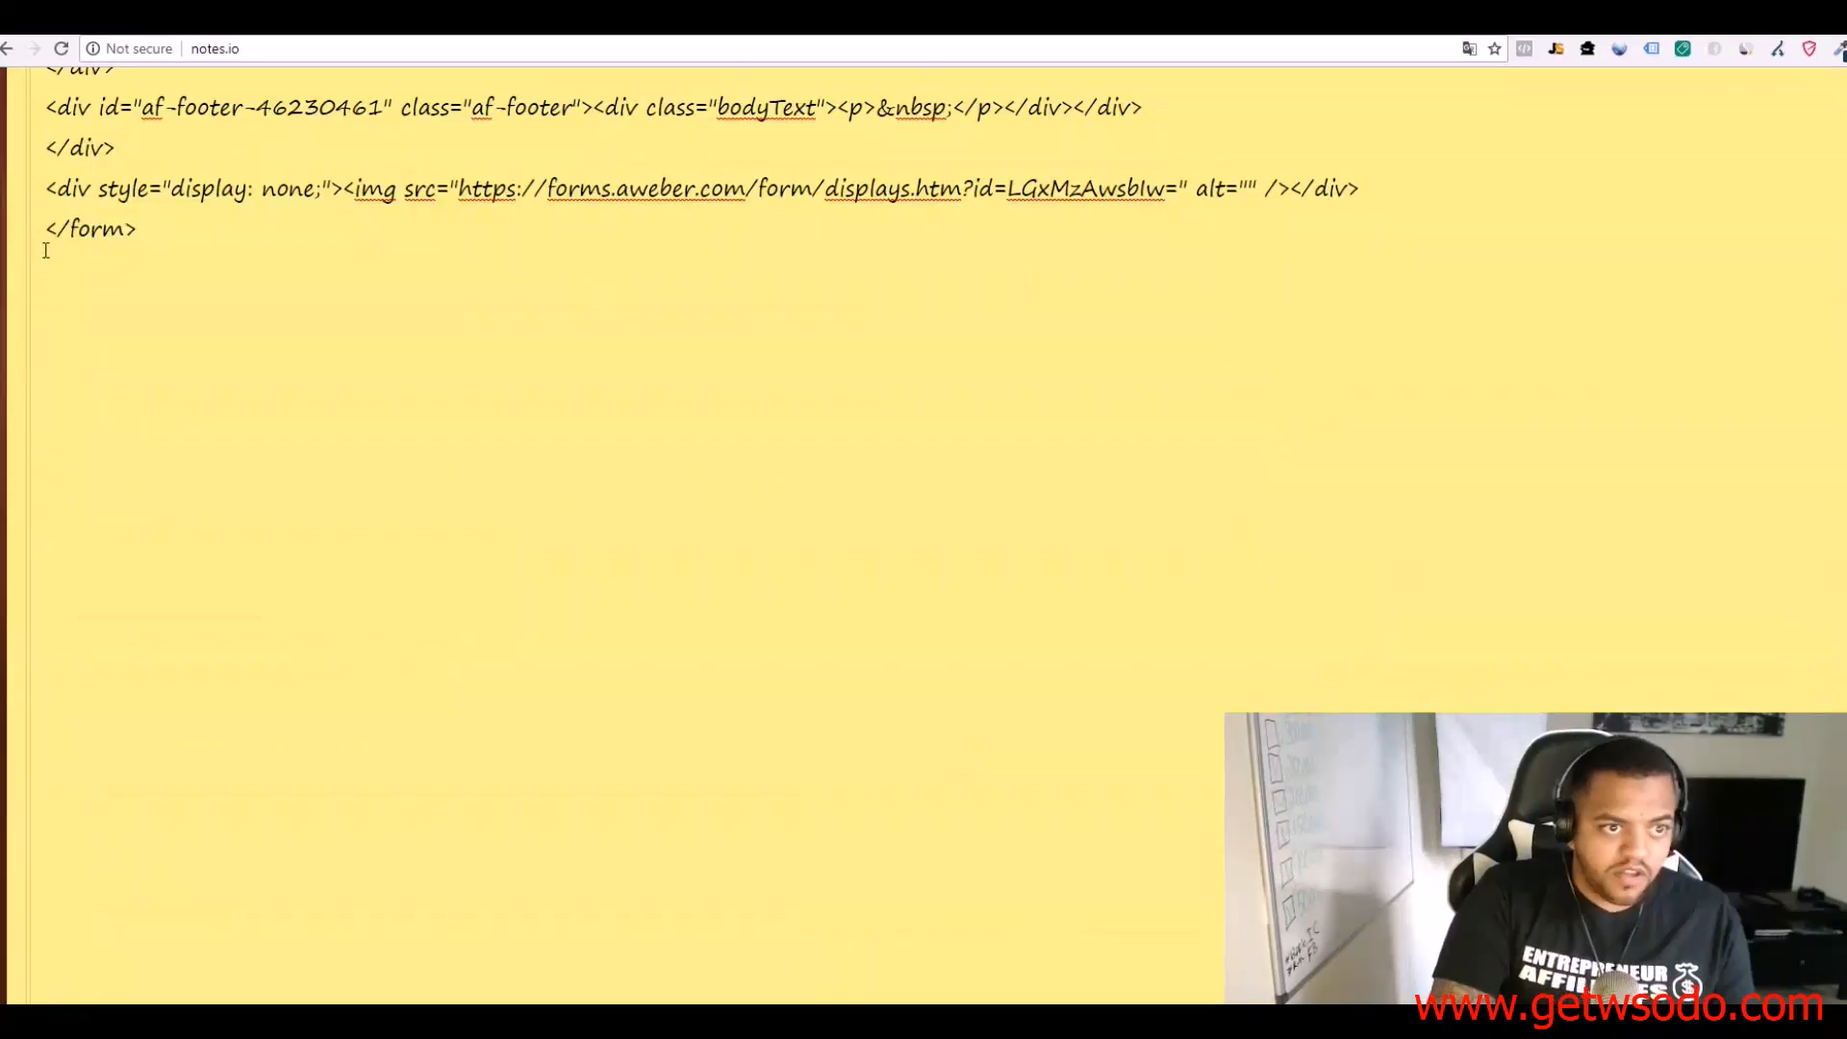
scroll(157, 236, "up", 3)
left_click_drag(142, 531, 49, 197)
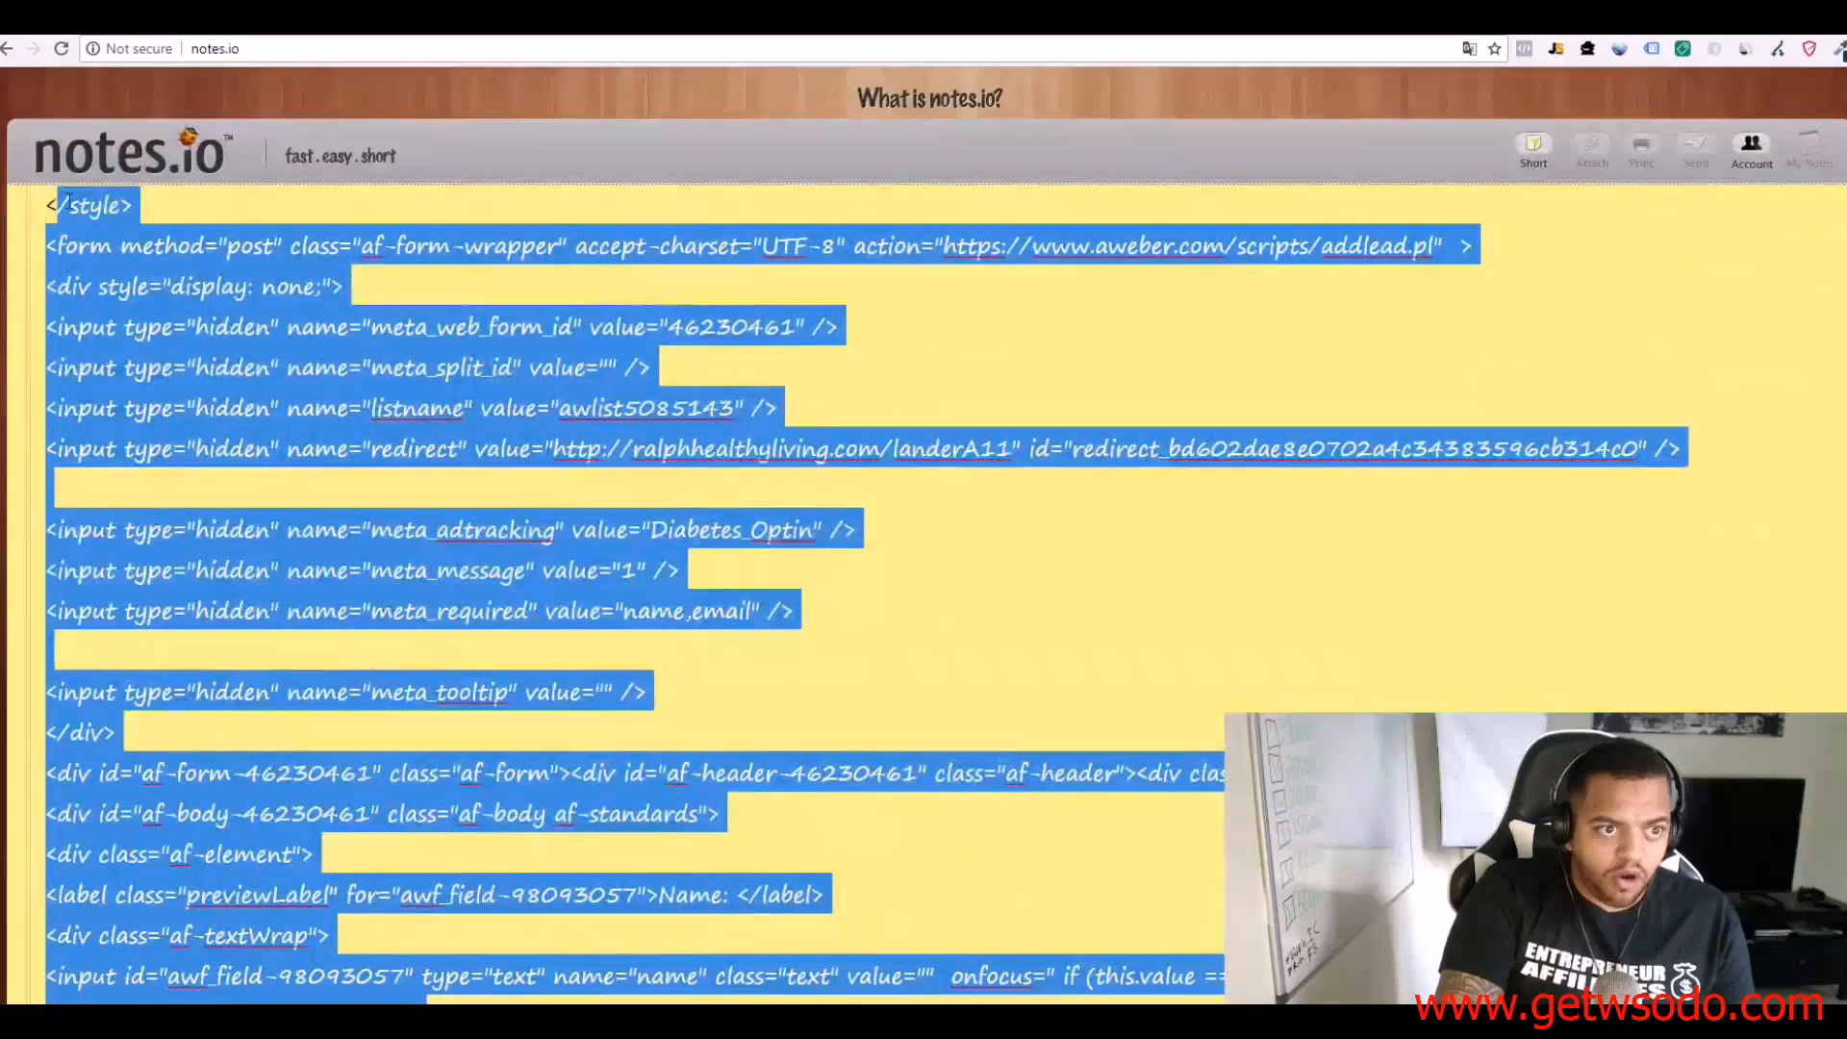
left_click(54, 203)
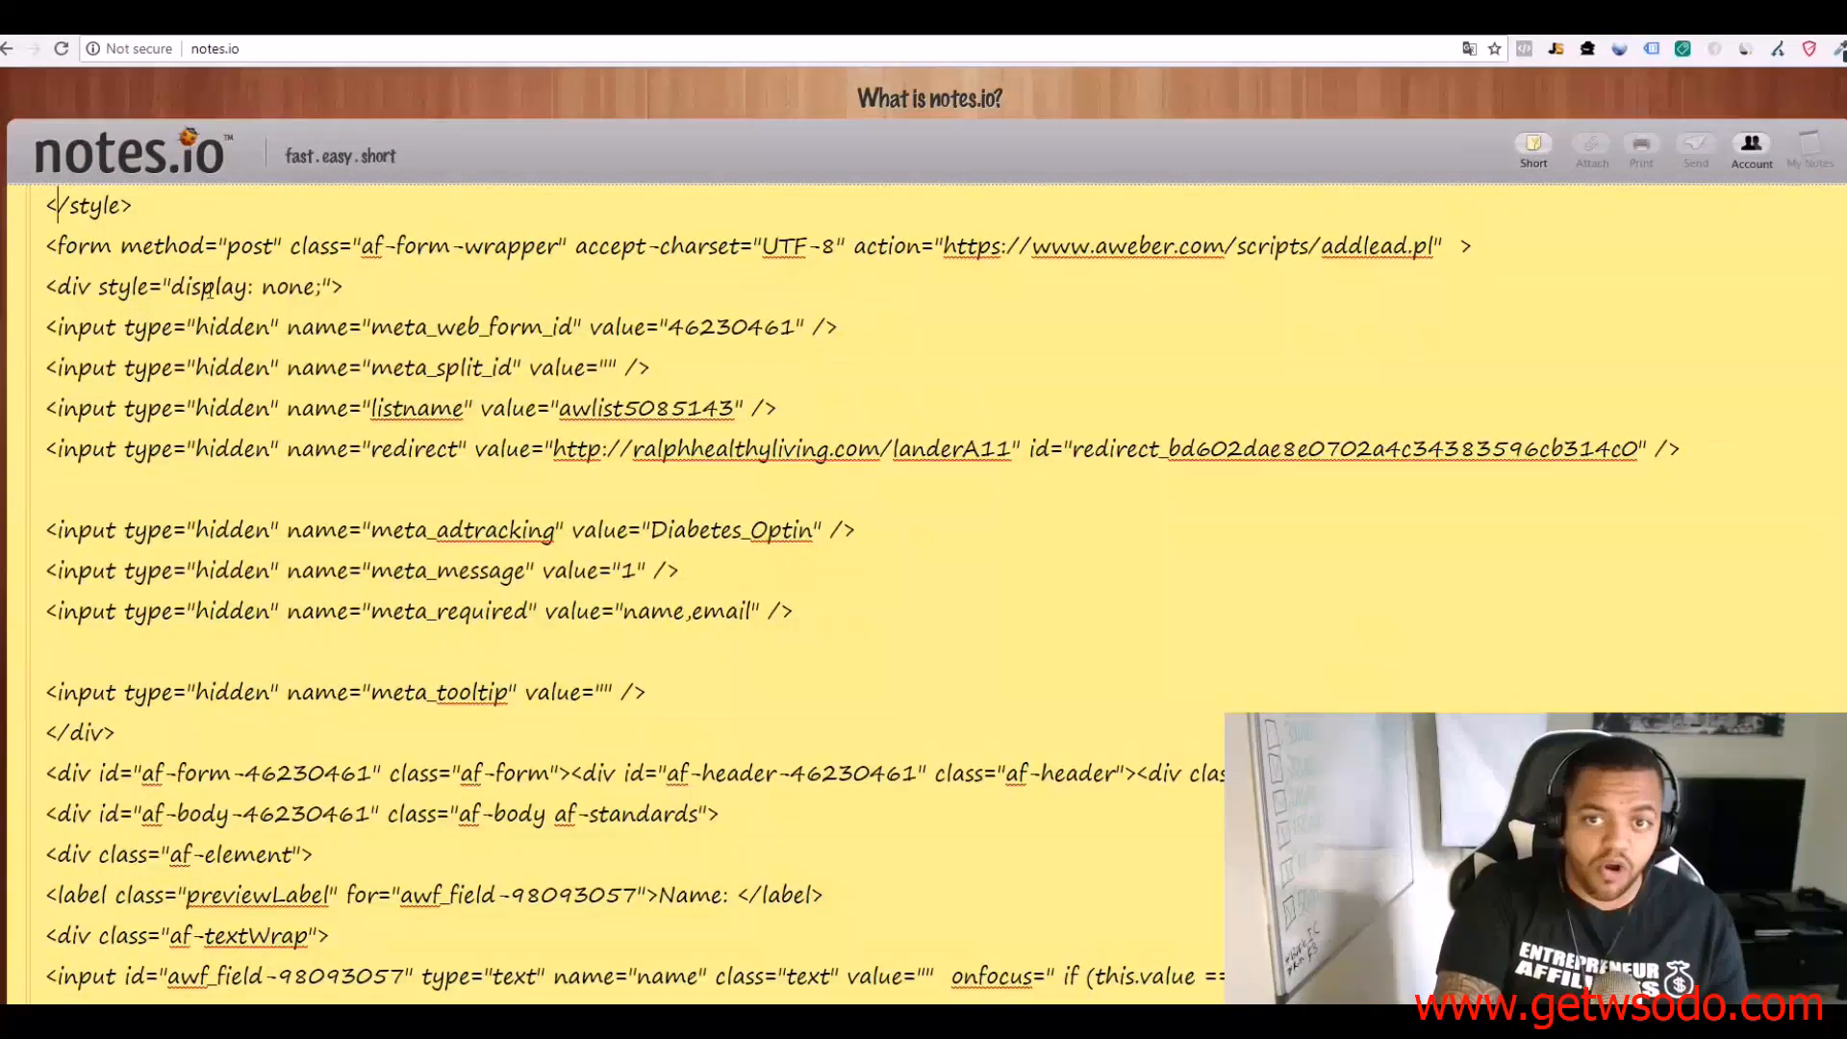
left_click_drag(554, 448, 1010, 448)
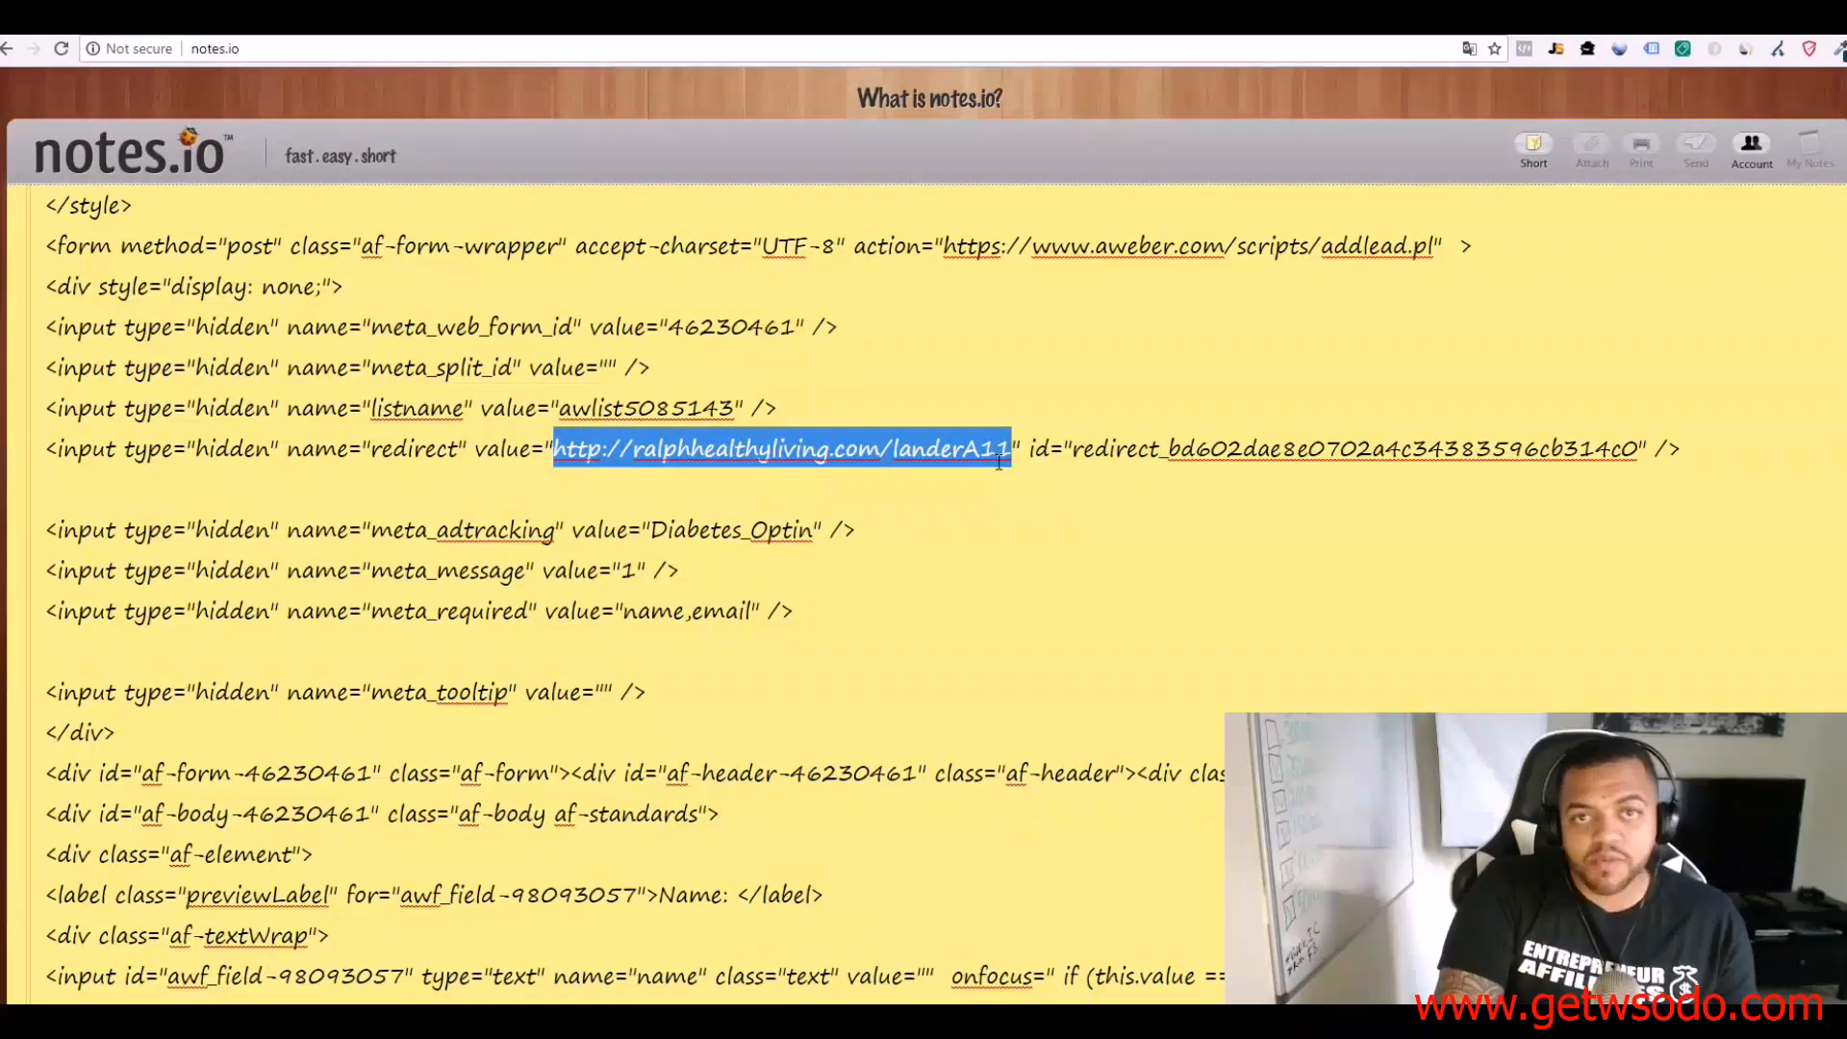
Step: In AWeber, find the redirect line in the Raw HTML code and view it through to its end
left_click(213, 25)
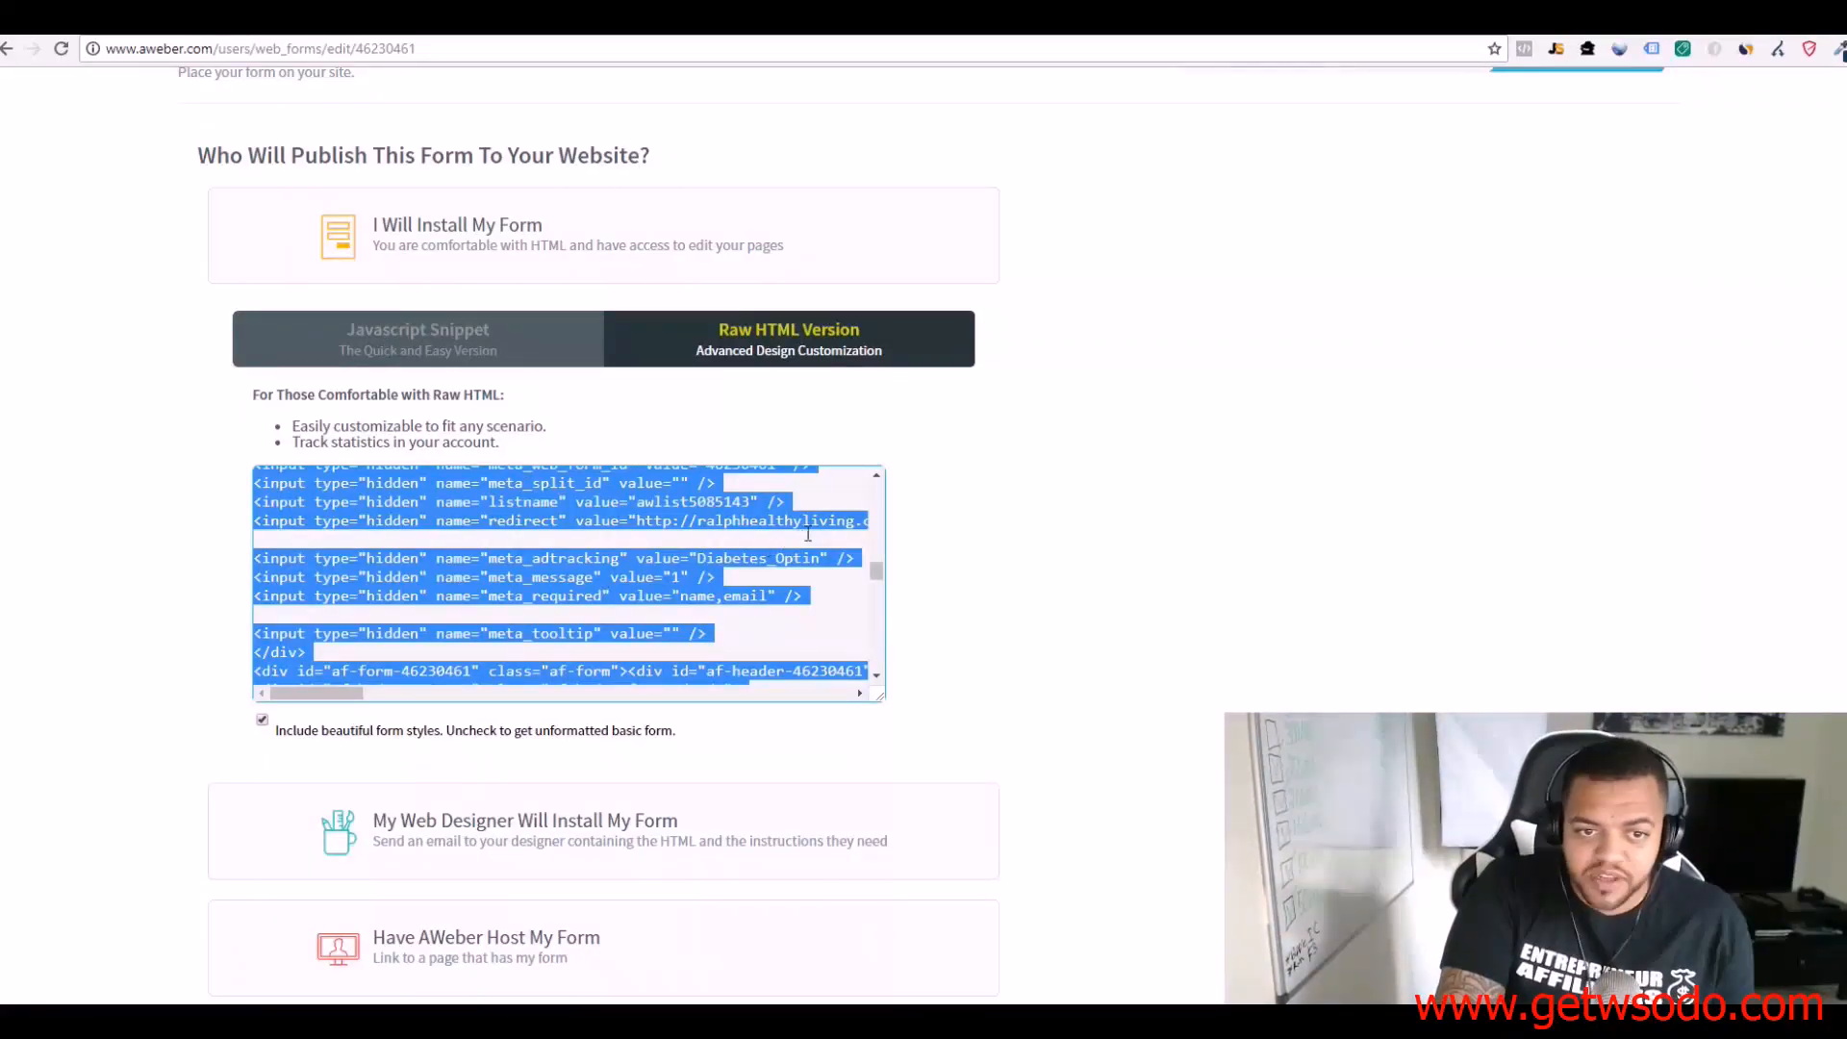
left_click(757, 550)
left_click_drag(491, 517, 878, 528)
left_click(689, 511)
triple_click(688, 511)
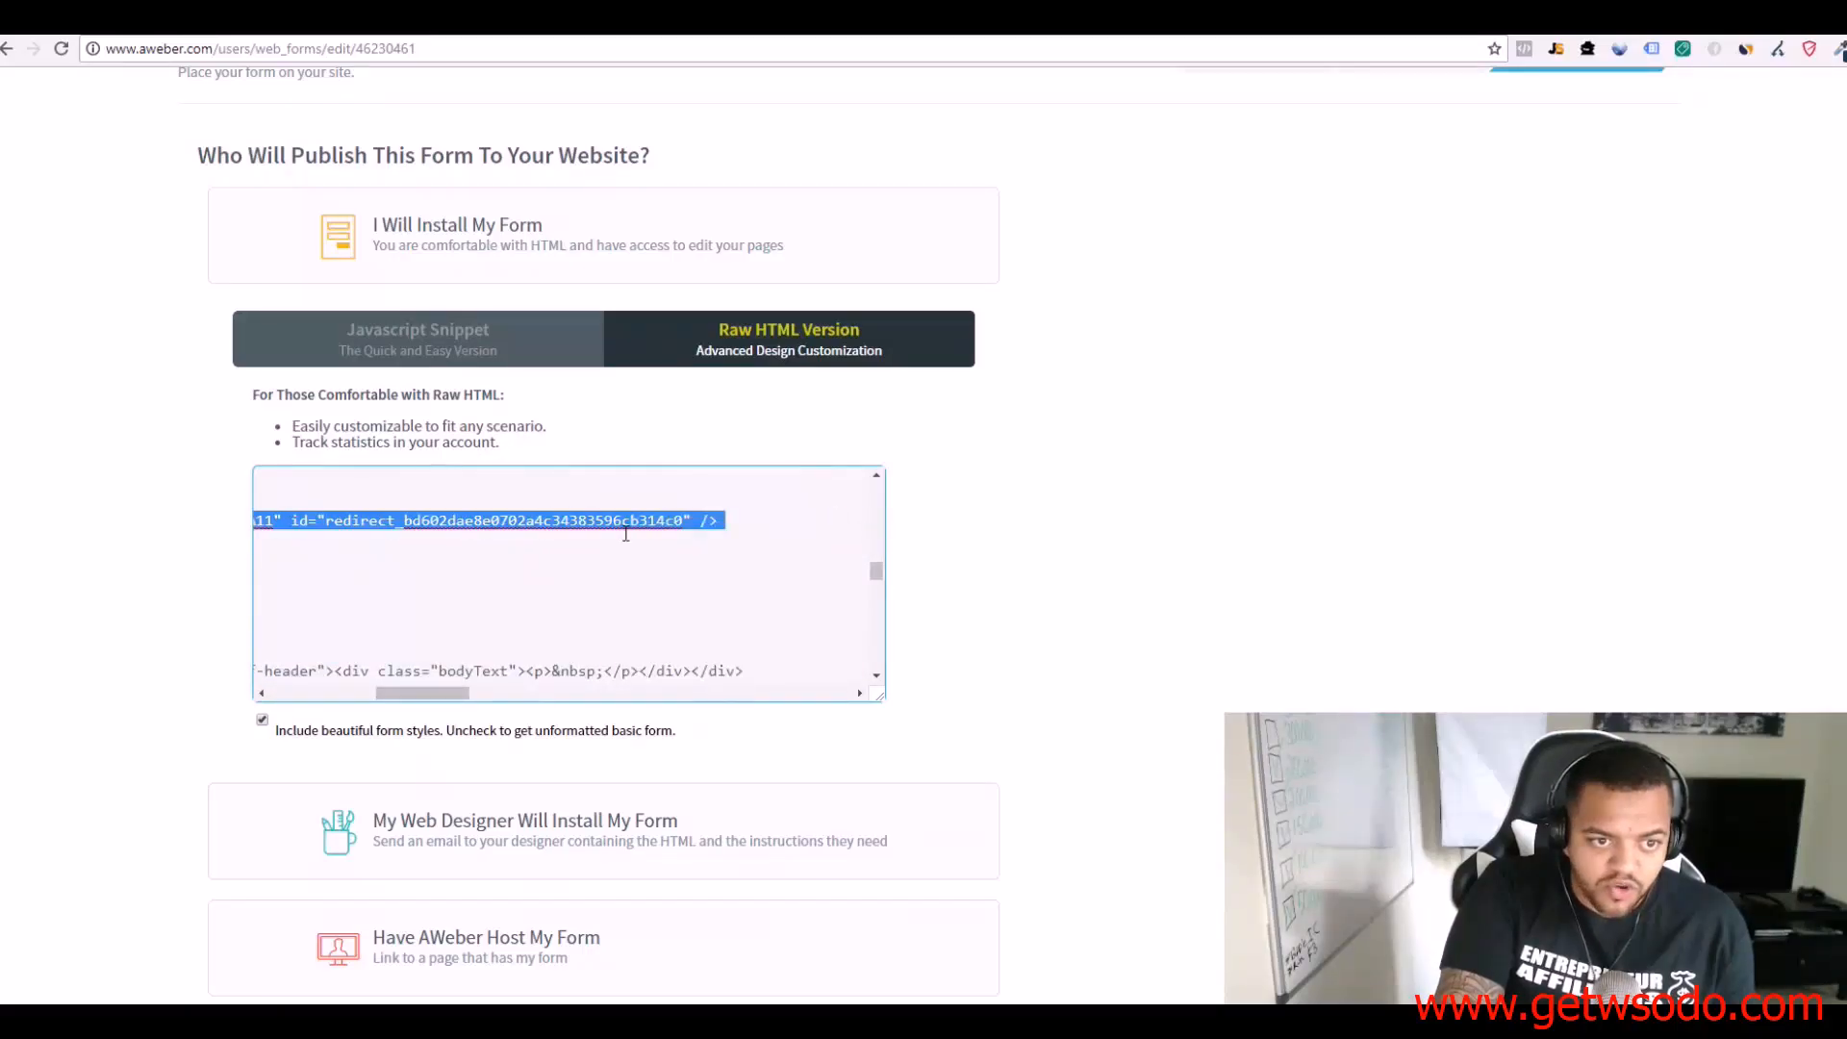
left_click(1086, 526)
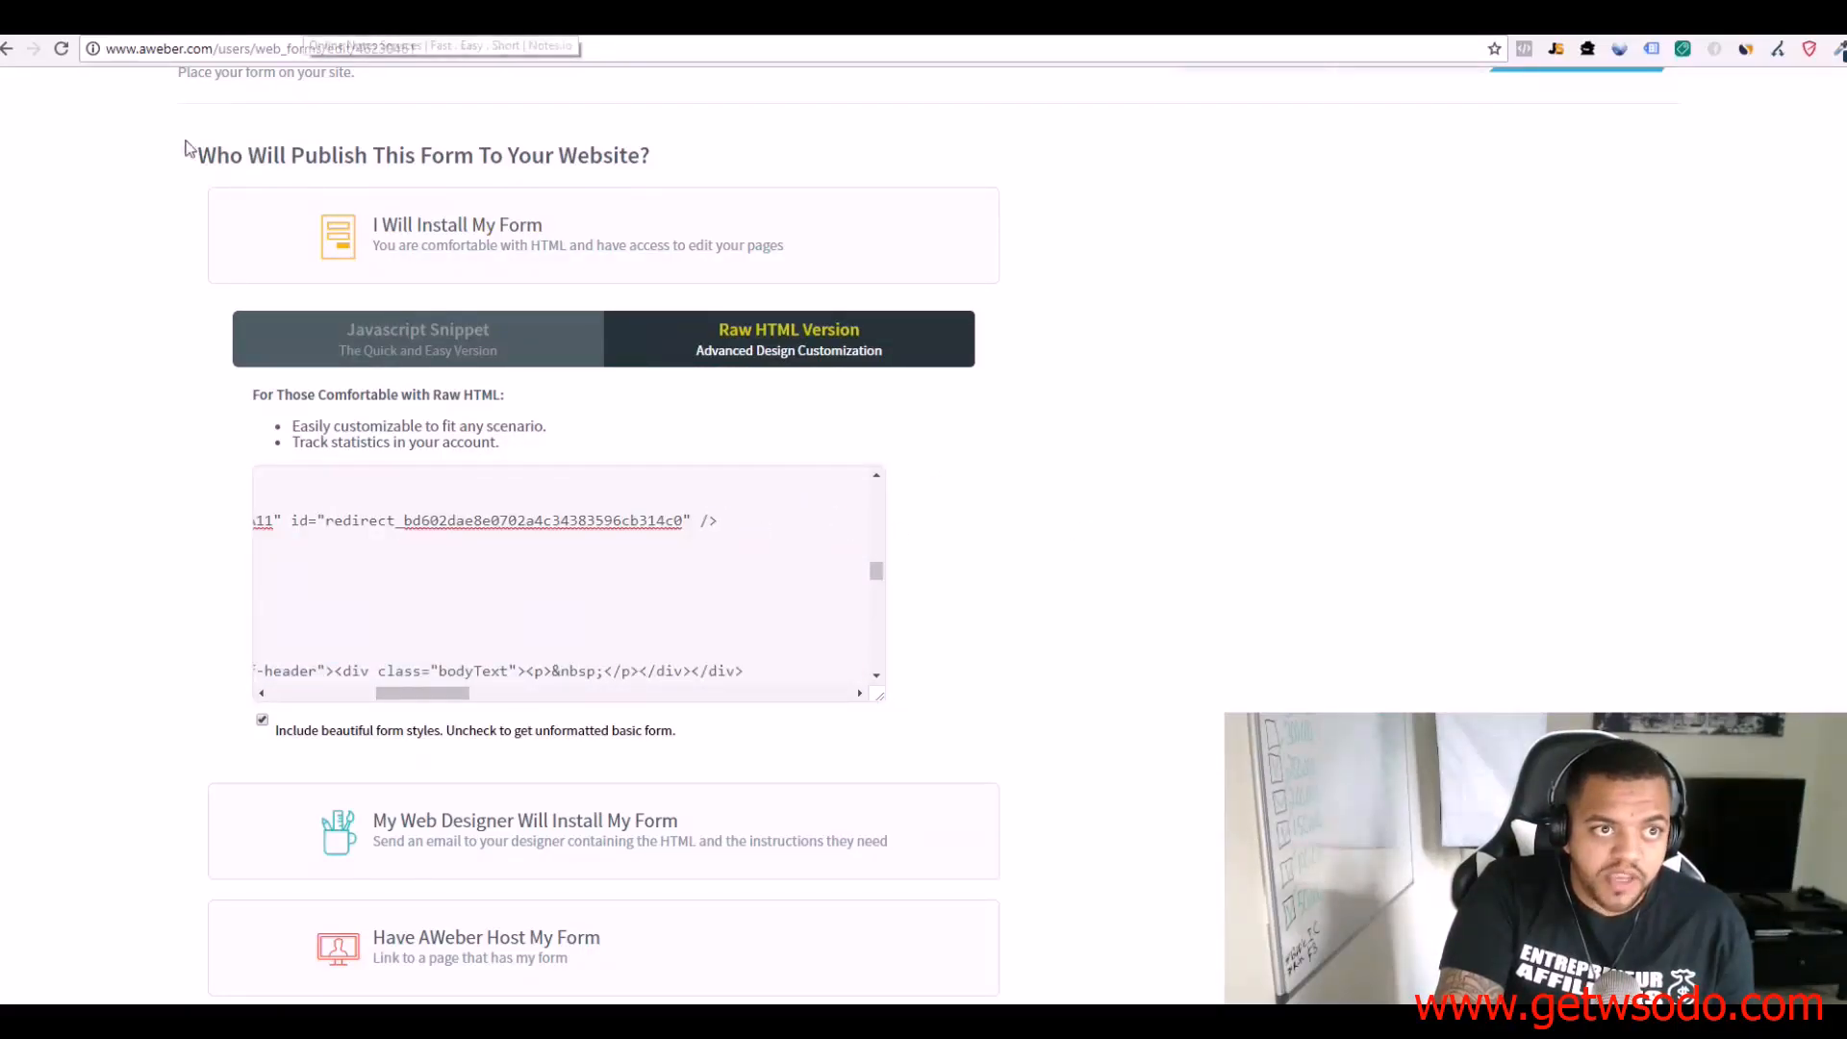
key("alt+Tab")
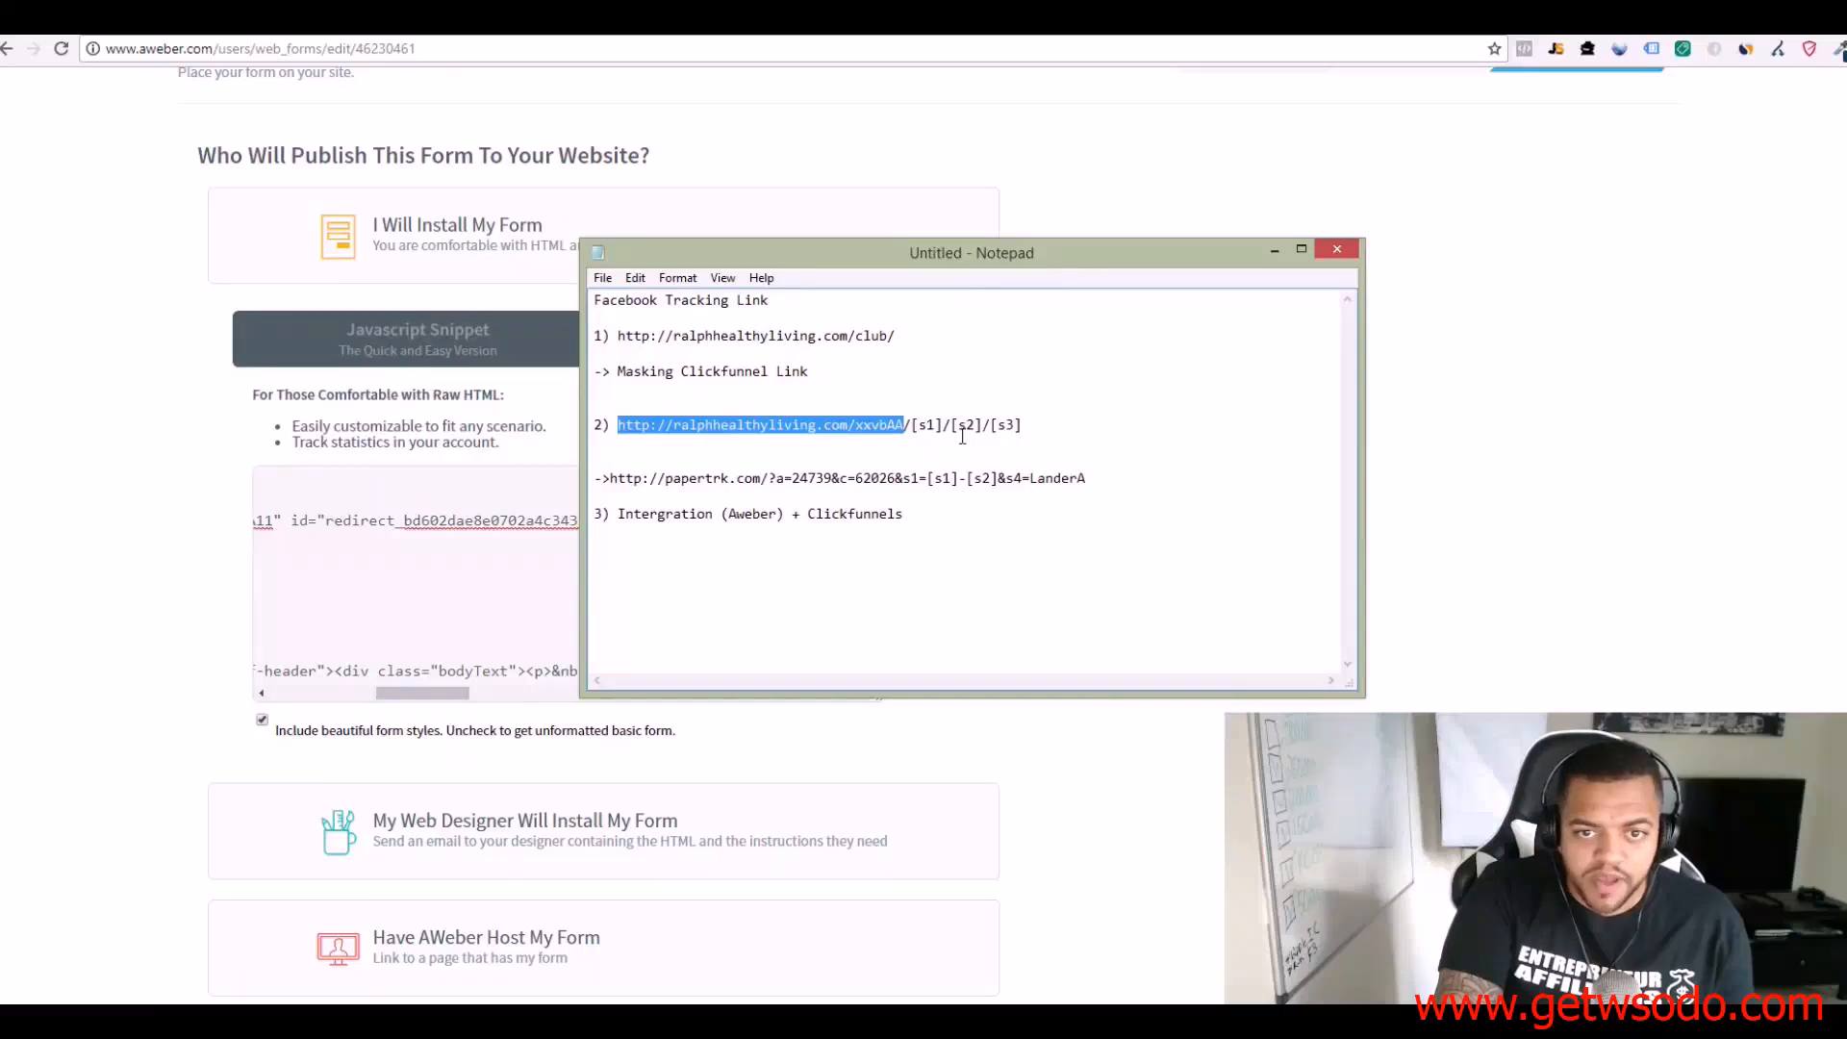
left_click(972, 435)
left_click(854, 436)
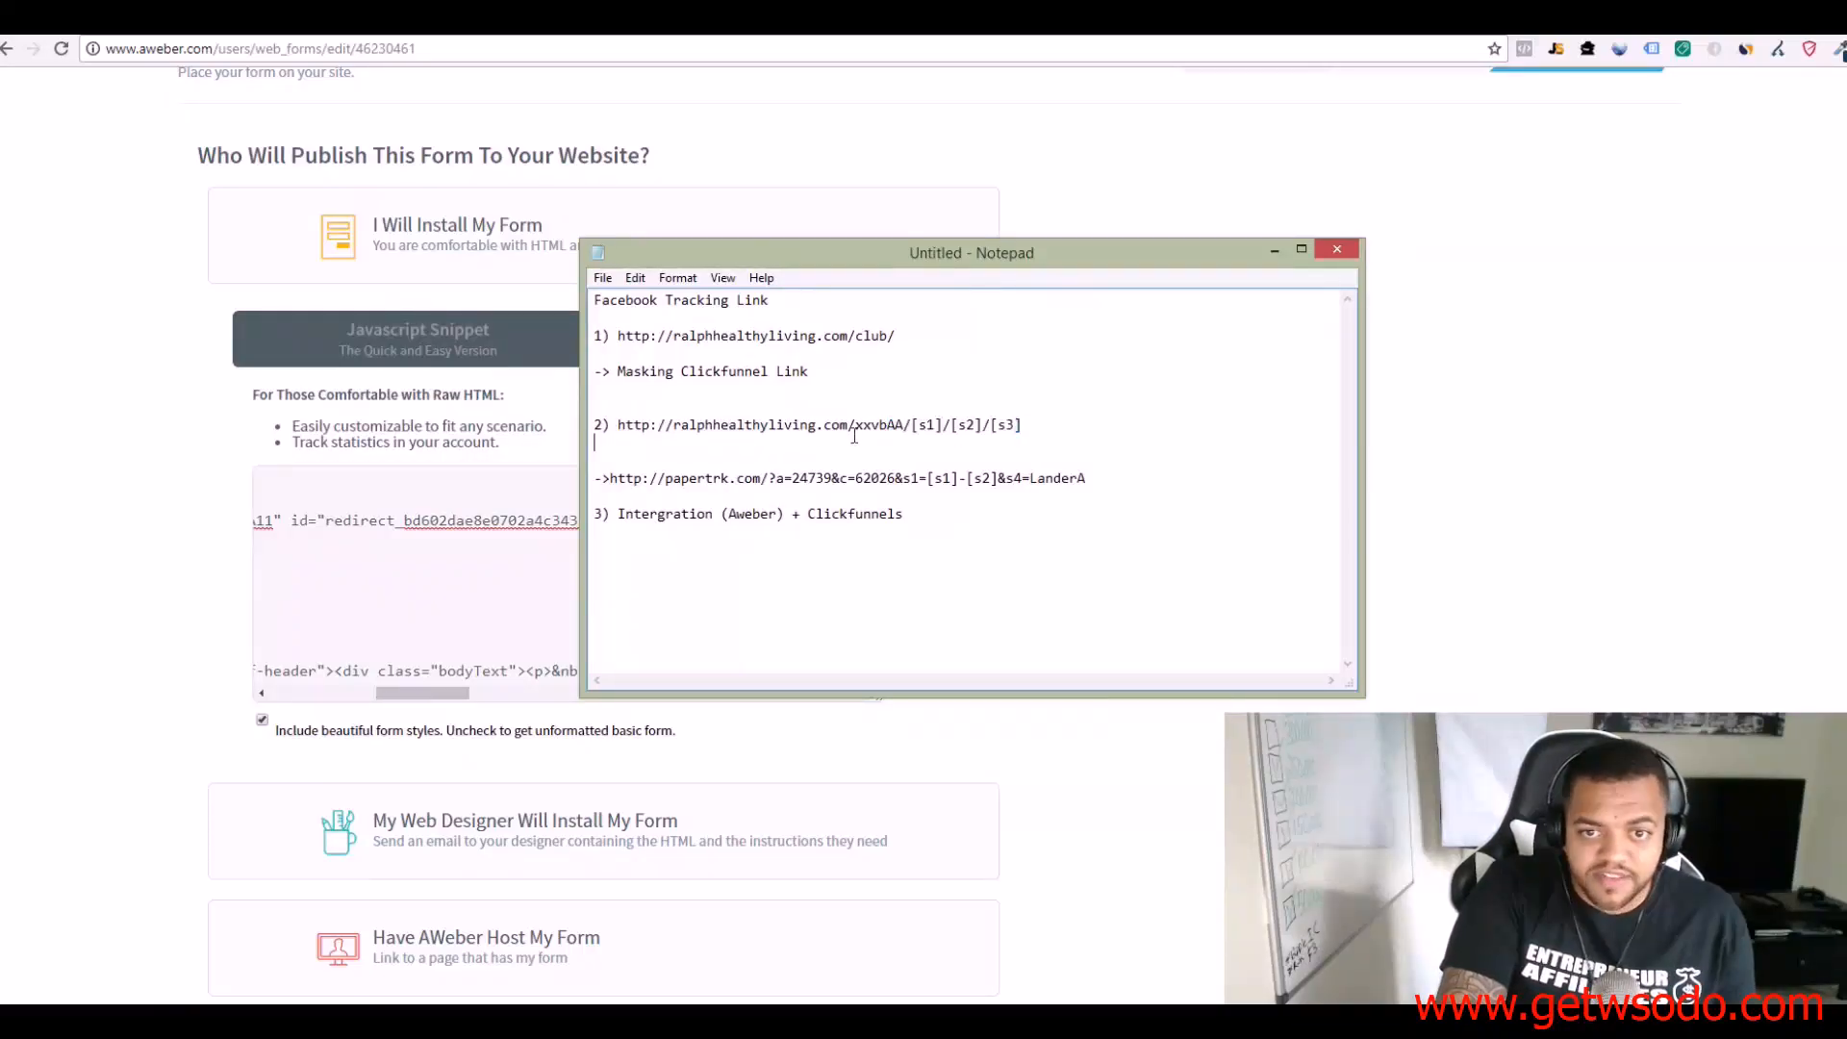
left_click_drag(1021, 427, 634, 432)
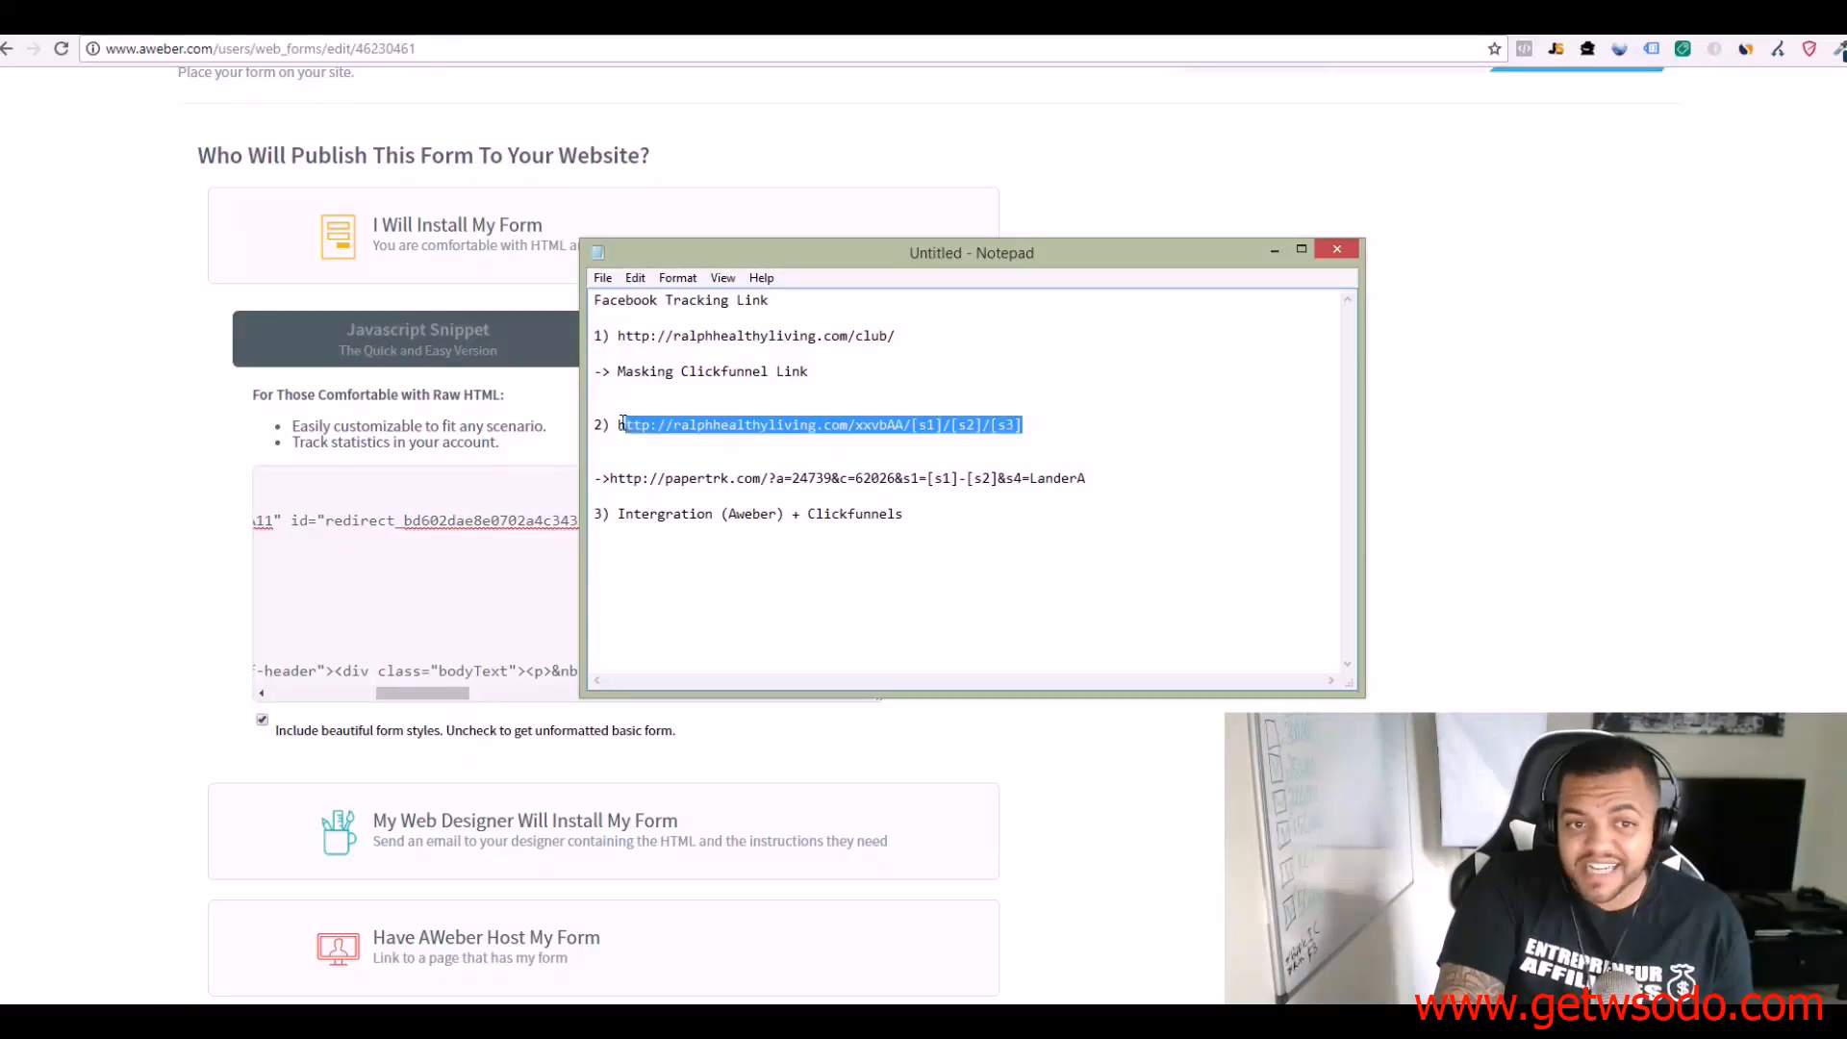
right_click(664, 426)
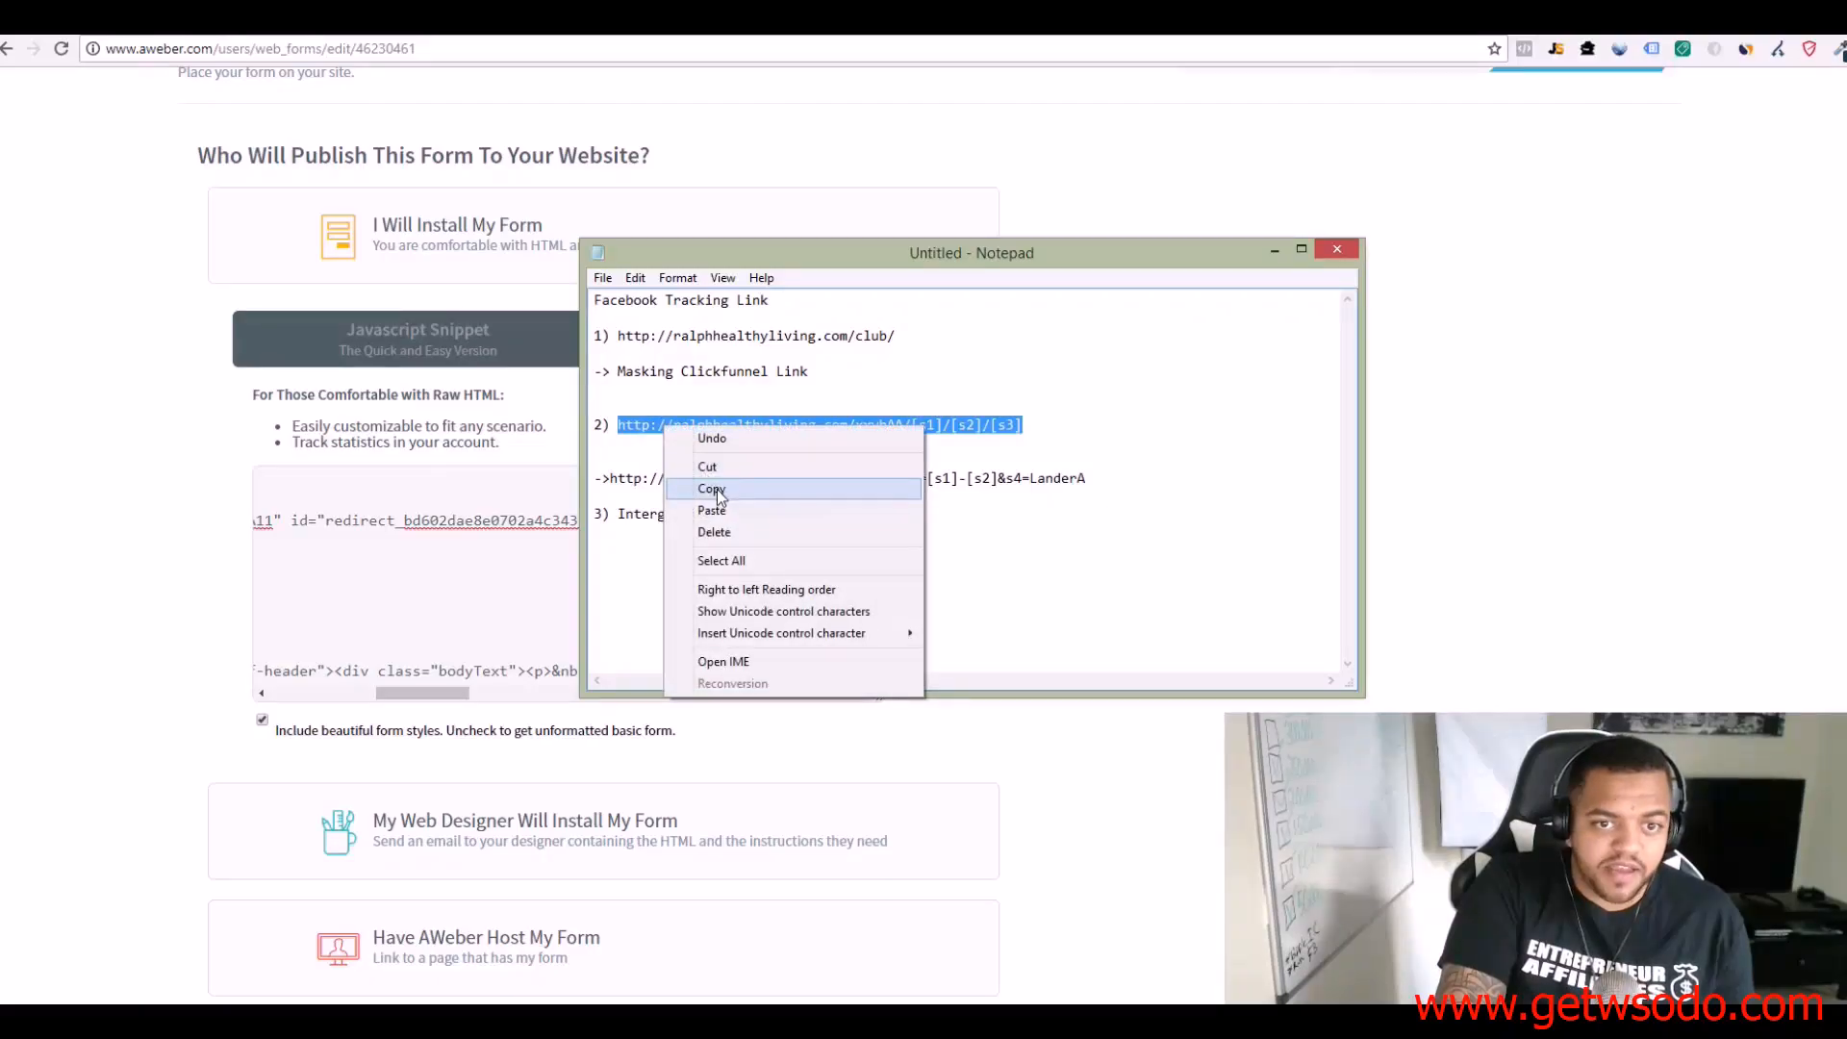
left_click(714, 489)
left_click_drag(984, 263, 0, 289)
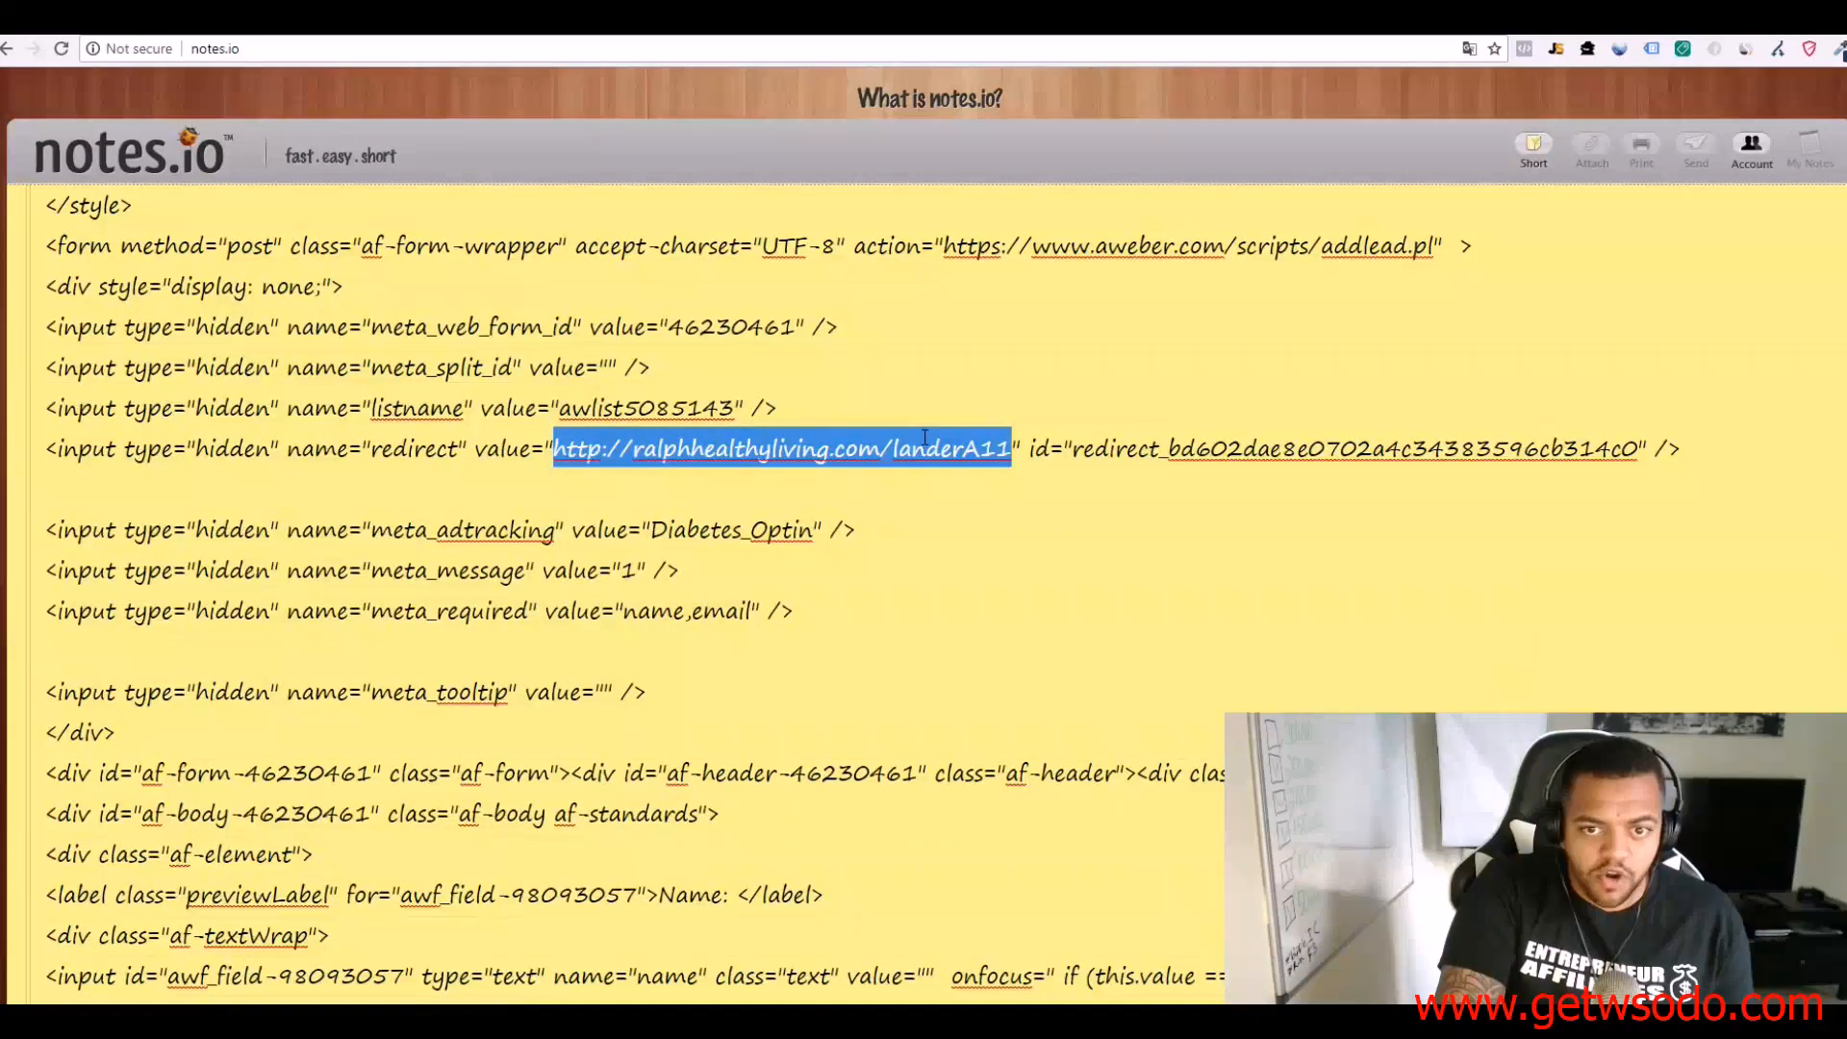
left_click(925, 444)
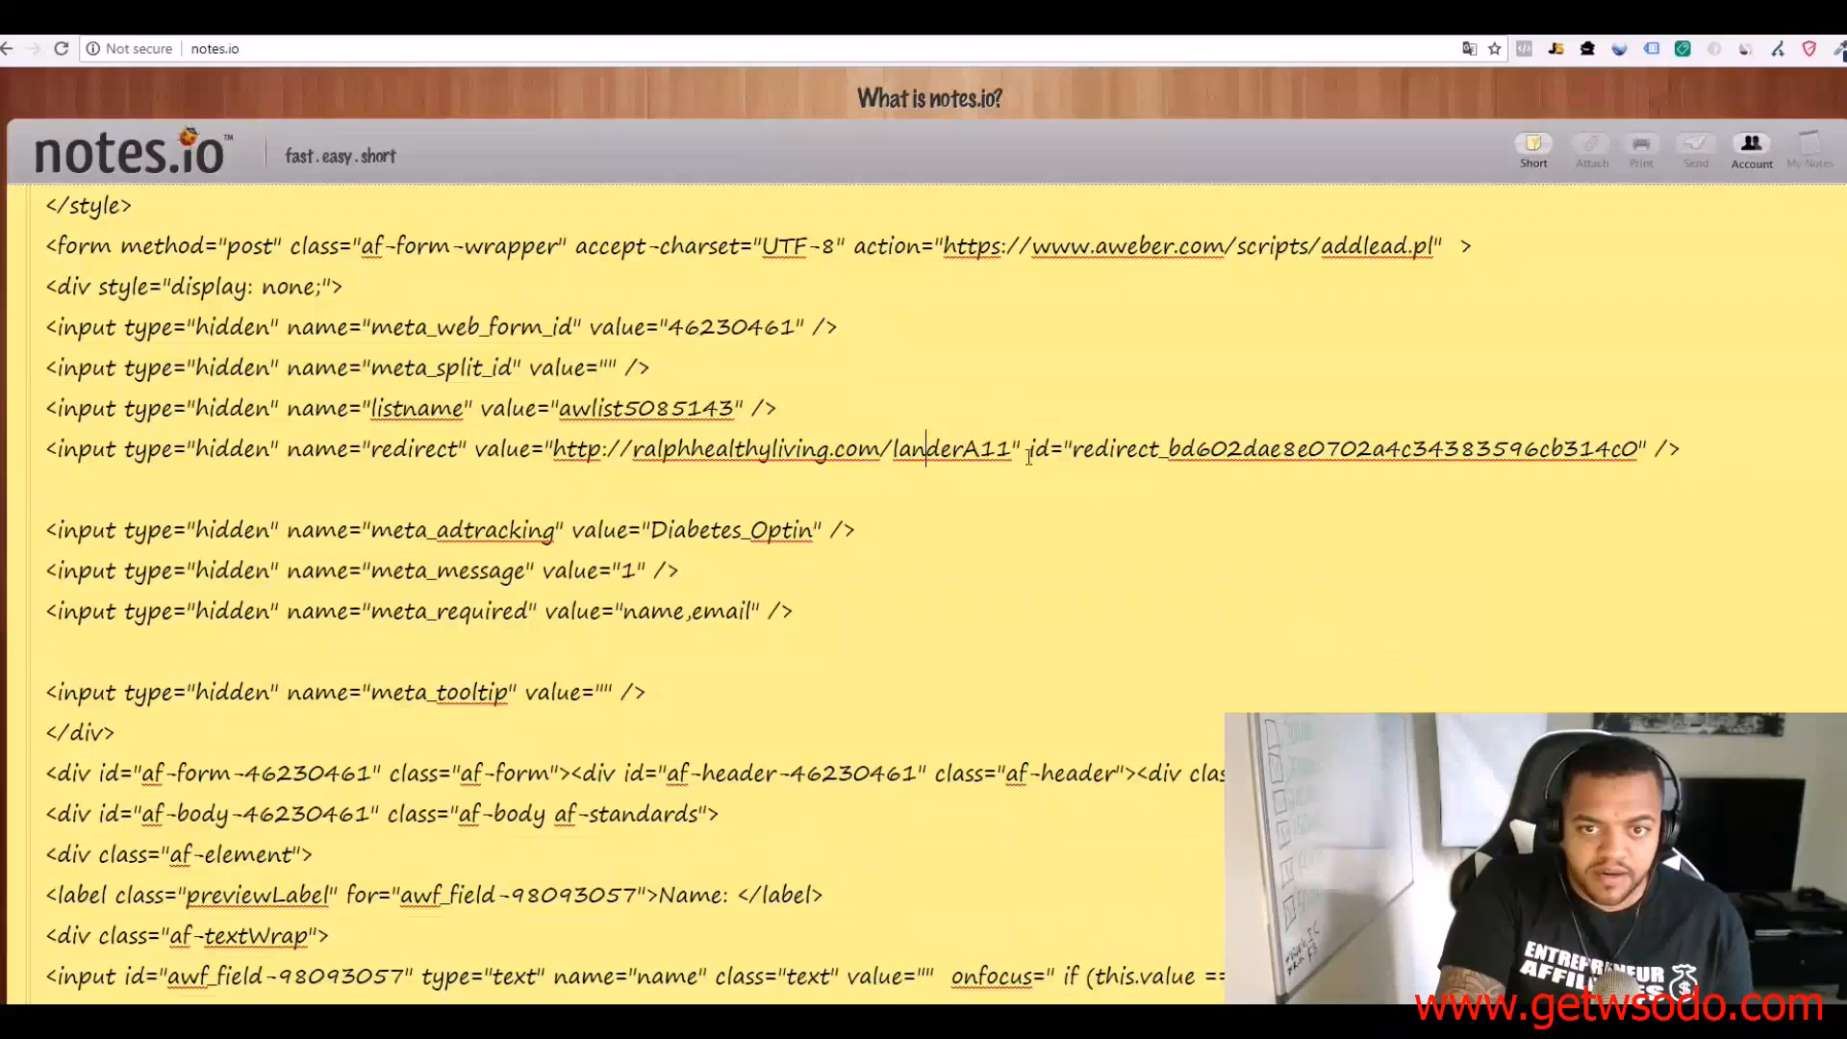
left_click_drag(1004, 452, 553, 450)
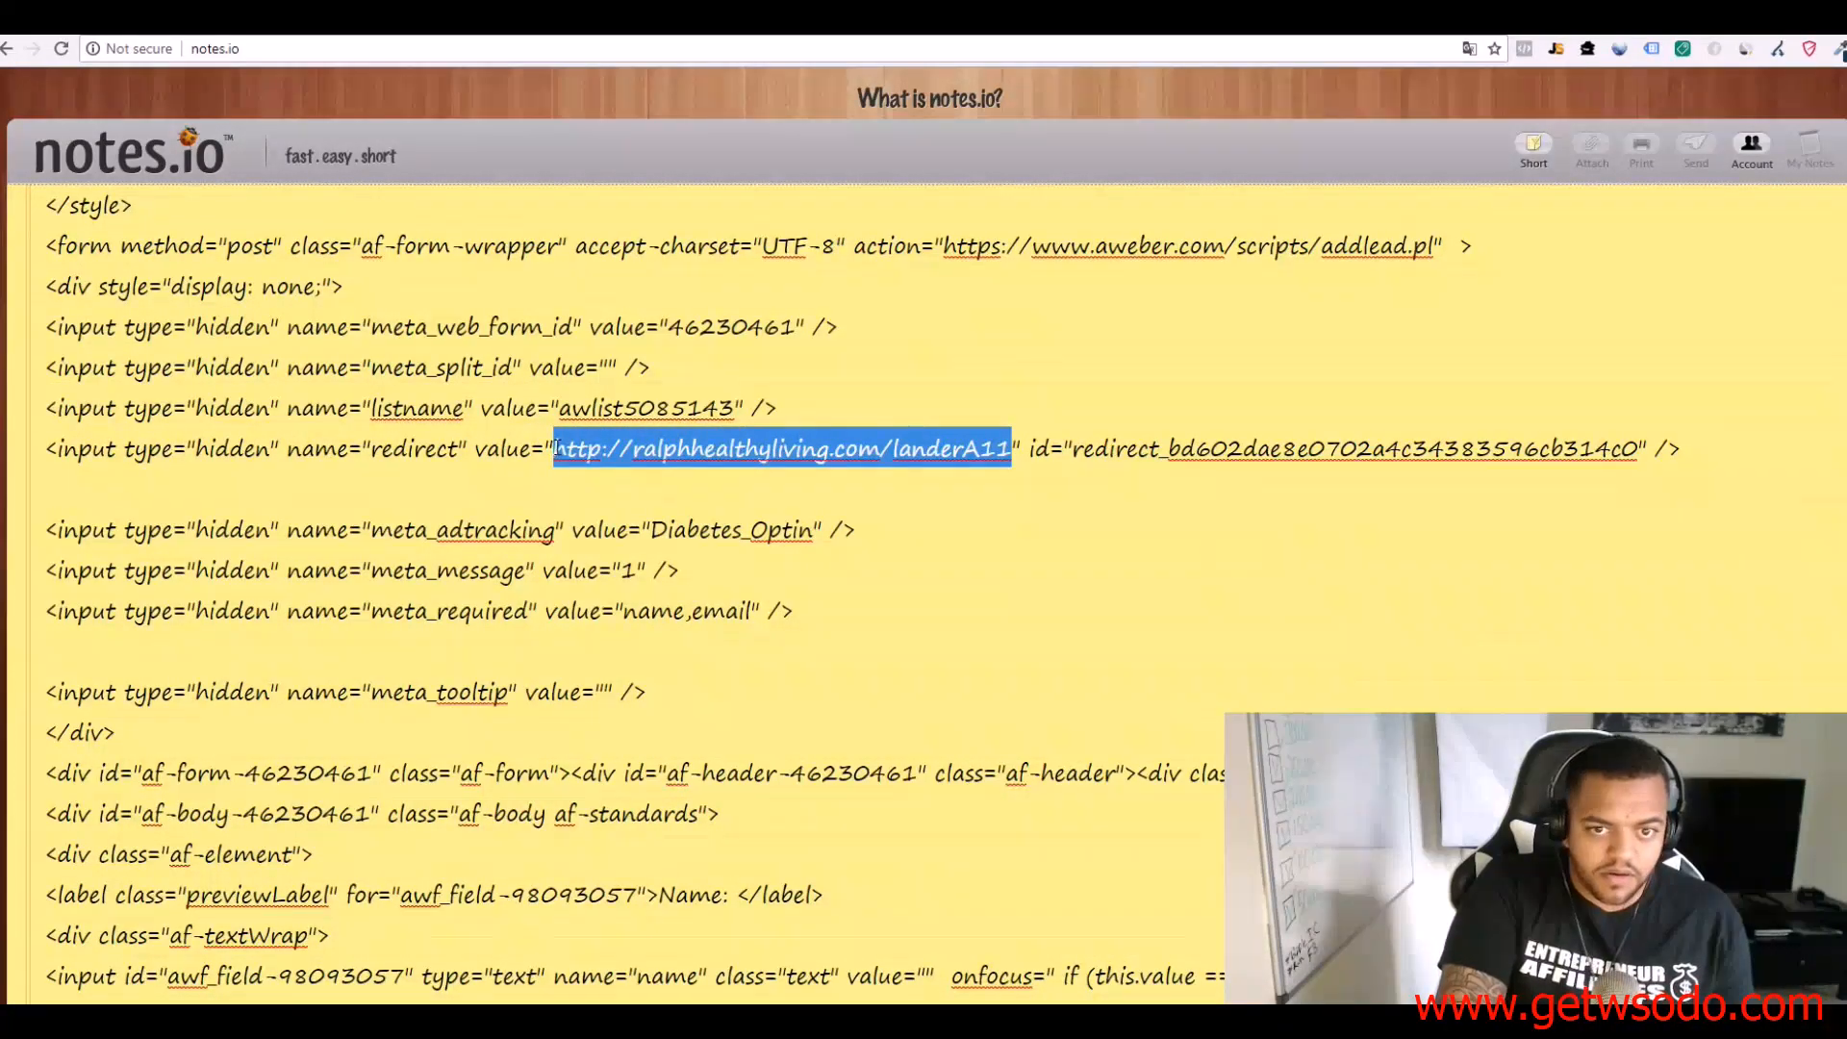
key("BackSpace")
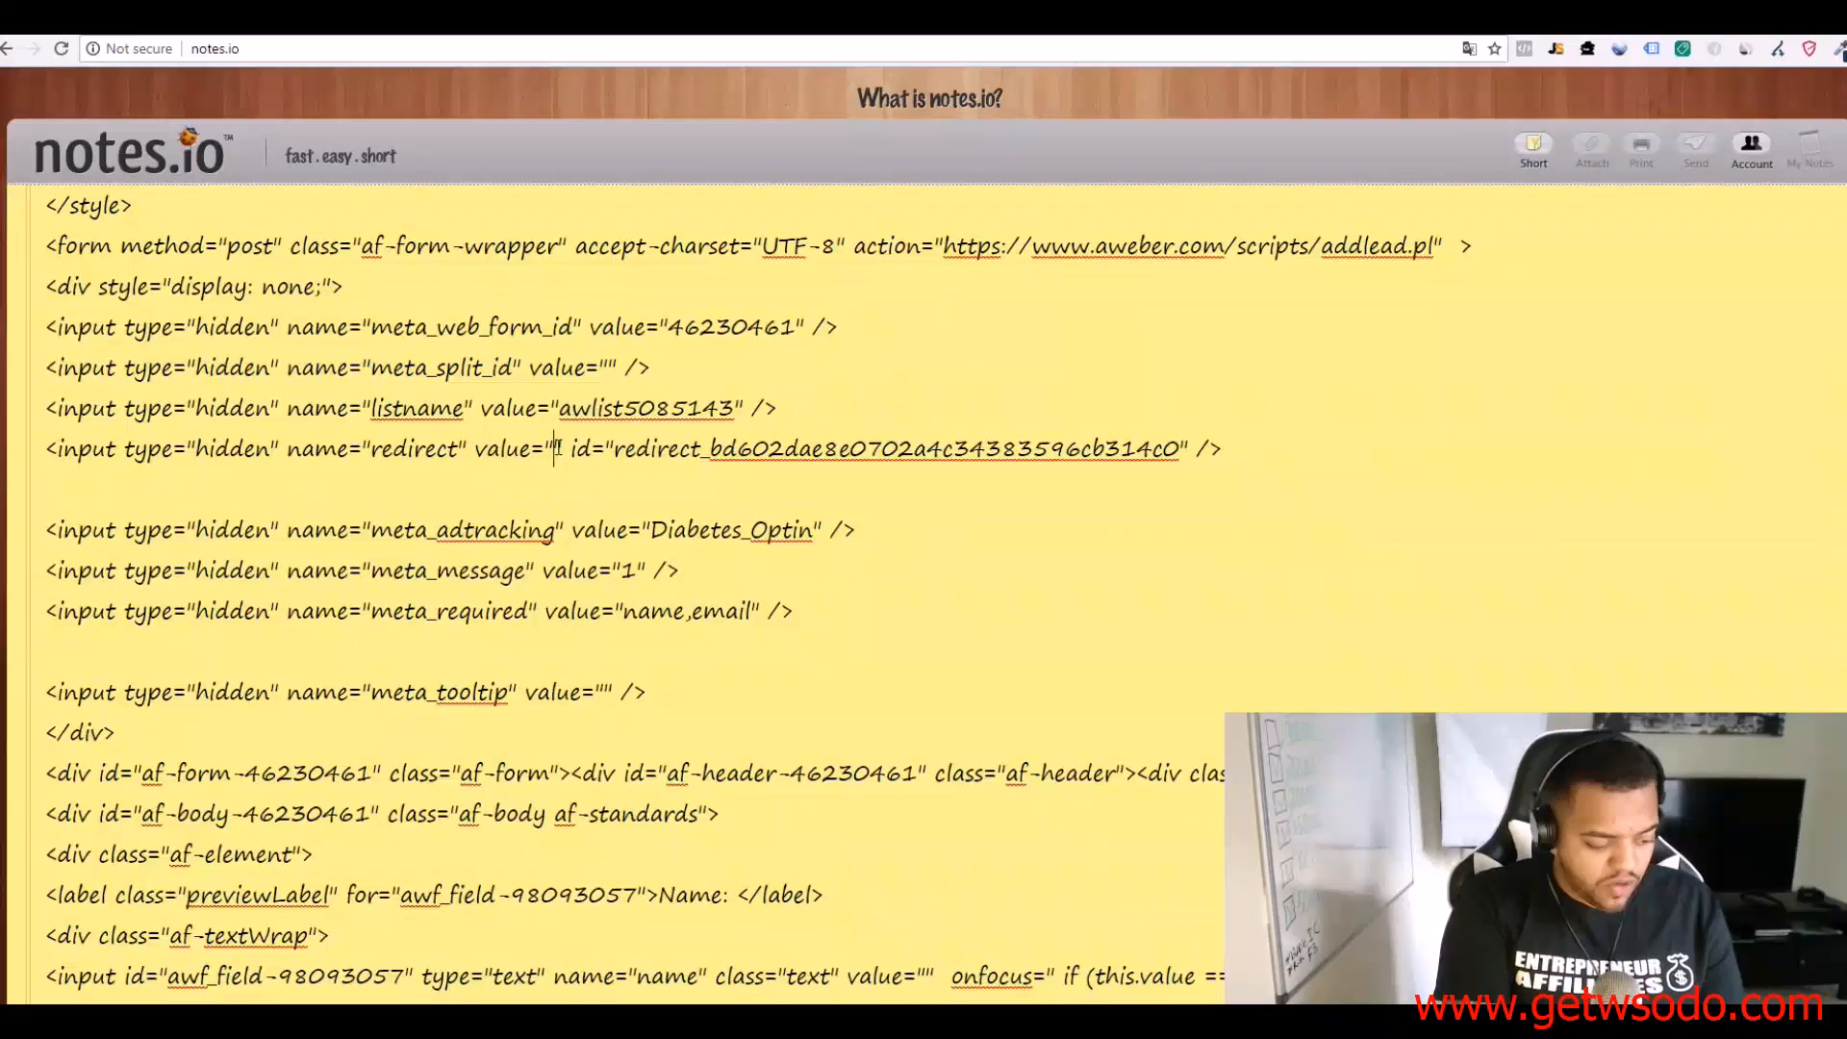
key("ctrl+v")
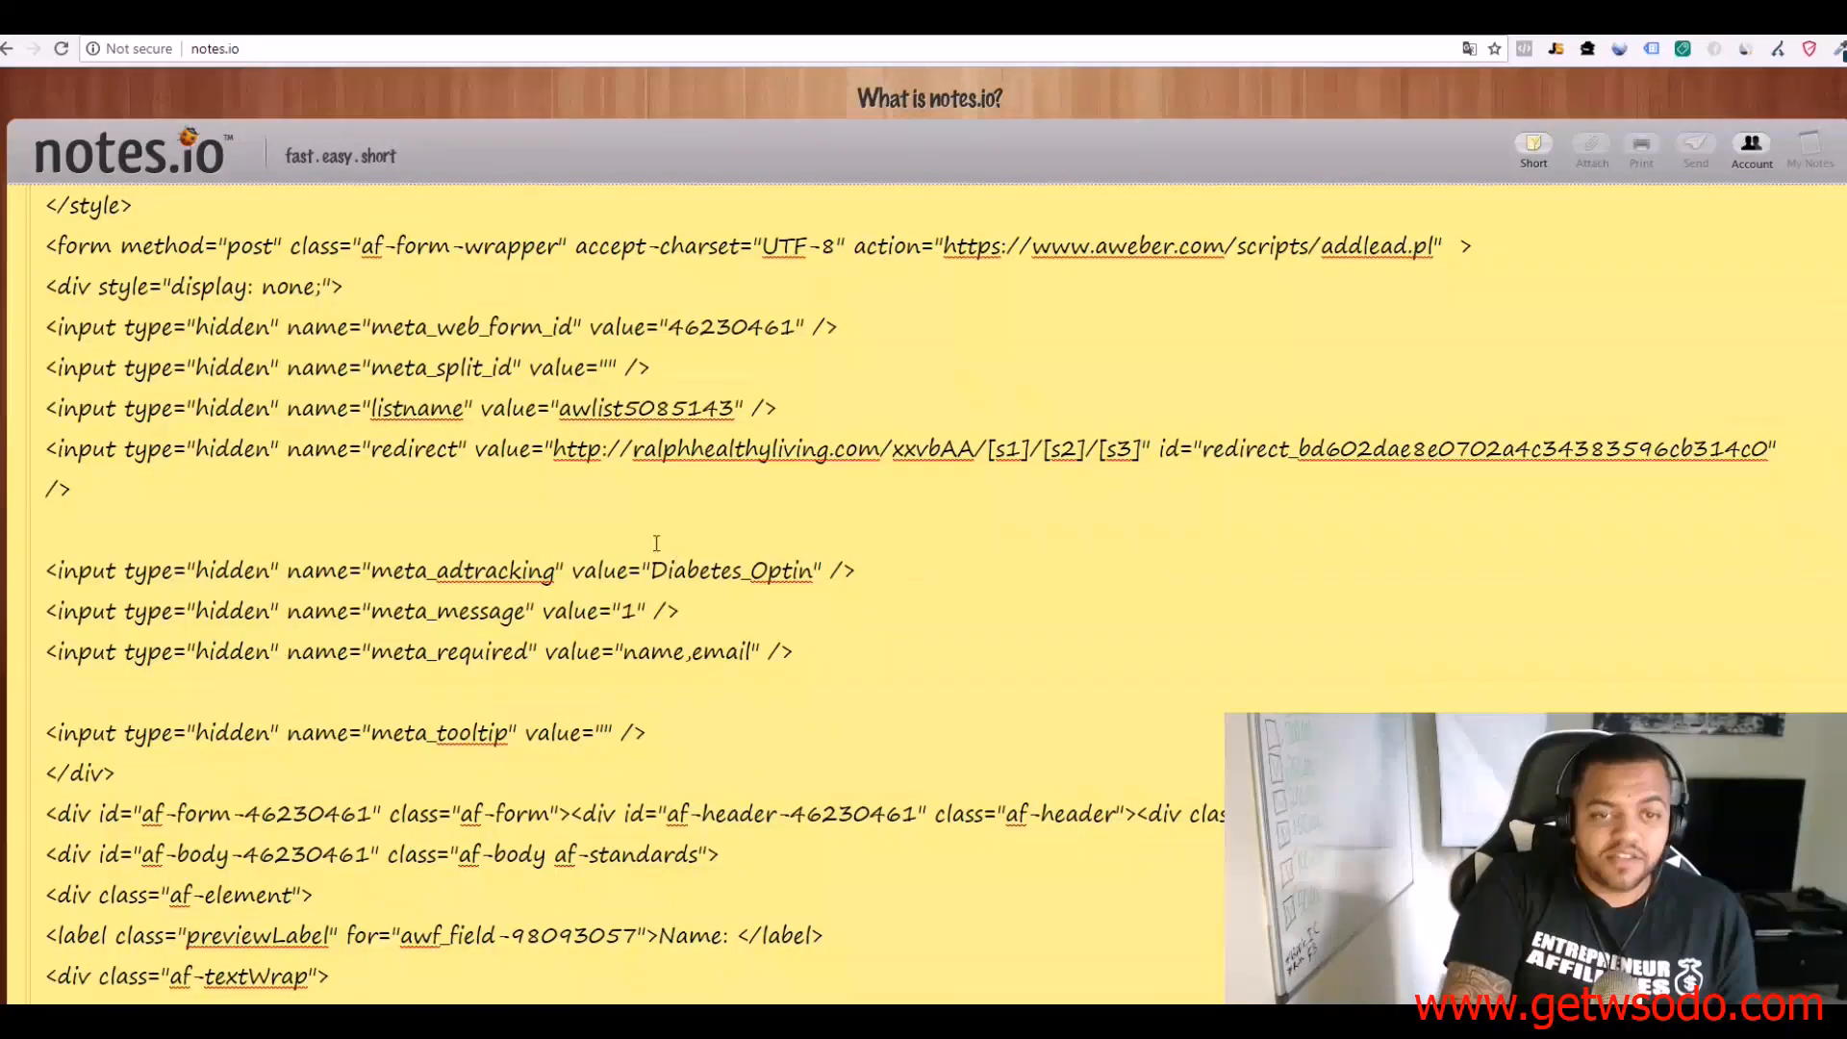
Step: Select the edited AWeber form code in notes.io through its closing </form> tag and copy it
left_click_drag(48, 207, 500, 1000)
key("BackSpace")
key("ctrl+z")
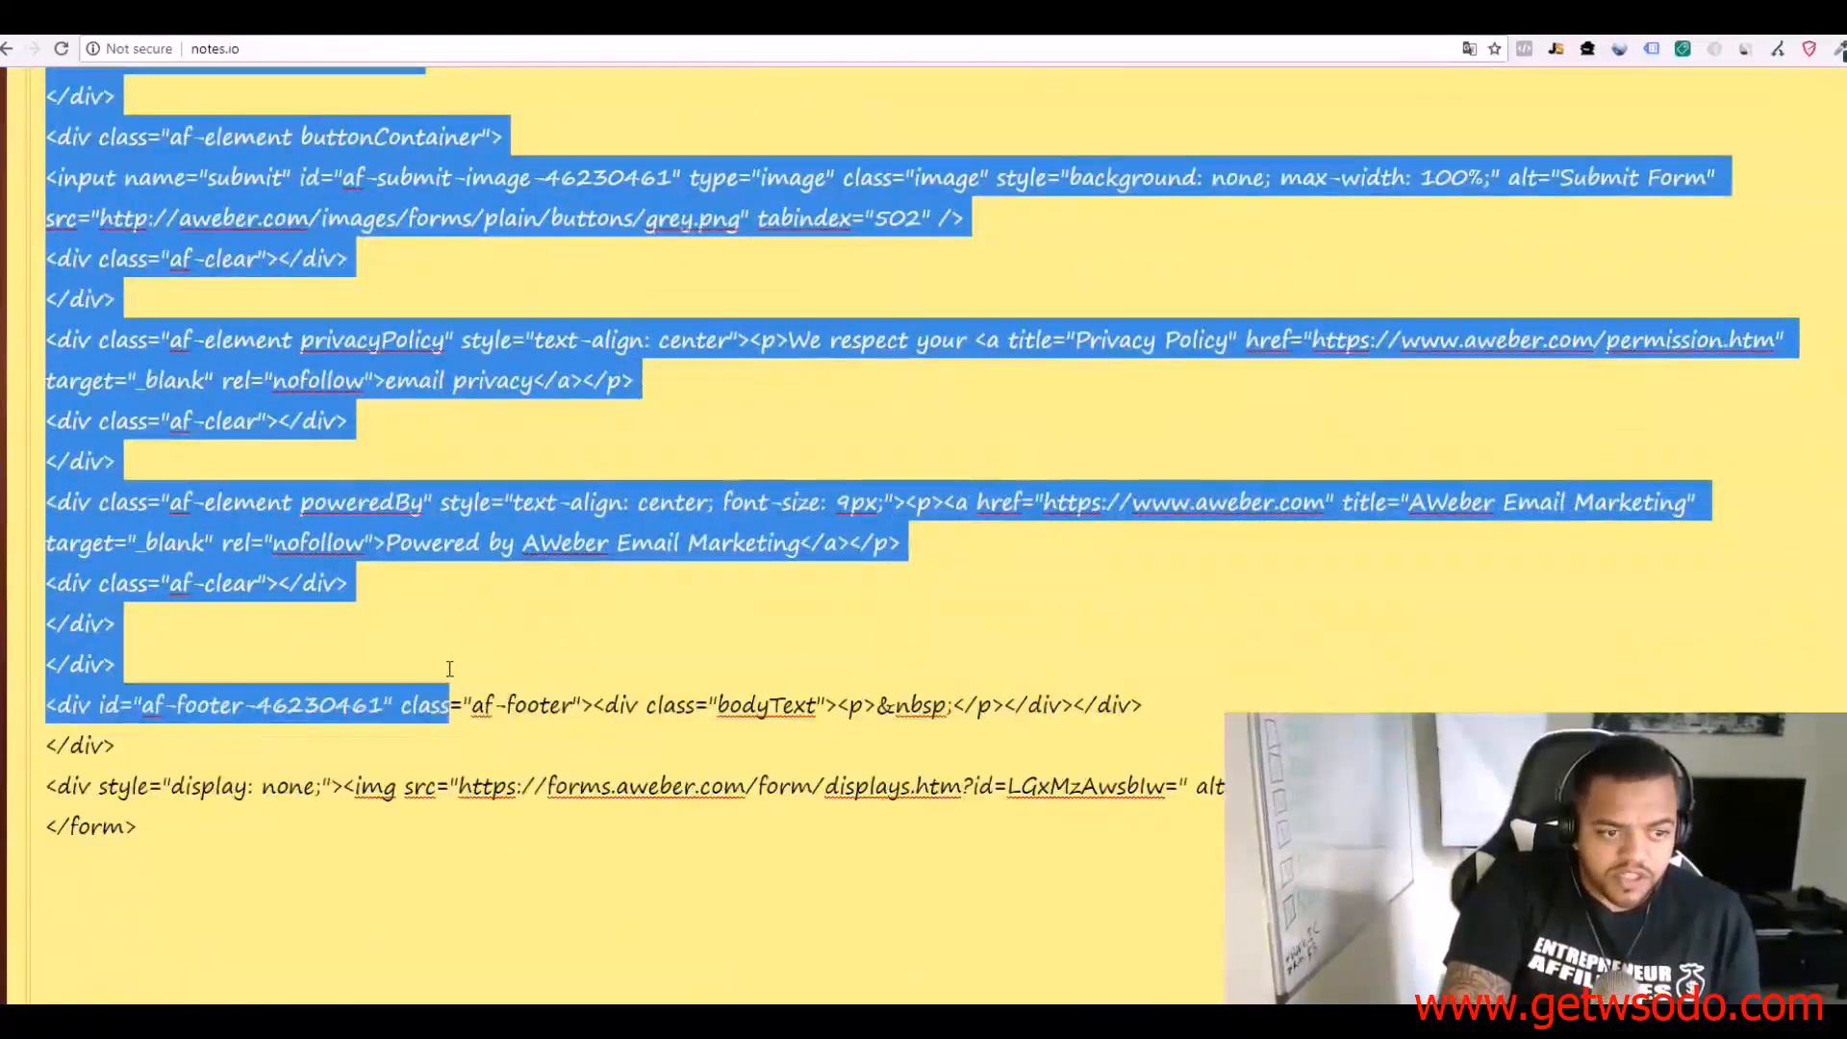
left_click_drag(450, 668, 144, 842)
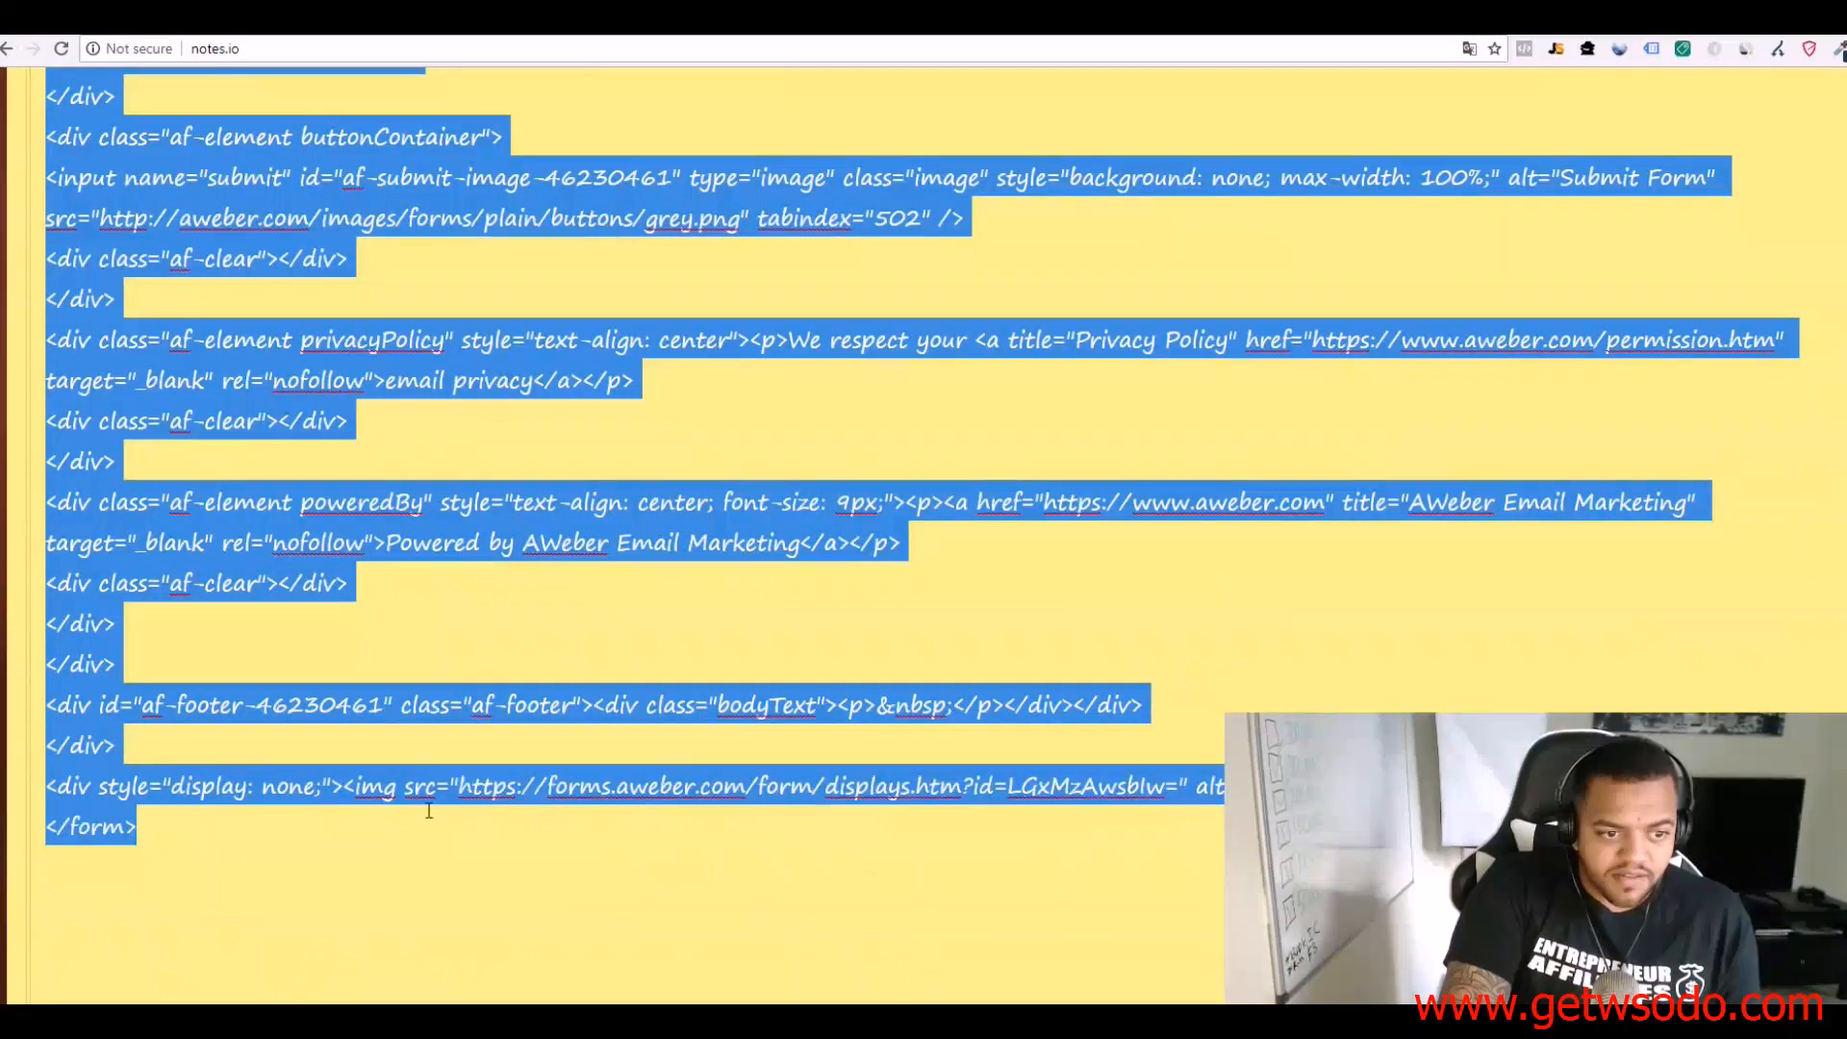
right_click(432, 784)
left_click(481, 522)
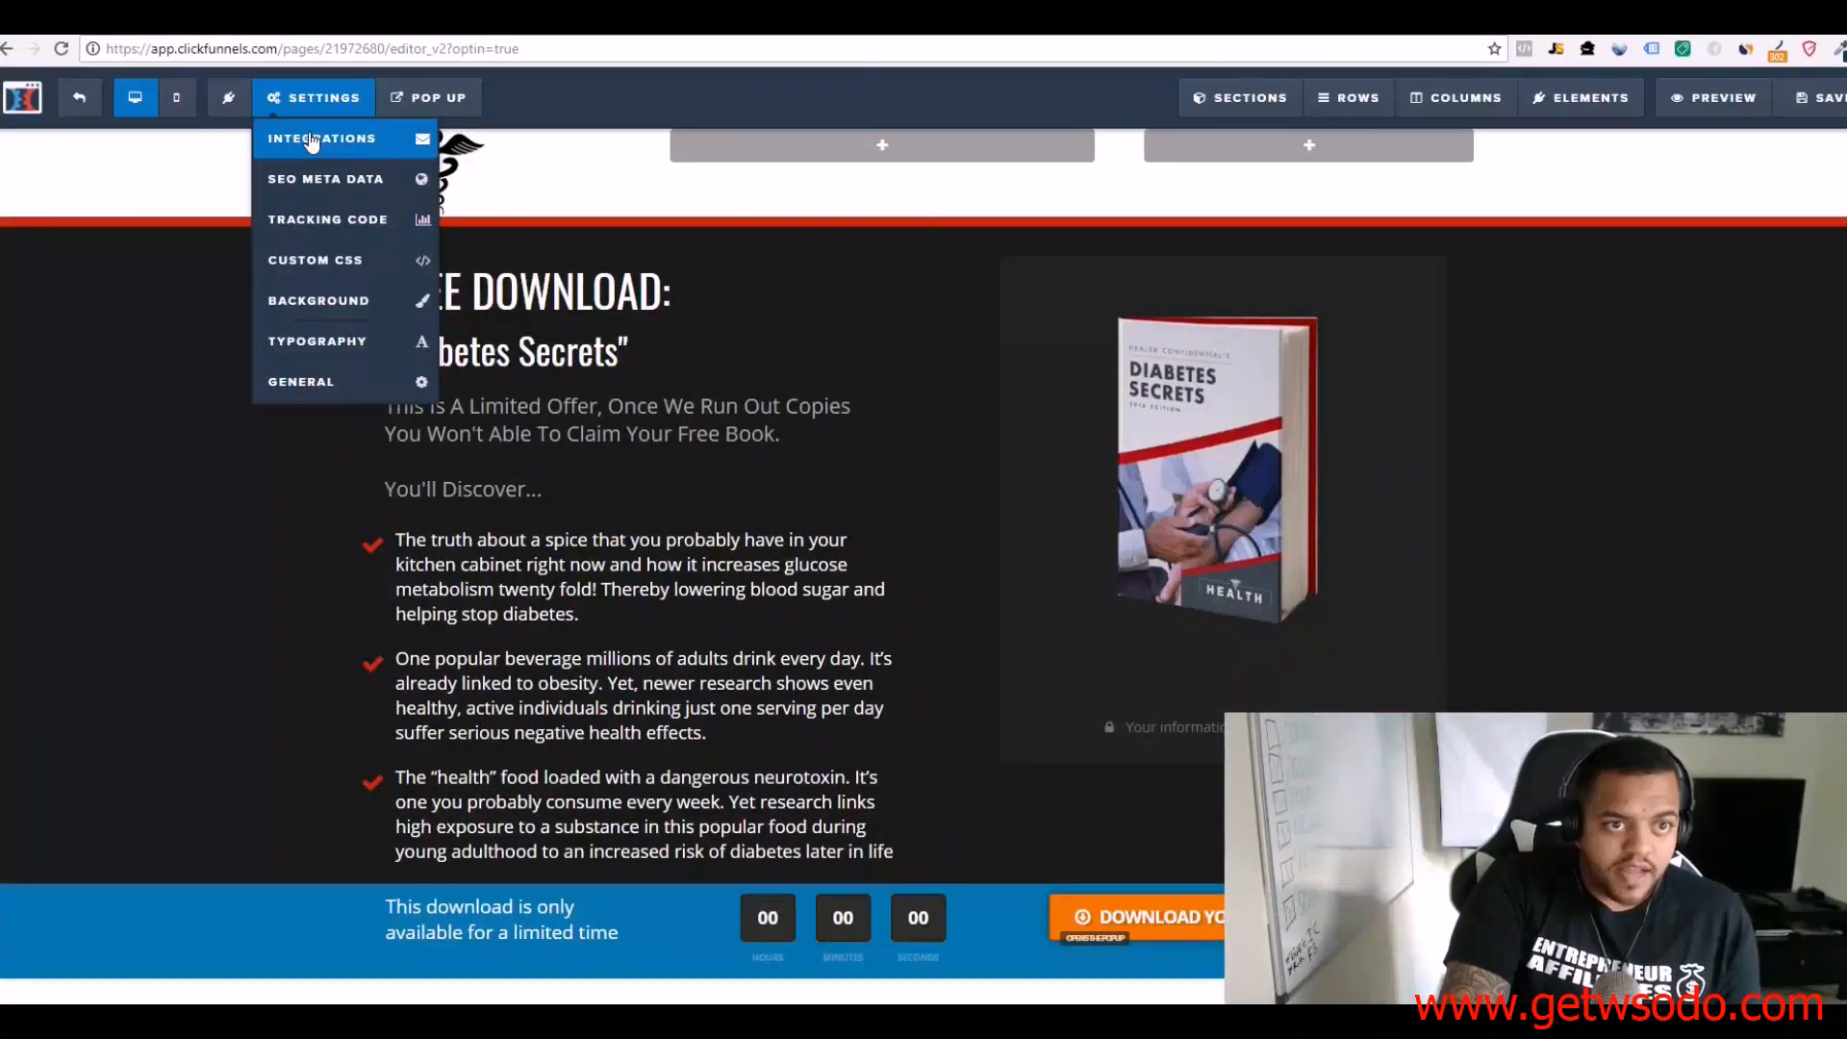
Step: In the ClickFunnels page editor, open the email integration settings and set the HTML Form integration's action to Integrate Existing Form
left_click(312, 139)
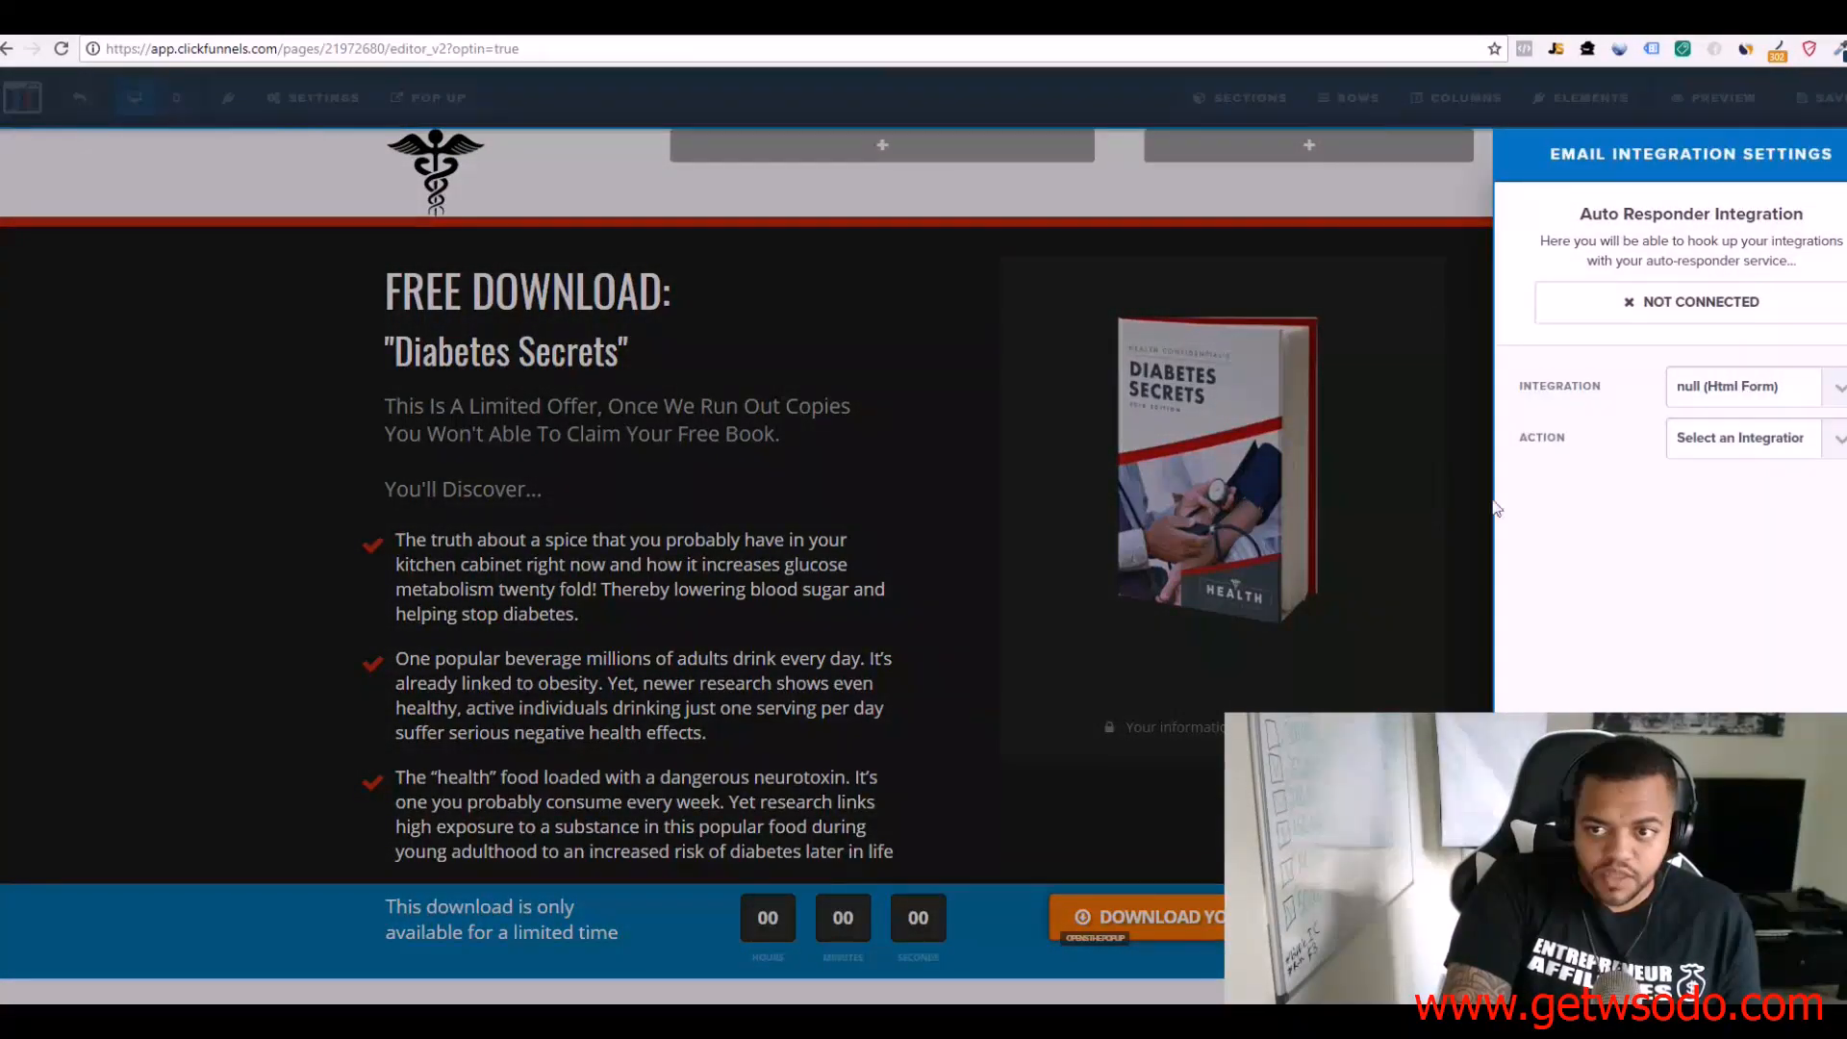
left_click(1721, 447)
left_click(1666, 485)
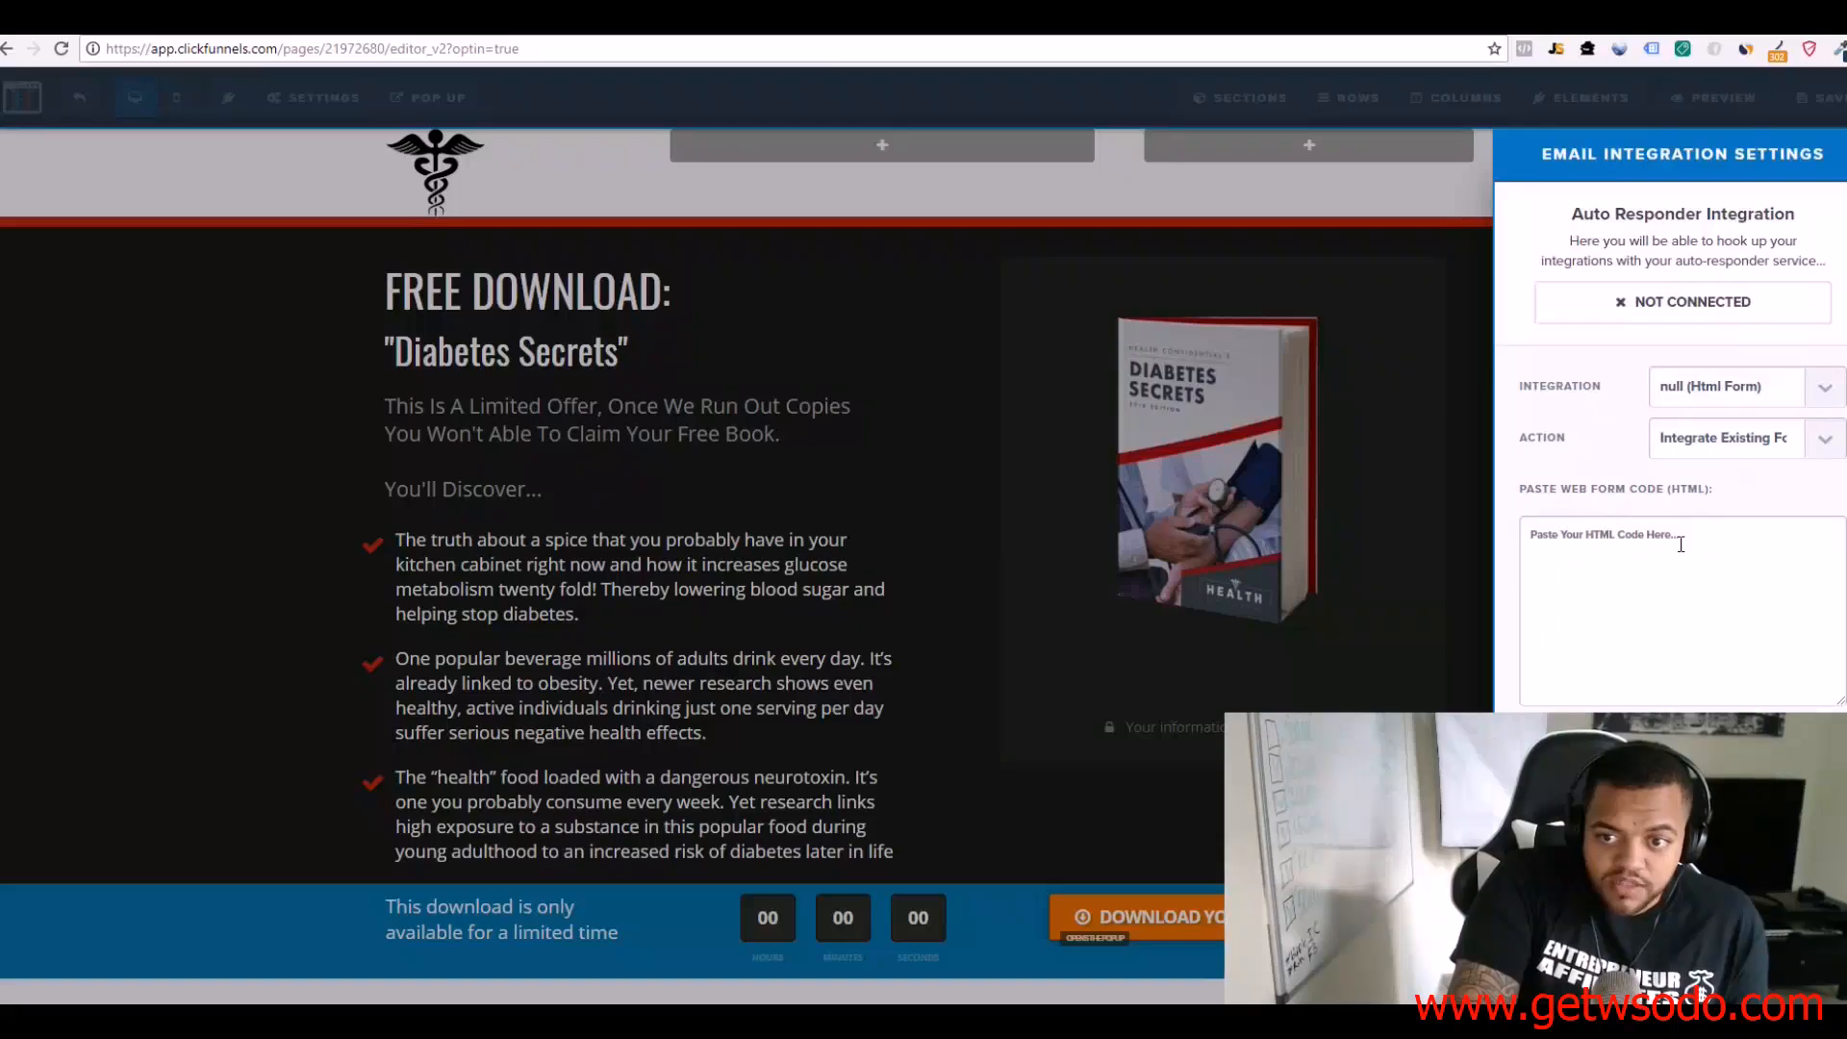
Step: Paste the copied AWeber form code as the web form HTML, then parse and save the form
left_click(1611, 537)
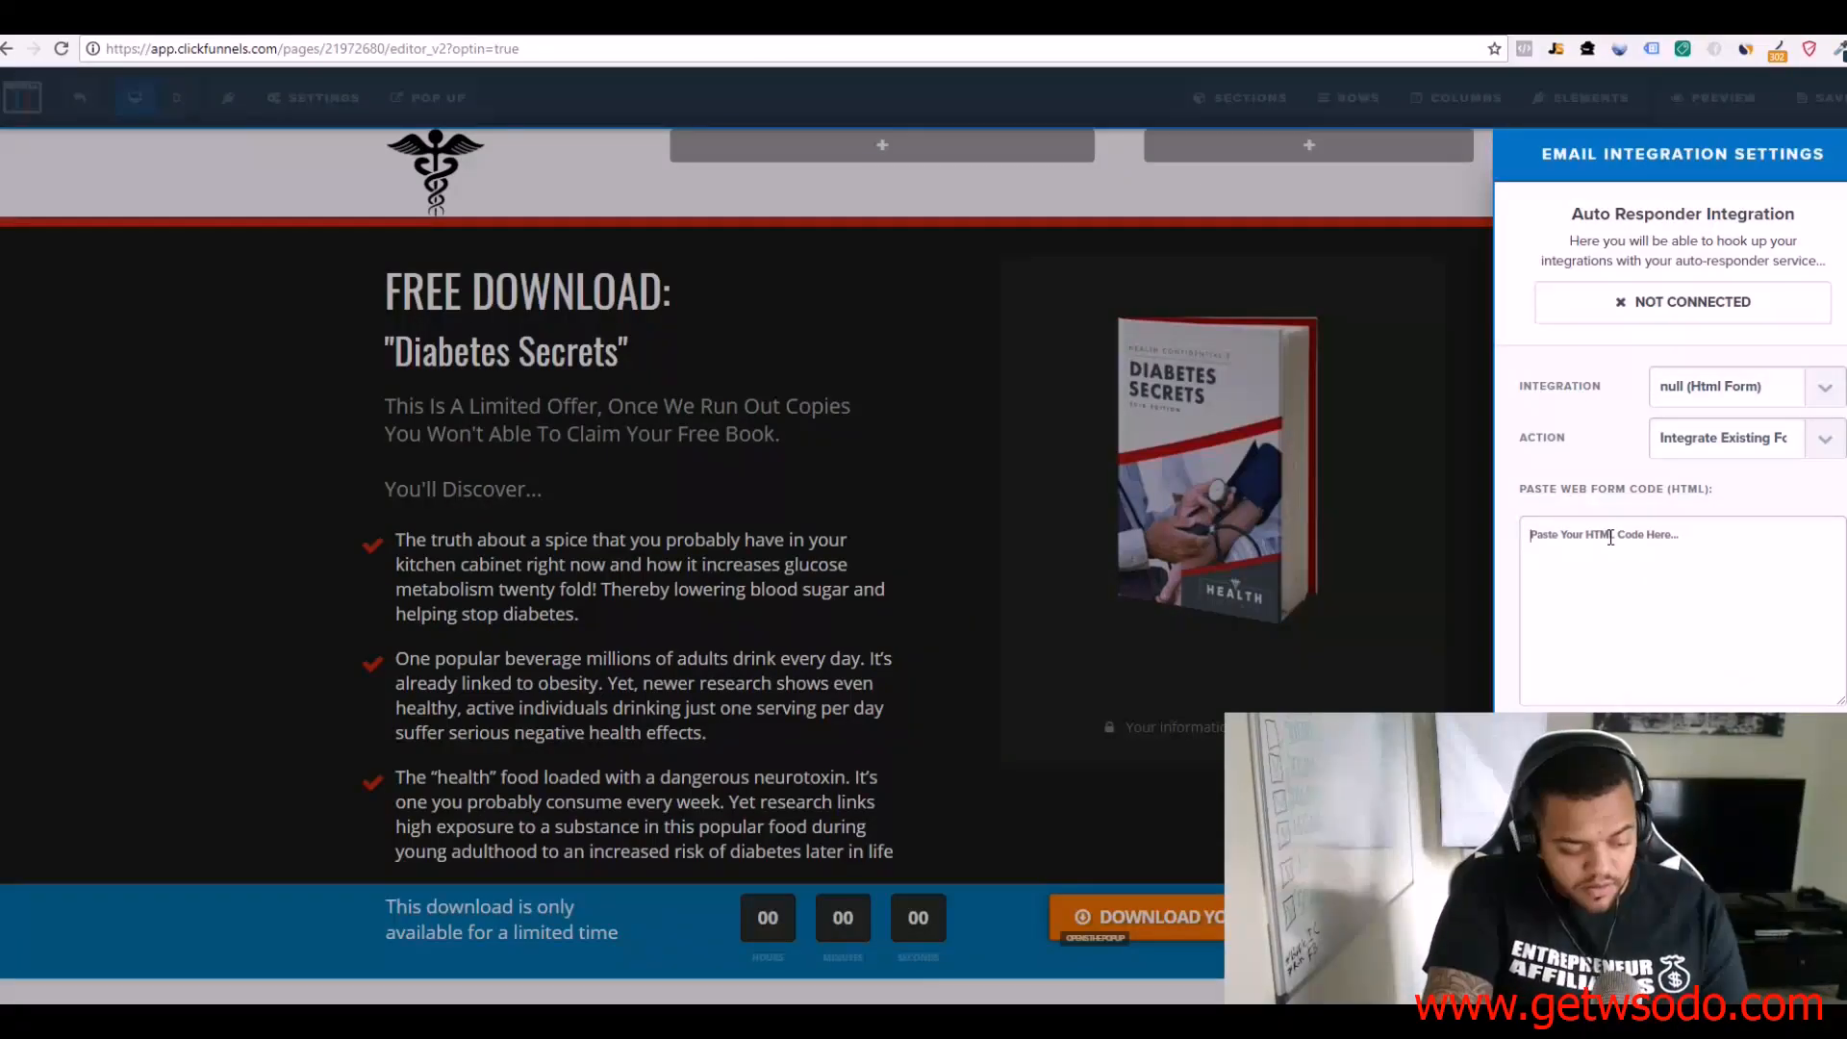
key("ctrl+v")
scroll(1612, 539, "down", 2)
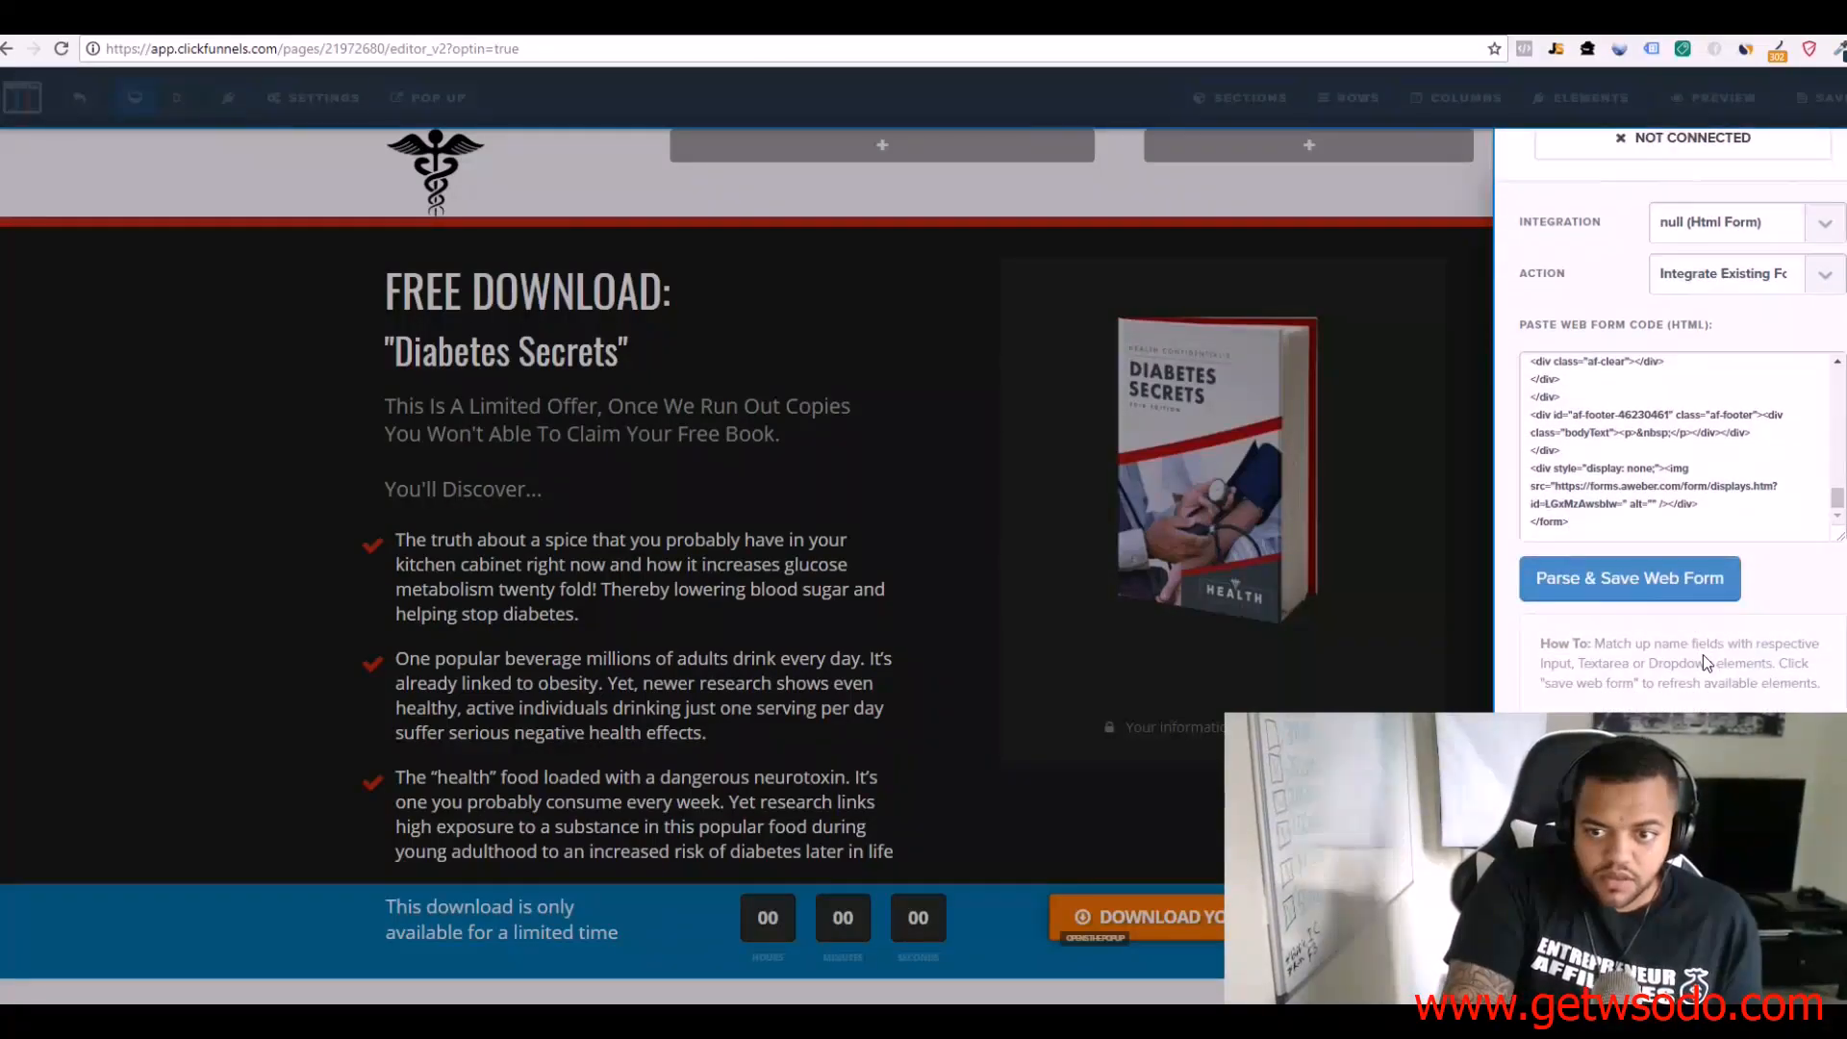
left_click(1637, 606)
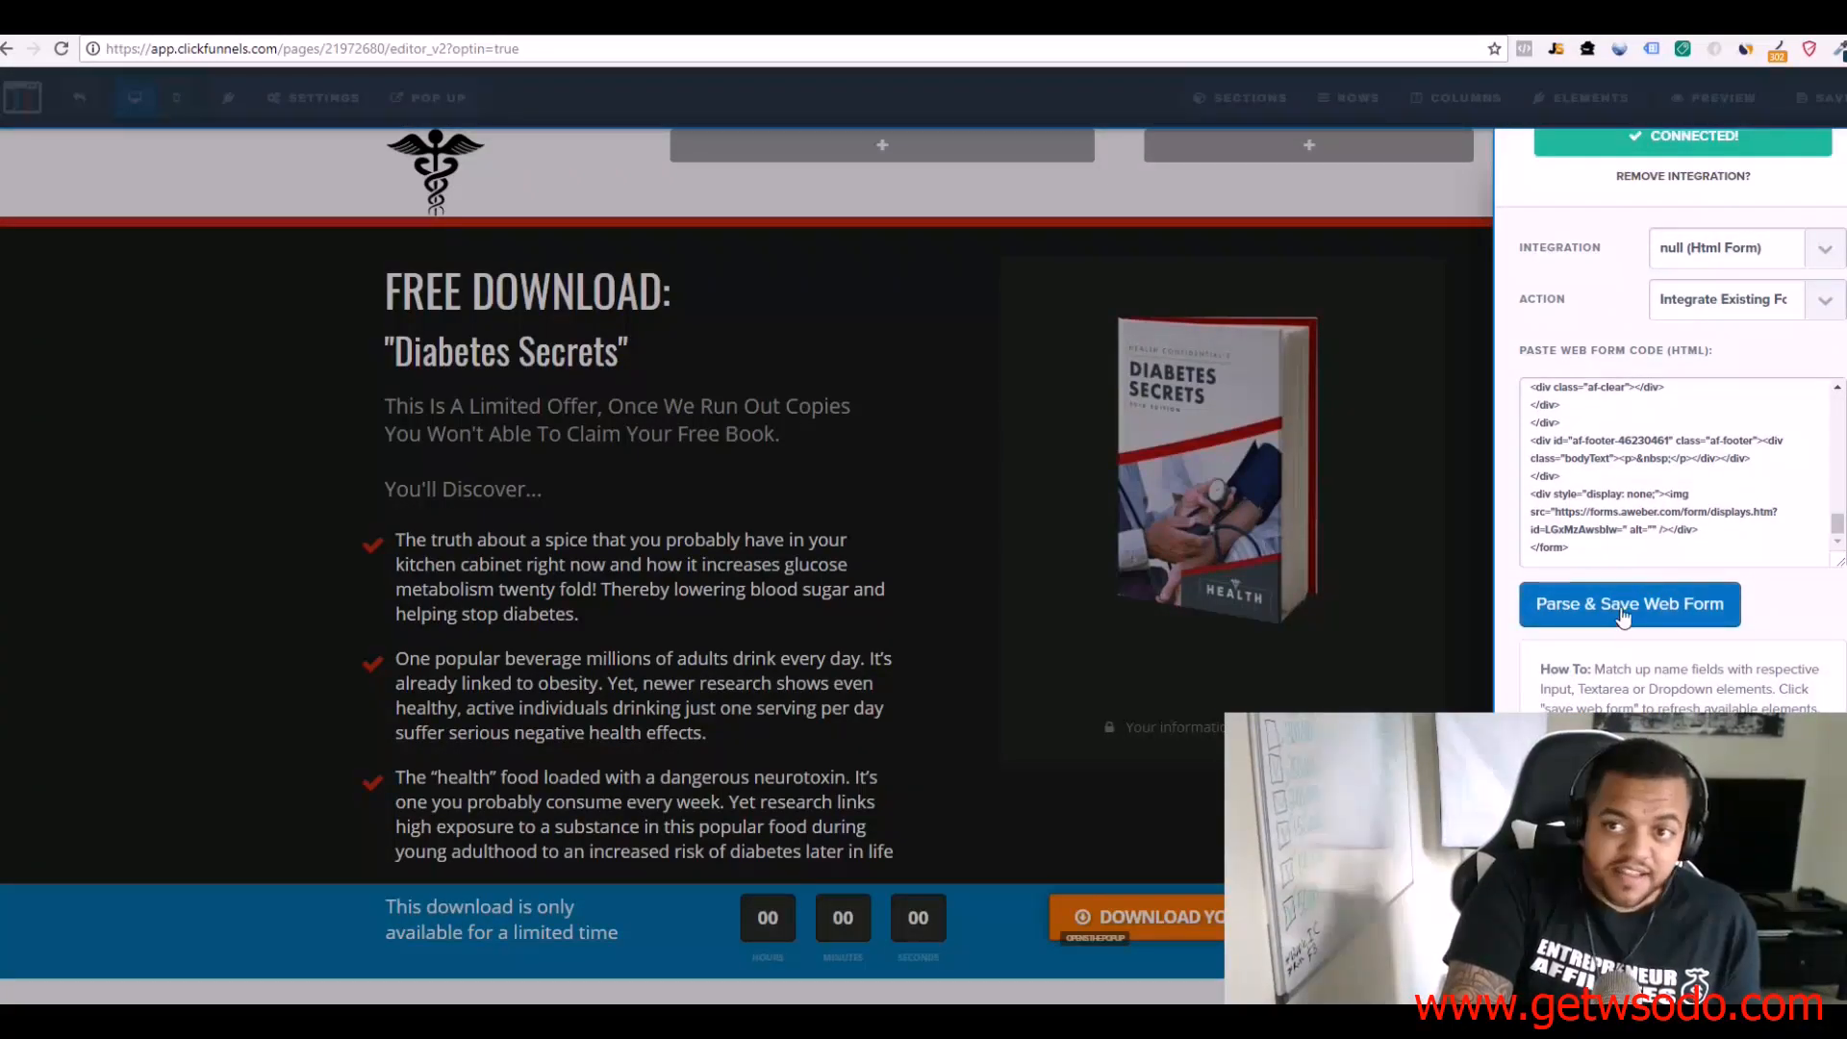
Step: Match the web form's name field to name and its email field to email
scroll(1655, 664, "down", 1)
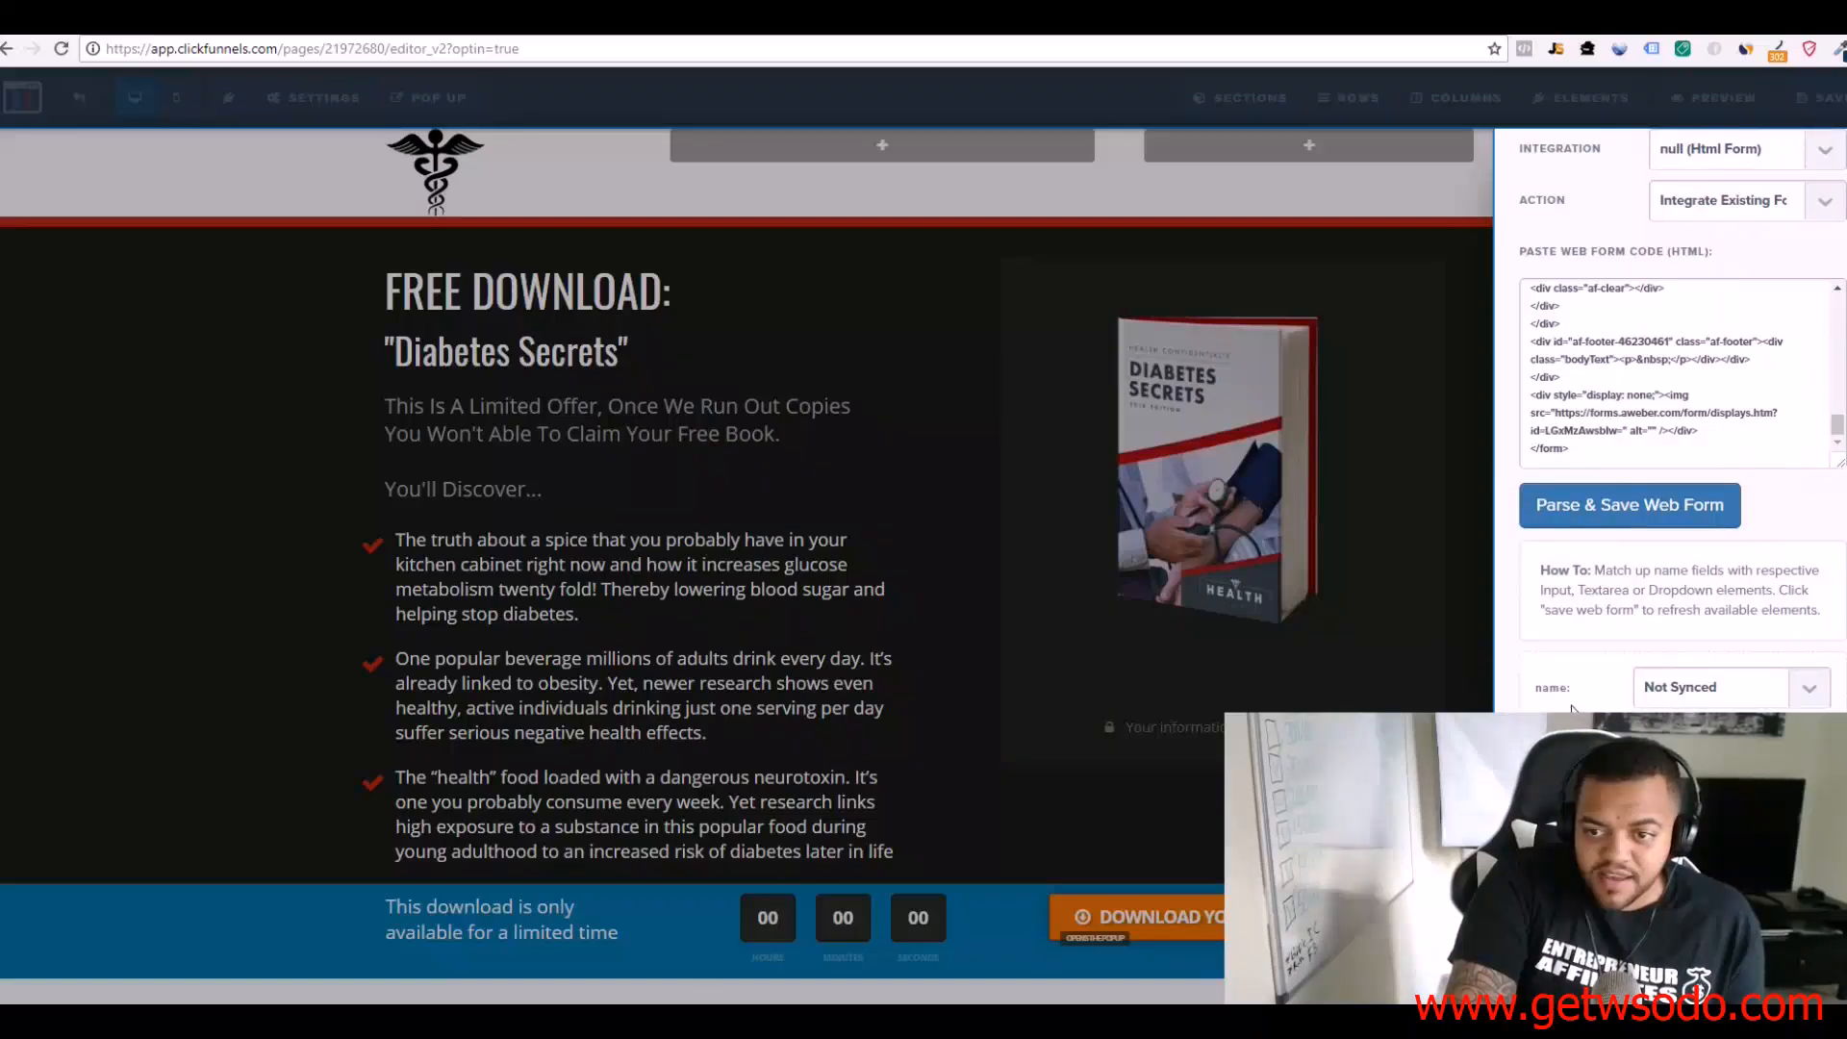
left_click(1677, 703)
left_click(1673, 755)
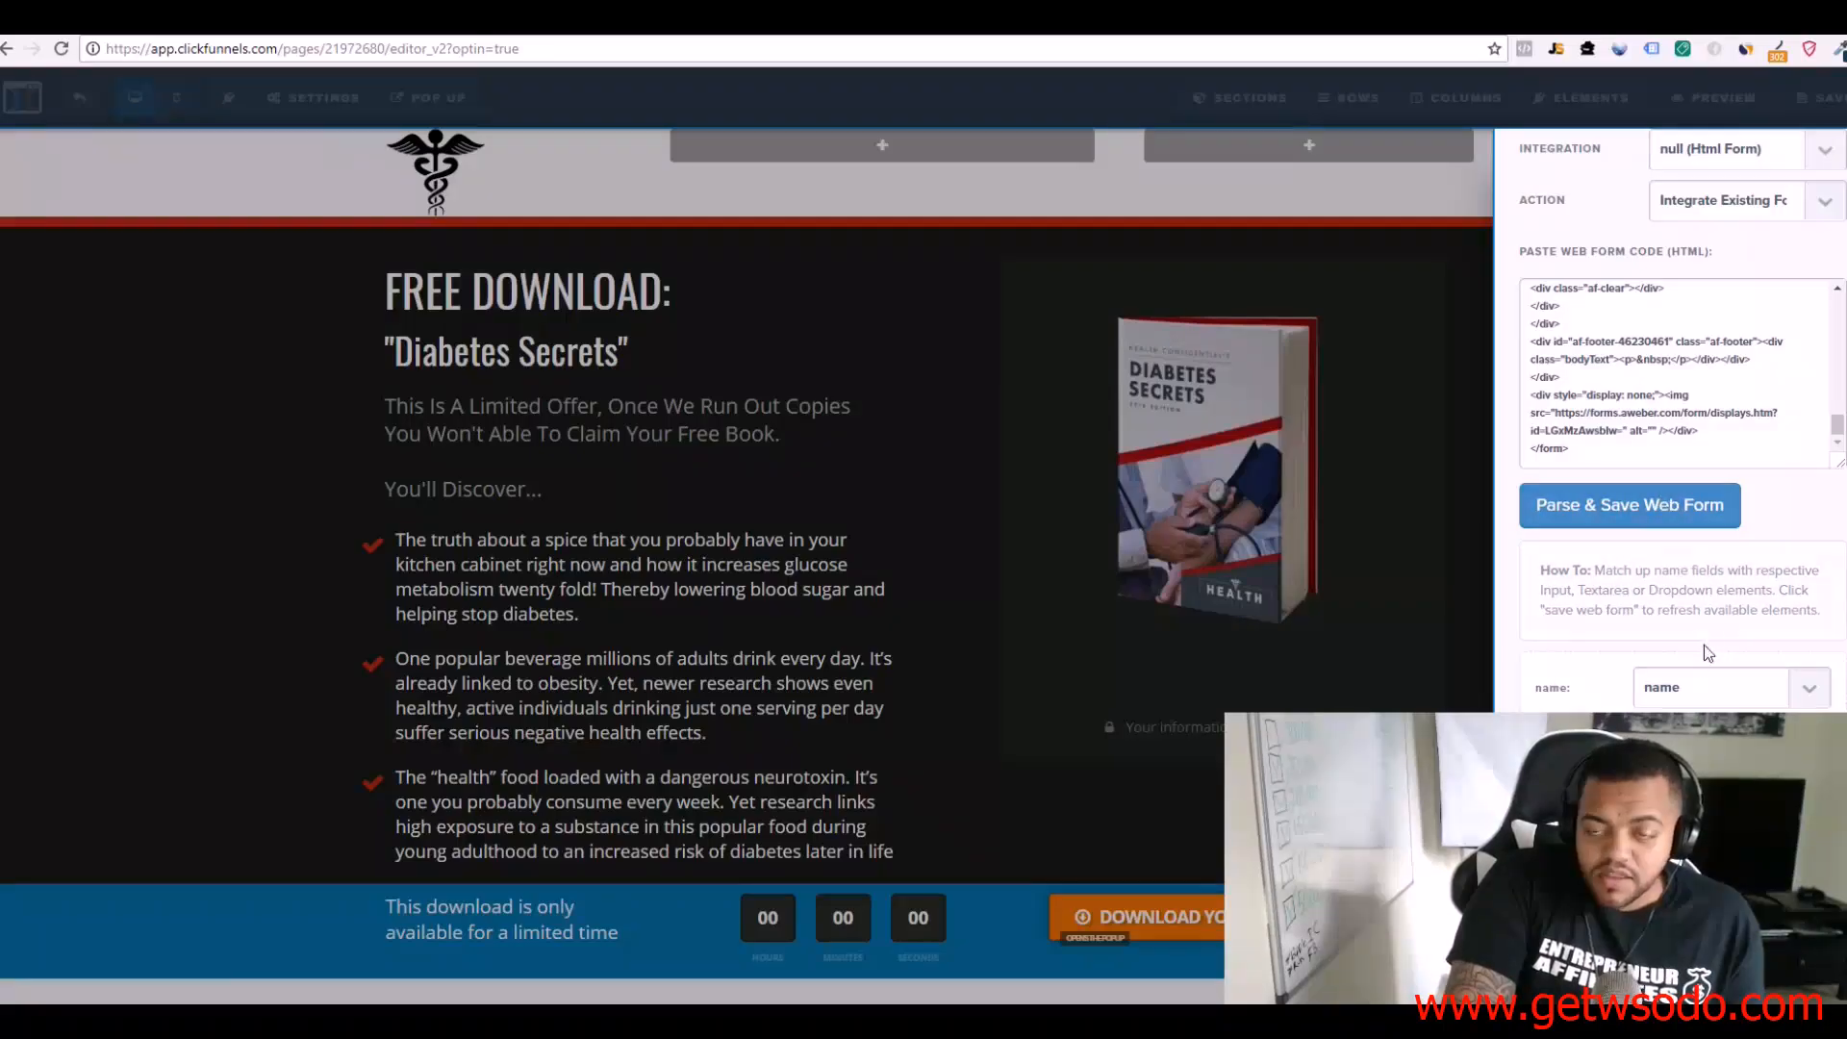
scroll(1632, 583, "down", 1)
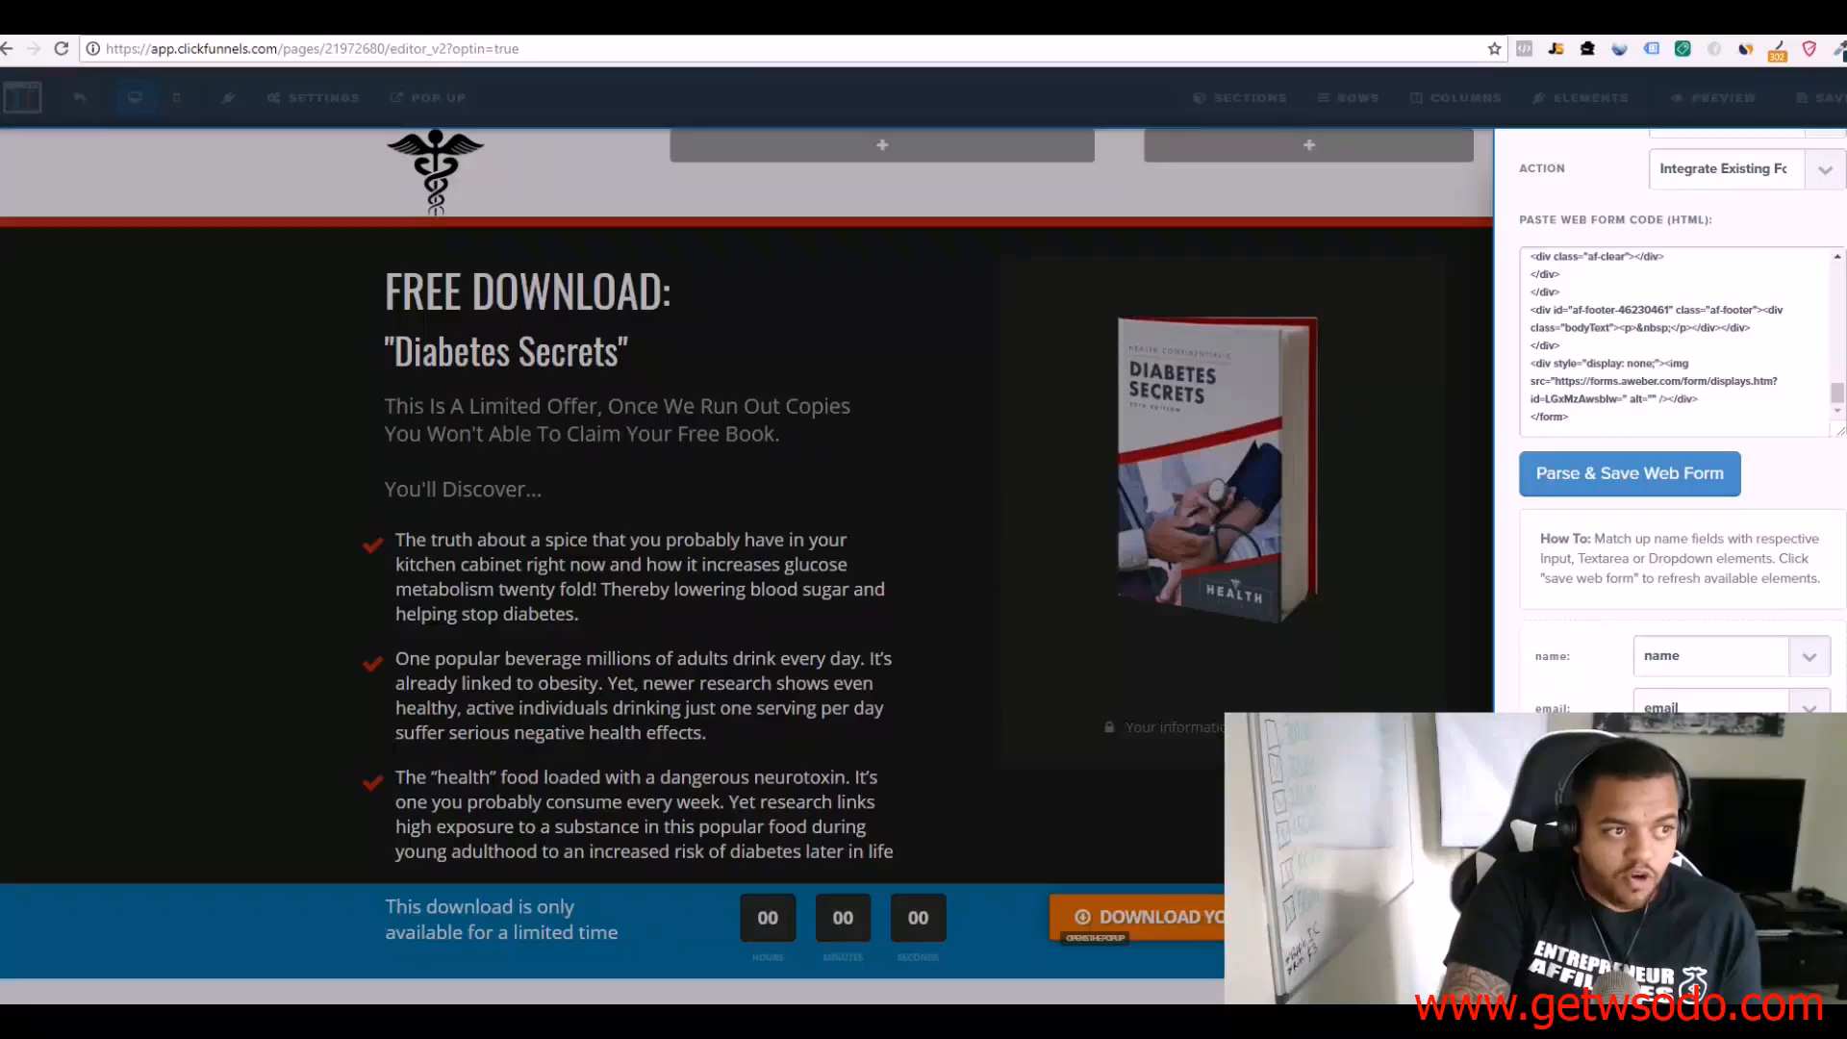
left_click_drag(0, 273, 806, 250)
left_click(671, 424)
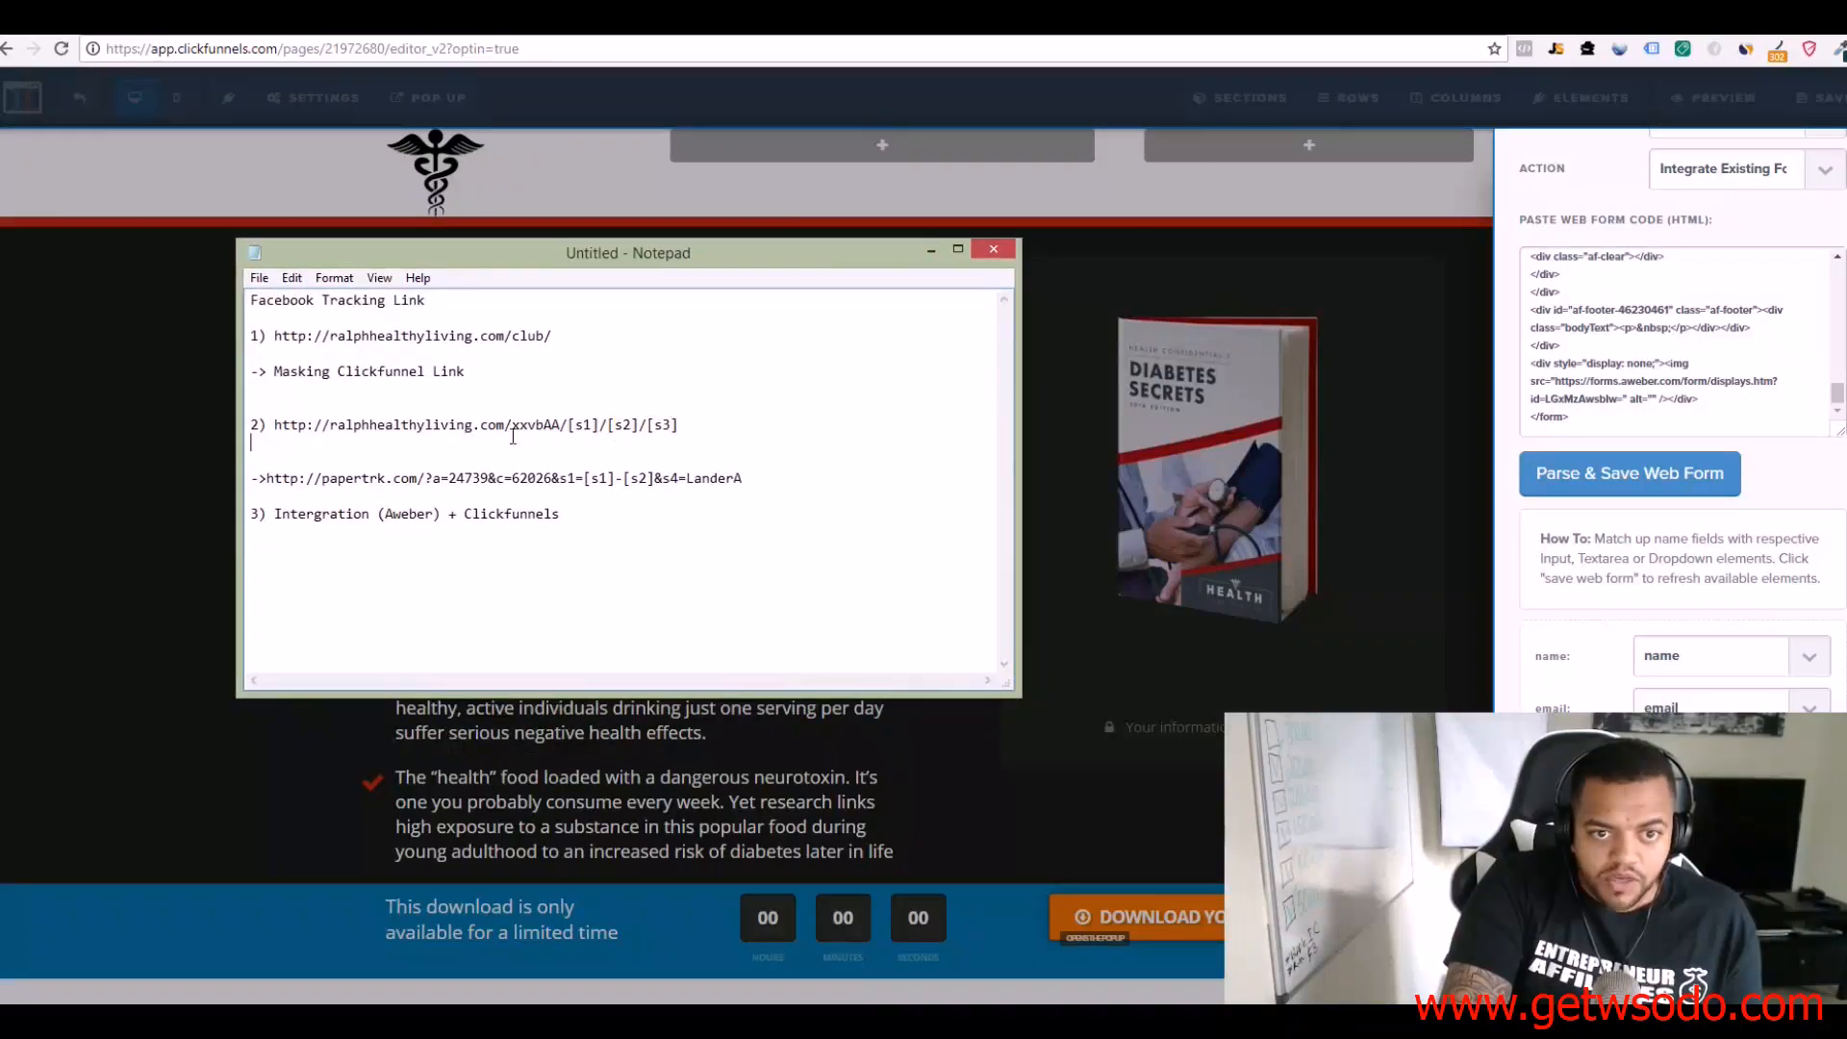
left_click_drag(679, 425, 280, 418)
right_click(294, 425)
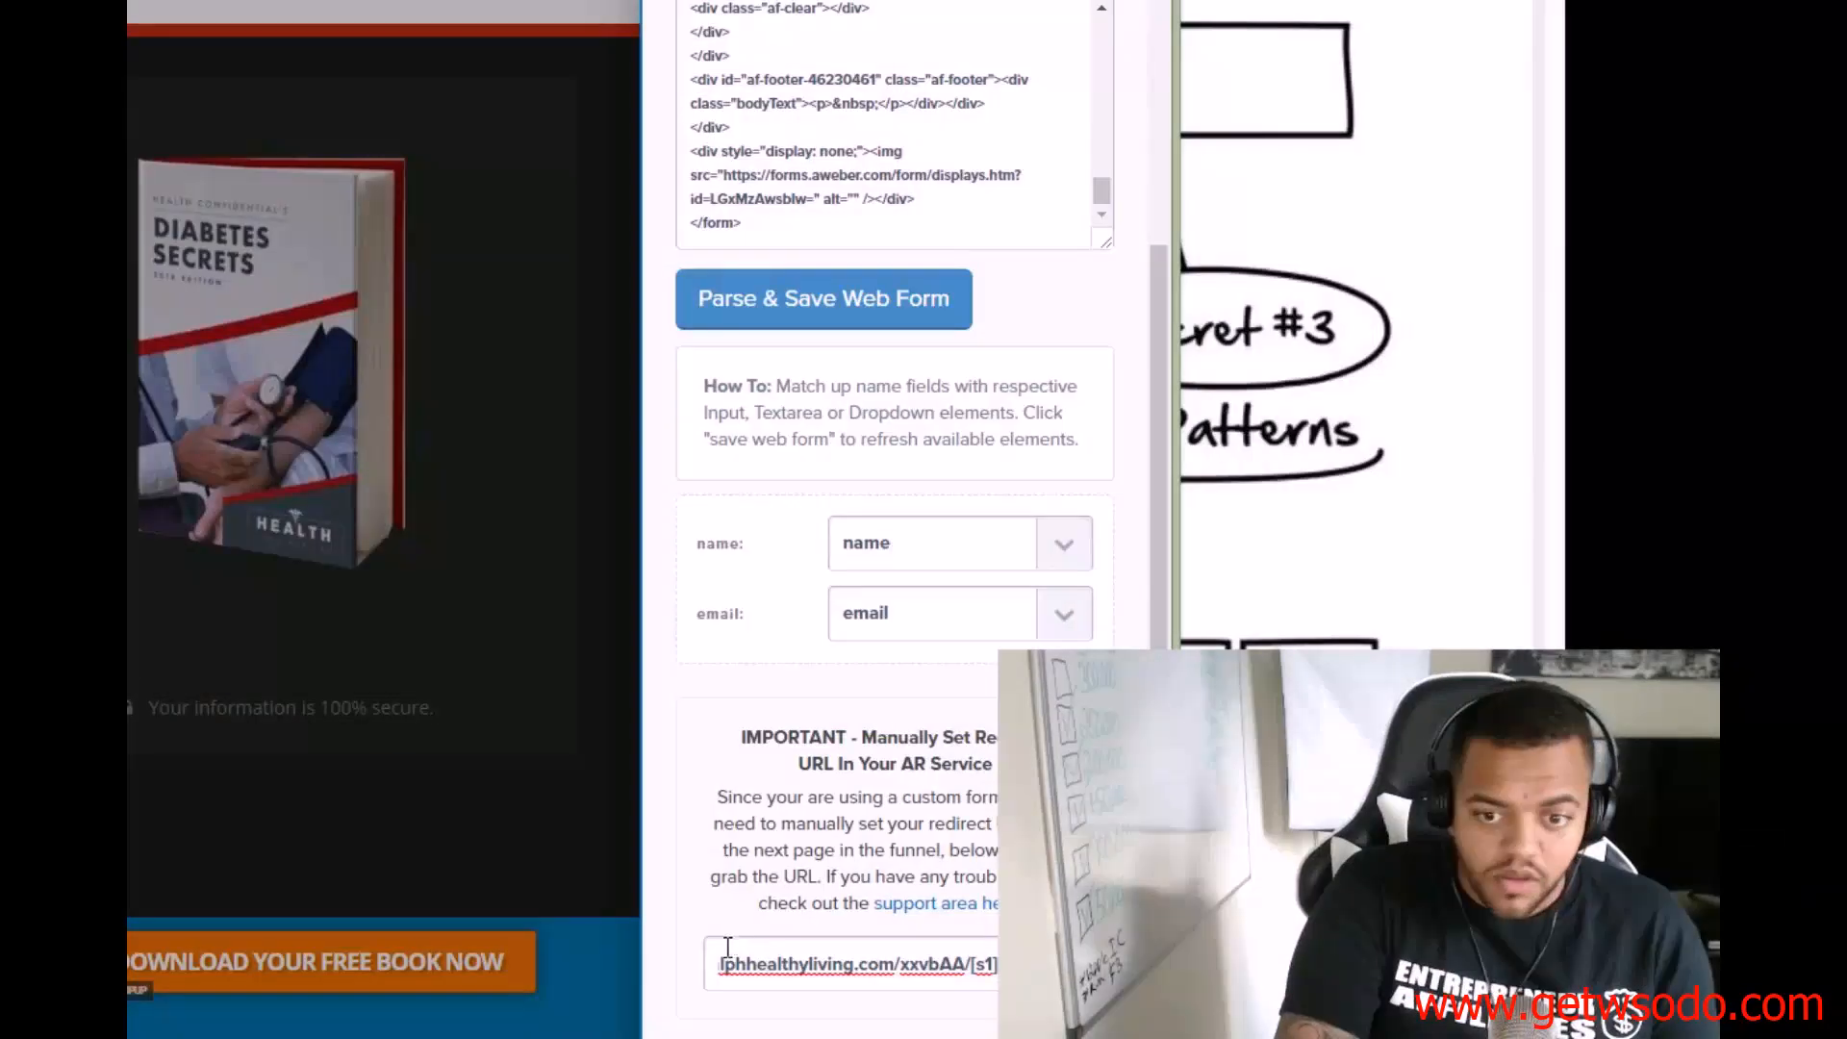
left_click_drag(981, 971, 709, 983)
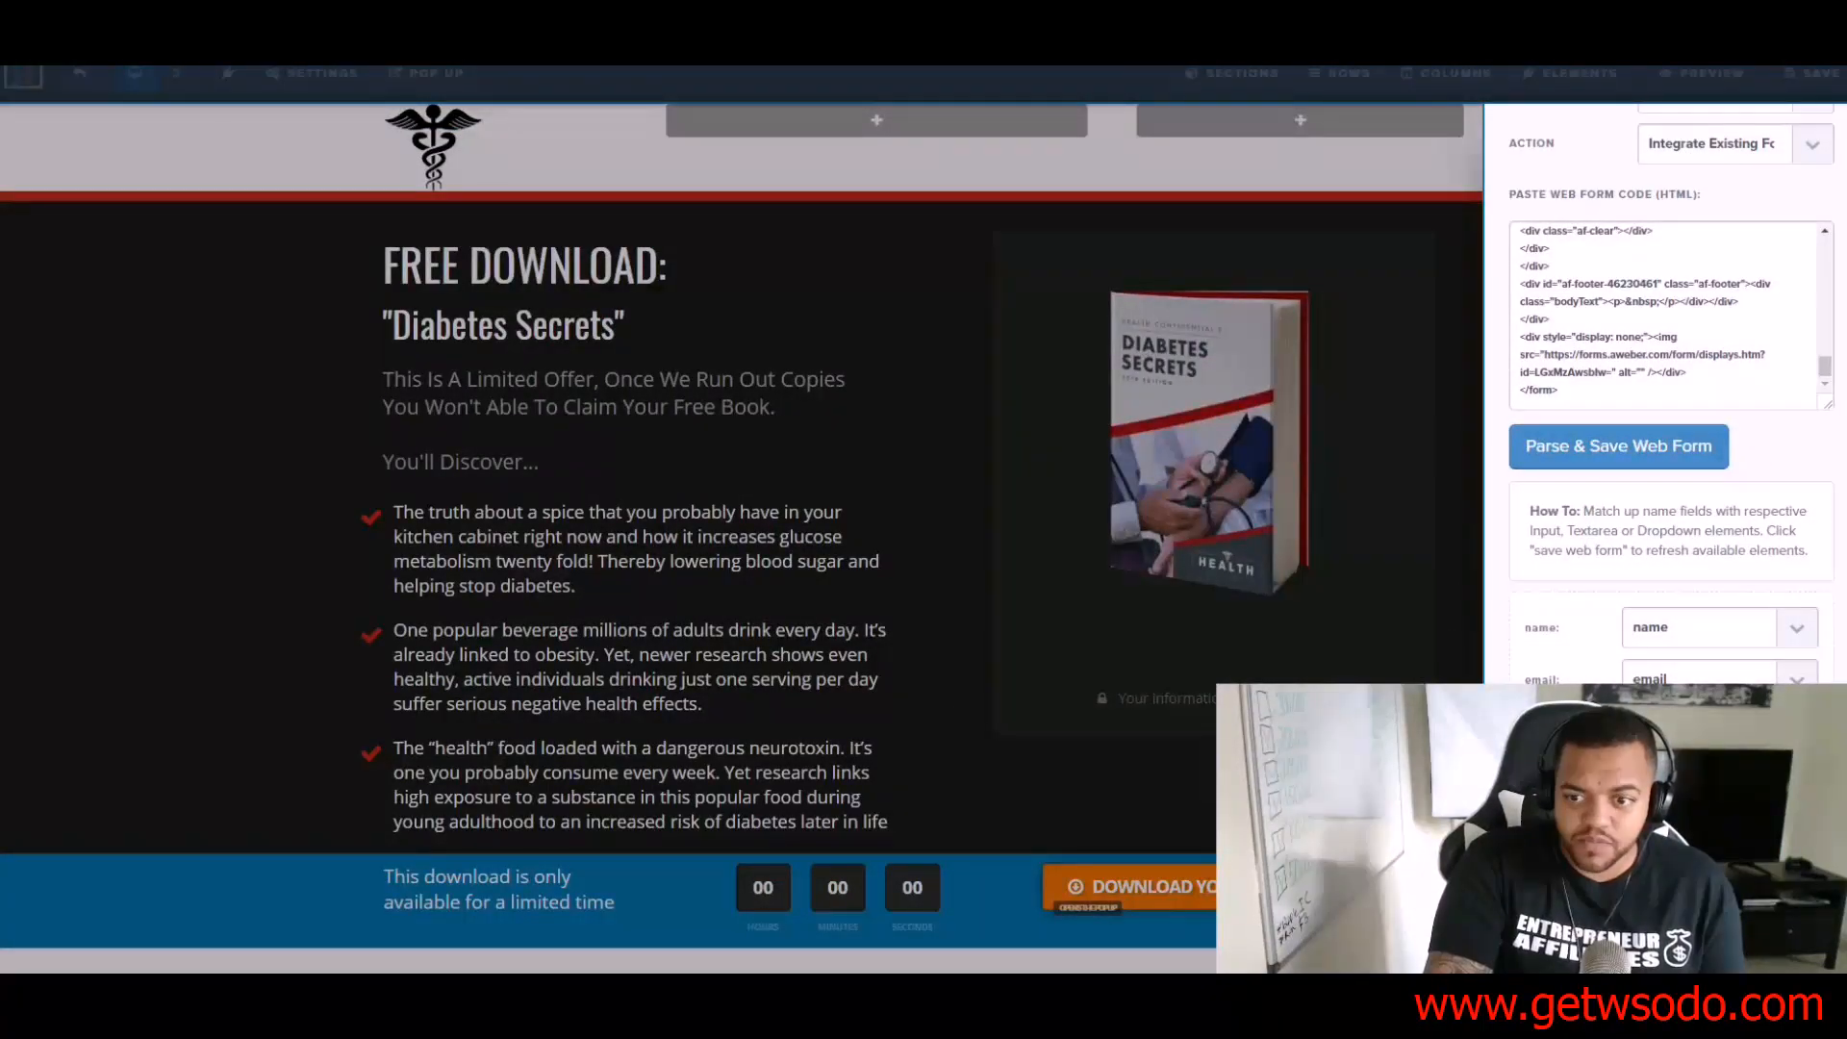
left_click(221, 487)
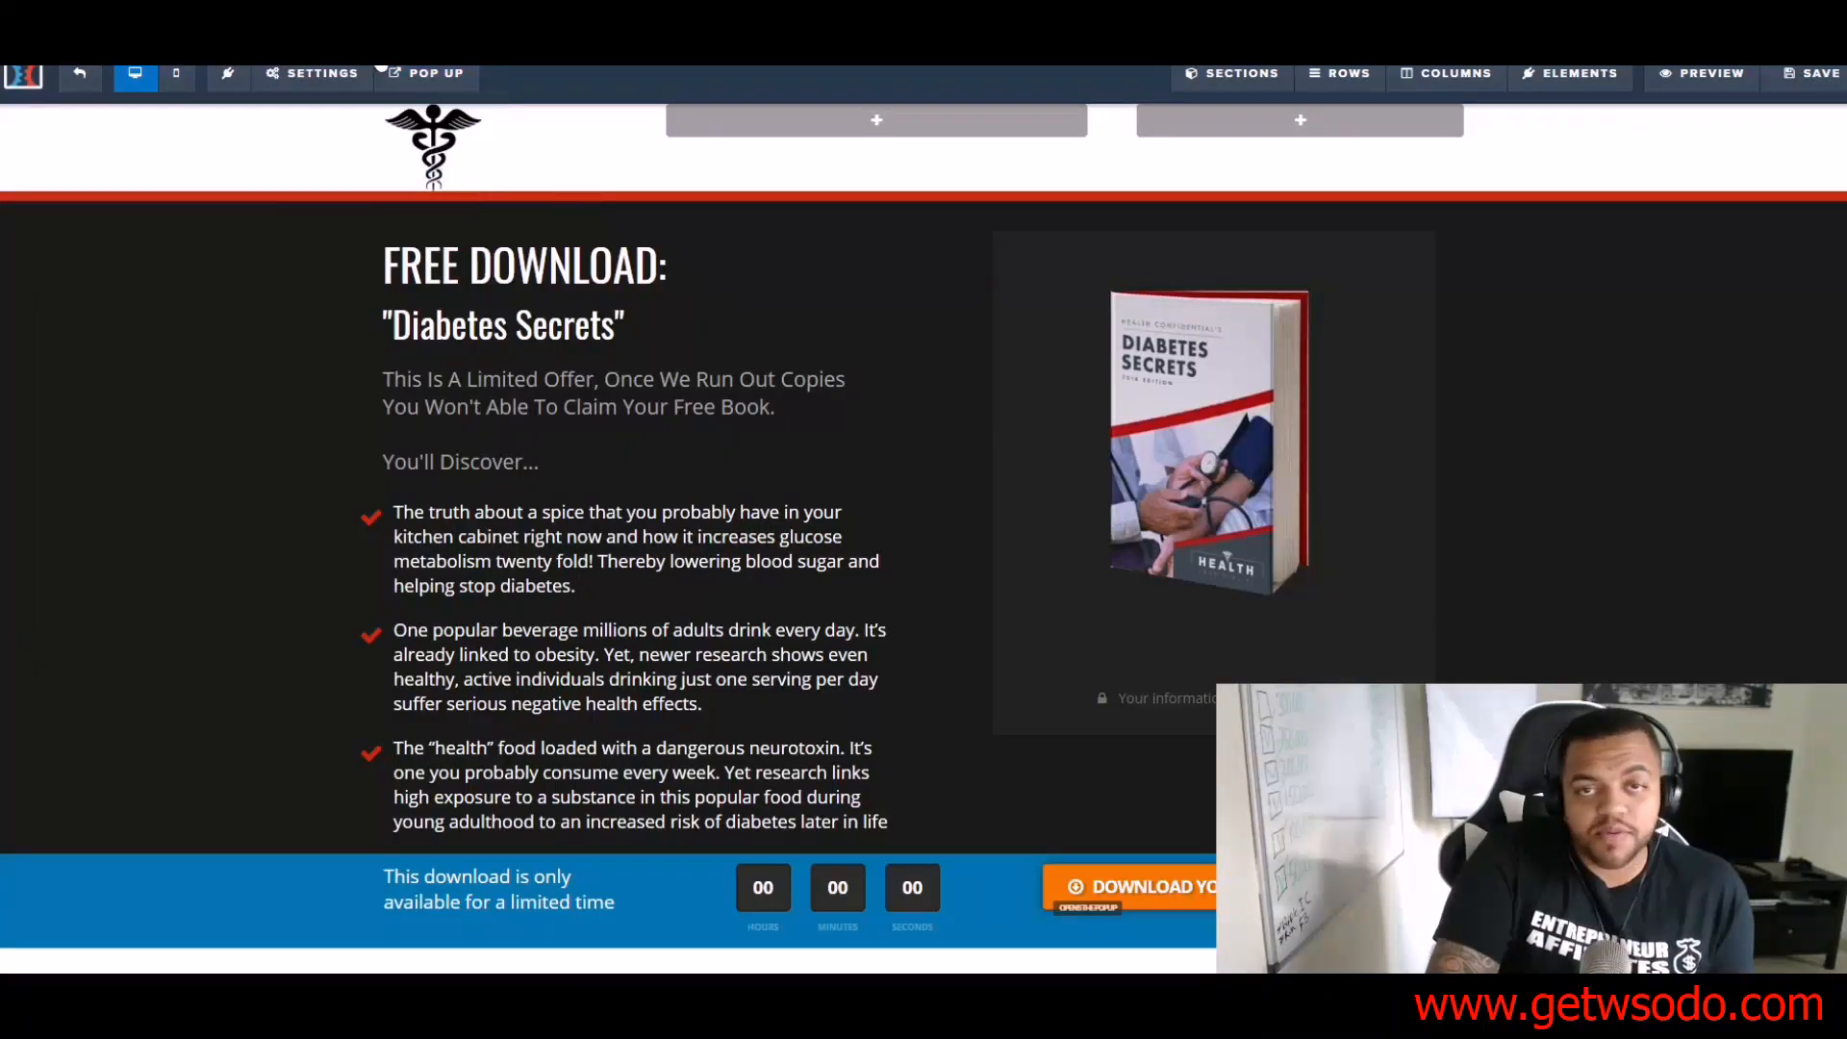
Step: Open the page's tracking code and examine the script in the footer code
left_click(342, 79)
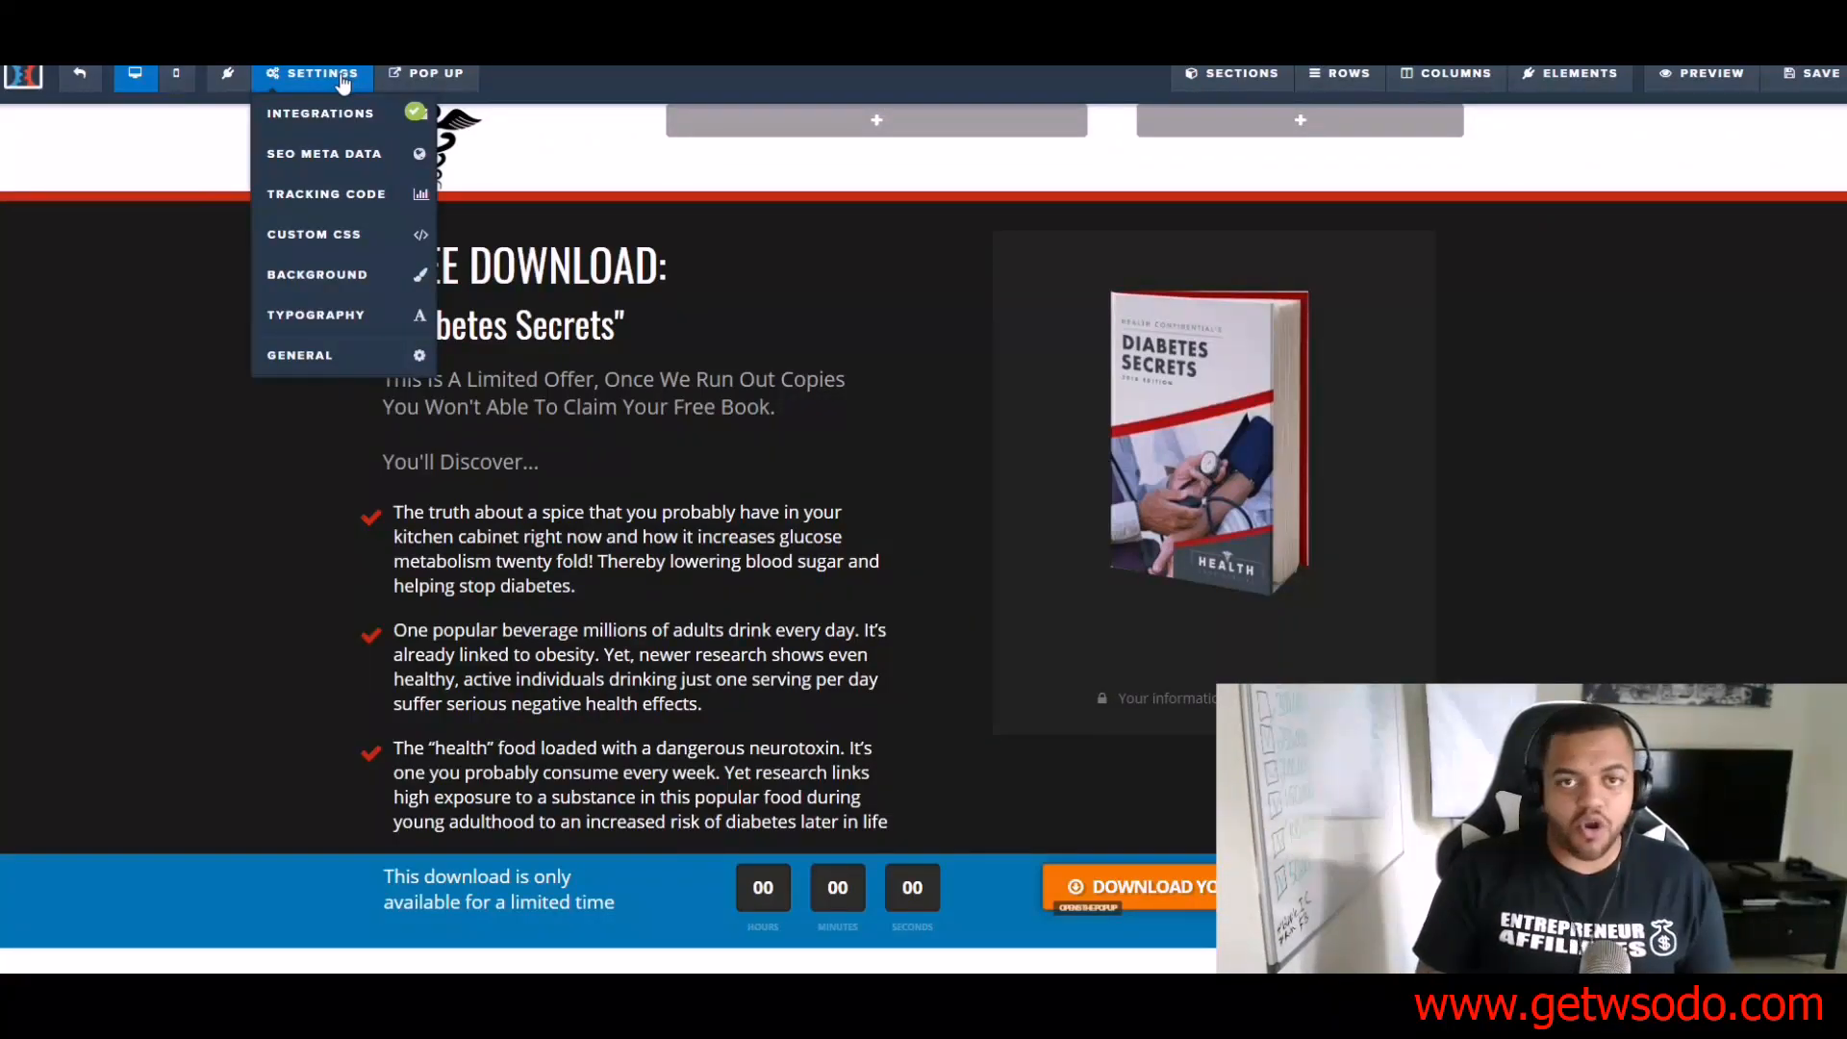
left_click(355, 195)
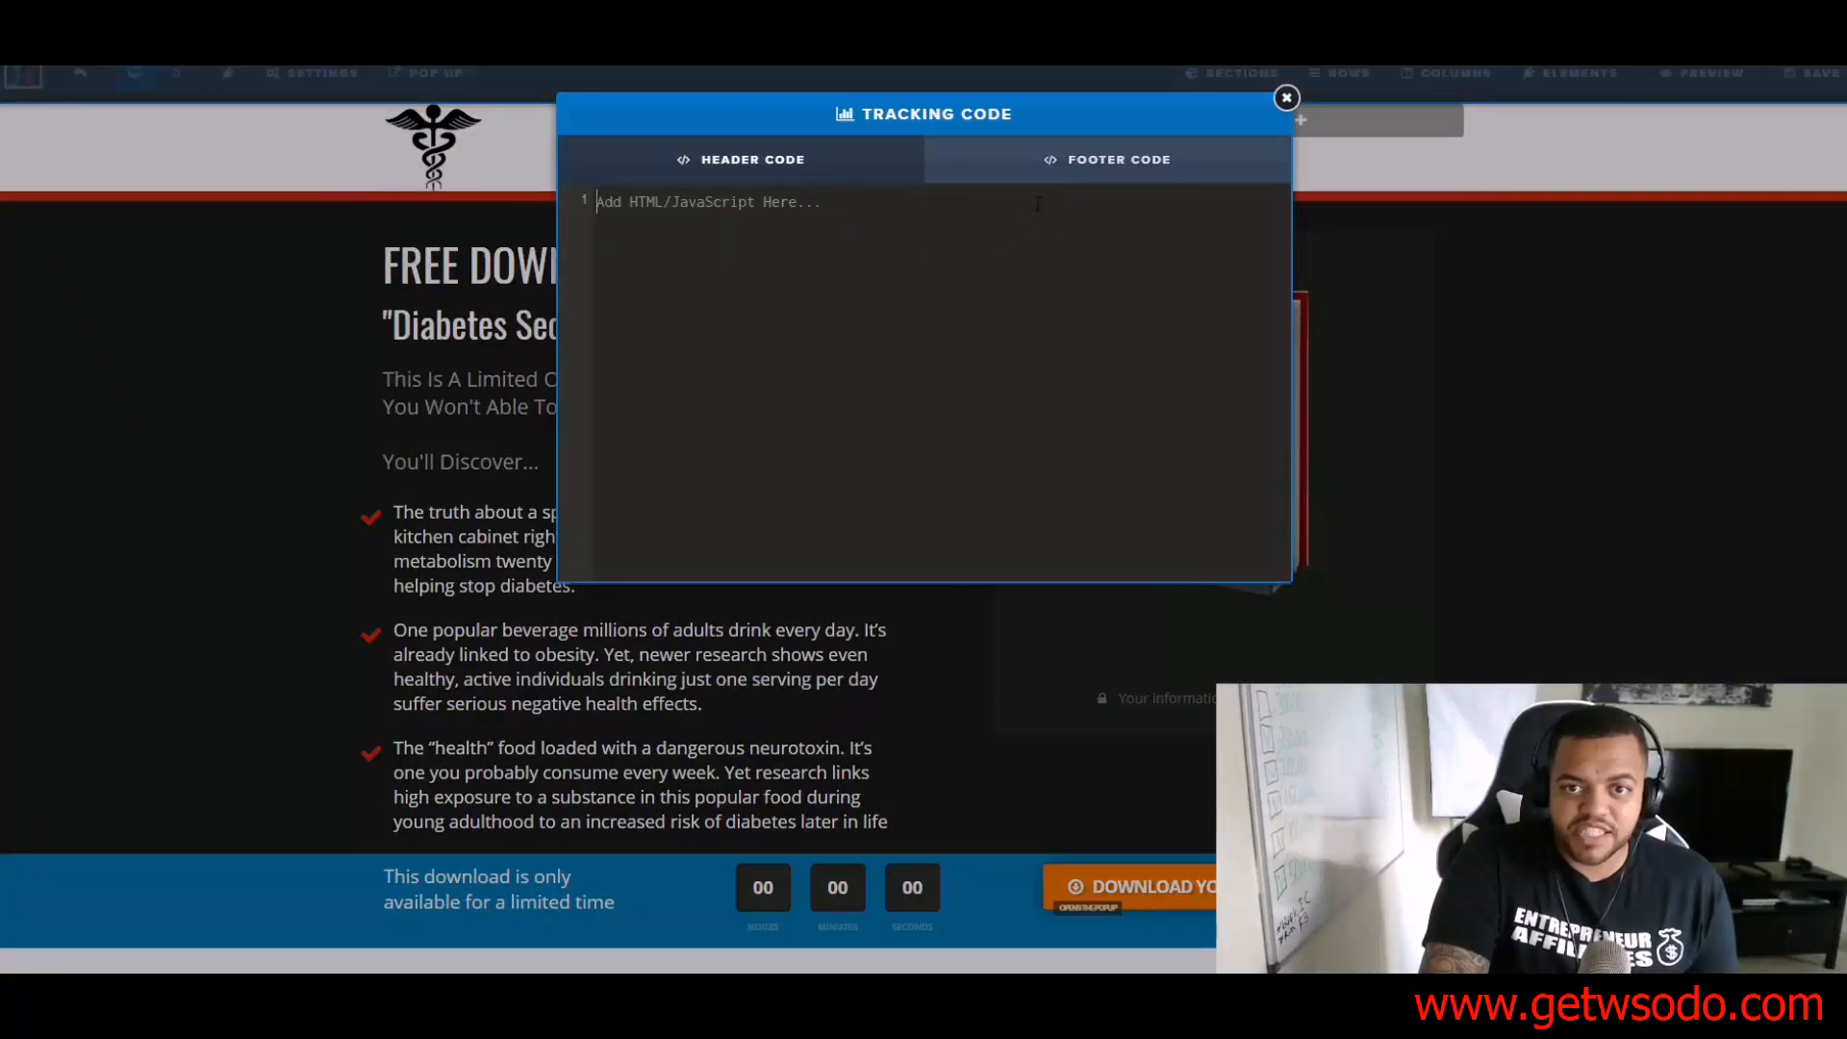
left_click(1084, 172)
left_click_drag(608, 192, 1306, 224)
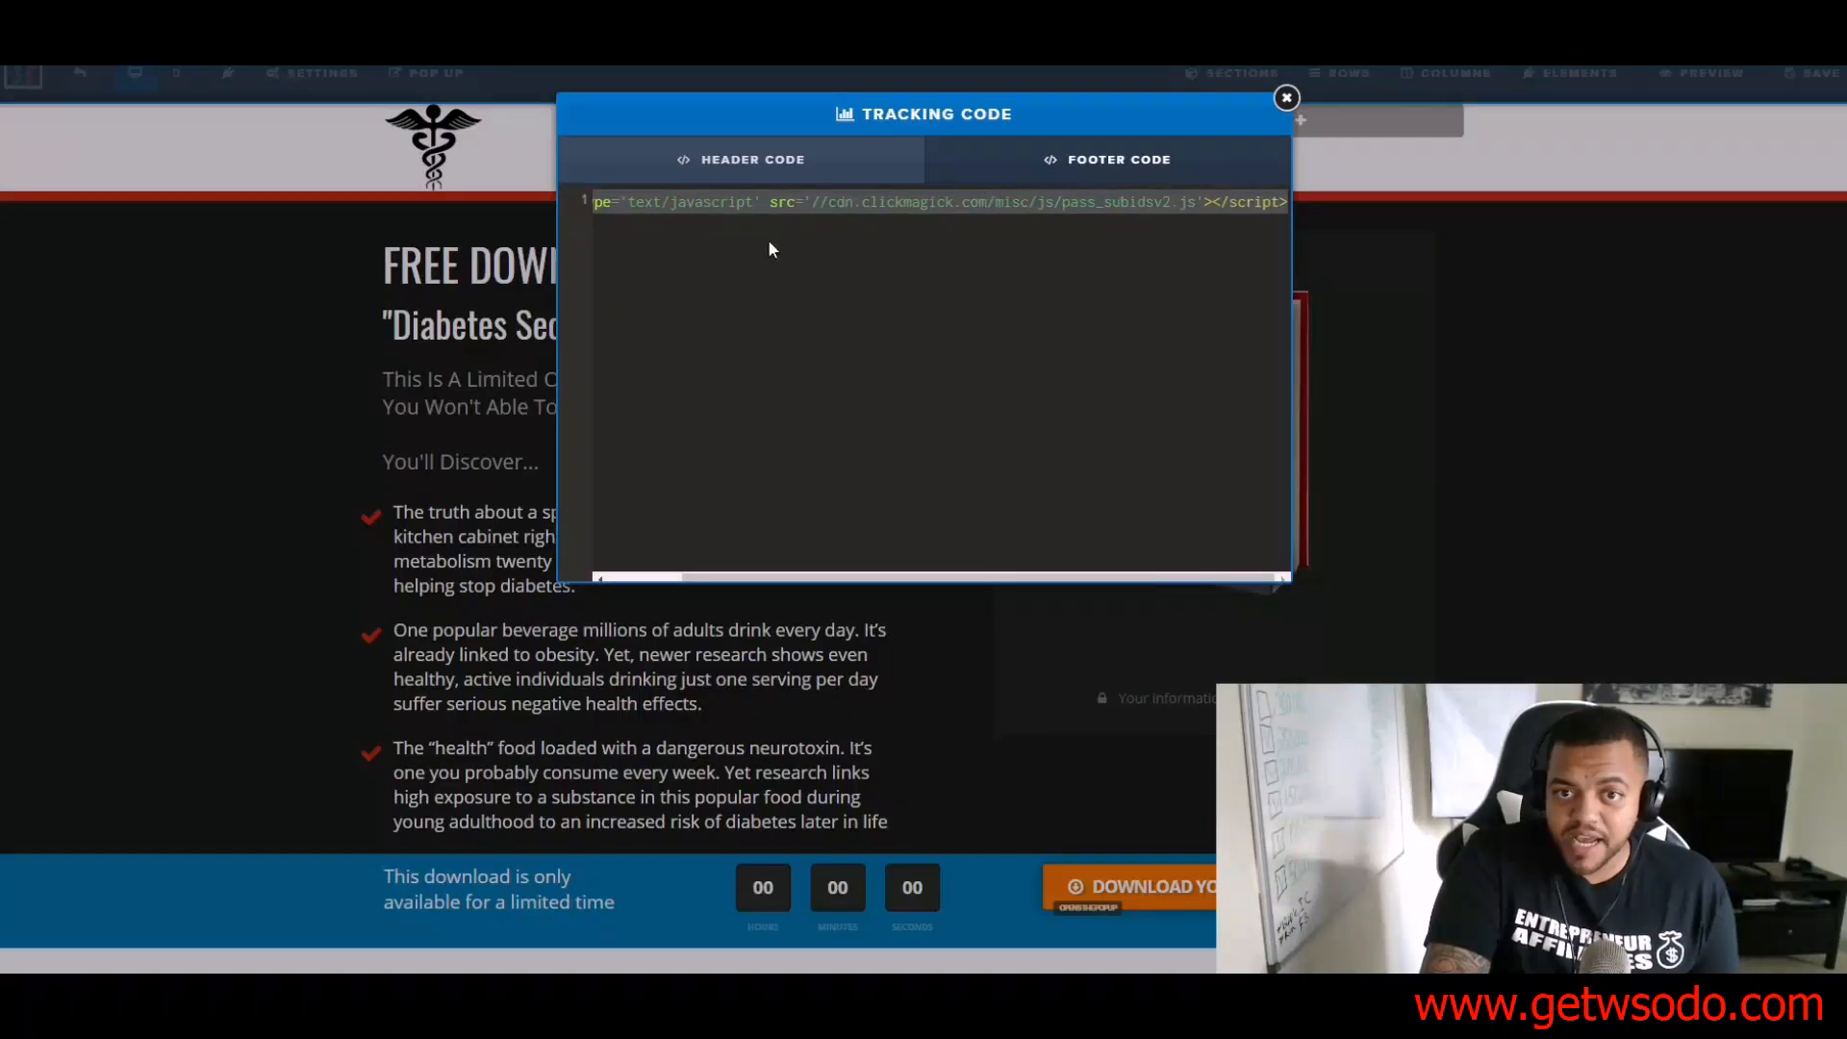
left_click(220, 364)
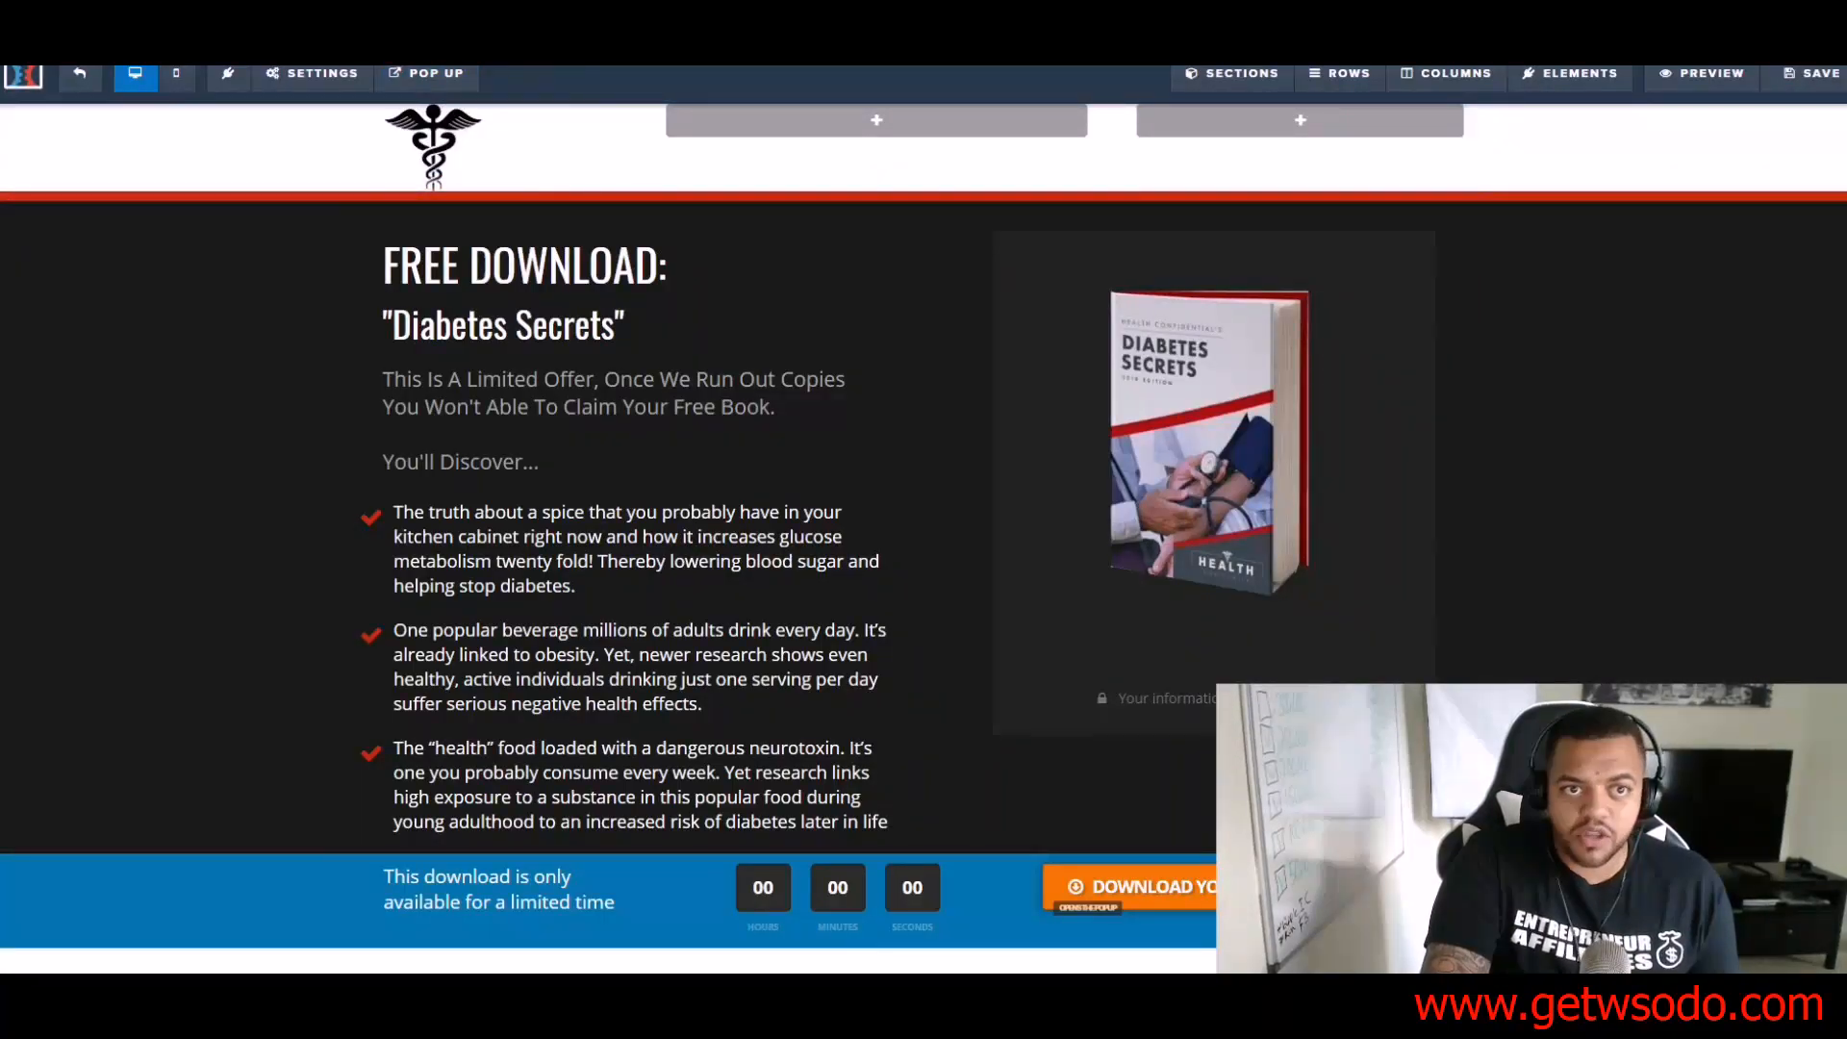
Step: In ClickMagick, search the FAQs for JavaScript and open the answer about passing data to affiliate links or an autoresponder
key("ctrl+Tab")
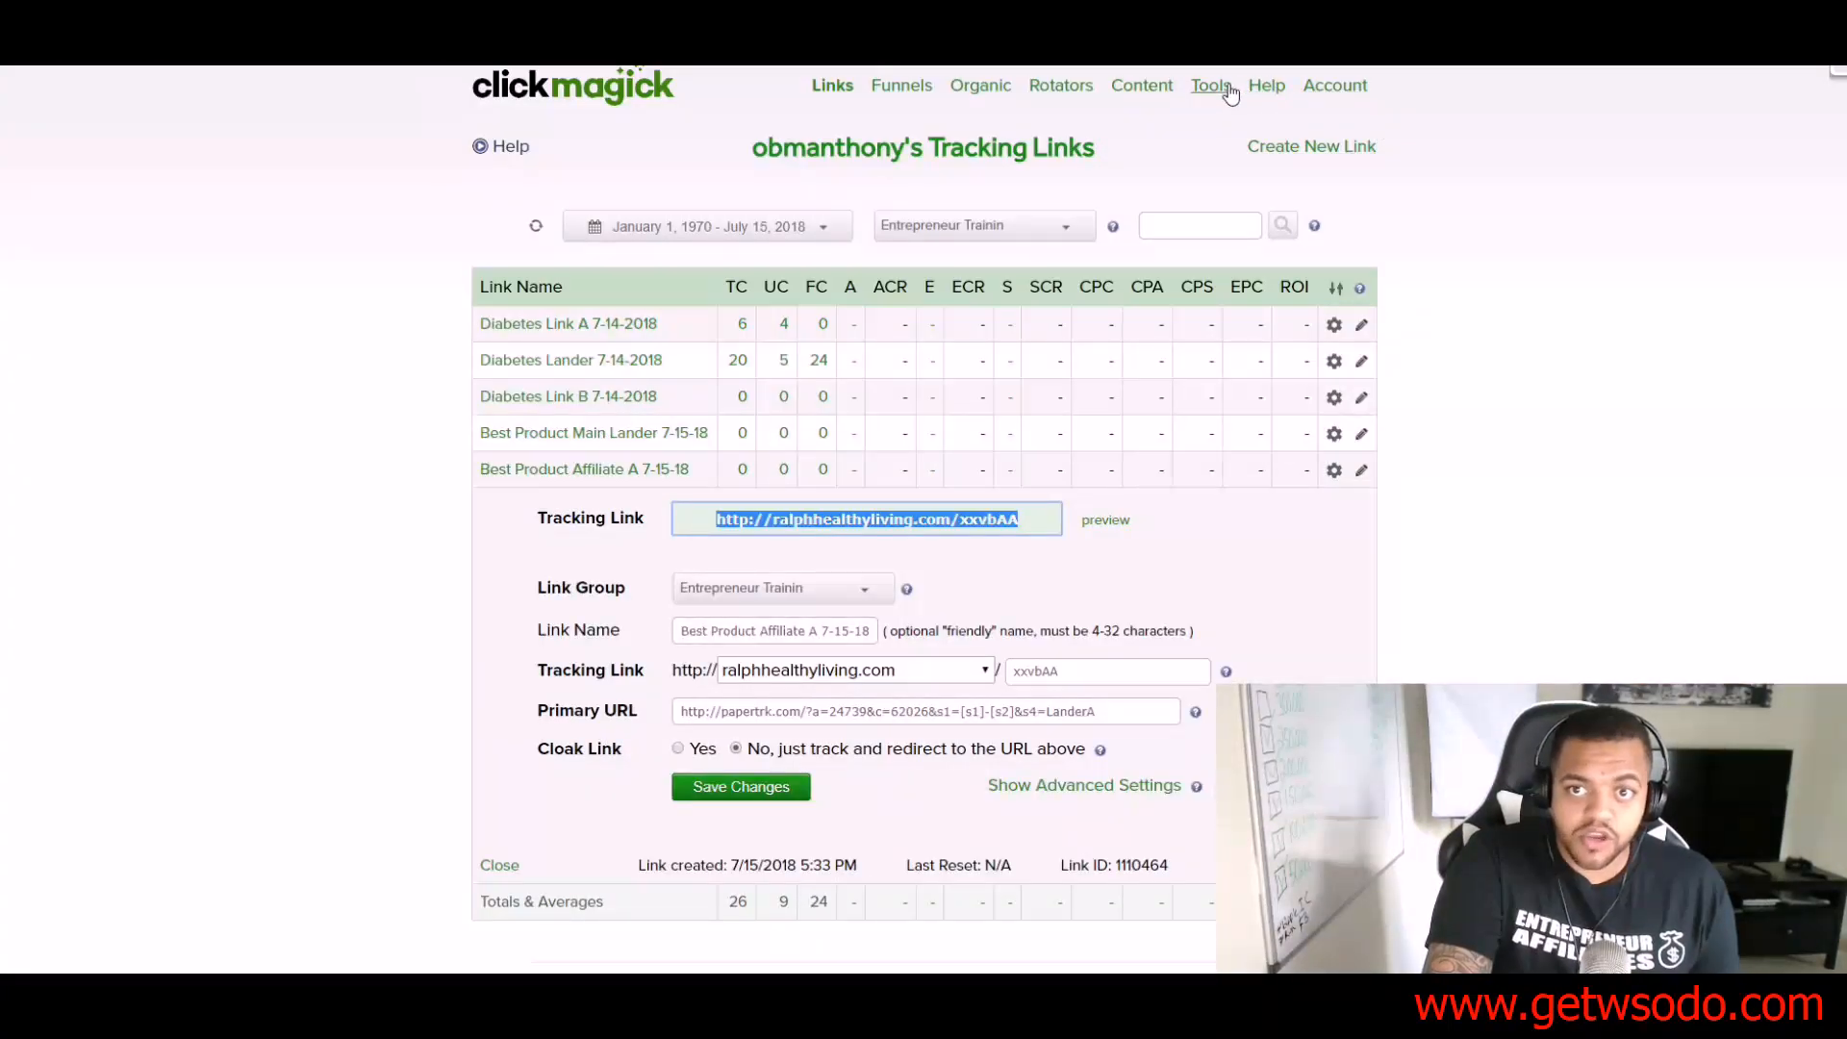
left_click(1268, 89)
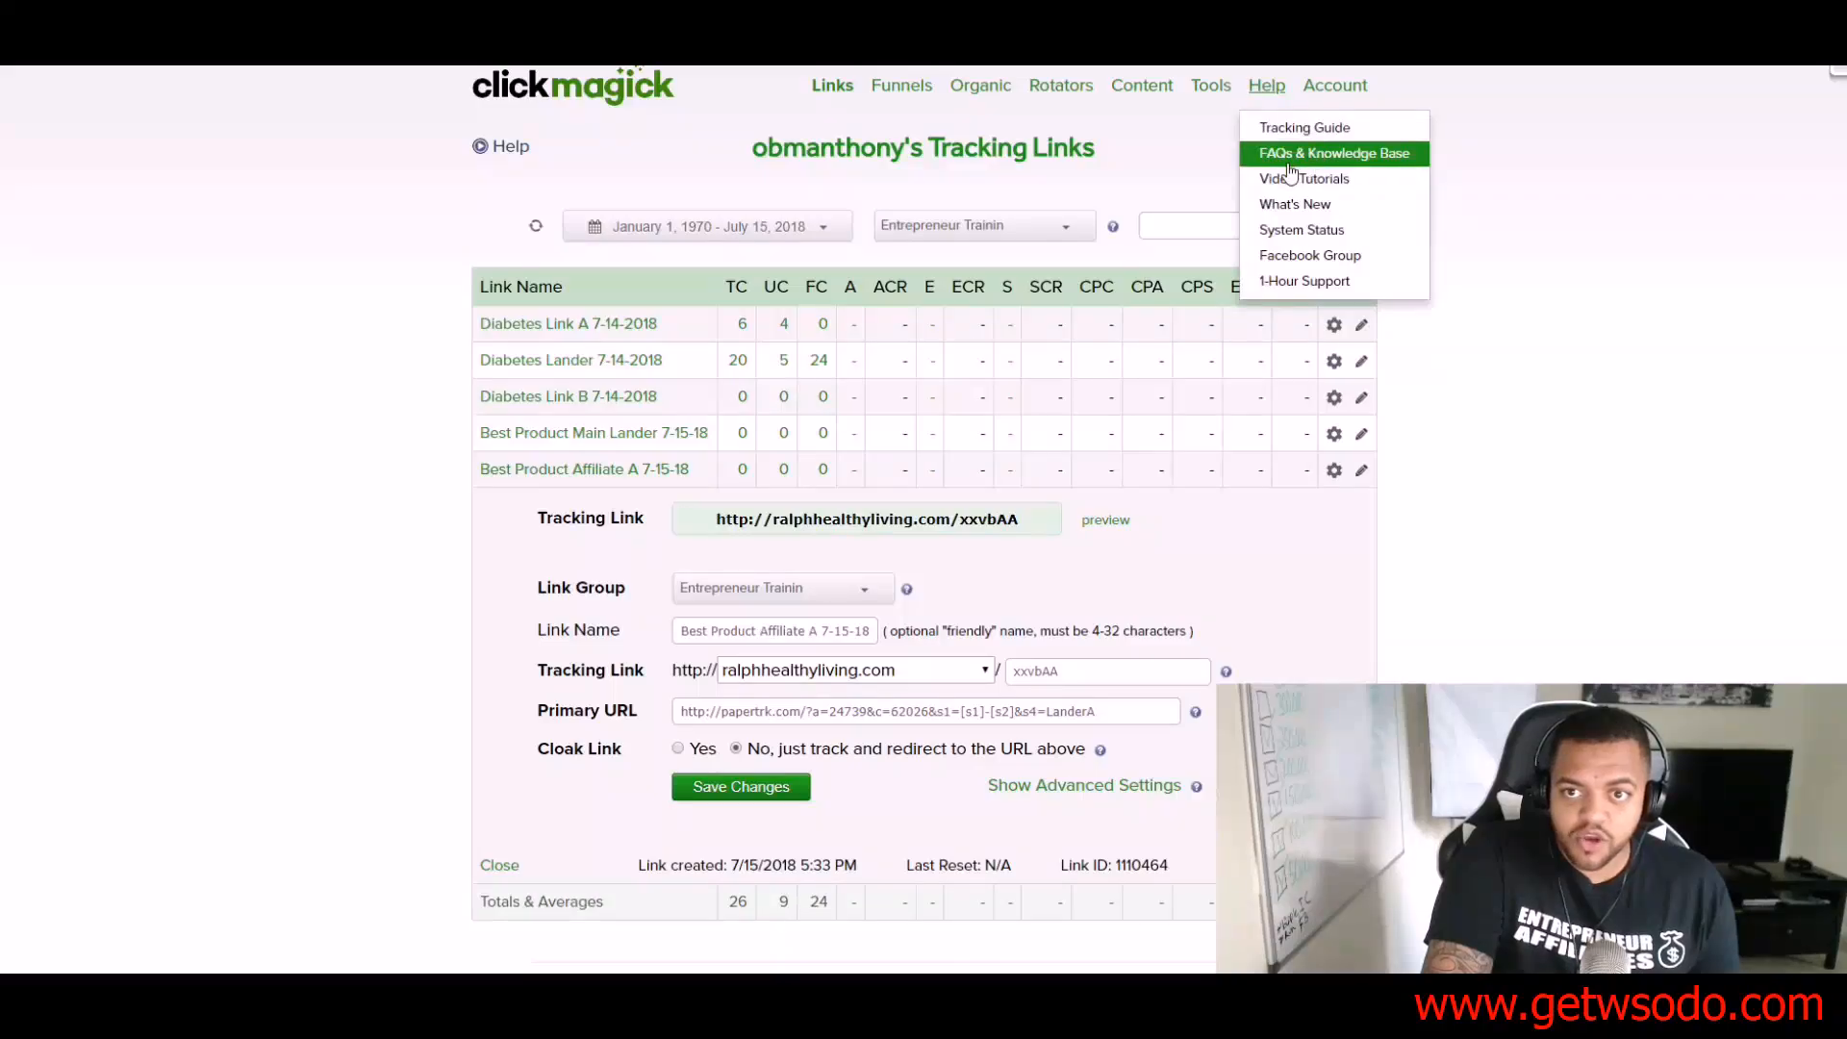
left_click(1369, 156)
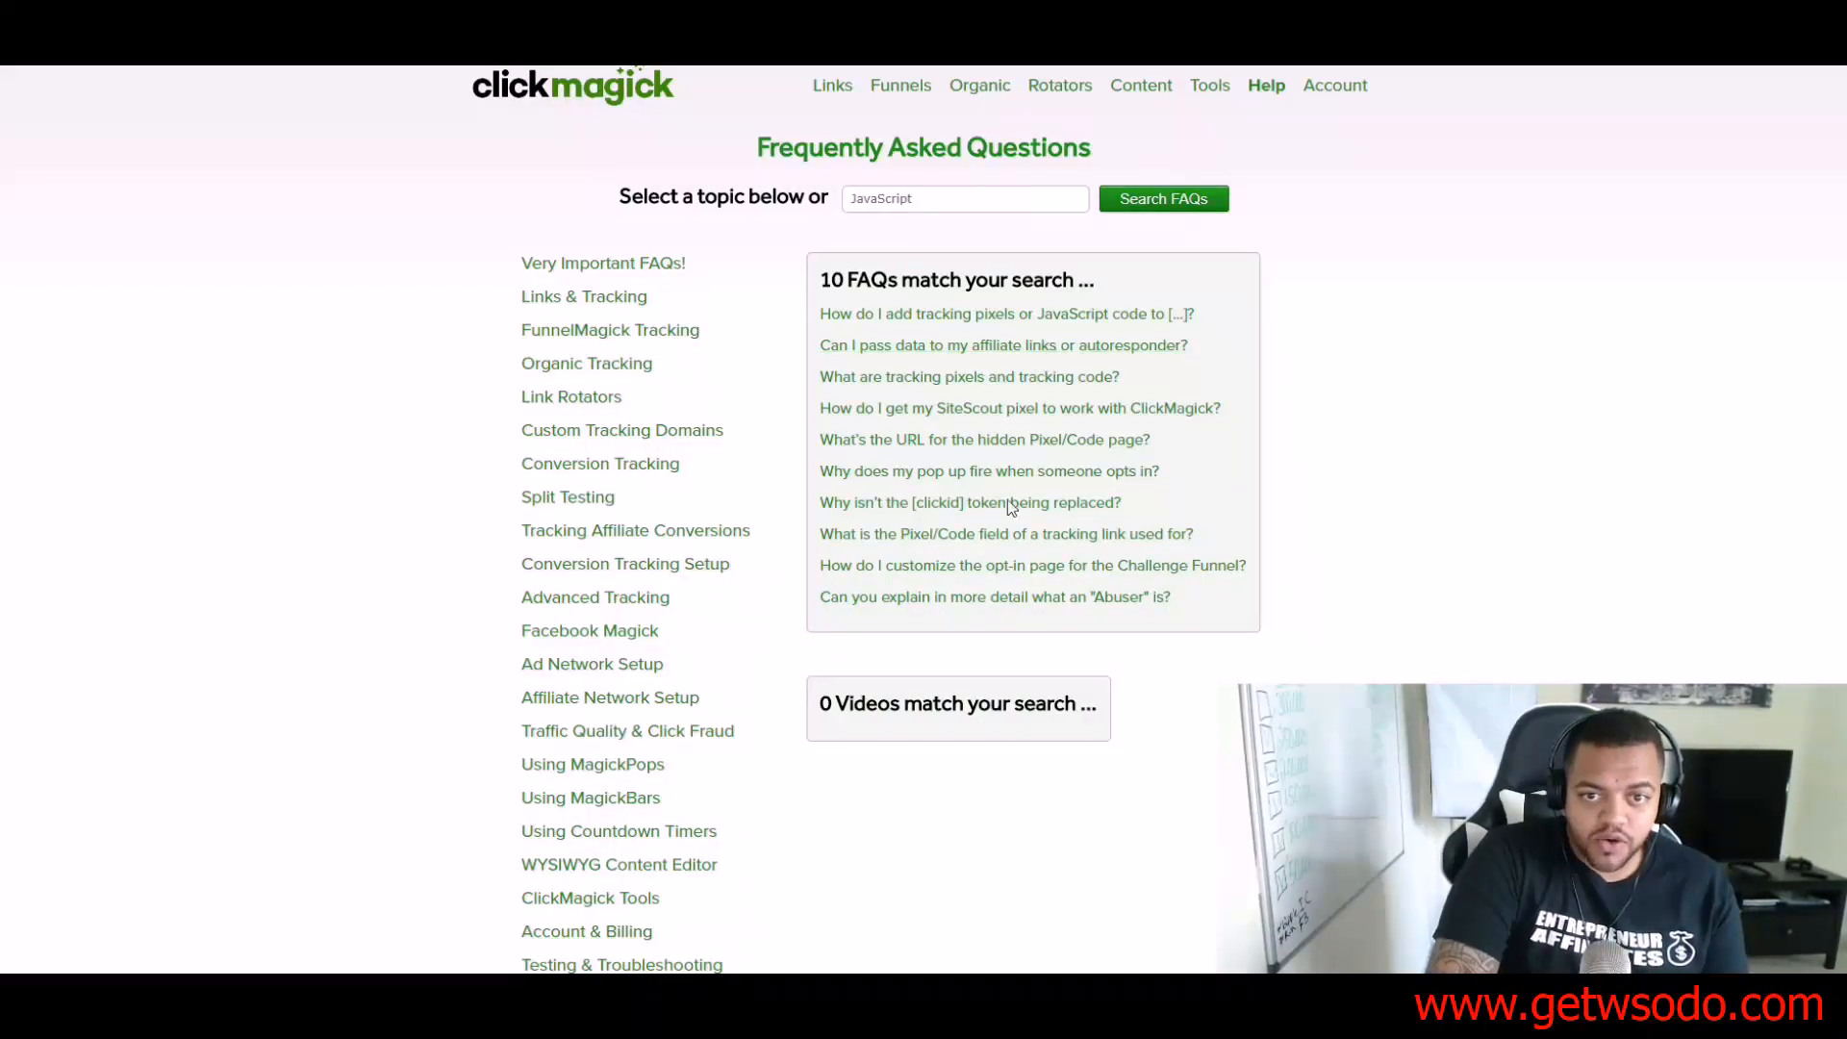
scroll(643, 563, "down", 2)
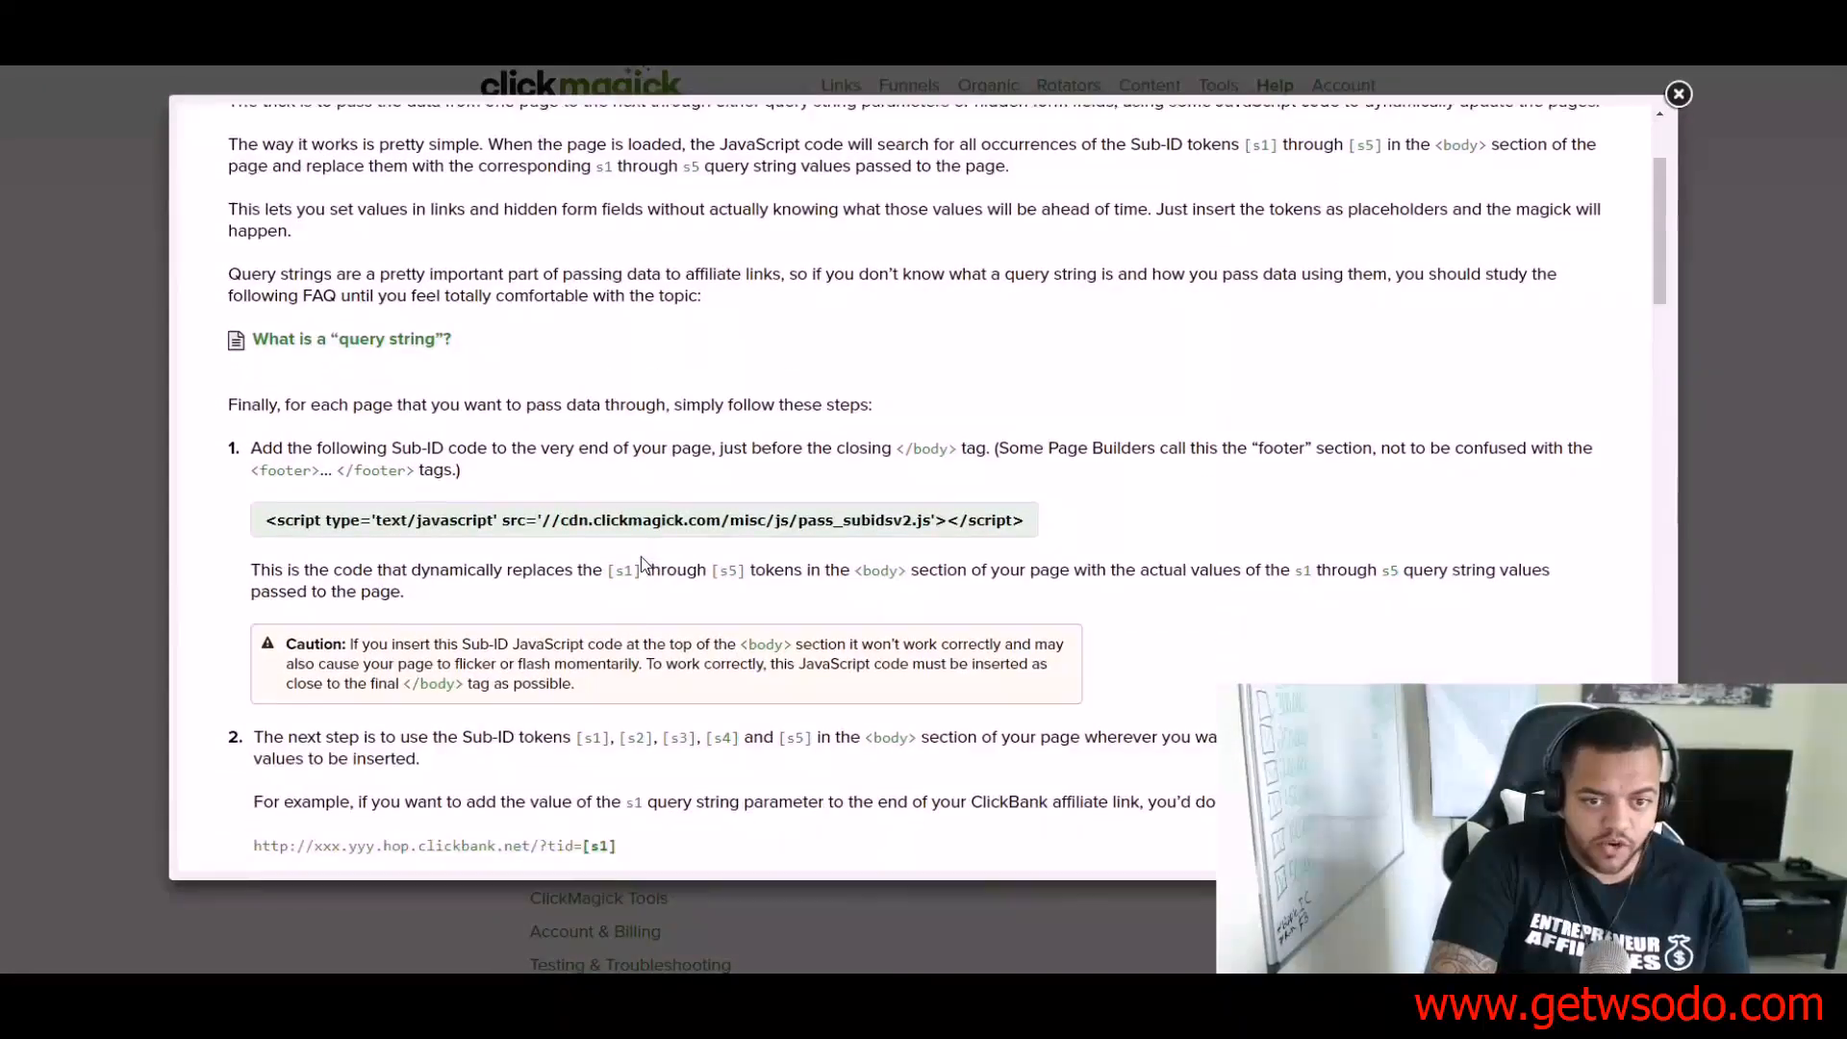
Step: Copy the Sub-ID script that loads //cdn.clickmagick.com/misc/js/pass_subidsv2.js from step 1 of the FAQ
scroll(354, 466, "down", 1)
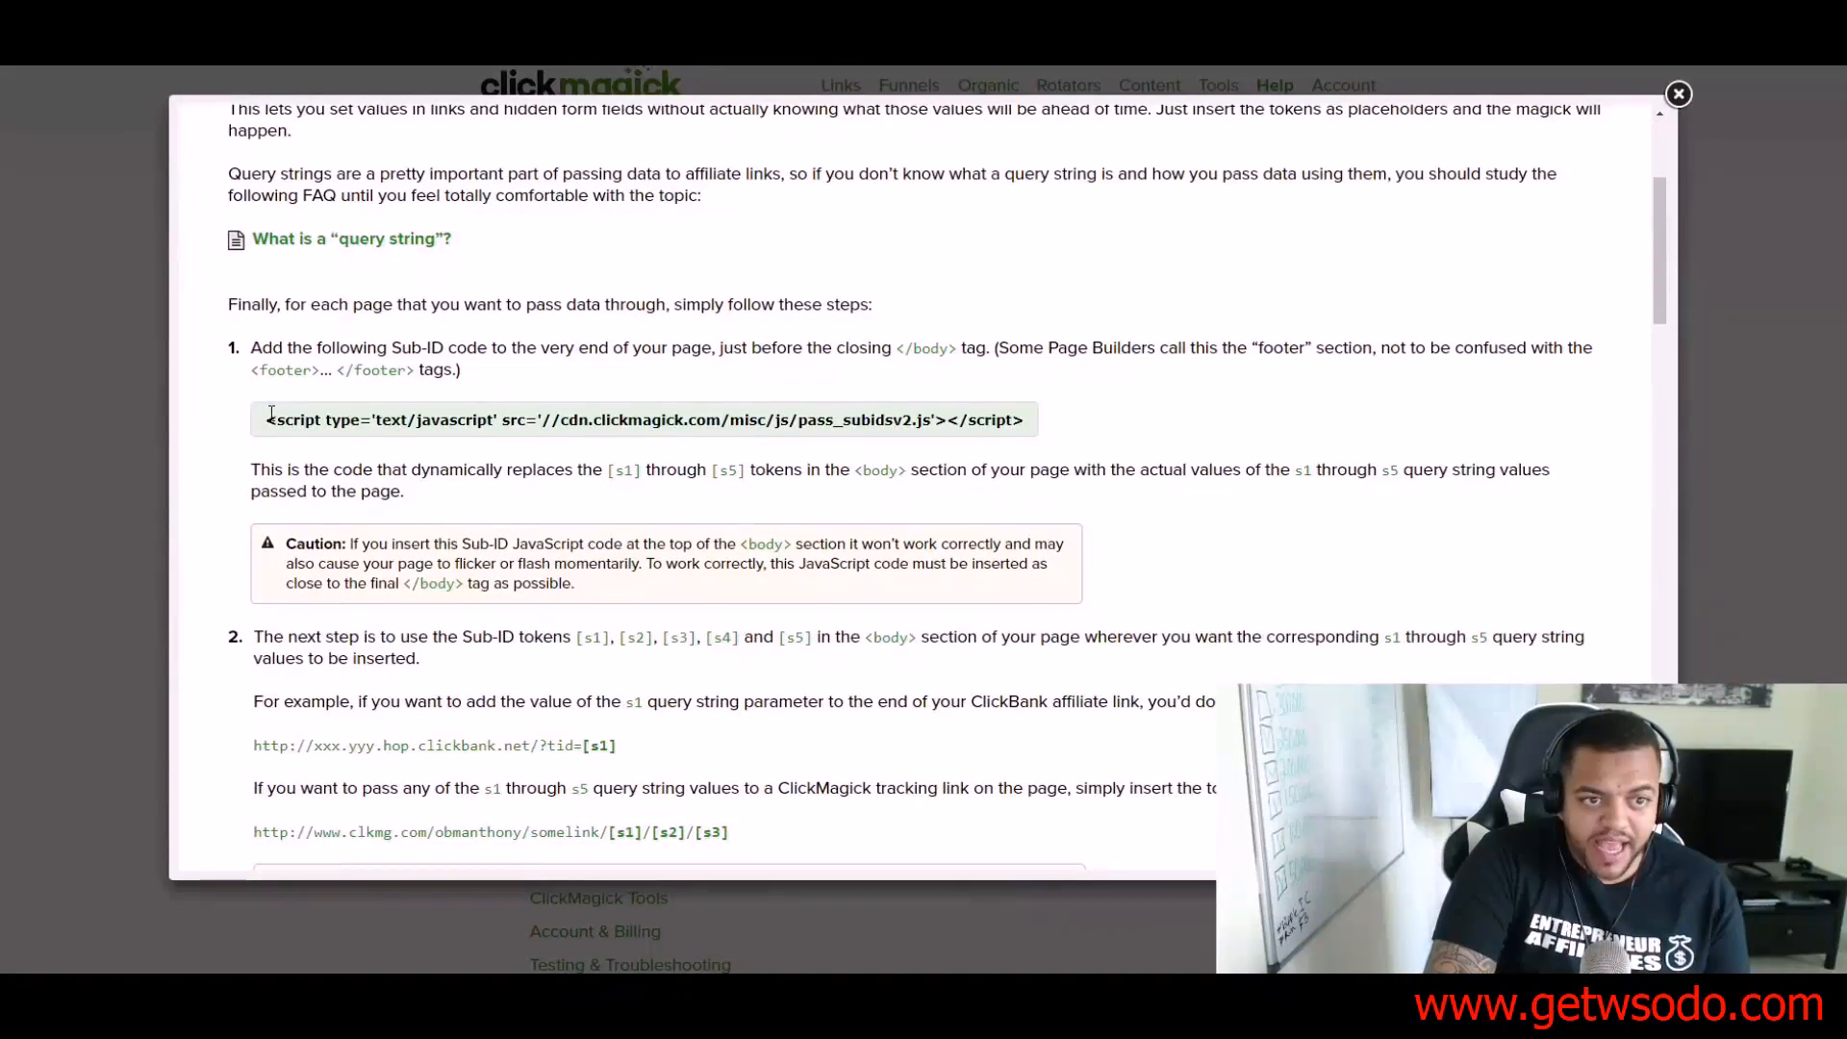
scroll(271, 414, "up", 1)
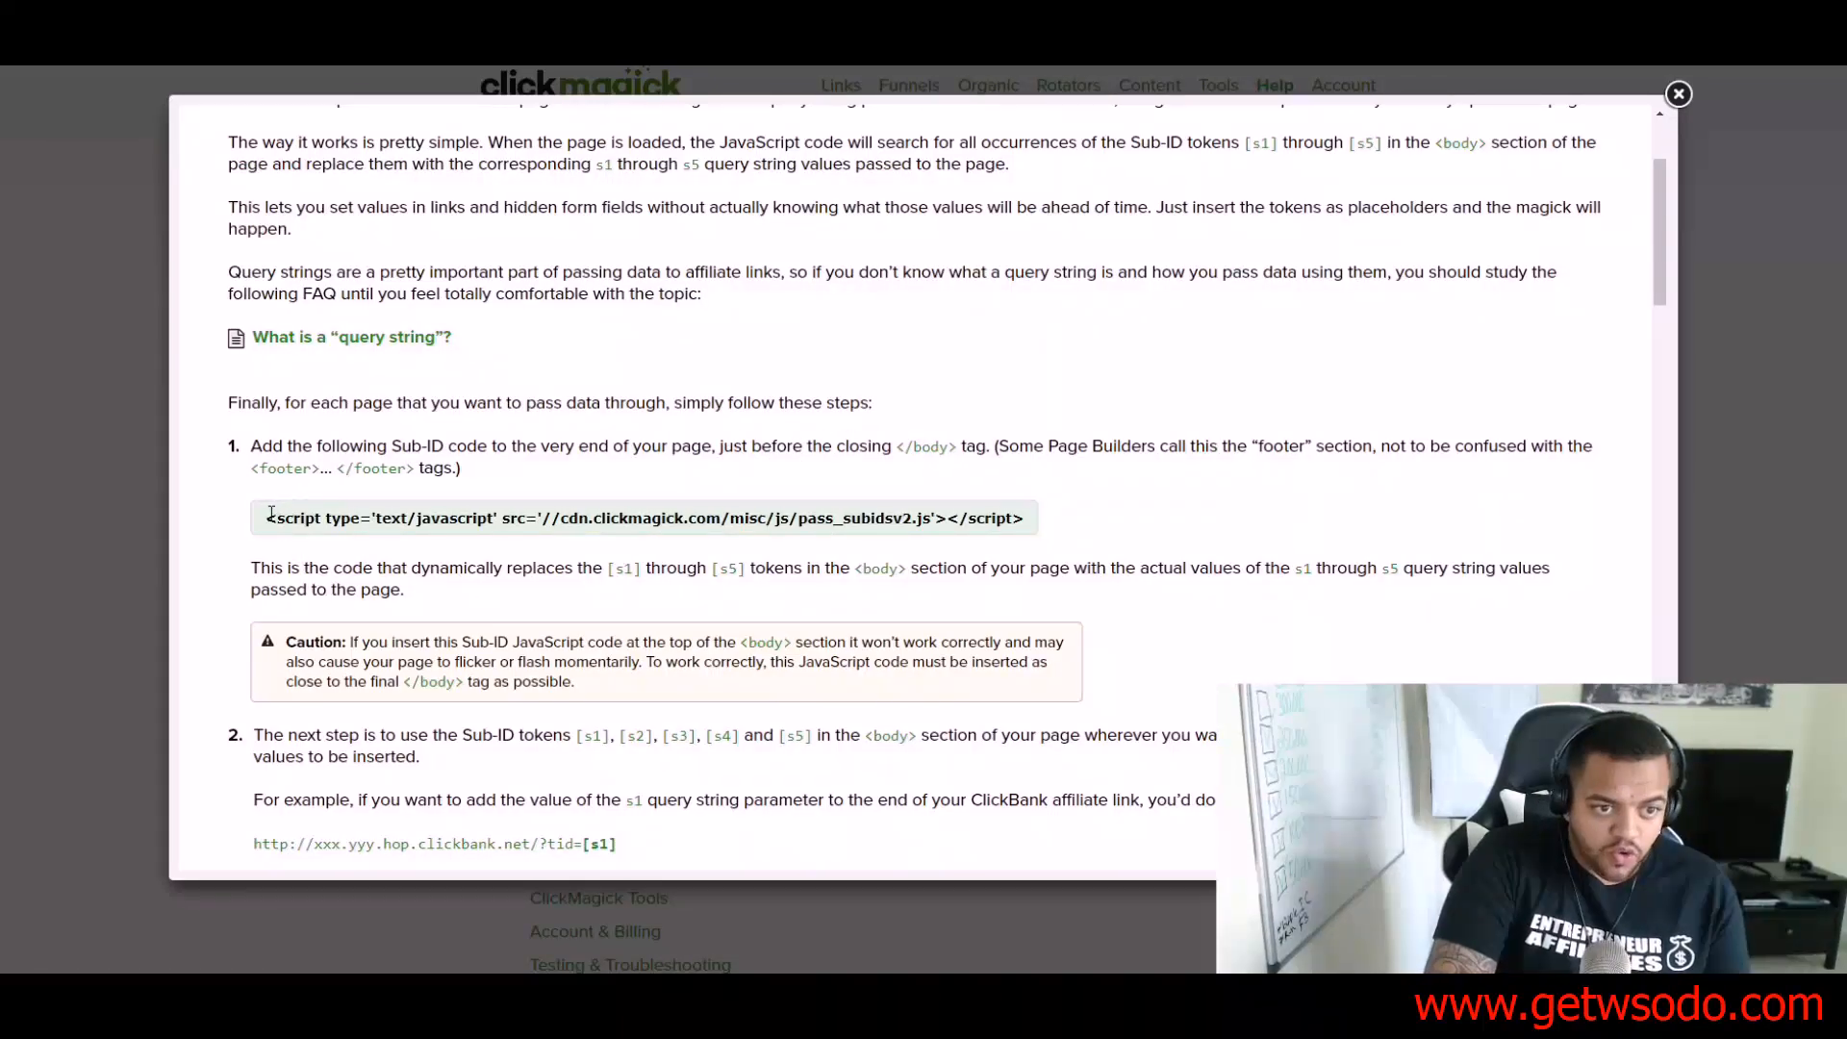
left_click_drag(269, 516, 1024, 511)
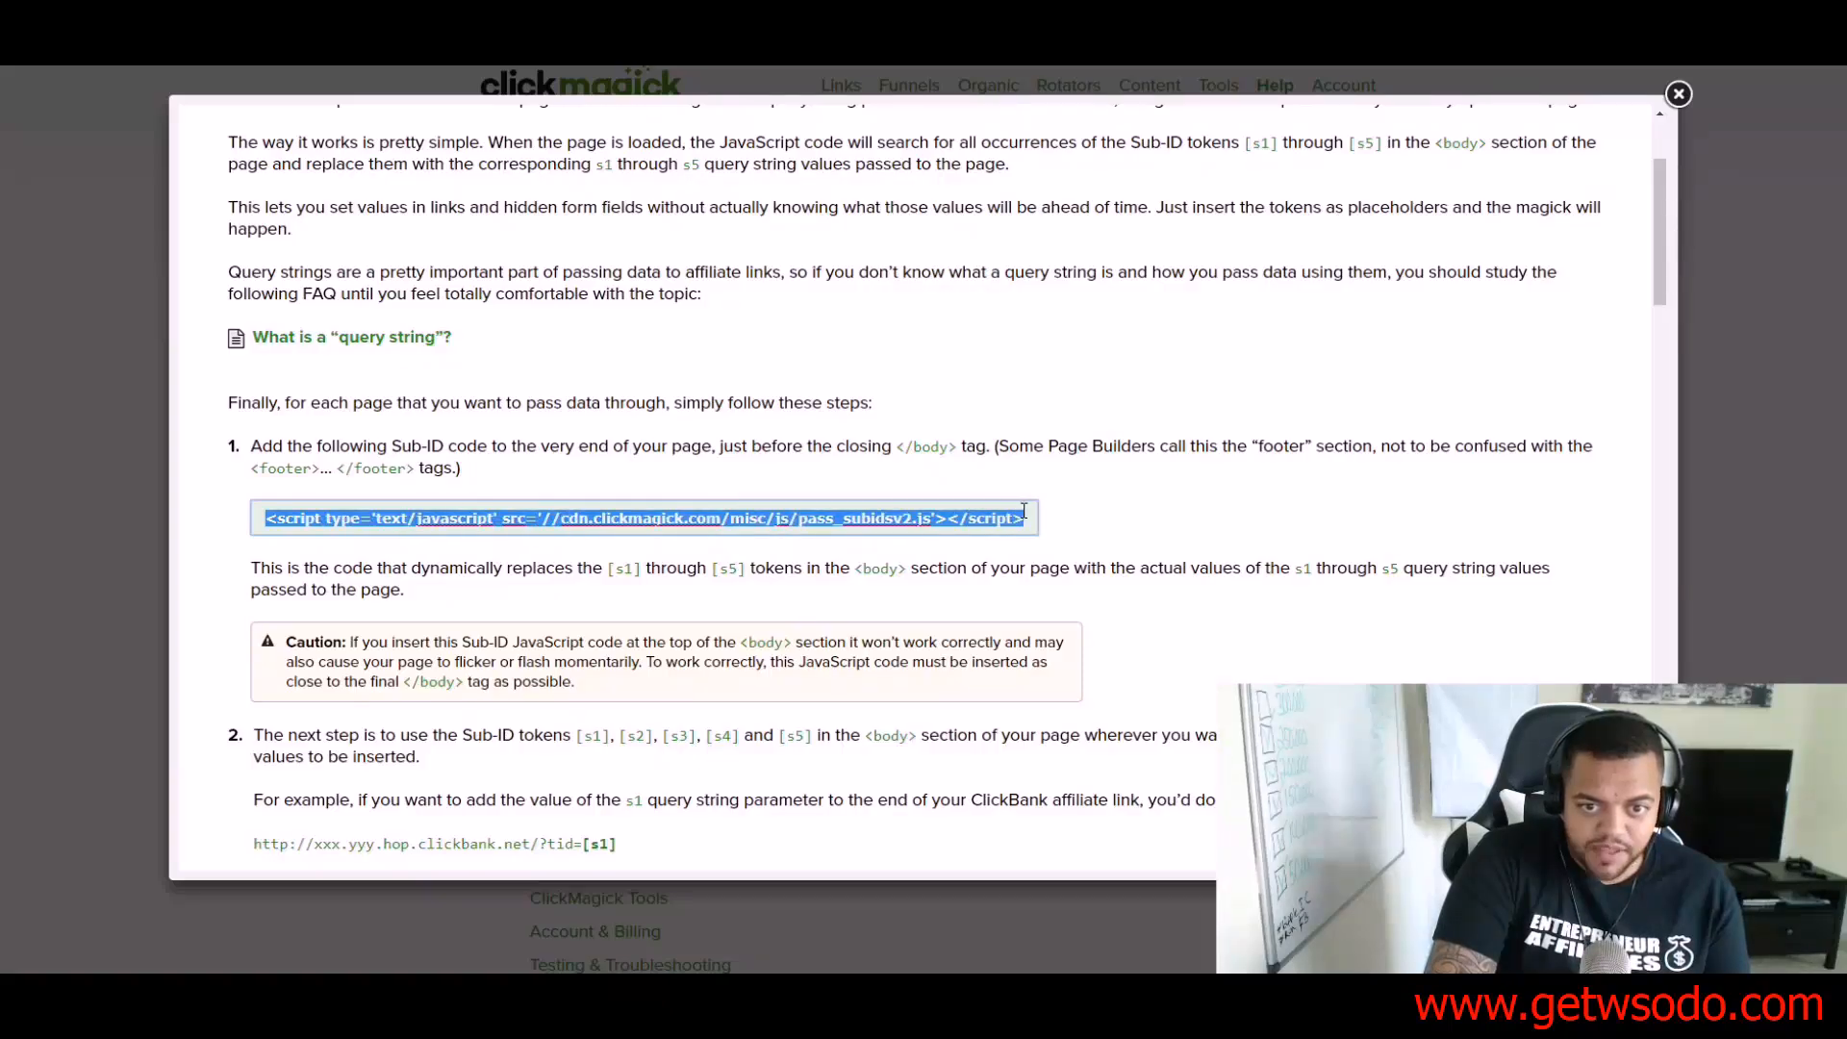
right_click(1018, 519)
left_click(1074, 561)
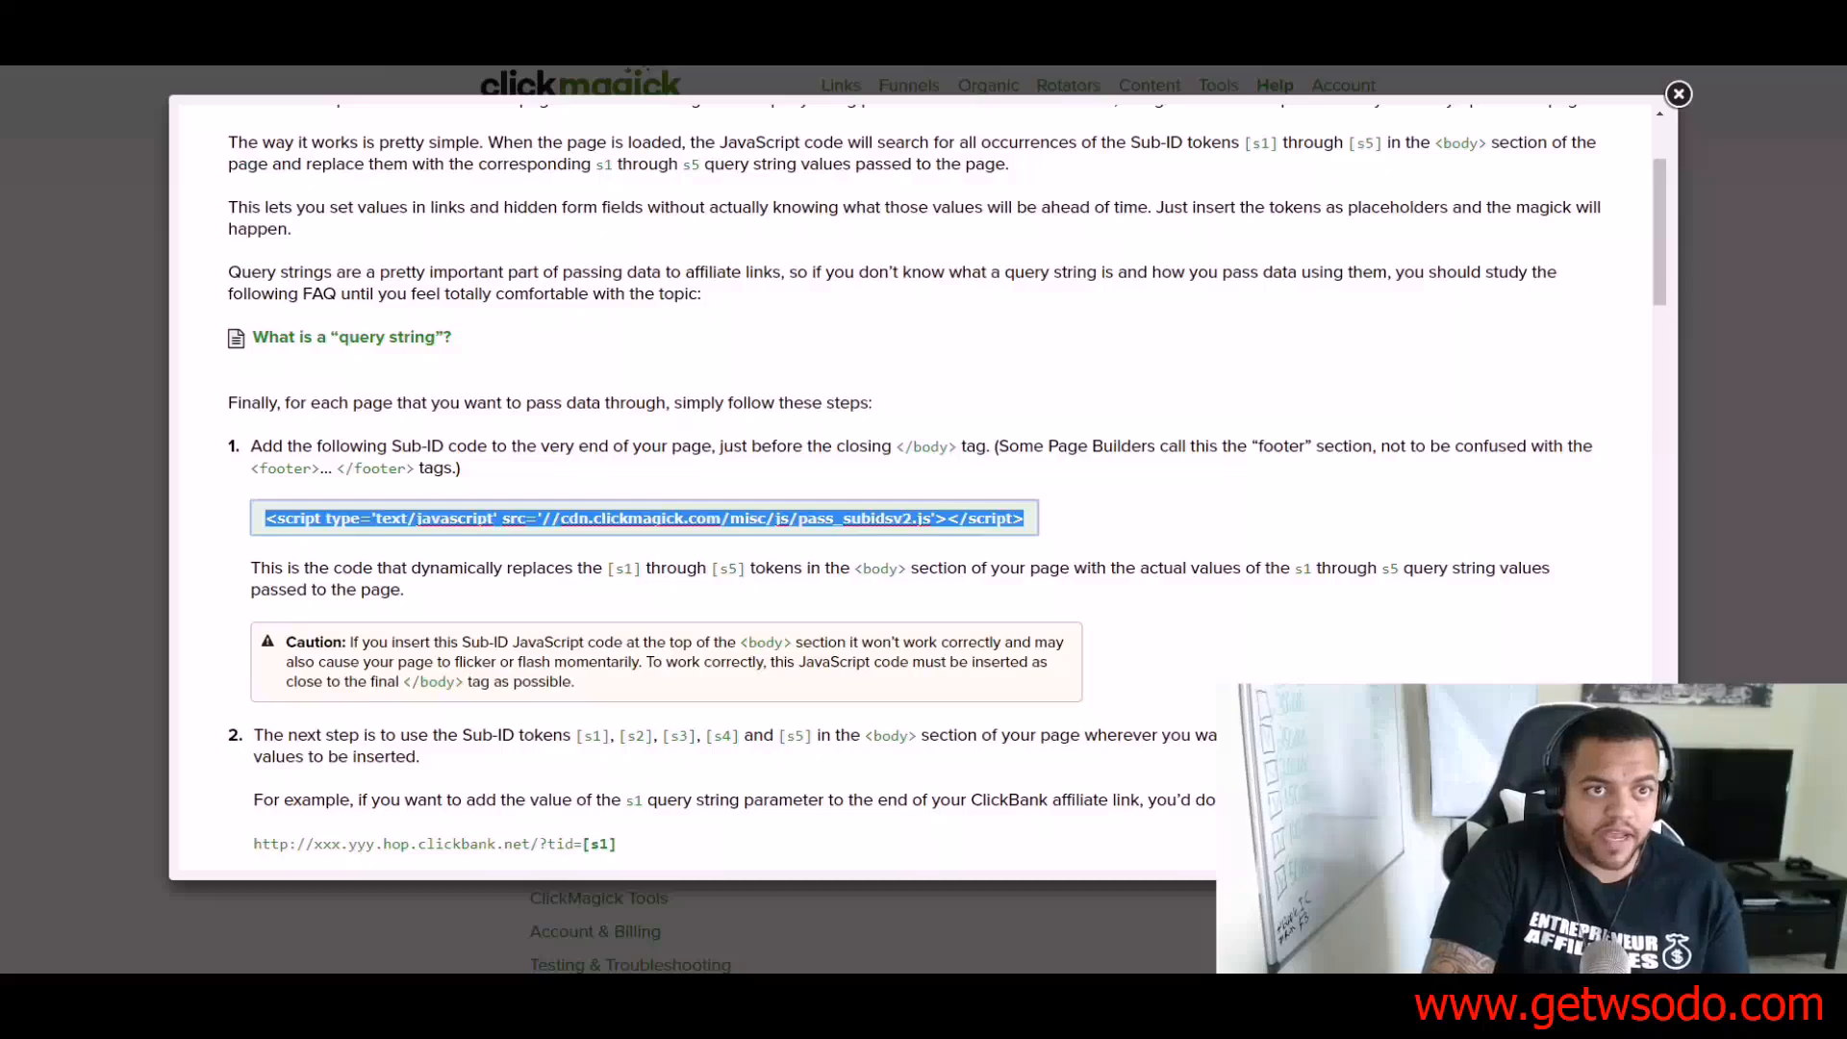
Step: Back in ClickFunnels, replace the page's footer tracking code with the copied pass_subidsv2.js script and close the code window
key("ctrl+Tab")
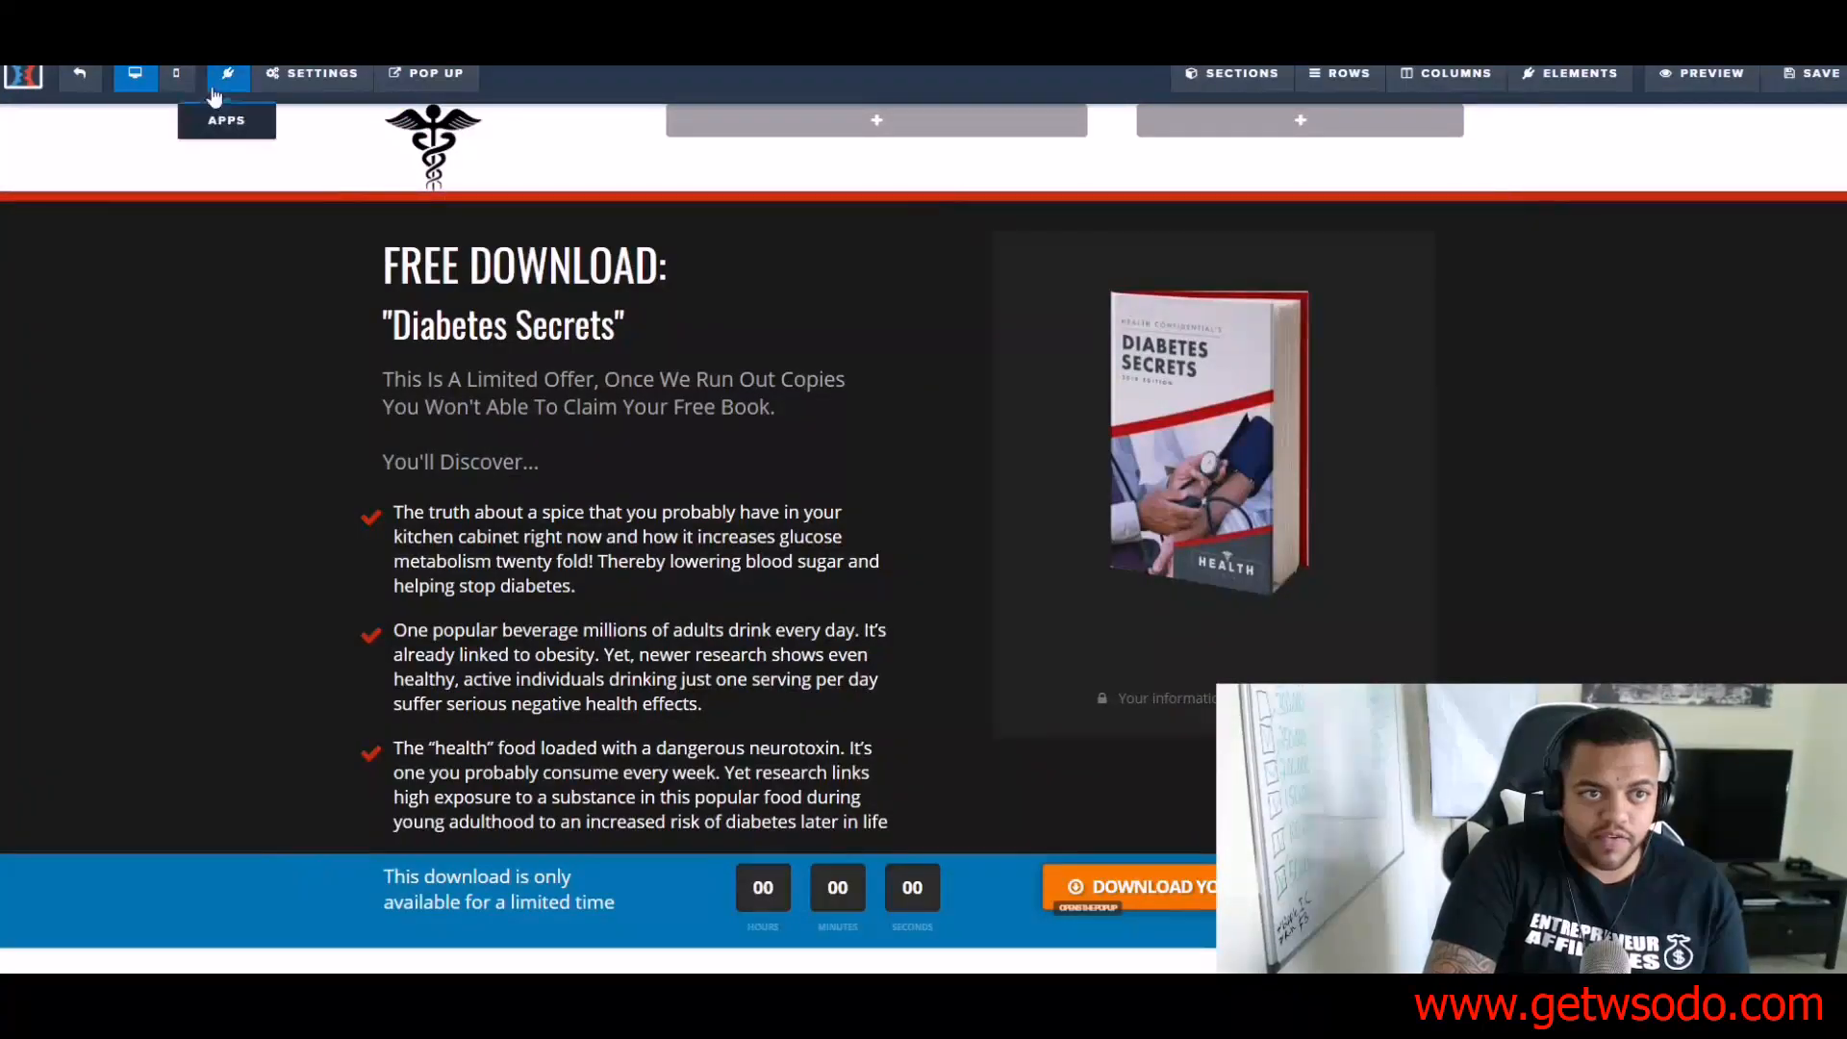
mouse_move(313, 75)
left_click(344, 198)
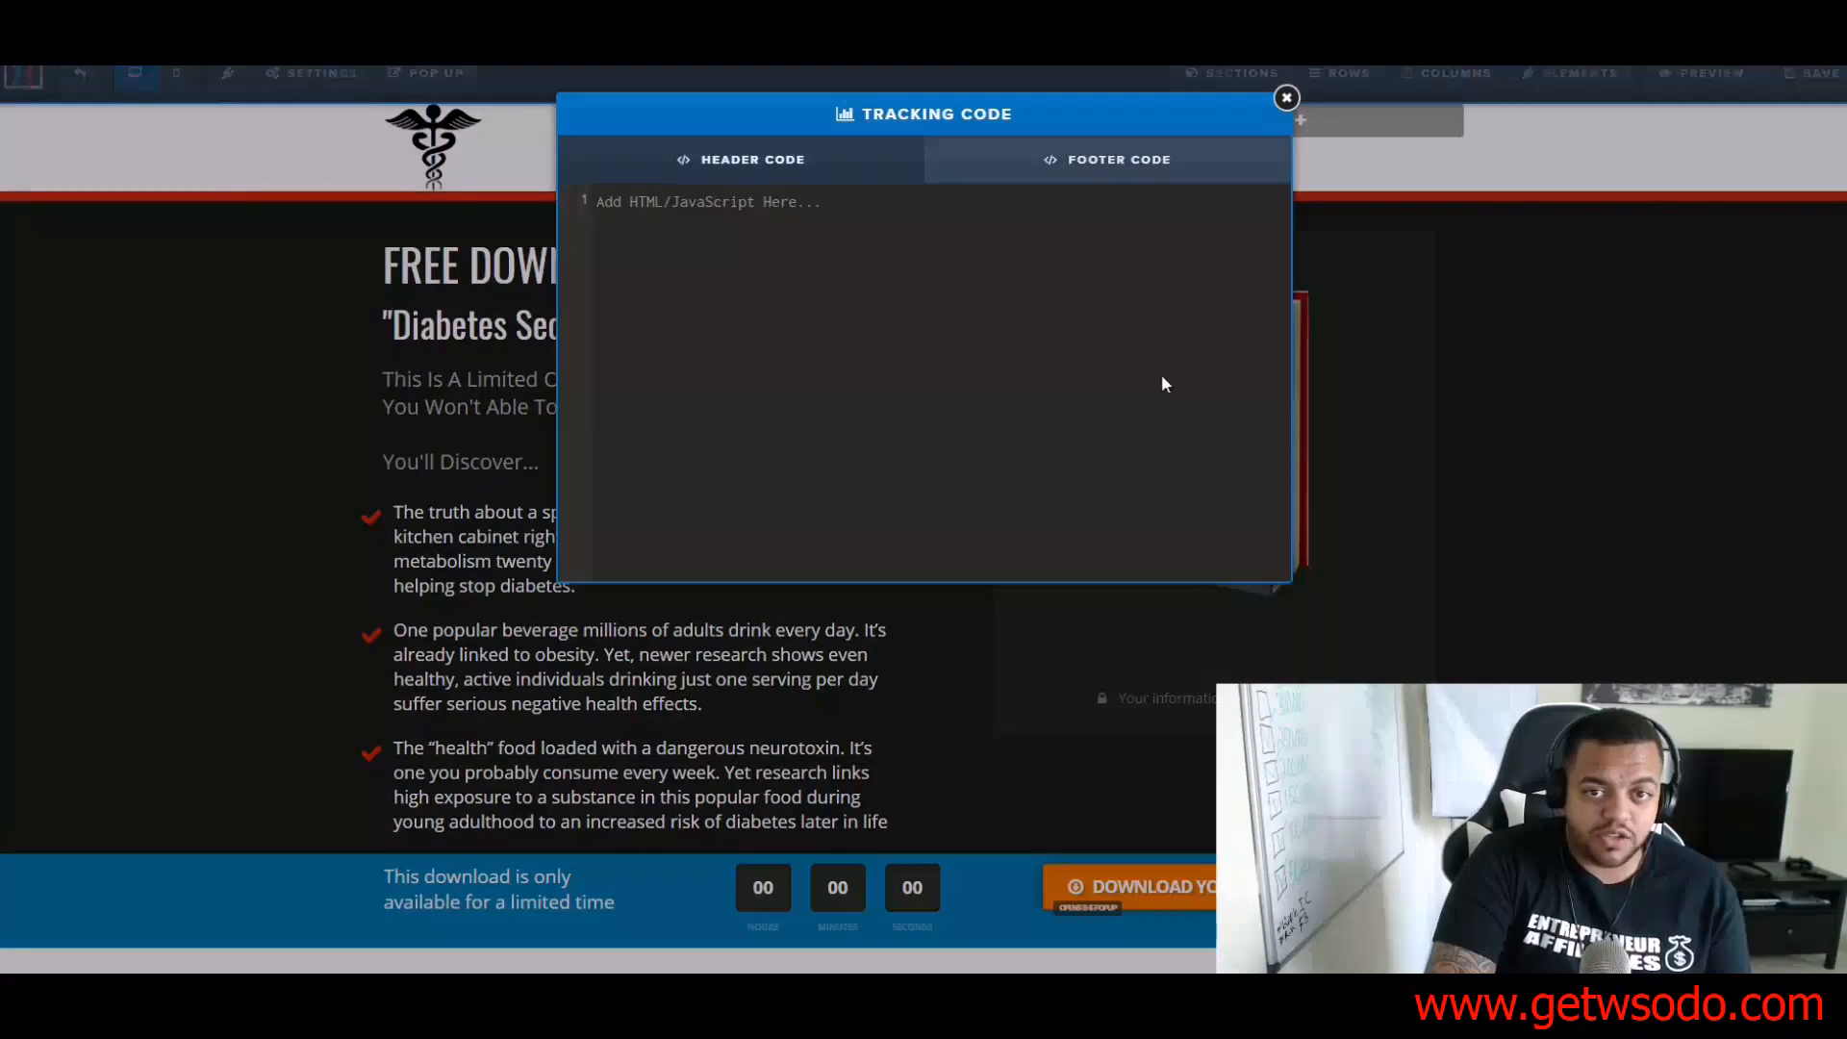
left_click(722, 276)
key("ctrl+v")
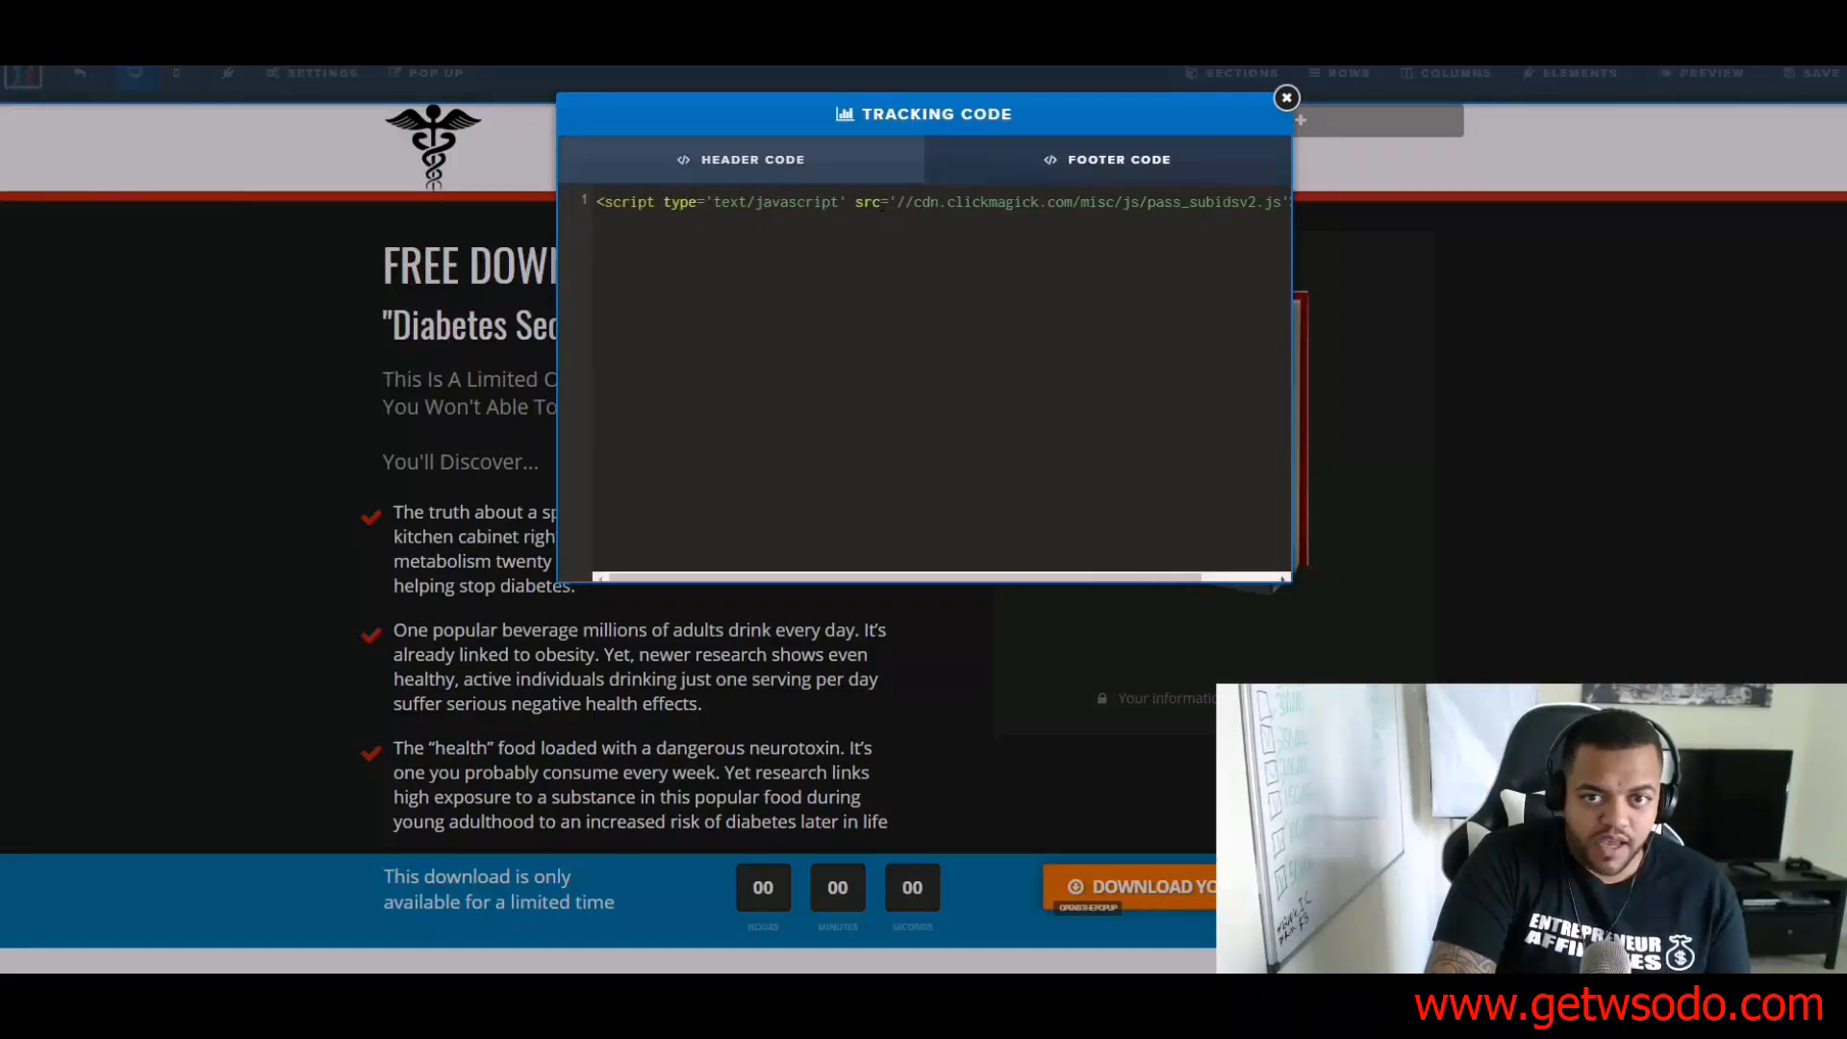
key("ctrl+a")
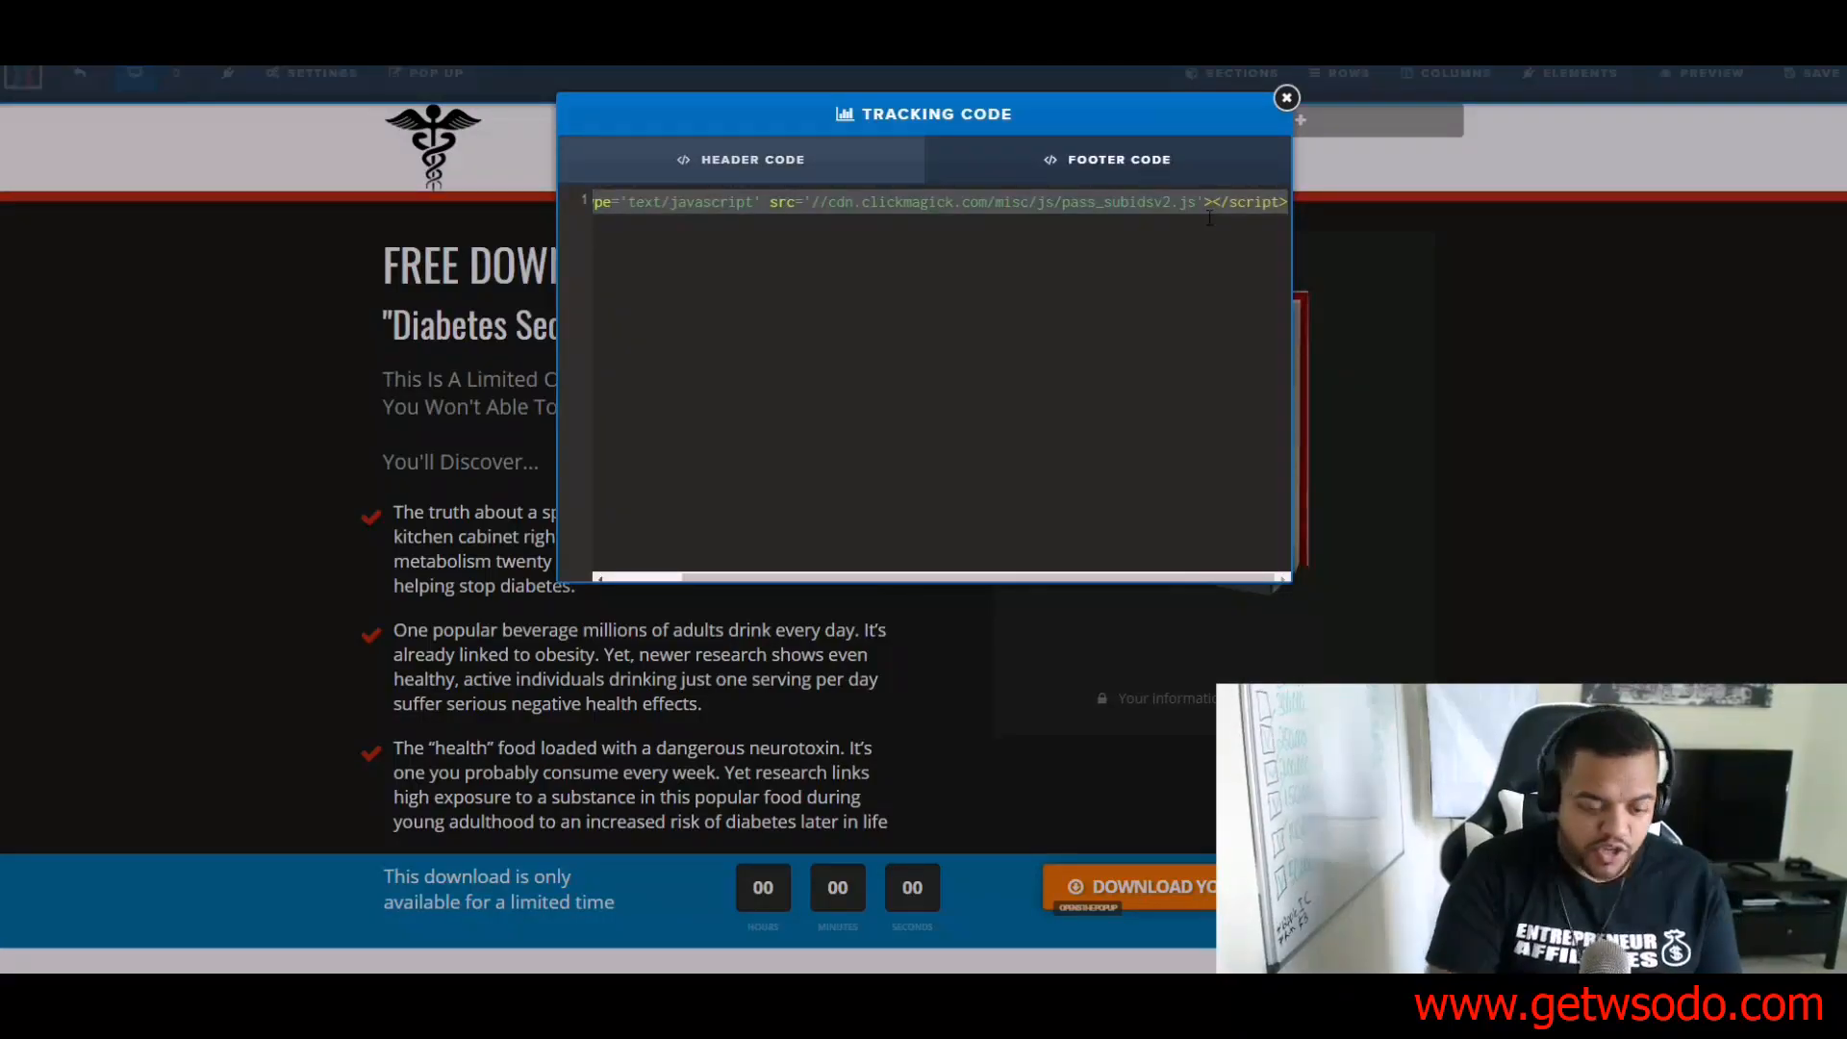
key("BackSpace")
key("ctrl+v")
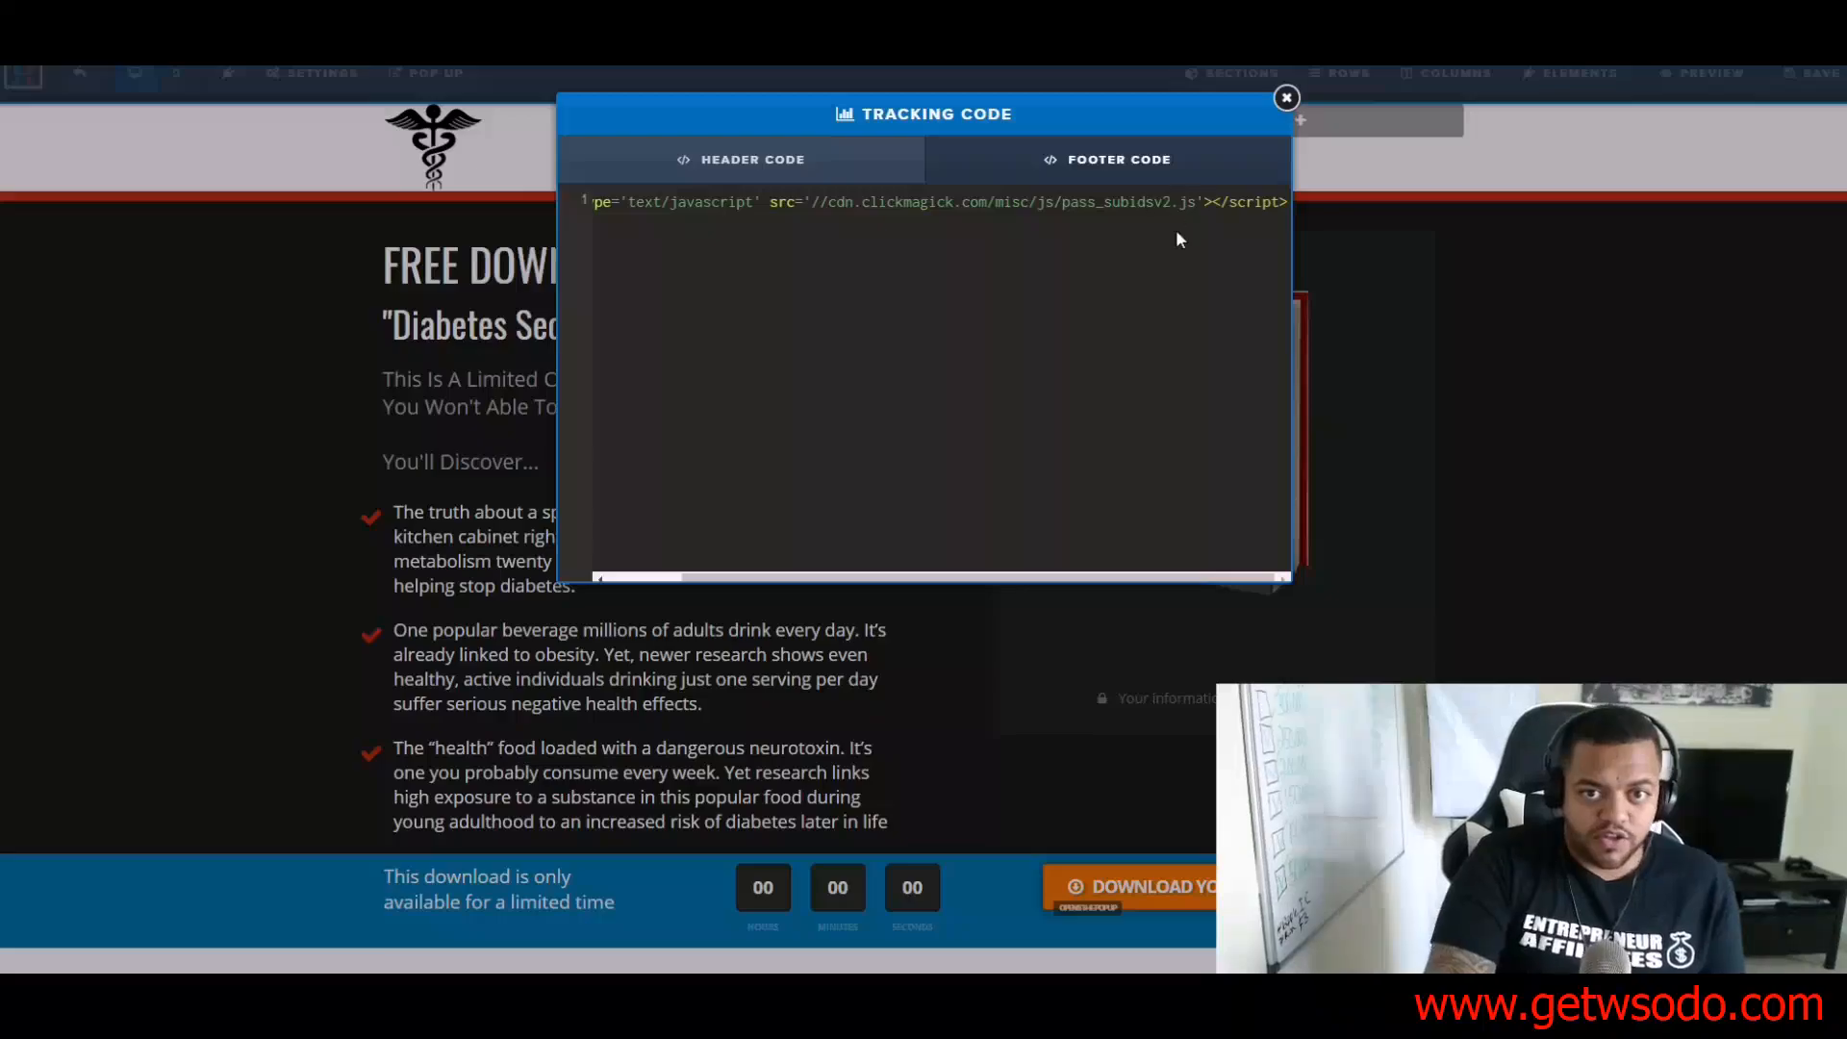
left_click_drag(1191, 202, 471, 202)
left_click(741, 223)
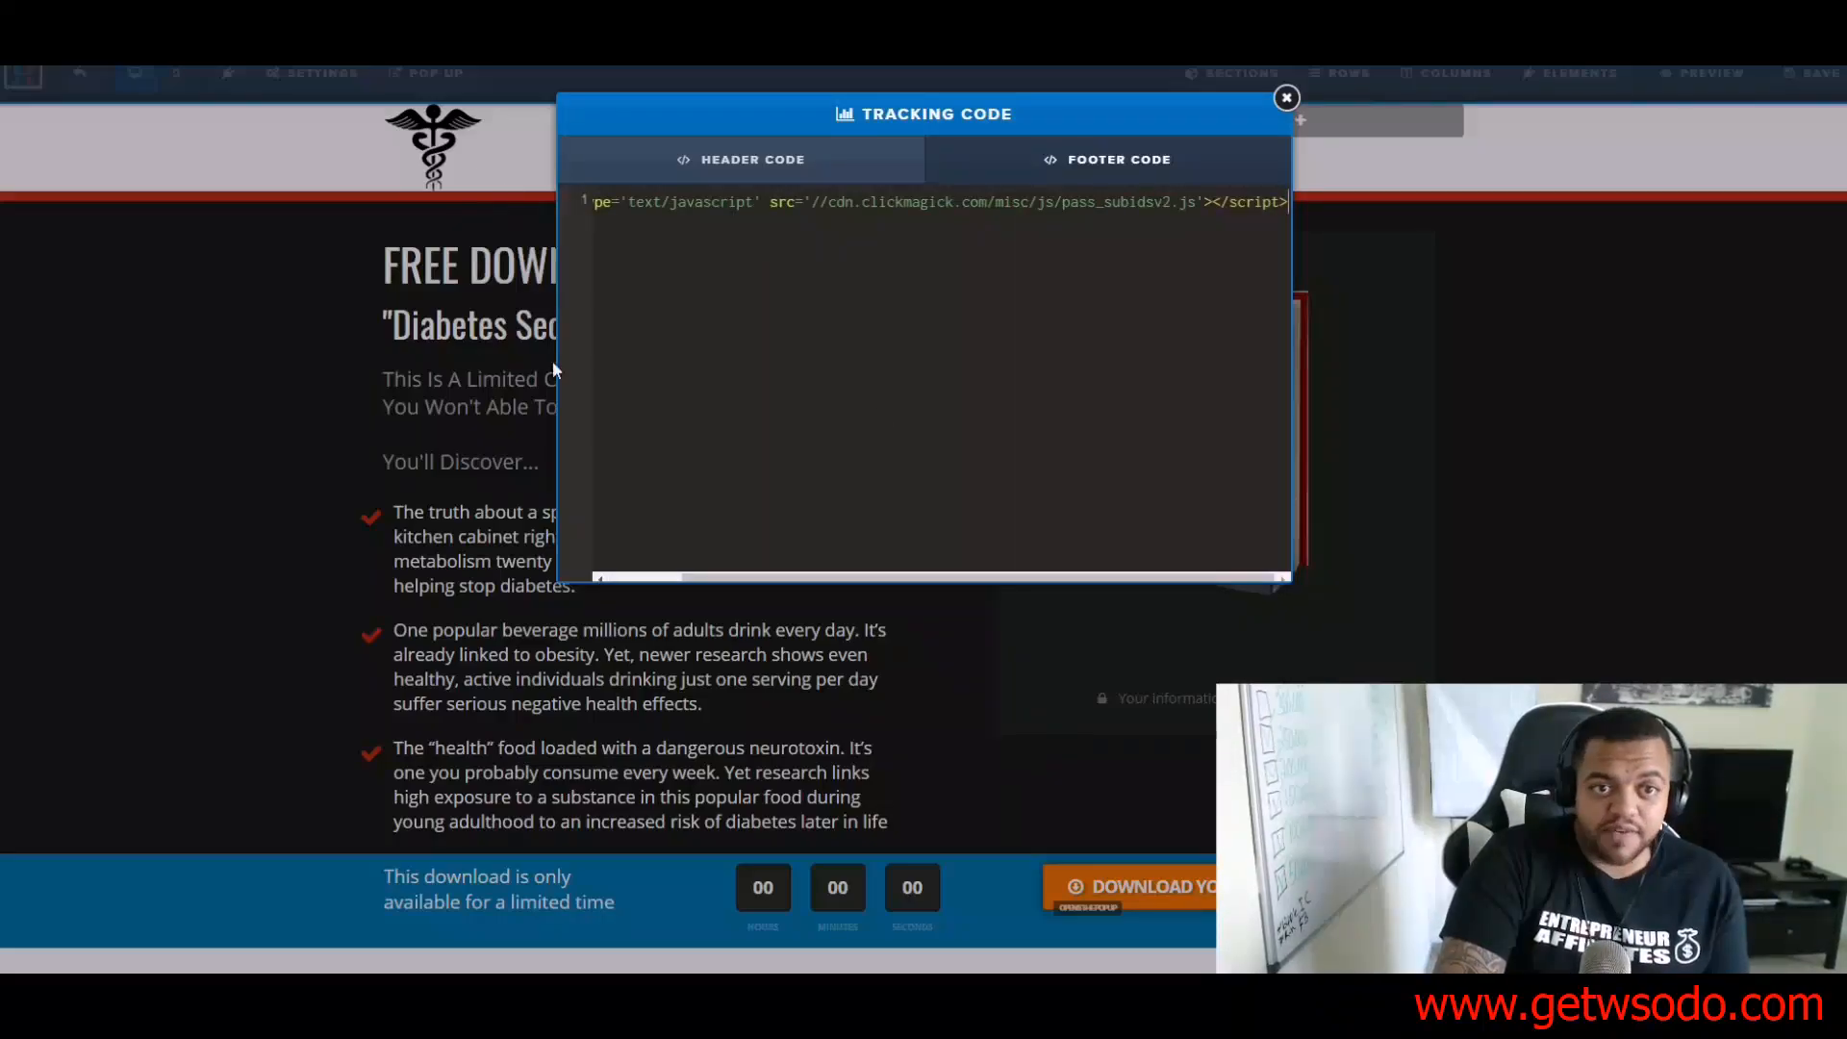
left_click(243, 451)
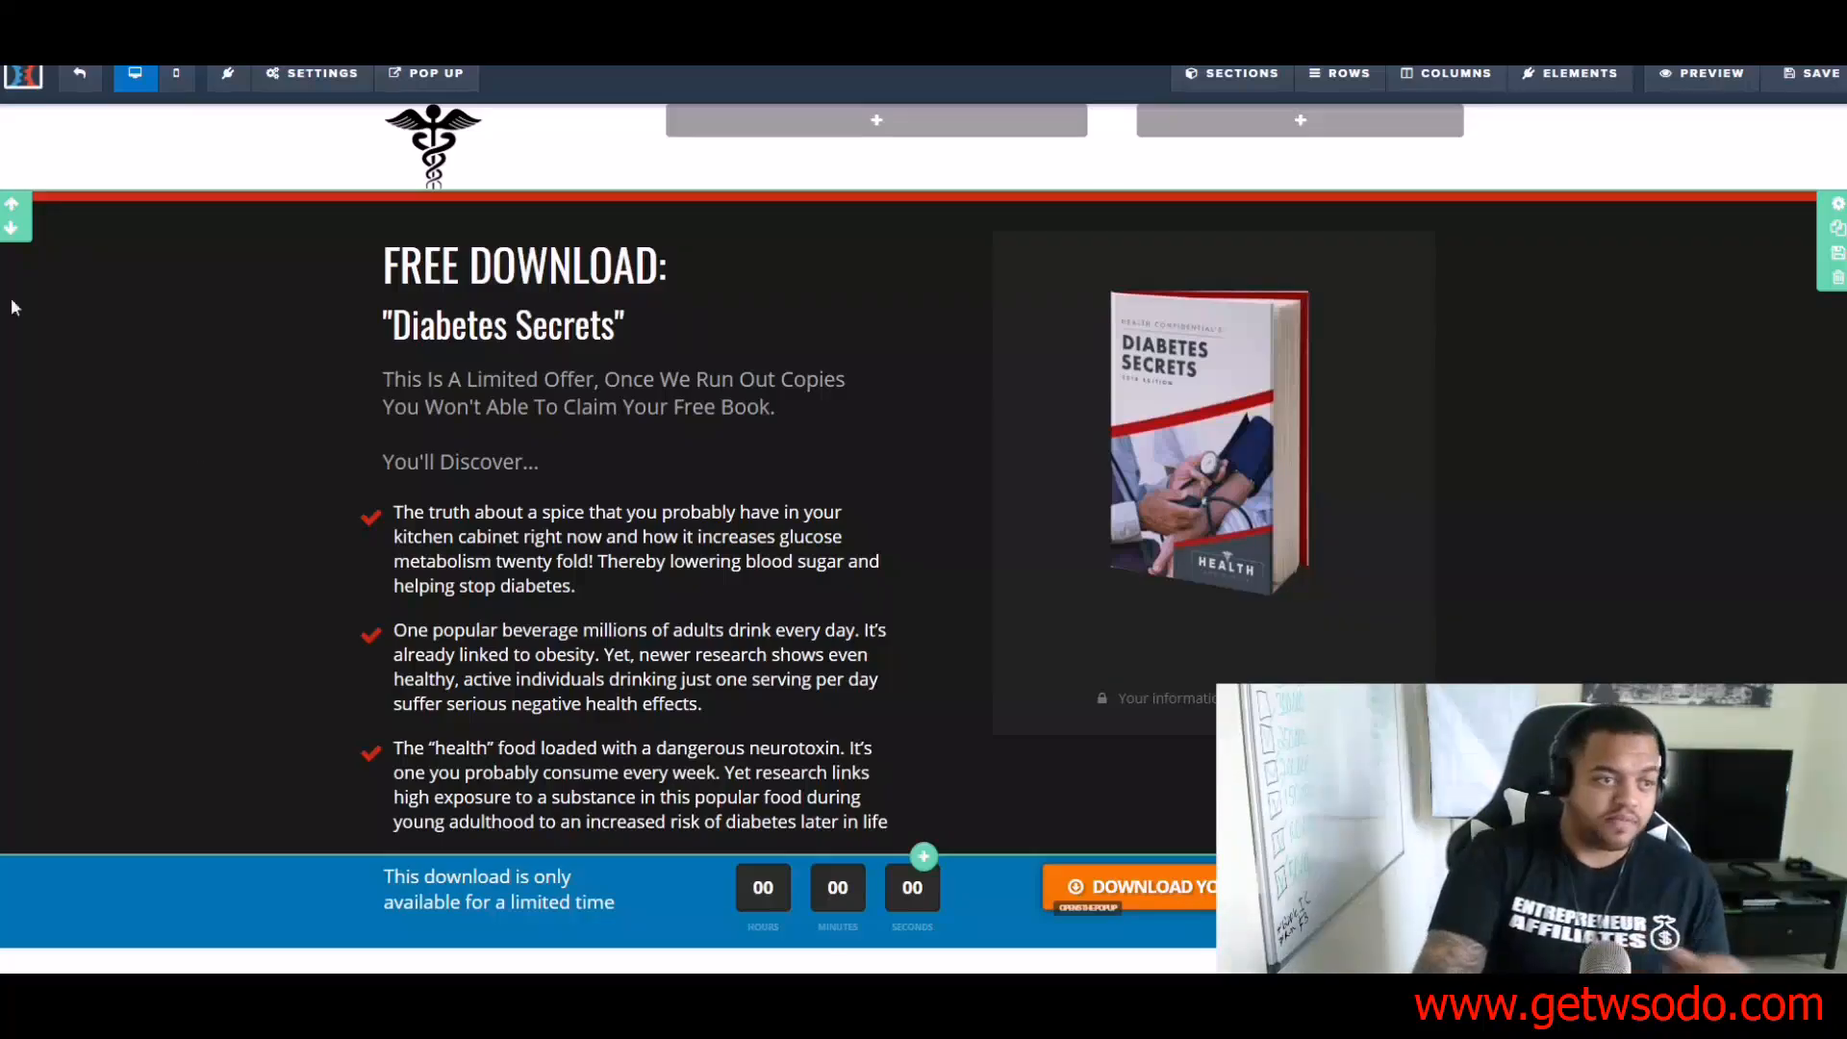
Step: In the Notepad notes, add the line "-> Javascript code on footer of clickfunnels -" below item 3 on the Aweber and Clickfunnels integration
key("alt+Tab")
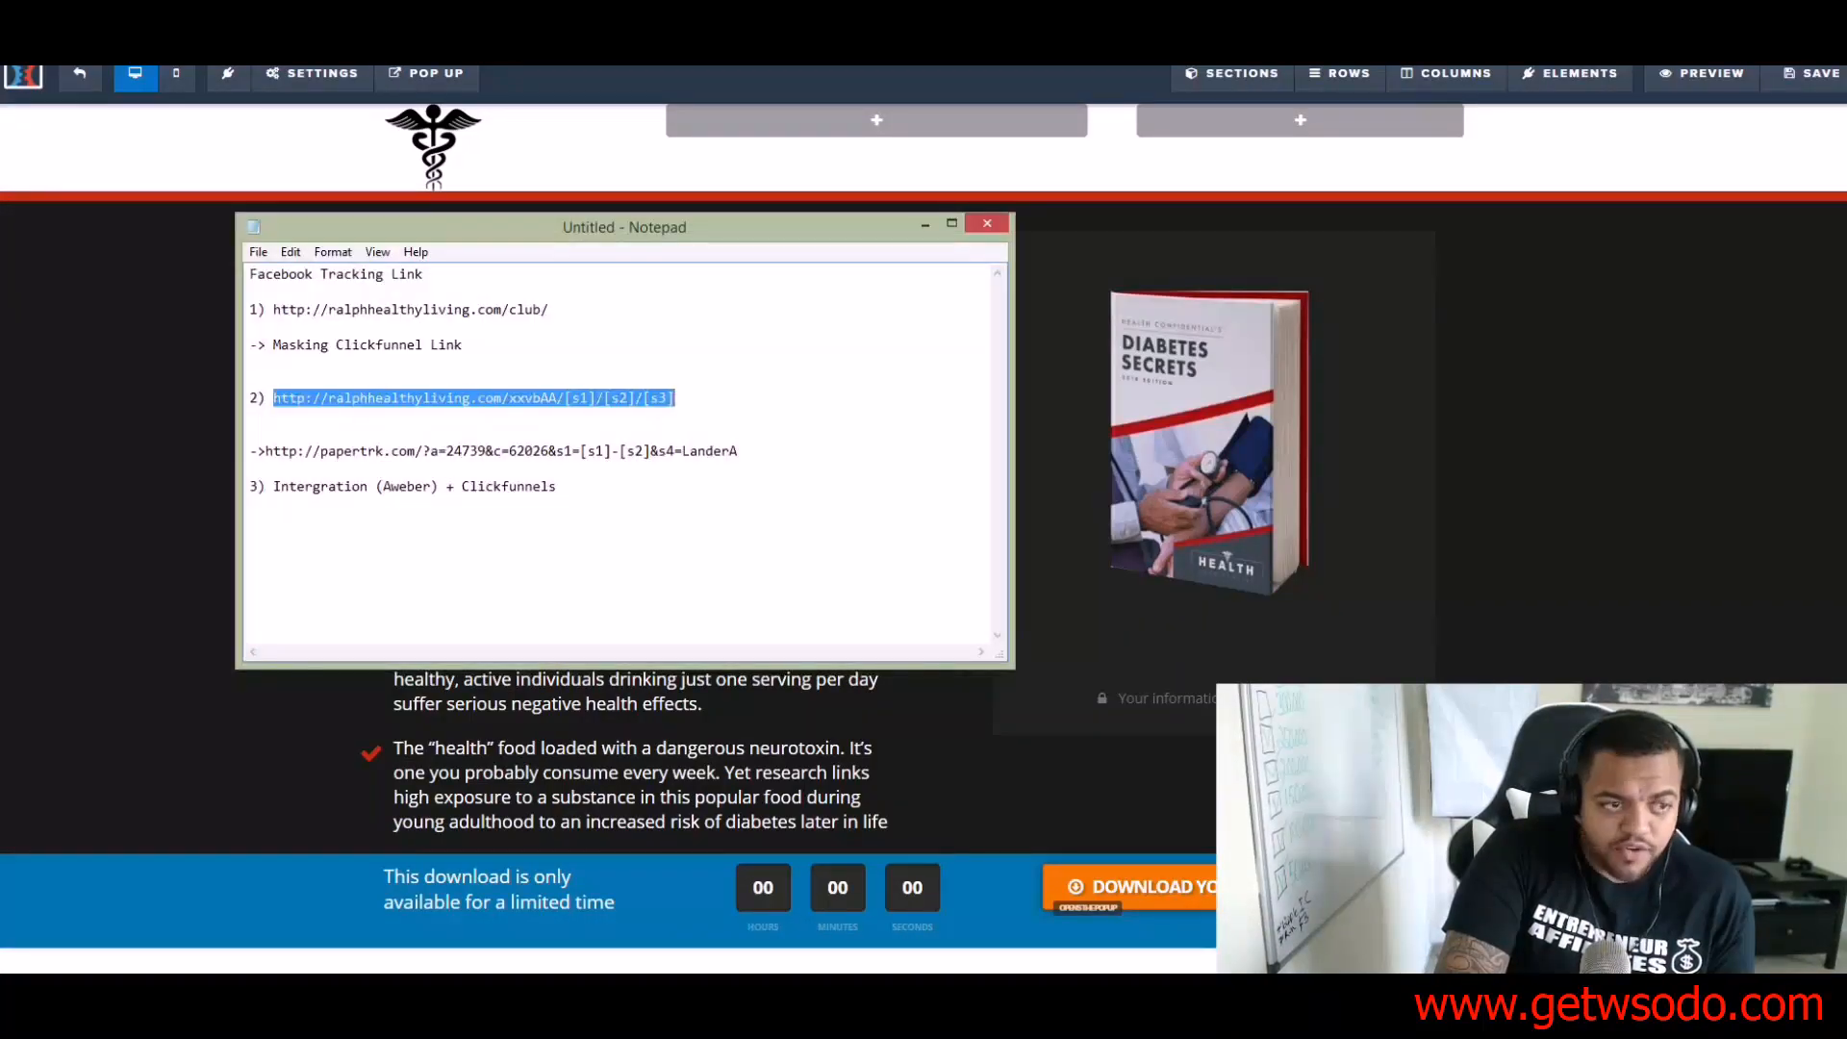
left_click(588, 491)
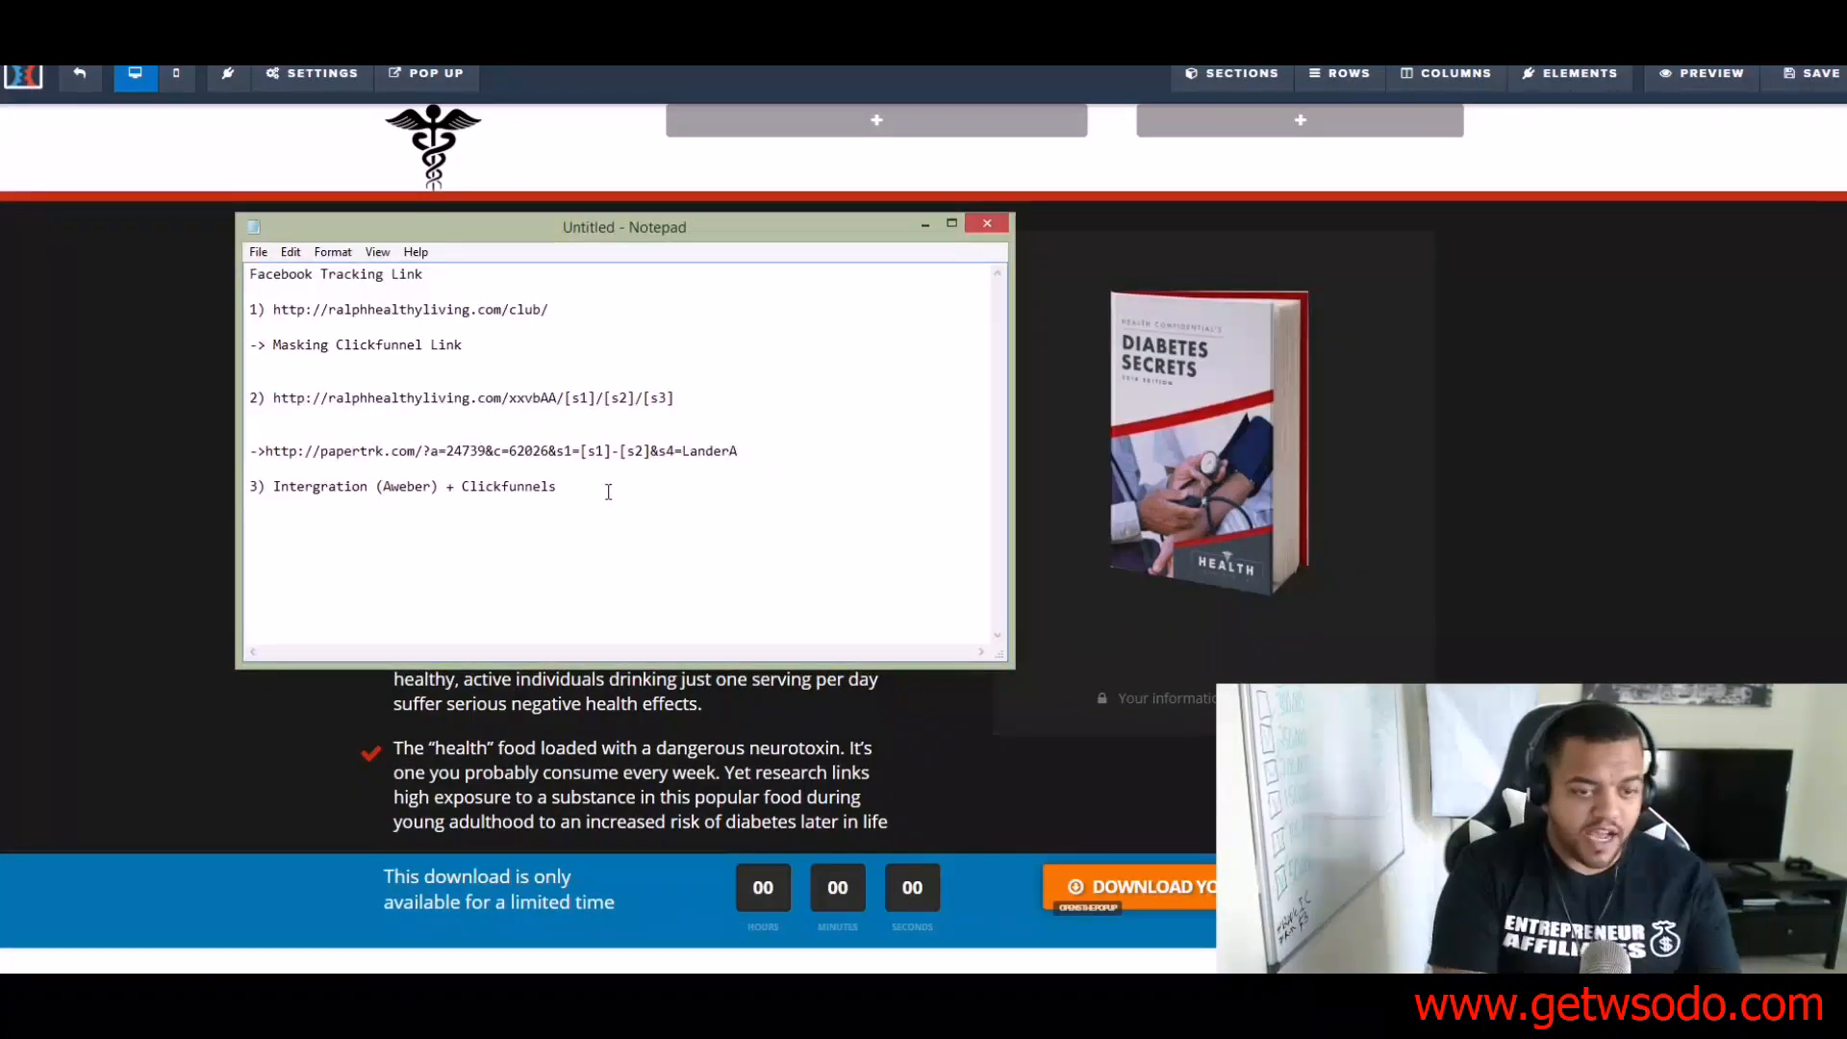
key("Return")
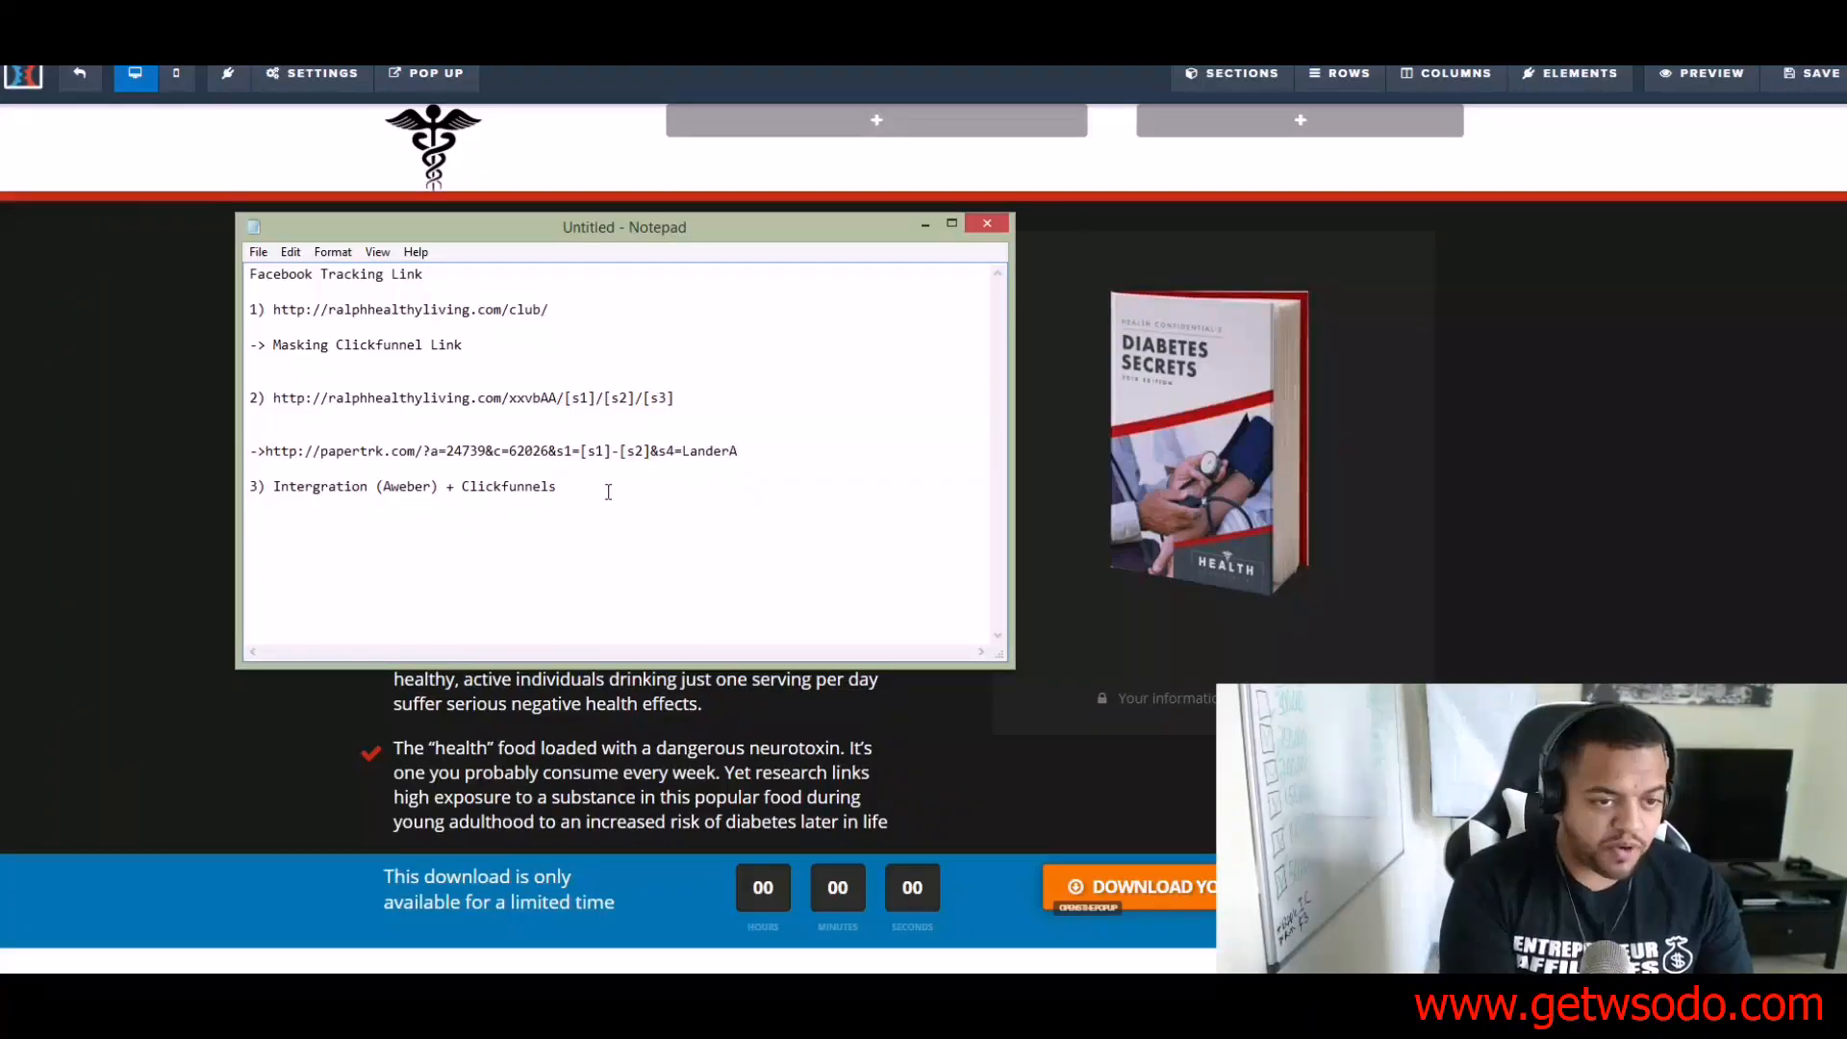
key("BackSpace")
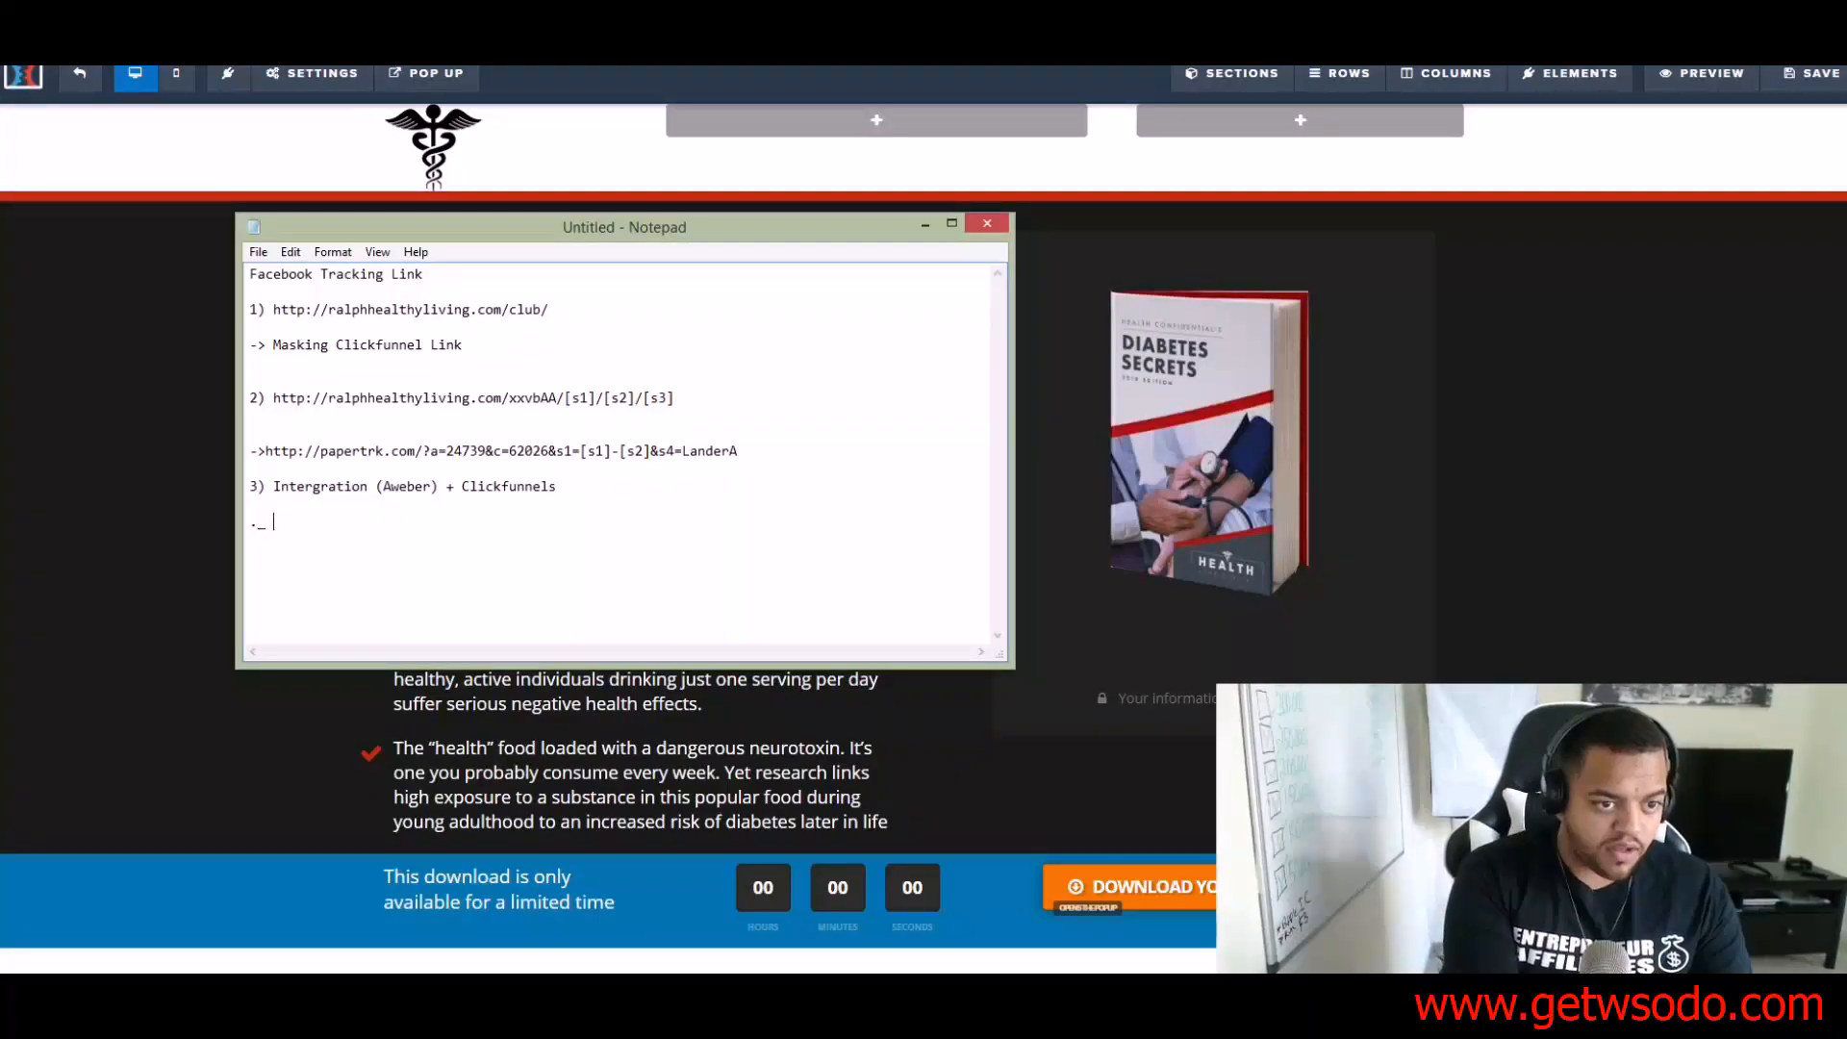
type("->")
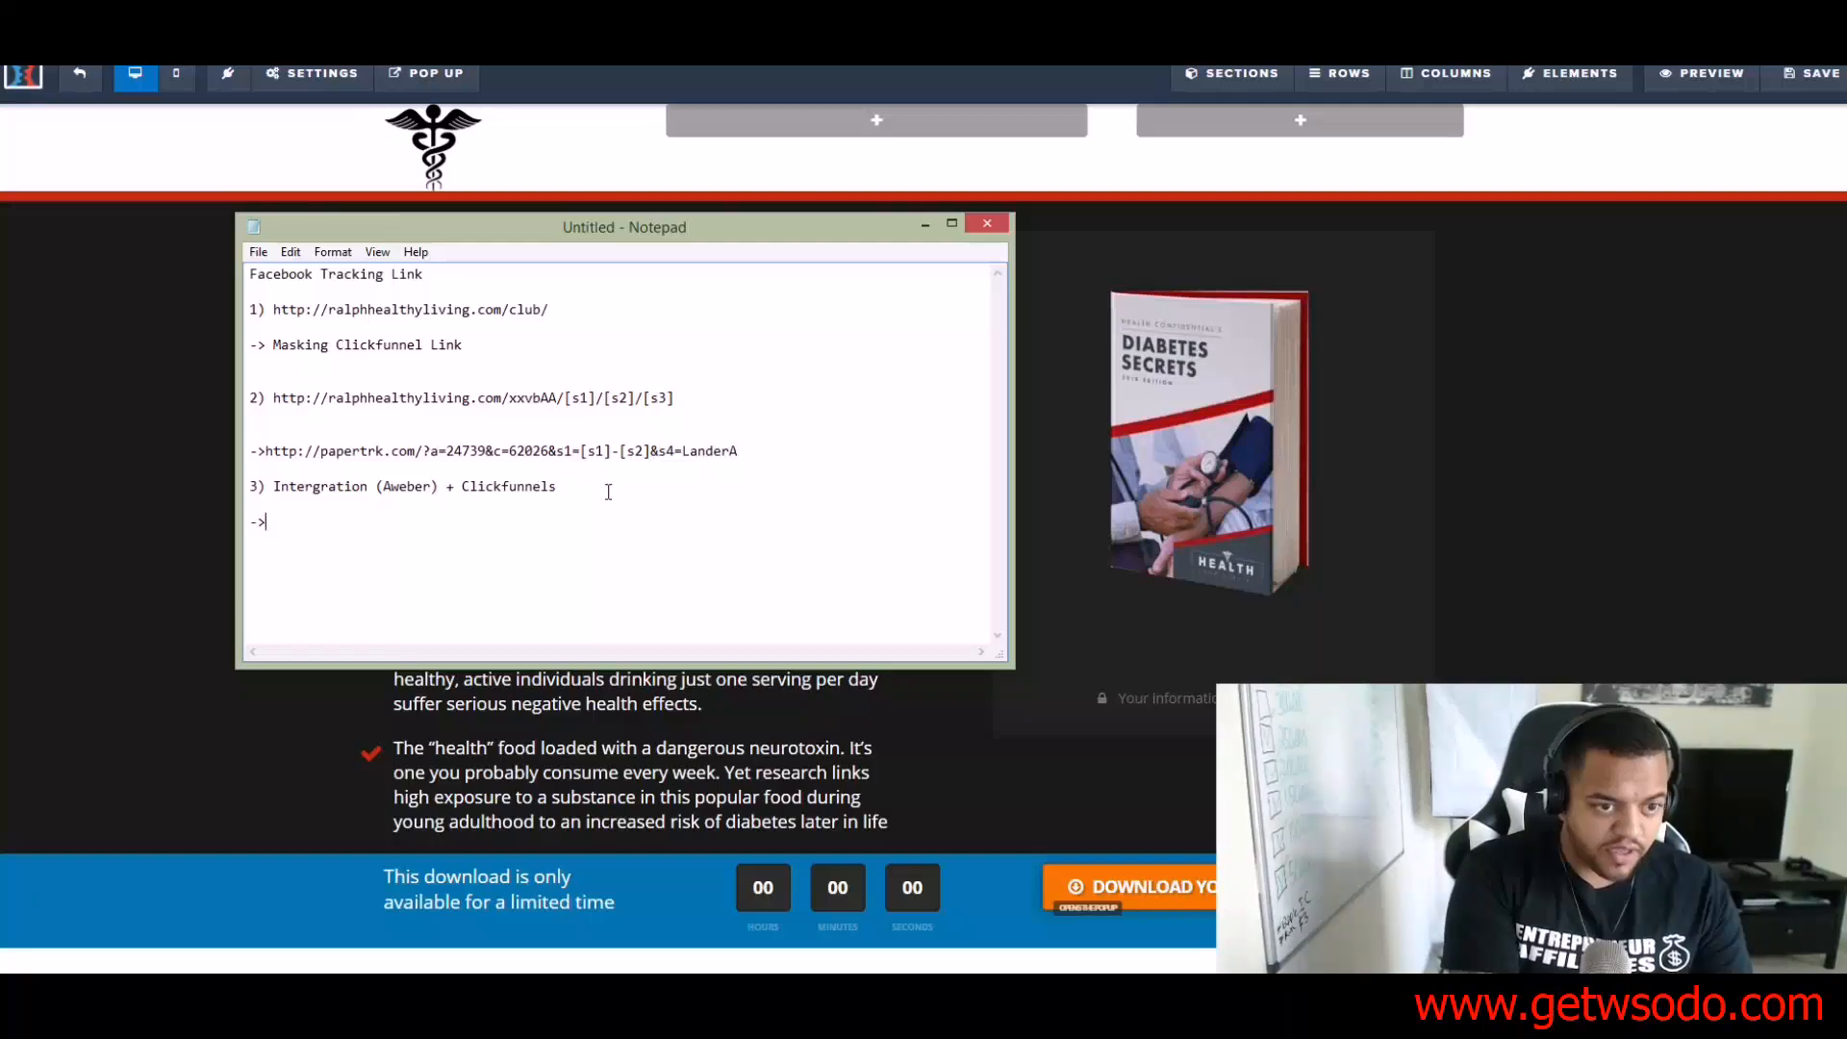
type(" J")
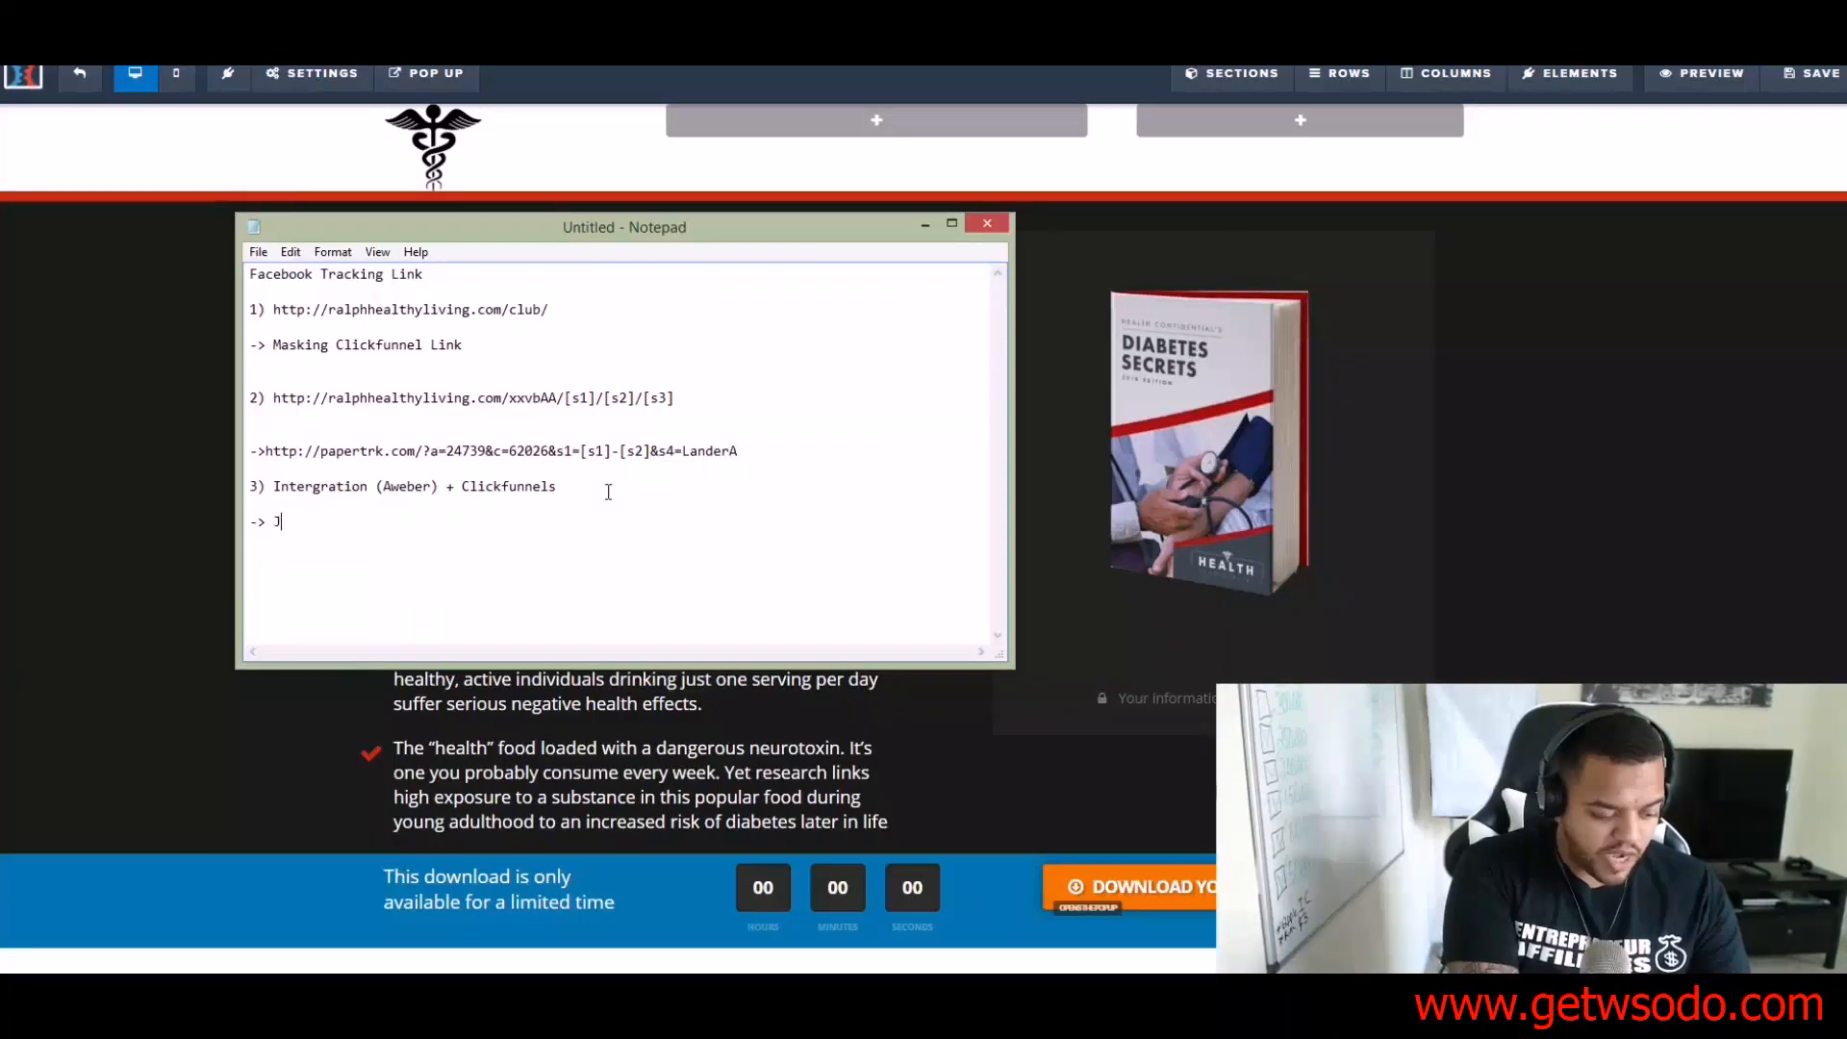
type("avascrip")
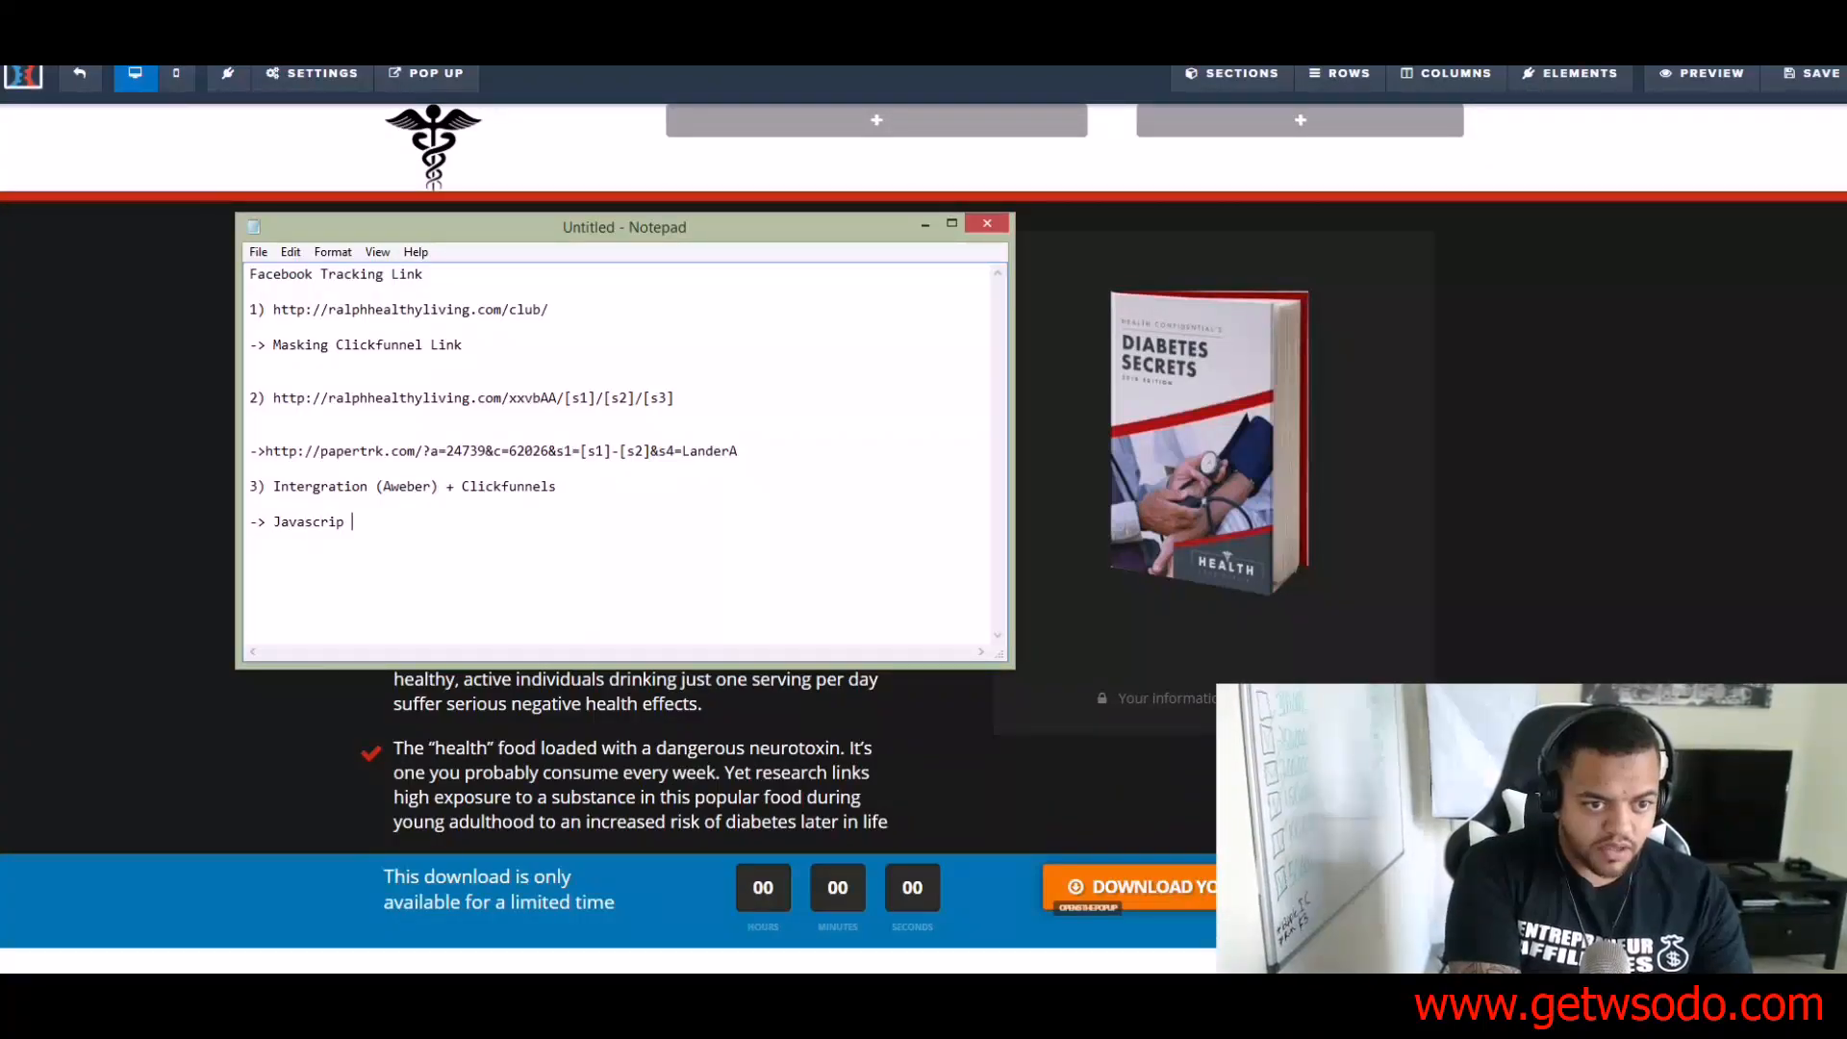
key("BackSpace")
type("pt cod")
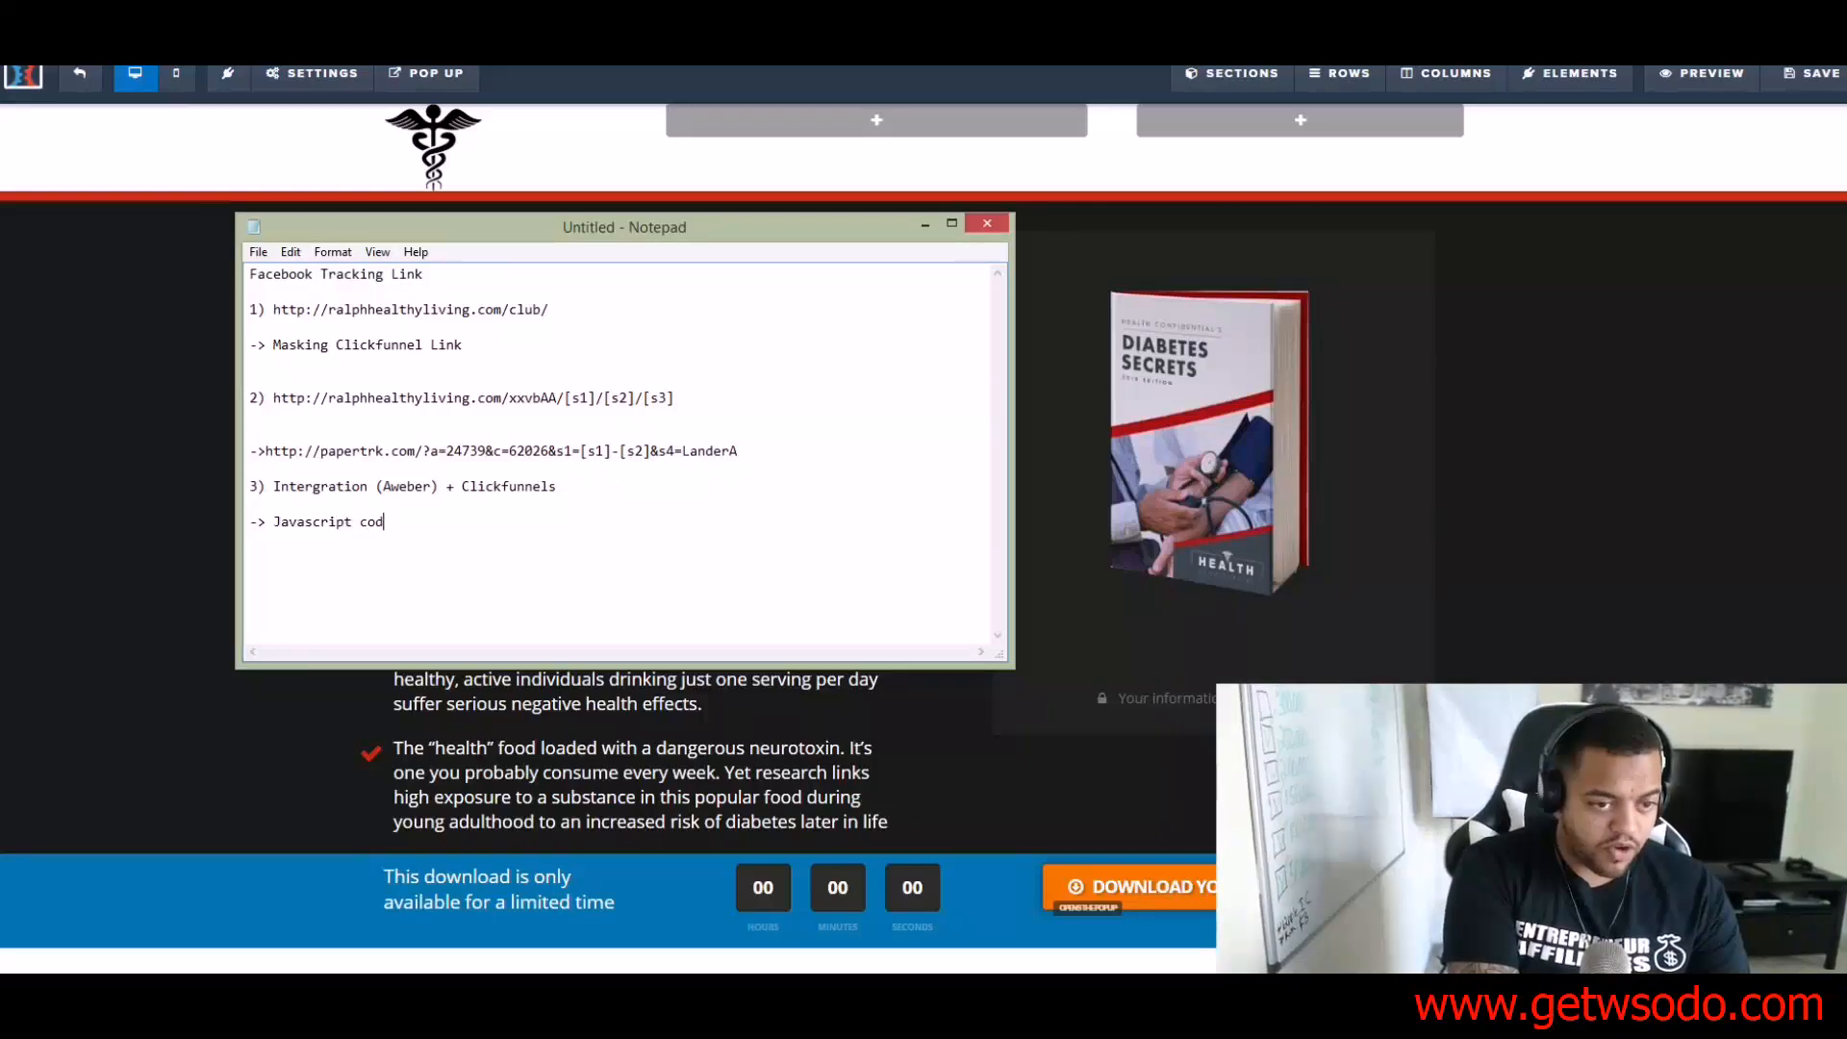
type("e on footer of 1click")
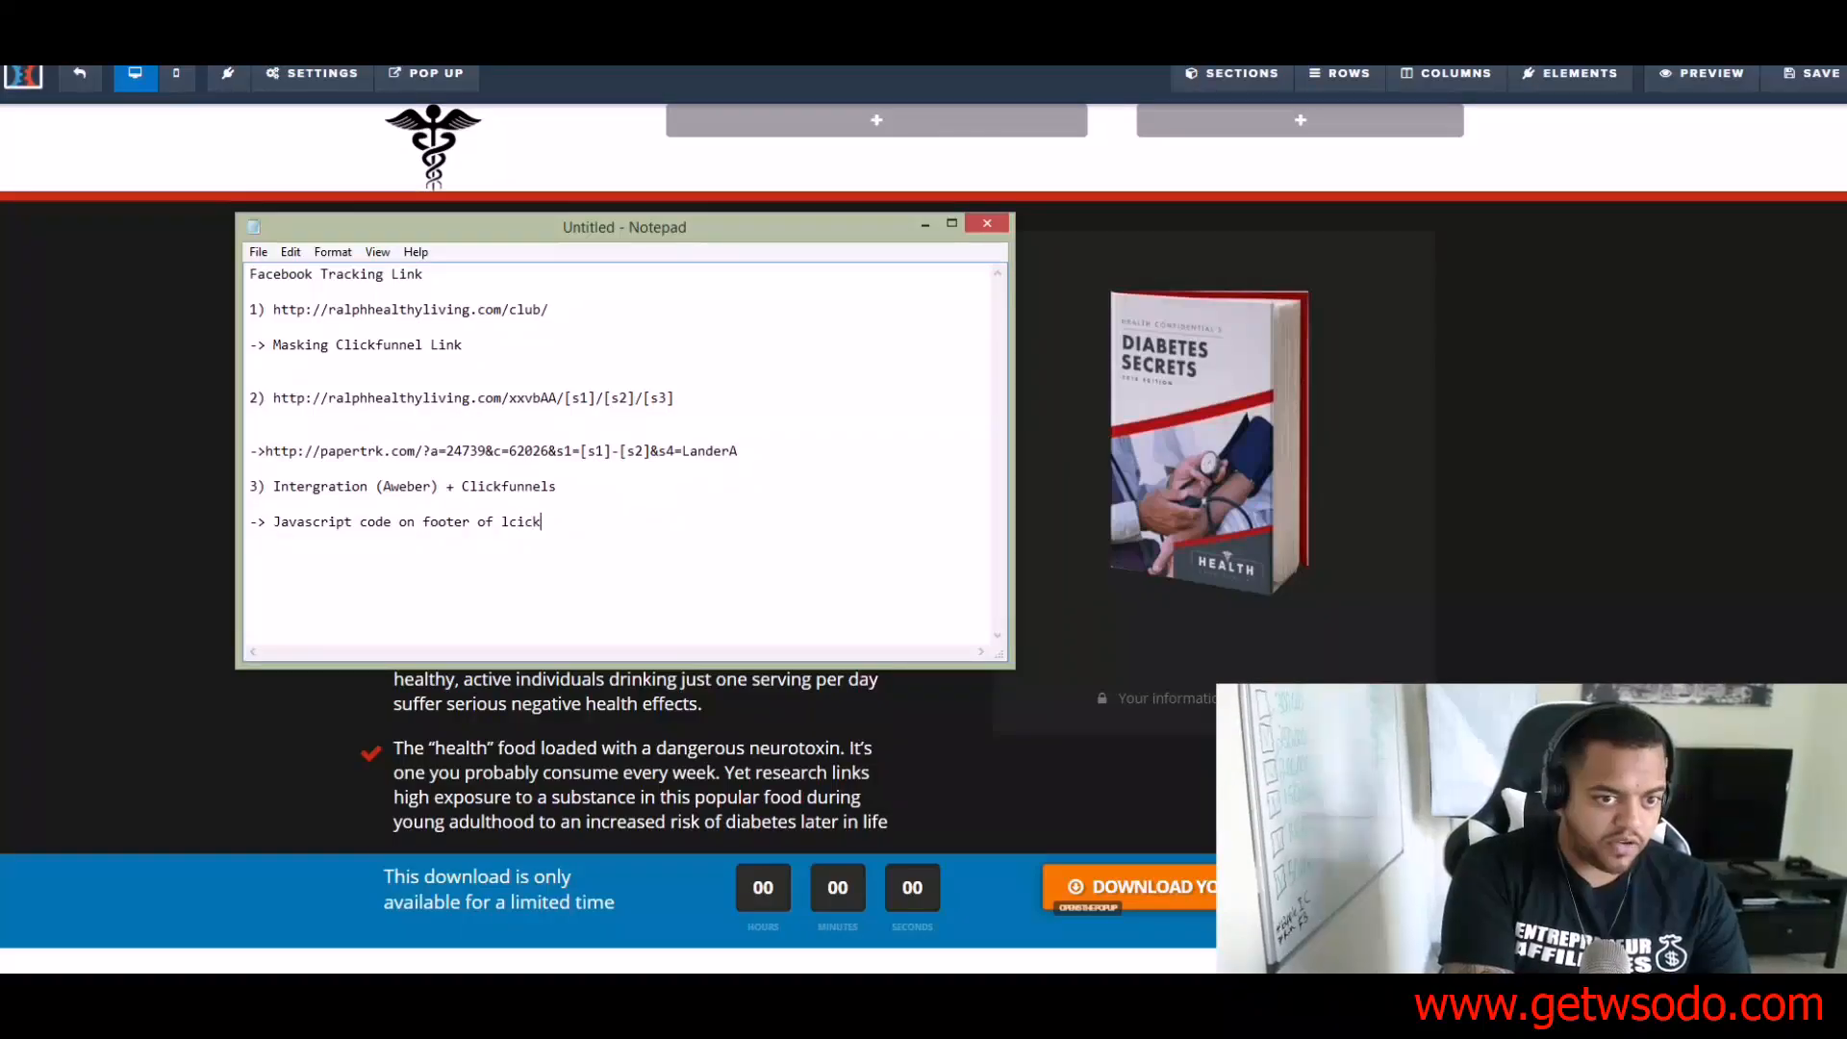
type("clickdu")
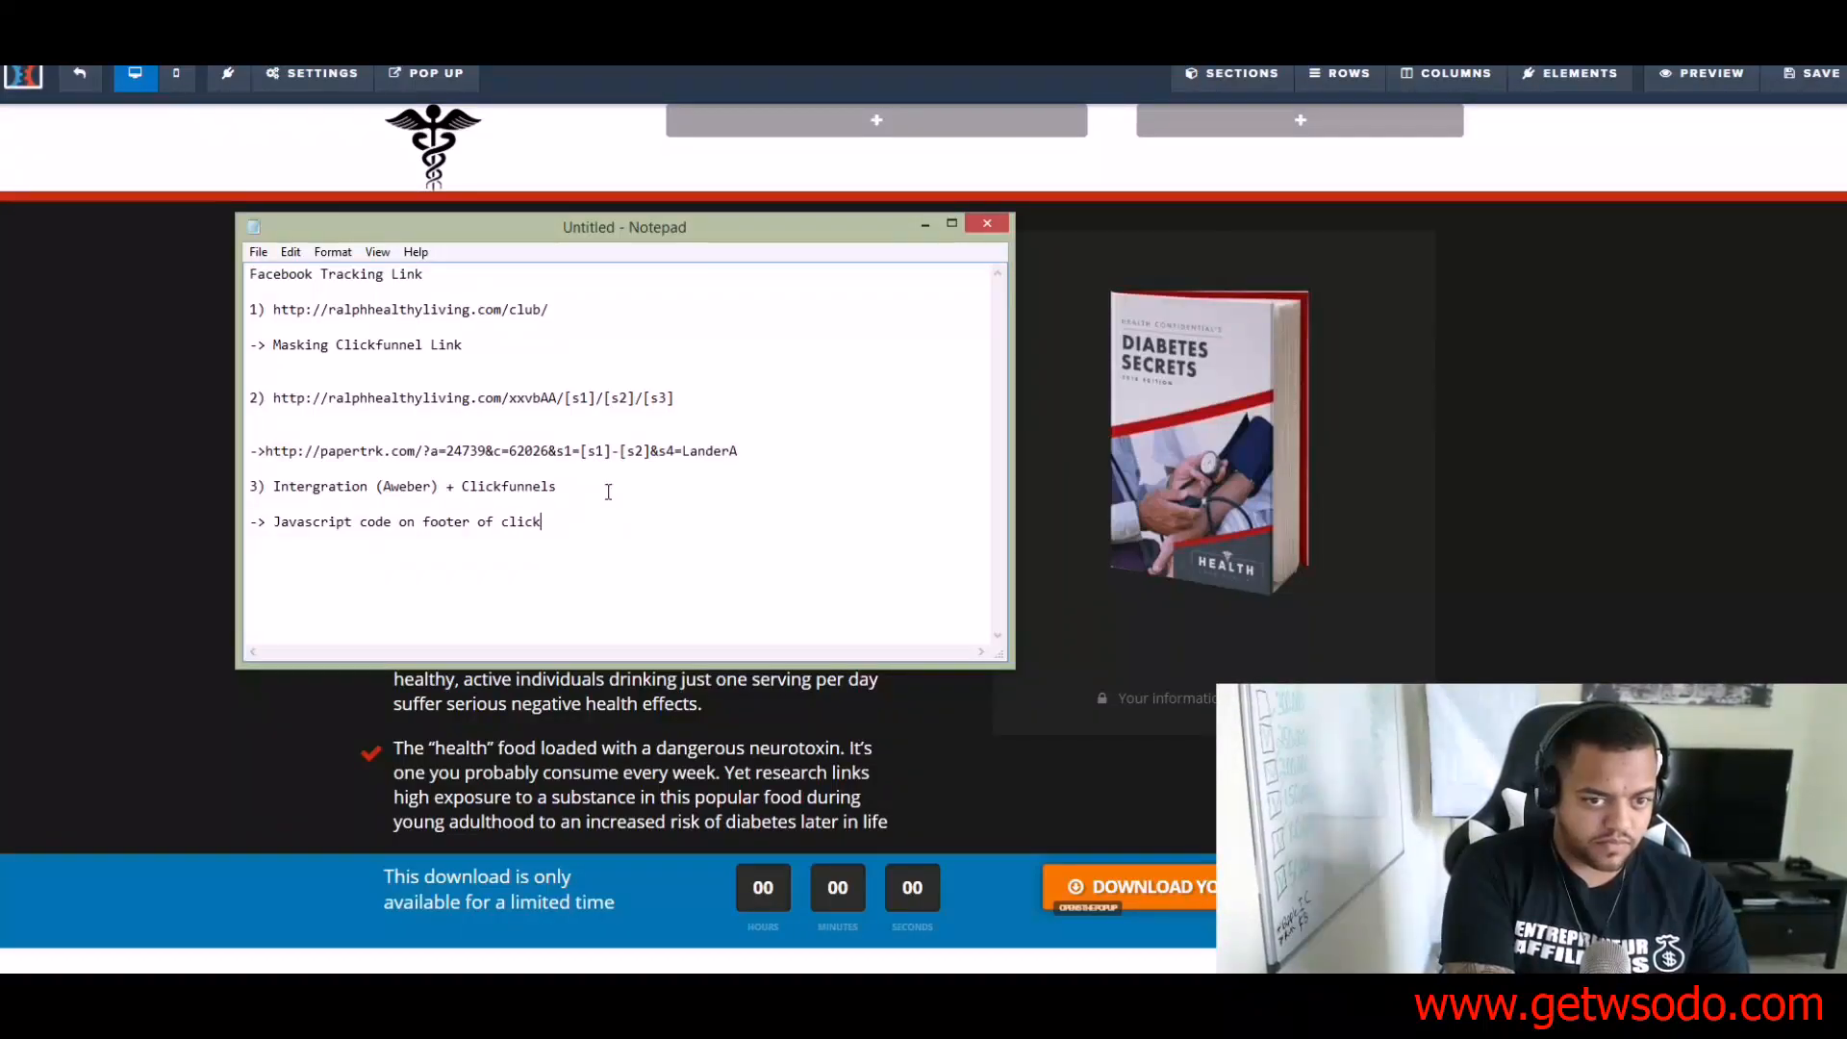
key("BackSpace")
key("BackSpace")
type("funnels -")
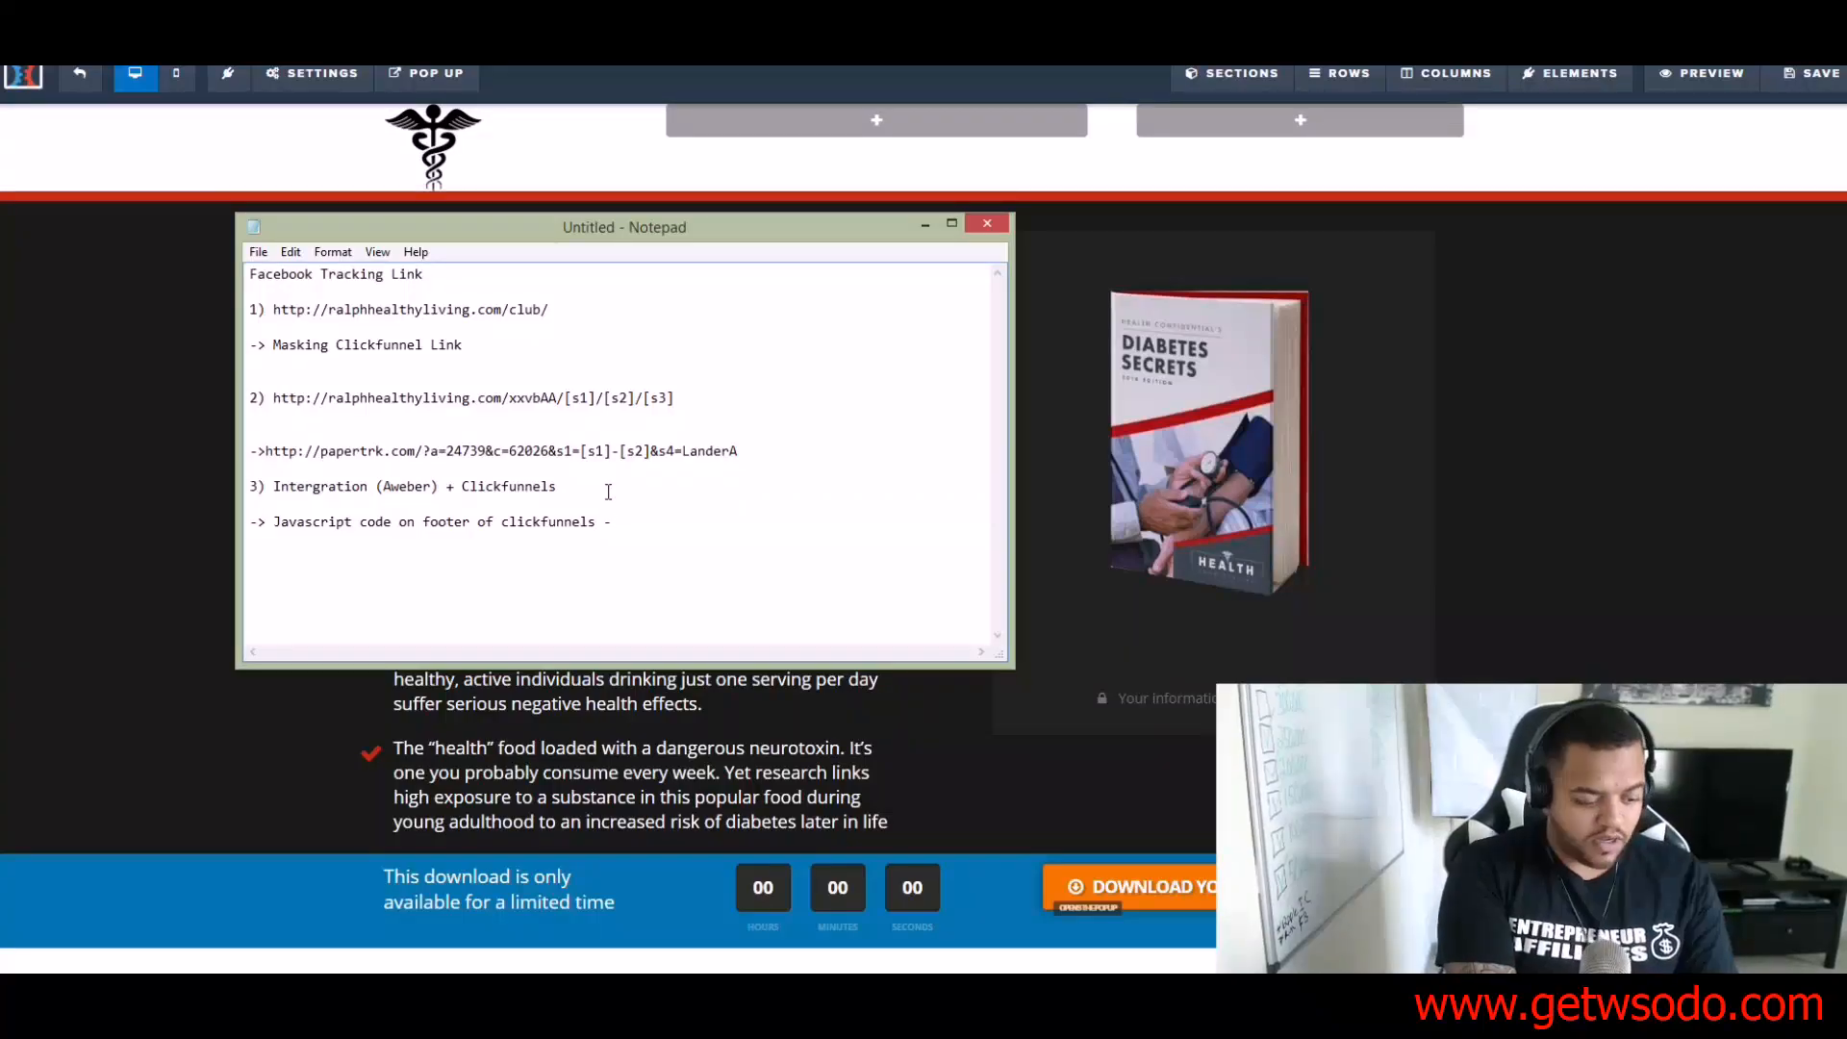
Step: Paste the copied pass_subidsv2.js script after that note, add the item "4) Postback URL" below it, and move the notes out of view
key("ctrl+v")
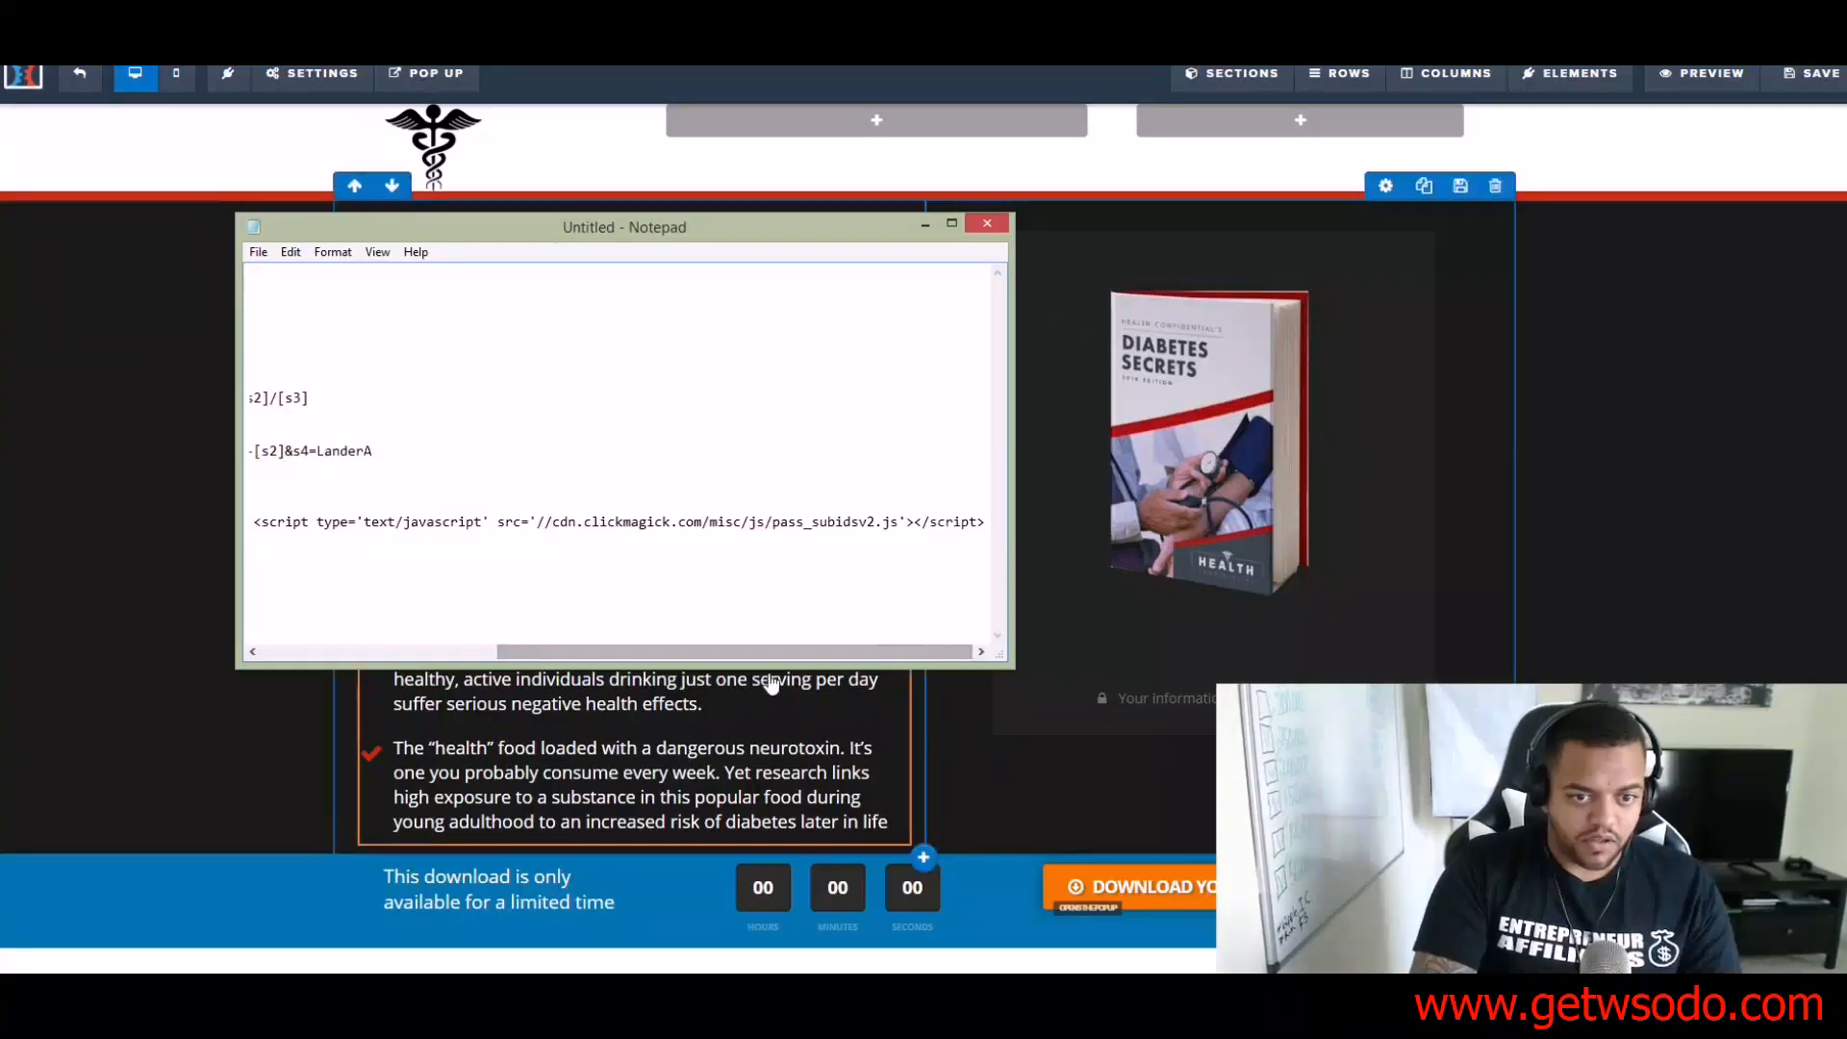
left_click_drag(766, 650, 385, 649)
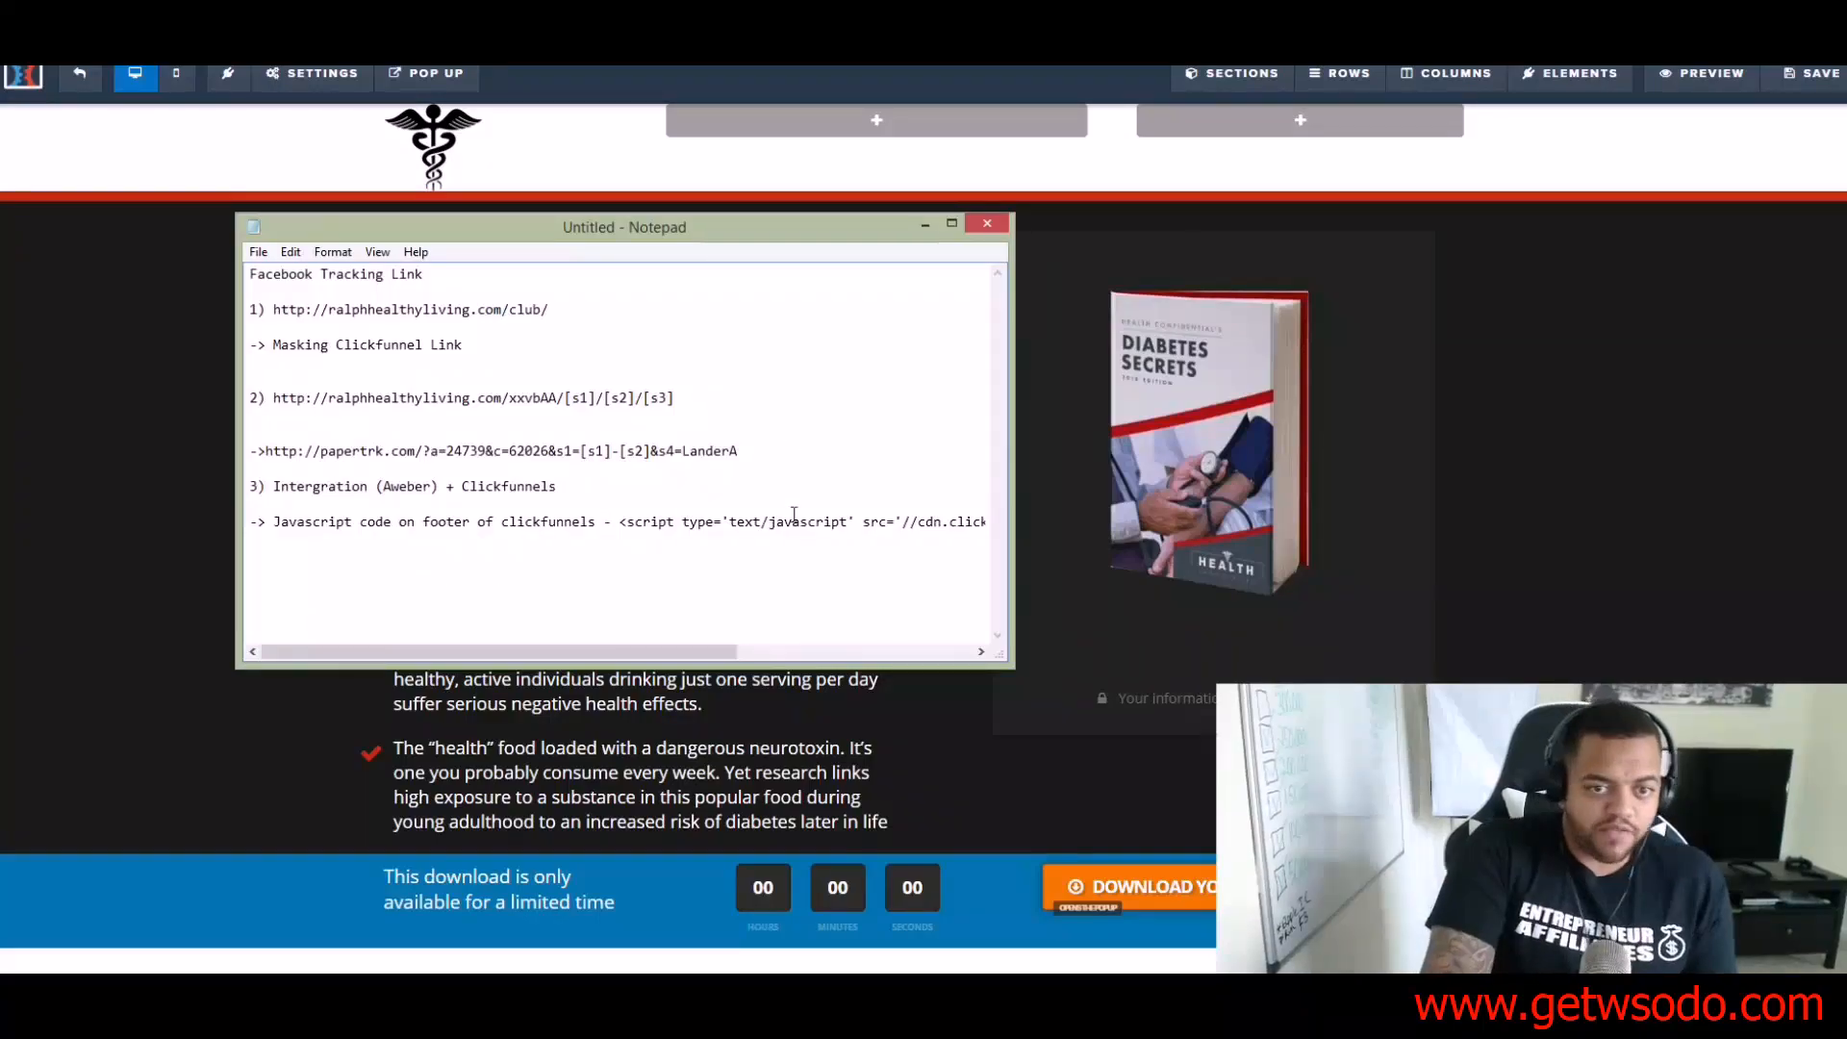
key("Return")
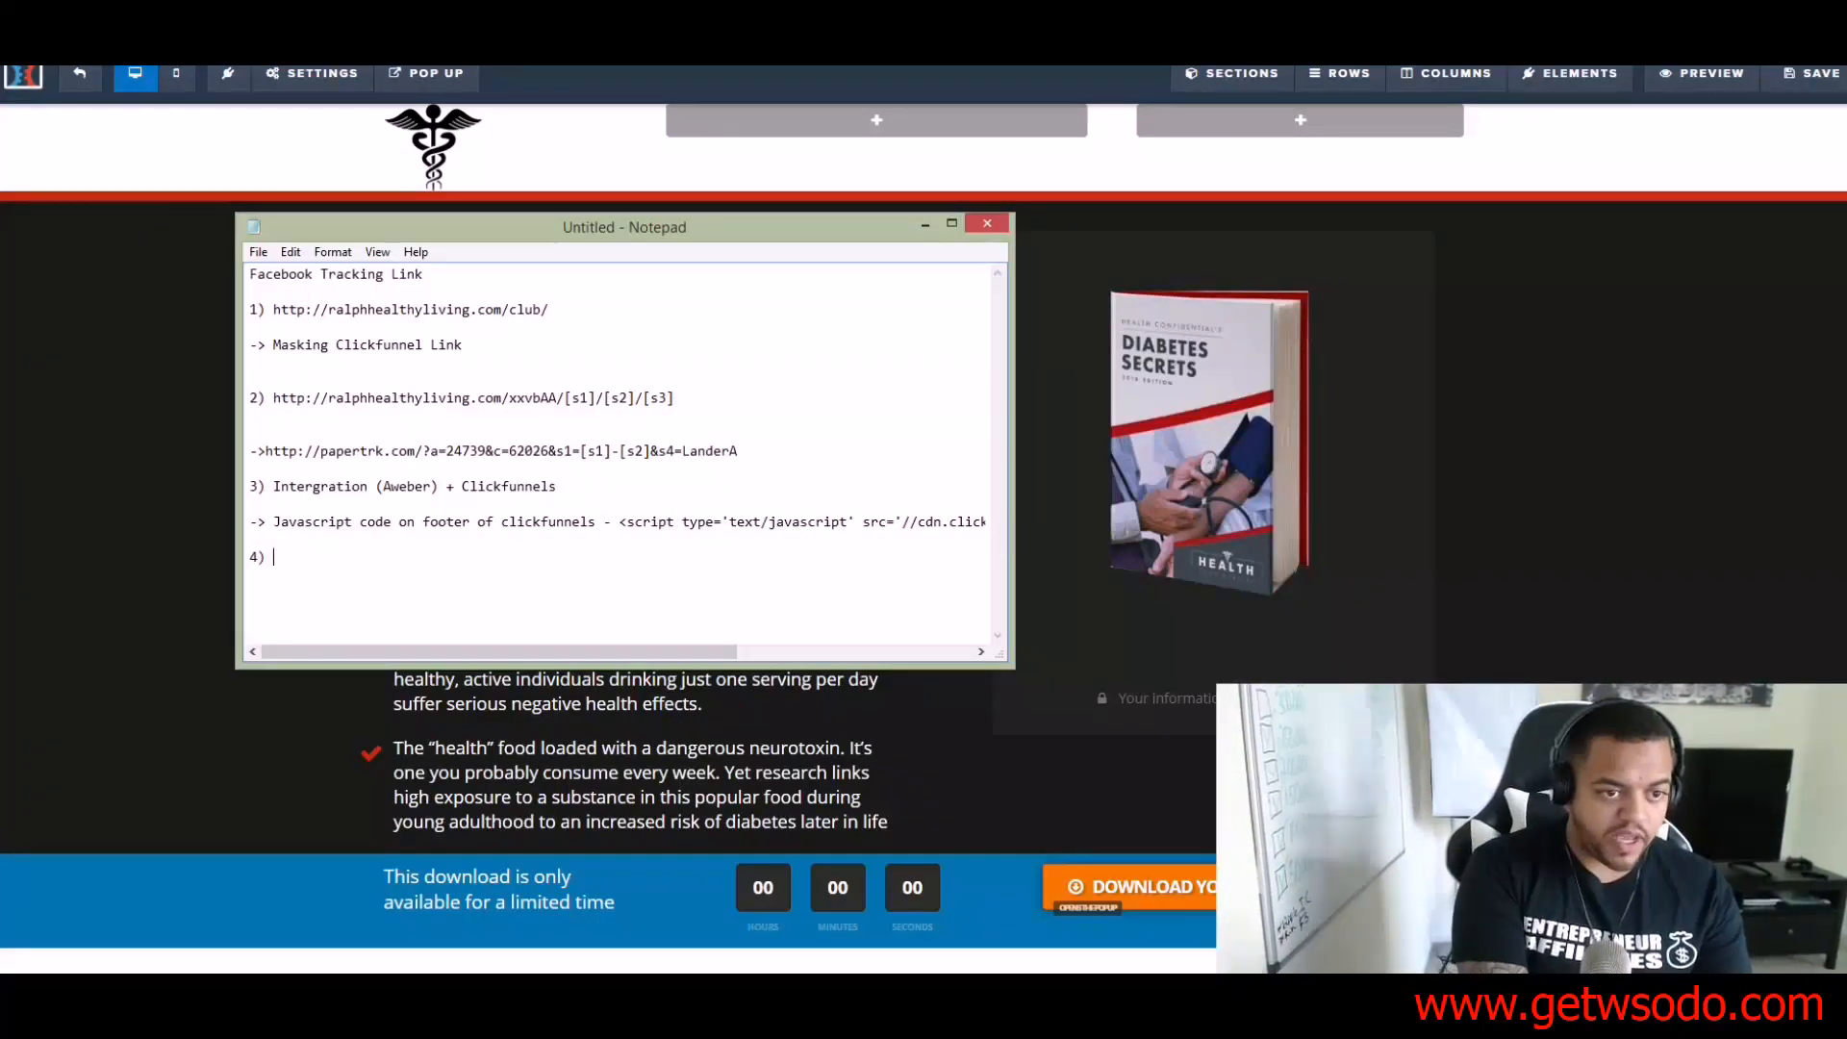
type("4) Postback URL")
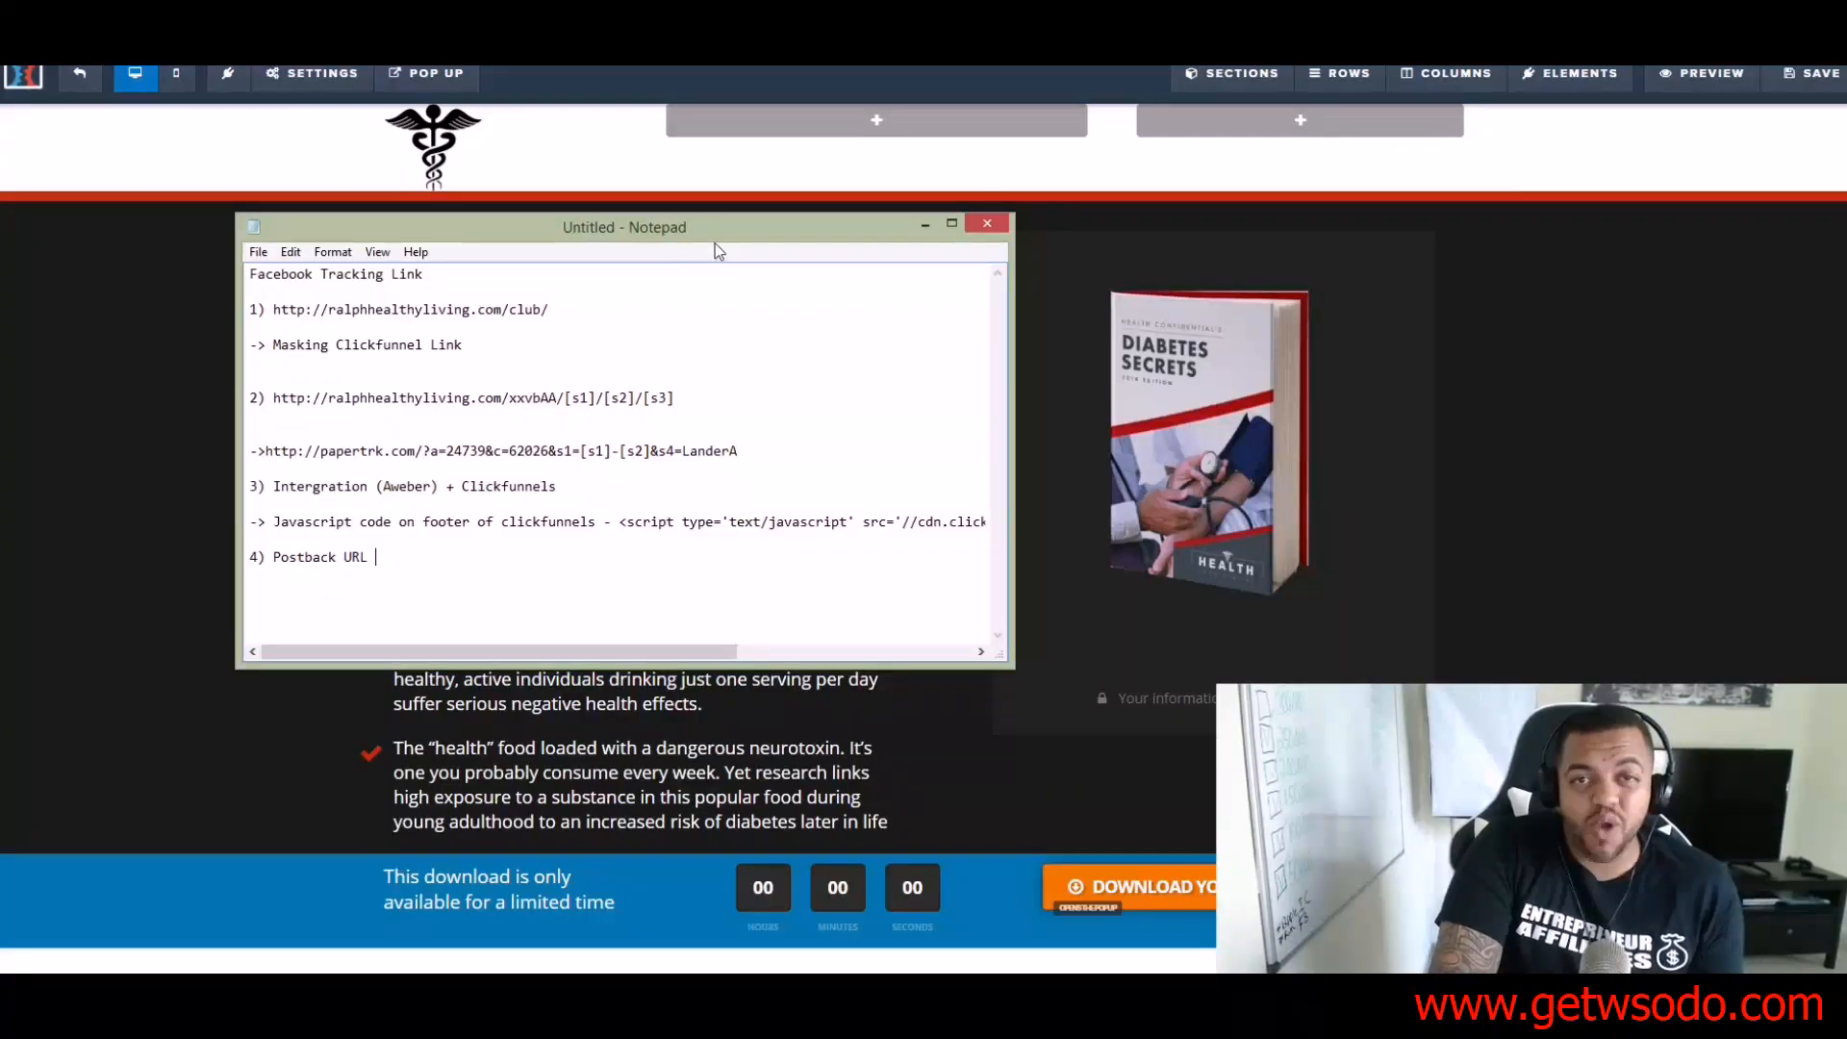
left_click_drag(792, 224, 0, 279)
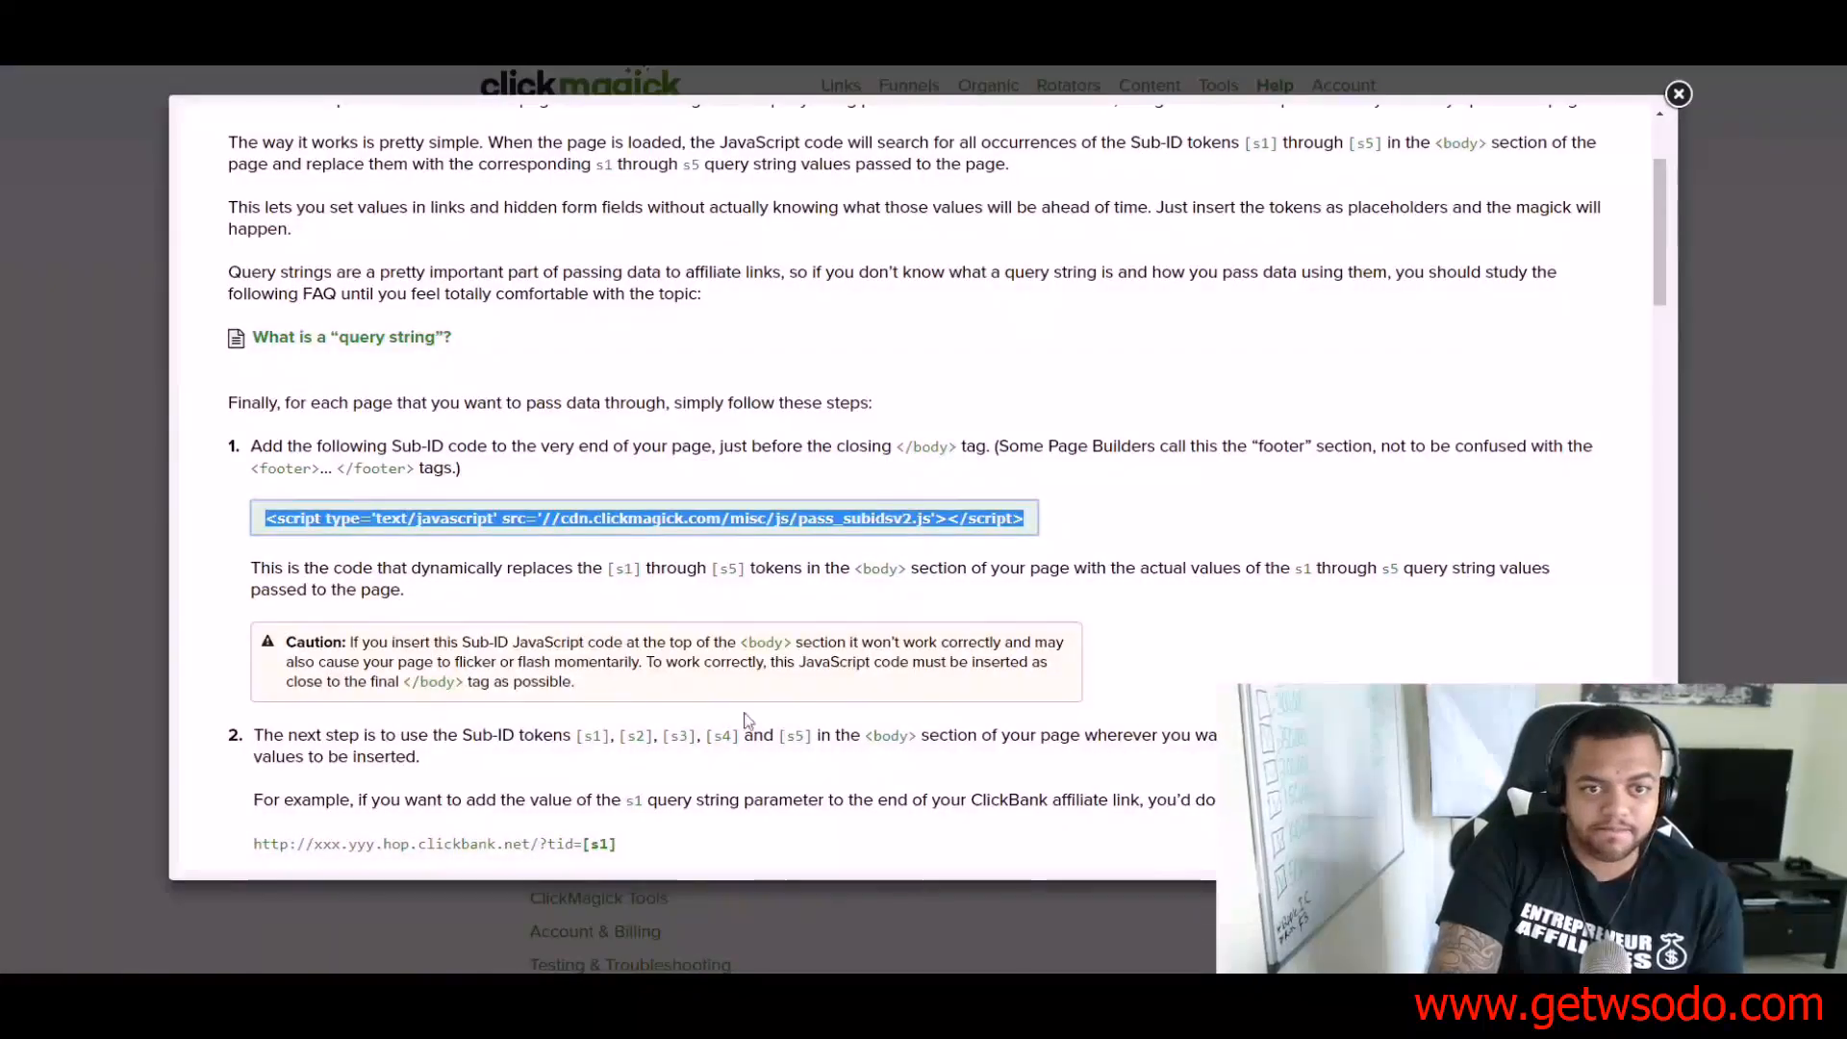
Step: In ClickMagick, close the FAQ answer and open the Postback Builder
left_click(1673, 92)
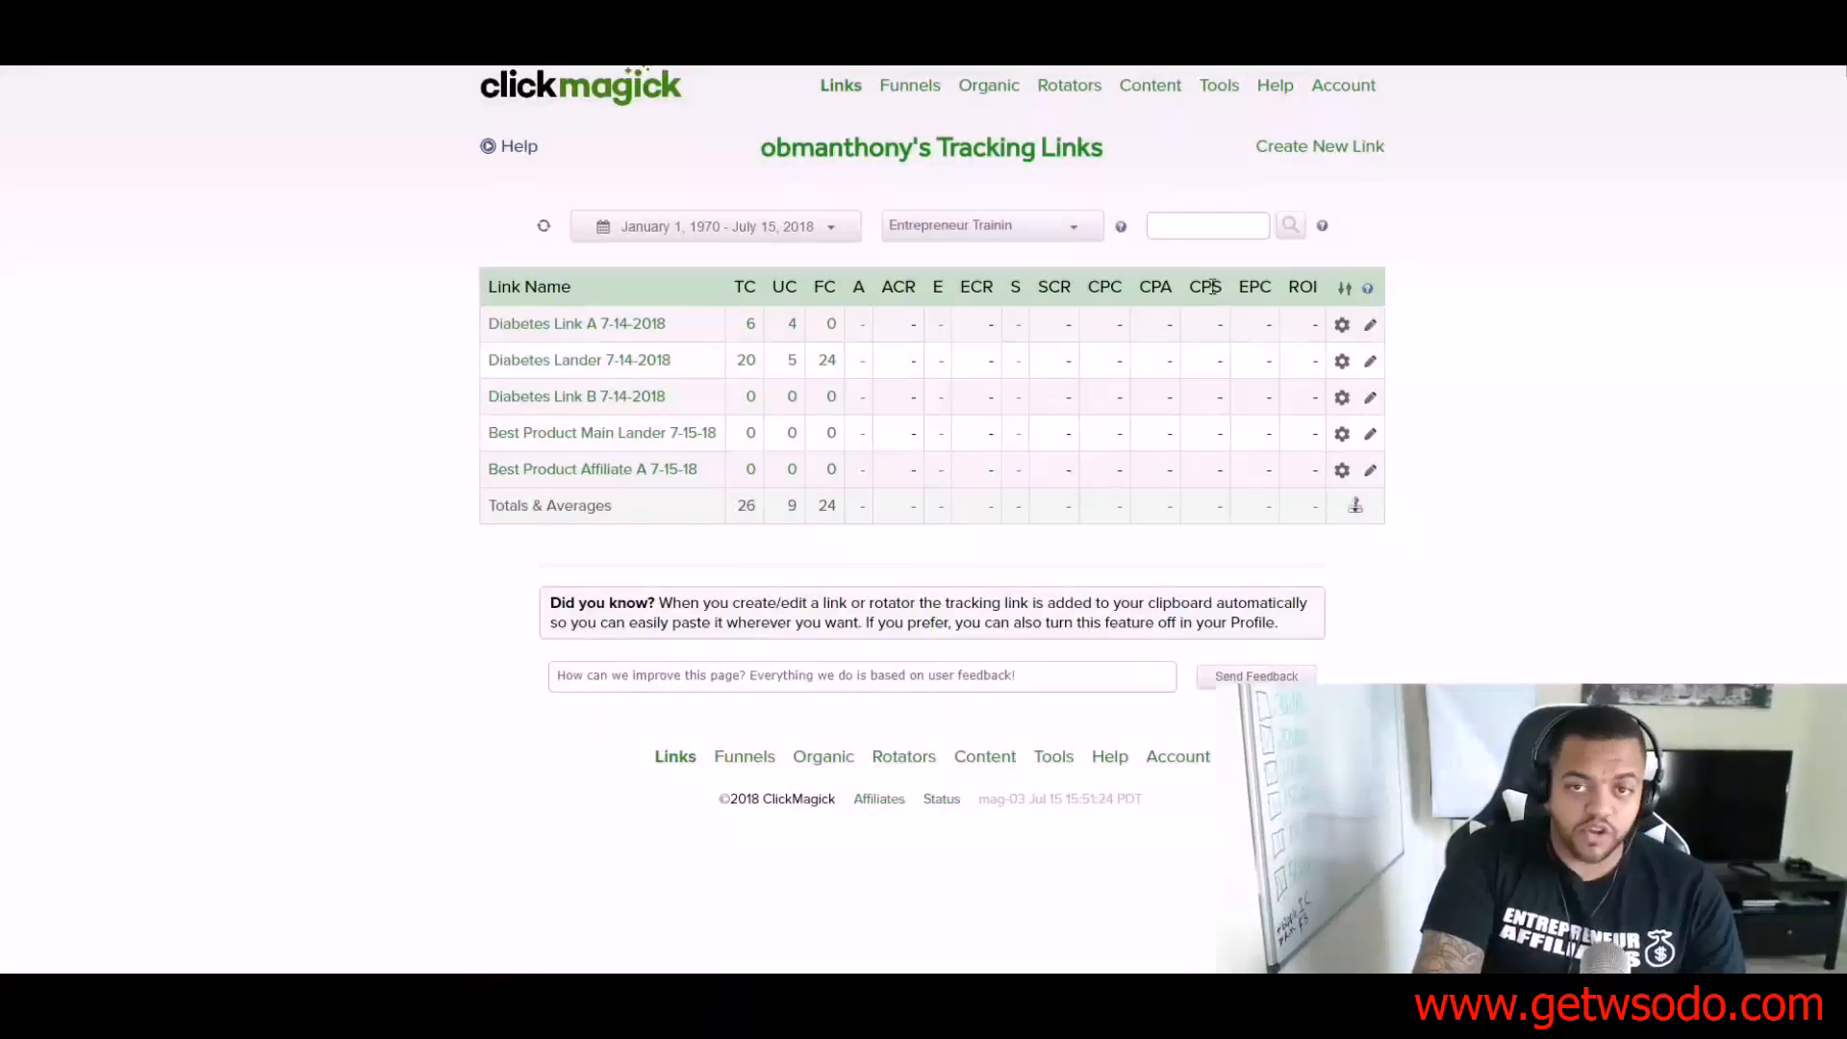
mouse_move(1233, 104)
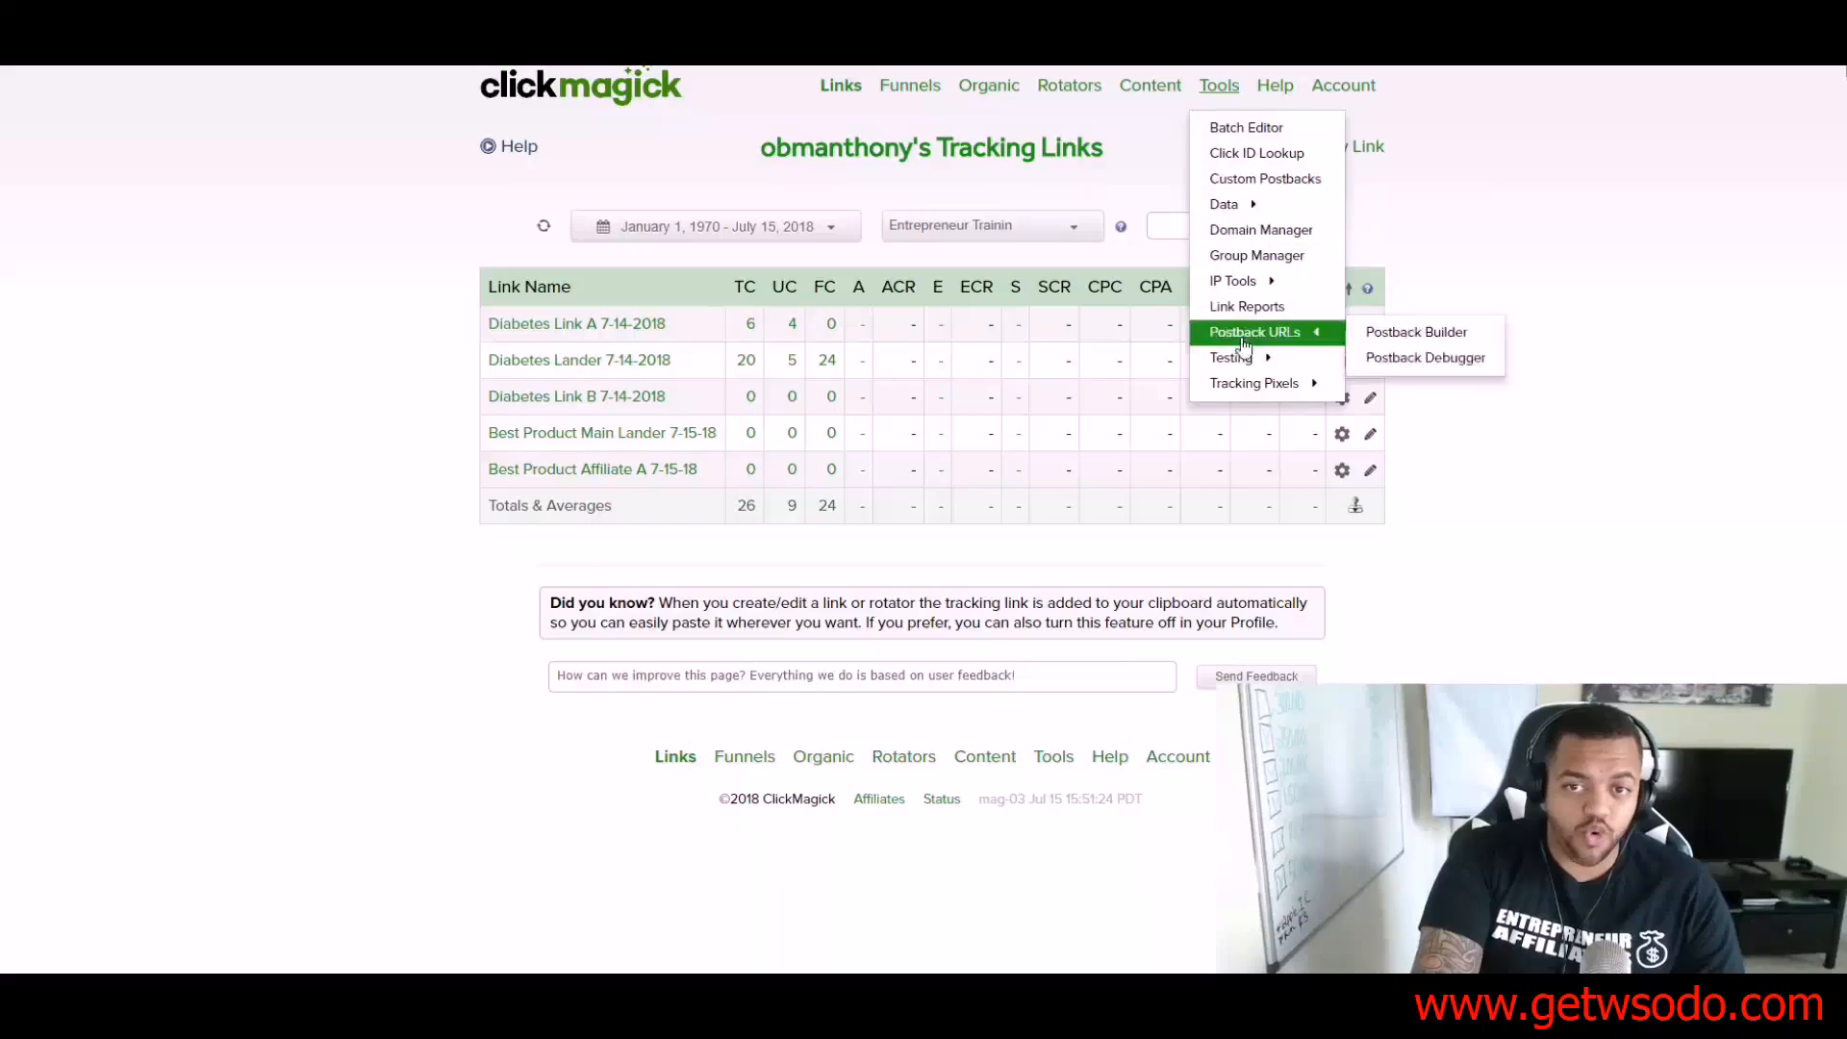
mouse_move(1240, 280)
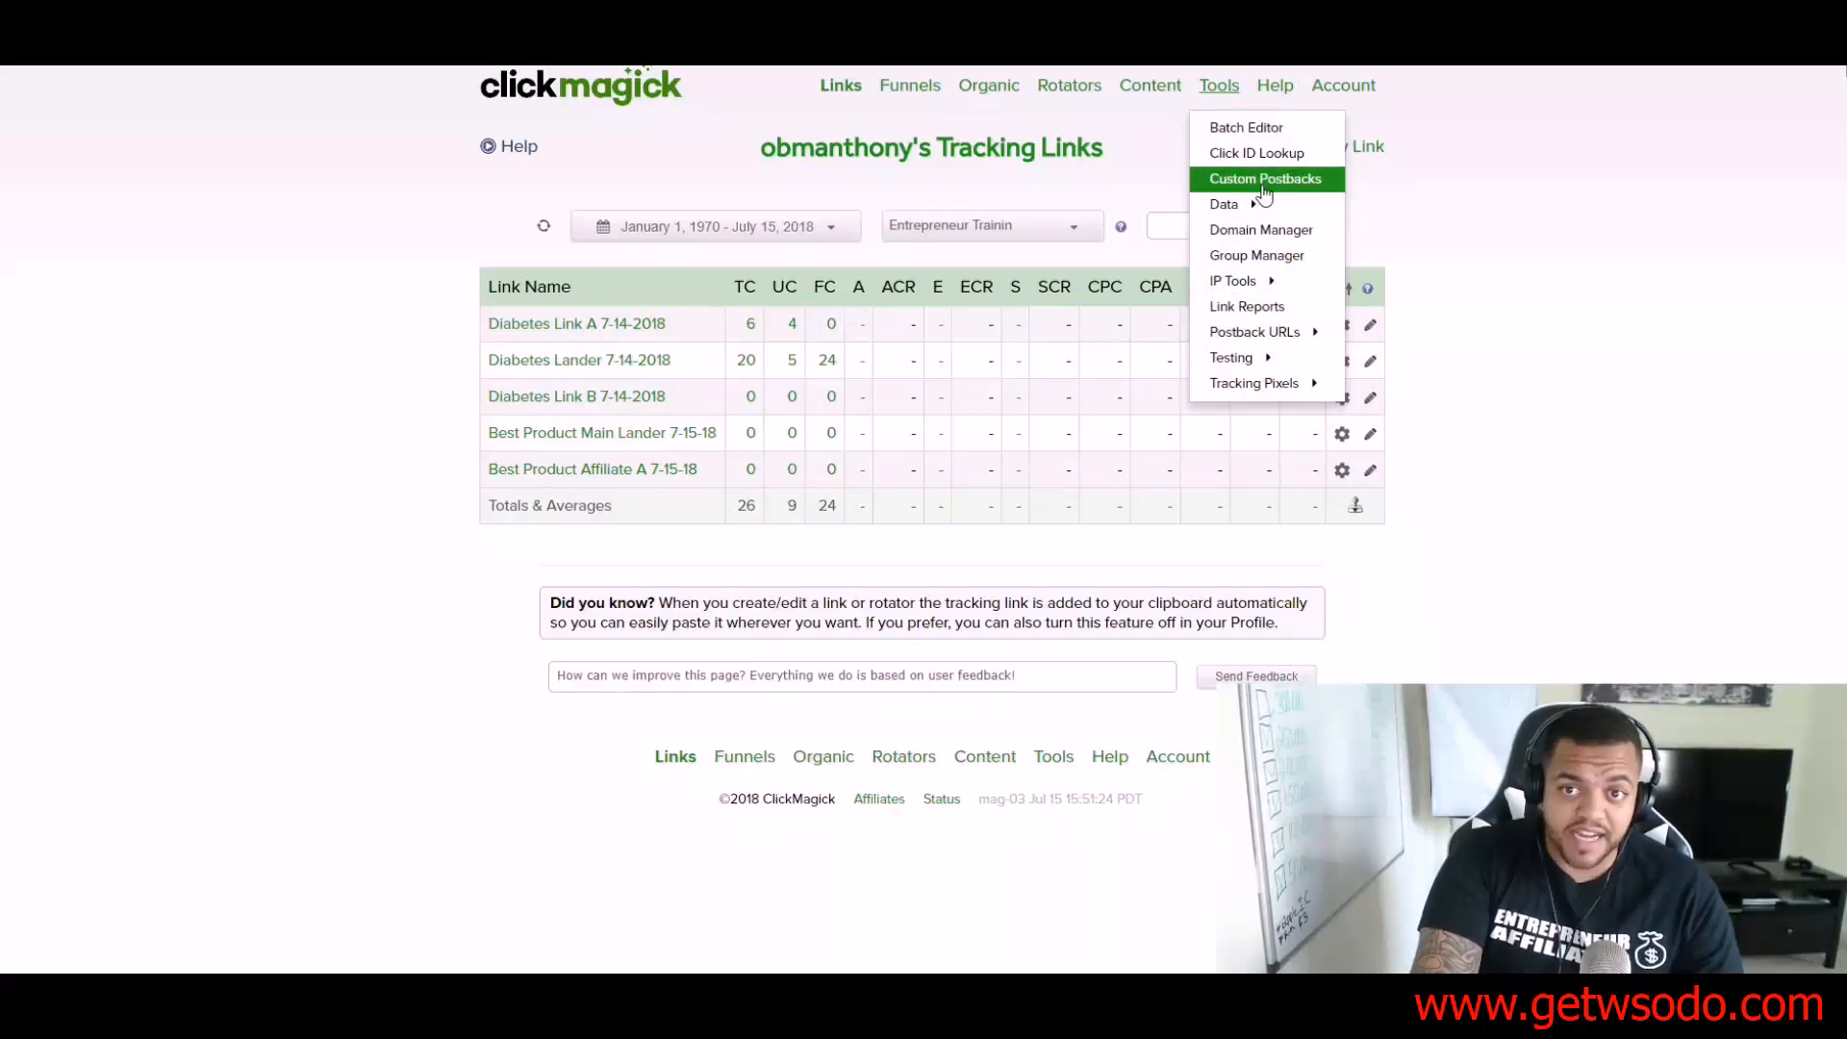
mouse_move(1309, 336)
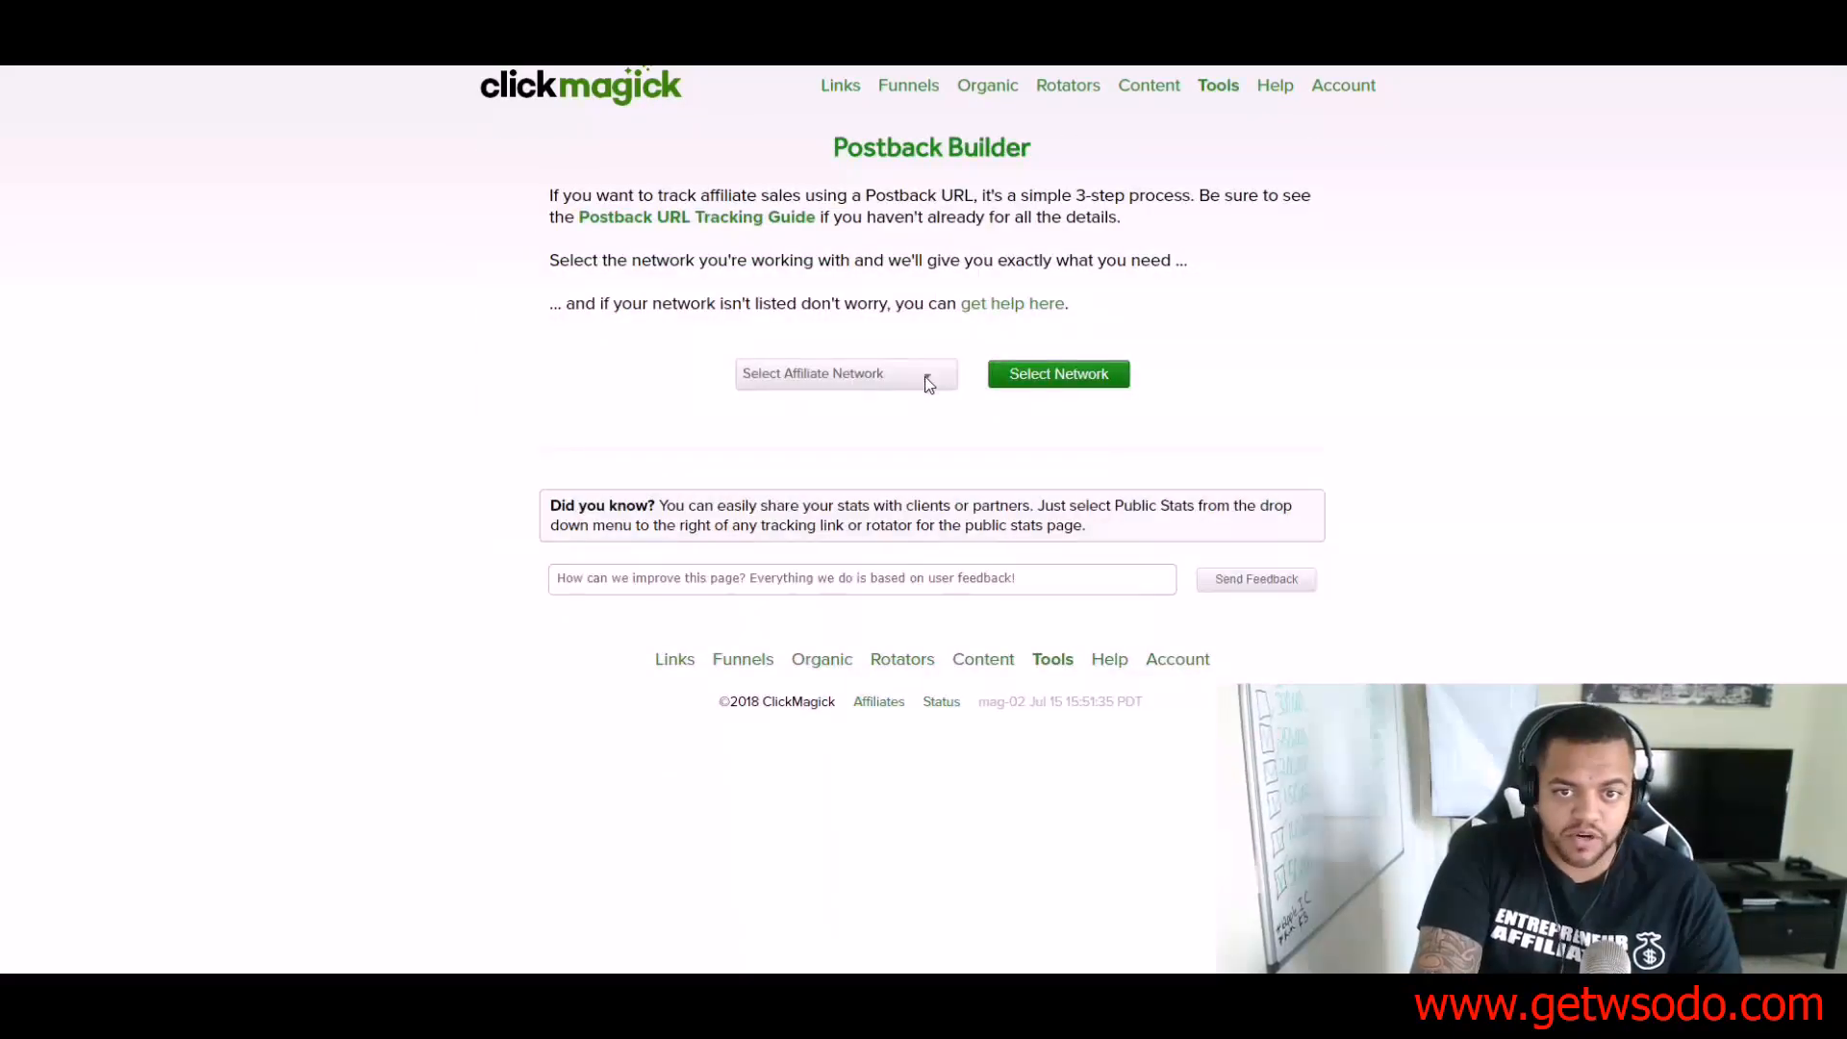
Step: Look through the affiliate networks and generate the postback details for Above All Offers
left_click(928, 383)
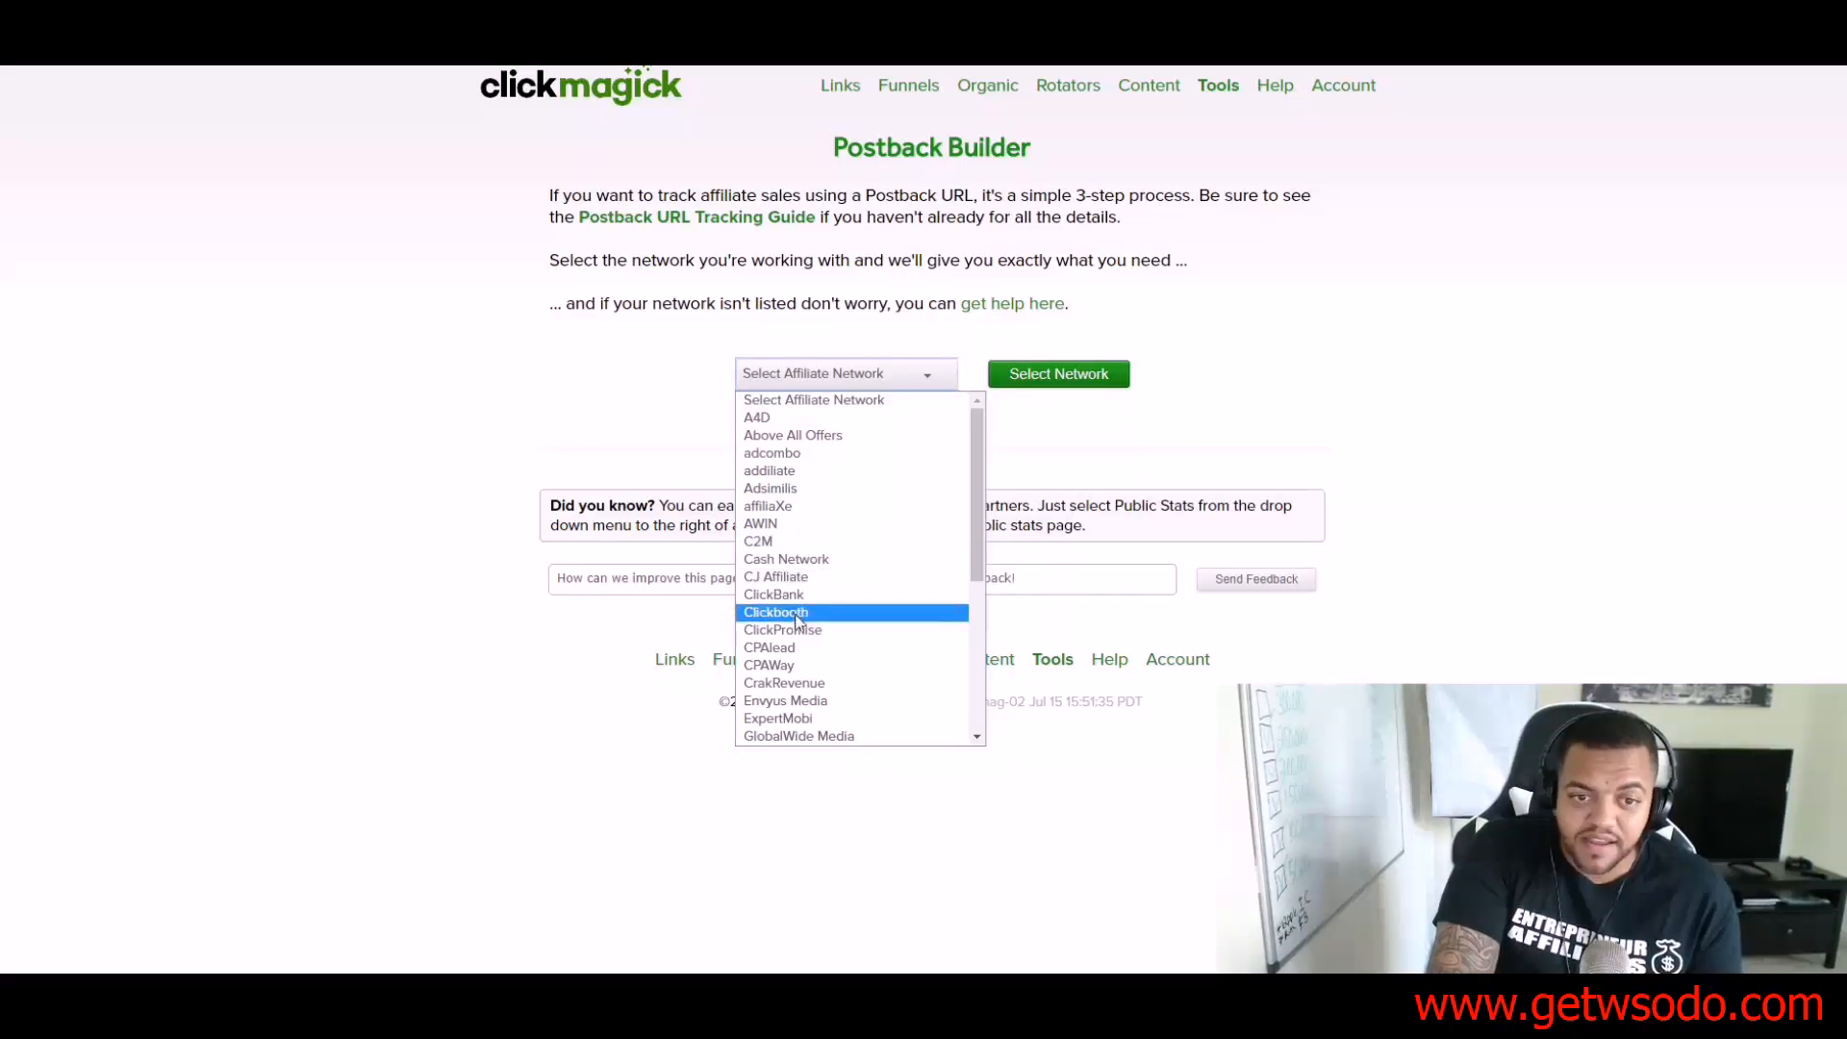
scroll(845, 664, "down", 1)
scroll(844, 664, "down", 3)
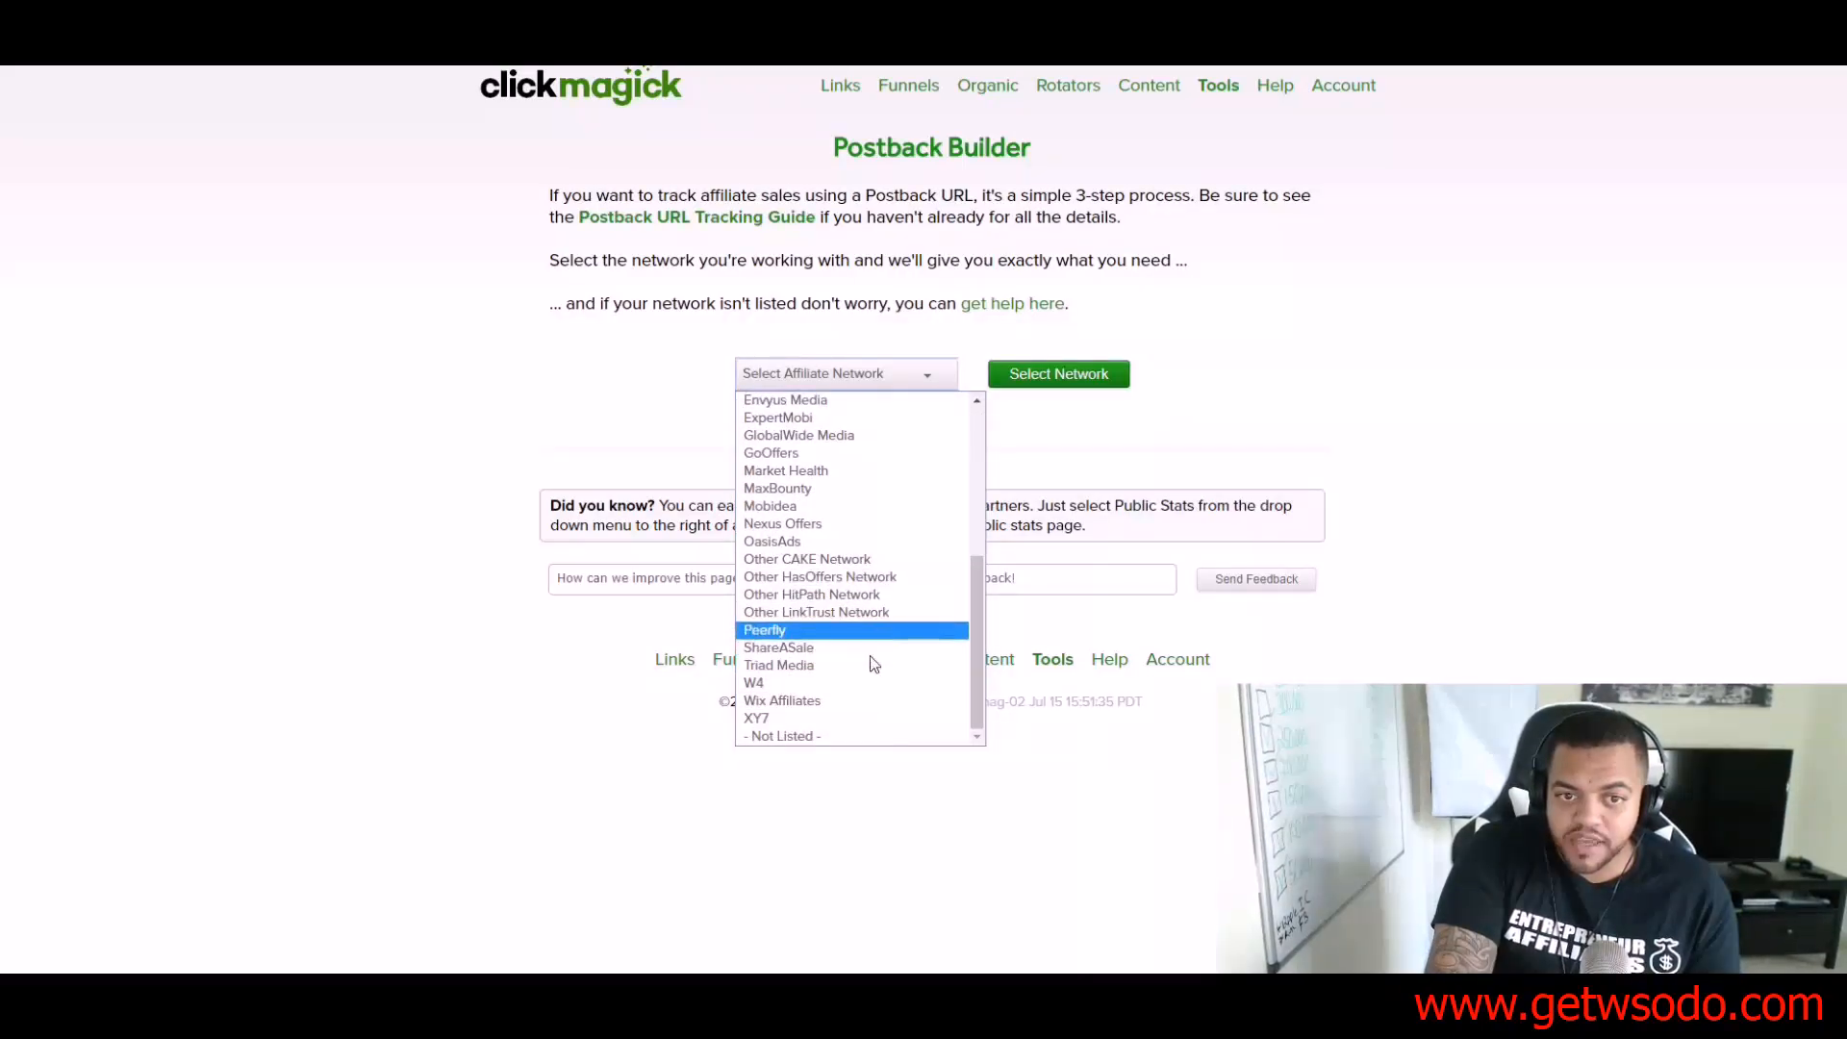
scroll(865, 673, "up", 5)
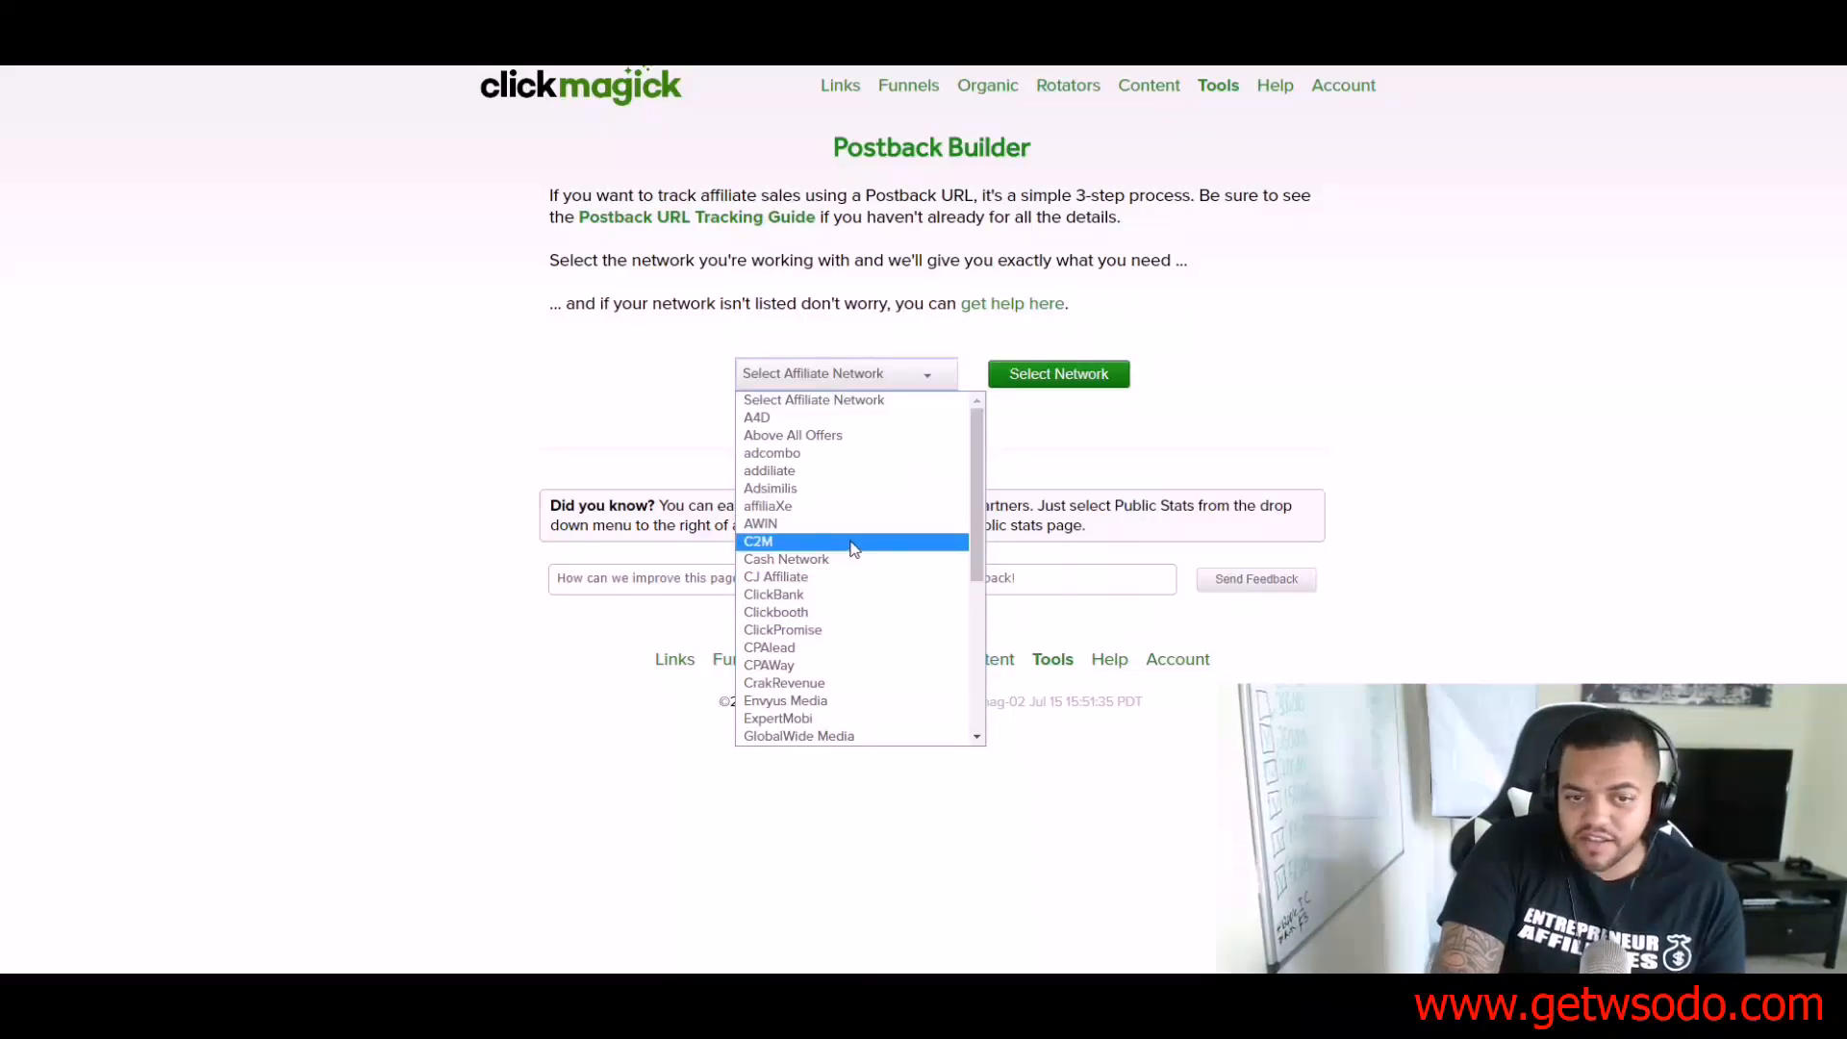
left_click(870, 434)
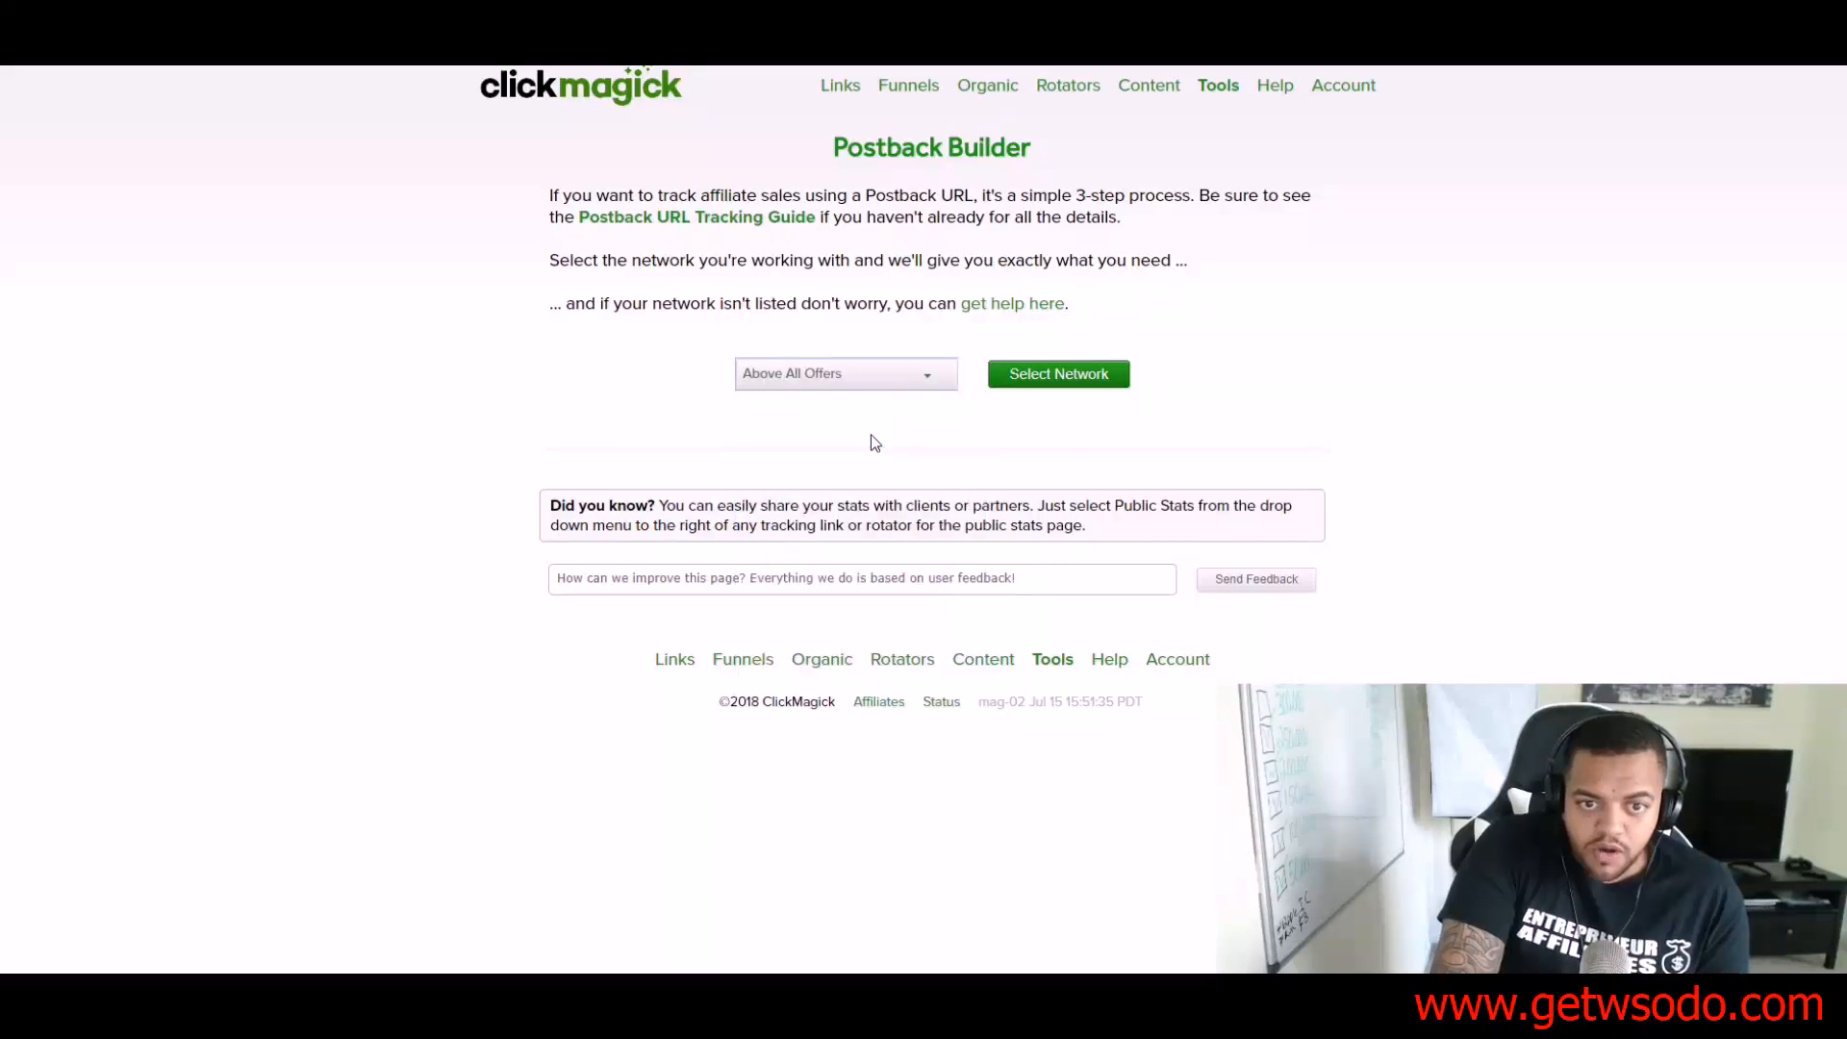
left_click(1106, 377)
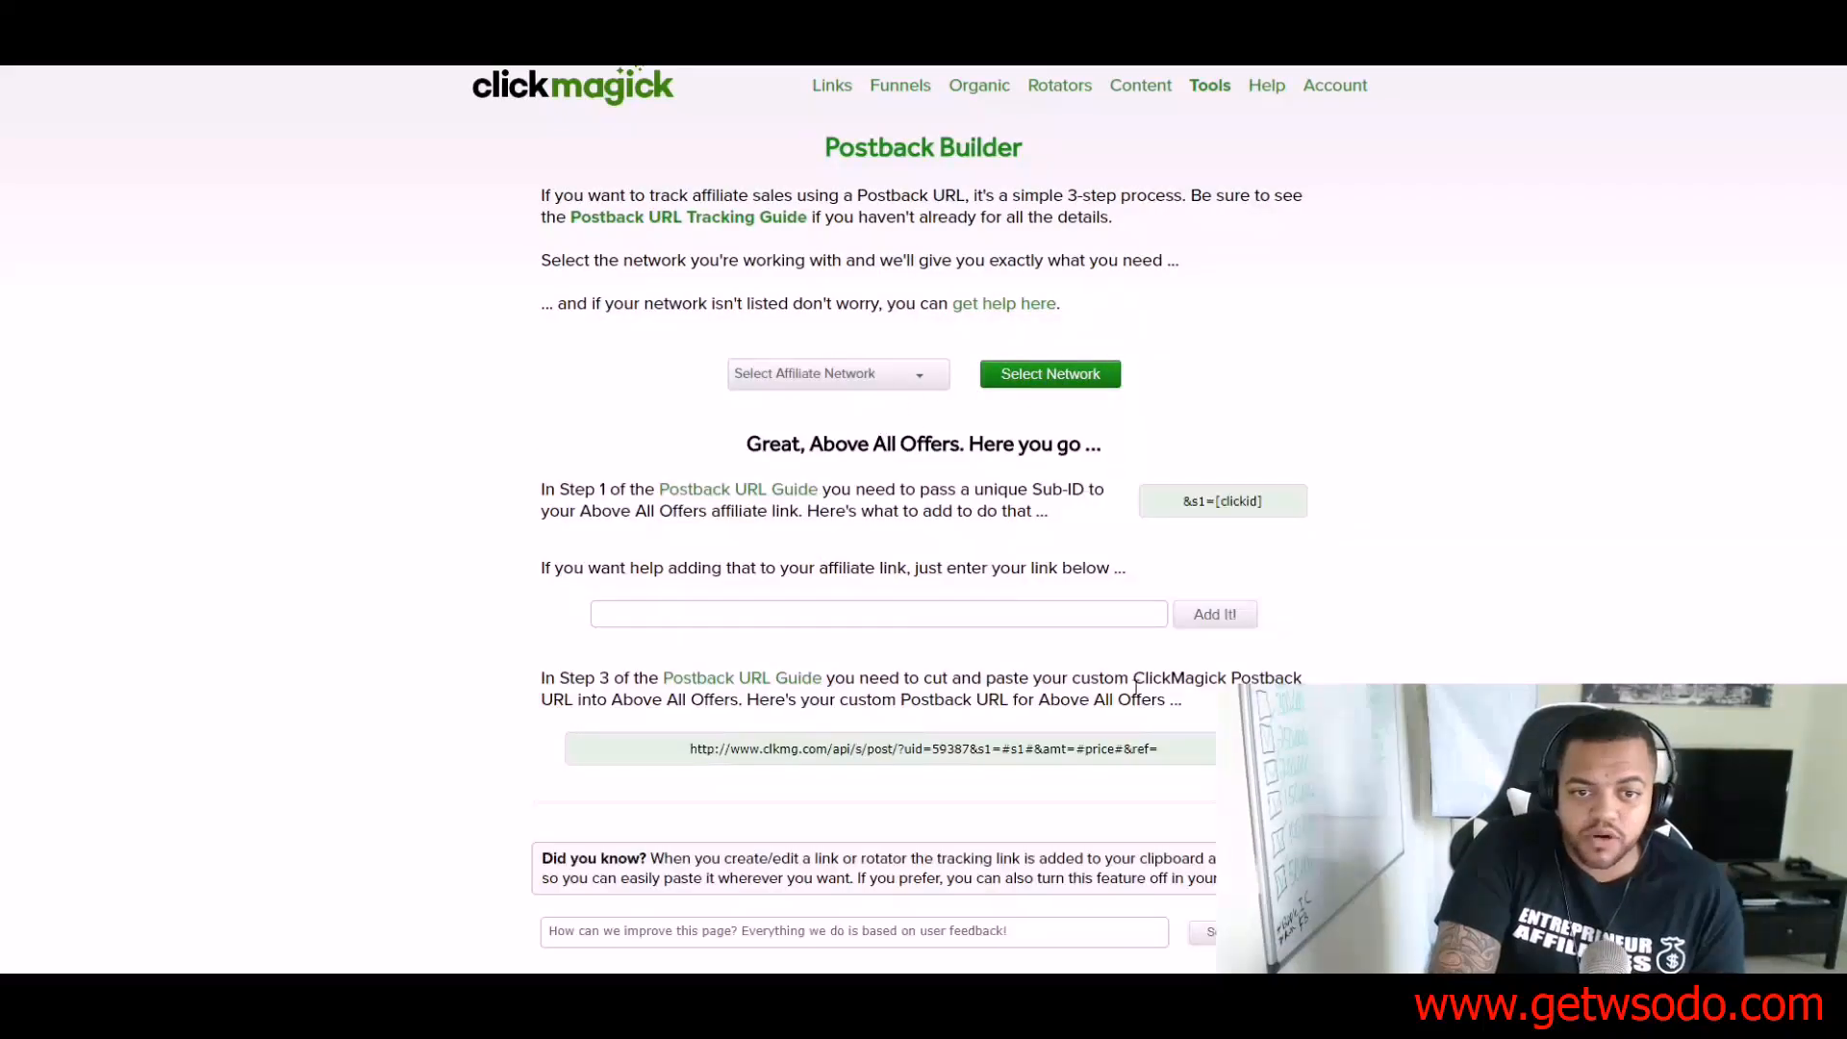
Step: Copy the custom clkmg.com Postback URL generated for Above All Offers in Step 3
left_click_drag(1156, 751, 698, 750)
right_click(737, 748)
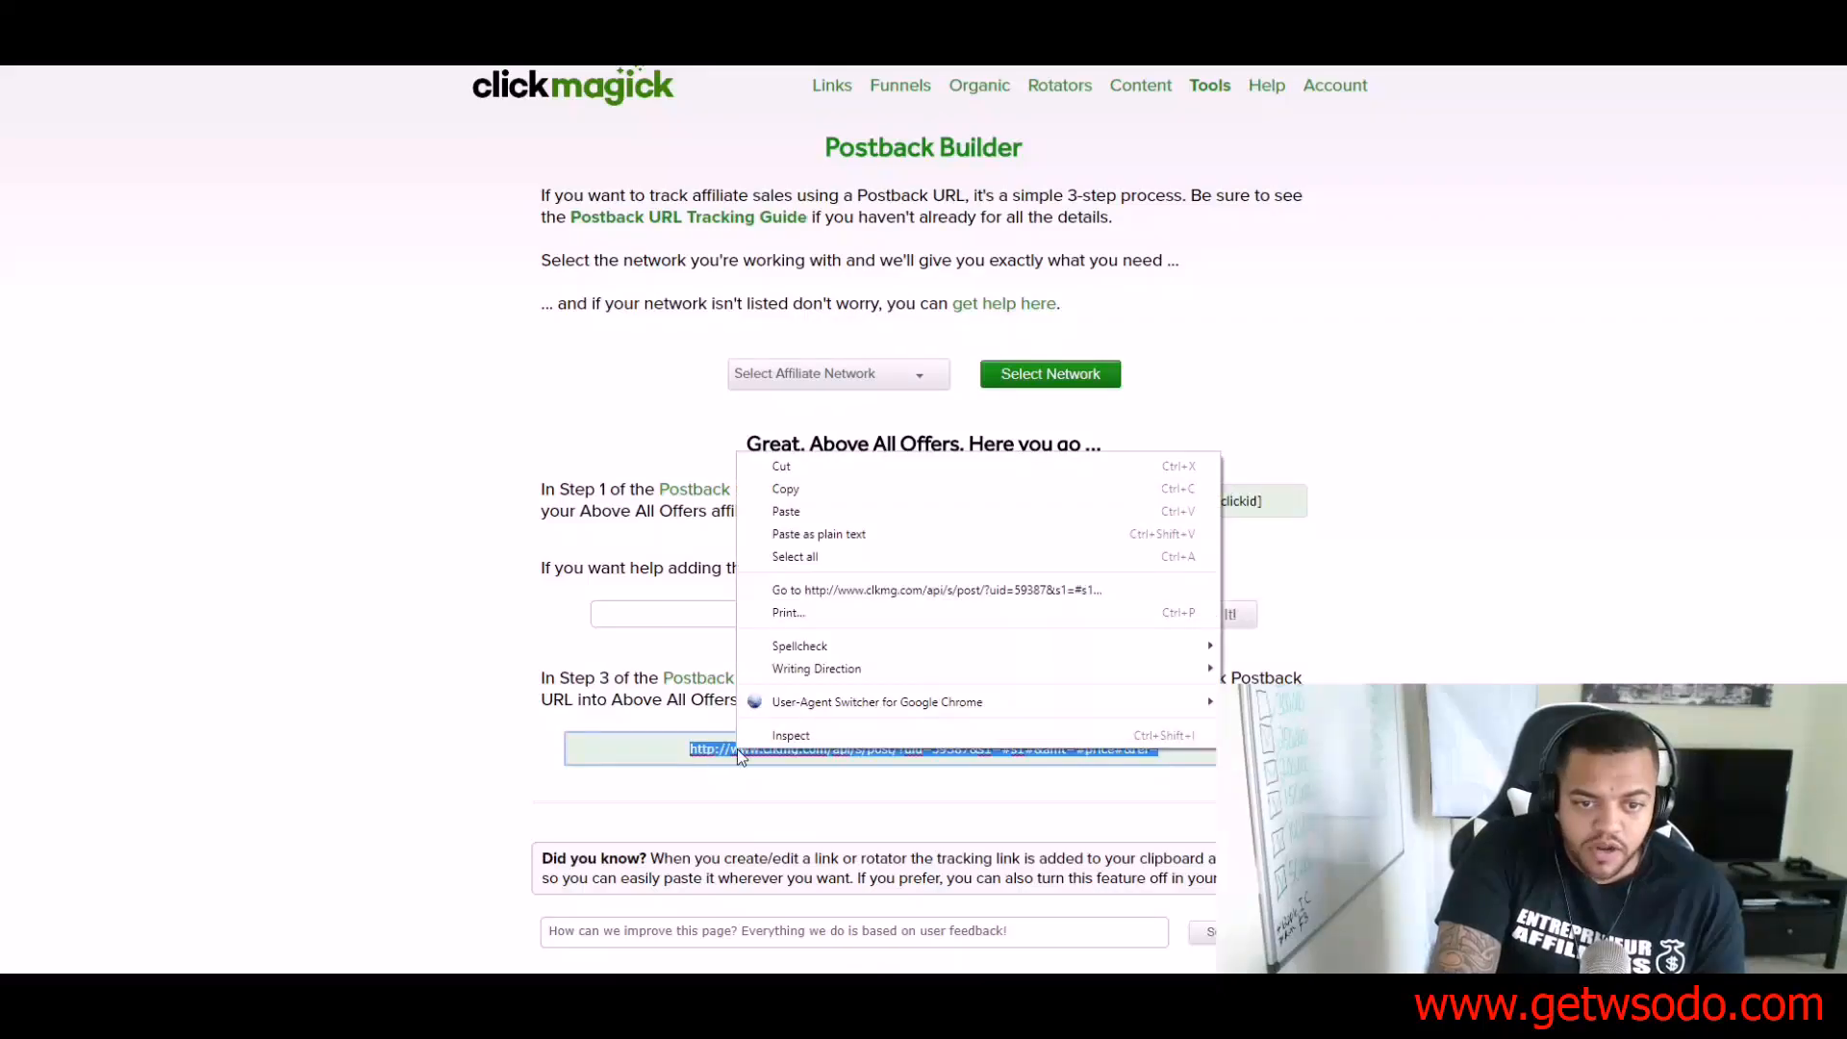
left_click(798, 492)
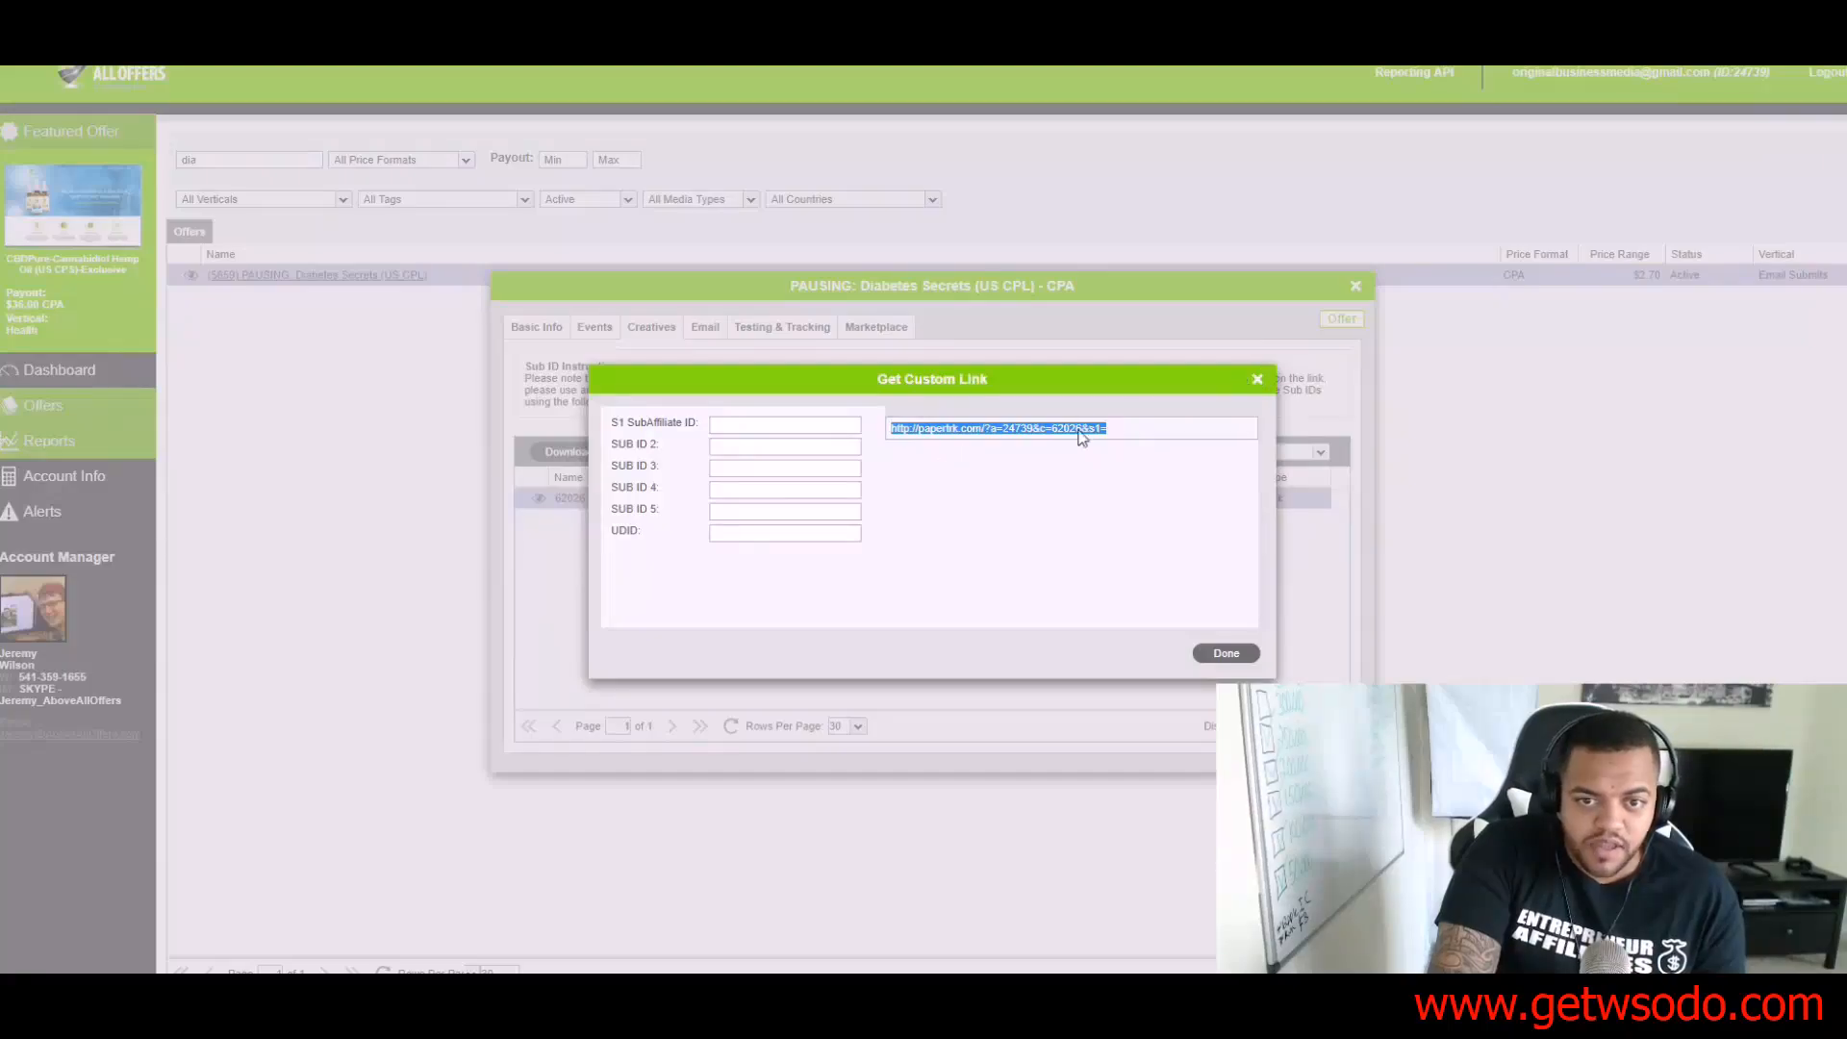
Step: In Above All Offers, close the custom link window, open the Diabetes Secrets offer's Testing & Tracking settings, and select the Postback URL (Server Pixel)
left_click(1256, 380)
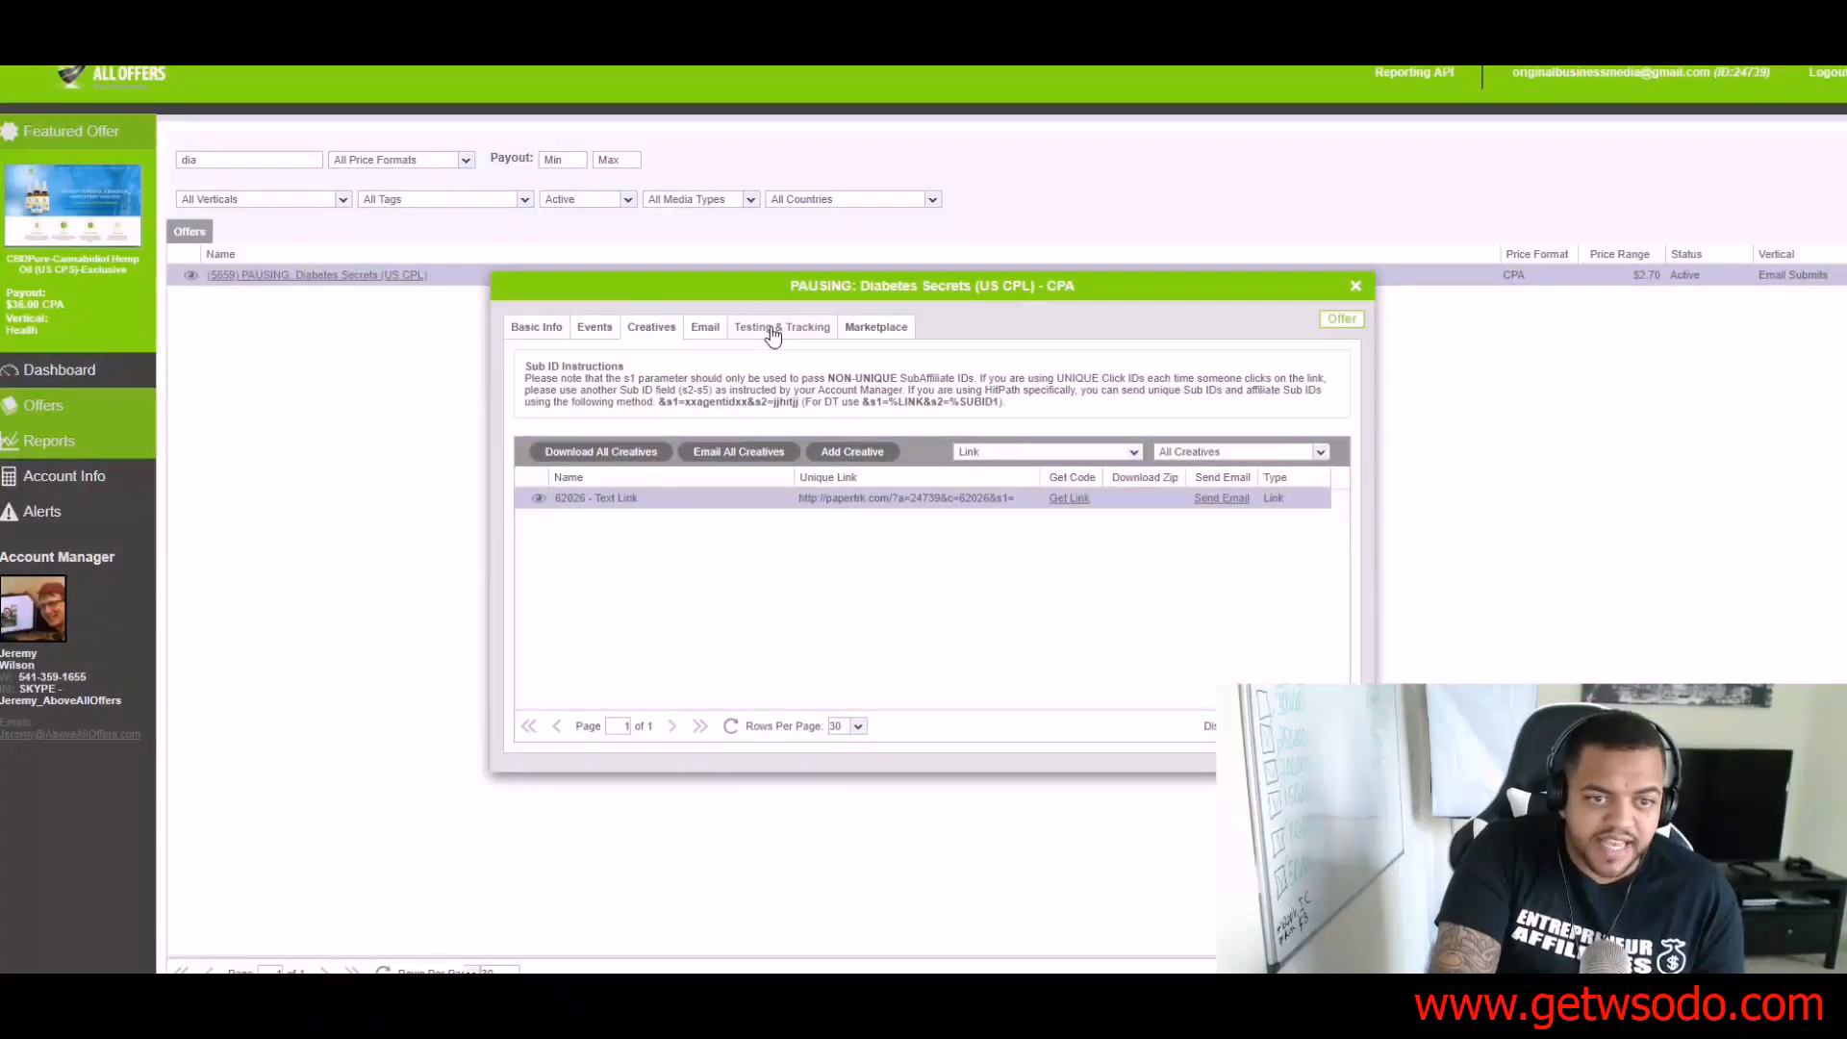
left_click(772, 330)
left_click(962, 544)
double_click(962, 543)
triple_click(962, 544)
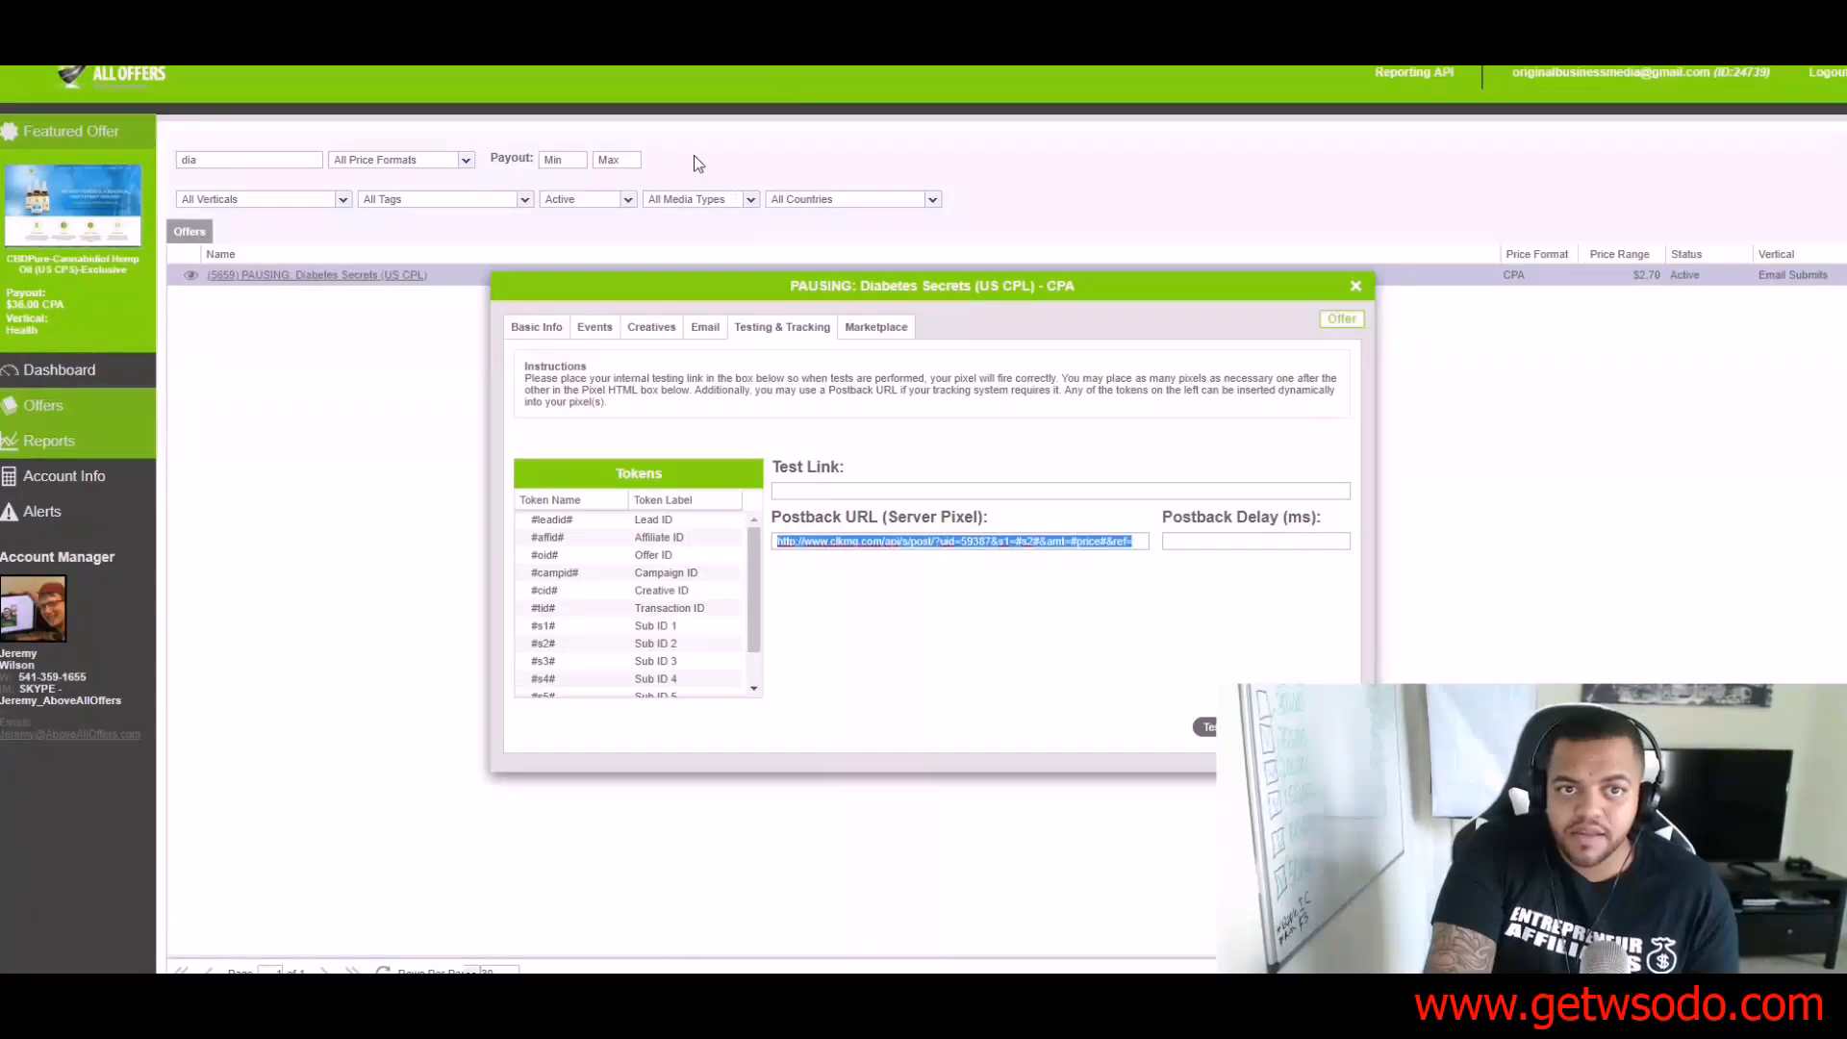
Step: Bring back the Notepad notes and paste the copied clkmg.com postback URL after "4) Postback URL -"
left_click_drag(0, 328, 951, 307)
type("-")
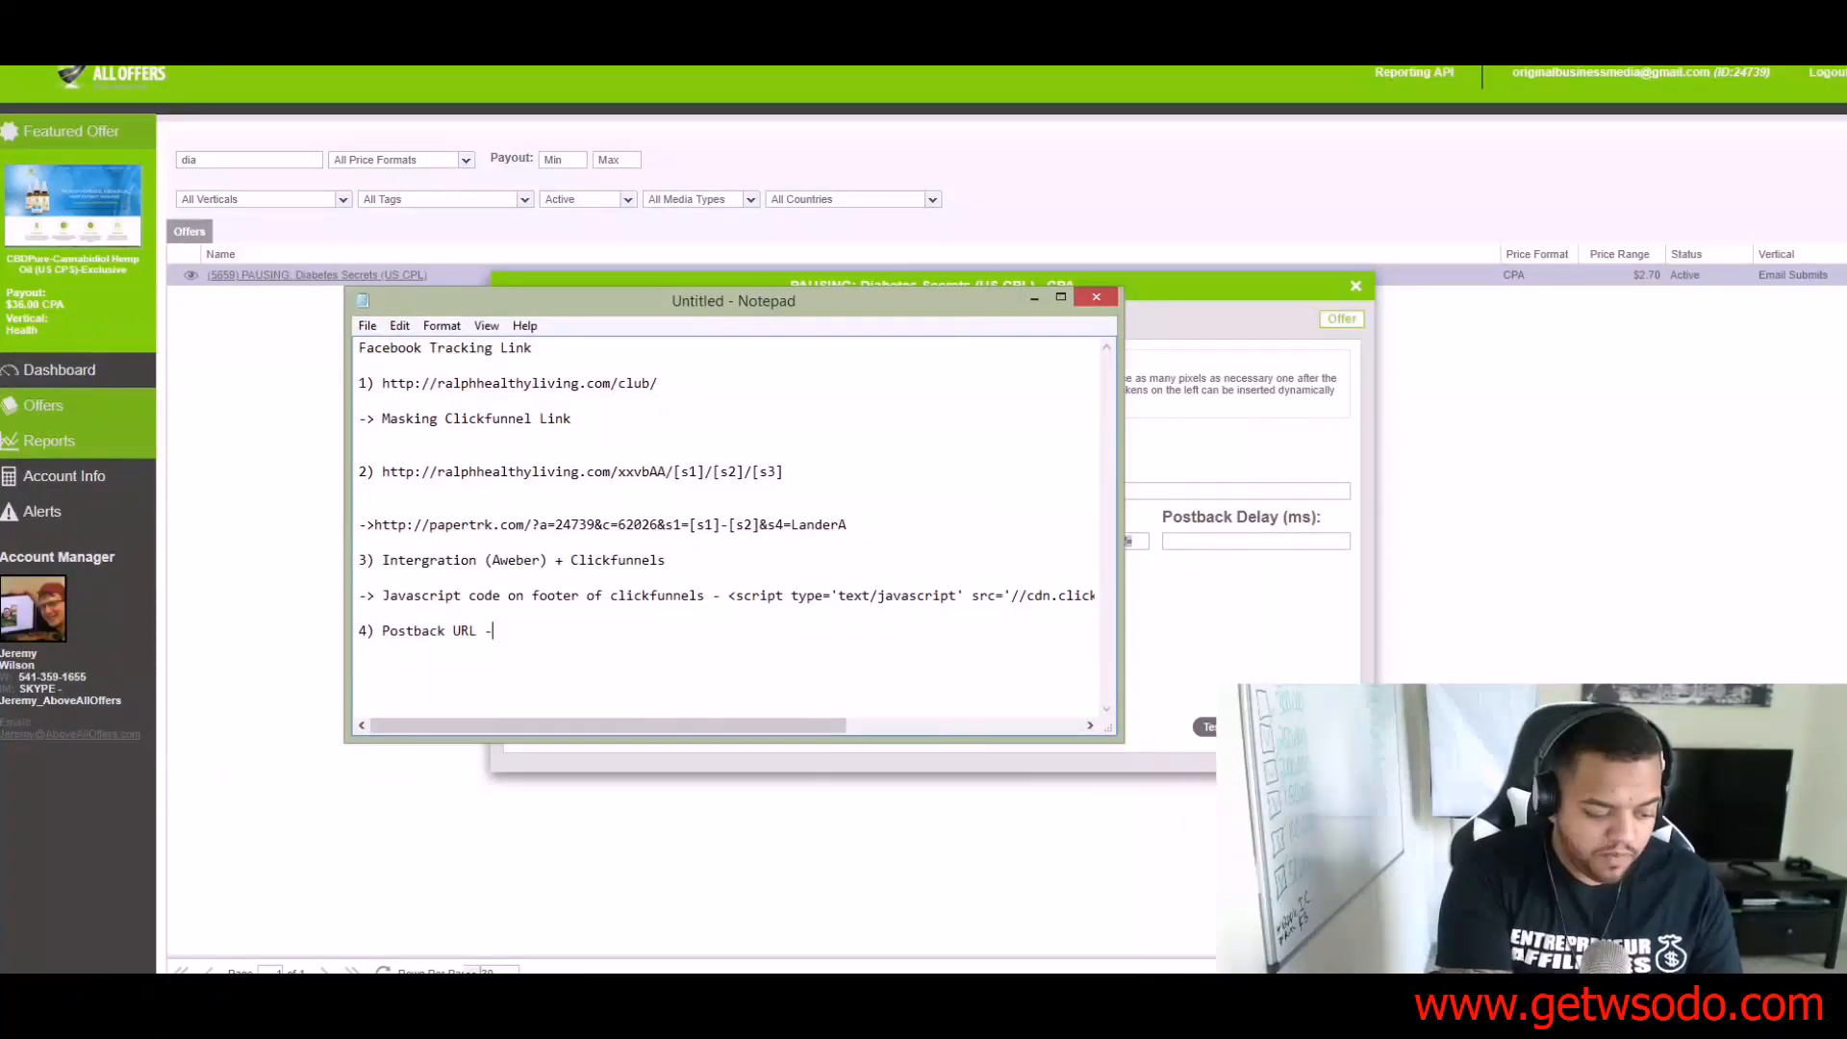
key("ctrl+v")
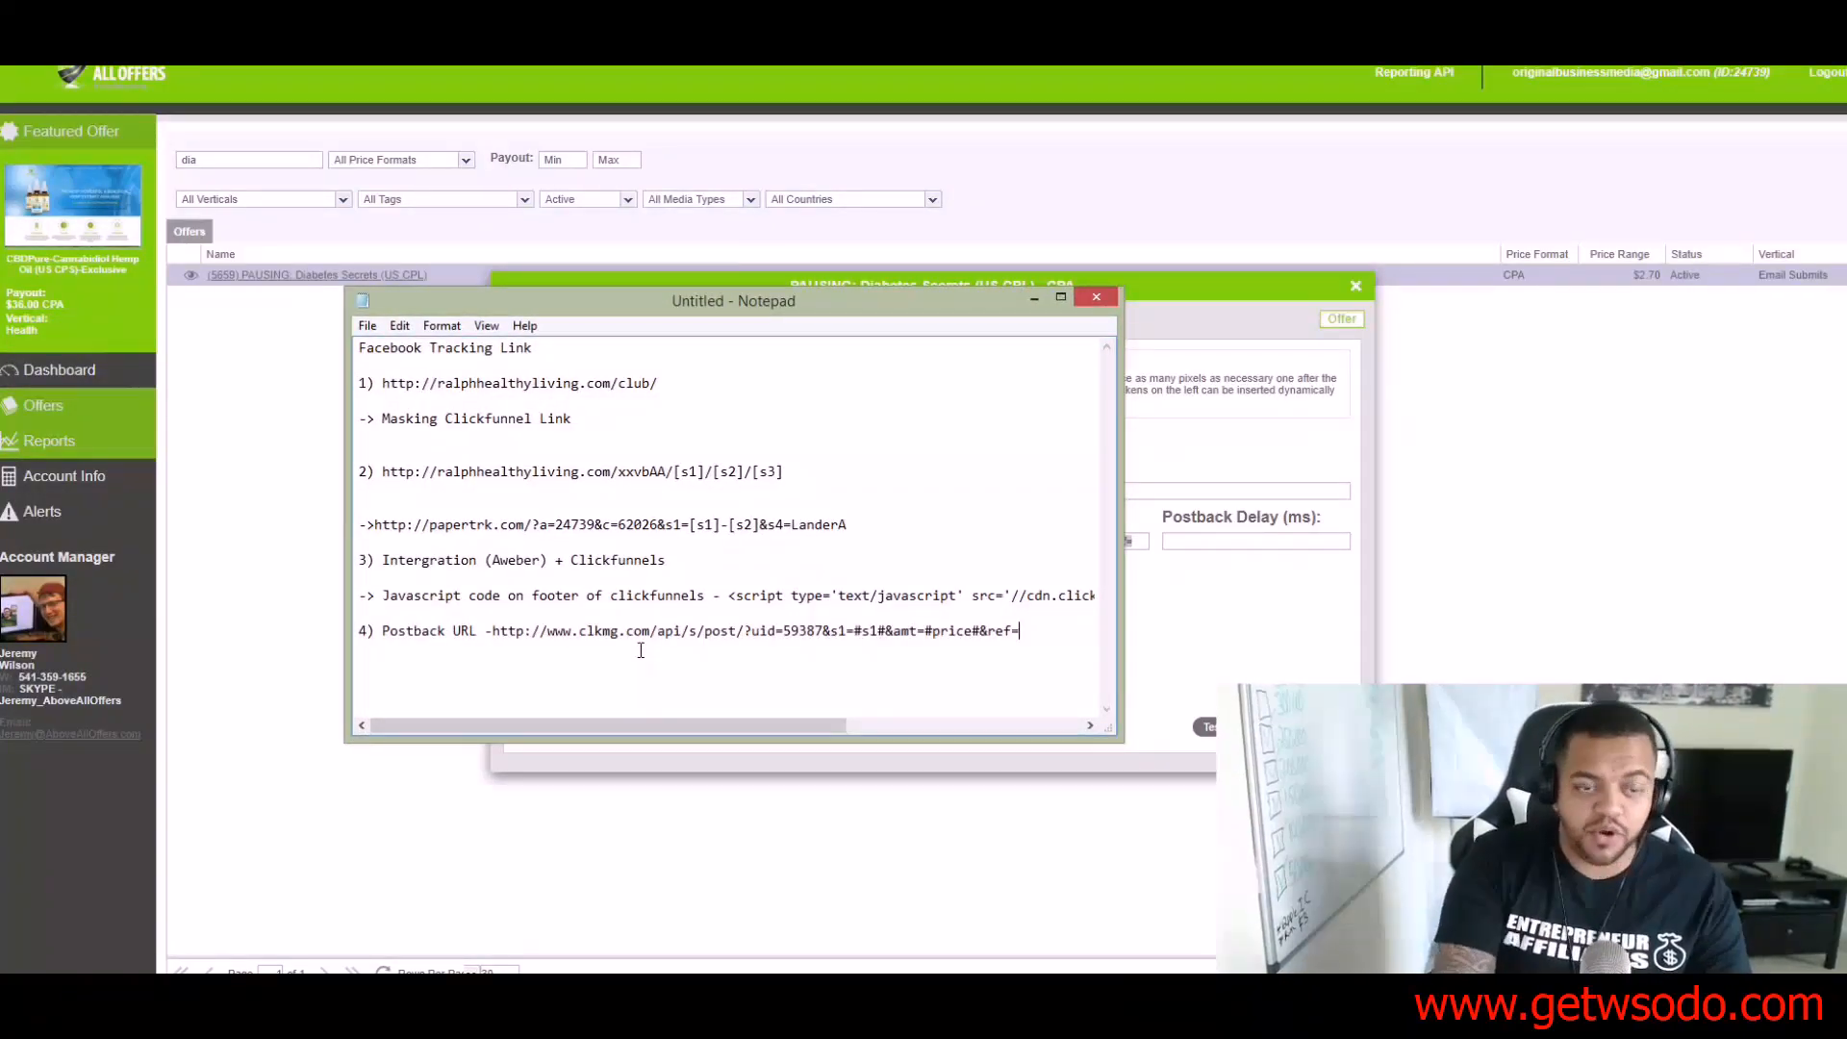
Step: Insert "(affiliate offer)" after "Postback URL" in note item 4 and move the notes out of view
left_click(508, 627)
key("Left")
key("Left")
key("Left")
key("Left")
type("(a")
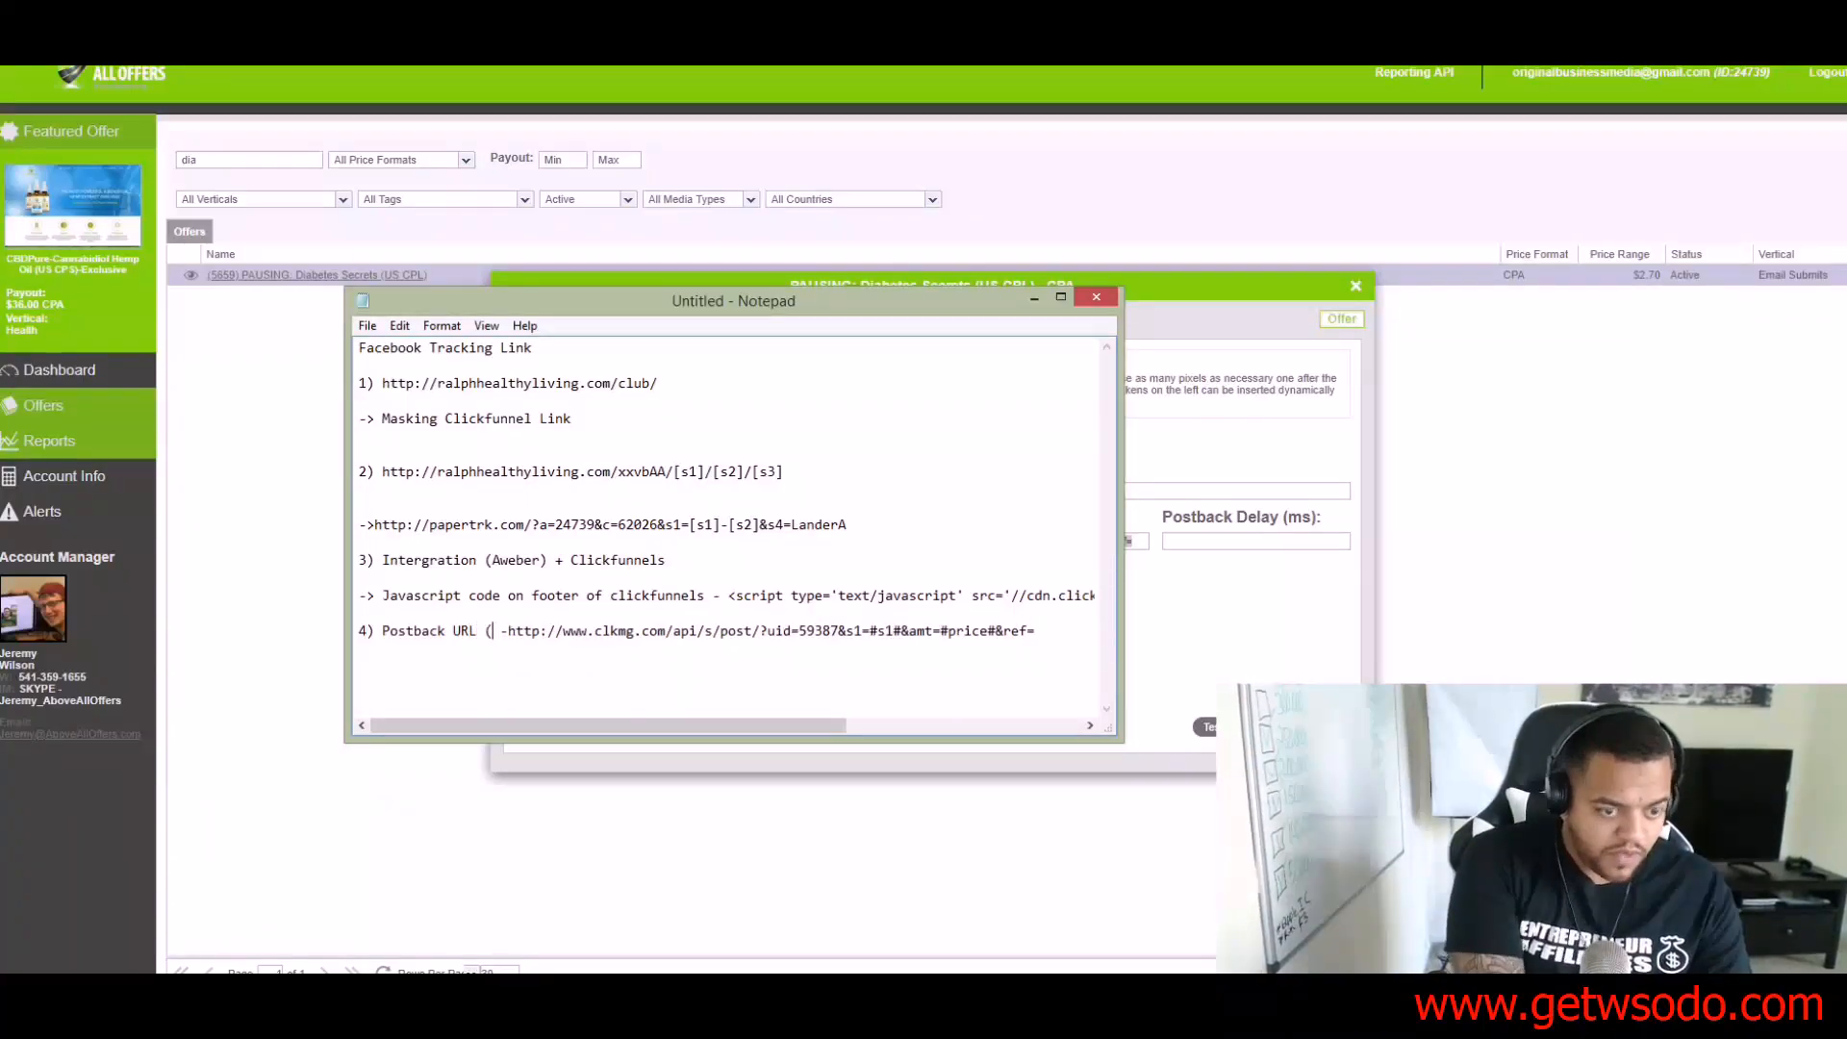
type("ffiliate offe")
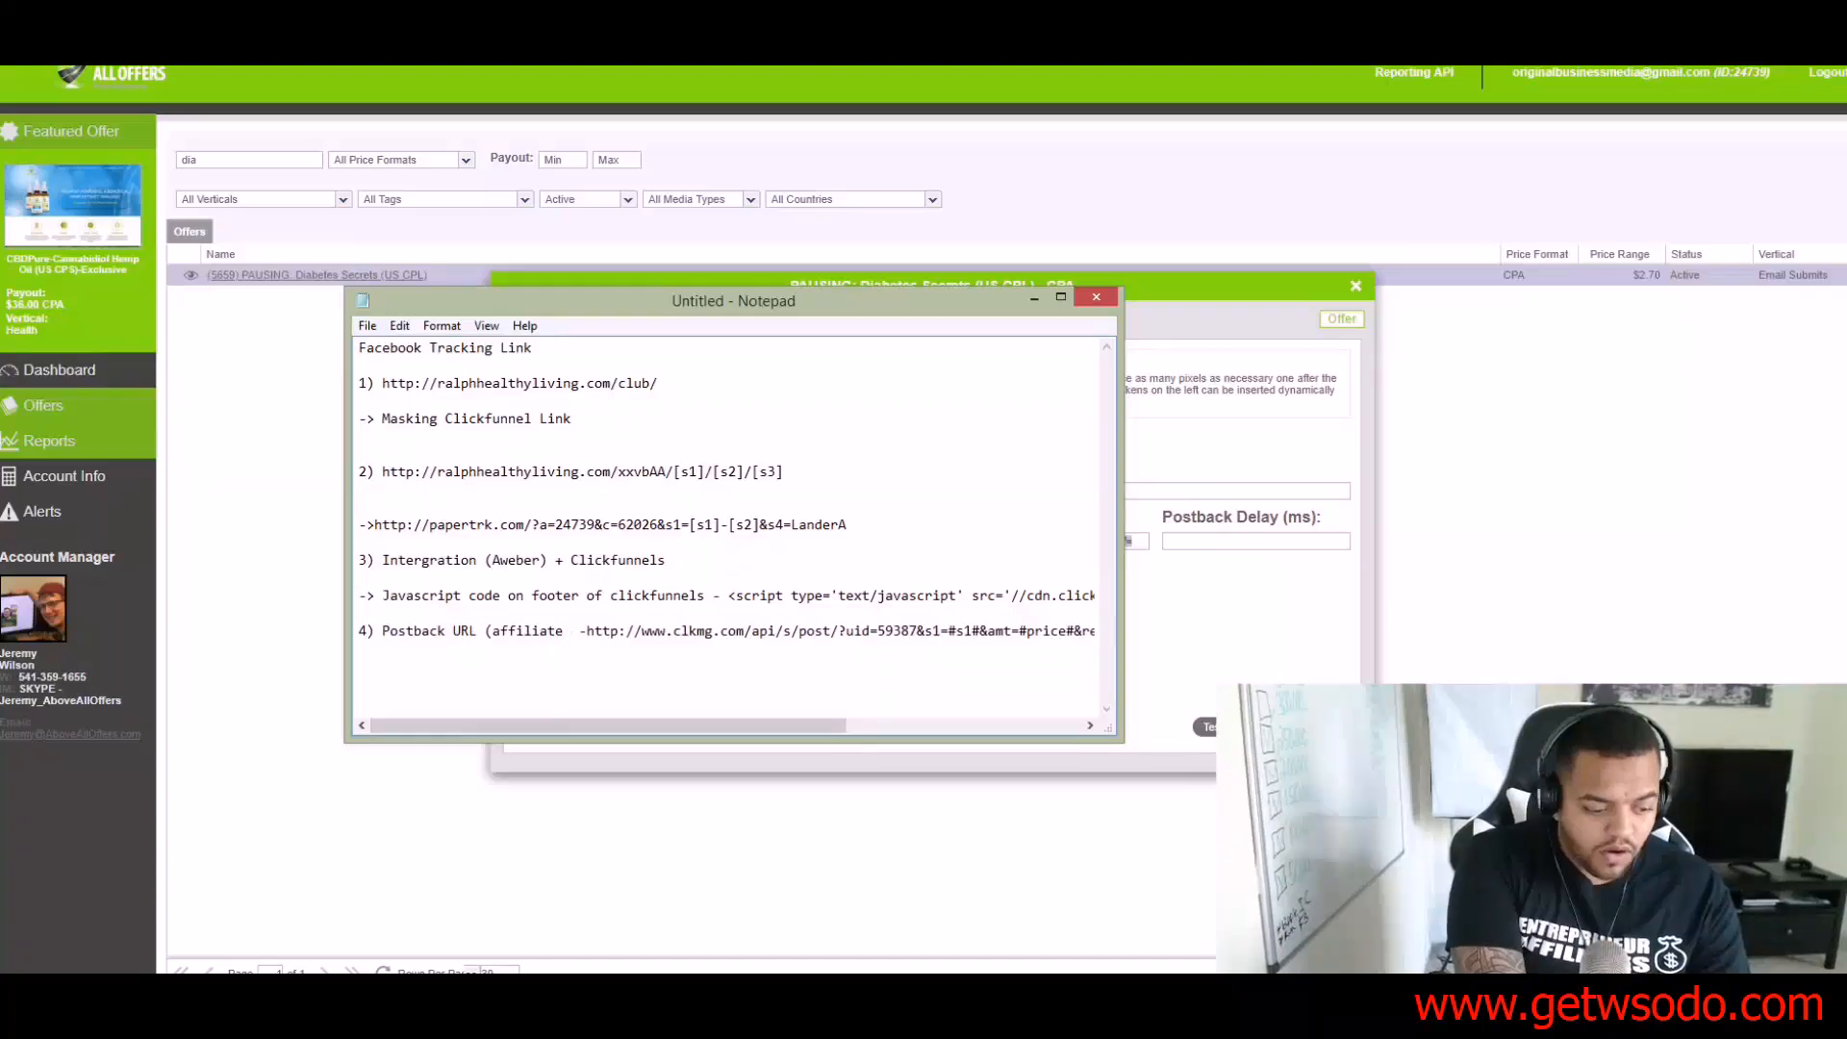
type("r)")
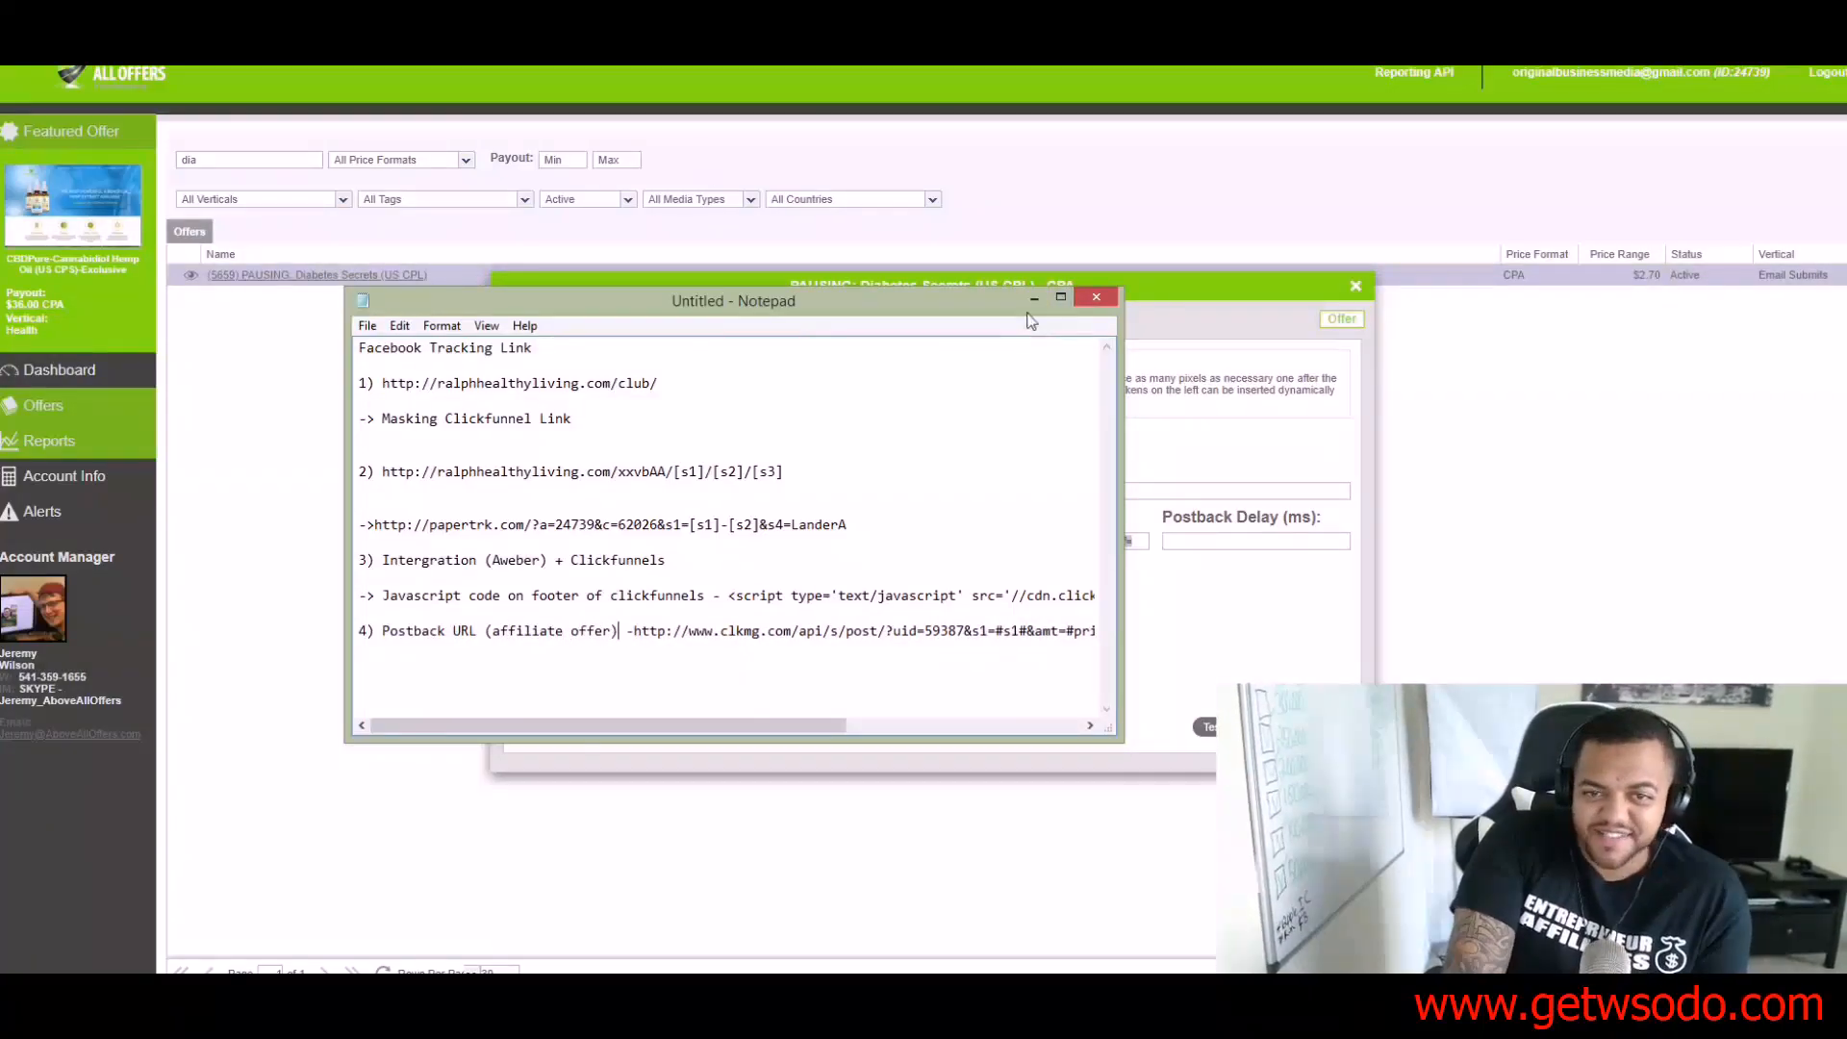
left_click_drag(990, 289, 5, 288)
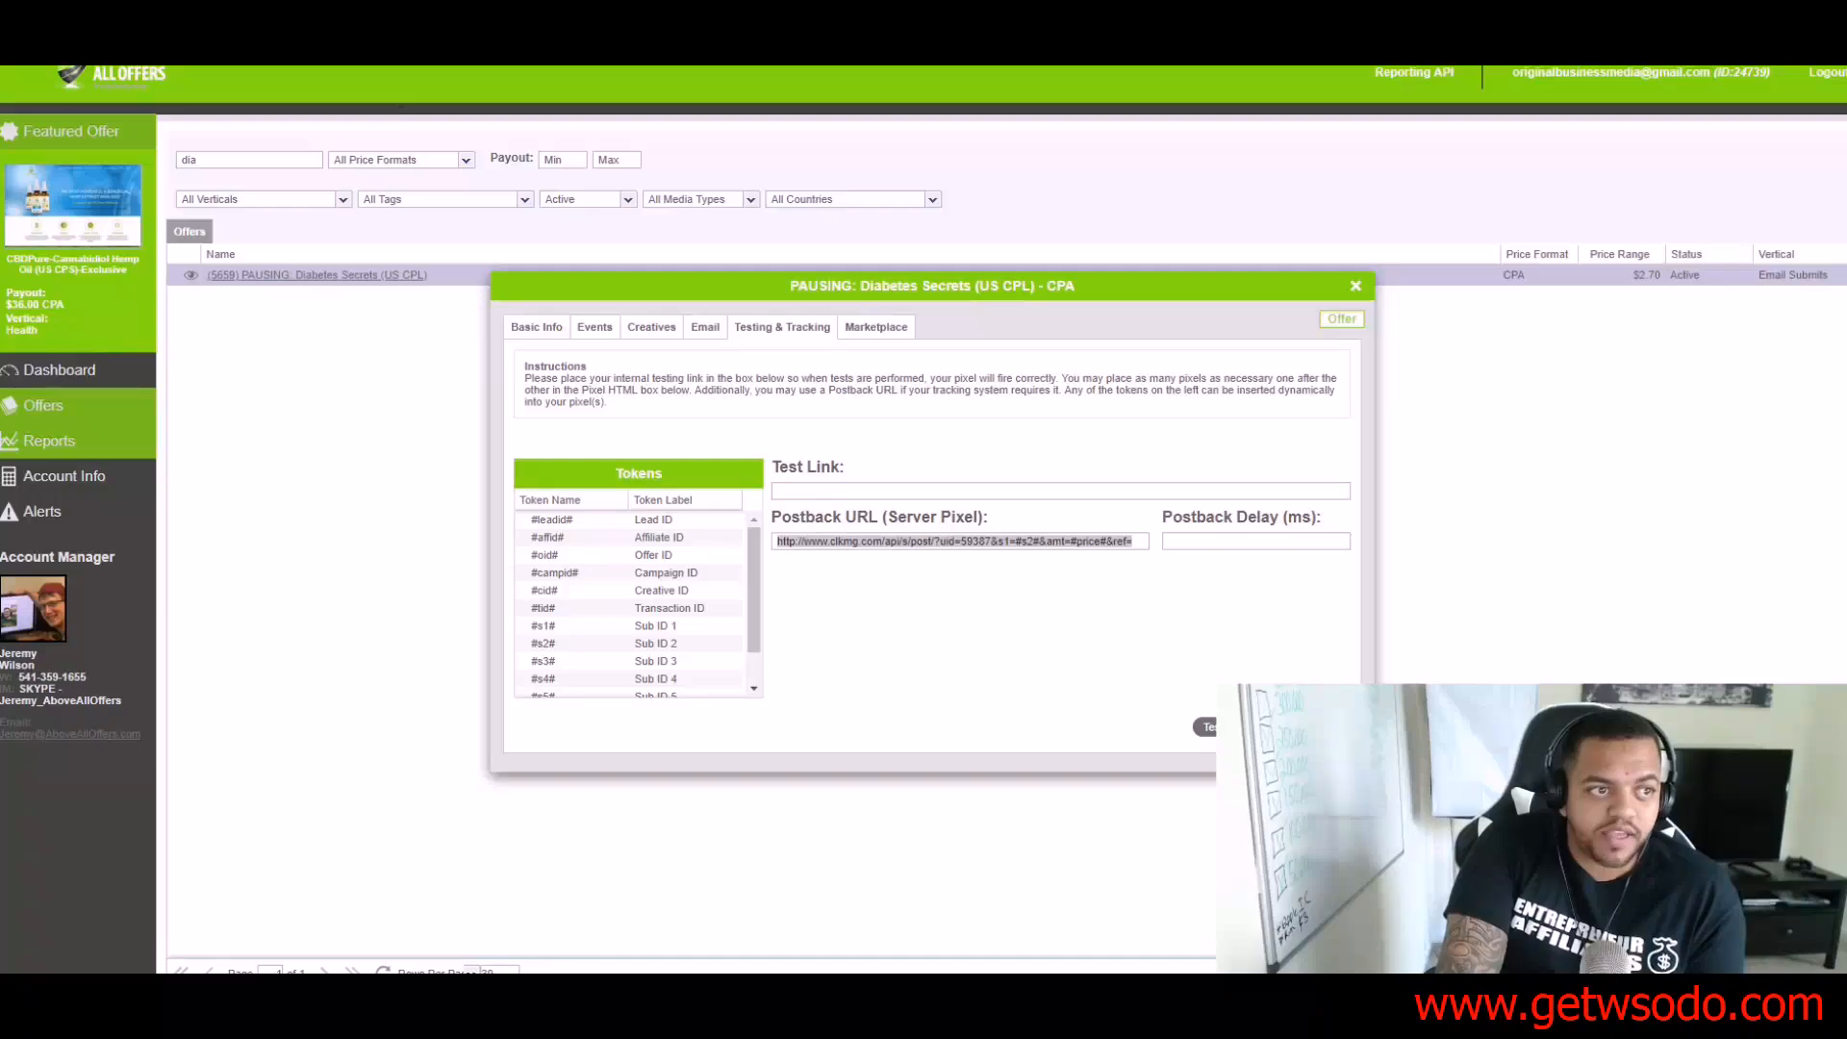
Step: Bring back the Notepad notes, review the item 1 tracking link and the item 2 Sub-ID link, and move the notes away
left_click_drag(2, 245, 833, 197)
left_click(944, 188)
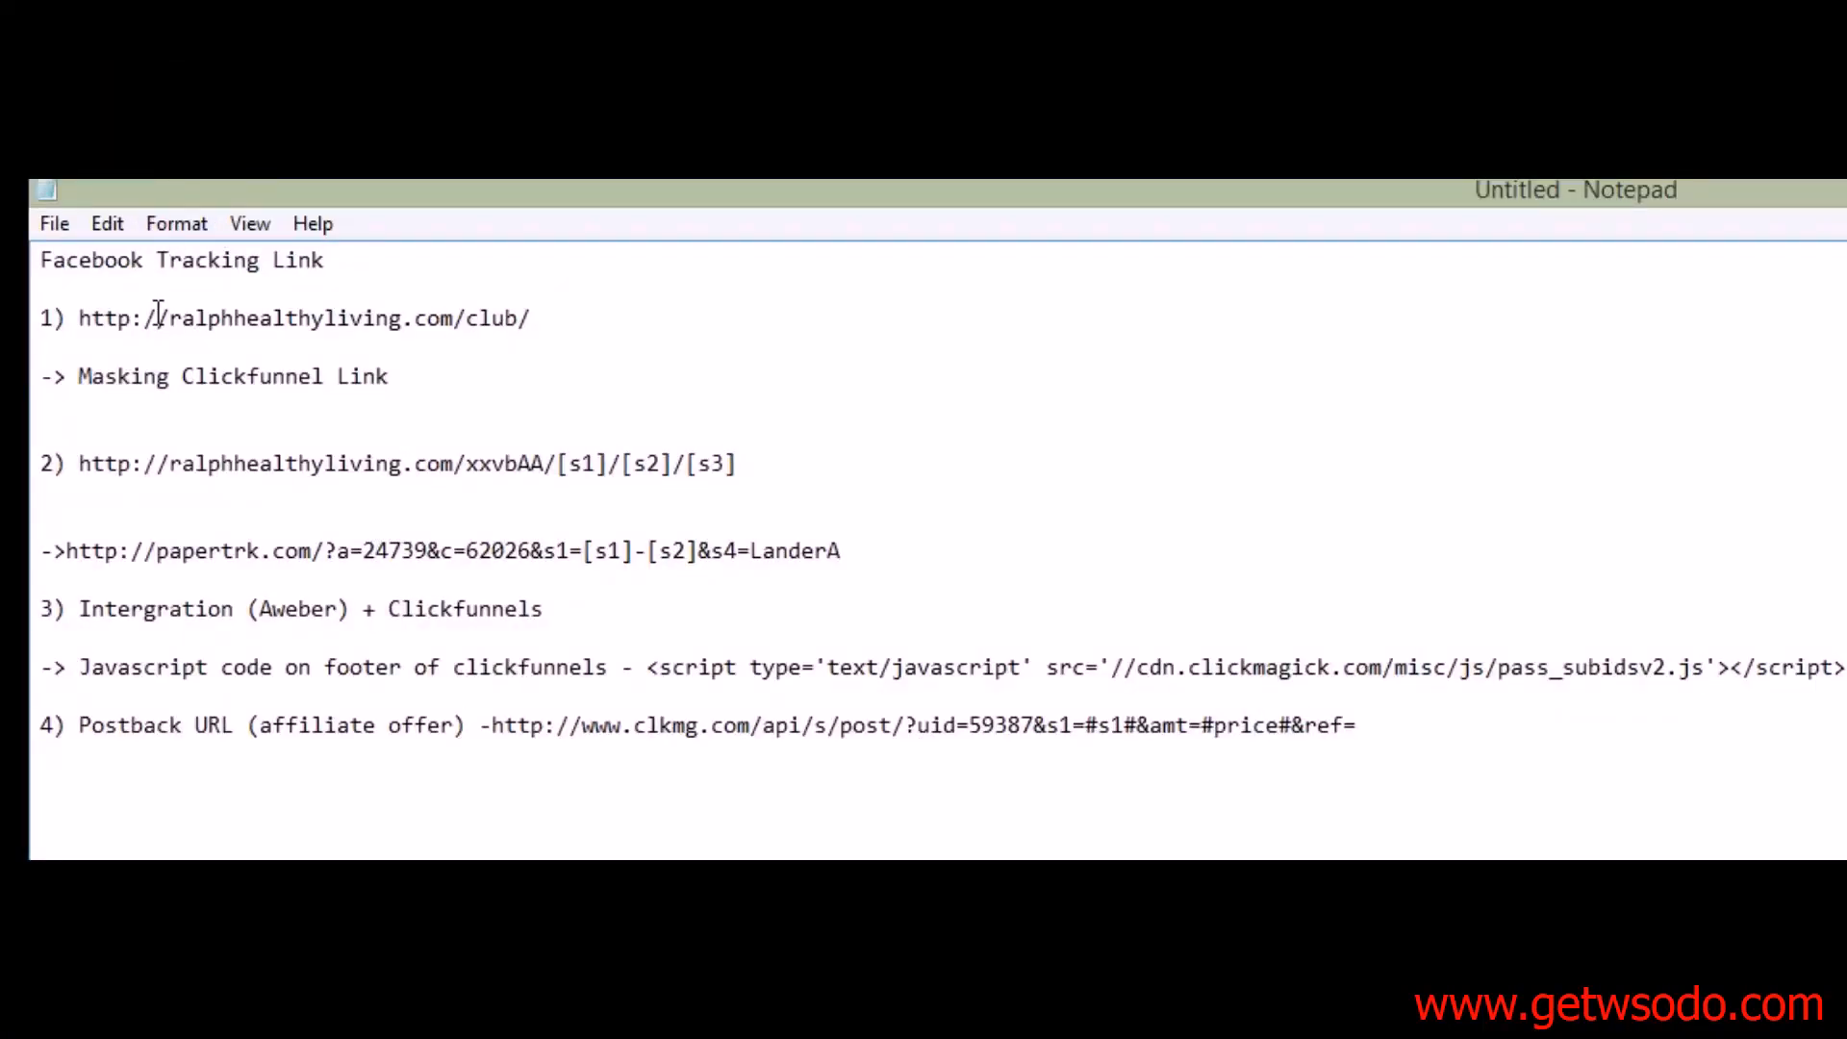
left_click_drag(549, 323, 116, 317)
left_click(269, 400)
left_click_drag(81, 464, 735, 464)
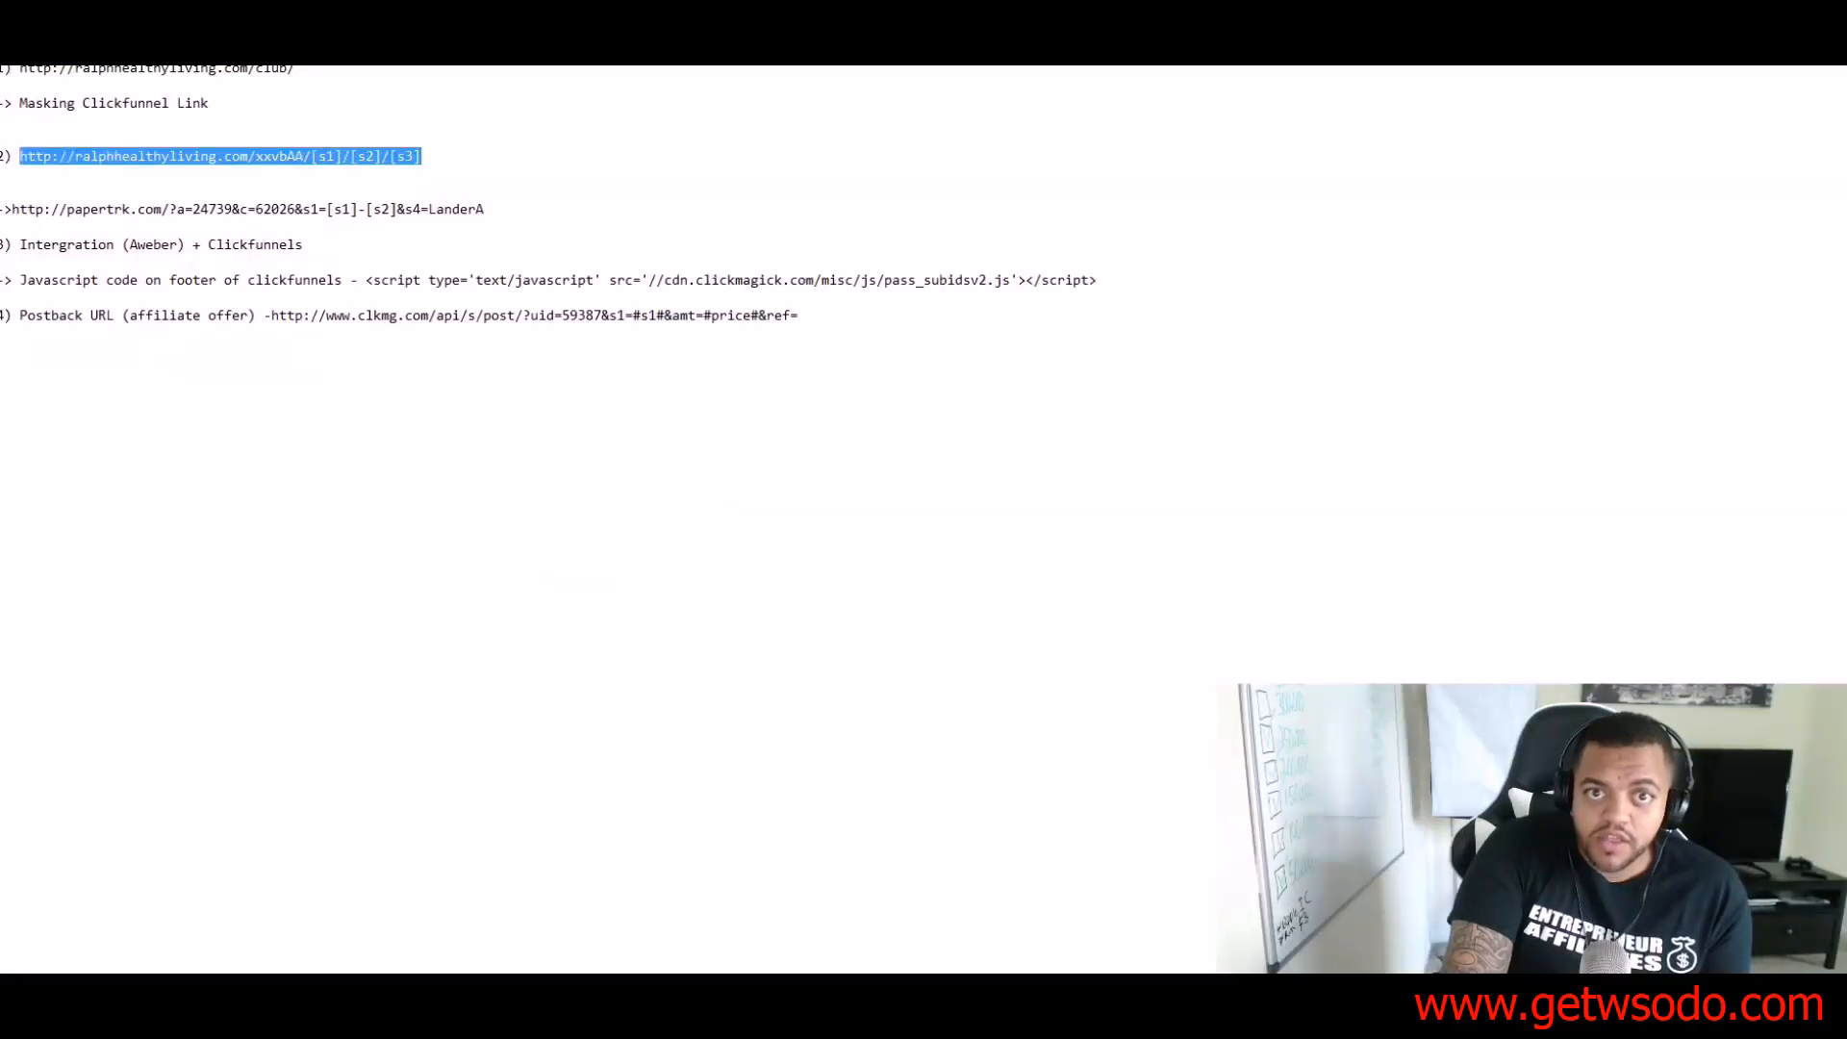
left_click(490, 131)
left_click_drag(900, 67, 1, 202)
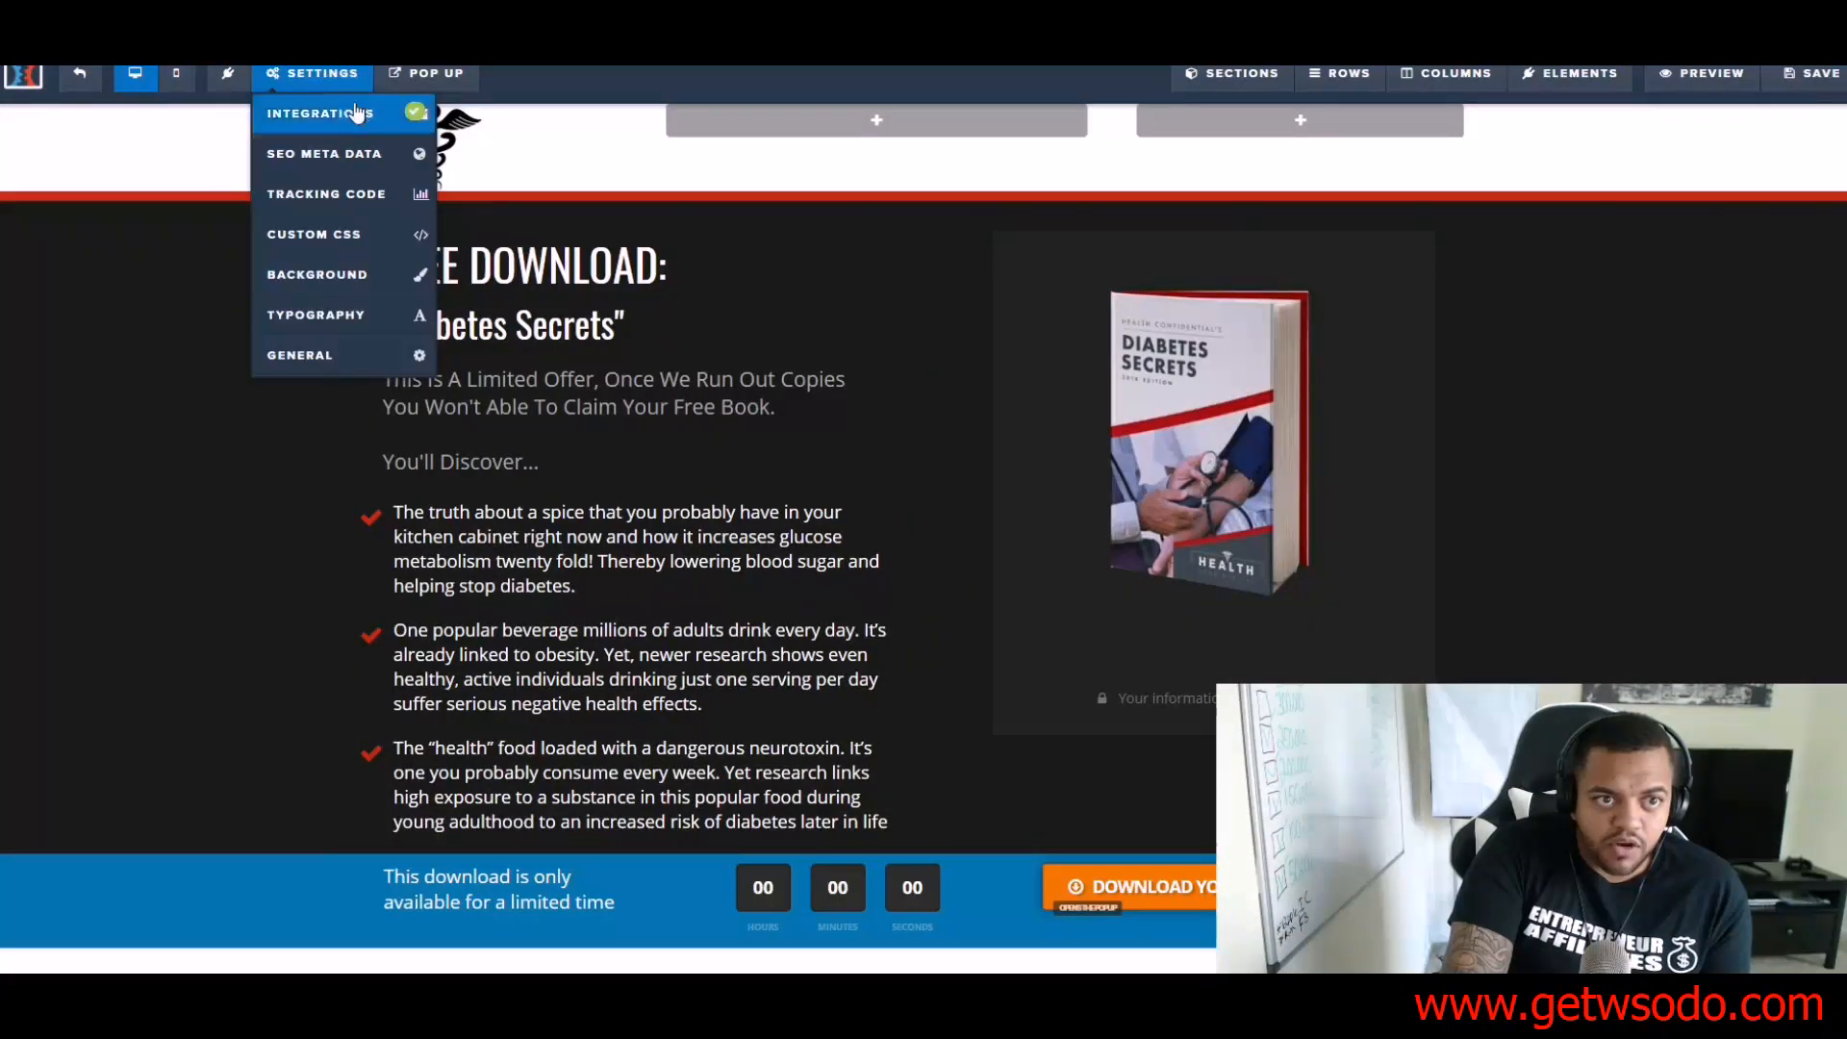
Step: In the ClickFunnels page editor, open the email integration settings, examine the redirect URL inside the AWeber web form code, and close the settings
left_click(355, 113)
scroll(1664, 404, "down", 5)
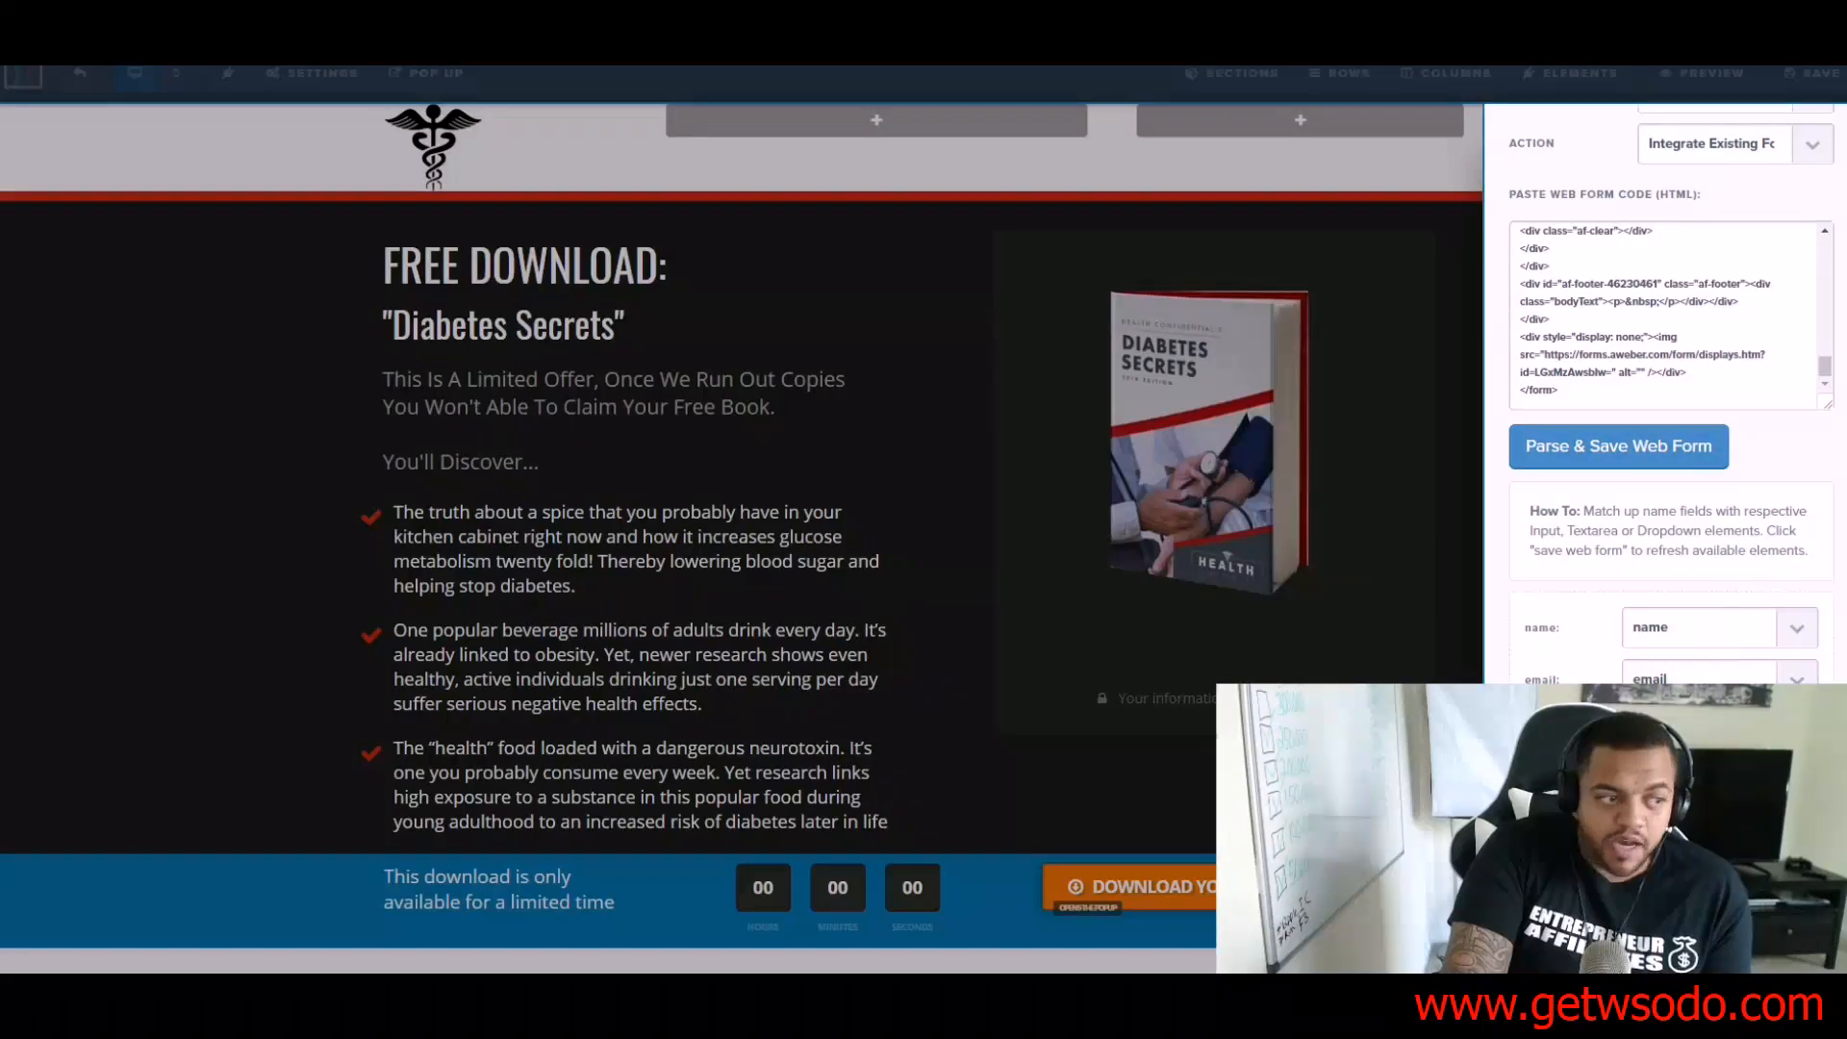
scroll(1527, 555, "up", 10)
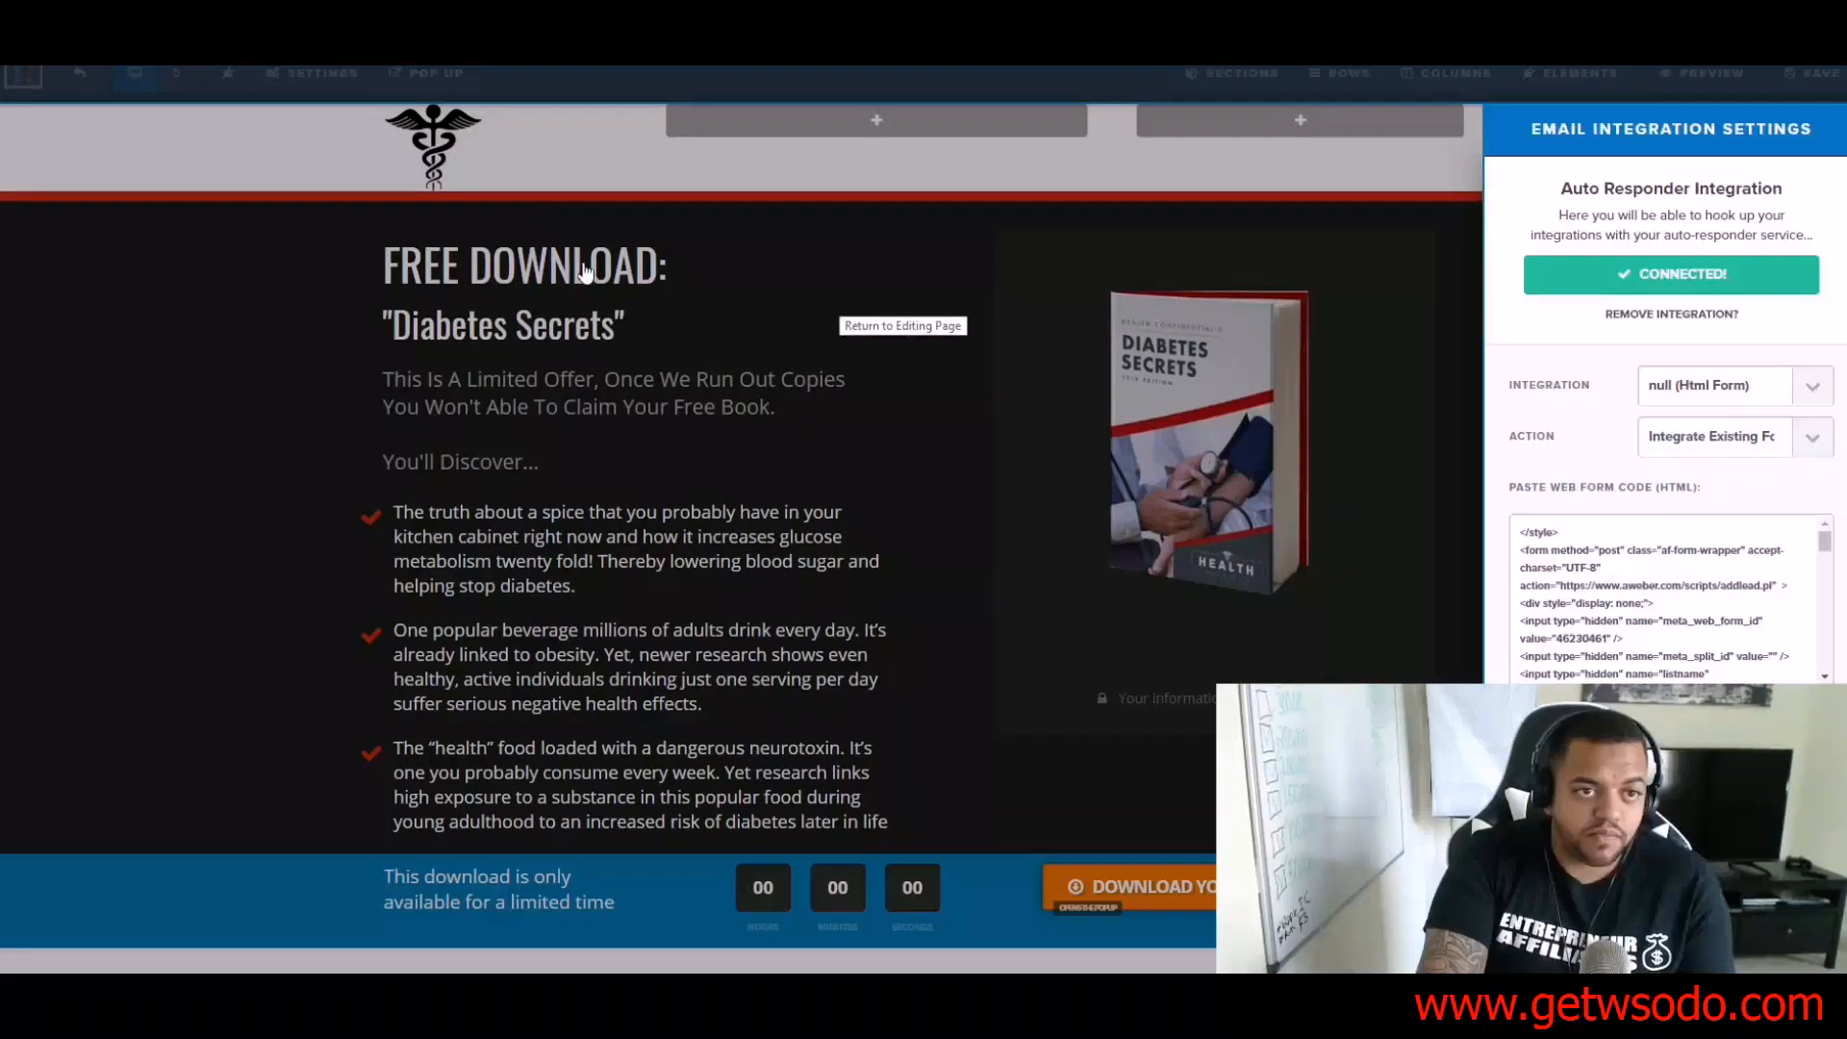
left_click_drag(1519, 533, 1663, 676)
left_click(1539, 551)
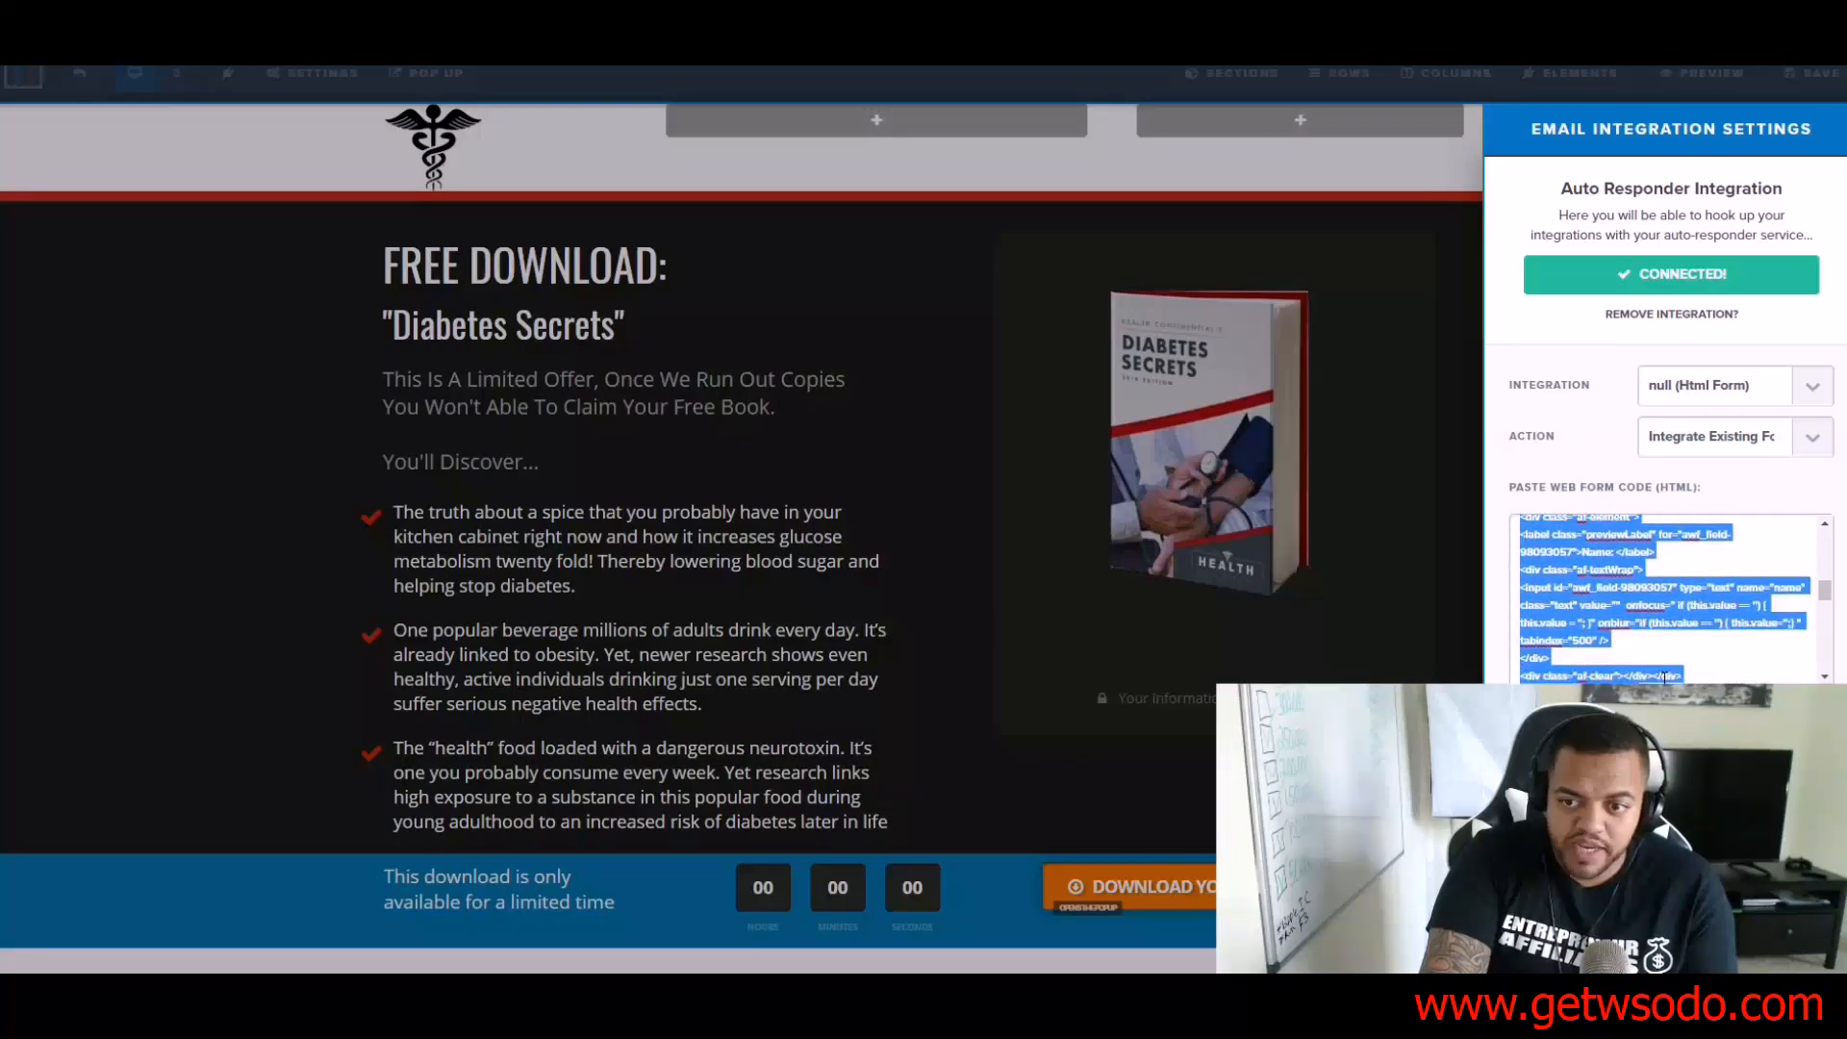
left_click(1663, 676)
scroll(1663, 673, "down", 7)
scroll(1729, 571, "up", 4)
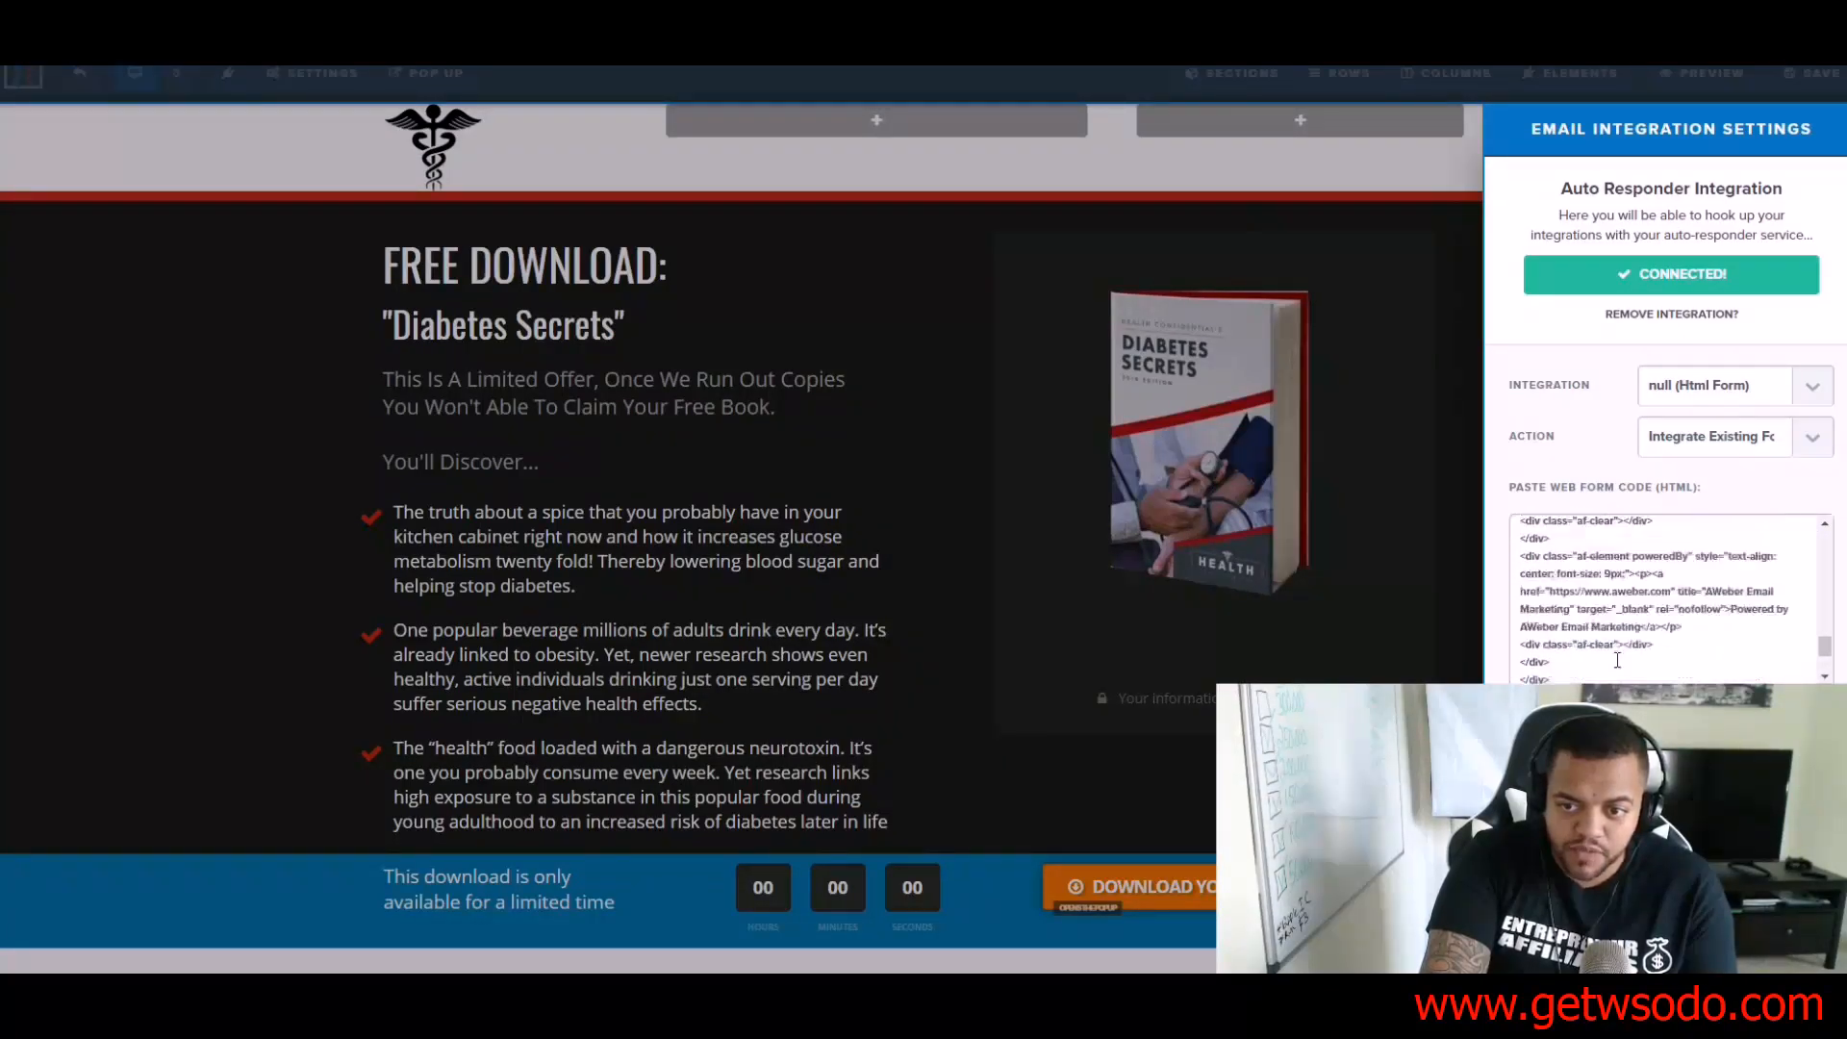
scroll(1731, 567, "up", 5)
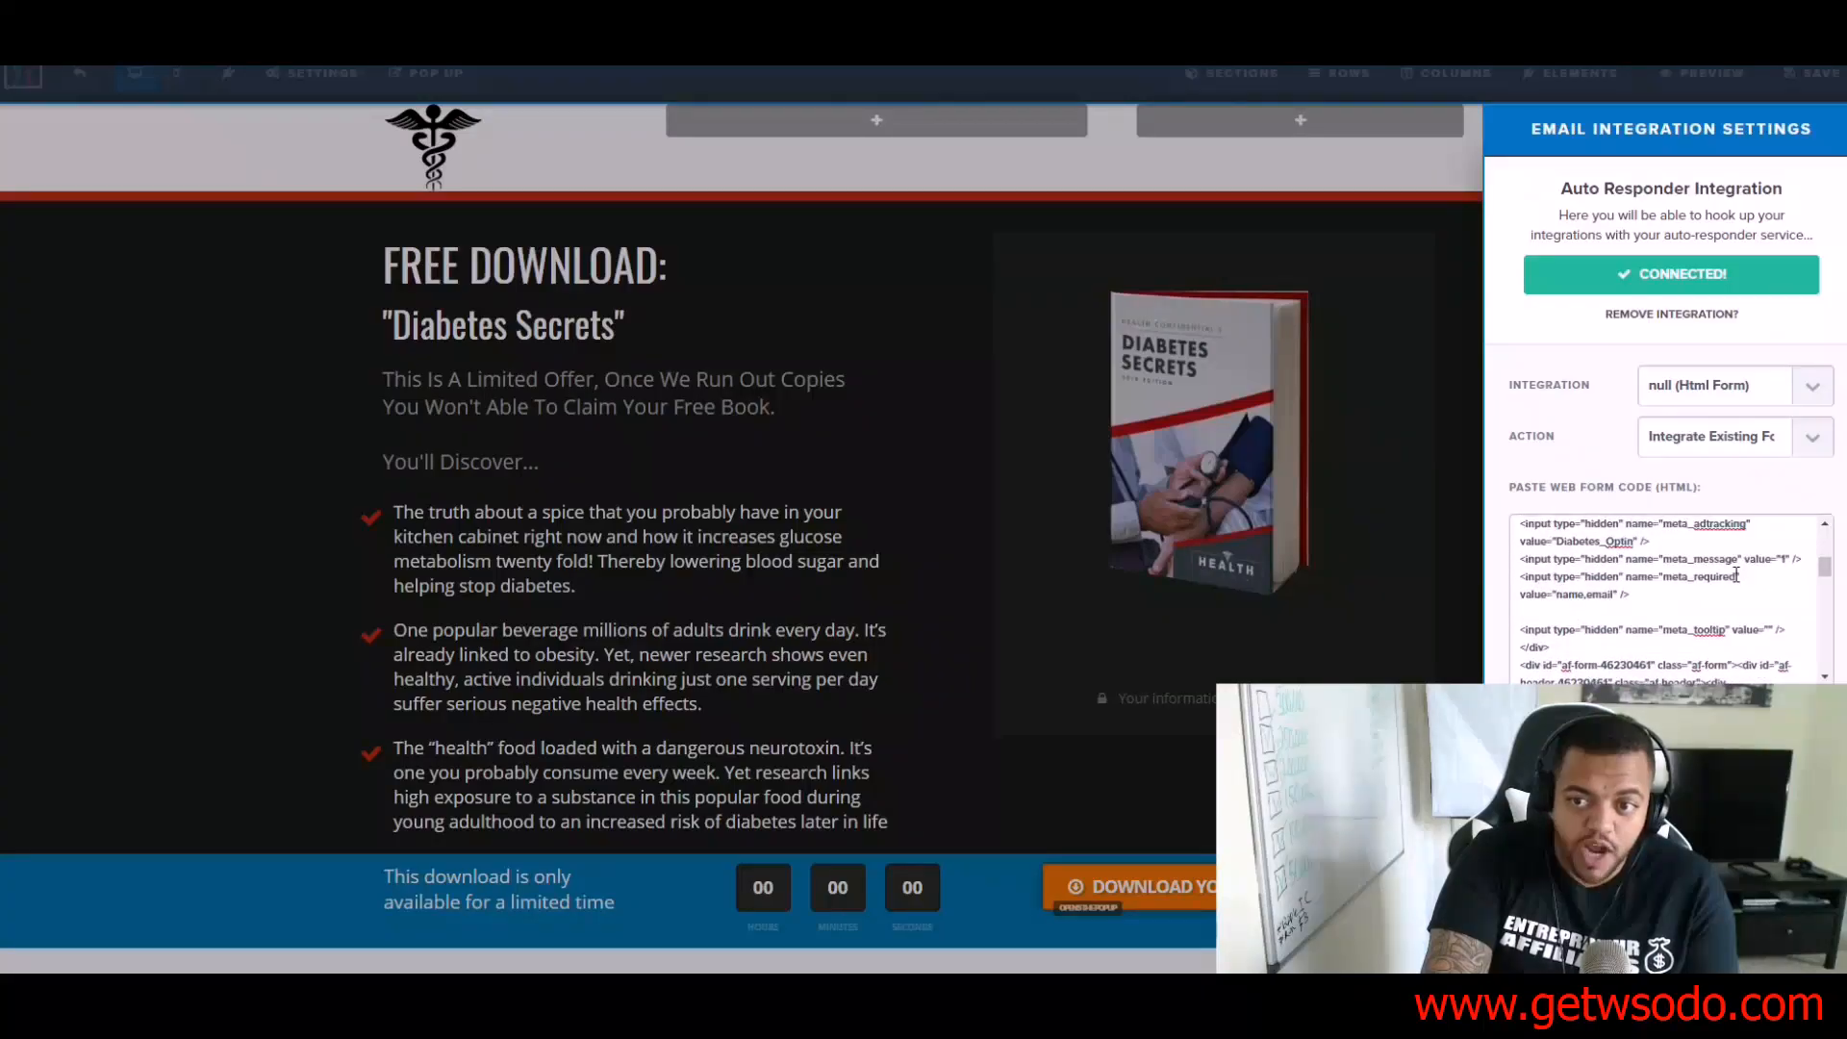
left_click_drag(1560, 570, 1795, 569)
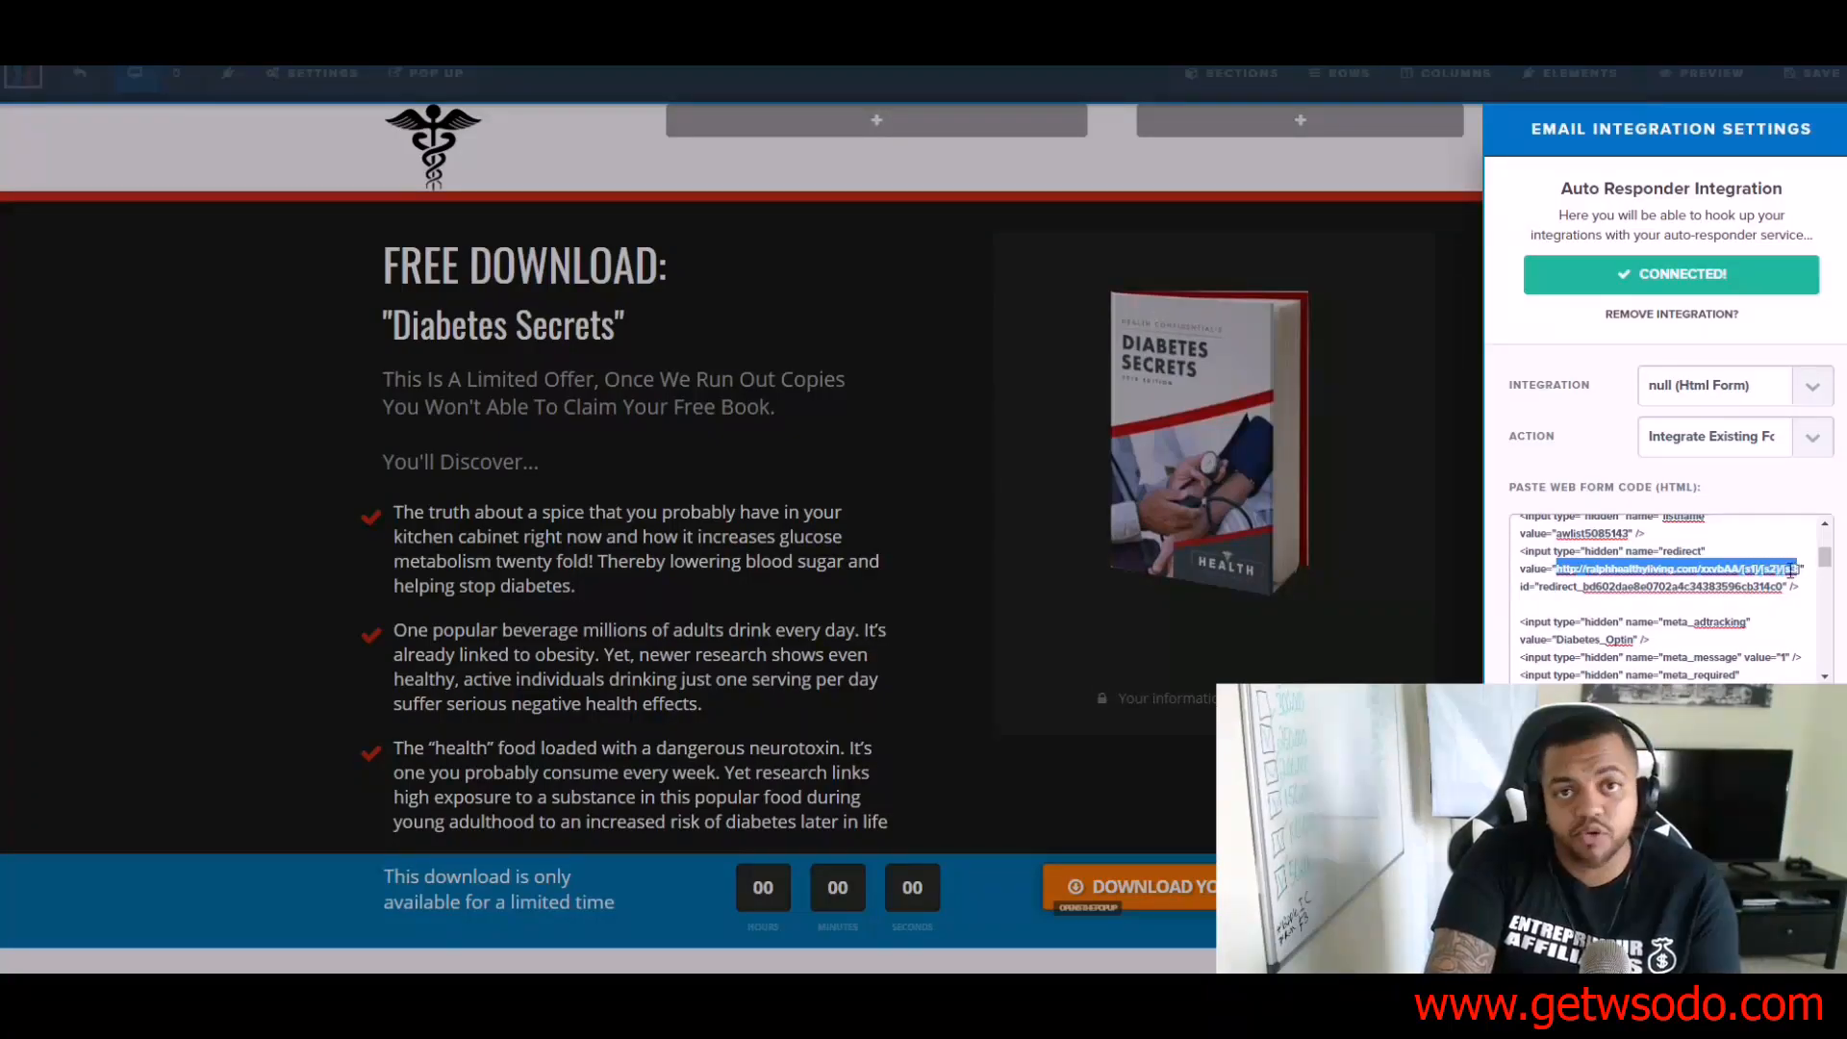
left_click(847, 305)
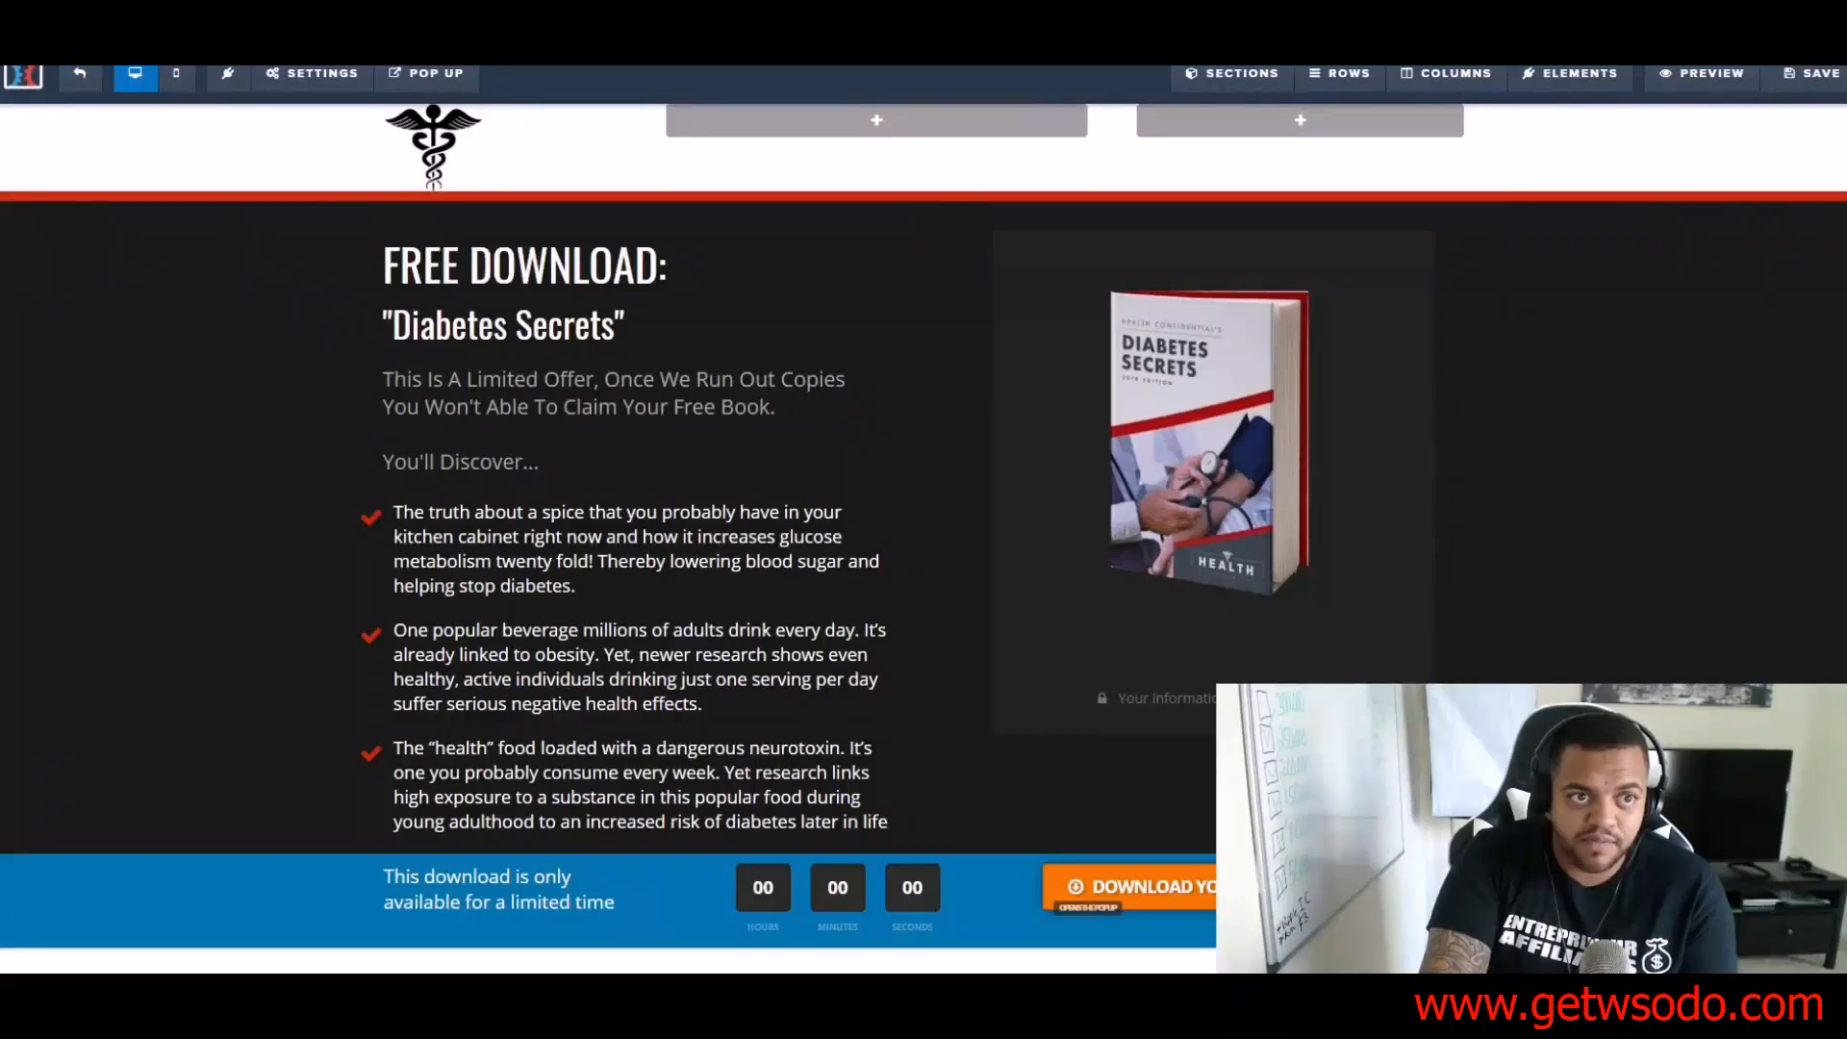
Step: Switch to ClickMagick, move the notes aside, open the settings of Best Product Main Lander 7-15-18, and copy its Primary URL
left_click(104, 38)
scroll(1083, 584, "up", 2)
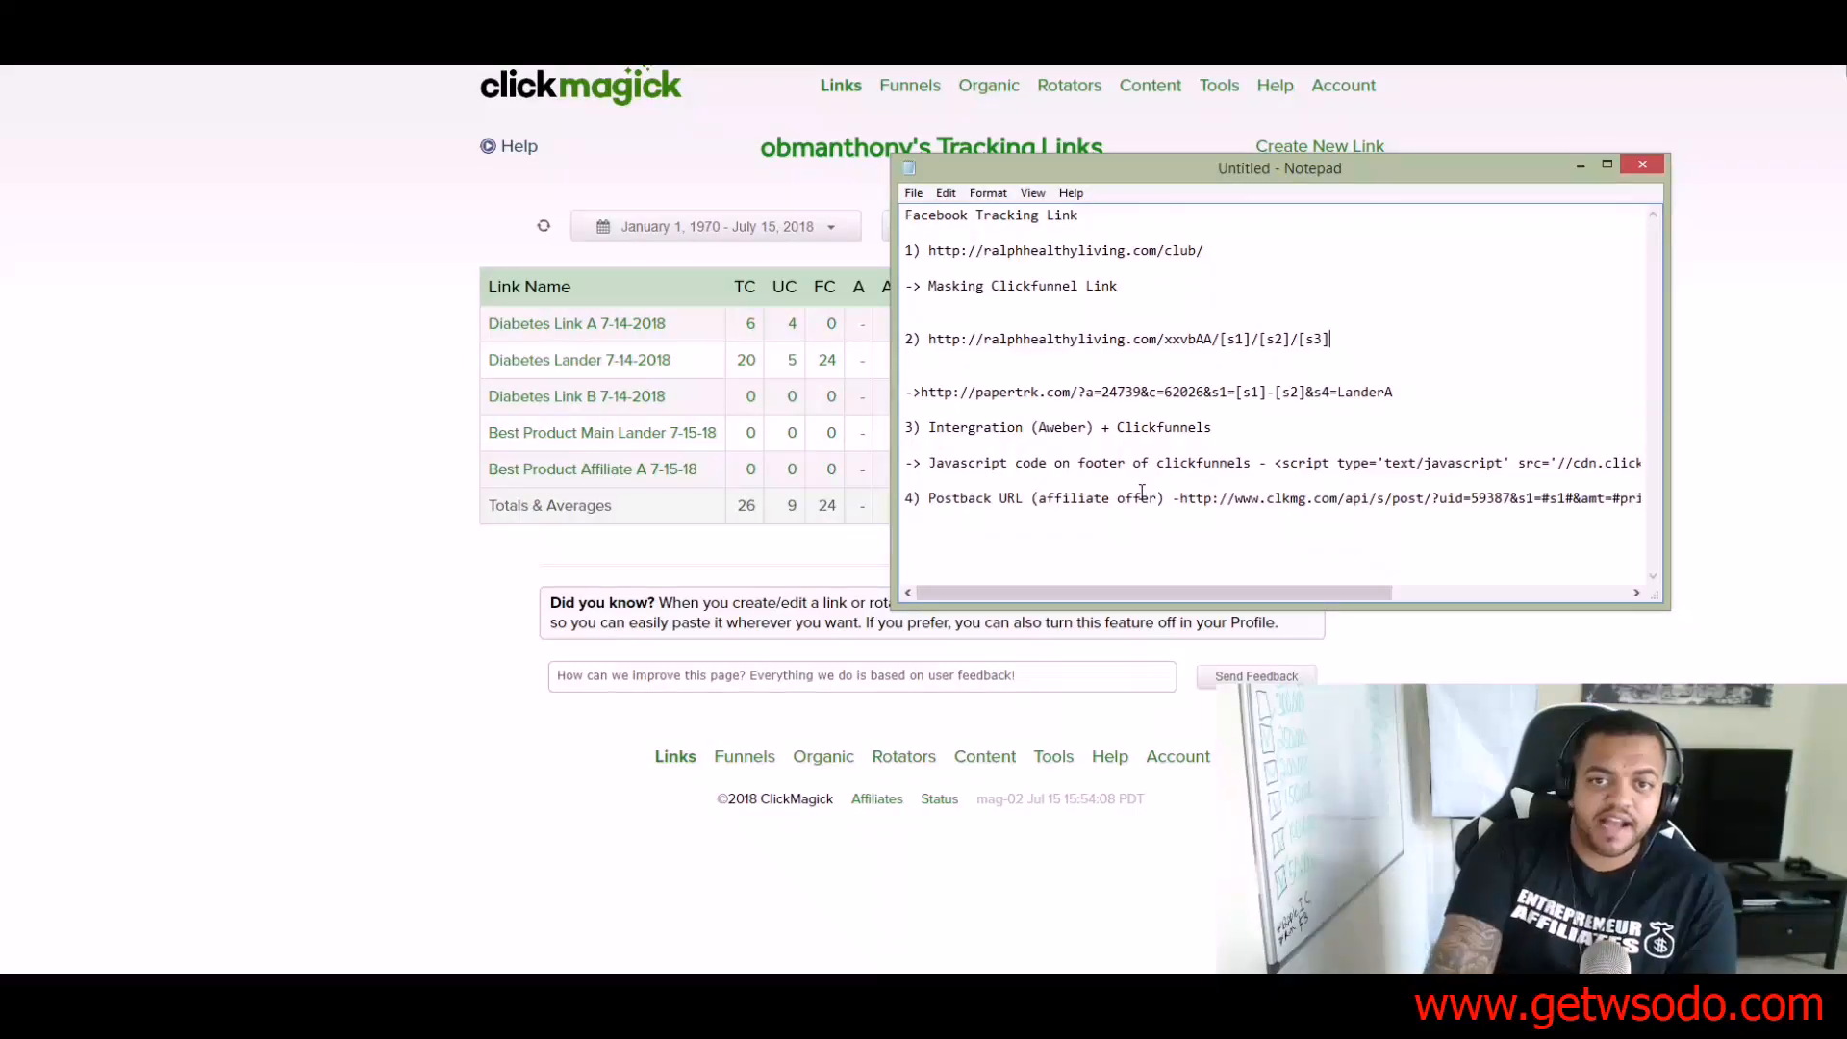
left_click_drag(1168, 169, 0, 200)
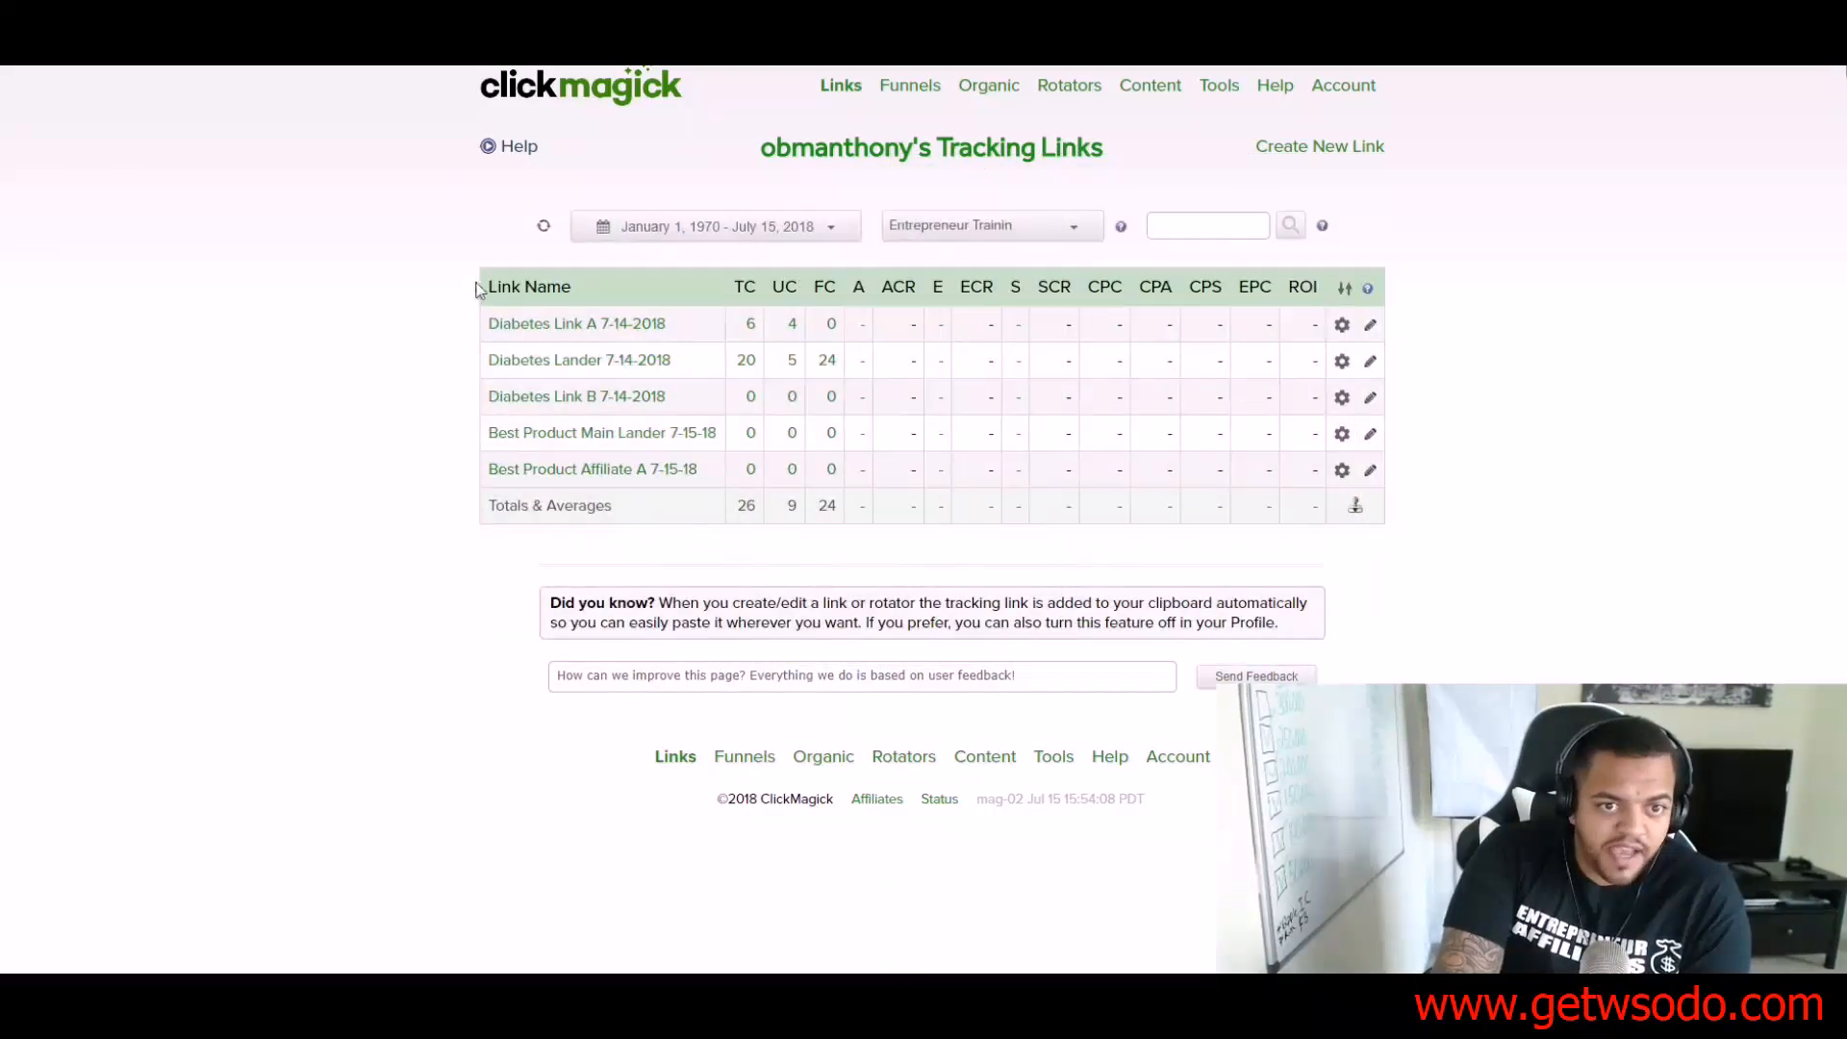
left_click(573, 472)
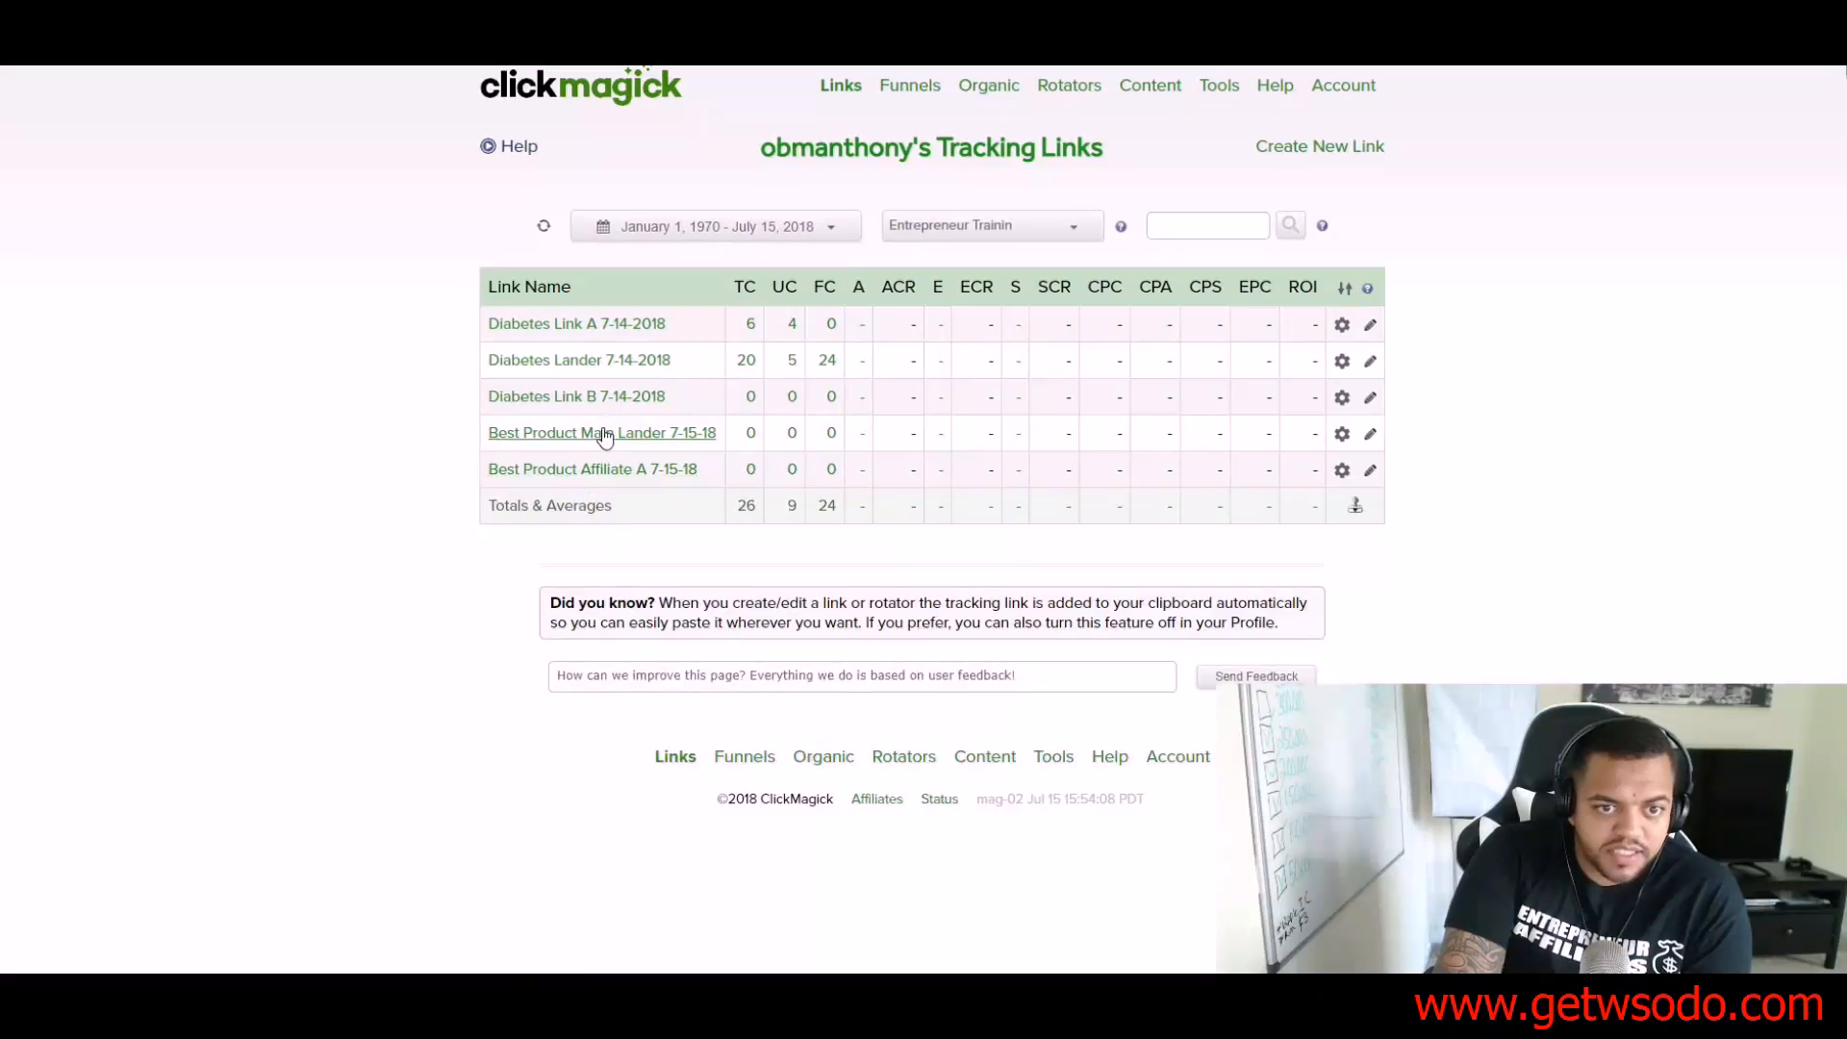
left_click(598, 431)
mouse_move(1137, 682)
left_mouse_down()
mouse_move(688, 677)
mouse_move(1137, 656)
left_mouse_up()
right_click(1120, 671)
left_click(1153, 712)
Step: Bring back the Notepad notes and paste the copied mtcmarketingfirm.com optin URL after "Masking Clickfunnel Link"
left_click_drag(0, 238, 886, 238)
left_click(564, 353)
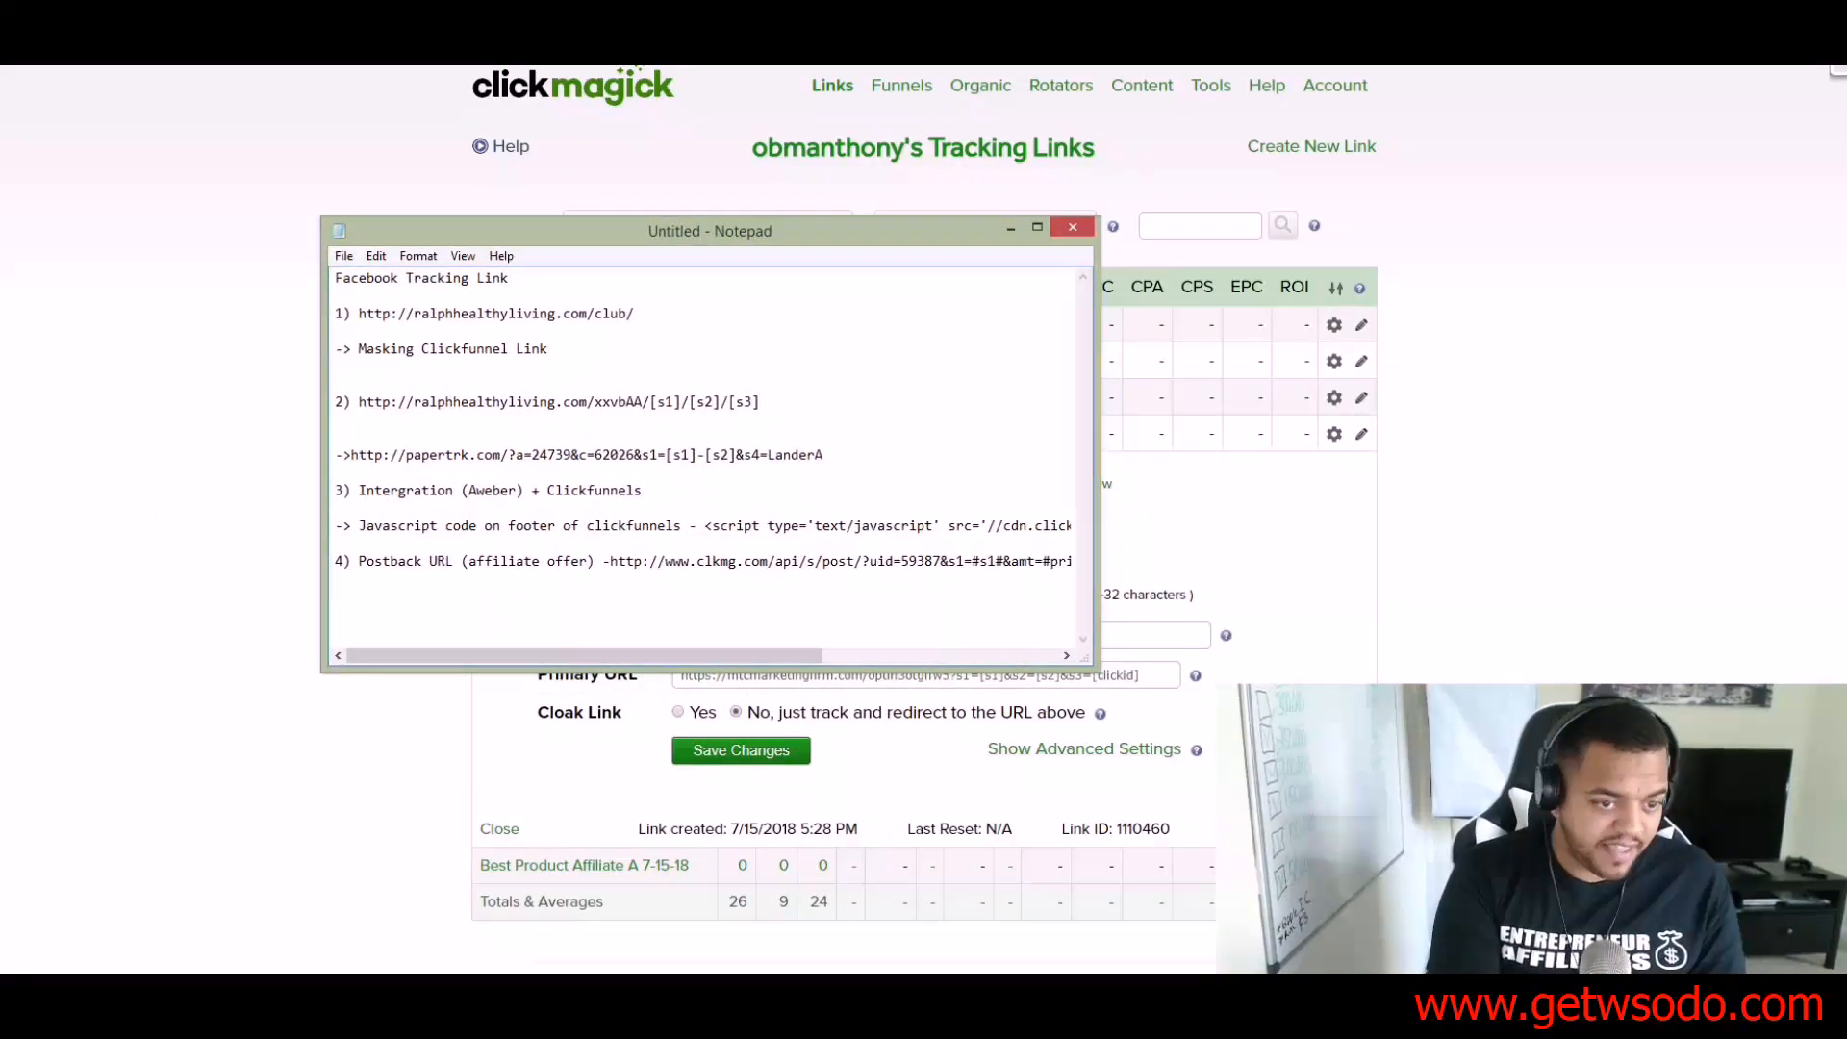
key("ctrl+v")
left_click(713, 348)
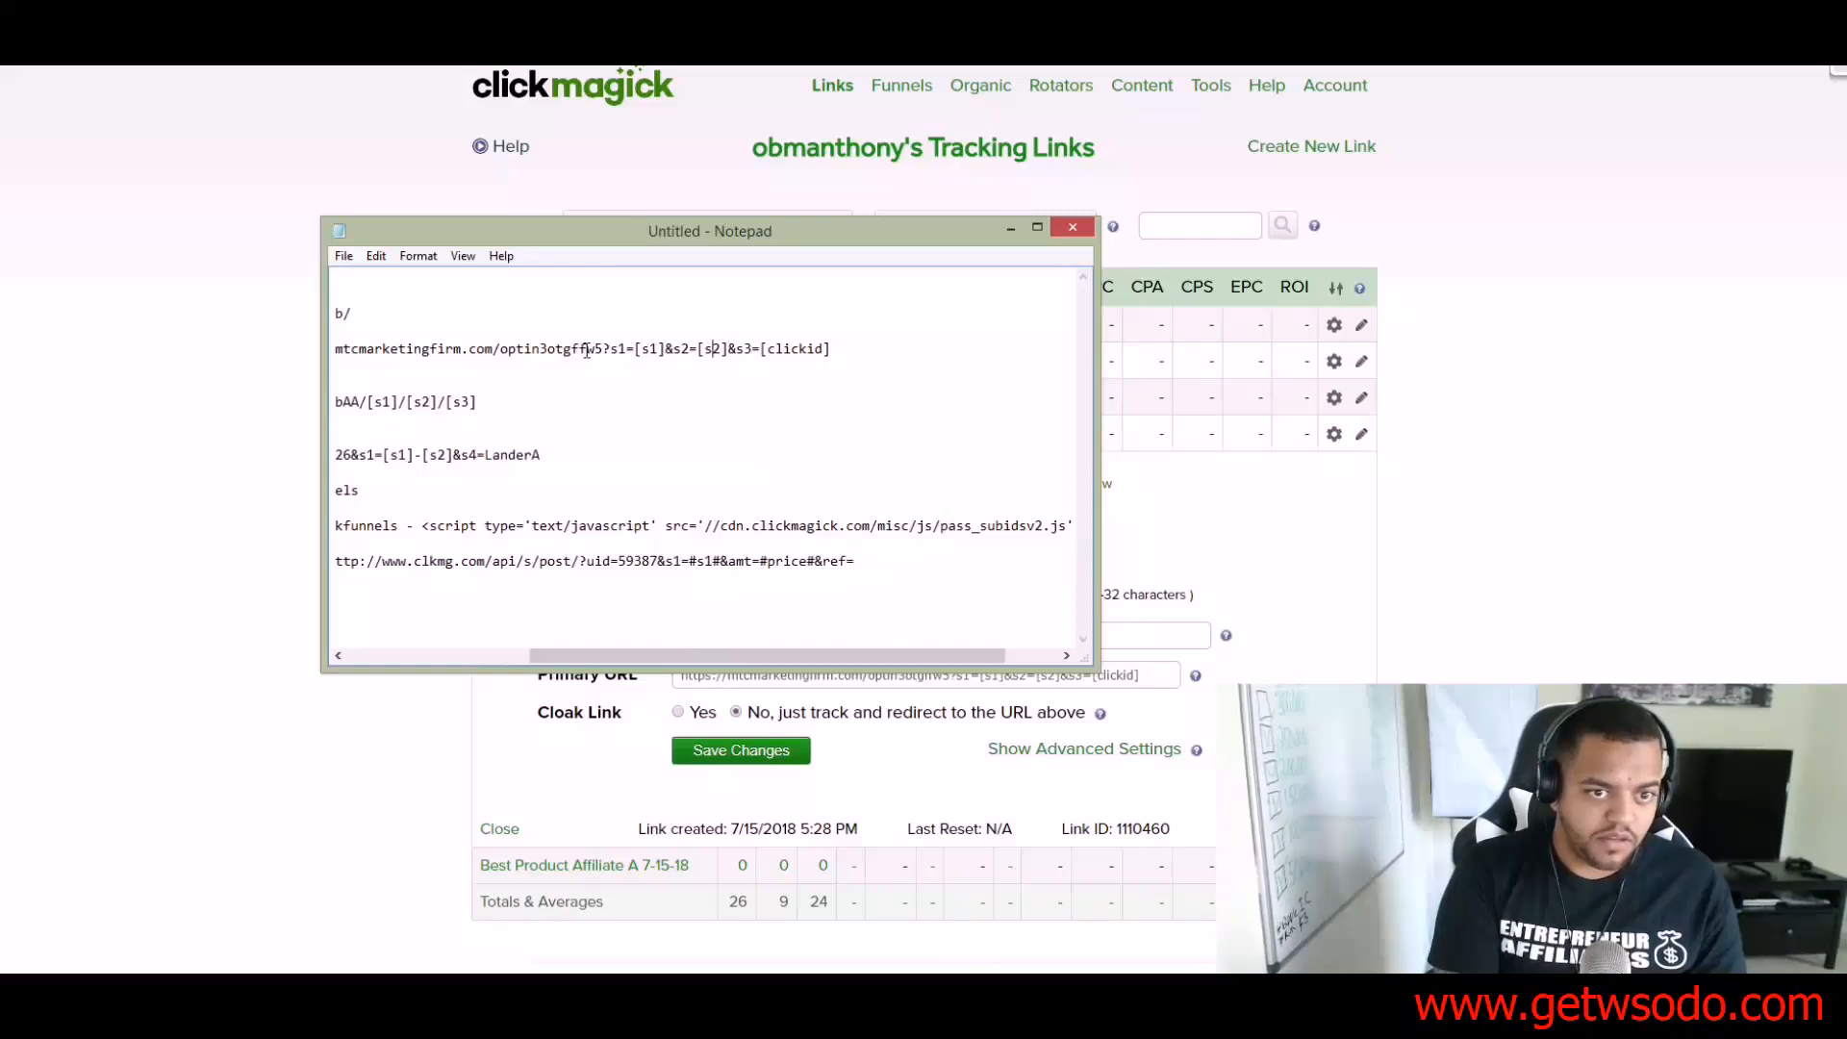
left_click_drag(833, 659, 650, 654)
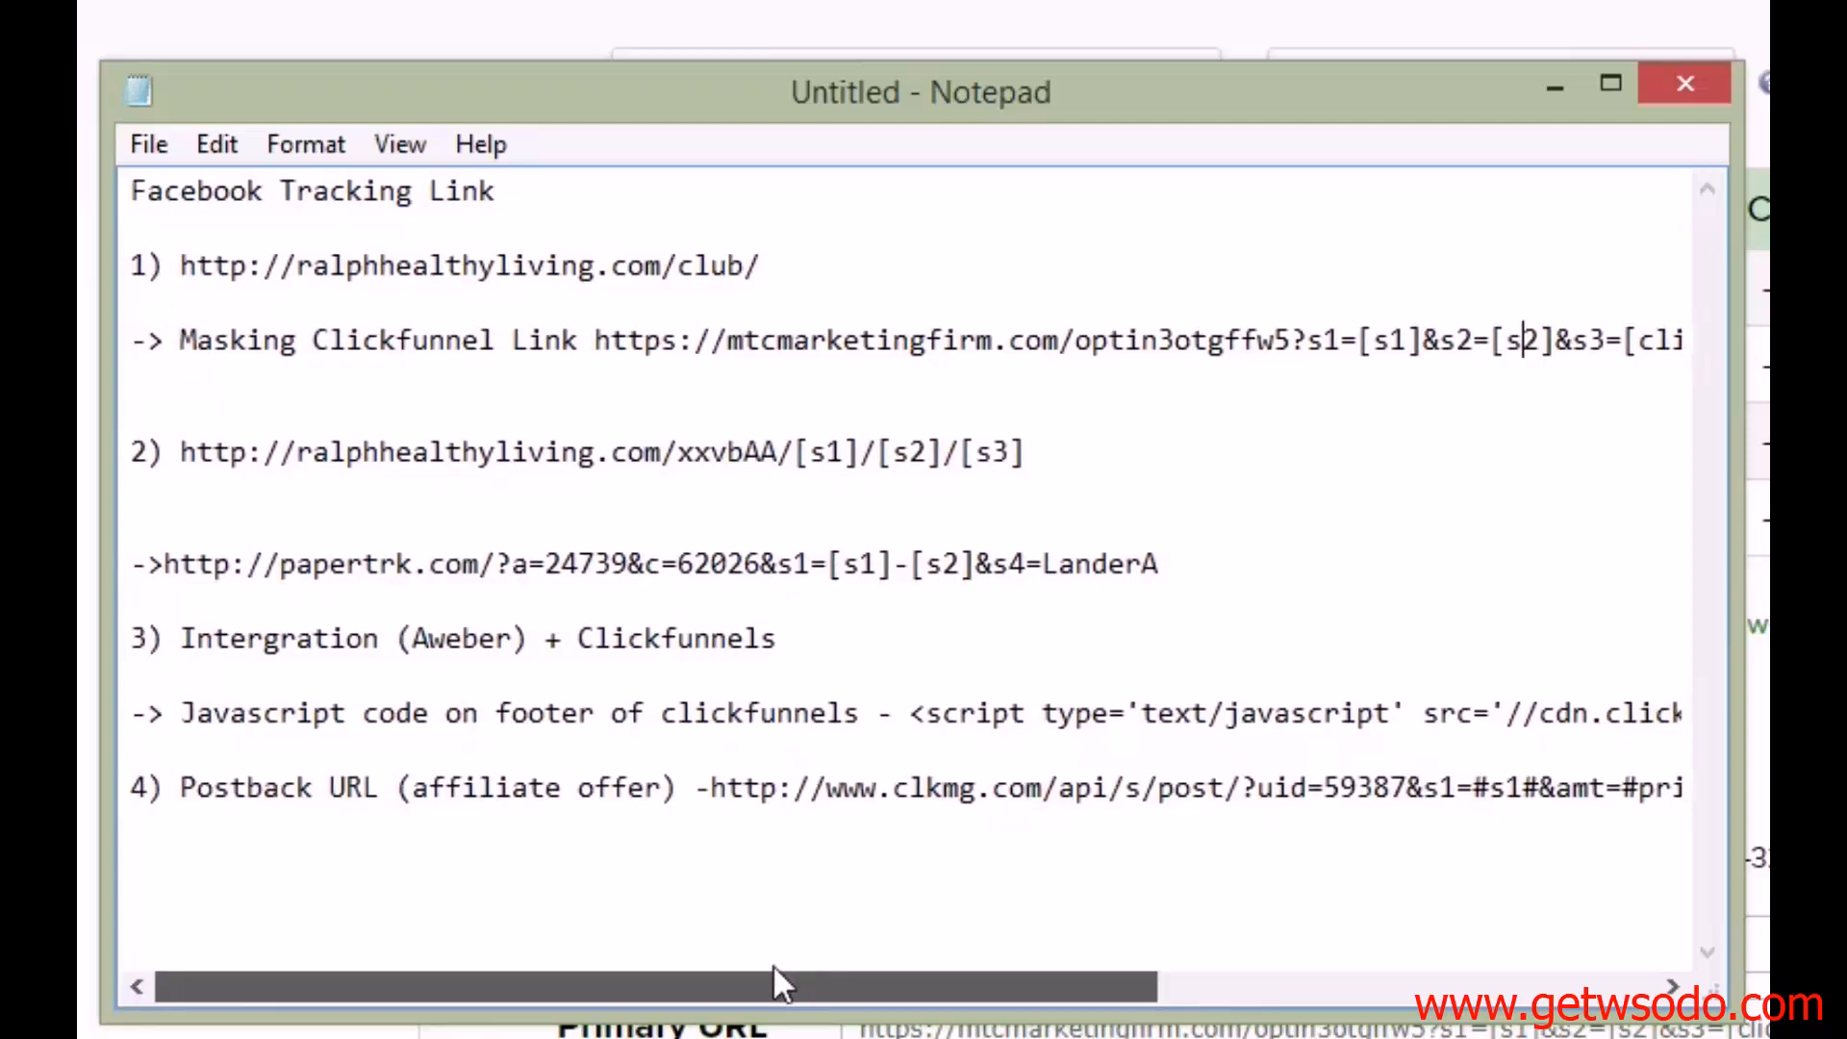